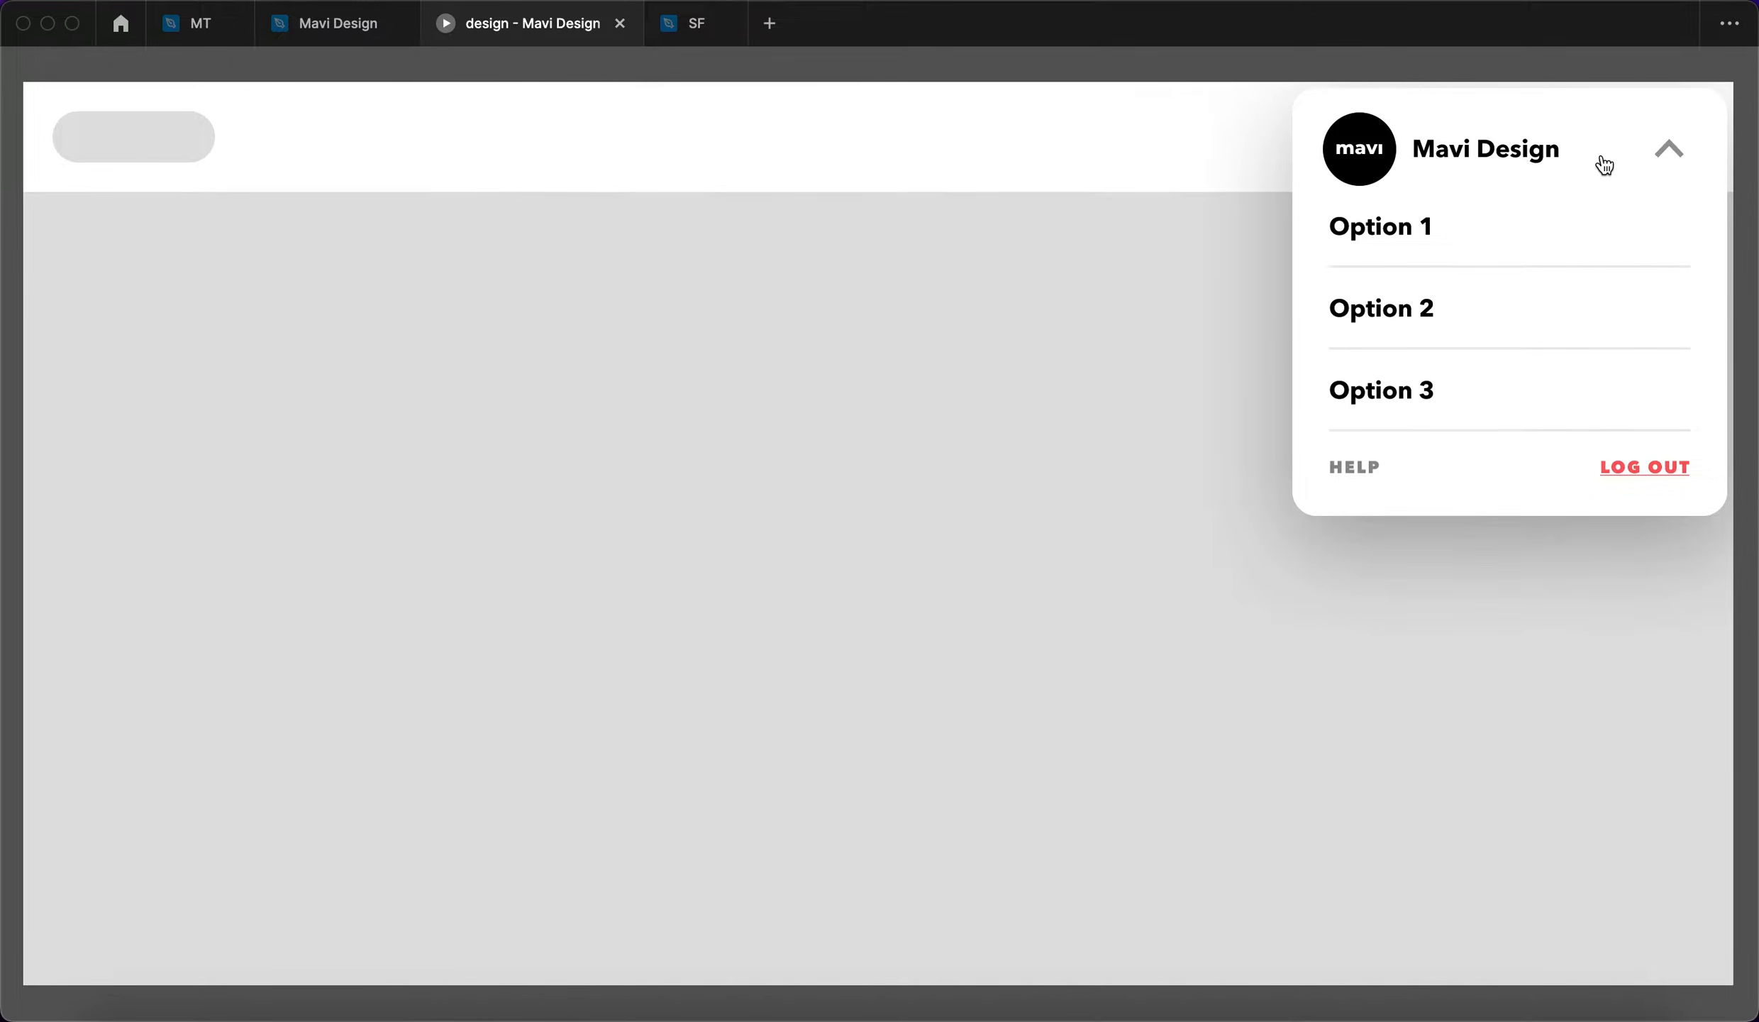
Test the profile dropdown menu in the prototype by collapsing and expanding it several times
{"action": "left_click", "coordinate": [1603, 160]}
{"action": "left_click", "coordinate": [1675, 173]}
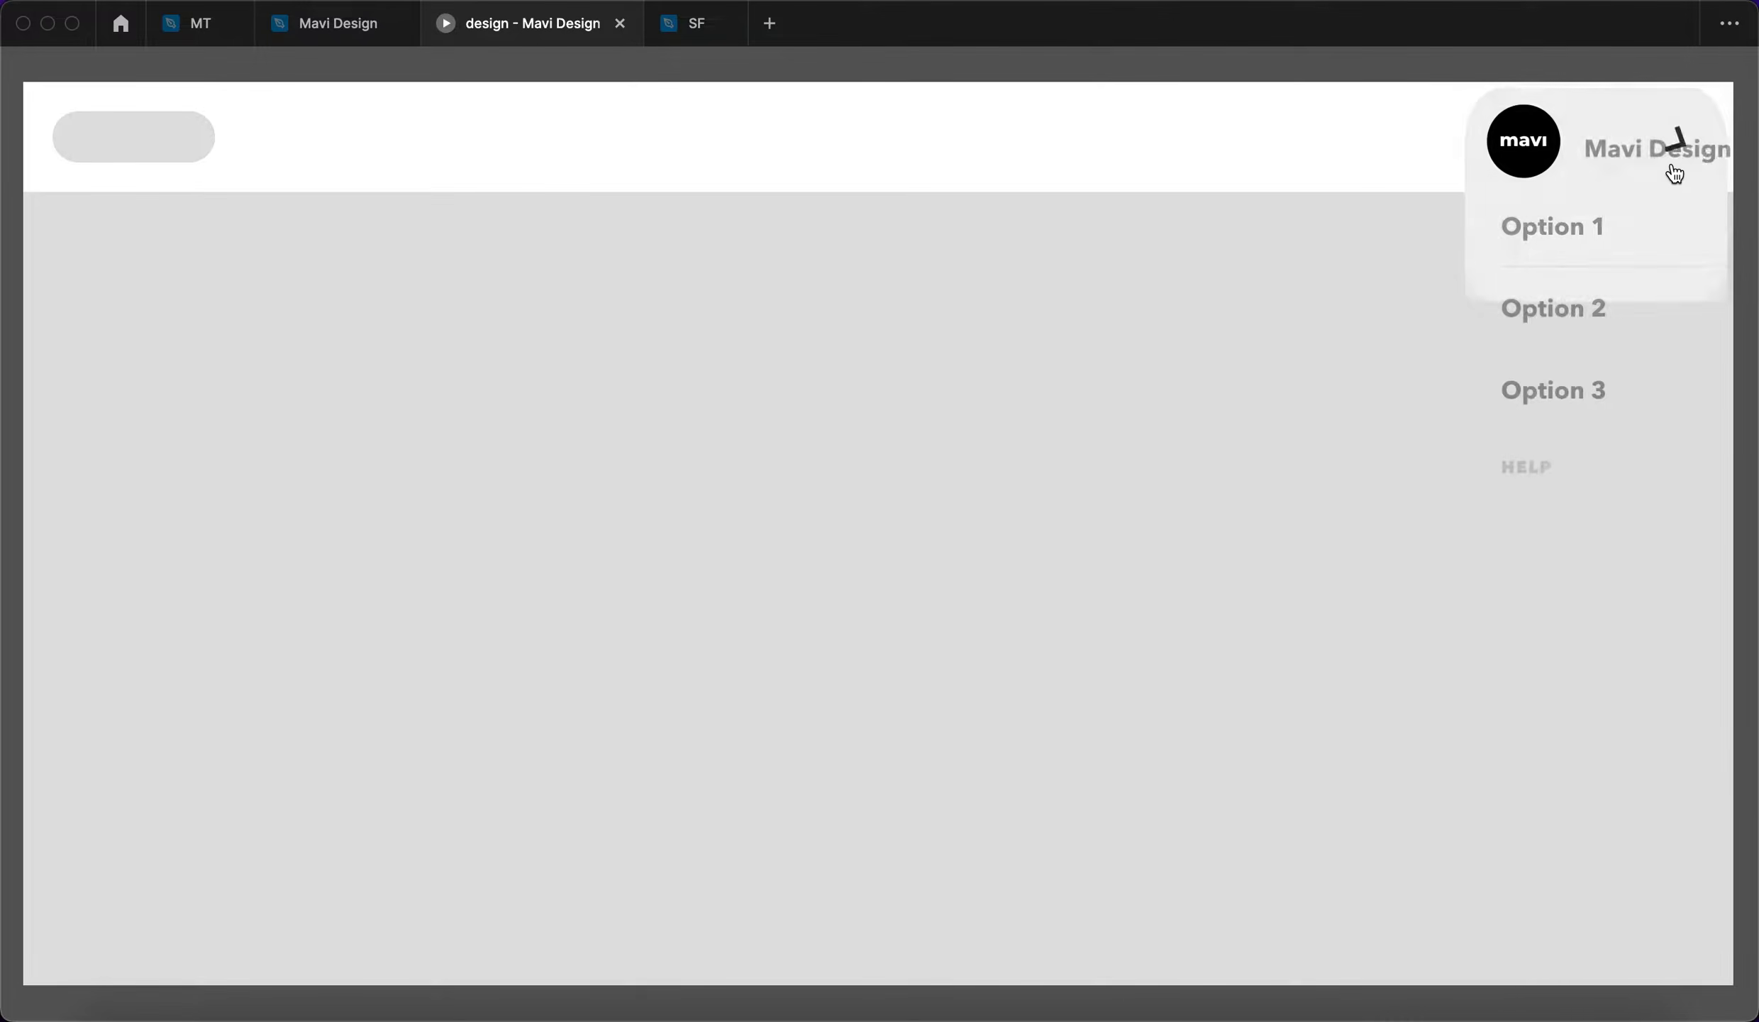
{"action": "left_click", "coordinate": [1674, 173]}
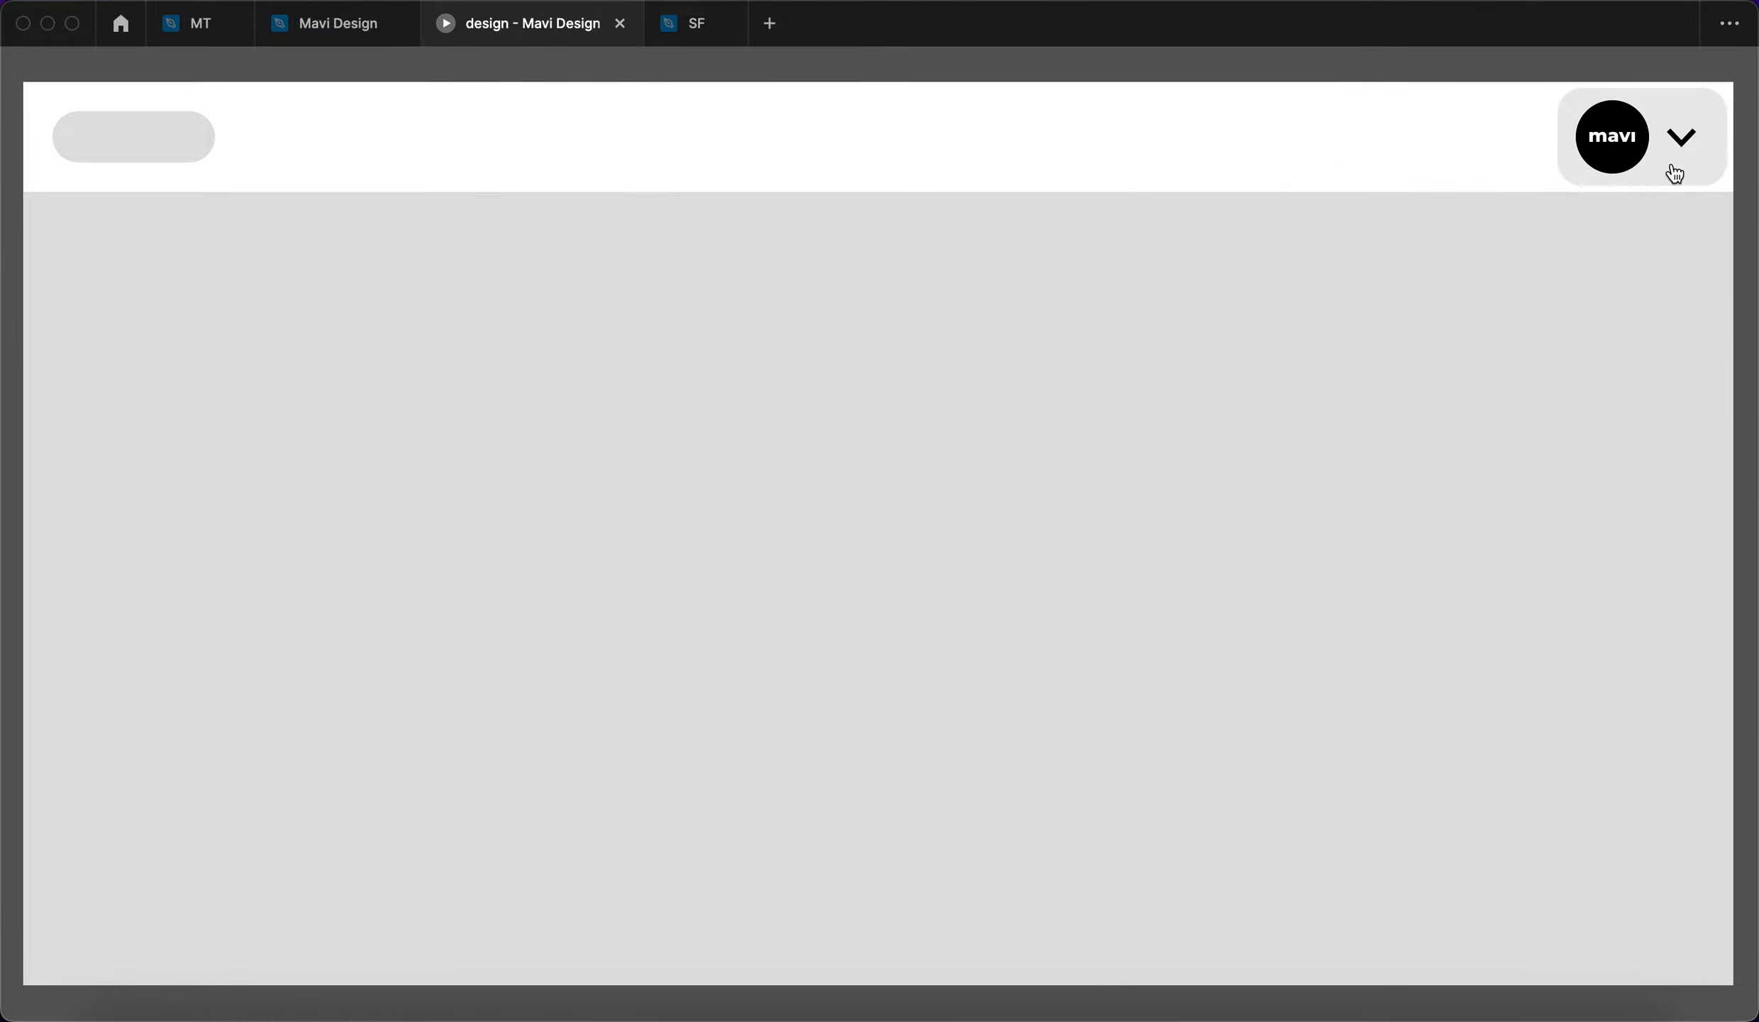
{"action": "left_click", "coordinate": [1674, 173]}
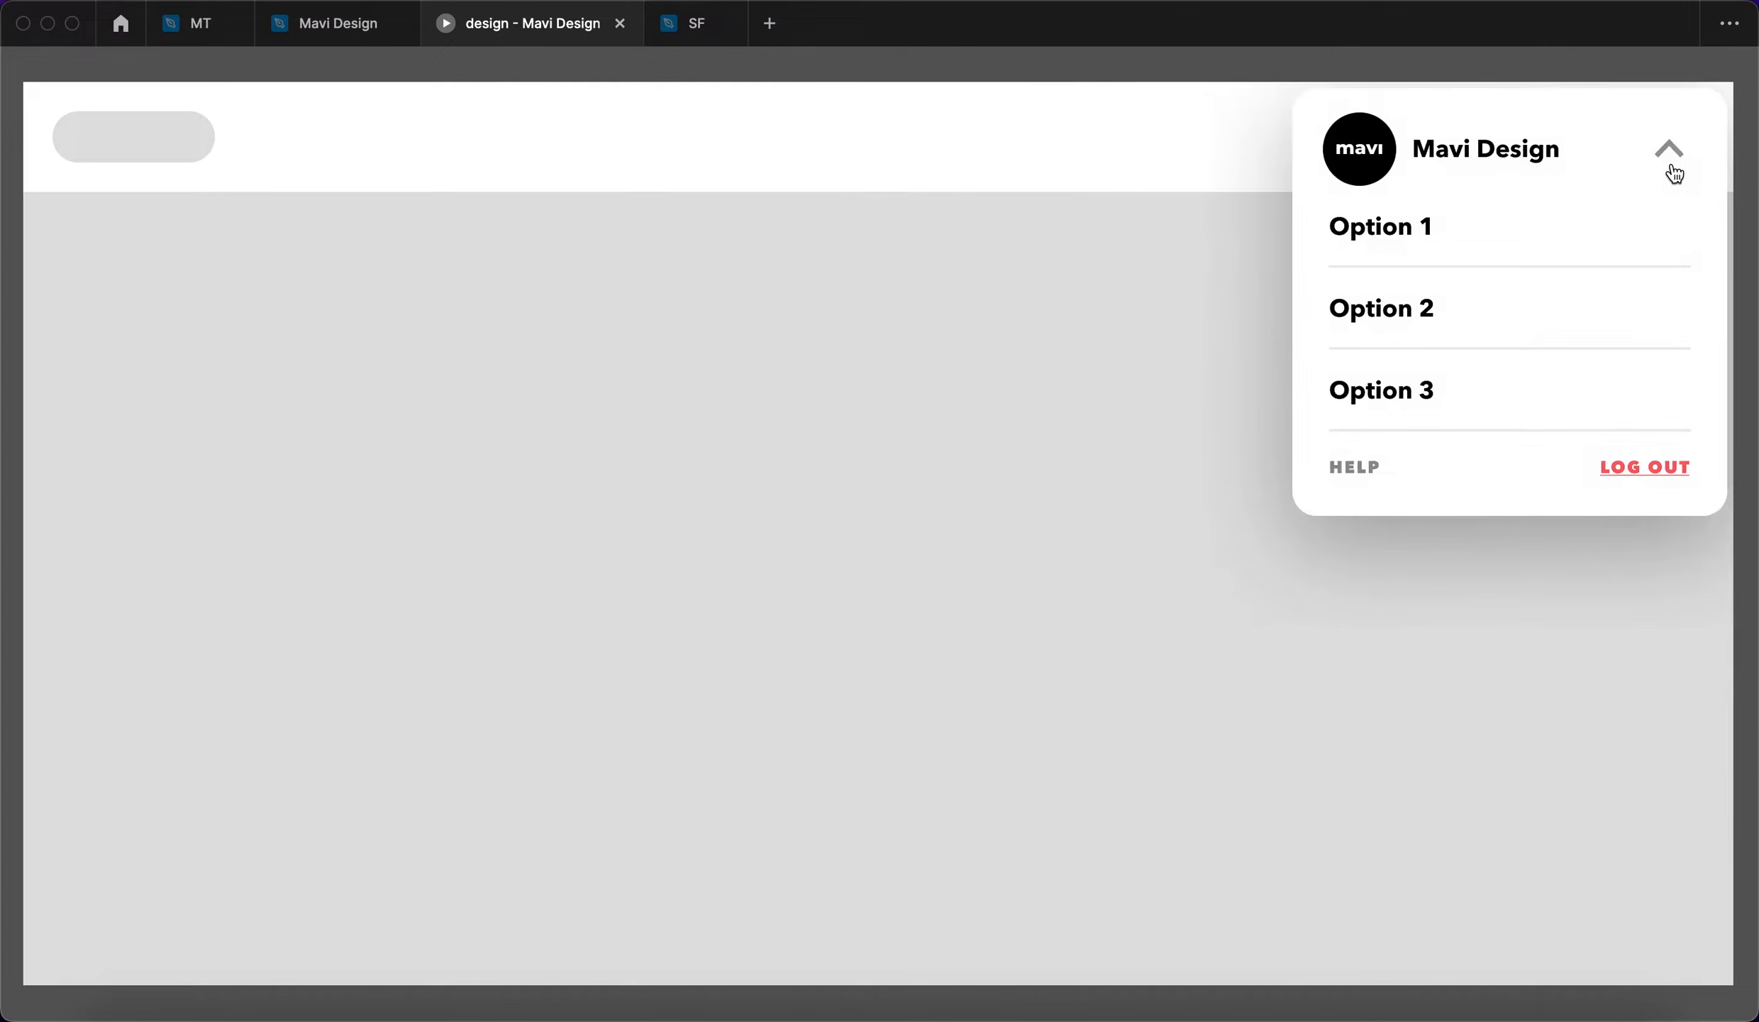
{"action": "left_click", "coordinate": [1589, 150]}
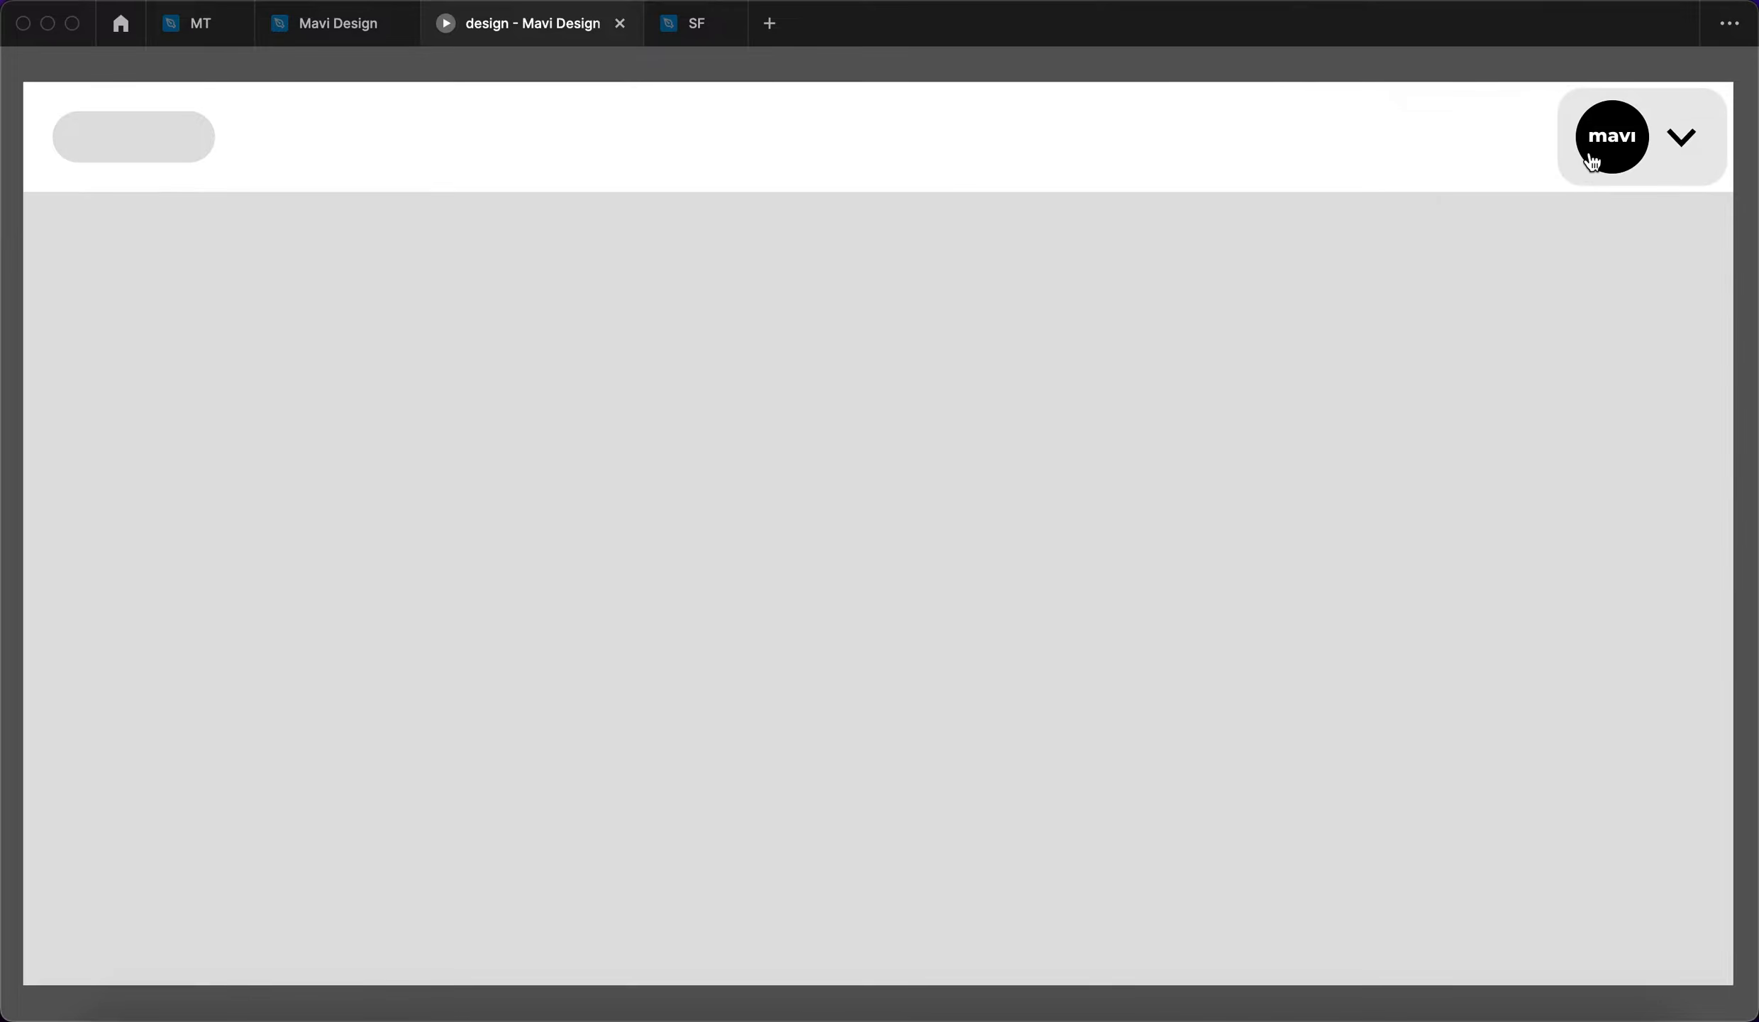
{"action": "left_click", "coordinate": [1575, 180]}
{"action": "left_click", "coordinate": [1588, 155]}
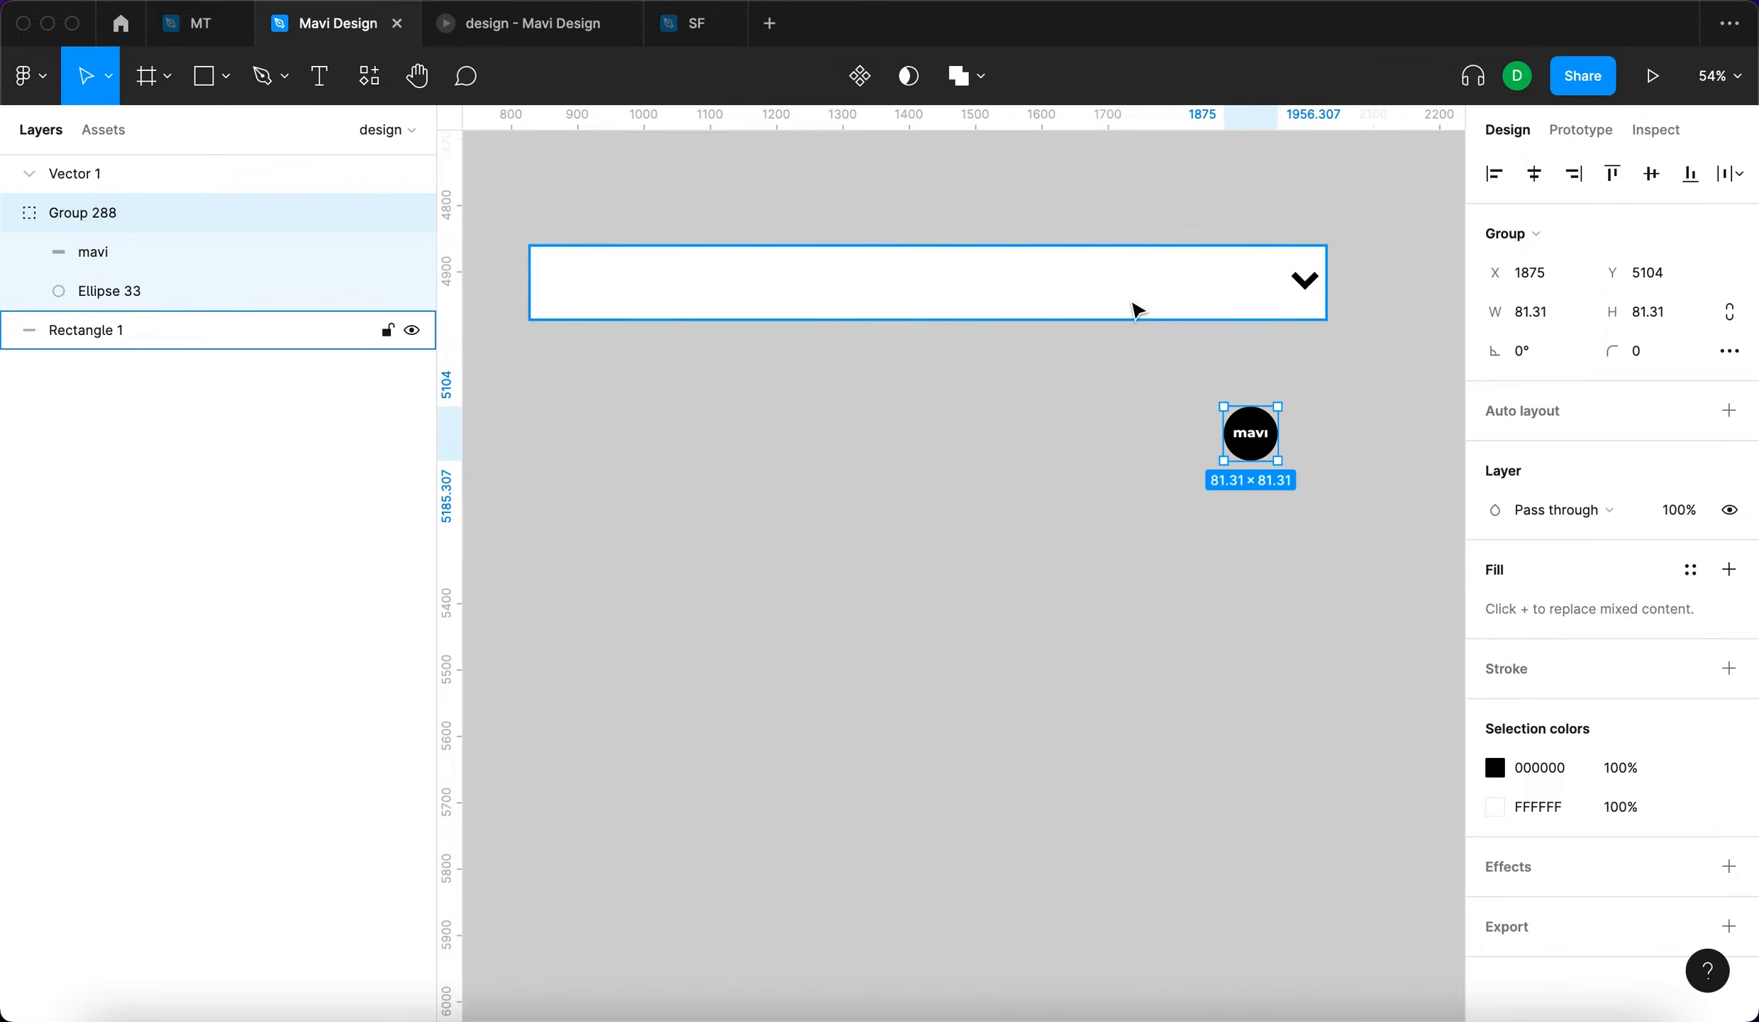
Replace the old white bar and arrow with a new frame 1400 wide and 1000 high
{"action": "left_click", "coordinate": [1181, 235]}
{"action": "left_click_drag", "start_coordinate": [1180, 235], "coordinate": [1174, 240]}
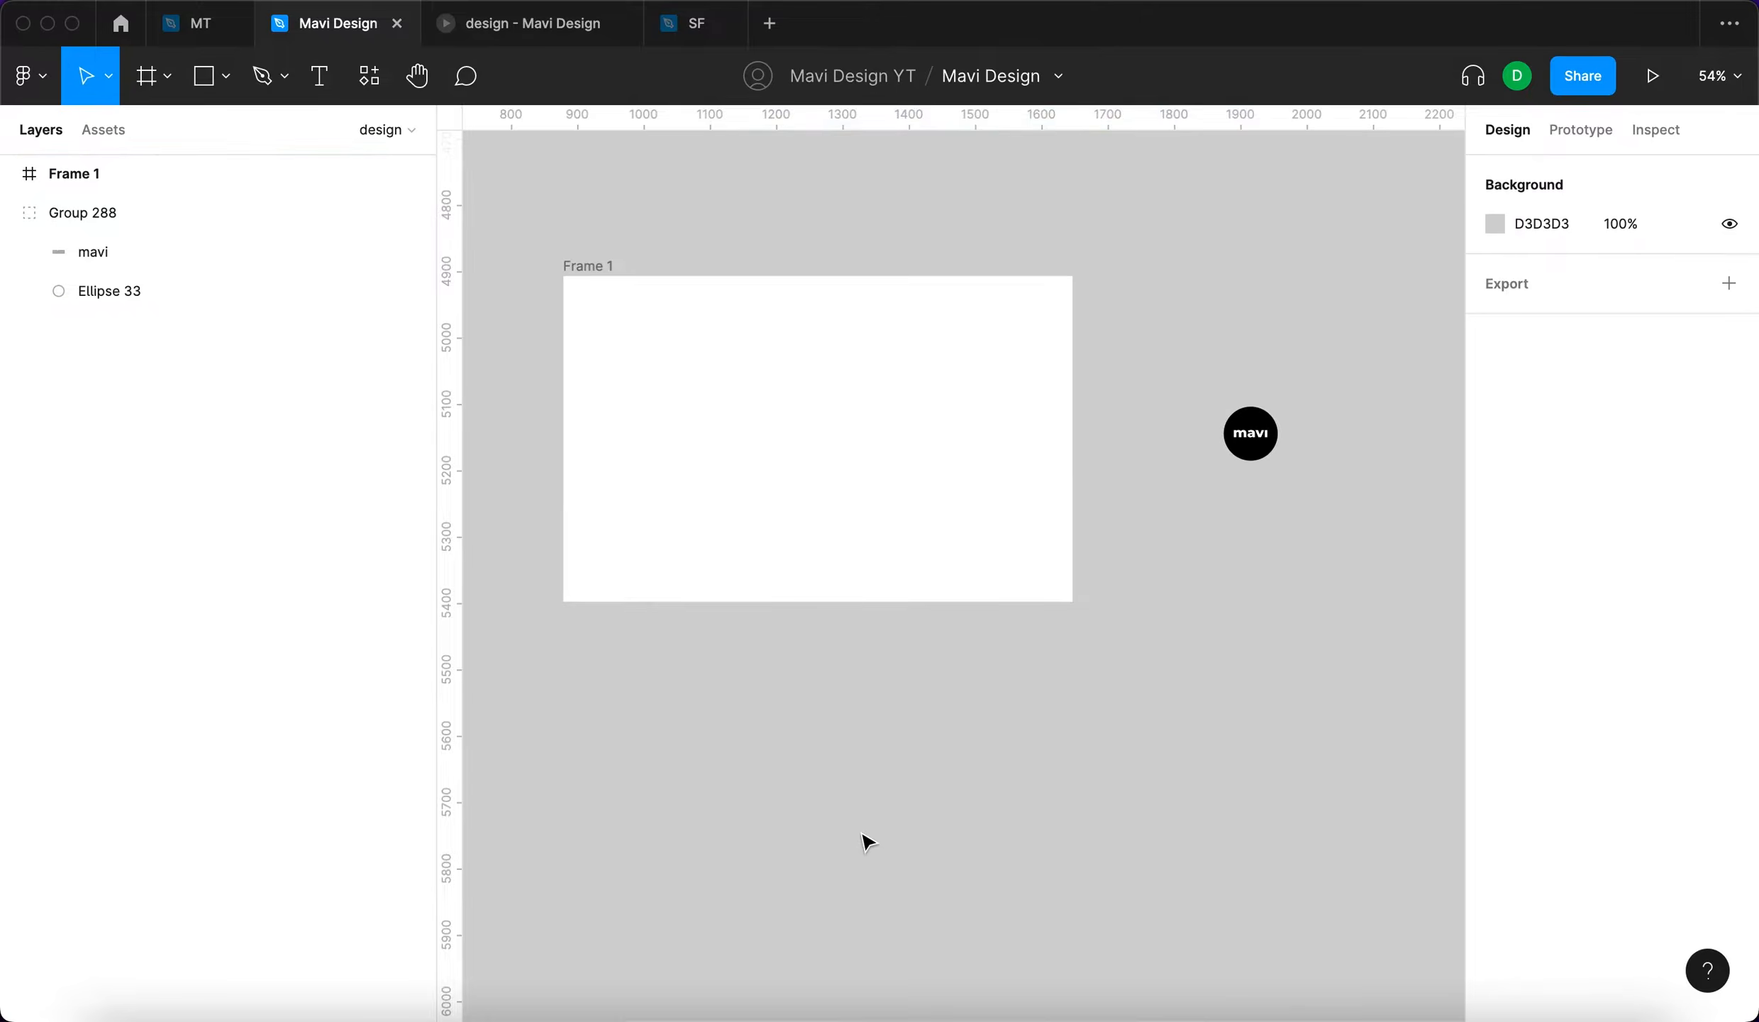
{"action": "left_click", "coordinate": [587, 273]}
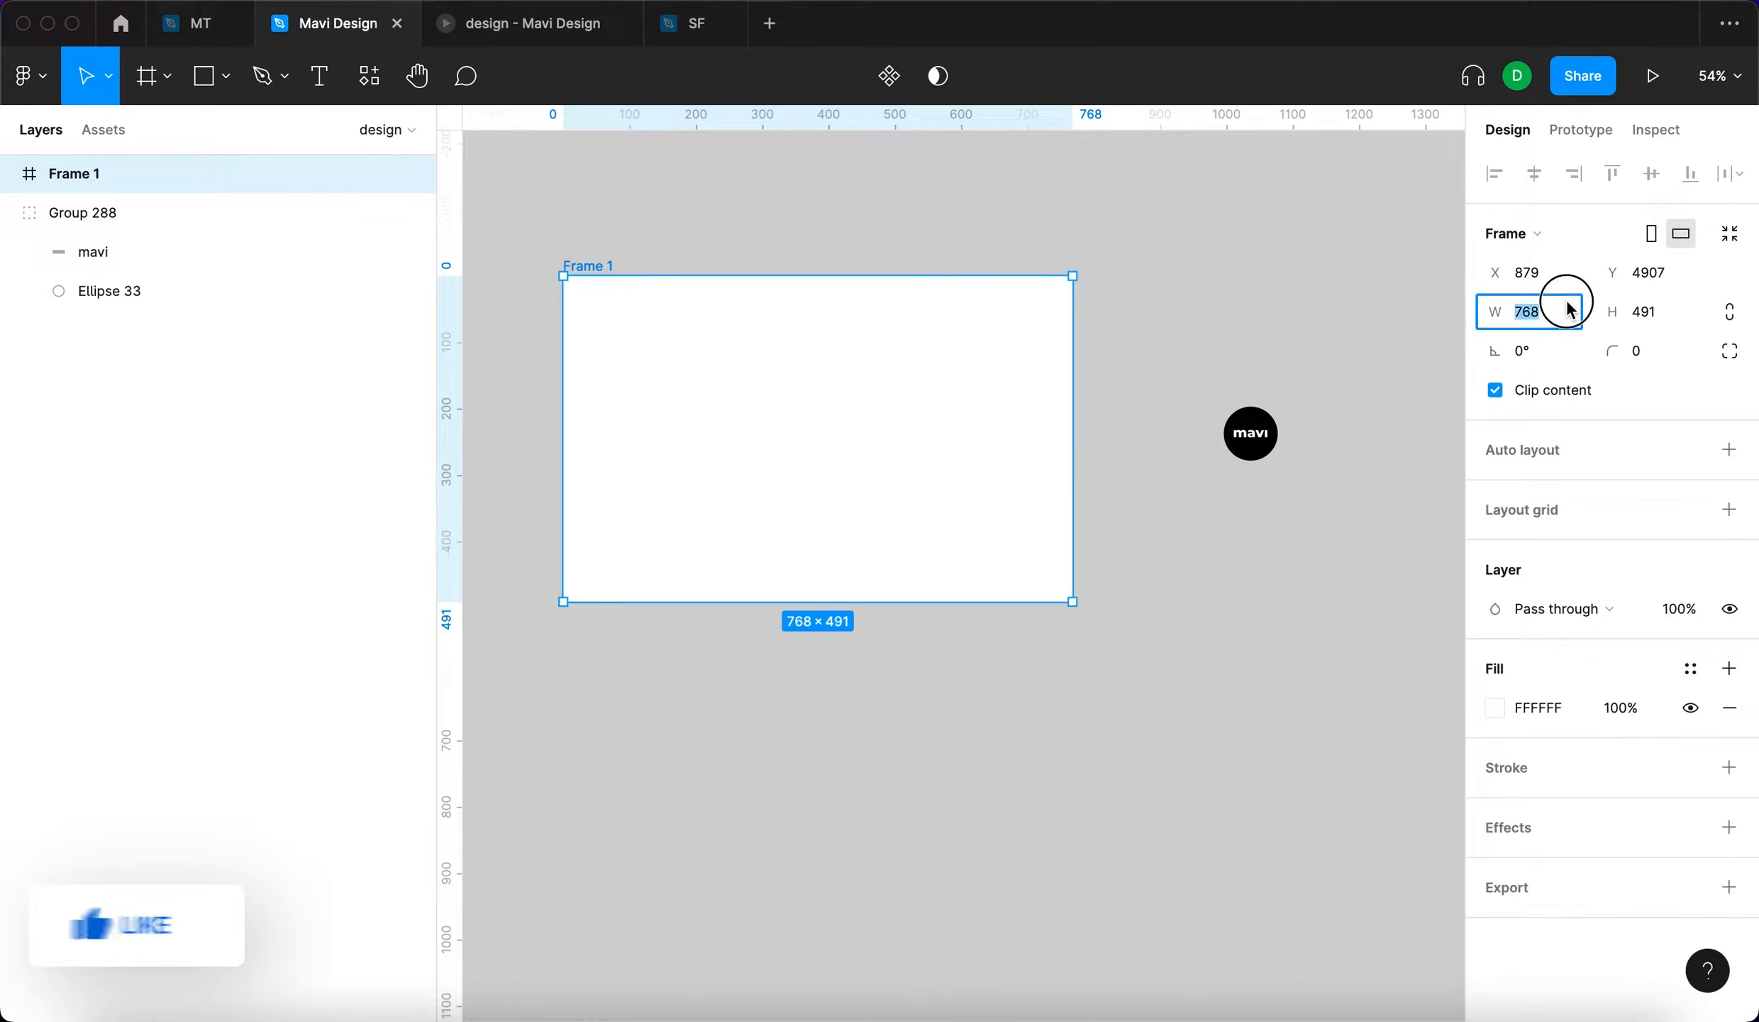
{"action": "type", "text": "1400"}
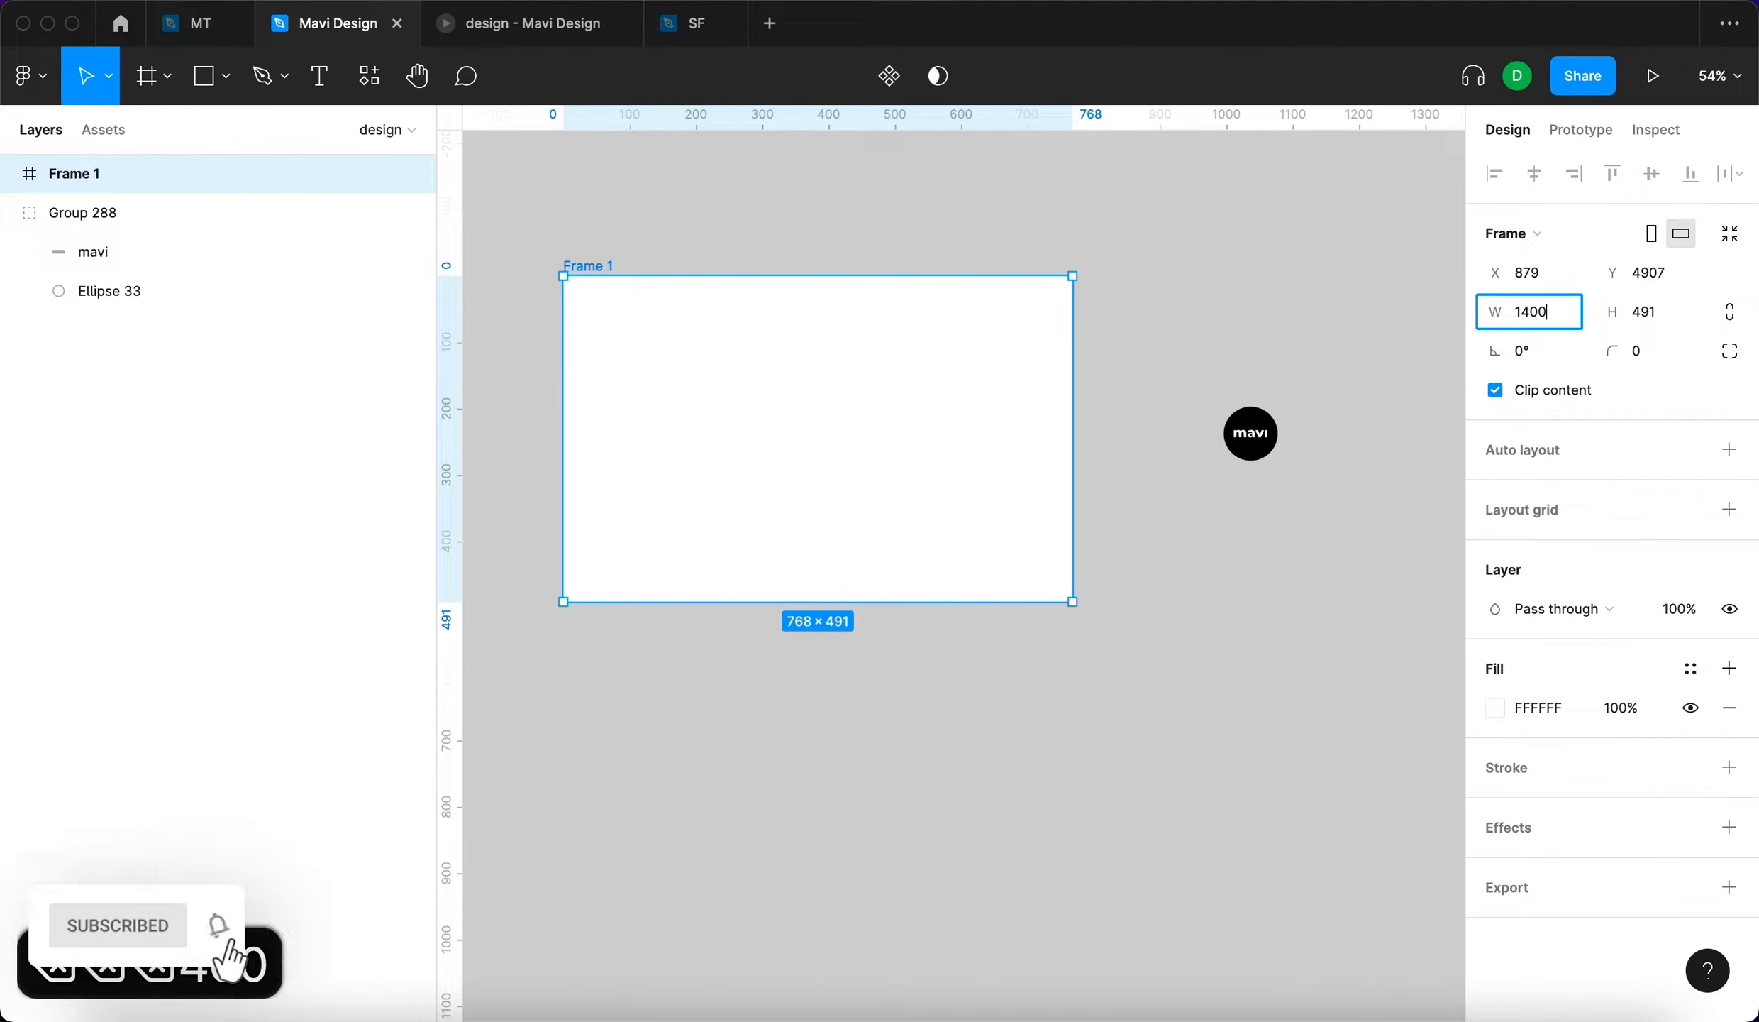
{"action": "key", "text": "Tab"}
{"action": "type", "text": "1000"}
{"action": "key", "text": "Return"}
{"action": "scroll", "coordinate": [916, 312], "scroll_direction": "down", "scroll_amount": 5}
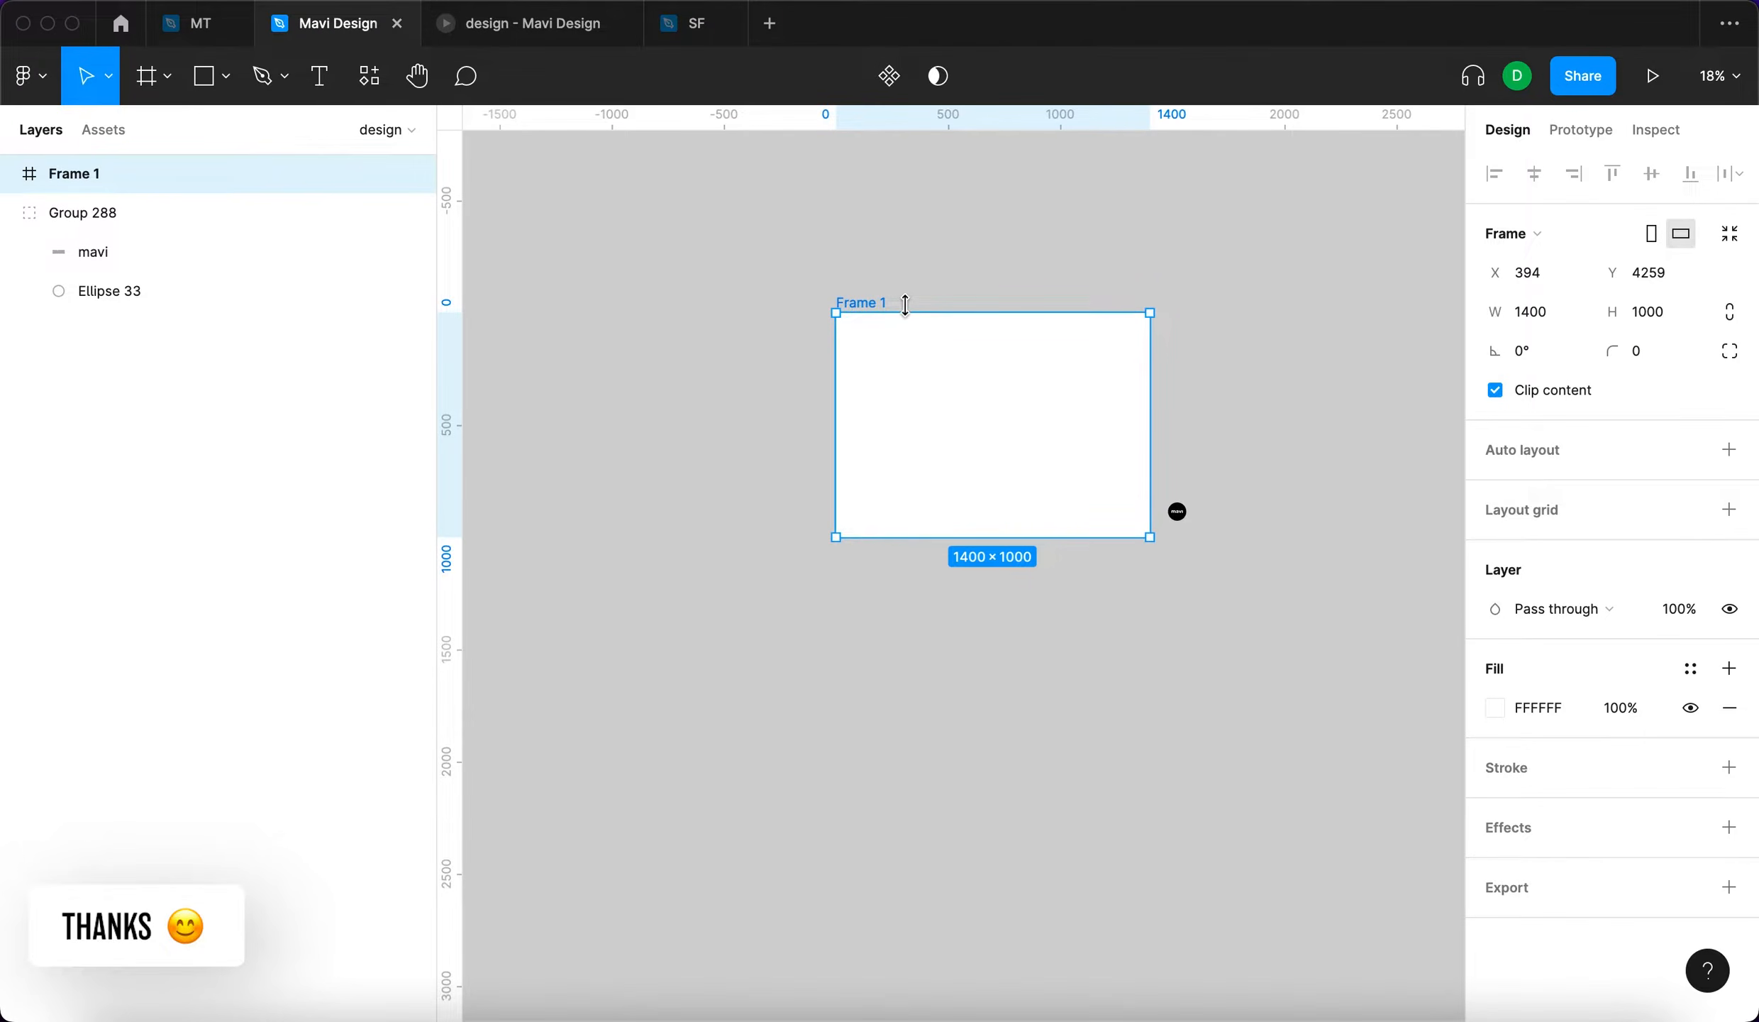
Rename the new frame as "test frame"
{"action": "key", "text": "super+r"}
{"action": "type", "text": "test frame"}
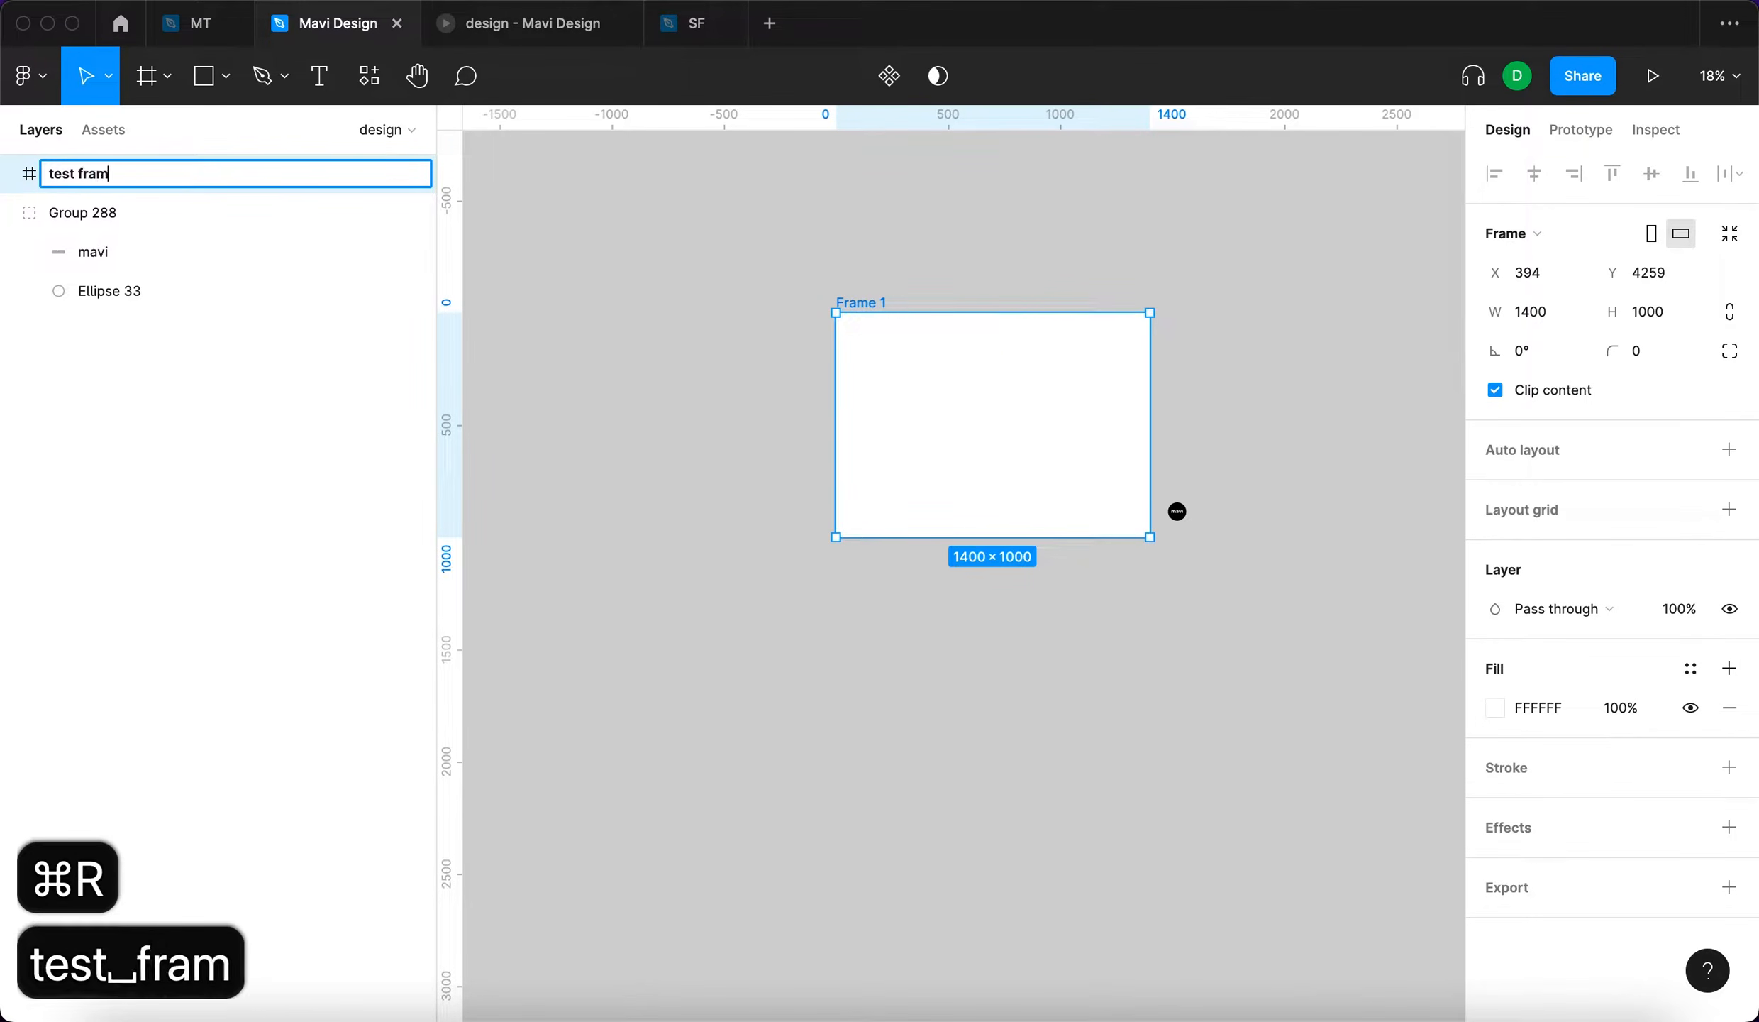
{"action": "key", "text": "Return"}
Move the mavi logo group clear of the test frame and resize it proportionally to 80 × 80
{"action": "left_click", "coordinate": [1177, 510]}
{"action": "left_click", "coordinate": [1284, 372]}
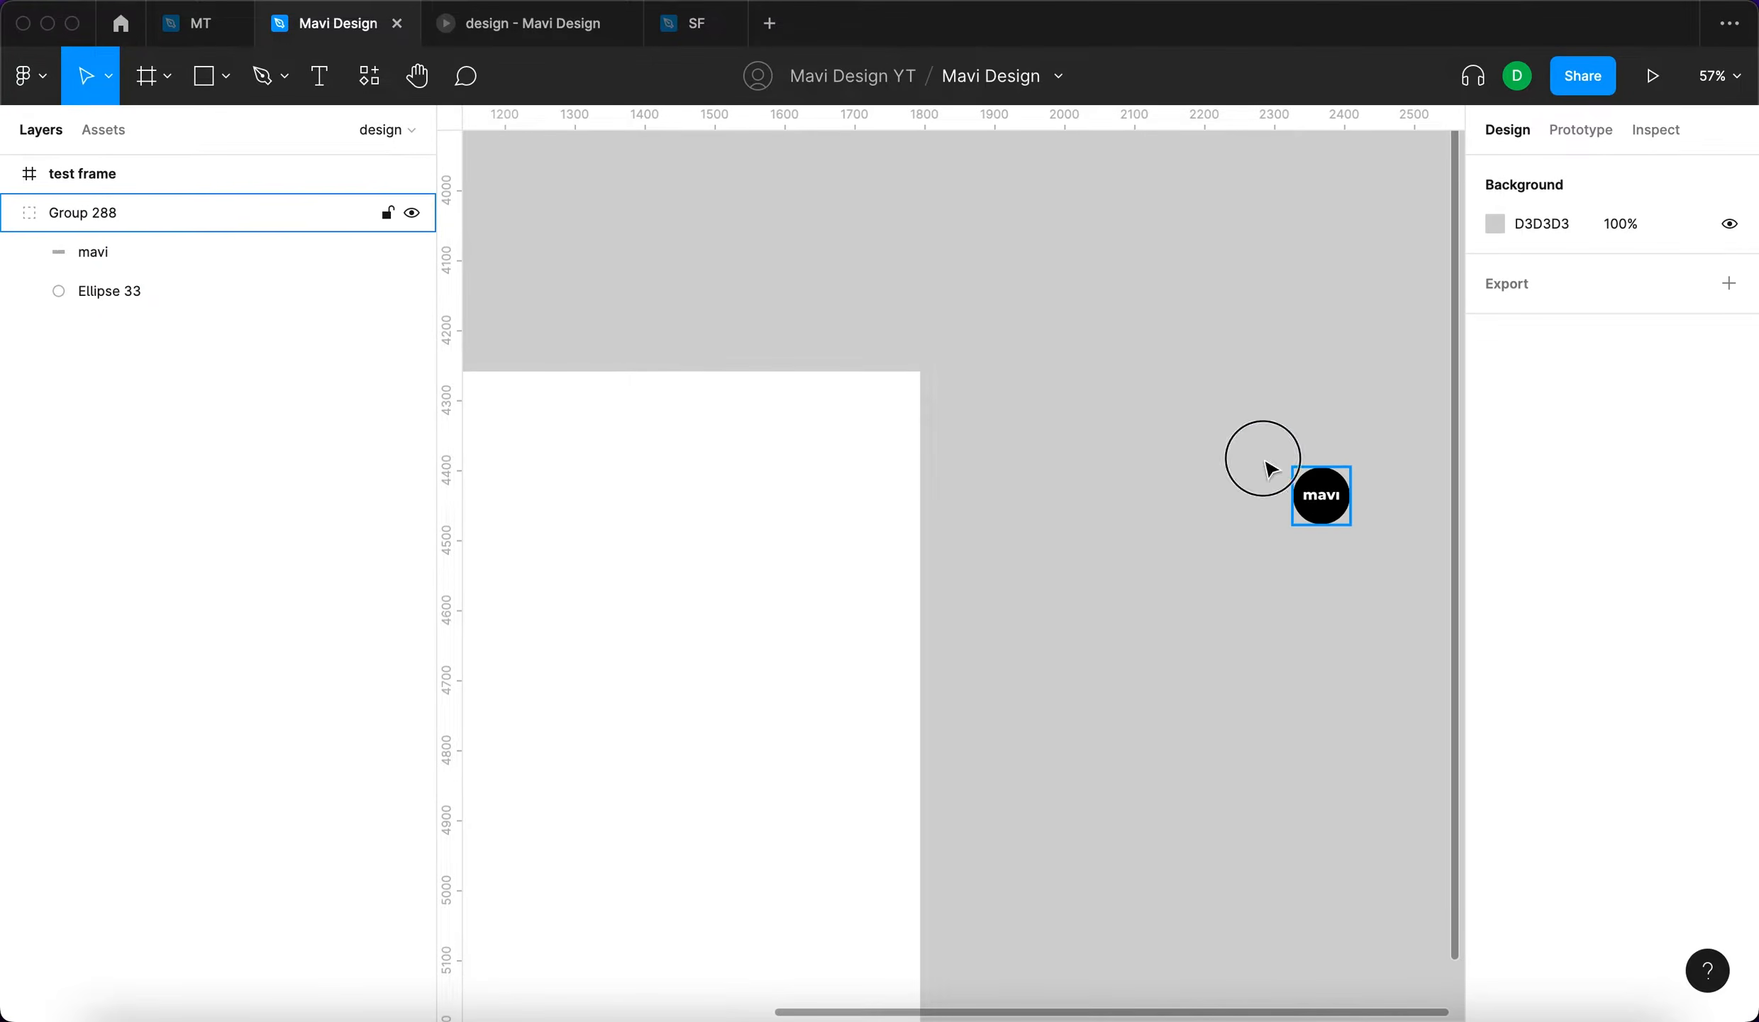
{"action": "left_click_drag", "start_coordinate": [1307, 498], "coordinate": [1285, 408]}
{"action": "scroll", "coordinate": [1347, 355], "scroll_direction": "right", "scroll_amount": 3}
{"action": "scroll", "coordinate": [1348, 355], "scroll_direction": "up", "scroll_amount": 2}
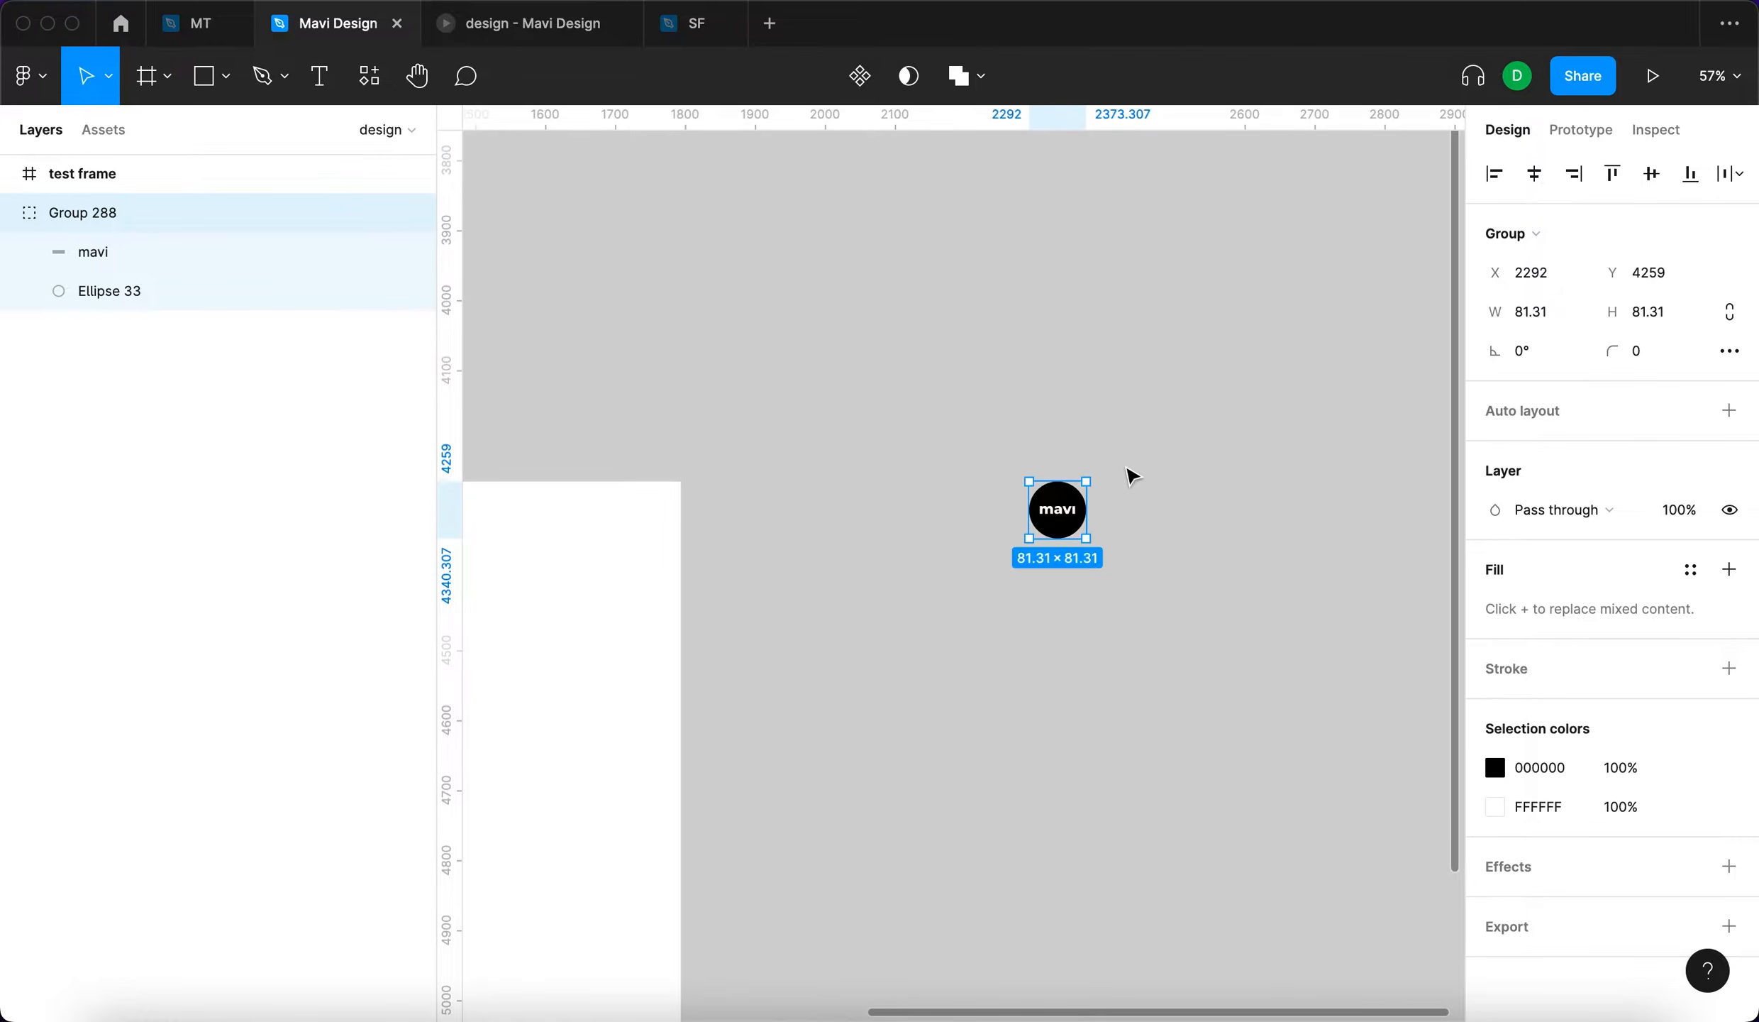
{"action": "scroll", "coordinate": [1107, 491], "scroll_direction": "up", "scroll_amount": 5}
{"action": "left_click_drag", "start_coordinate": [966, 568], "coordinate": [1027, 730]}
{"action": "scroll", "coordinate": [1021, 719], "scroll_direction": "down", "scroll_amount": 5}
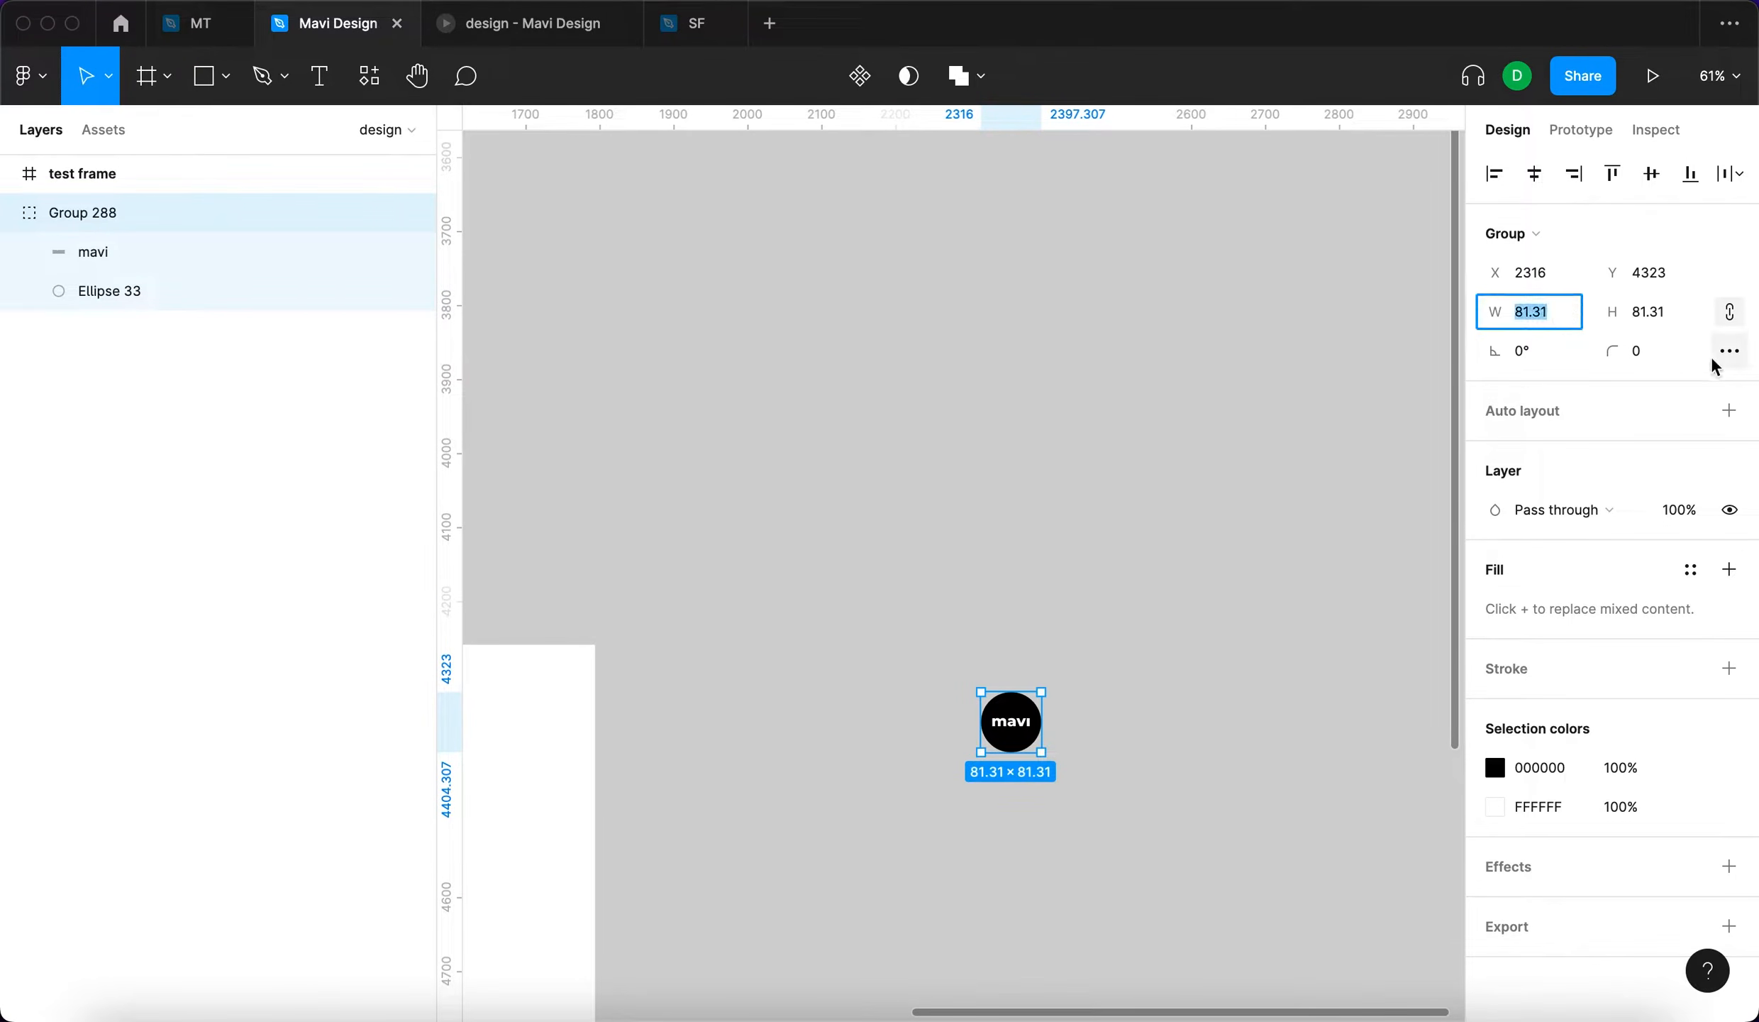
{"action": "type", "text": "80"}
{"action": "key", "text": "Return"}
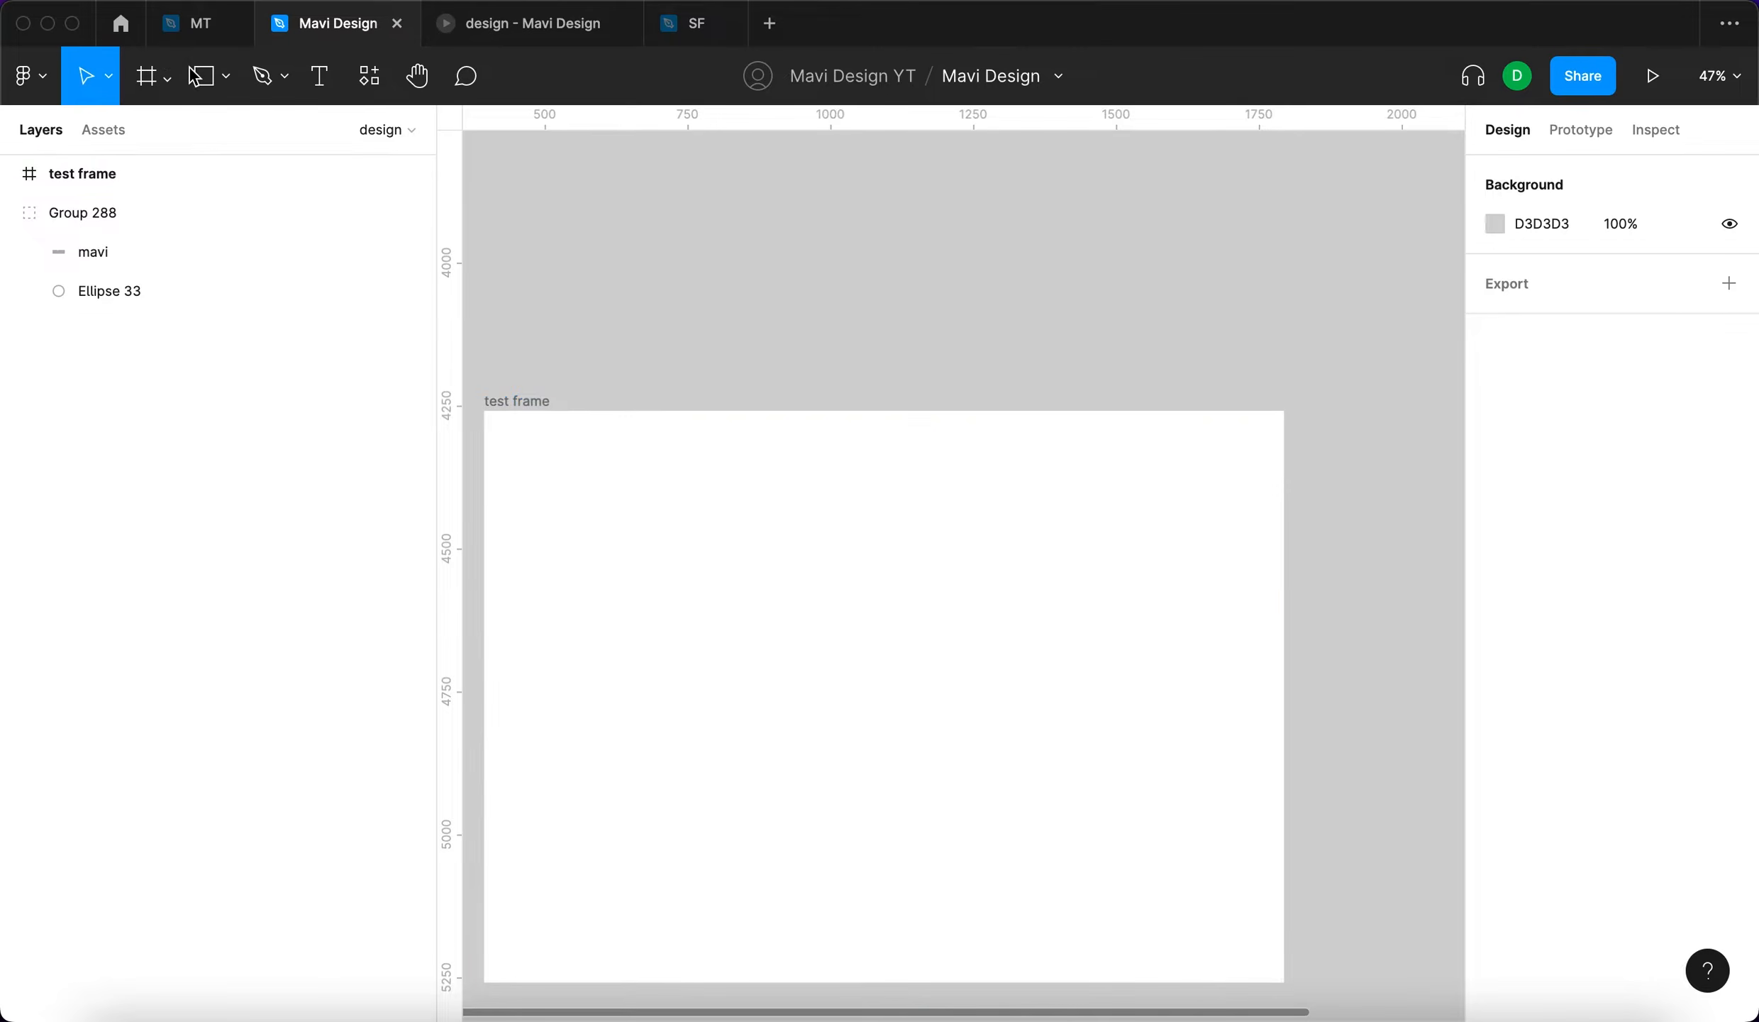
Draw a header rectangle 1400 × 90 across the top of the test frame and fill it with F0F0F0
{"action": "left_click", "coordinate": [205, 76]}
{"action": "mouse_move", "coordinate": [1138, 617]}
{"action": "left_mouse_down"}
{"action": "mouse_move", "coordinate": [857, 514]}
{"action": "mouse_move", "coordinate": [726, 561]}
{"action": "mouse_move", "coordinate": [817, 570]}
{"action": "mouse_move", "coordinate": [674, 468]}
{"action": "mouse_move", "coordinate": [609, 451]}
{"action": "left_mouse_up"}
{"action": "left_click_drag", "start_coordinate": [890, 454], "coordinate": [1138, 446]}
{"action": "left_click", "coordinate": [1056, 376]}
{"action": "left_click", "coordinate": [1106, 433]}
{"action": "left_click", "coordinate": [1495, 706]}
{"action": "left_click", "coordinate": [1182, 299]}
Try a height of 80 for the header rectangle and set it back to 90
{"action": "key", "text": "super+0"}
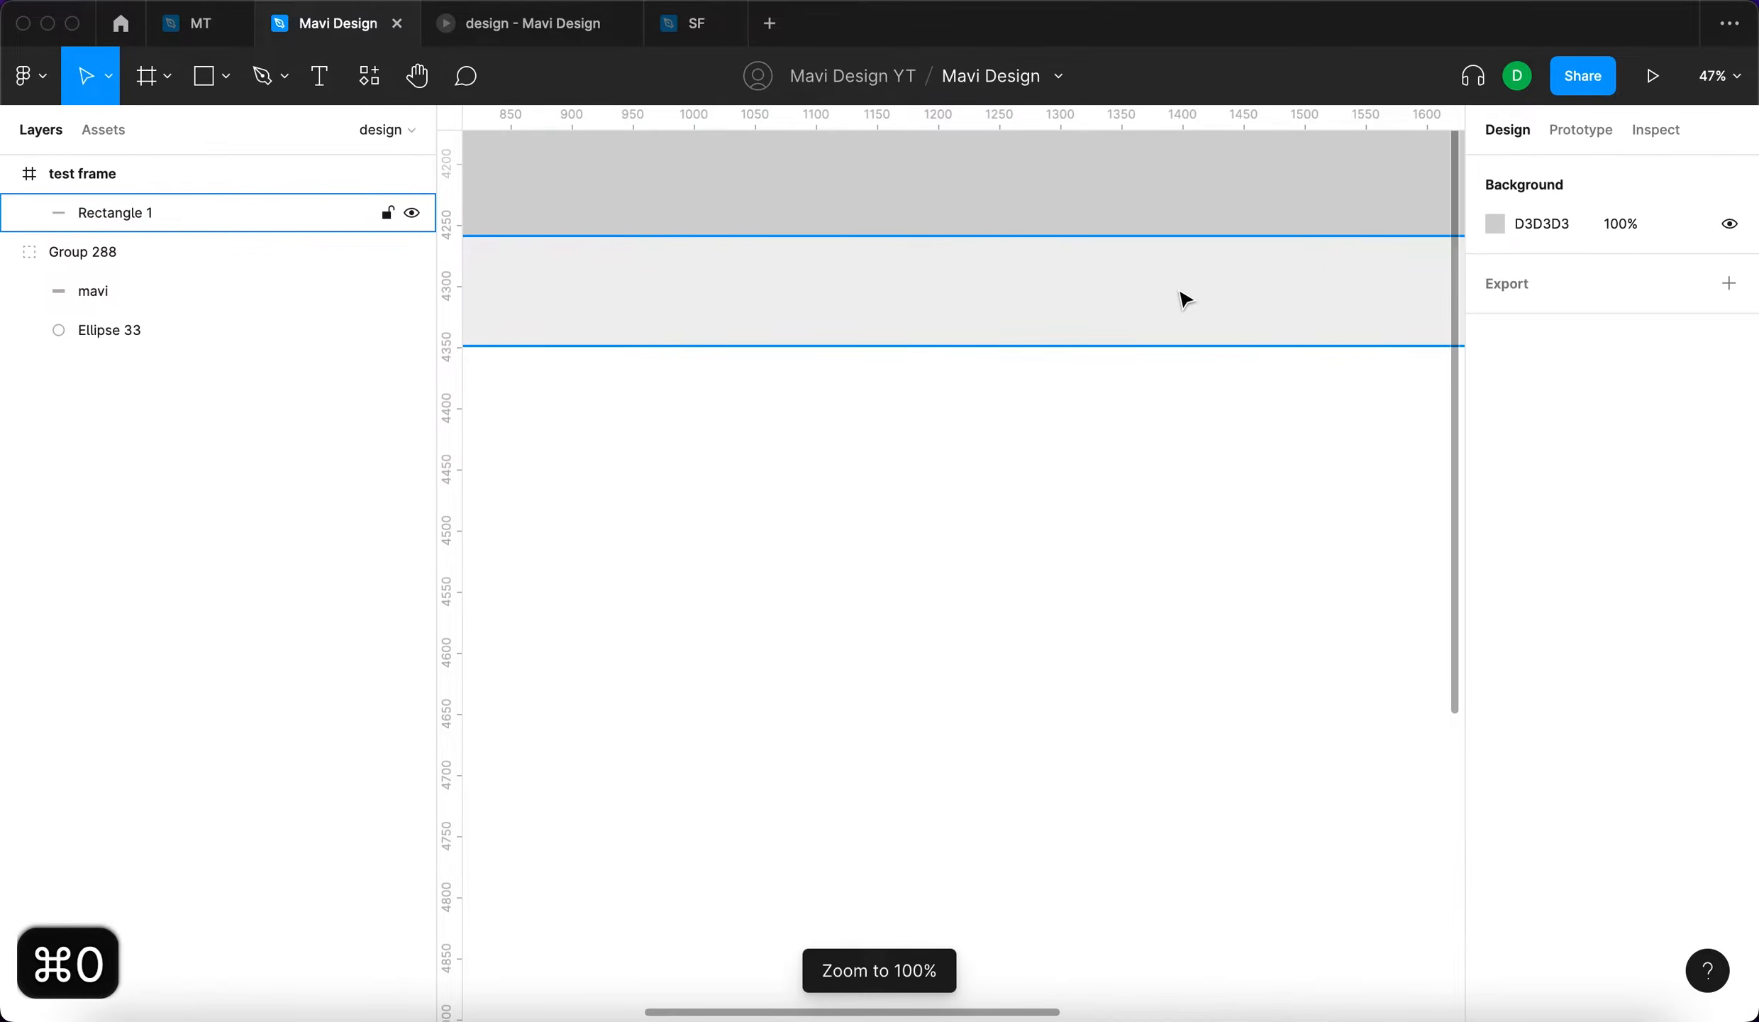
{"action": "key", "text": "super+z"}
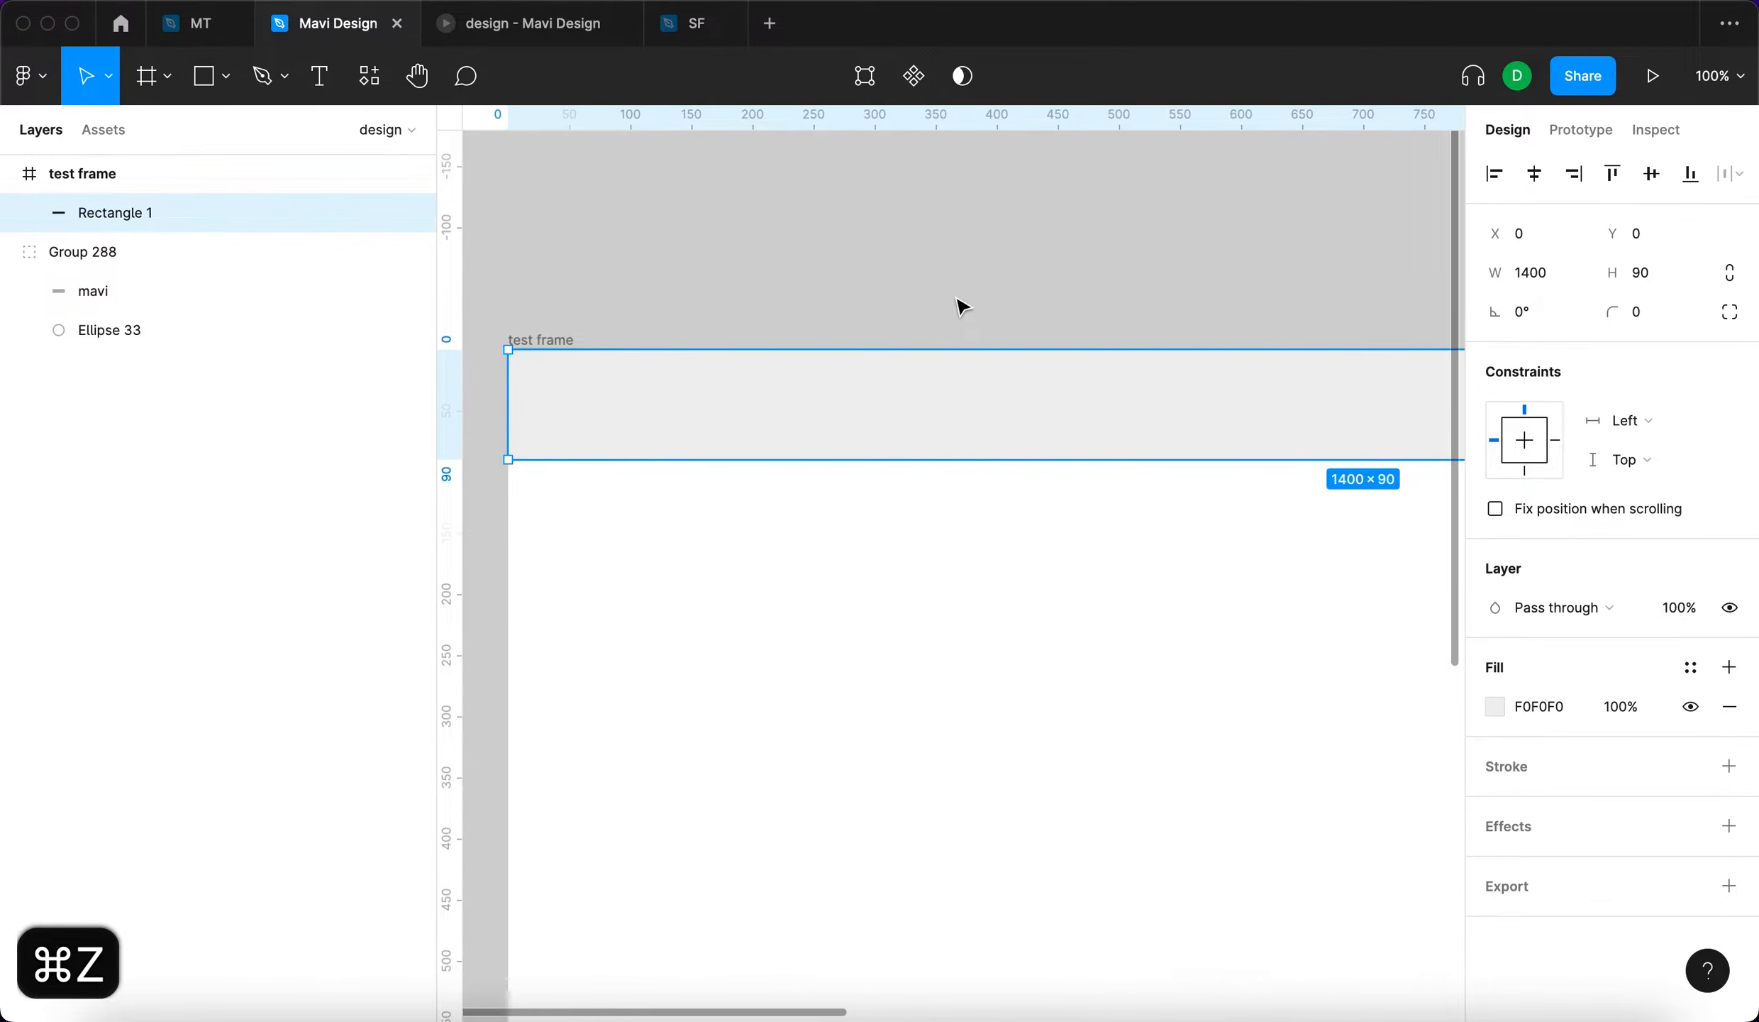
{"action": "scroll", "coordinate": [962, 302], "scroll_direction": "down", "scroll_amount": 1}
{"action": "left_click", "coordinate": [1648, 274]}
{"action": "key", "text": "shift+Down"}
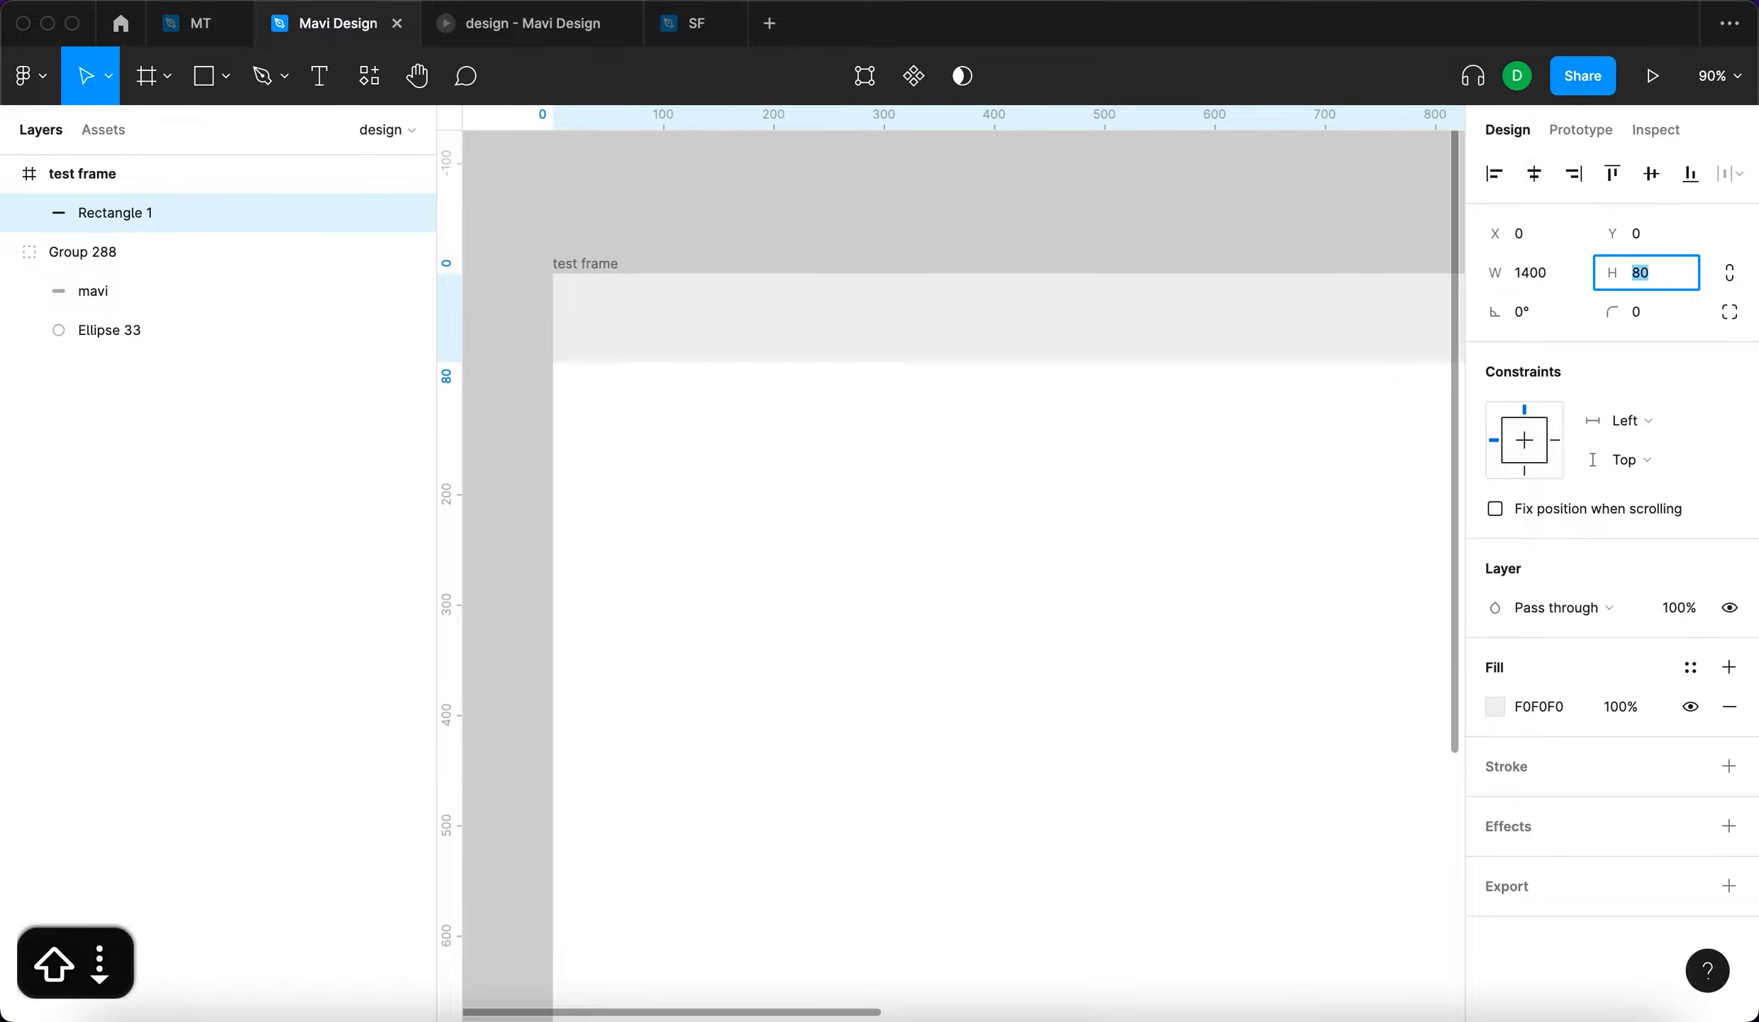
{"action": "key", "text": "Return"}
{"action": "left_click", "coordinate": [1004, 191]}
{"action": "left_click", "coordinate": [998, 337]}
{"action": "left_click", "coordinate": [1639, 274]}
{"action": "key", "text": "shift+Up"}
{"action": "key", "text": "Return"}
{"action": "left_click", "coordinate": [982, 234]}
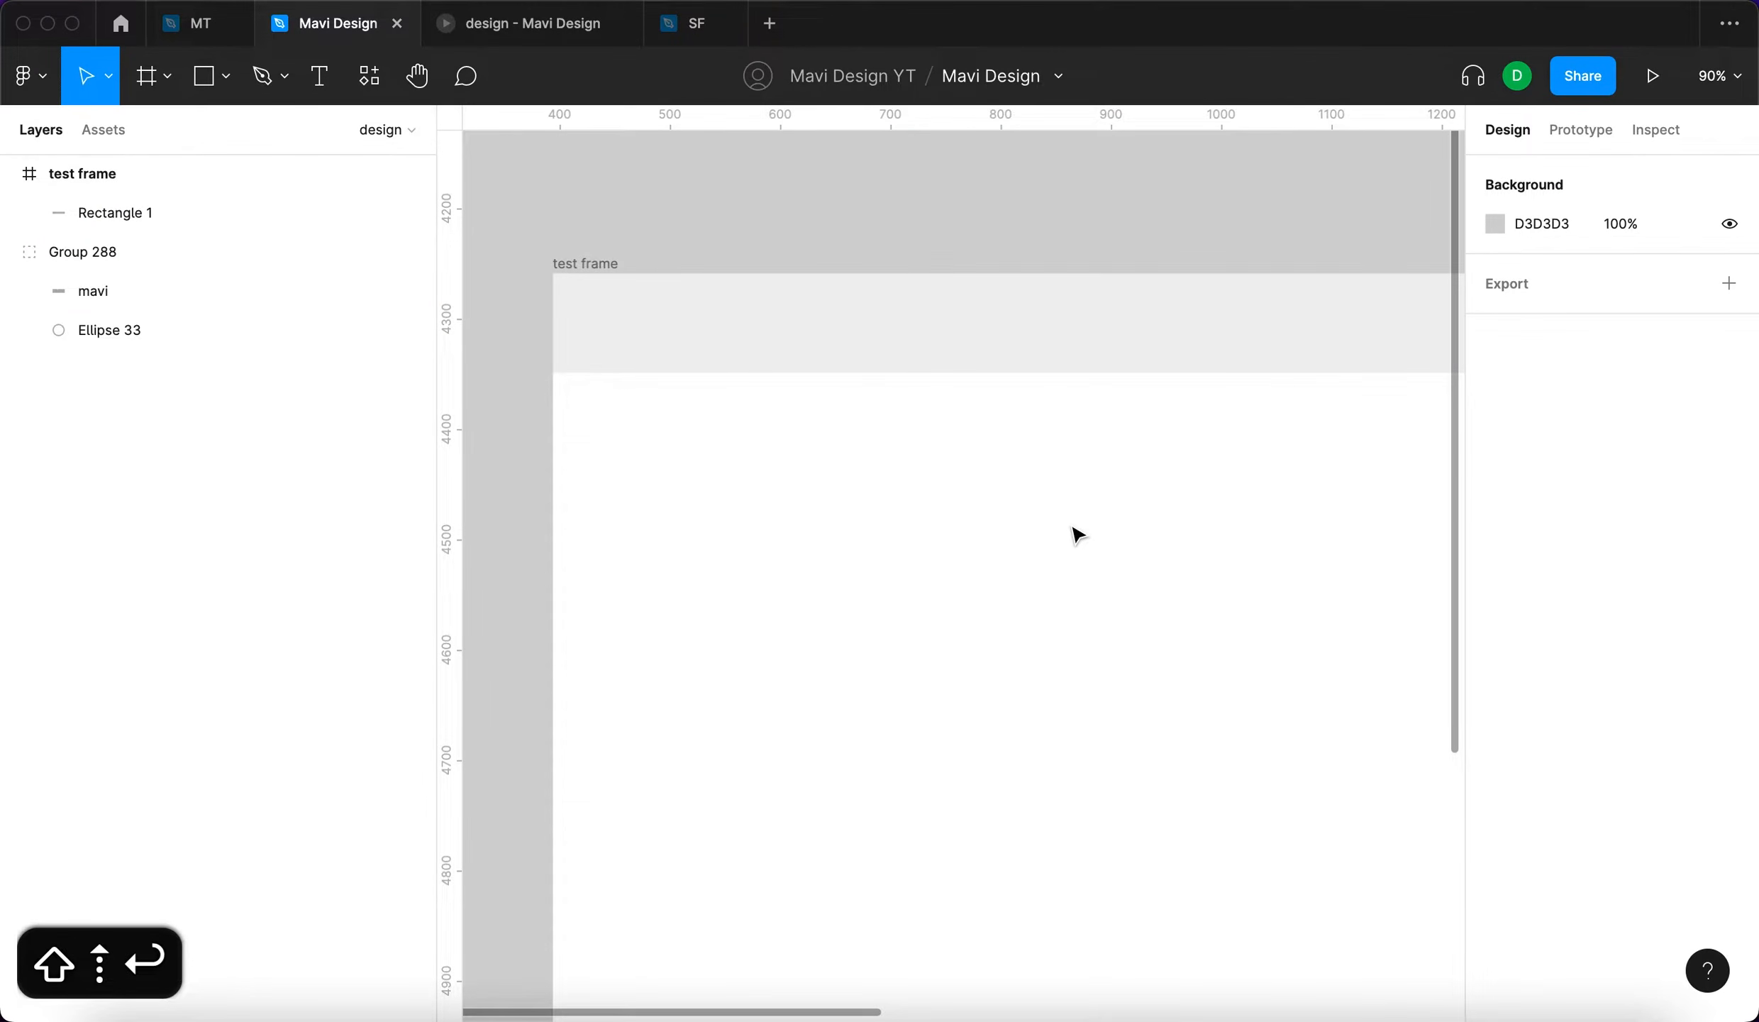
Move the mavi logo group into the right end of the test frame's header rectangle
{"action": "scroll", "coordinate": [1077, 534], "scroll_direction": "down", "scroll_amount": 2}
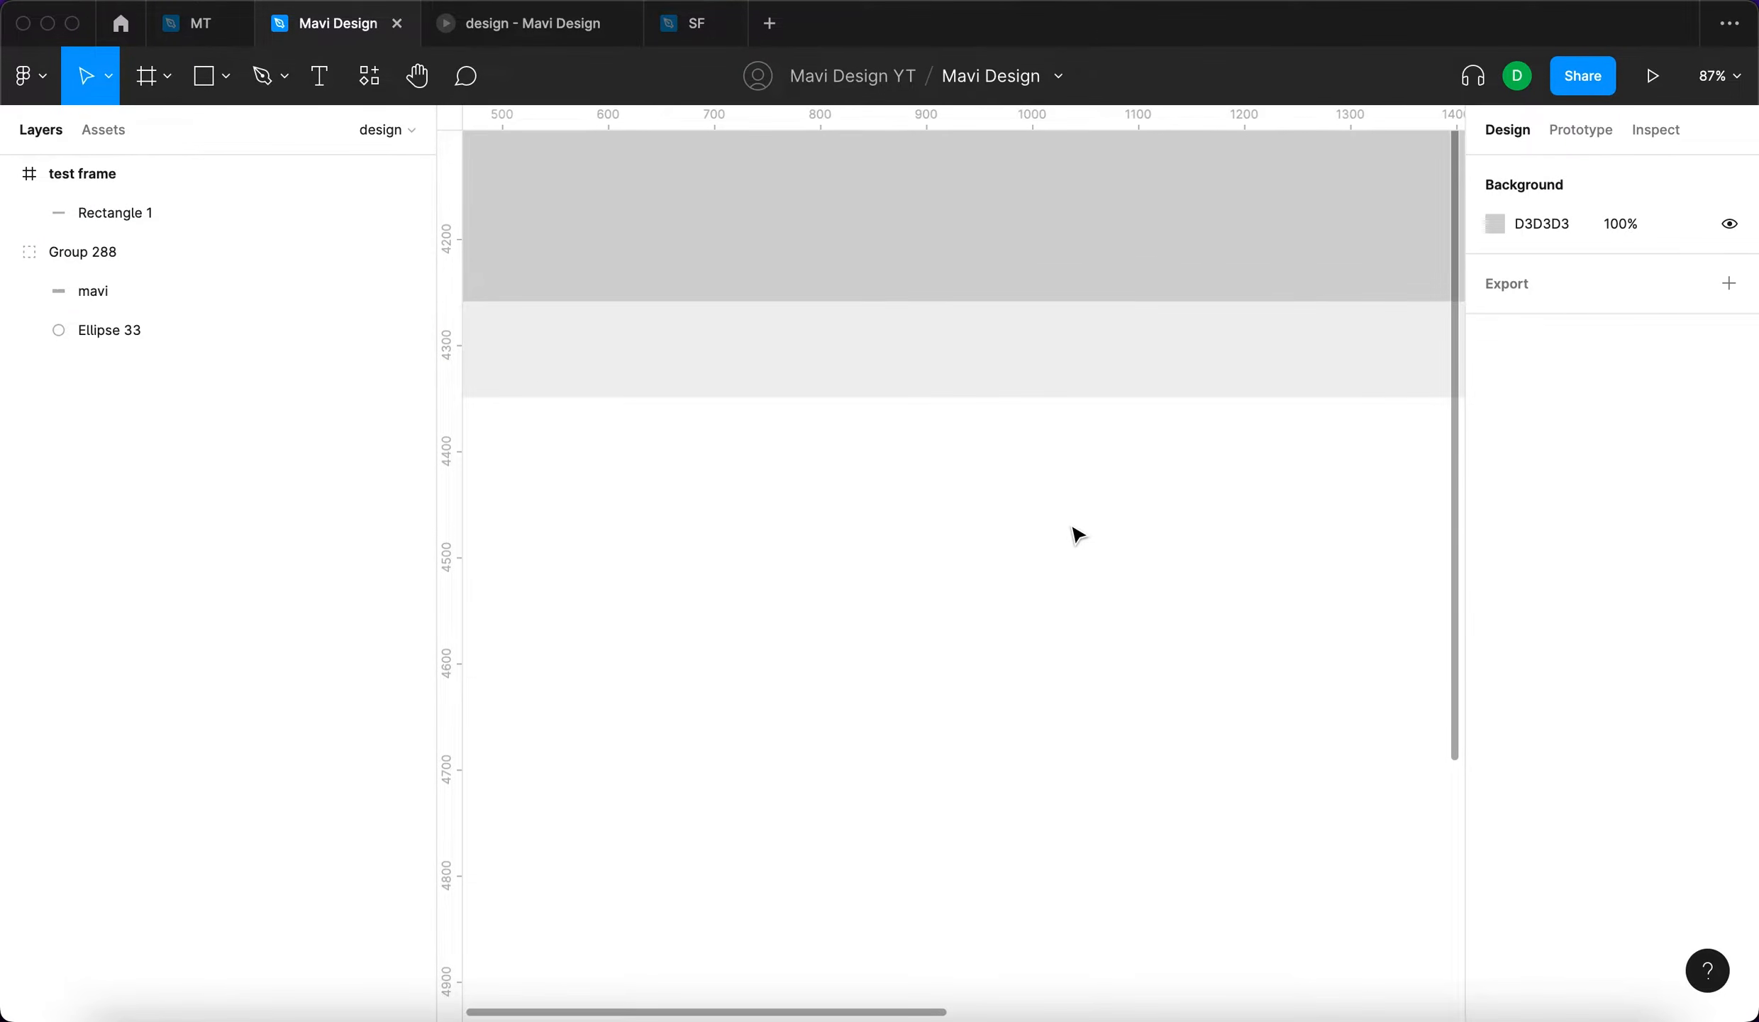
{"action": "scroll", "coordinate": [1077, 533], "scroll_direction": "down", "scroll_amount": 10}
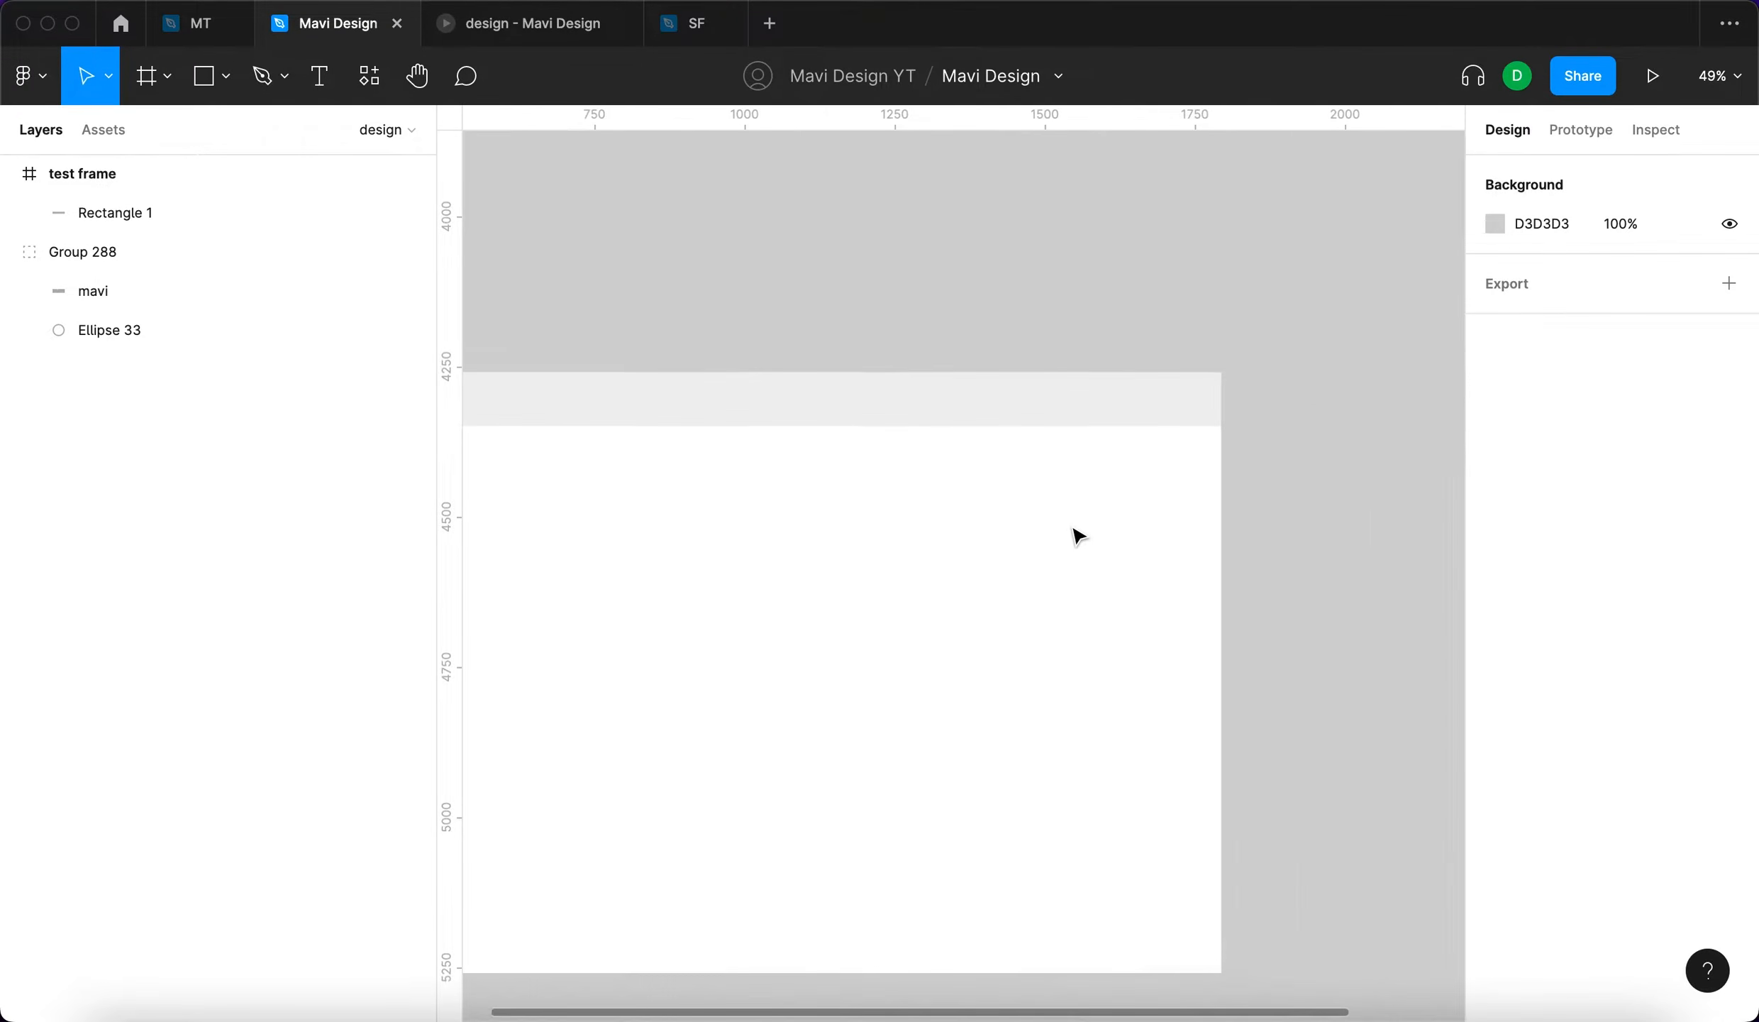
{"action": "left_click_drag", "start_coordinate": [1347, 440], "coordinate": [1273, 381]}
{"action": "left_click", "coordinate": [1307, 374]}
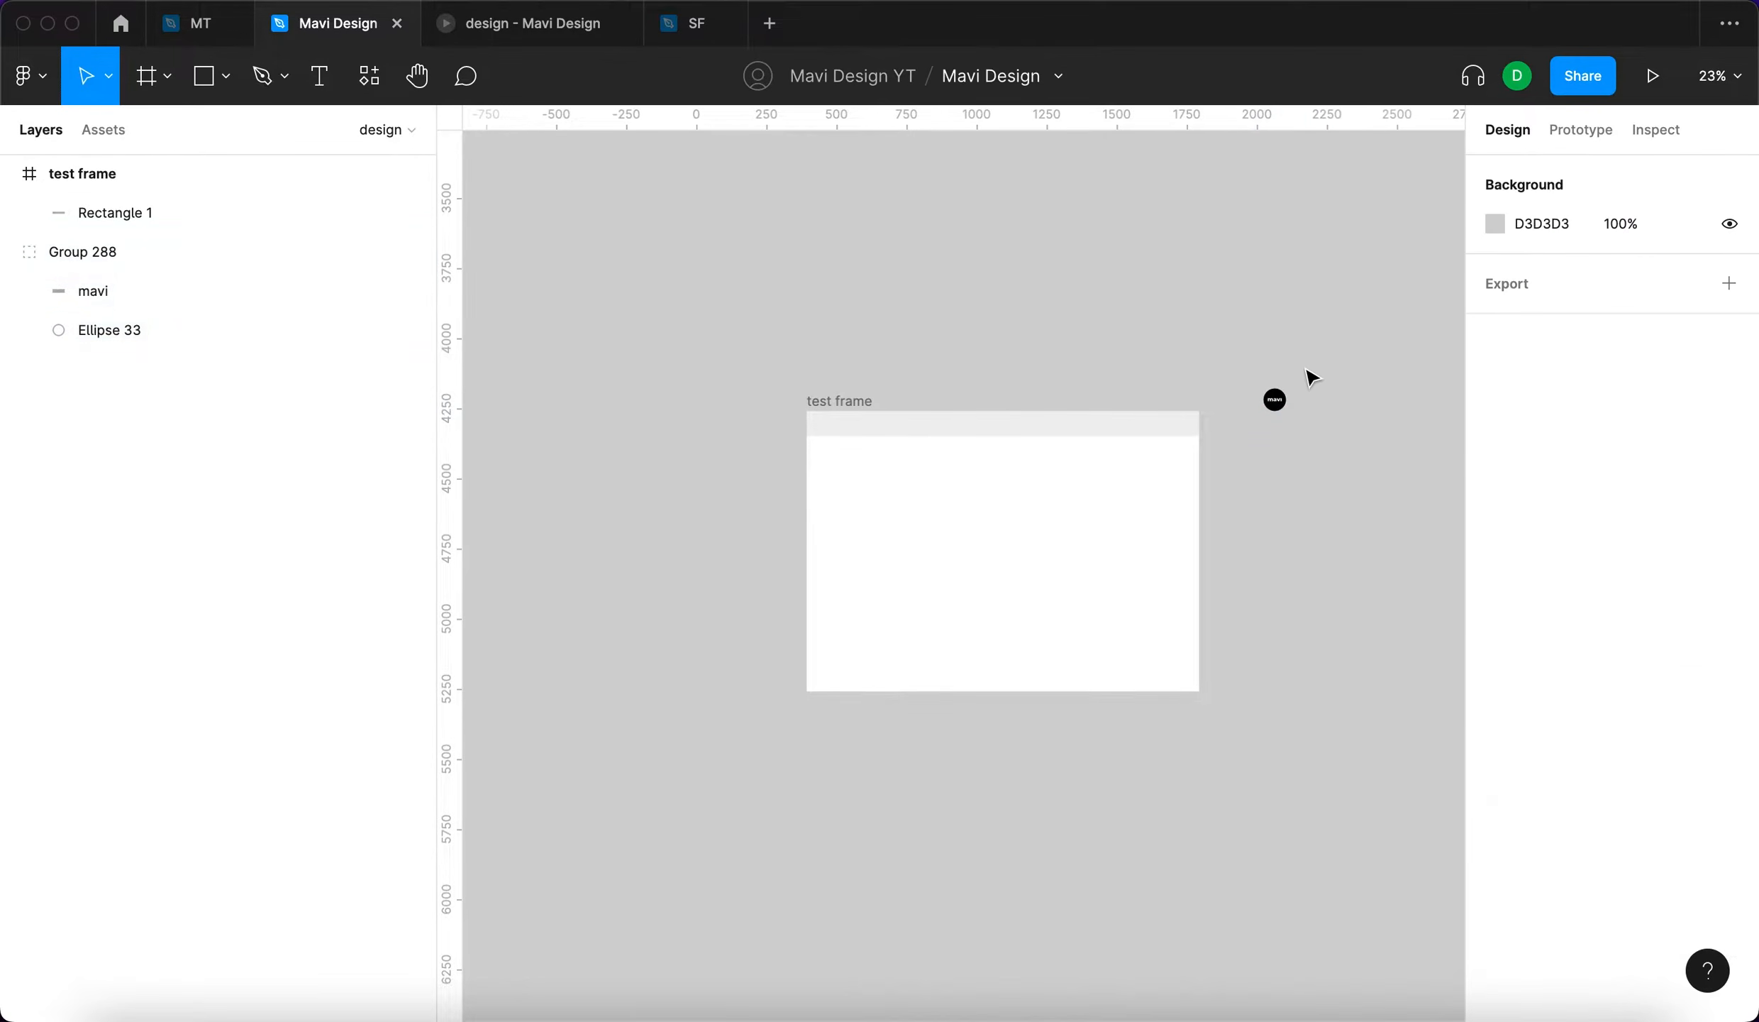
{"action": "scroll", "coordinate": [1270, 426], "scroll_direction": "up", "scroll_amount": 10}
{"action": "left_click", "coordinate": [1198, 460]}
{"action": "left_click_drag", "start_coordinate": [1199, 468], "coordinate": [808, 528]}
{"action": "scroll", "coordinate": [808, 529], "scroll_direction": "up", "scroll_amount": 5}
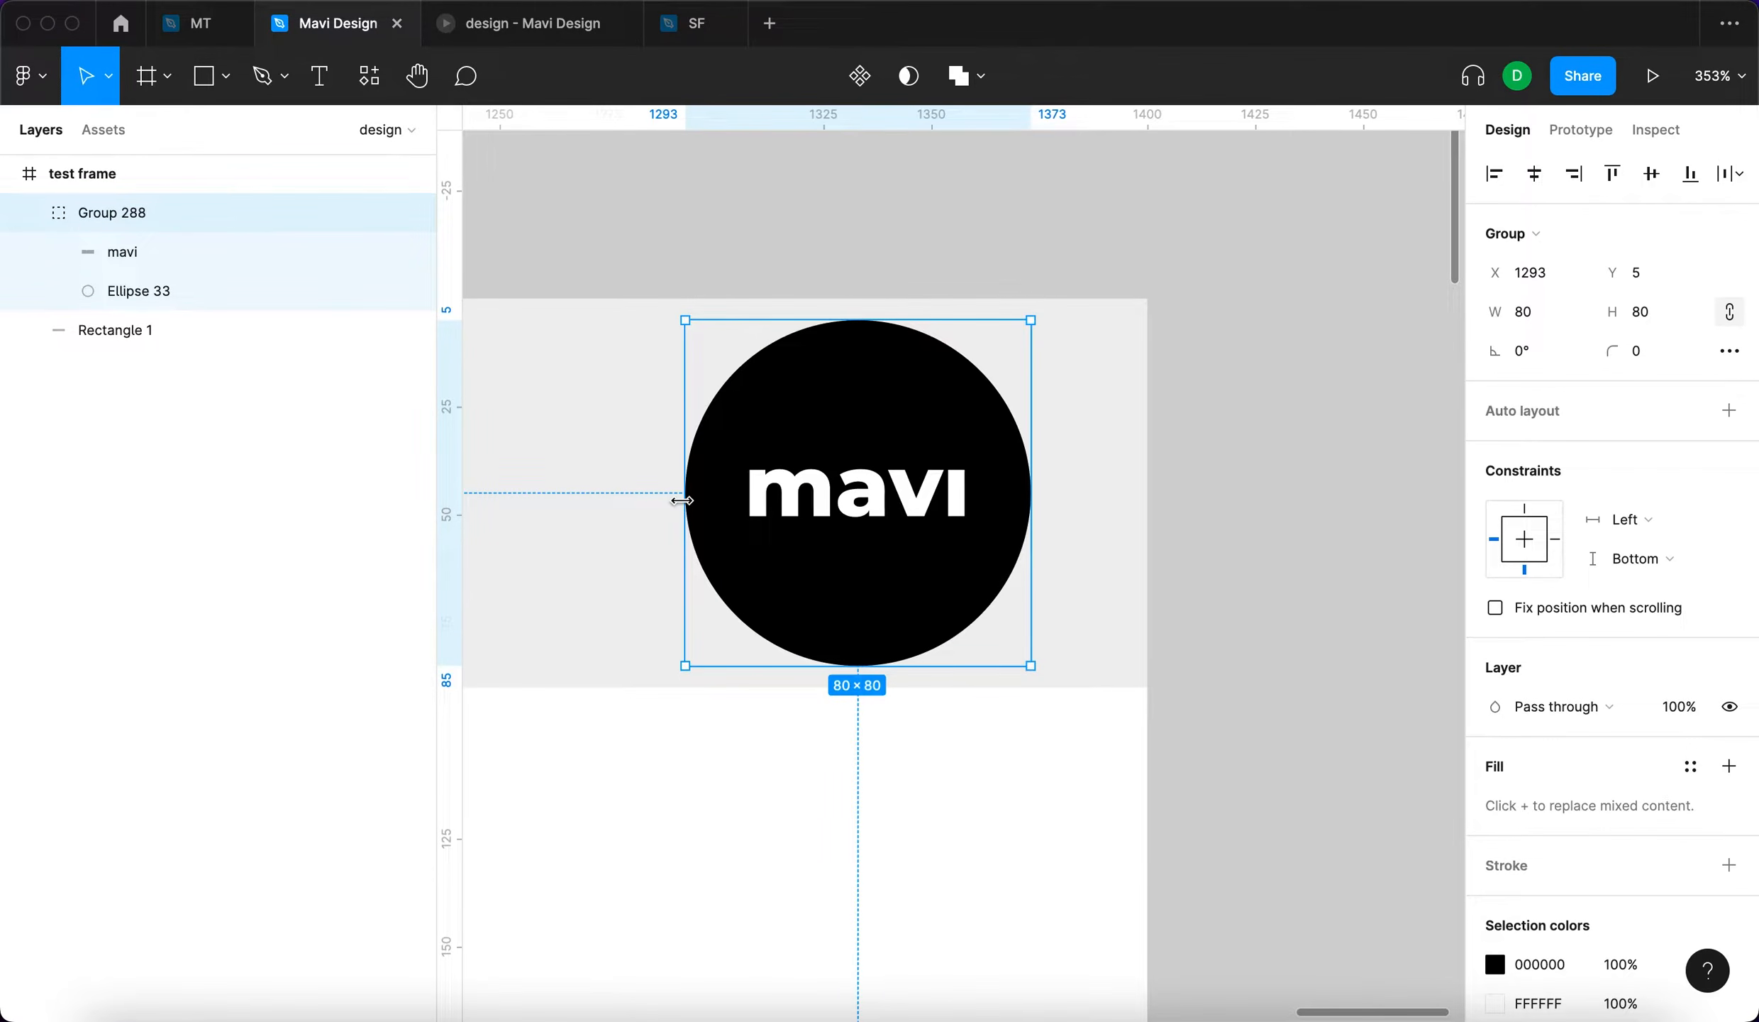
Resize the mavi logo proportionally to 60 × 60 and center it vertically in the header rectangle
{"action": "key", "text": "shift+Down"}
{"action": "key", "text": "shift+Down"}
{"action": "key", "text": "Return"}
{"action": "left_click_drag", "start_coordinate": [847, 443], "coordinate": [848, 493]}
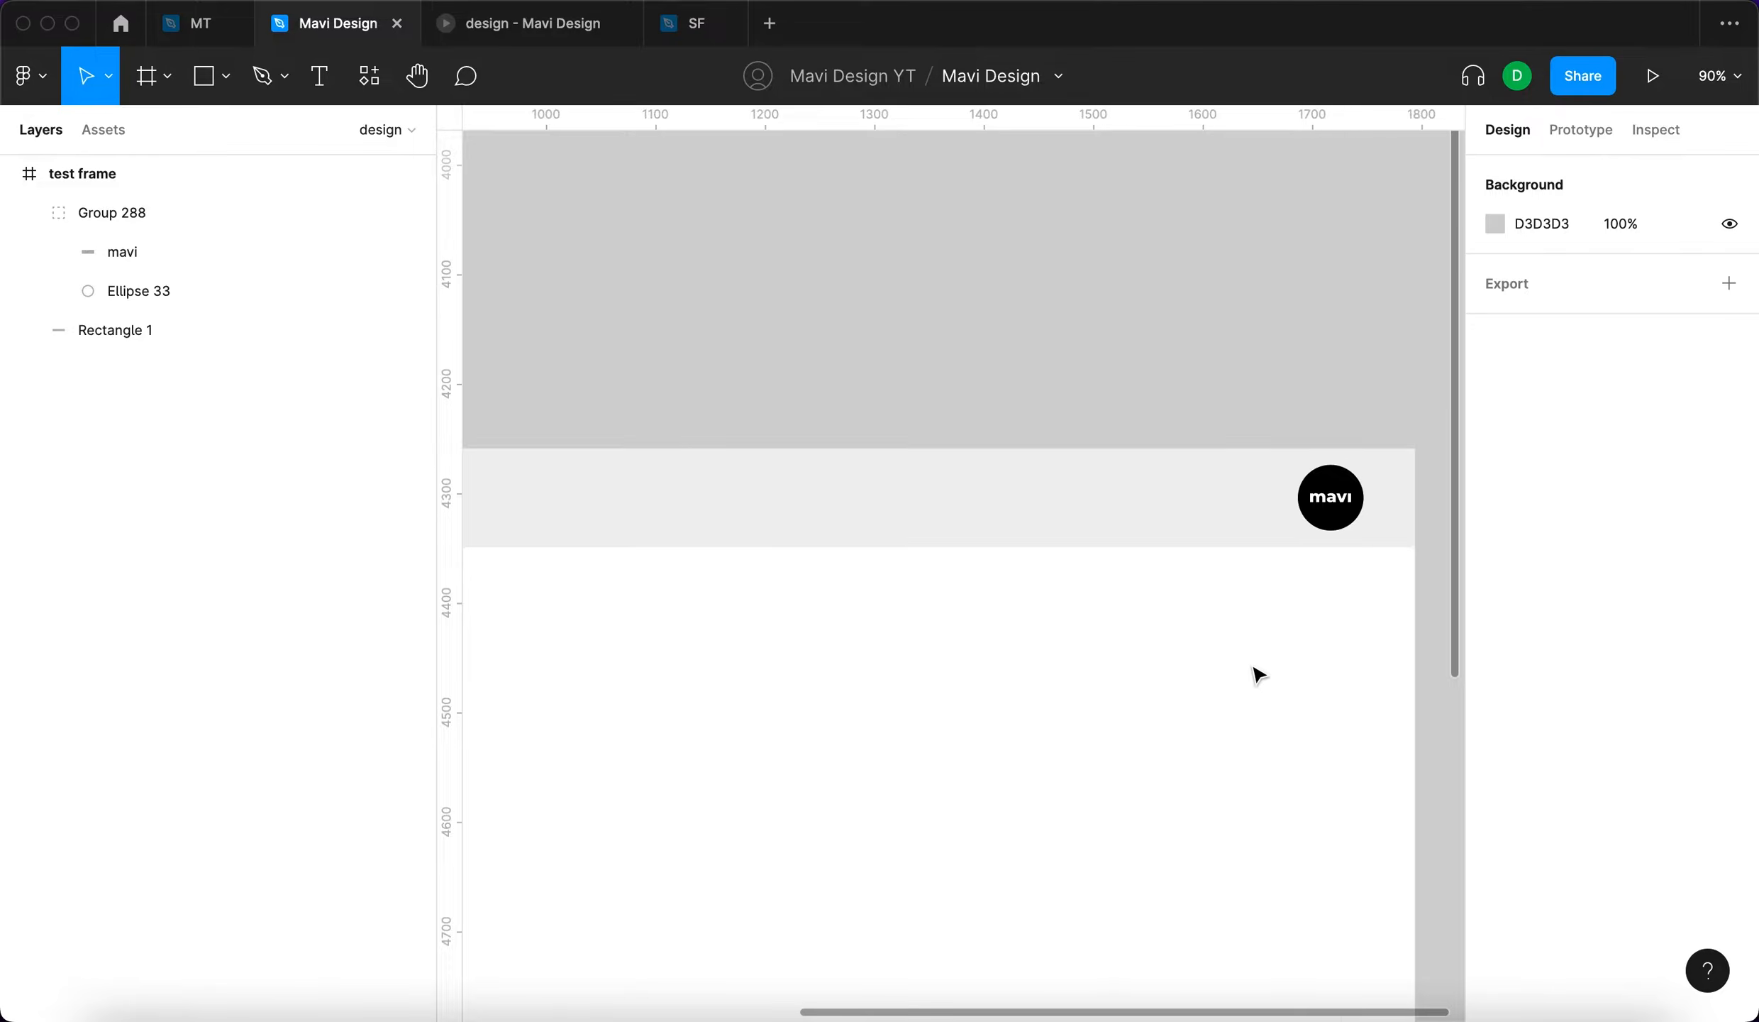
Move the mavi logo group out of the test frame onto the empty canvas beside it
{"action": "scroll", "coordinate": [1254, 667], "scroll_direction": "down", "scroll_amount": 3}
{"action": "left_click", "coordinate": [1277, 592]}
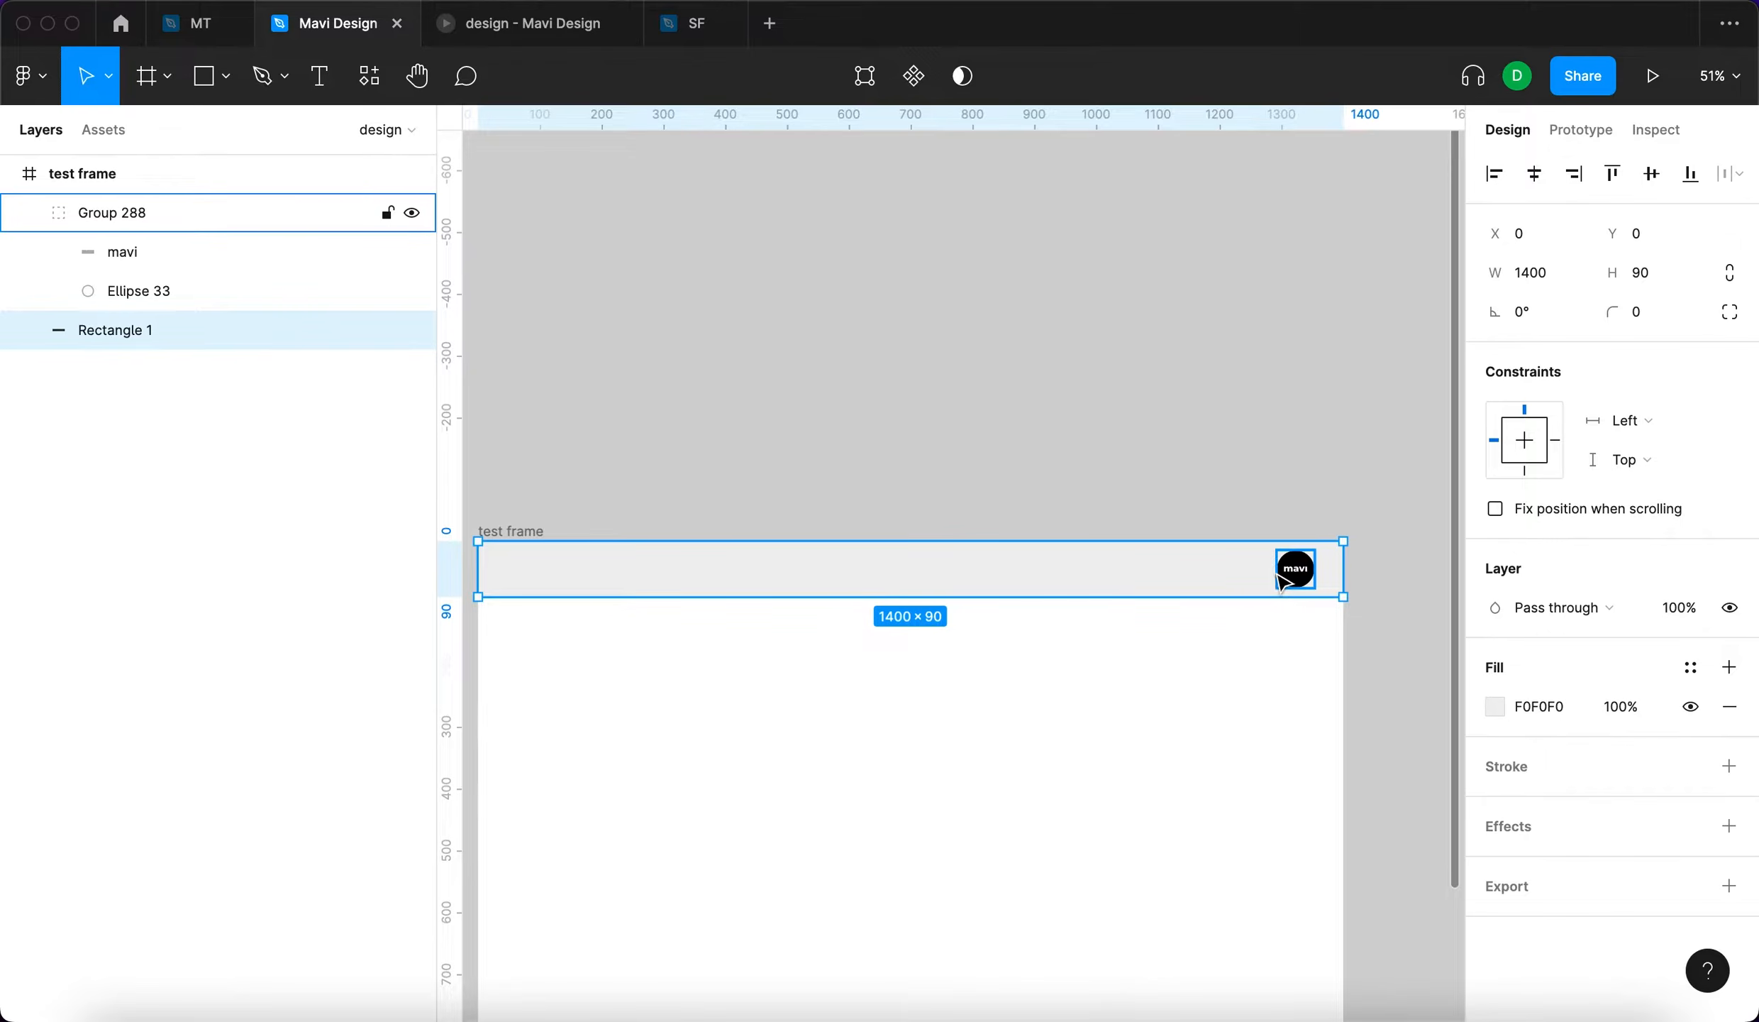
{"action": "left_click", "coordinate": [1285, 579]}
{"action": "key", "text": "Escape"}
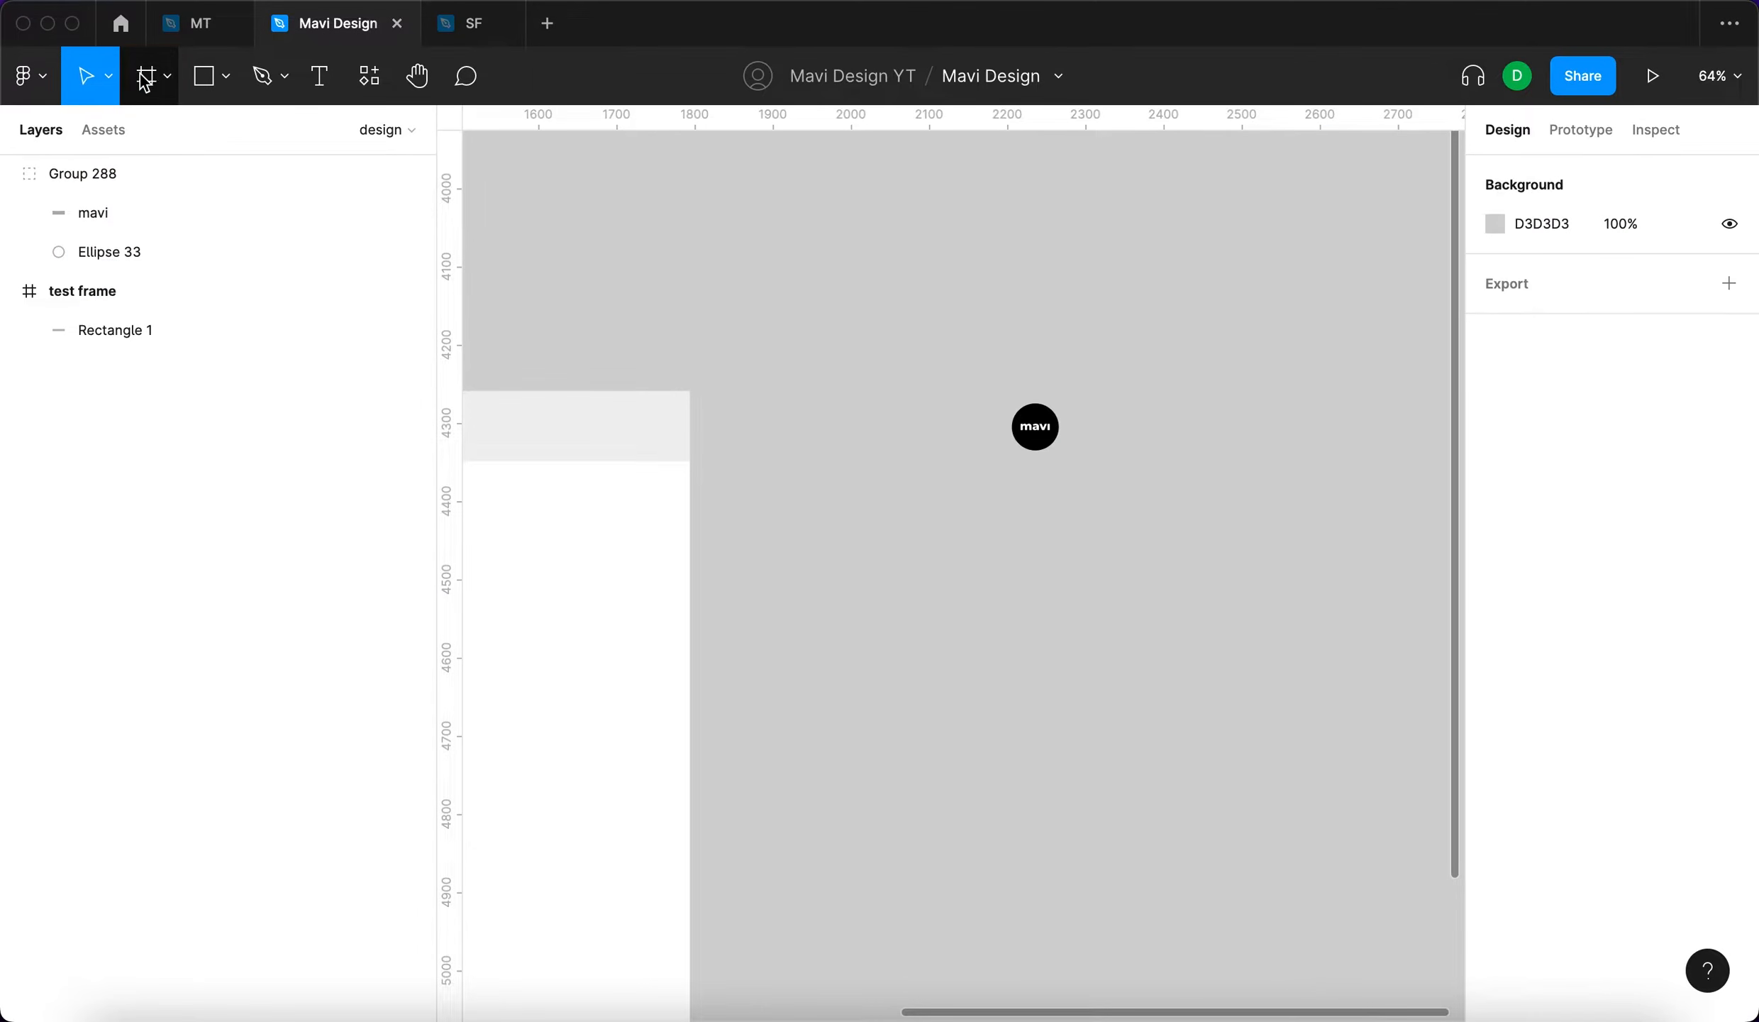
Draw a frame about 195 wide beside the mavi logo and set its height to 90
{"action": "left_click", "coordinate": [146, 78]}
{"action": "left_click_drag", "start_coordinate": [1119, 390], "coordinate": [1271, 460]}
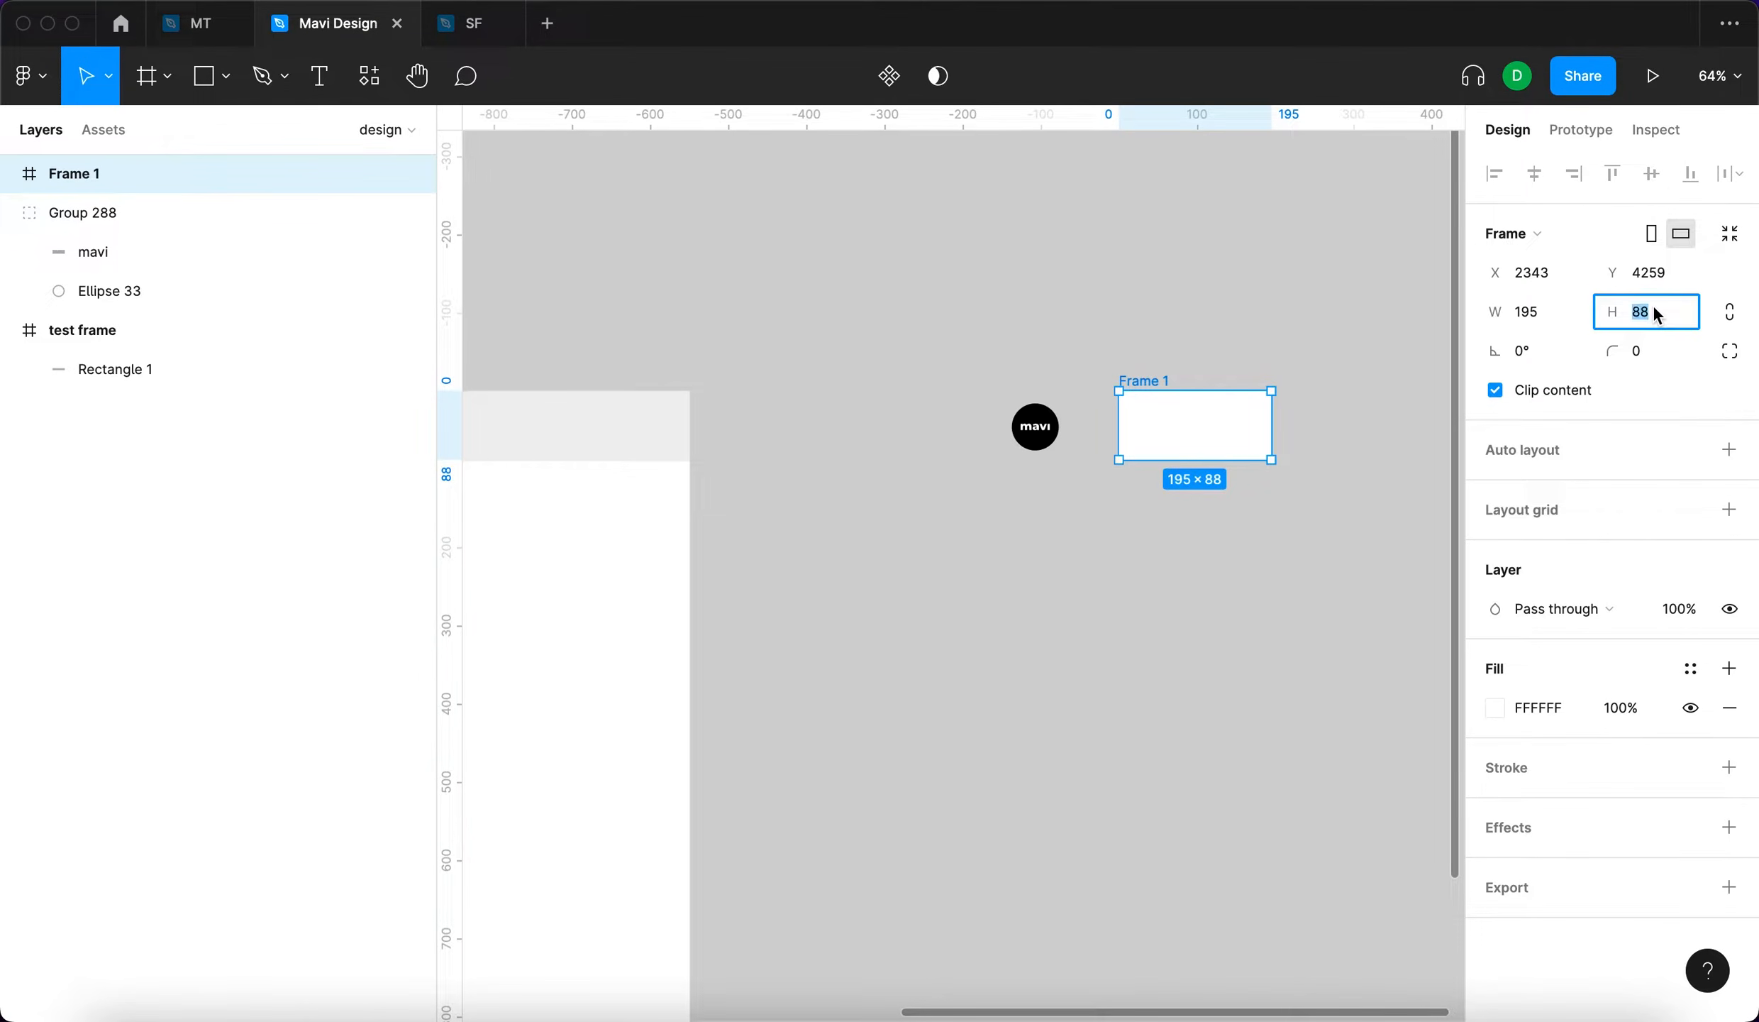
{"action": "type", "text": "90"}
{"action": "key", "text": "Return"}
Rename the small new frame as "menu container"
{"action": "left_click", "coordinate": [1151, 383]}
{"action": "double_click", "coordinate": [1151, 383]}
{"action": "type", "text": "me"}
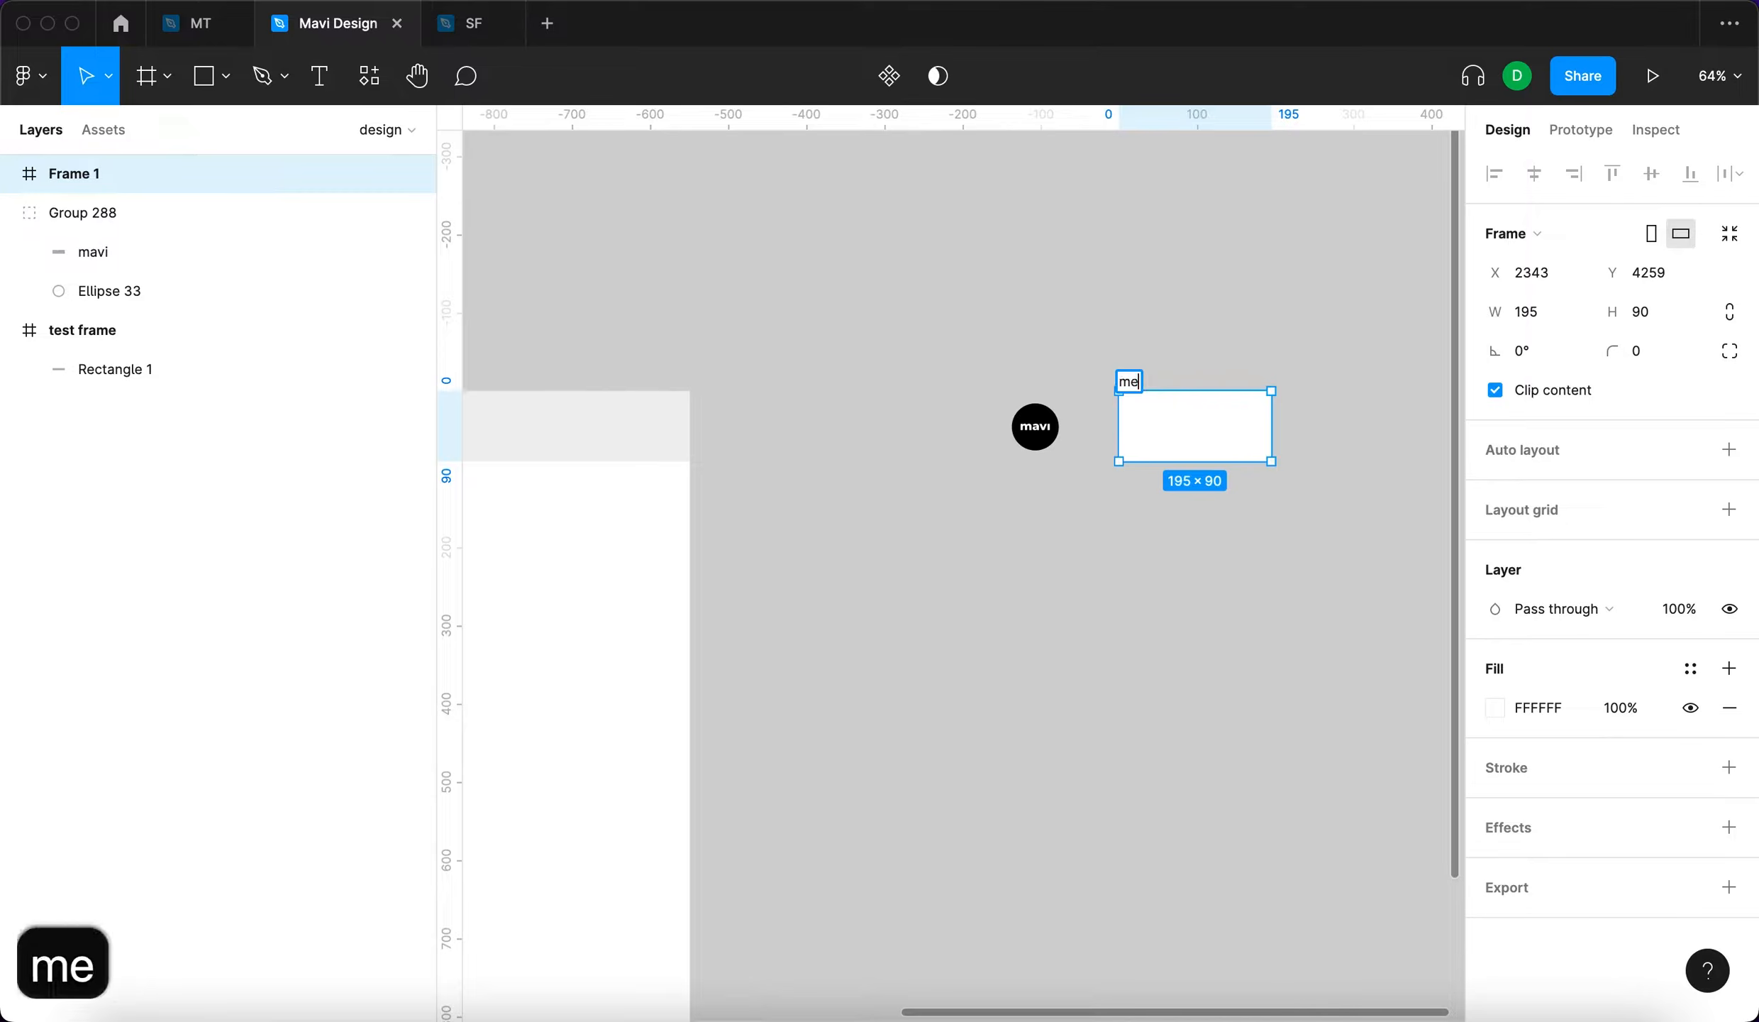
{"action": "type", "text": "nu container"}
{"action": "key", "text": "Return"}
Place the mavi logo group inside the menu container at X 15, Y 15
{"action": "left_click", "coordinate": [1367, 404]}
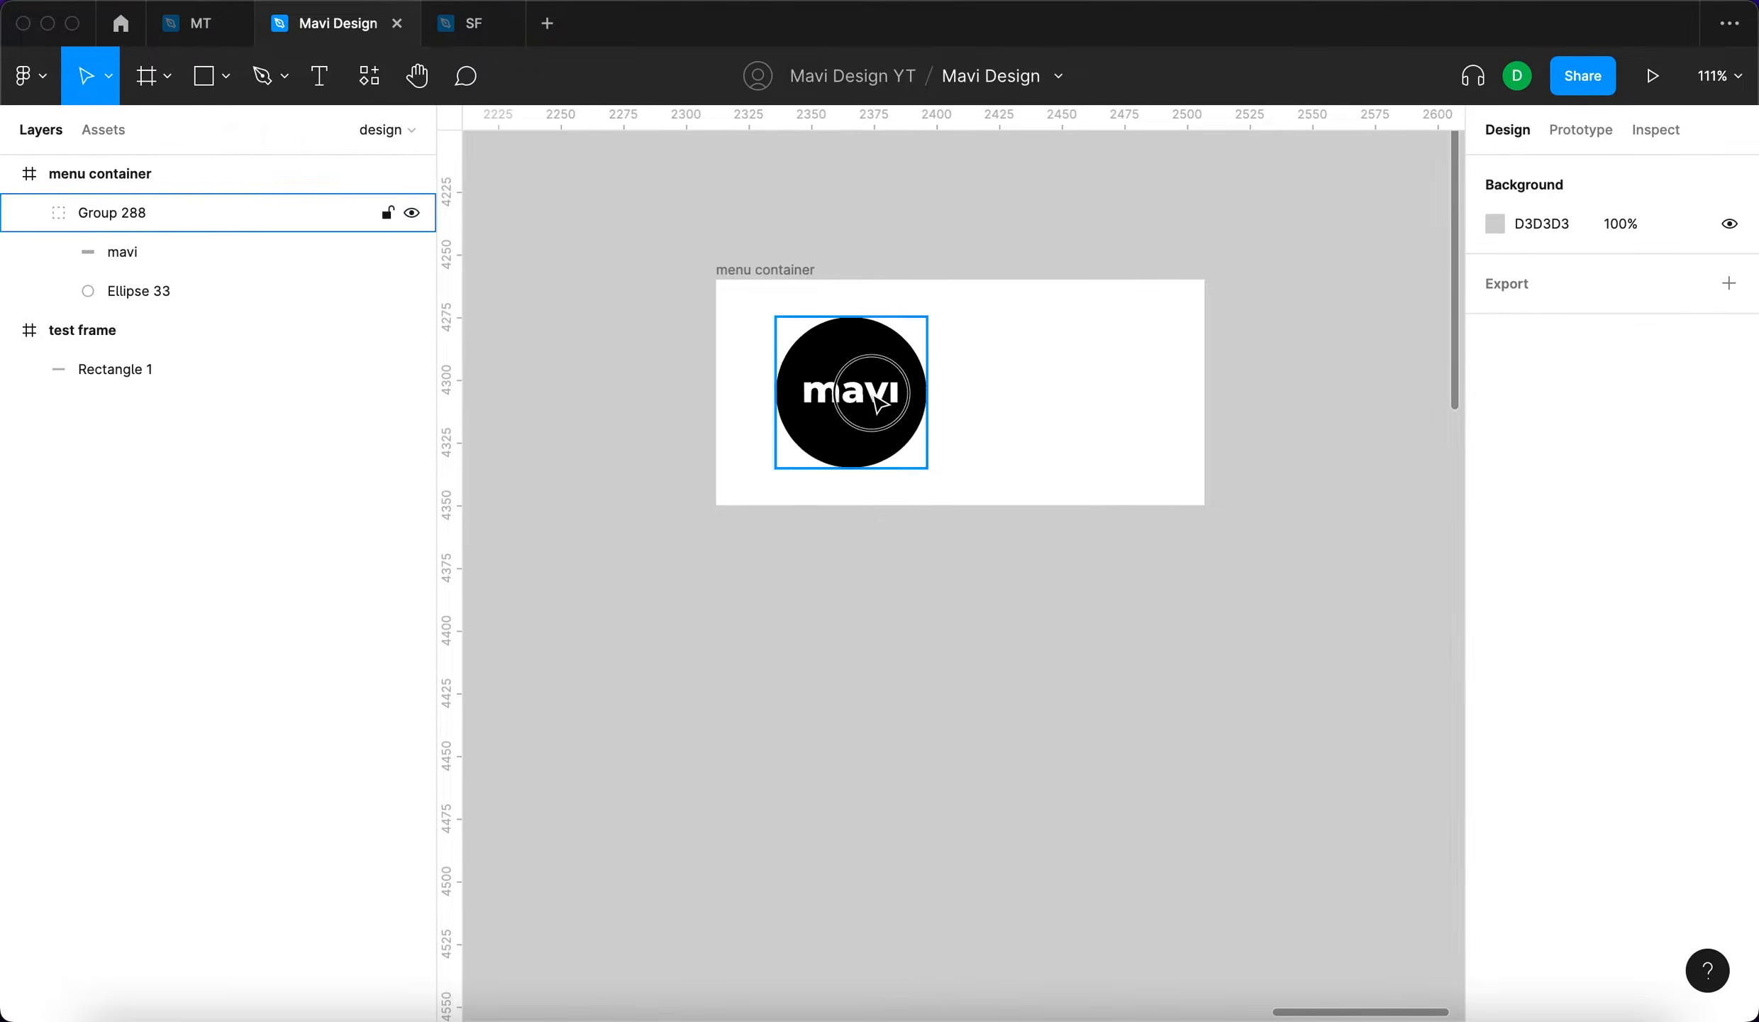
{"action": "left_click", "coordinate": [780, 419]}
{"action": "key", "text": "alt"}
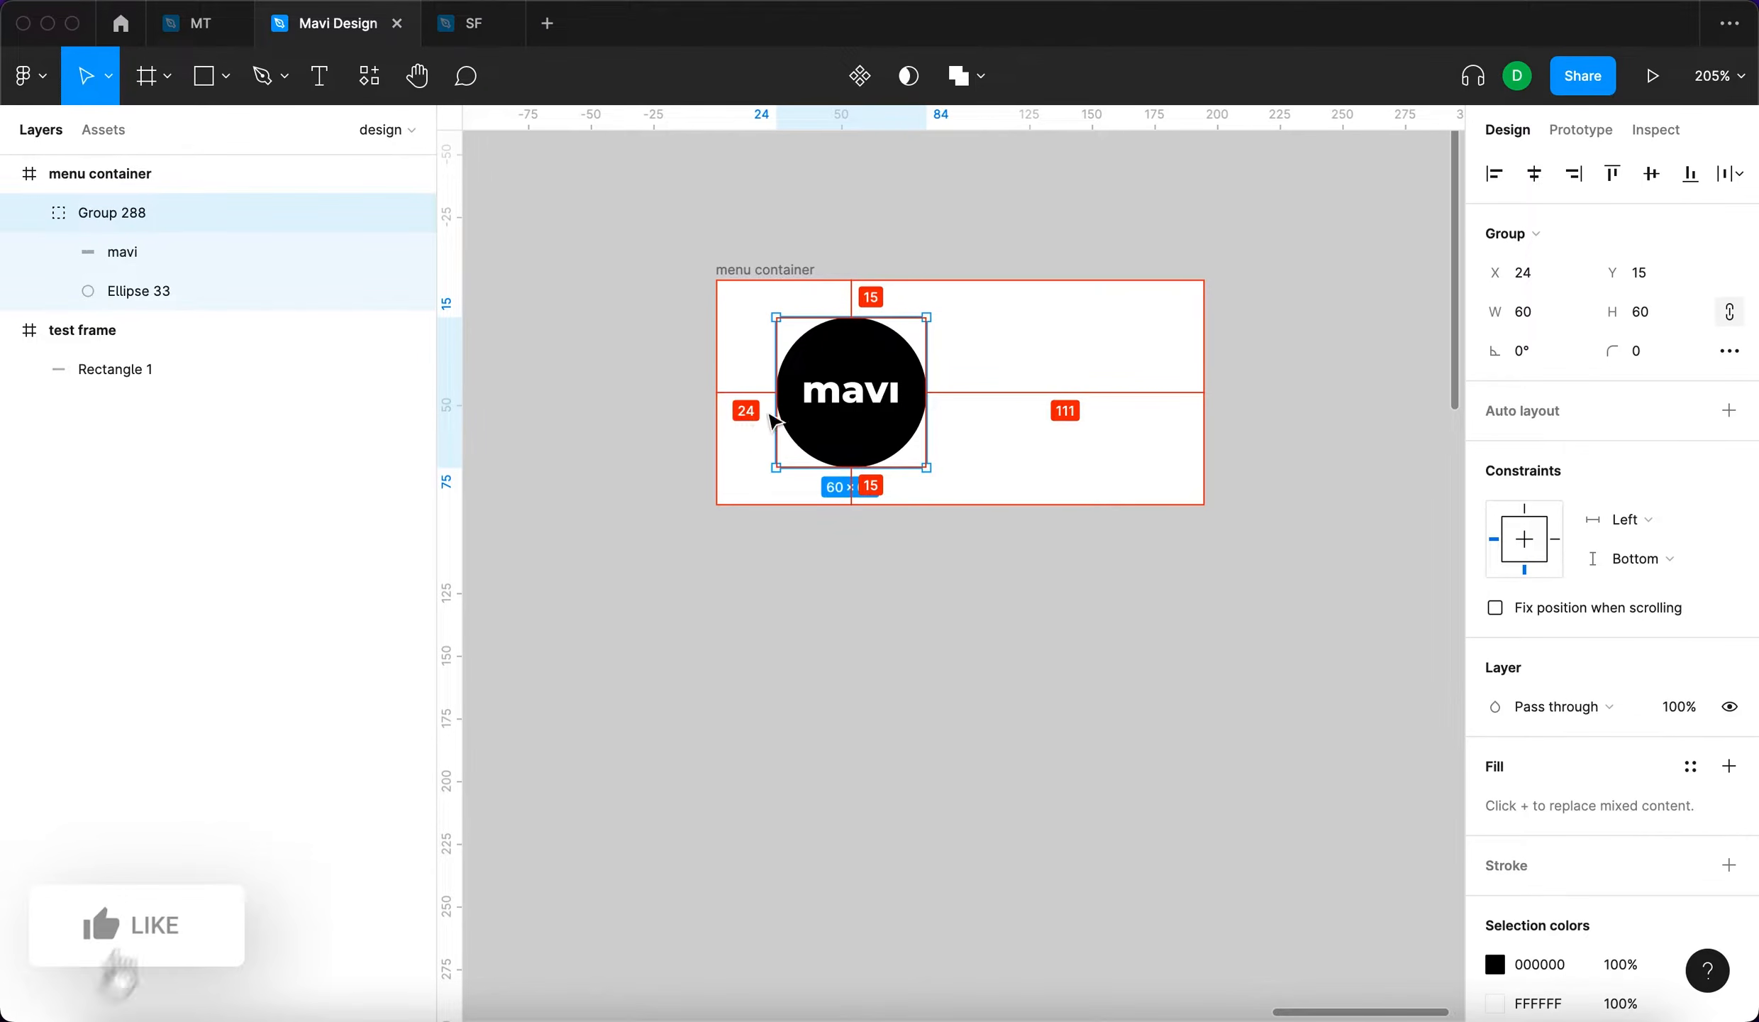
{"action": "key", "text": "Right"}
{"action": "key", "text": "shift+Left"}
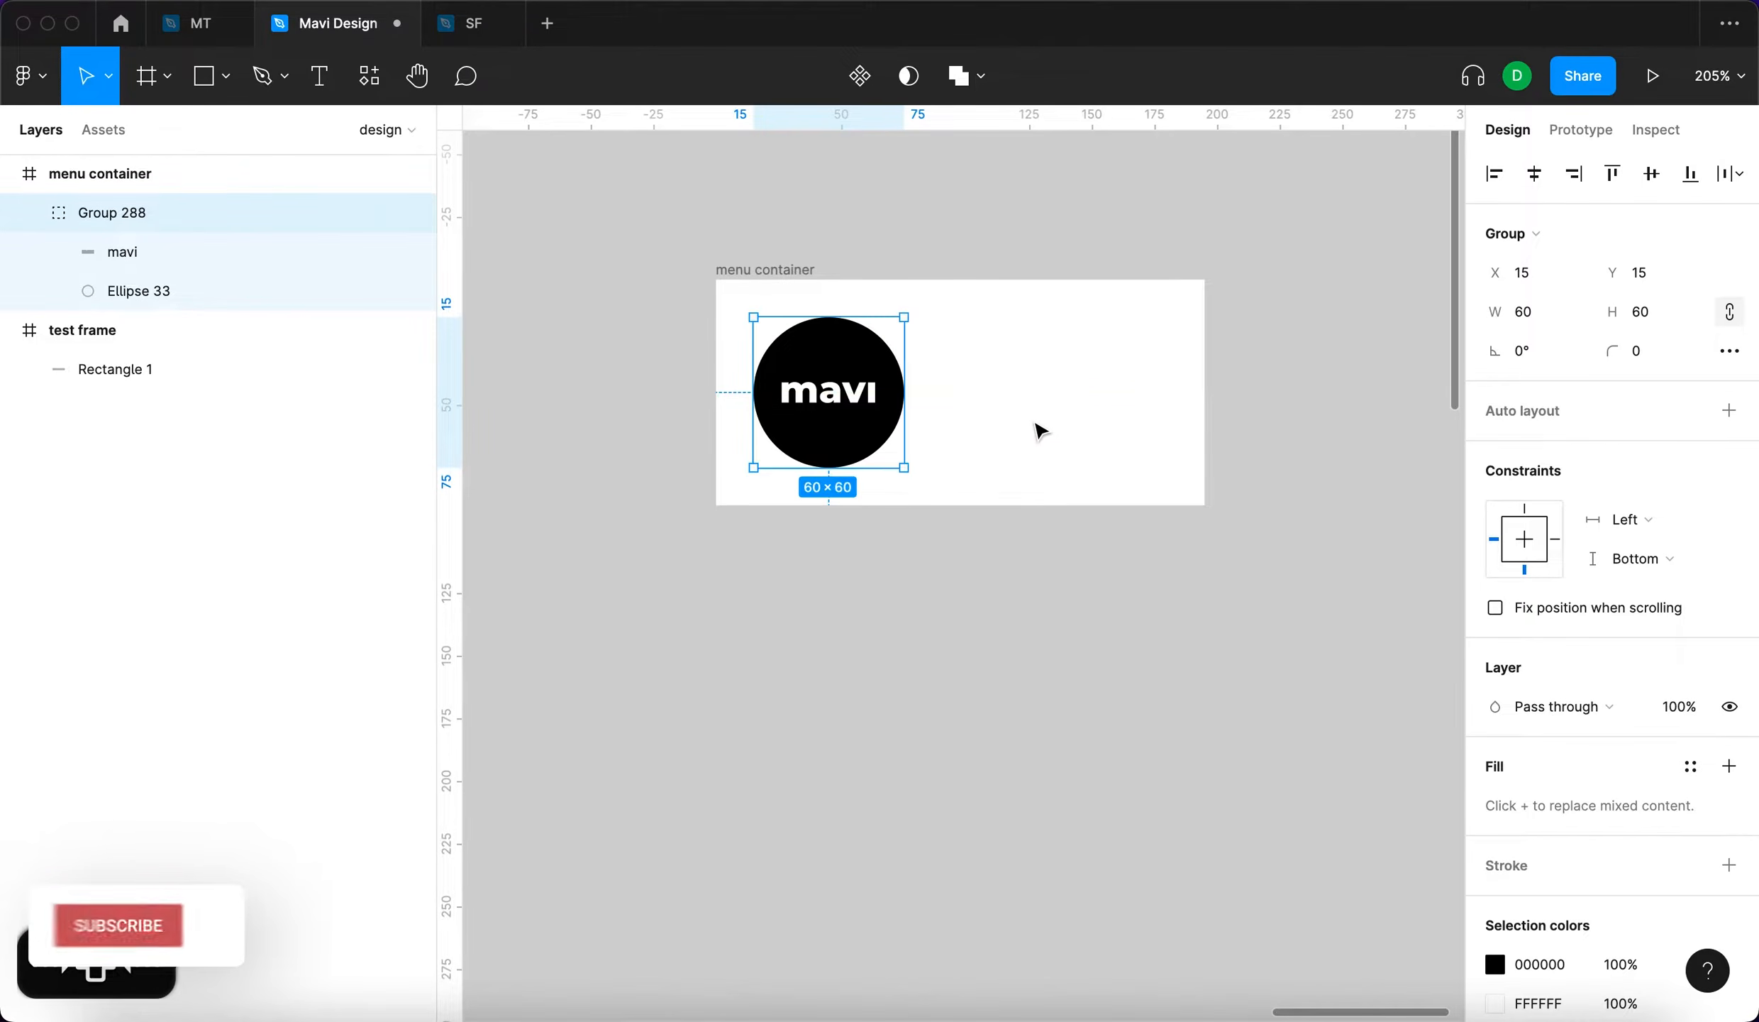
{"action": "key", "text": "alt"}
{"action": "left_click", "coordinate": [1040, 389]}
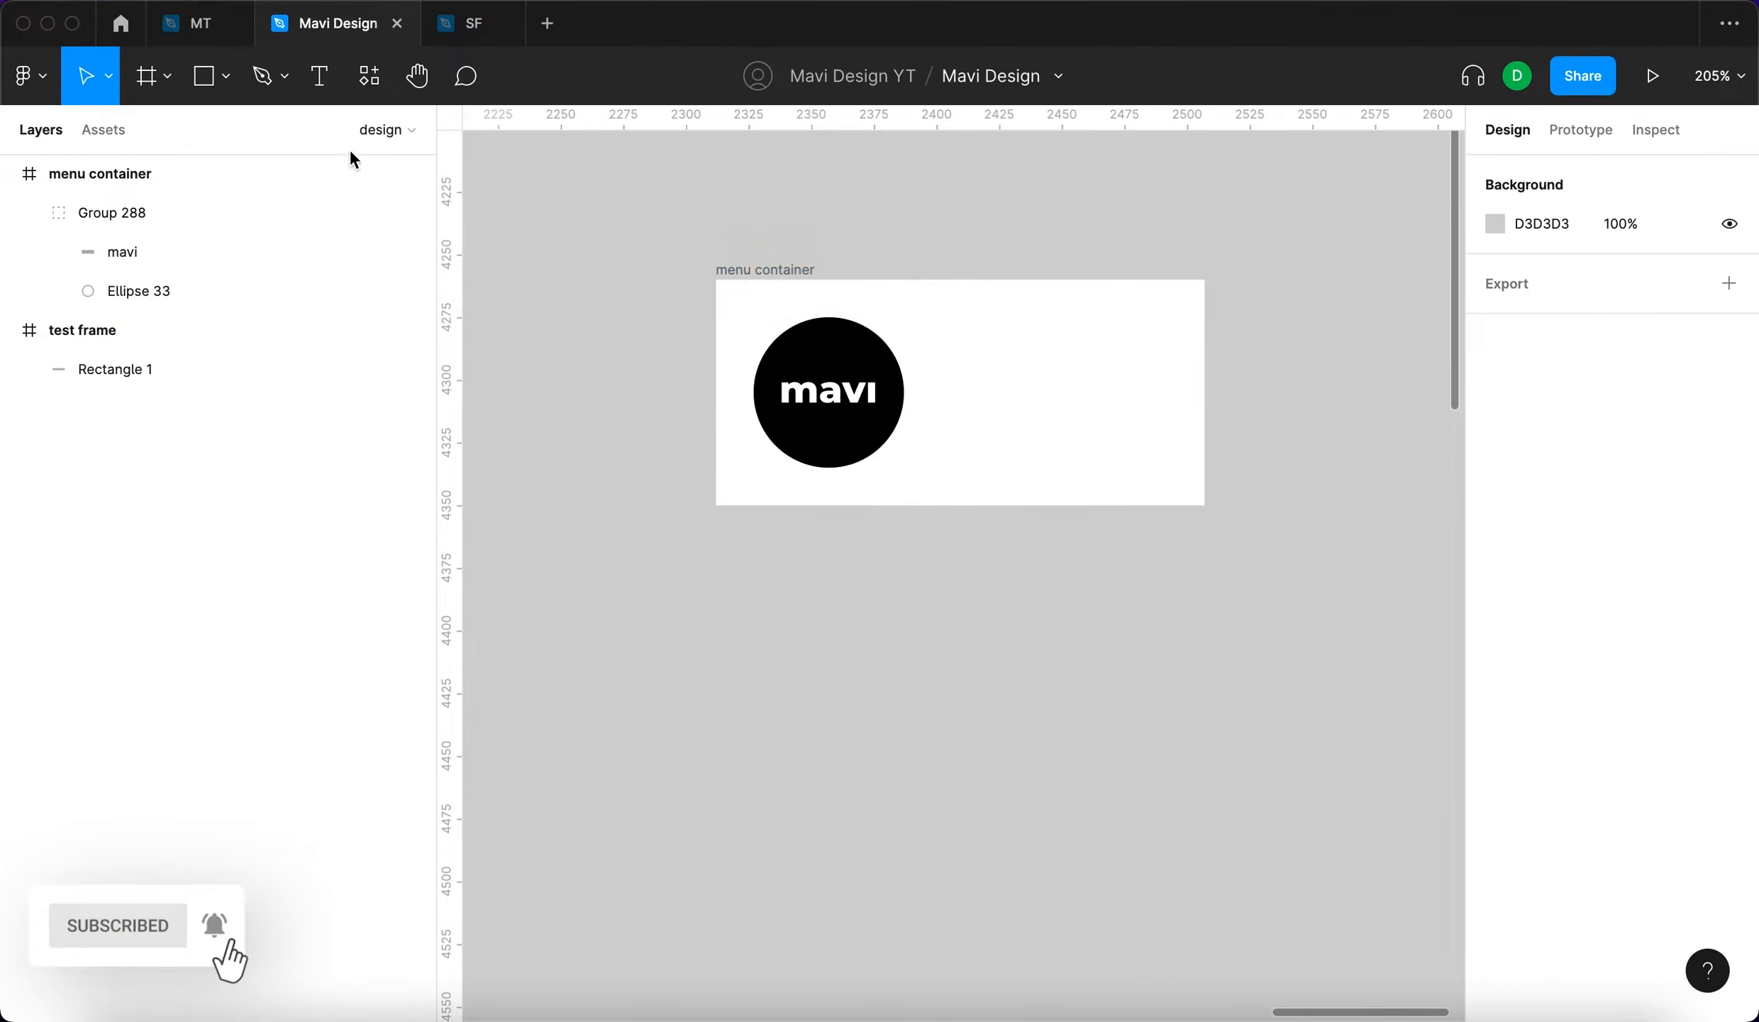
Draw a downward chevron about 33 × 16.5 with the Pen tool beside the logo in the menu container
{"action": "left_click", "coordinate": [267, 81]}
{"action": "left_click", "coordinate": [986, 374]}
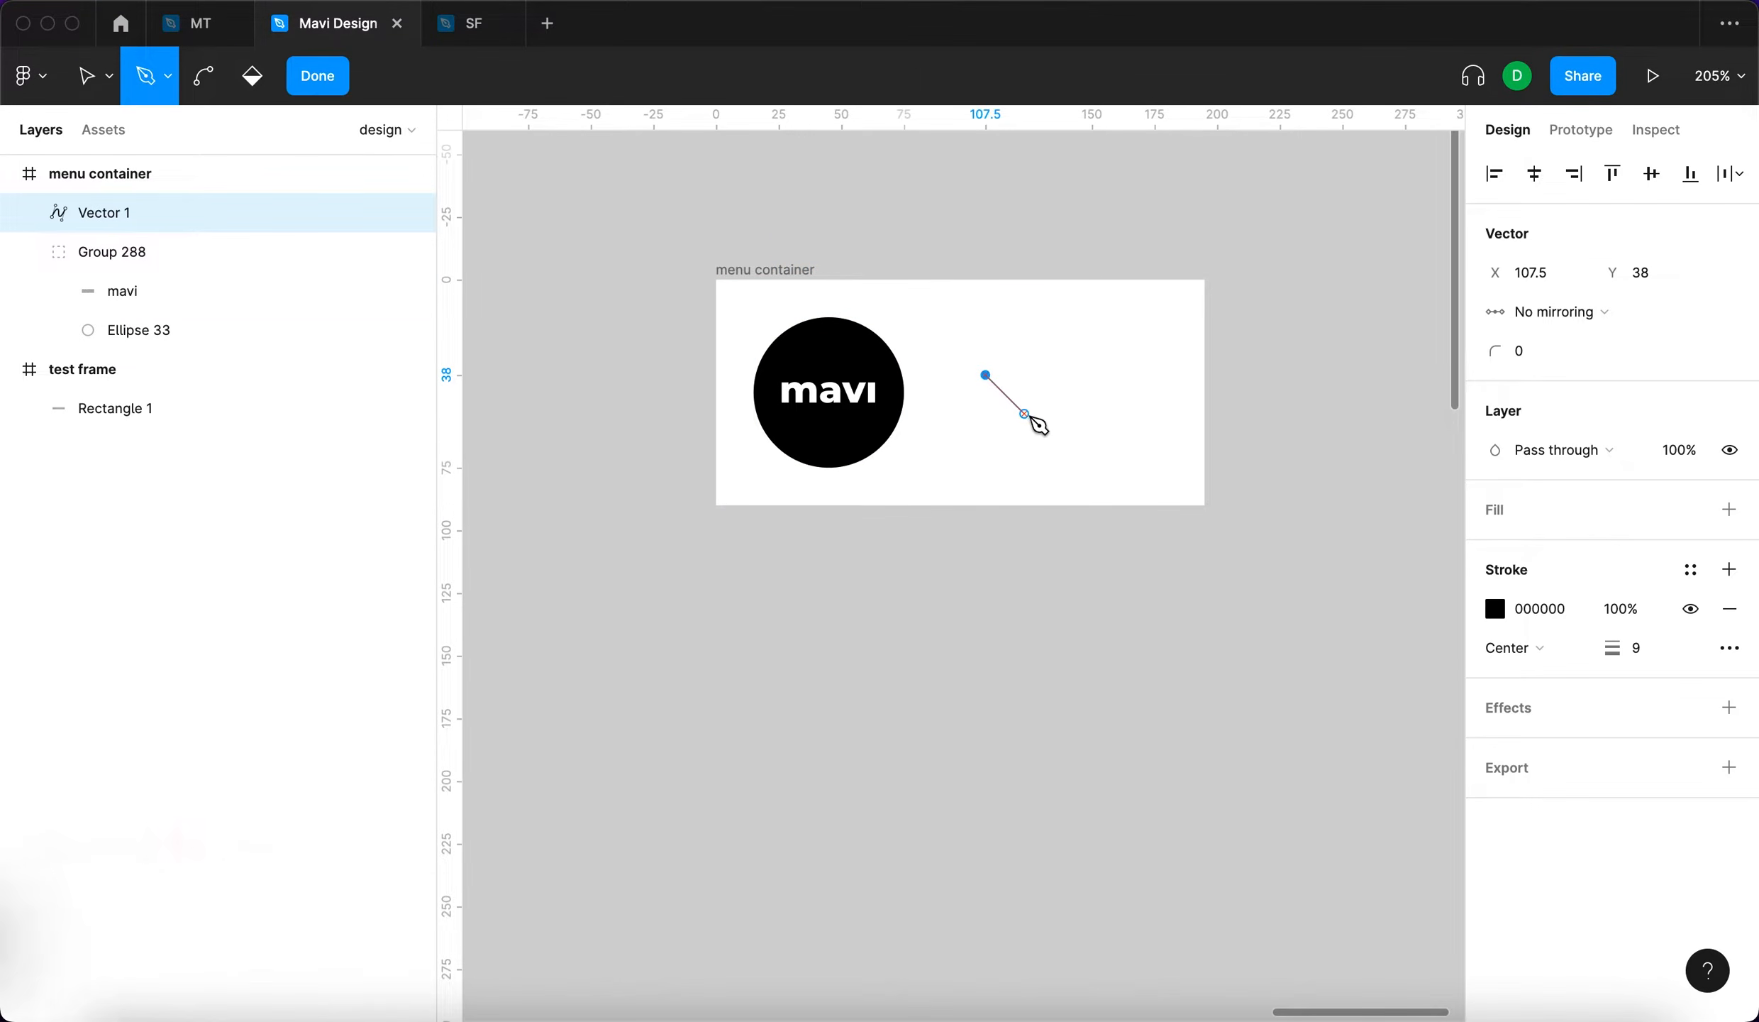
{"action": "left_click", "coordinate": [1027, 416]}
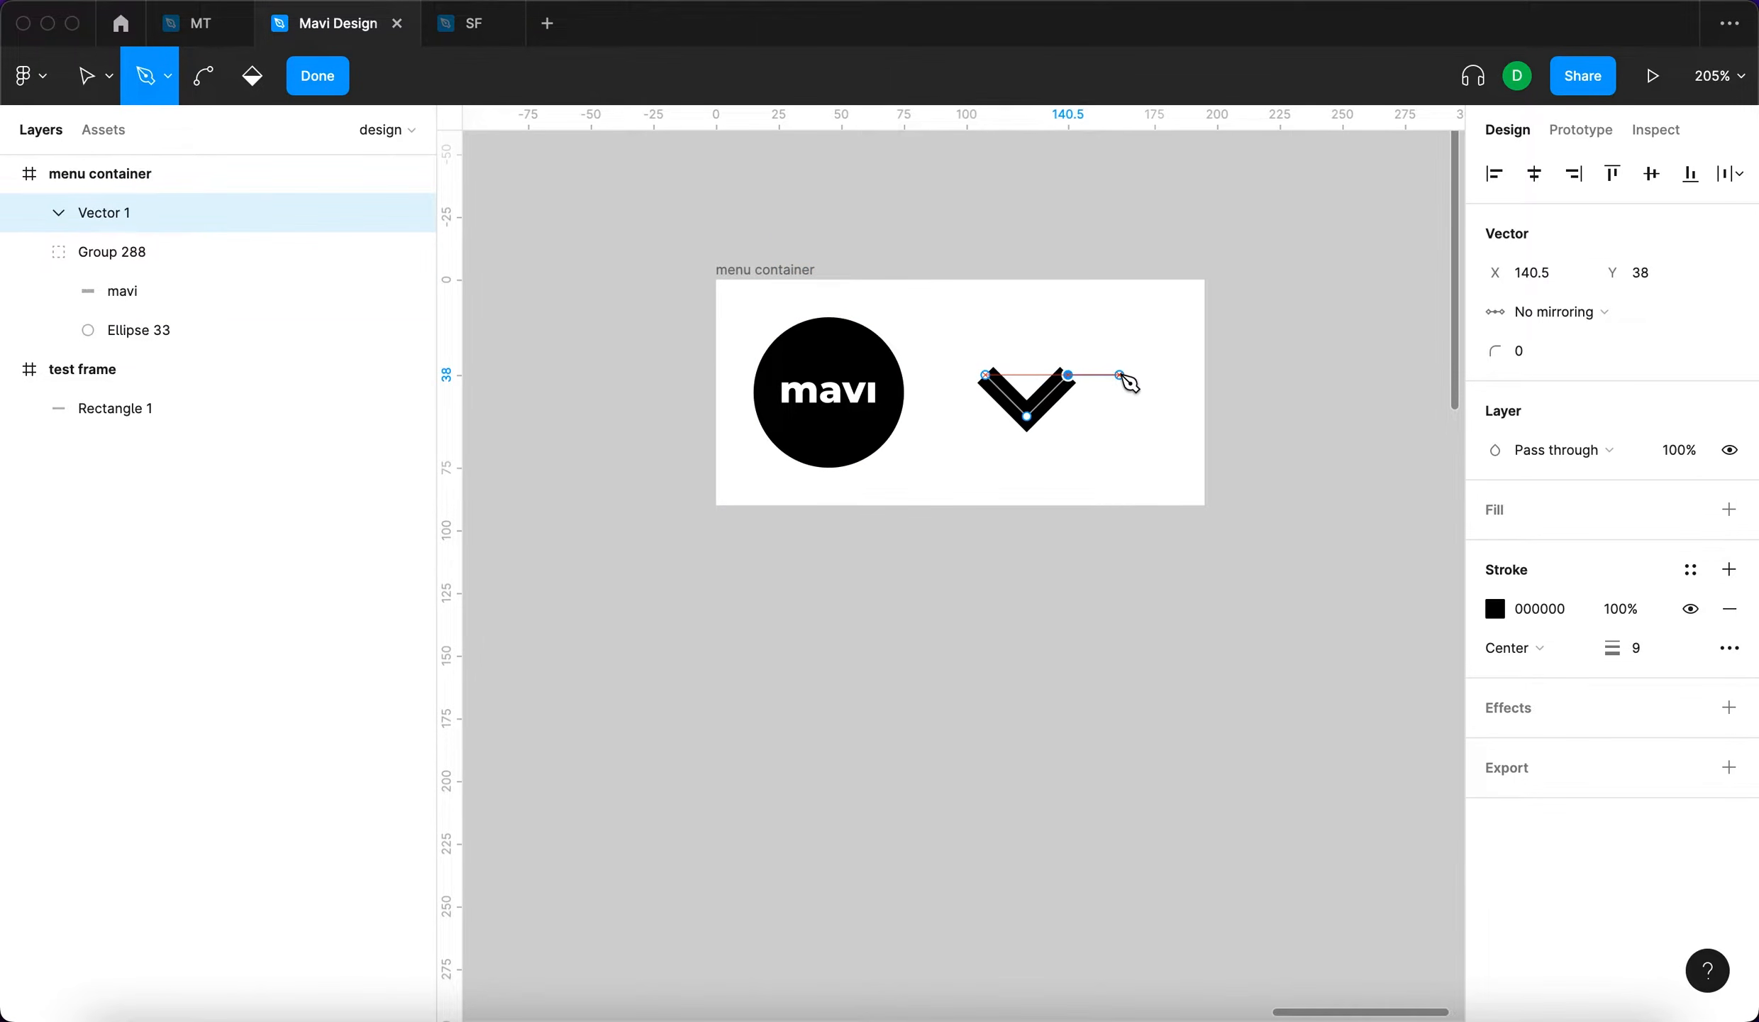
{"action": "key", "text": "Return"}
Set the chevron's stroke thickness to 5
{"action": "key", "text": "shift+Down"}
{"action": "key", "text": "shift+Down"}
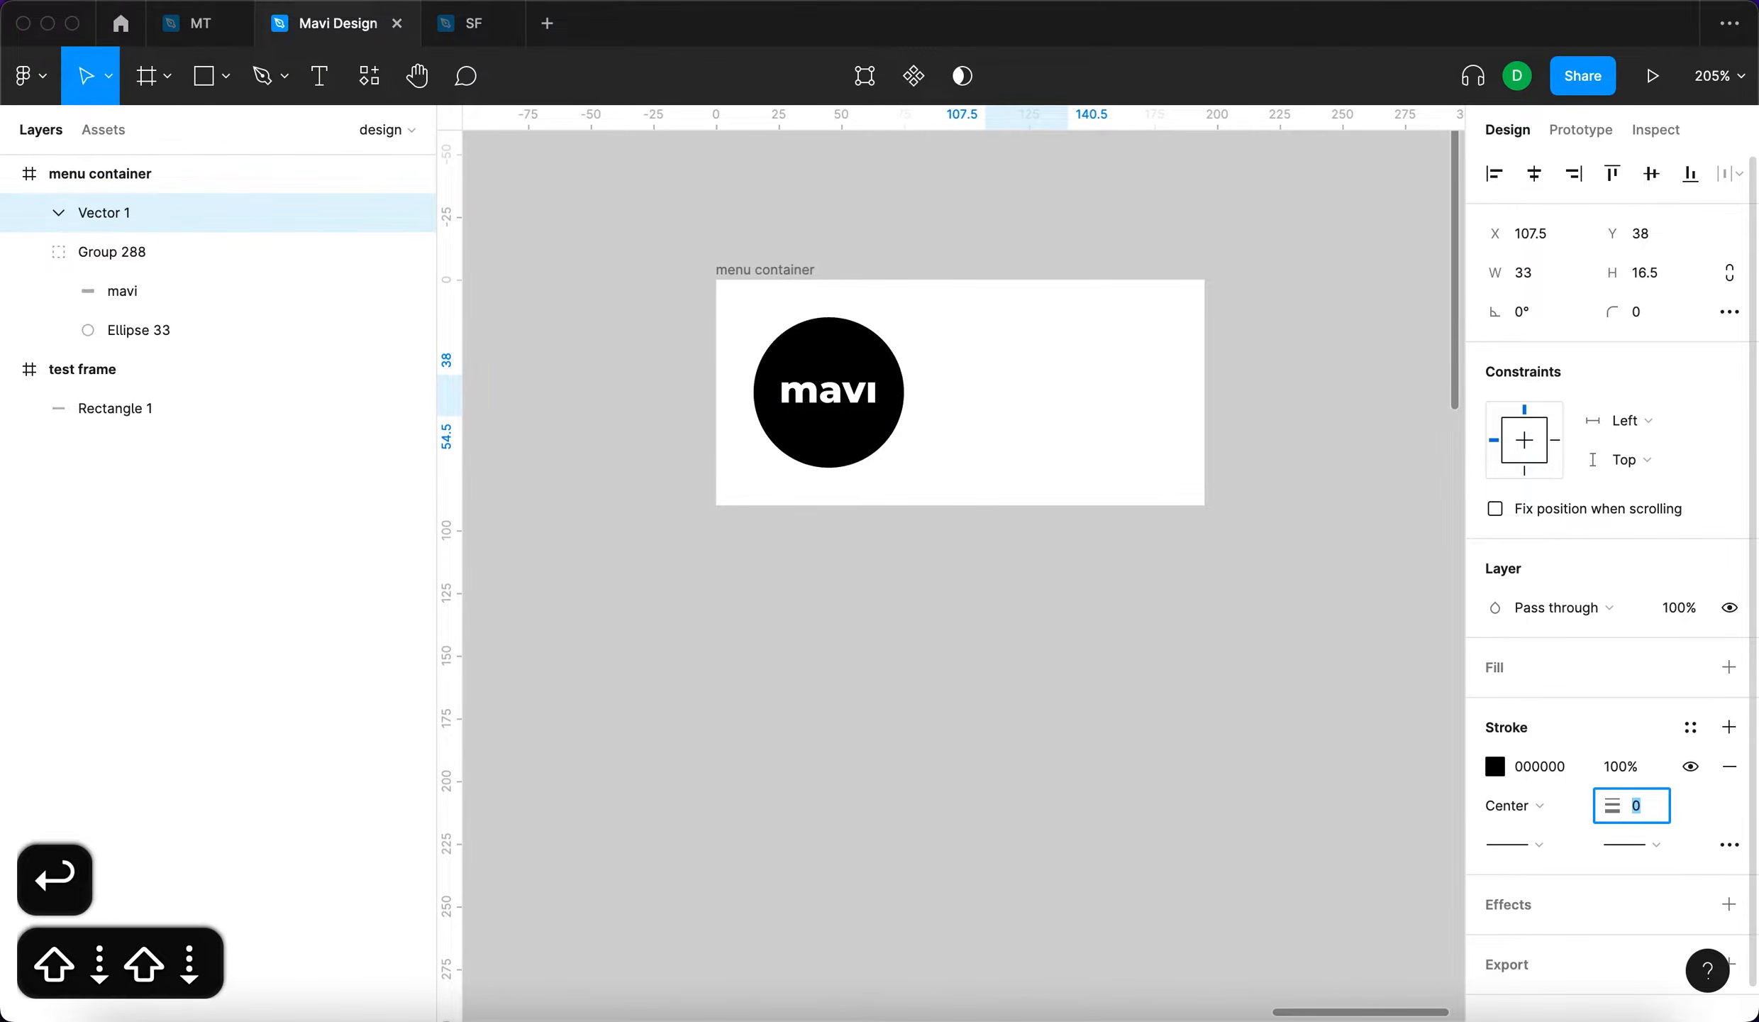
{"action": "key", "text": "shift+Up"}
{"action": "key", "text": "Down"}
{"action": "key", "text": "Down"}
{"action": "key", "text": "Down"}
{"action": "key", "text": "Down"}
{"action": "key", "text": "Down"}
{"action": "key", "text": "Down"}
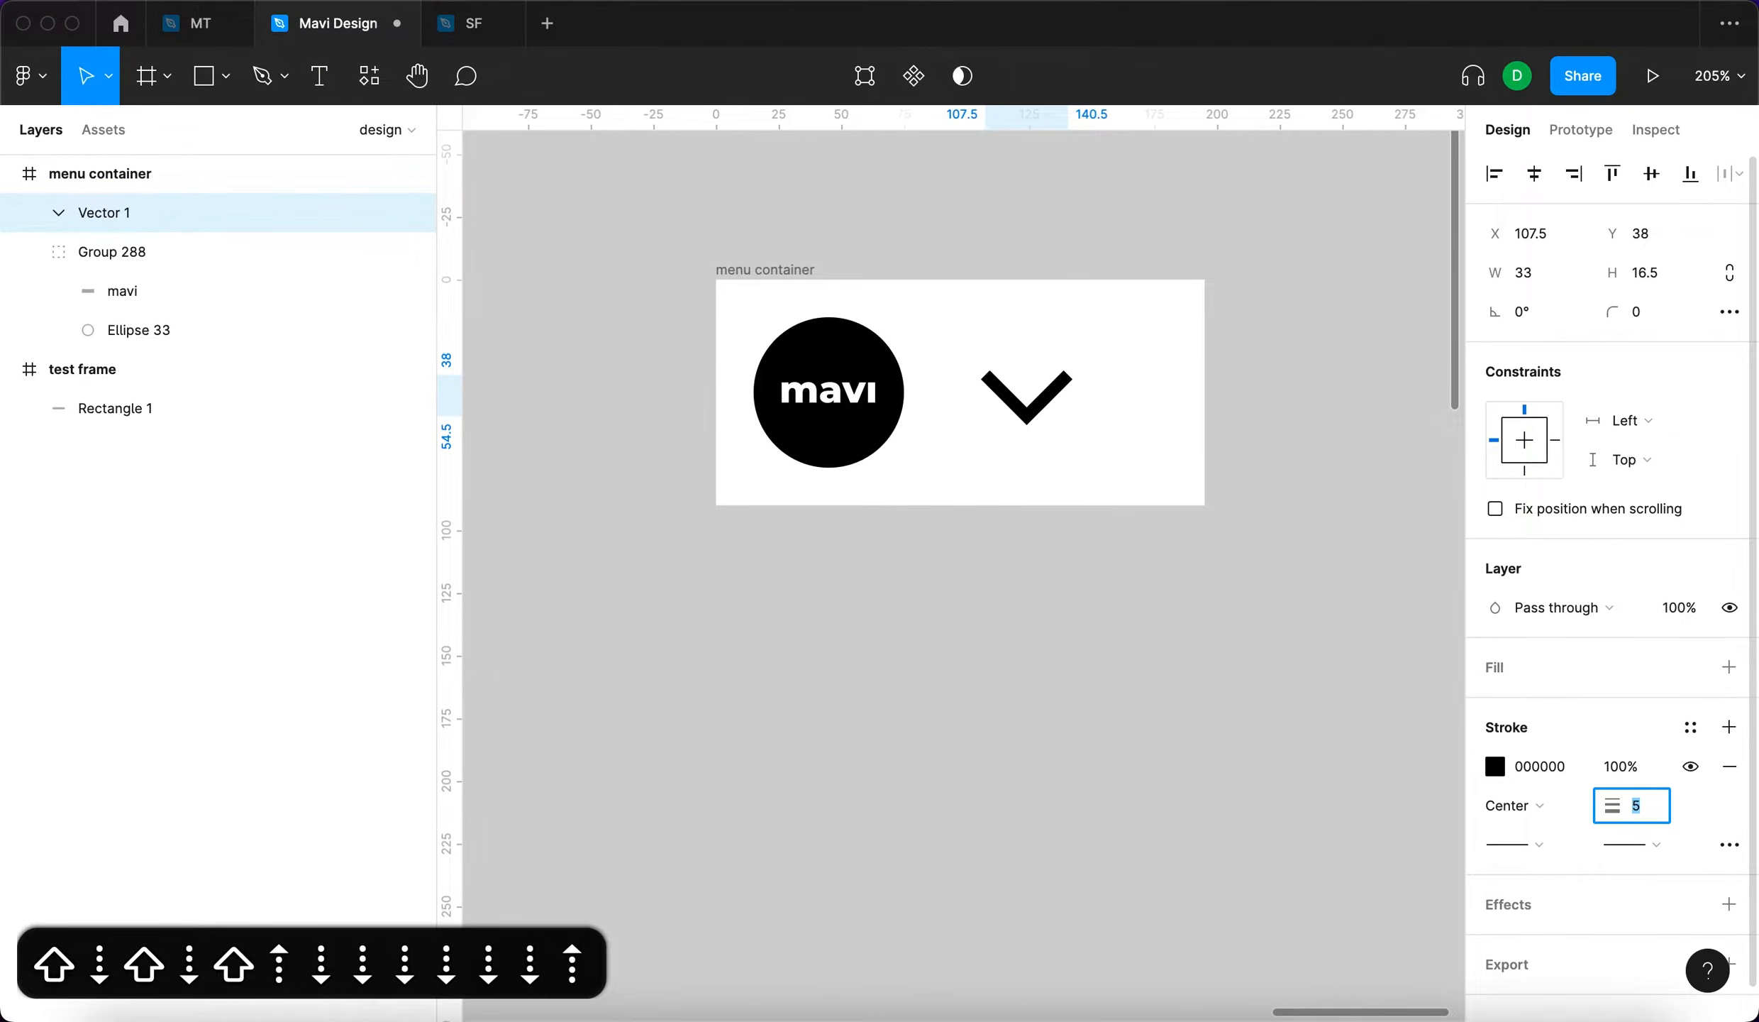
Give the chevron's stroke round end points and move the mavi logo closer to it, to about X 68
{"action": "left_click", "coordinate": [1537, 844]}
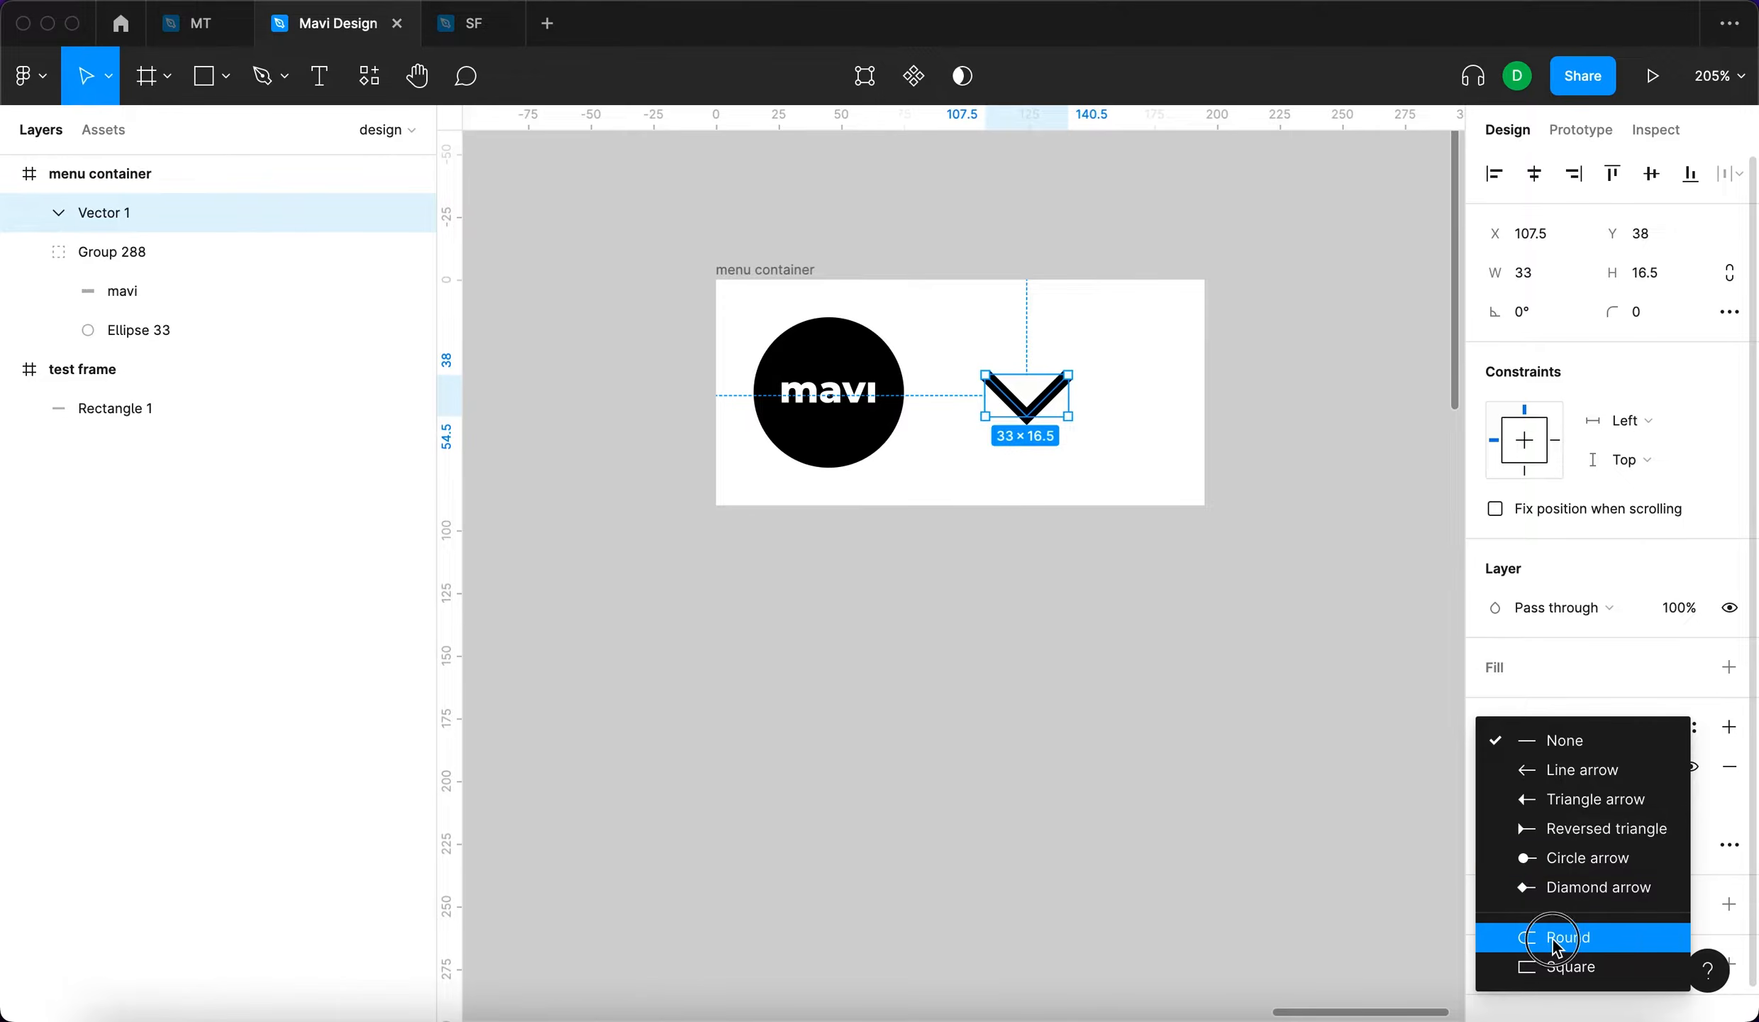
{"action": "left_click", "coordinate": [1561, 935]}
{"action": "scroll", "coordinate": [1052, 415], "scroll_direction": "up", "scroll_amount": 3}
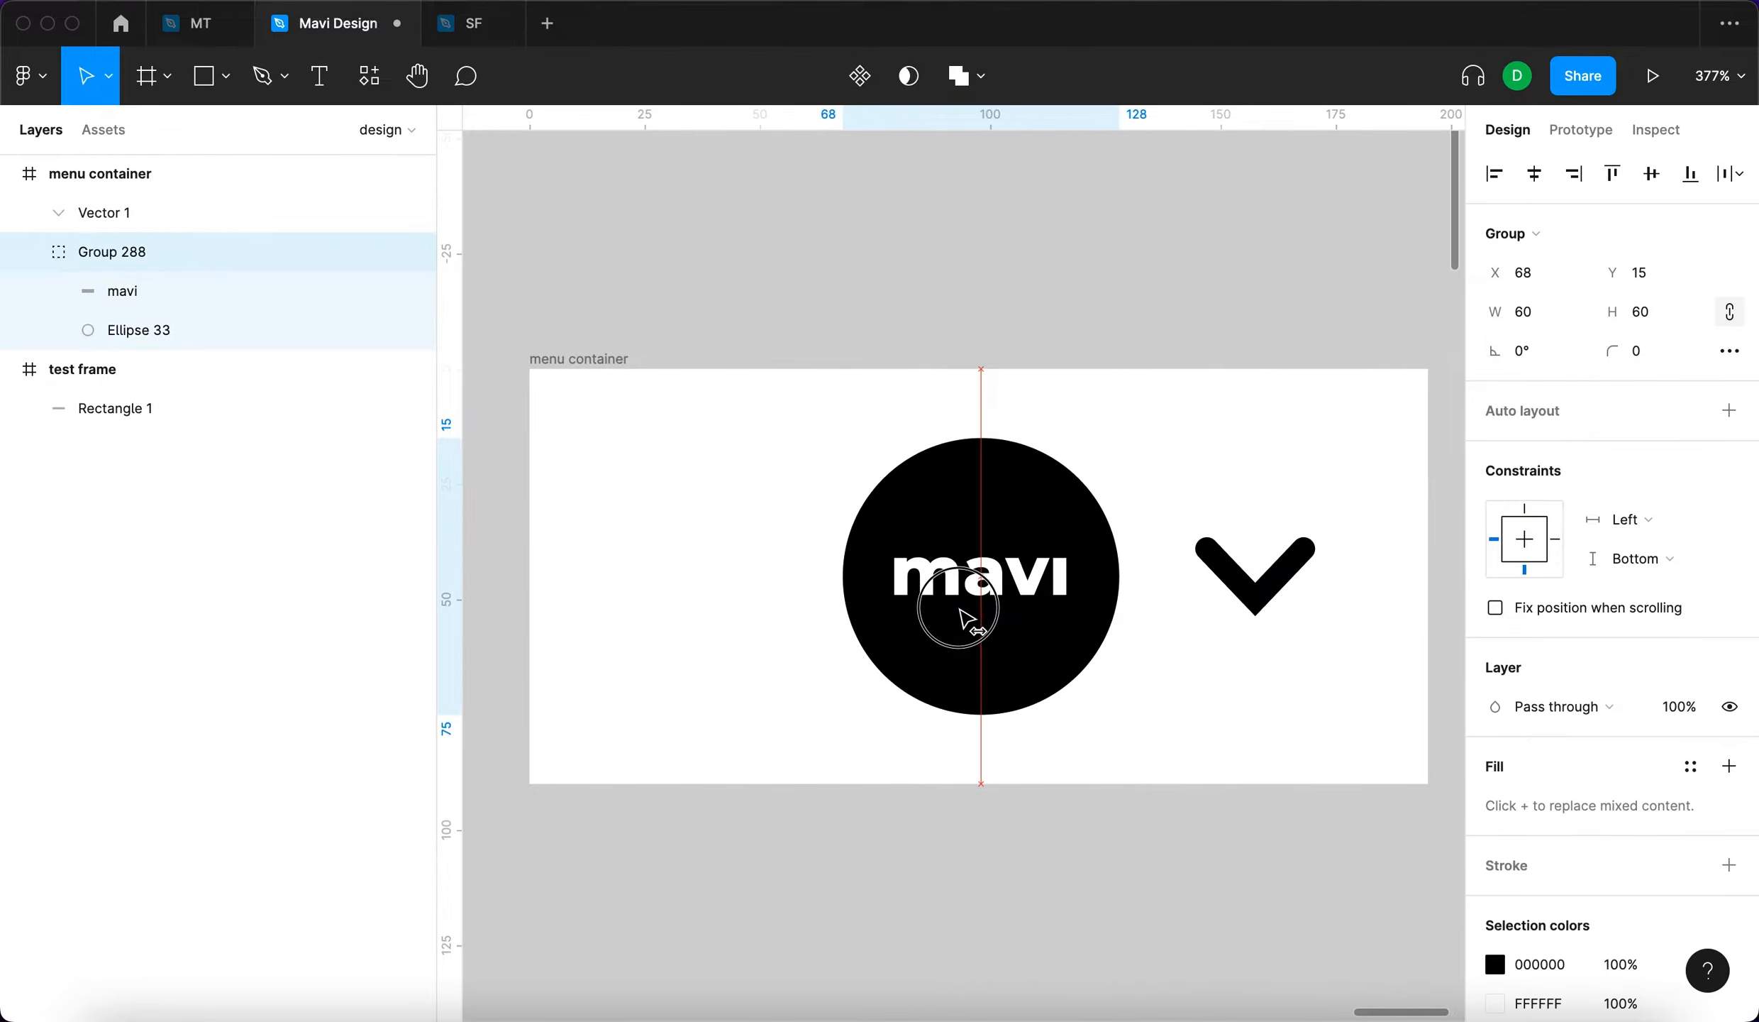
{"action": "left_click_drag", "start_coordinate": [966, 613], "coordinate": [974, 613]}
{"action": "left_click", "coordinate": [1354, 869]}
{"action": "scroll", "coordinate": [1348, 862], "scroll_direction": "down", "scroll_amount": 5}
{"action": "scroll", "coordinate": [1357, 845], "scroll_direction": "right", "scroll_amount": 4}
{"action": "scroll", "coordinate": [1356, 844], "scroll_direction": "down", "scroll_amount": 2}
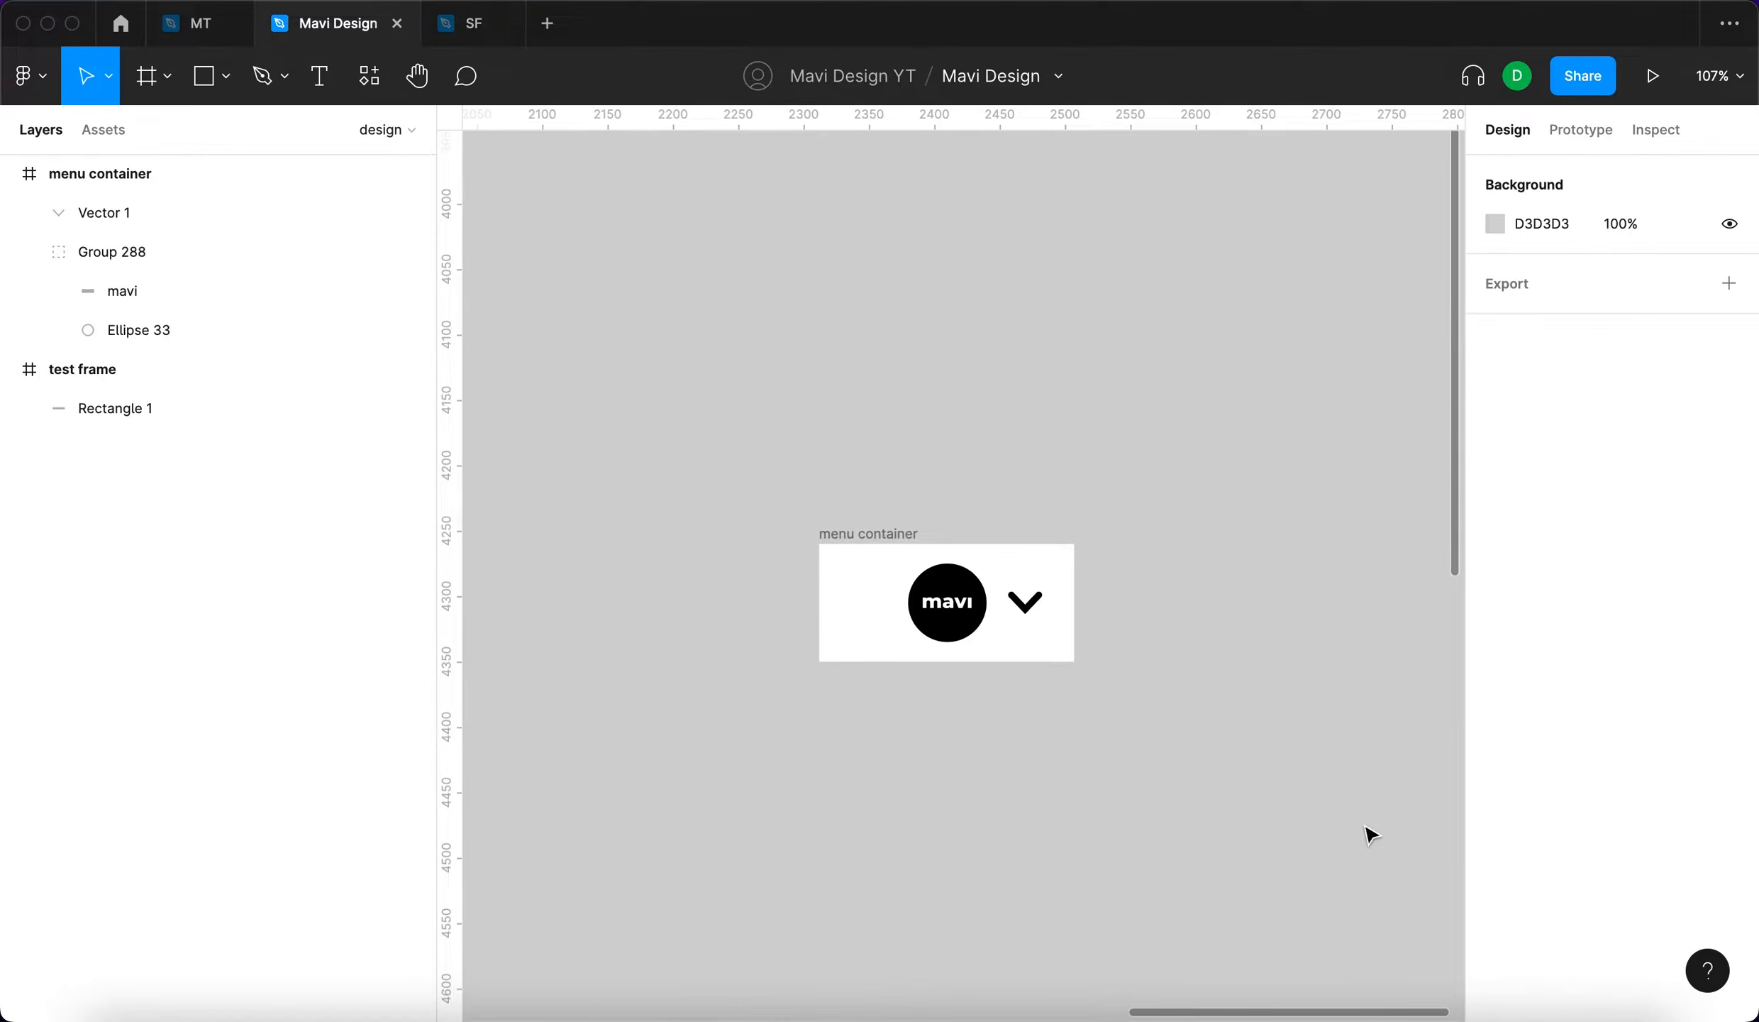
Move the menu container aside, duplicate it to its right, and widen the copy to about 207 × 90
{"action": "left_click_drag", "start_coordinate": [845, 535], "coordinate": [567, 550]}
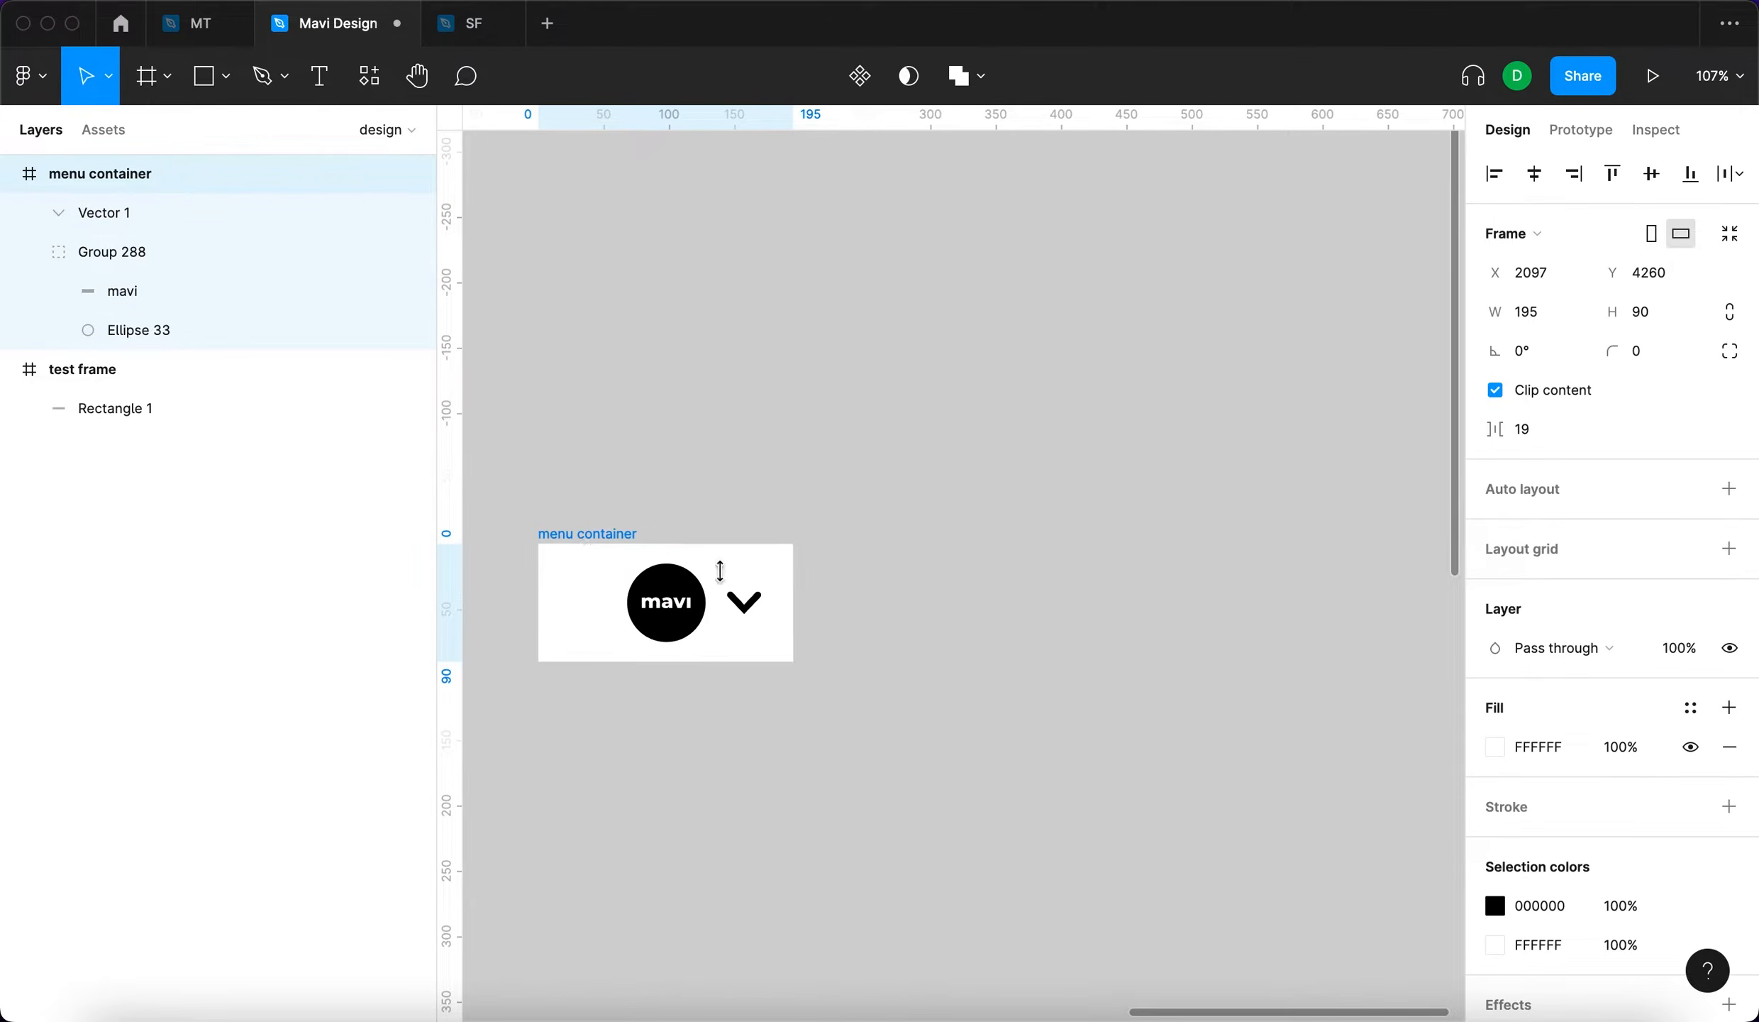
{"action": "left_click_drag", "start_coordinate": [930, 717], "coordinate": [911, 595]}
{"action": "left_click_drag", "start_coordinate": [564, 417], "coordinate": [1026, 467]}
{"action": "left_click", "coordinate": [1264, 374]}
{"action": "left_click", "coordinate": [1041, 467]}
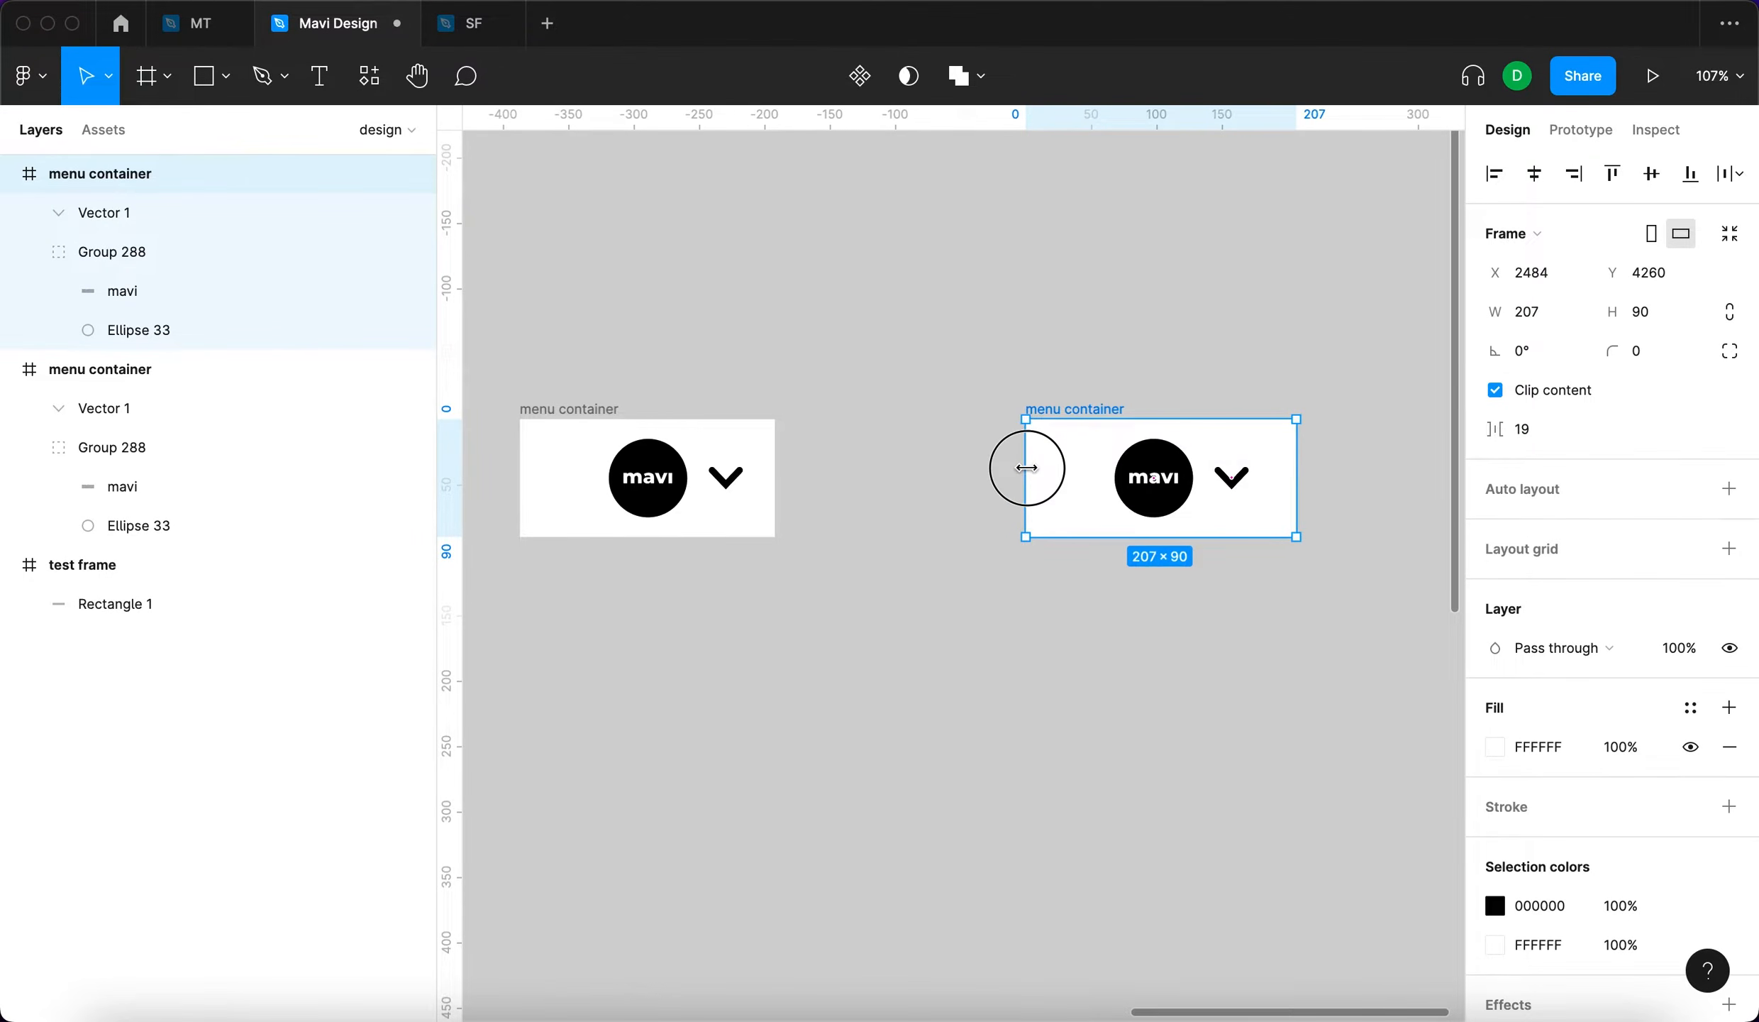
Shift the mavi logo and chevron together toward the left edge of the copied menu container
{"action": "left_click", "coordinate": [1152, 485]}
{"action": "scroll", "coordinate": [1242, 482], "scroll_direction": "up", "scroll_amount": 4}
{"action": "left_click", "coordinate": [1227, 477], "text": "shift"}
{"action": "left_click_drag", "start_coordinate": [1125, 506], "coordinate": [1019, 511]}
{"action": "left_click", "coordinate": [1197, 310]}
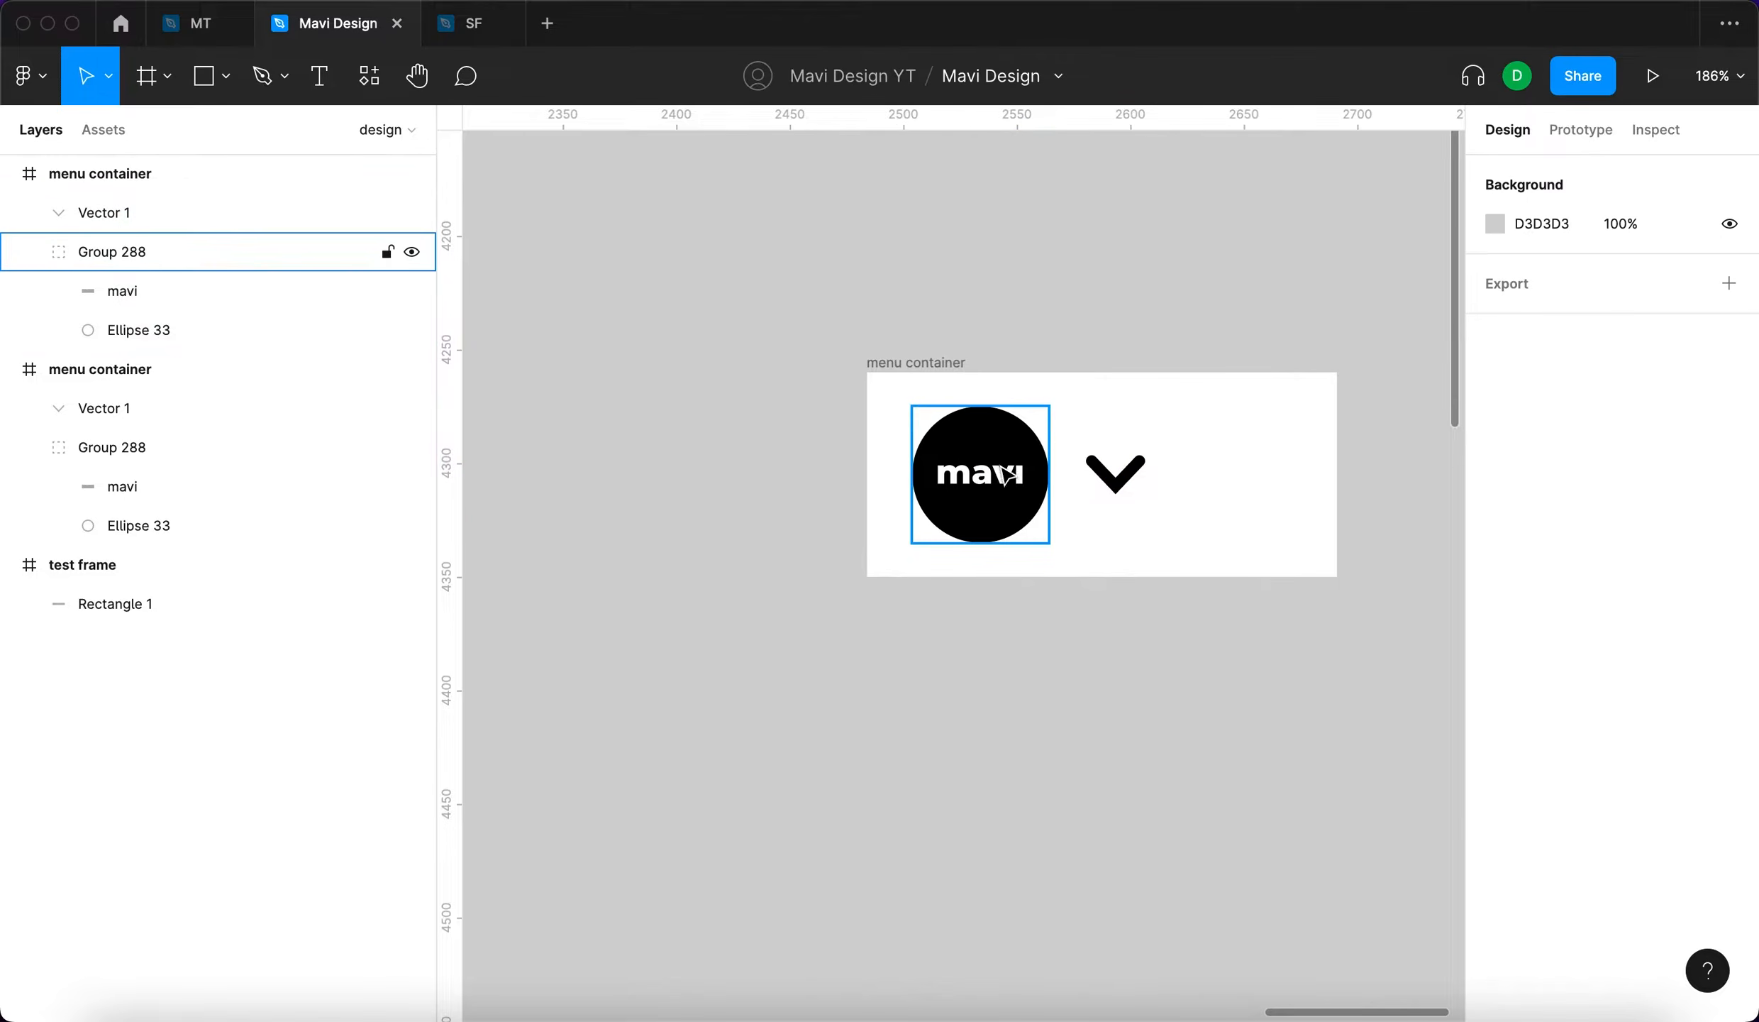
{"action": "left_click", "coordinate": [999, 472]}
{"action": "scroll", "coordinate": [1131, 366], "scroll_direction": "left", "scroll_amount": 2}
{"action": "left_click", "coordinate": [1215, 284]}
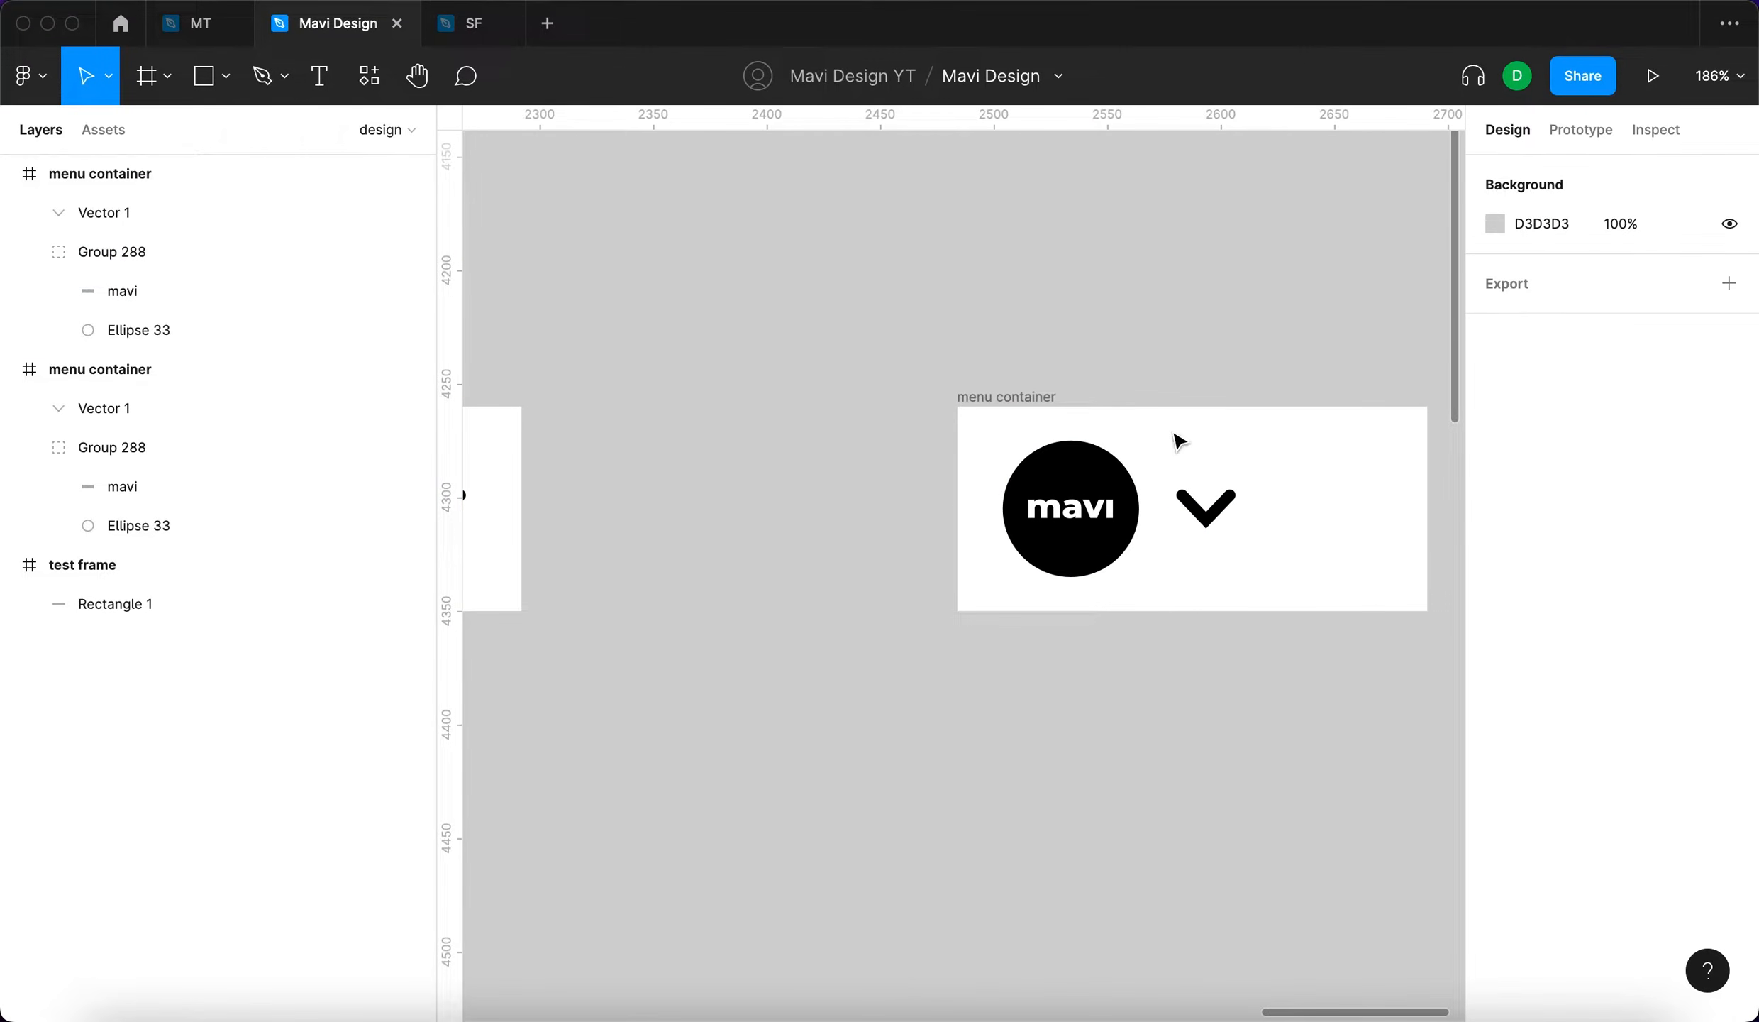
Move the logo and chevron out of the copied menu container onto the canvas below, with a gap between them
{"action": "scroll", "coordinate": [1007, 429], "scroll_direction": "down", "scroll_amount": 4}
{"action": "left_click", "coordinate": [1119, 472]}
{"action": "left_click", "coordinate": [1064, 482], "text": "shift"}
{"action": "left_click_drag", "start_coordinate": [1054, 467], "coordinate": [1340, 624]}
{"action": "left_click", "coordinate": [1379, 666]}
{"action": "scroll", "coordinate": [1186, 655], "scroll_direction": "up", "scroll_amount": 4}
{"action": "scroll", "coordinate": [1233, 581], "scroll_direction": "right", "scroll_amount": 3}
{"action": "left_click", "coordinate": [1312, 571]}
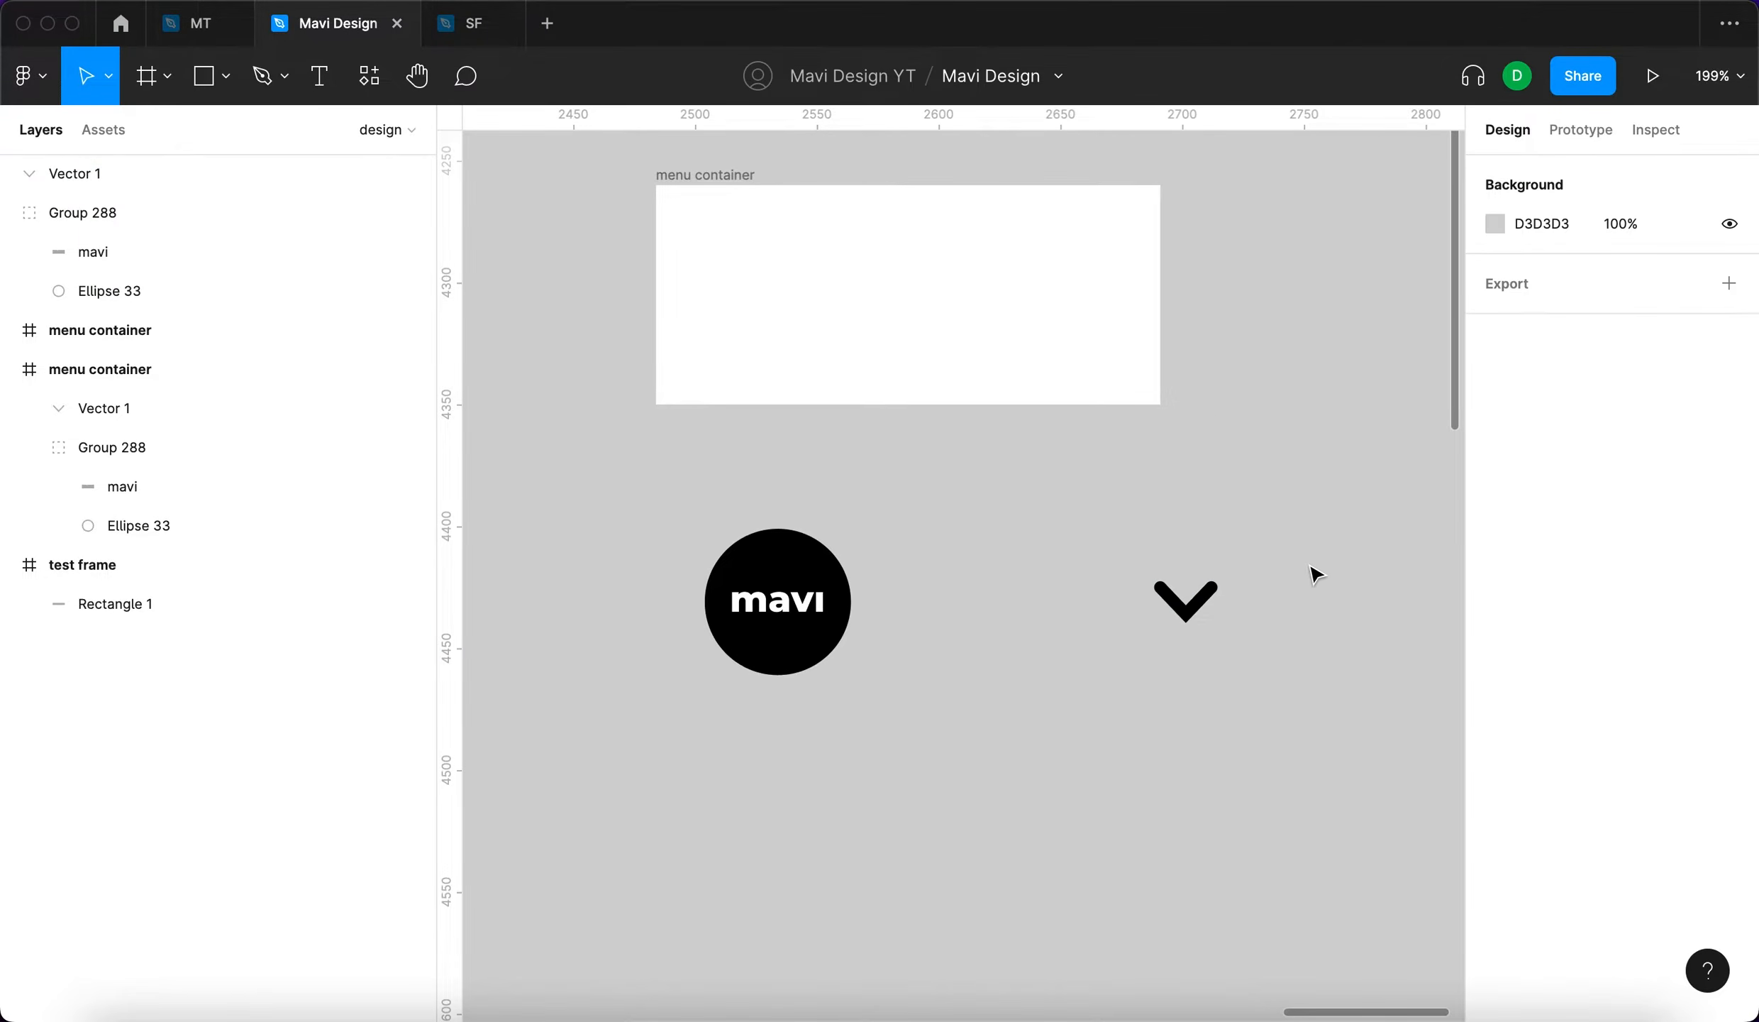
Add the text "Mavi Design" in Avenir Next Demi Bold near the logo
{"action": "key", "text": "t"}
{"action": "left_click", "coordinate": [975, 551]}
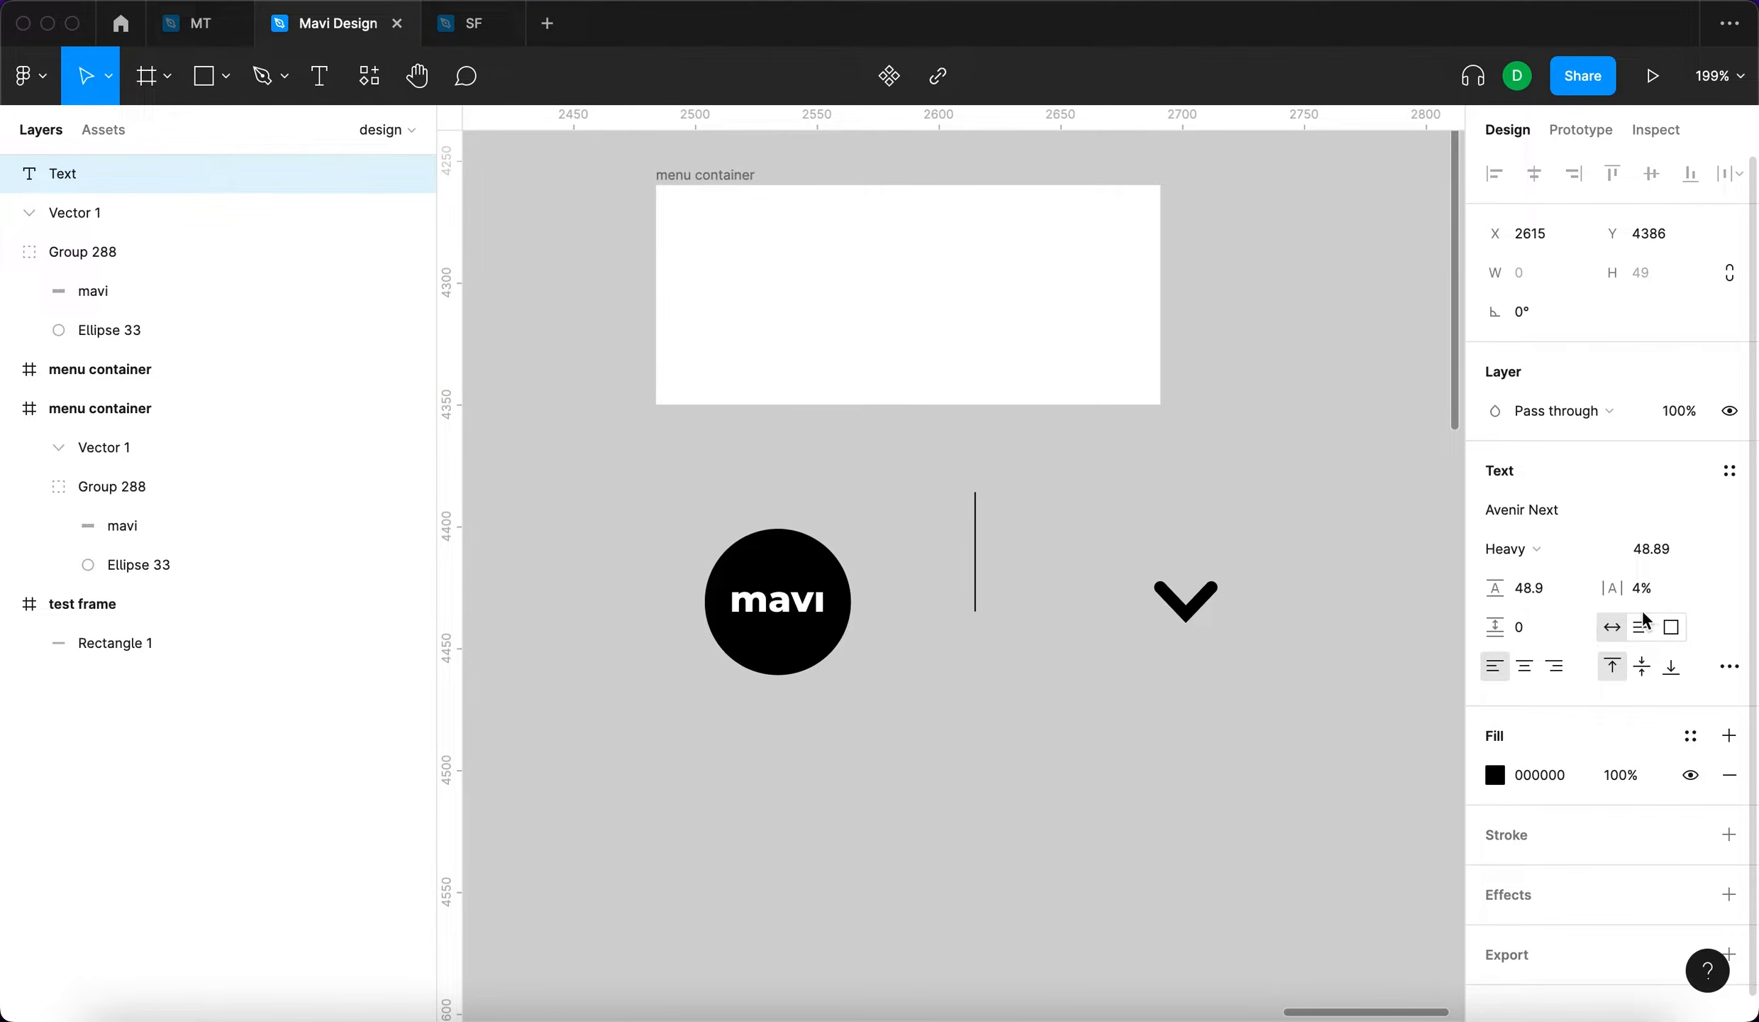
{"action": "type", "text": "Mavi Design"}
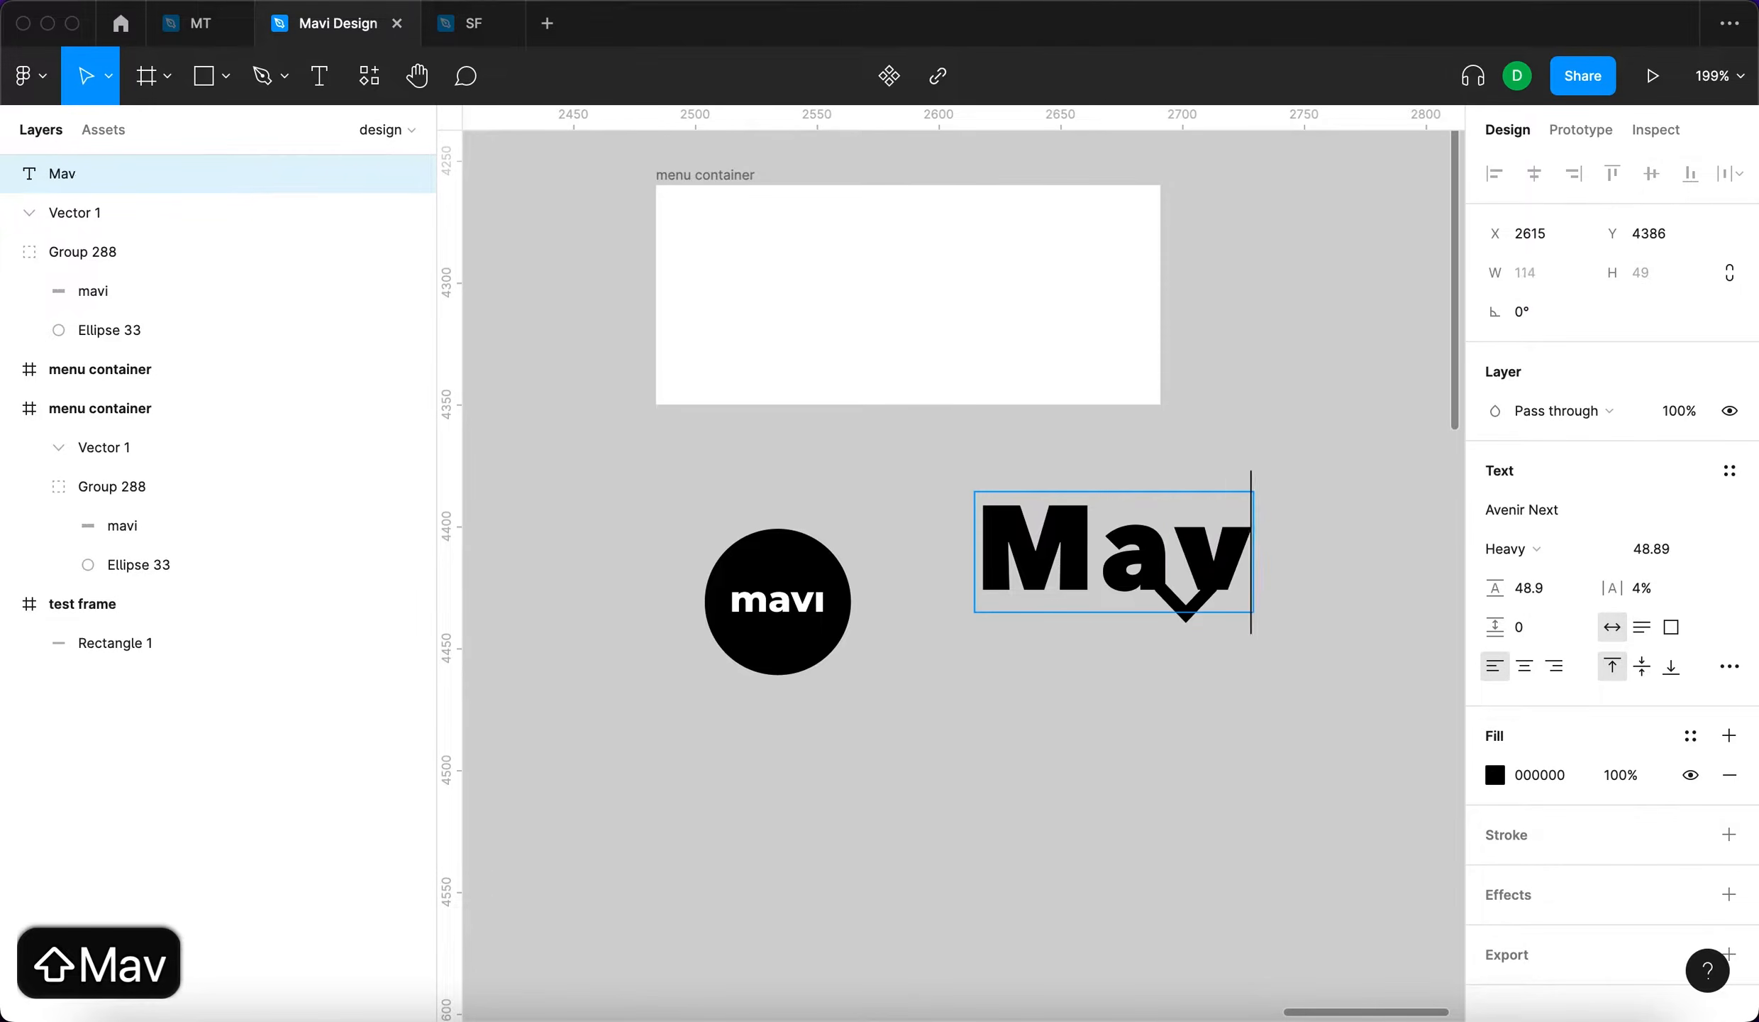
{"action": "left_click", "coordinate": [1514, 548]}
{"action": "left_click", "coordinate": [1545, 489]}
{"action": "left_click_drag", "start_coordinate": [1387, 539], "coordinate": [1190, 514]}
Set the "Mavi Design" text's font size to 20 and its letter spacing to 0%
{"action": "left_click", "coordinate": [1660, 553]}
{"action": "type", "text": "@)"}
{"action": "key", "text": "BackSpace"}
{"action": "key", "text": "BackSpace"}
{"action": "type", "text": "20"}
{"action": "key", "text": "Return"}
{"action": "left_click", "coordinate": [1653, 587]}
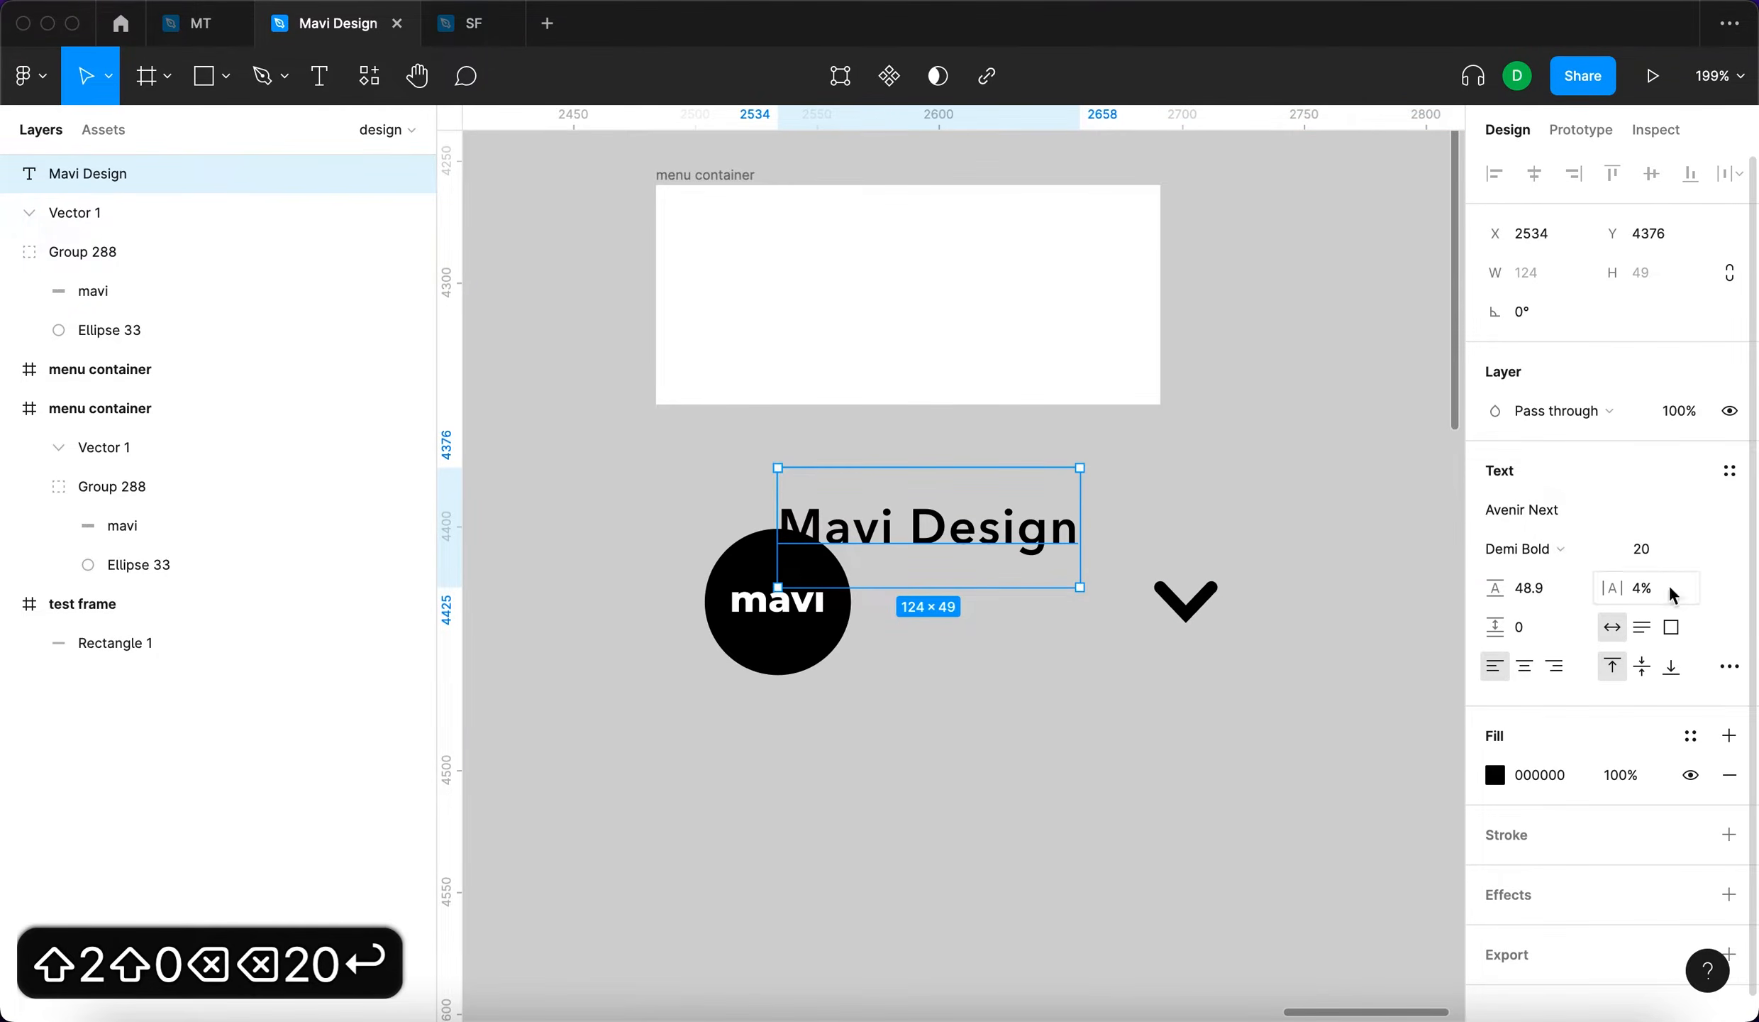
{"action": "type", "text": "0"}
{"action": "key", "text": "Return"}
Place the "Mavi Design" text between the logo and chevron, vertically centred with them
{"action": "left_click", "coordinate": [908, 631]}
{"action": "left_click_drag", "start_coordinate": [936, 528], "coordinate": [1075, 605]}
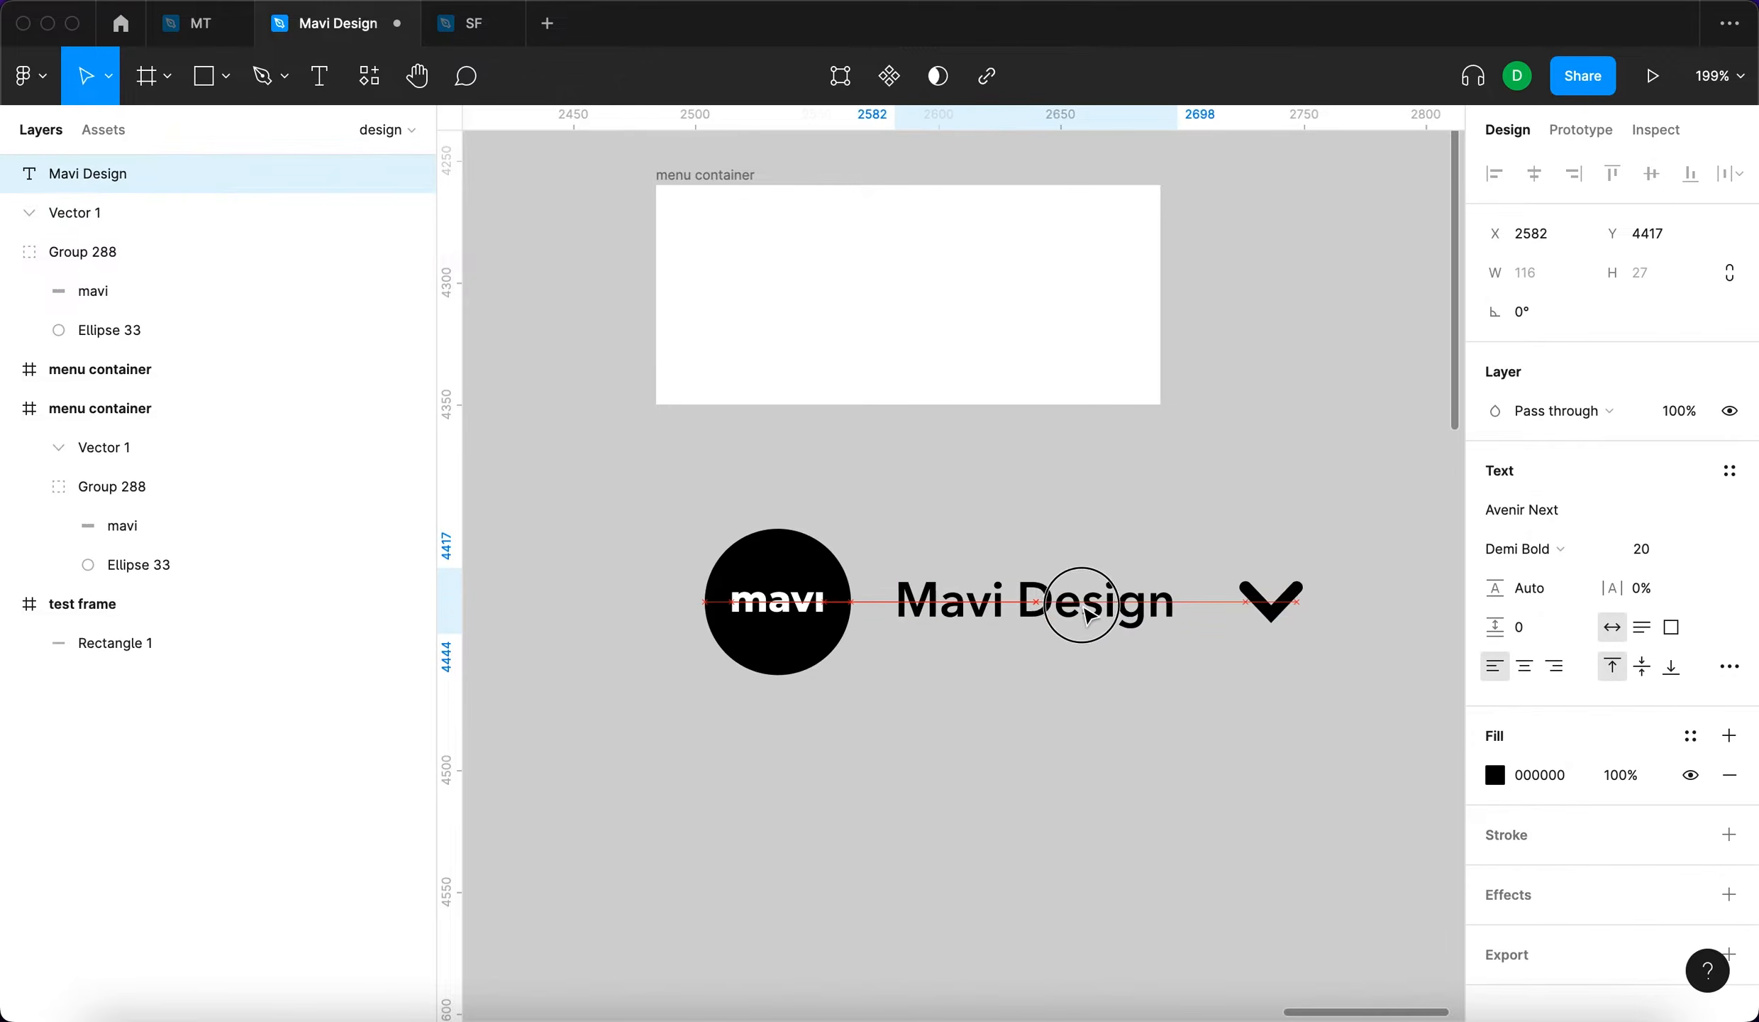
{"action": "left_click", "coordinate": [1112, 539]}
{"action": "scroll", "coordinate": [1112, 539], "scroll_direction": "down", "scroll_amount": 4}
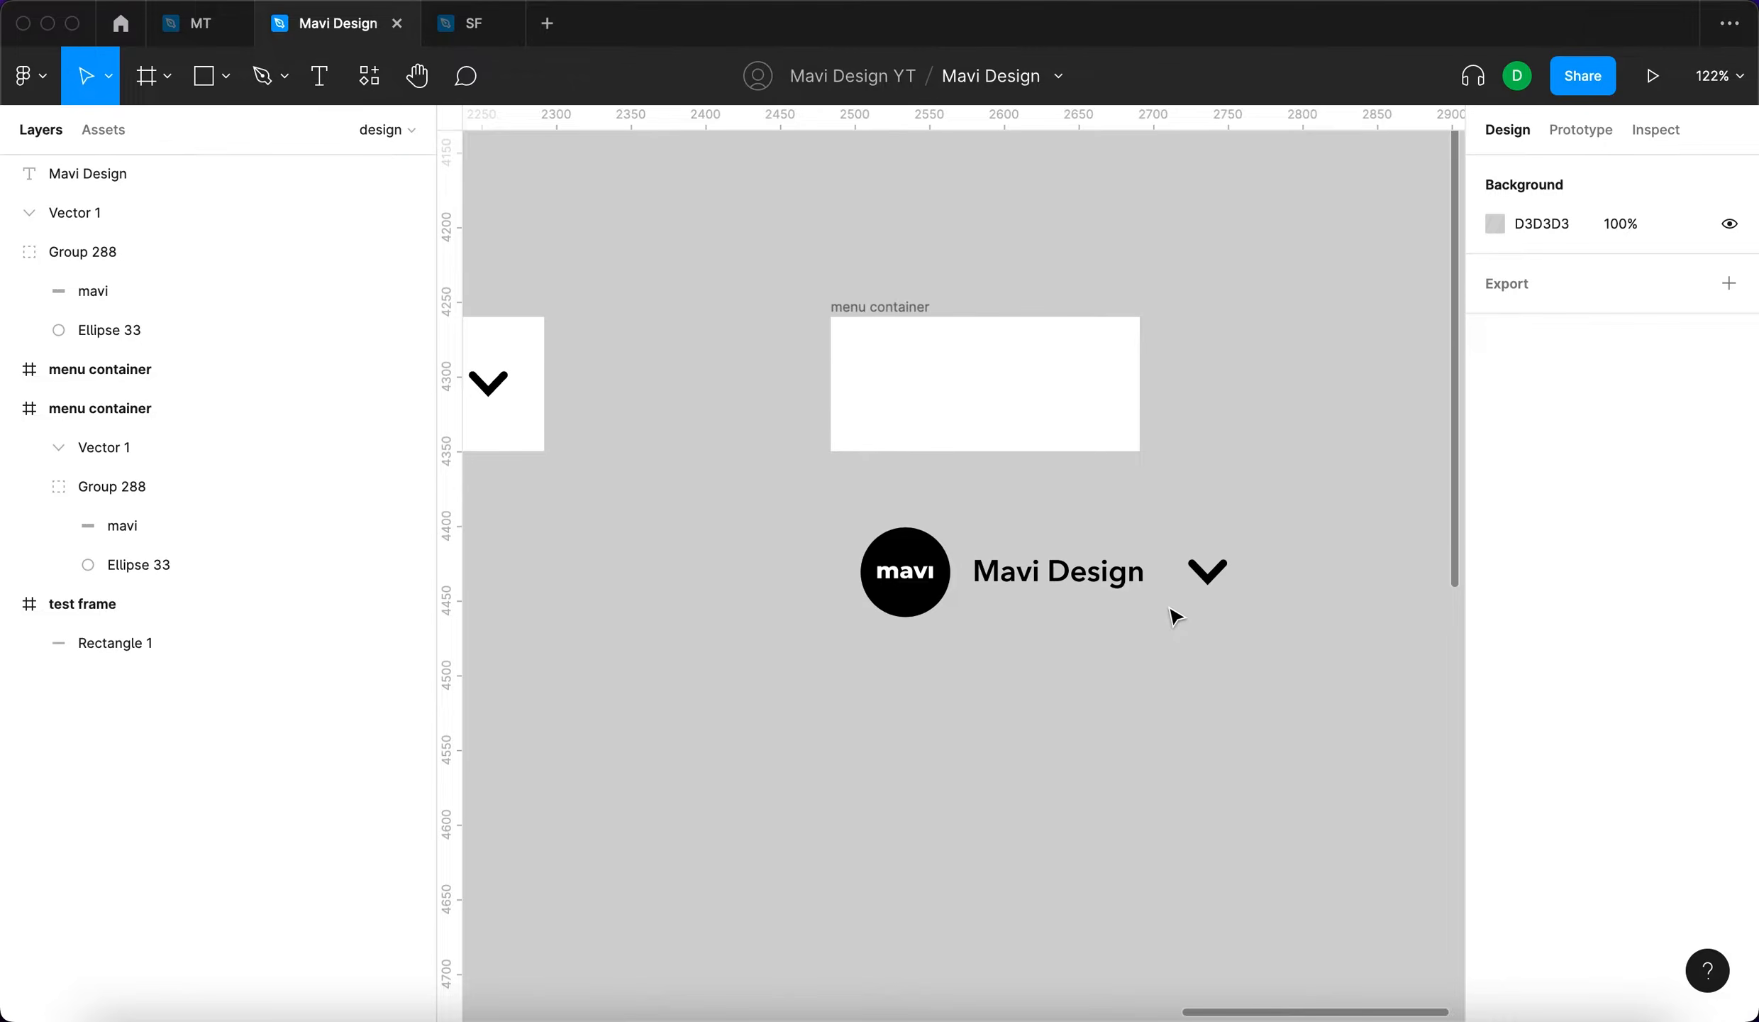
Set the upward chevron's stroke end points to None and its stroke thickness to 4
{"action": "left_click", "coordinate": [1493, 644]}
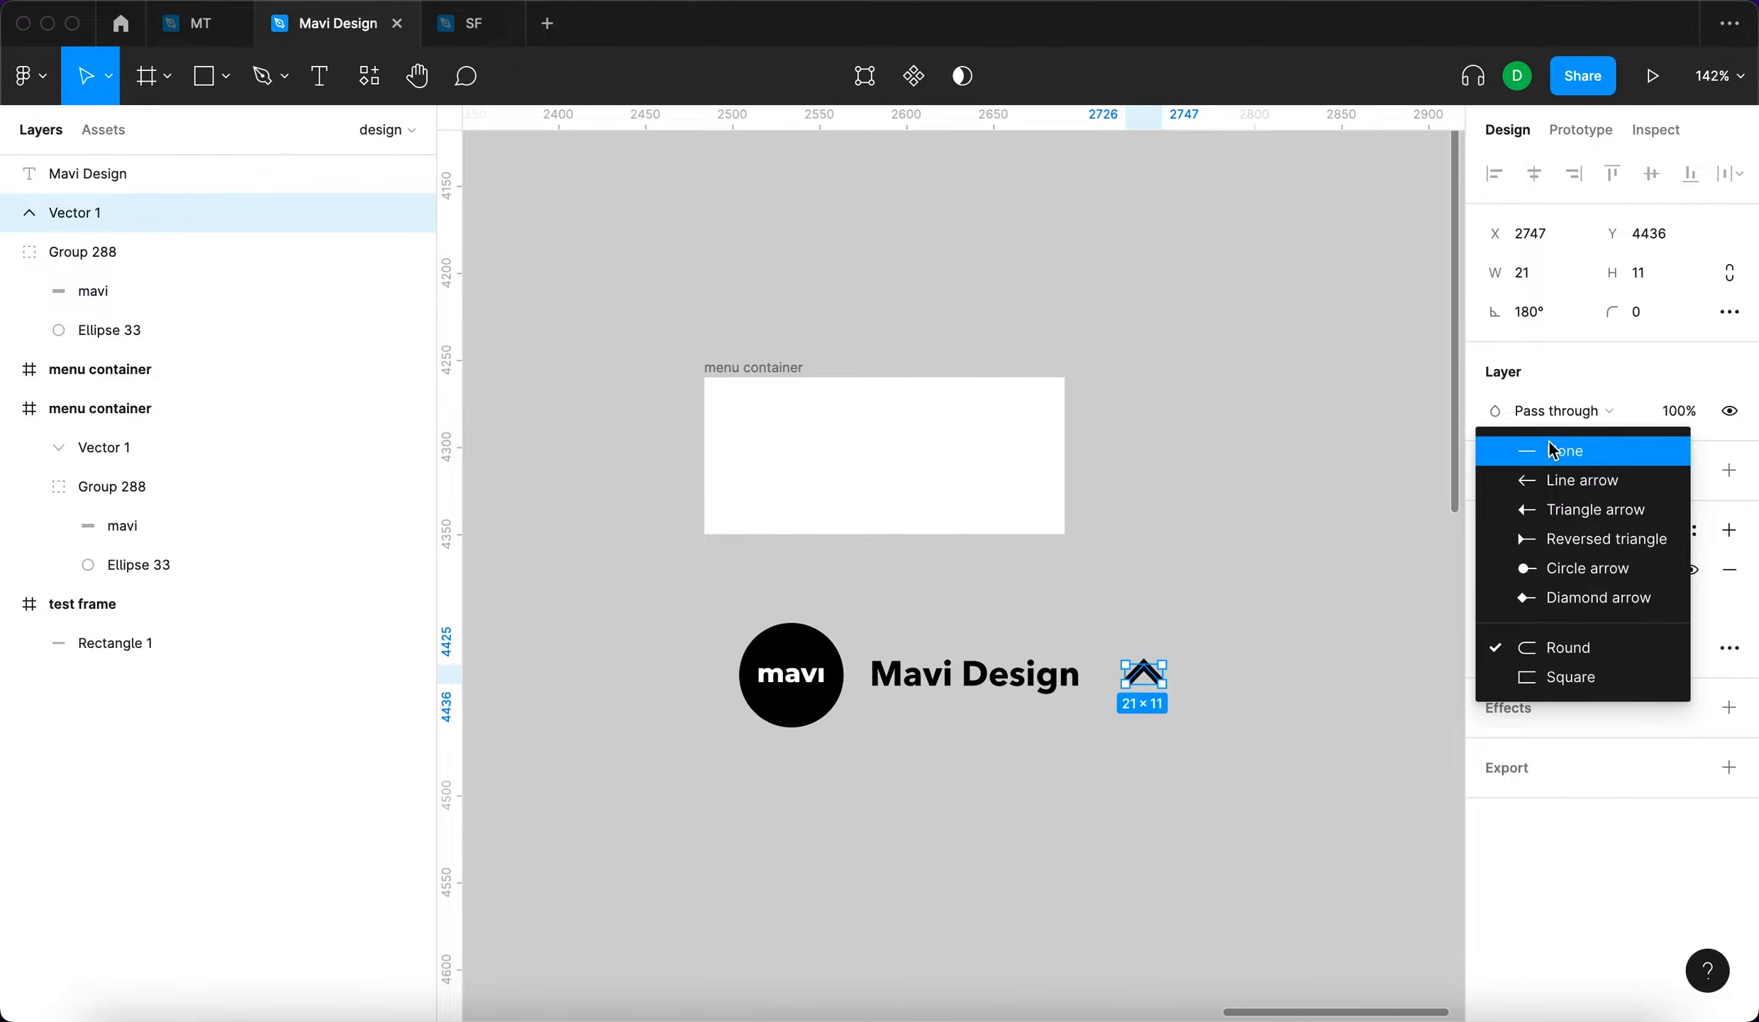
{"action": "left_click", "coordinate": [1552, 449]}
{"action": "left_click", "coordinate": [1265, 739]}
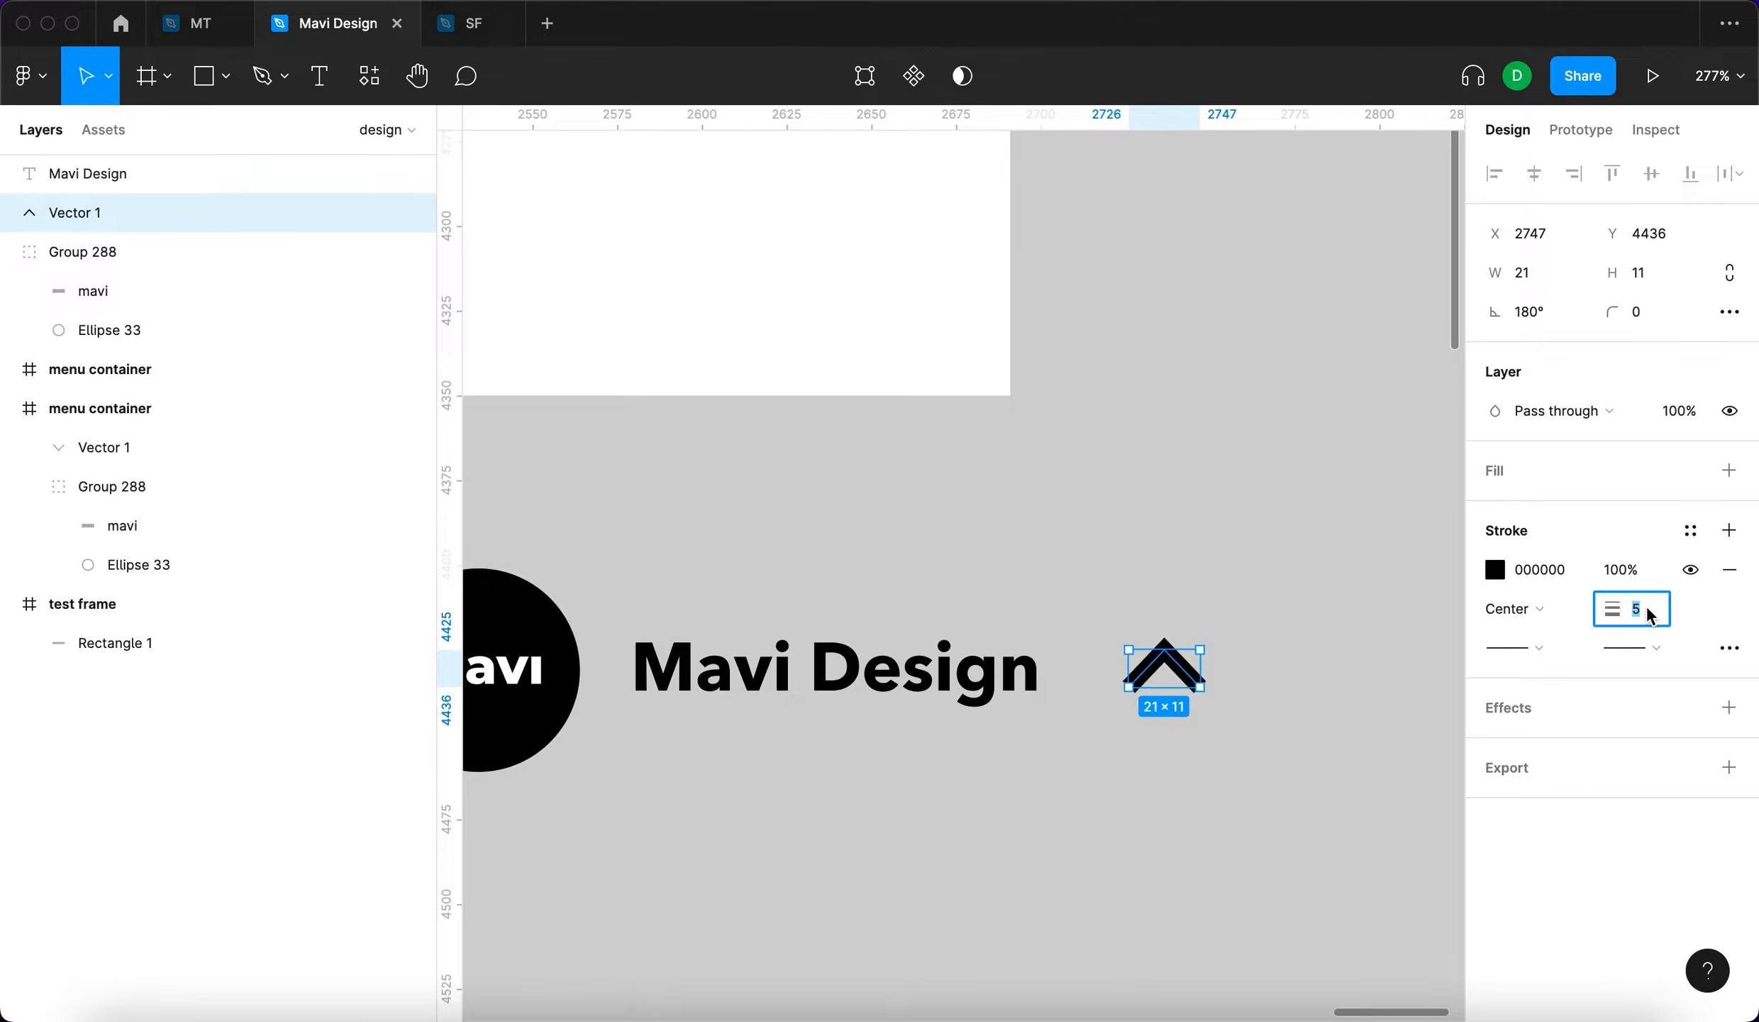
{"action": "key", "text": "Up"}
{"action": "key", "text": "Up"}
{"action": "key", "text": "Down"}
{"action": "key", "text": "Down"}
{"action": "key", "text": "Down"}
{"action": "key", "text": "Down"}
{"action": "key", "text": "Up"}
{"action": "key", "text": "Return"}
{"action": "left_click", "coordinate": [1343, 762]}
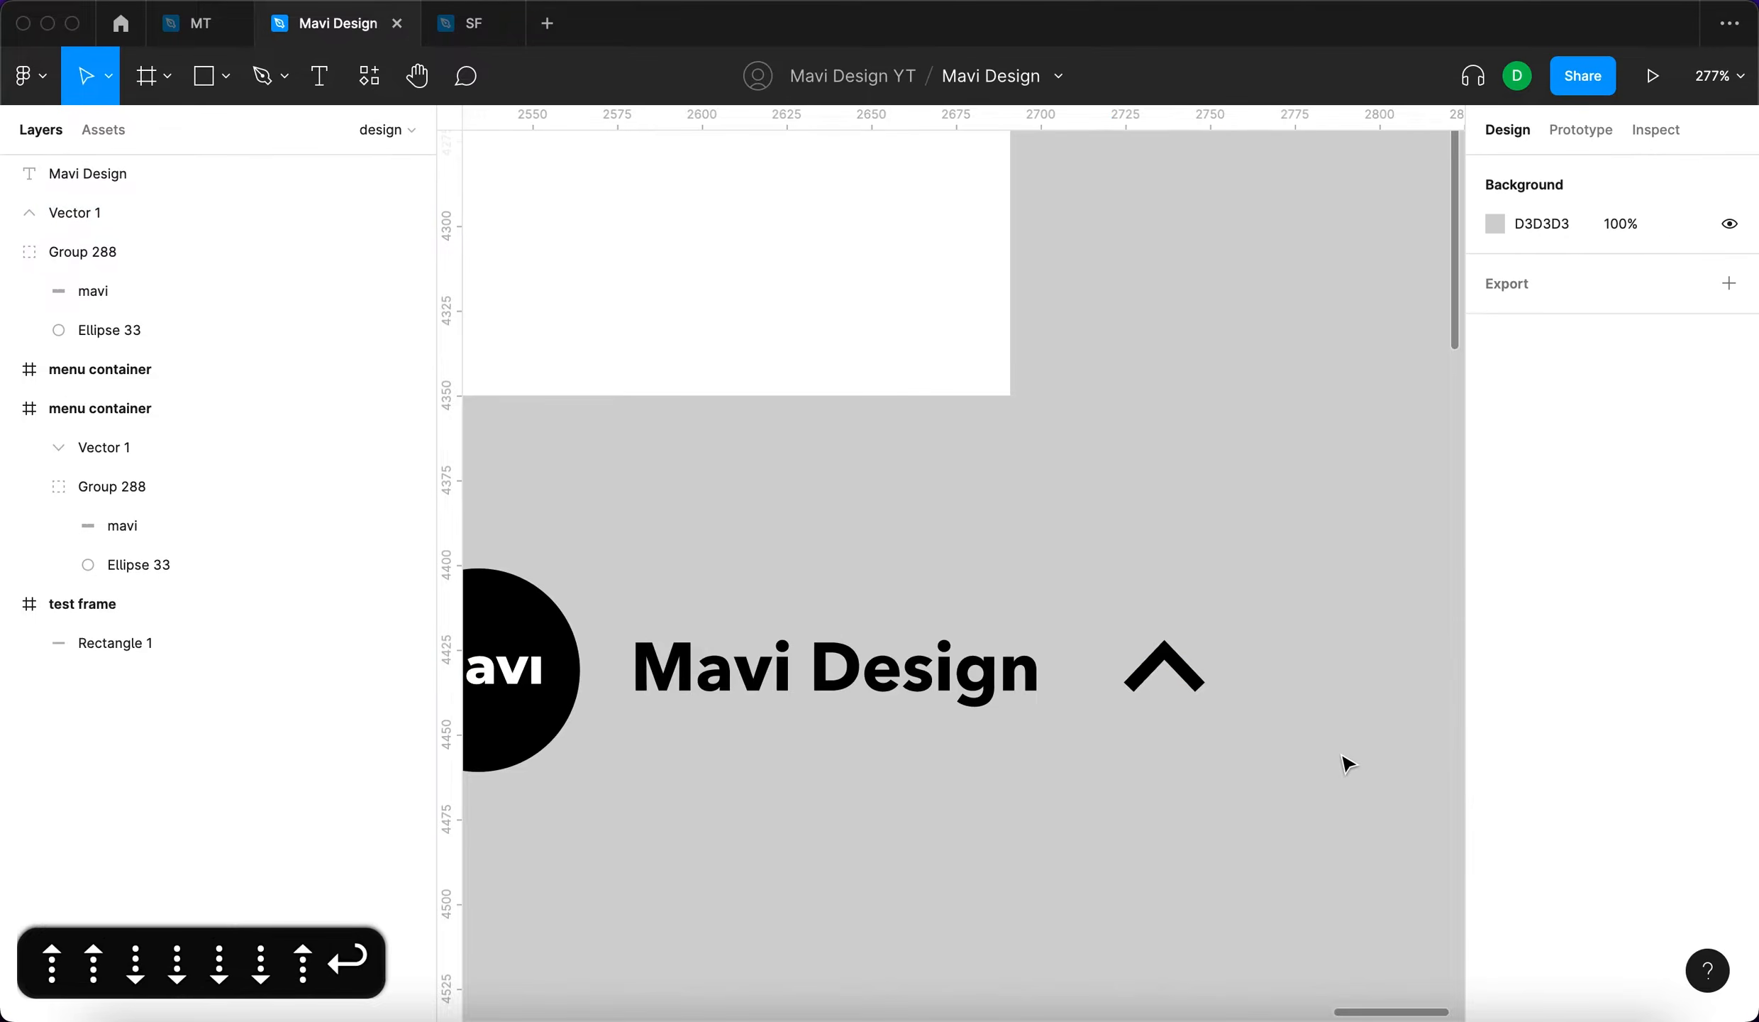
Wrap the logo, "Mavi Design" text and chevron in a horizontal auto layout frame named "title area"
{"action": "scroll", "coordinate": [1343, 762], "scroll_direction": "left", "scroll_amount": 3}
{"action": "scroll", "coordinate": [1321, 751], "scroll_direction": "down", "scroll_amount": 4}
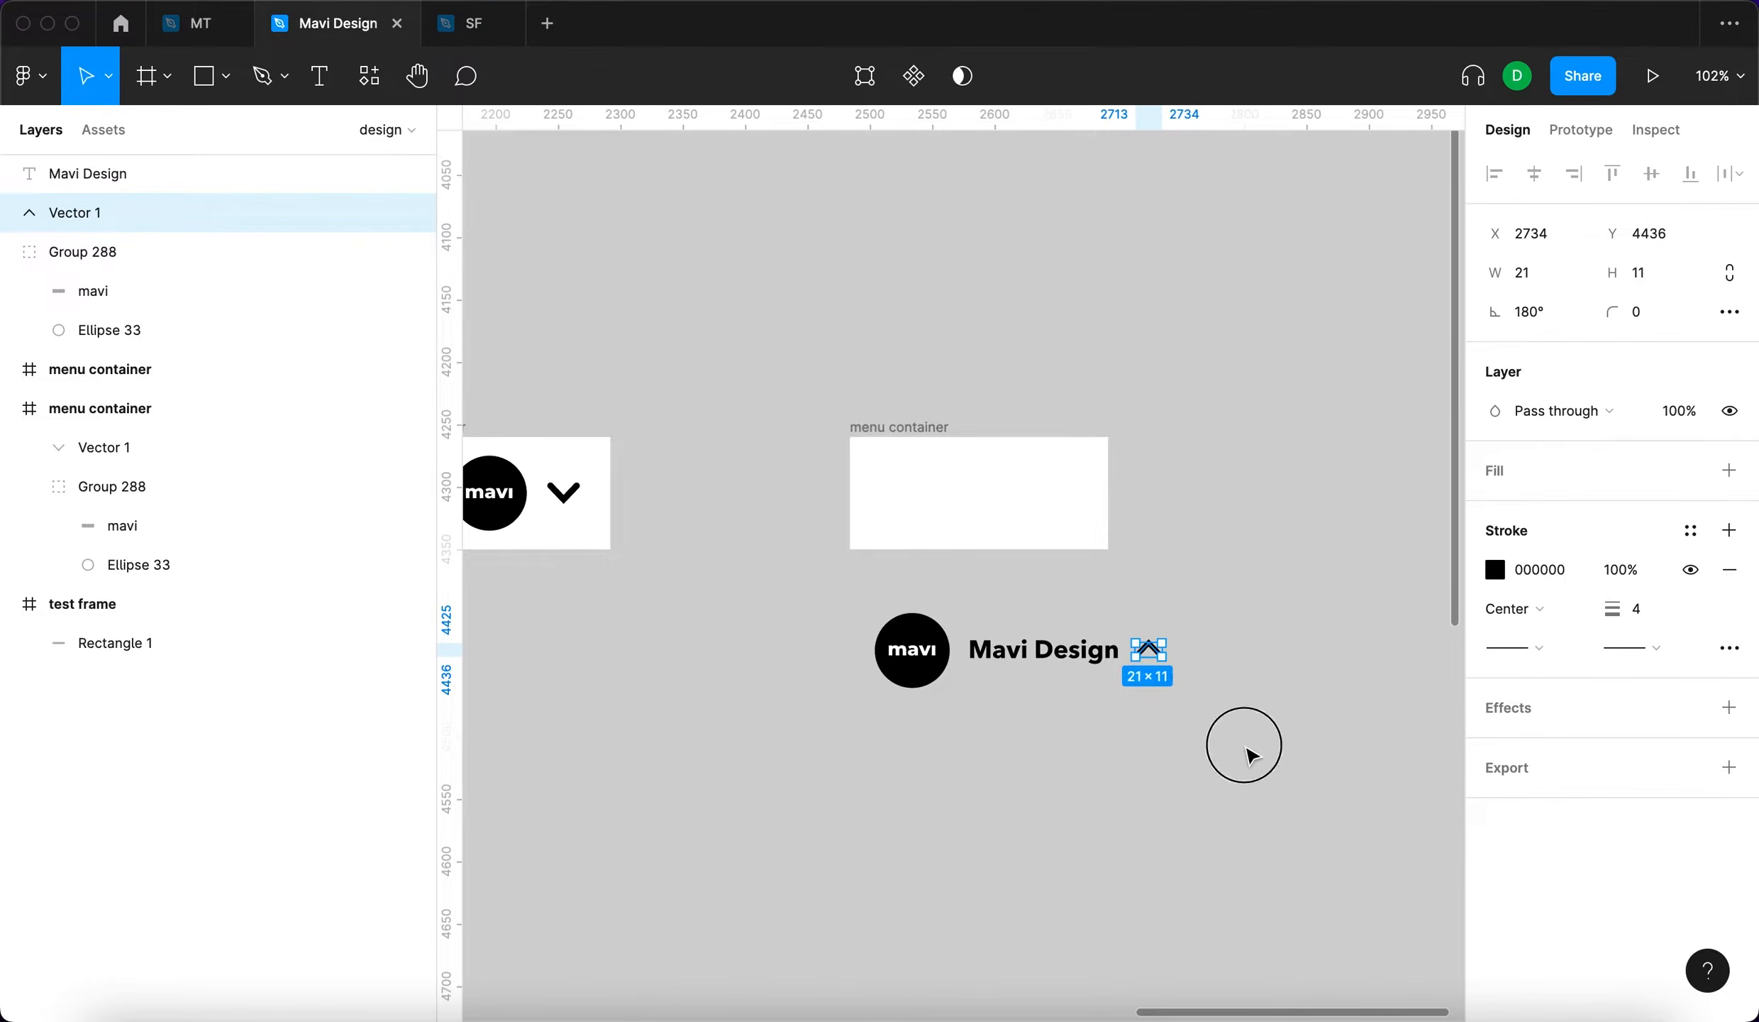
{"action": "left_click_drag", "start_coordinate": [1248, 749], "coordinate": [746, 601]}
{"action": "scroll", "coordinate": [915, 628], "scroll_direction": "left", "scroll_amount": 2}
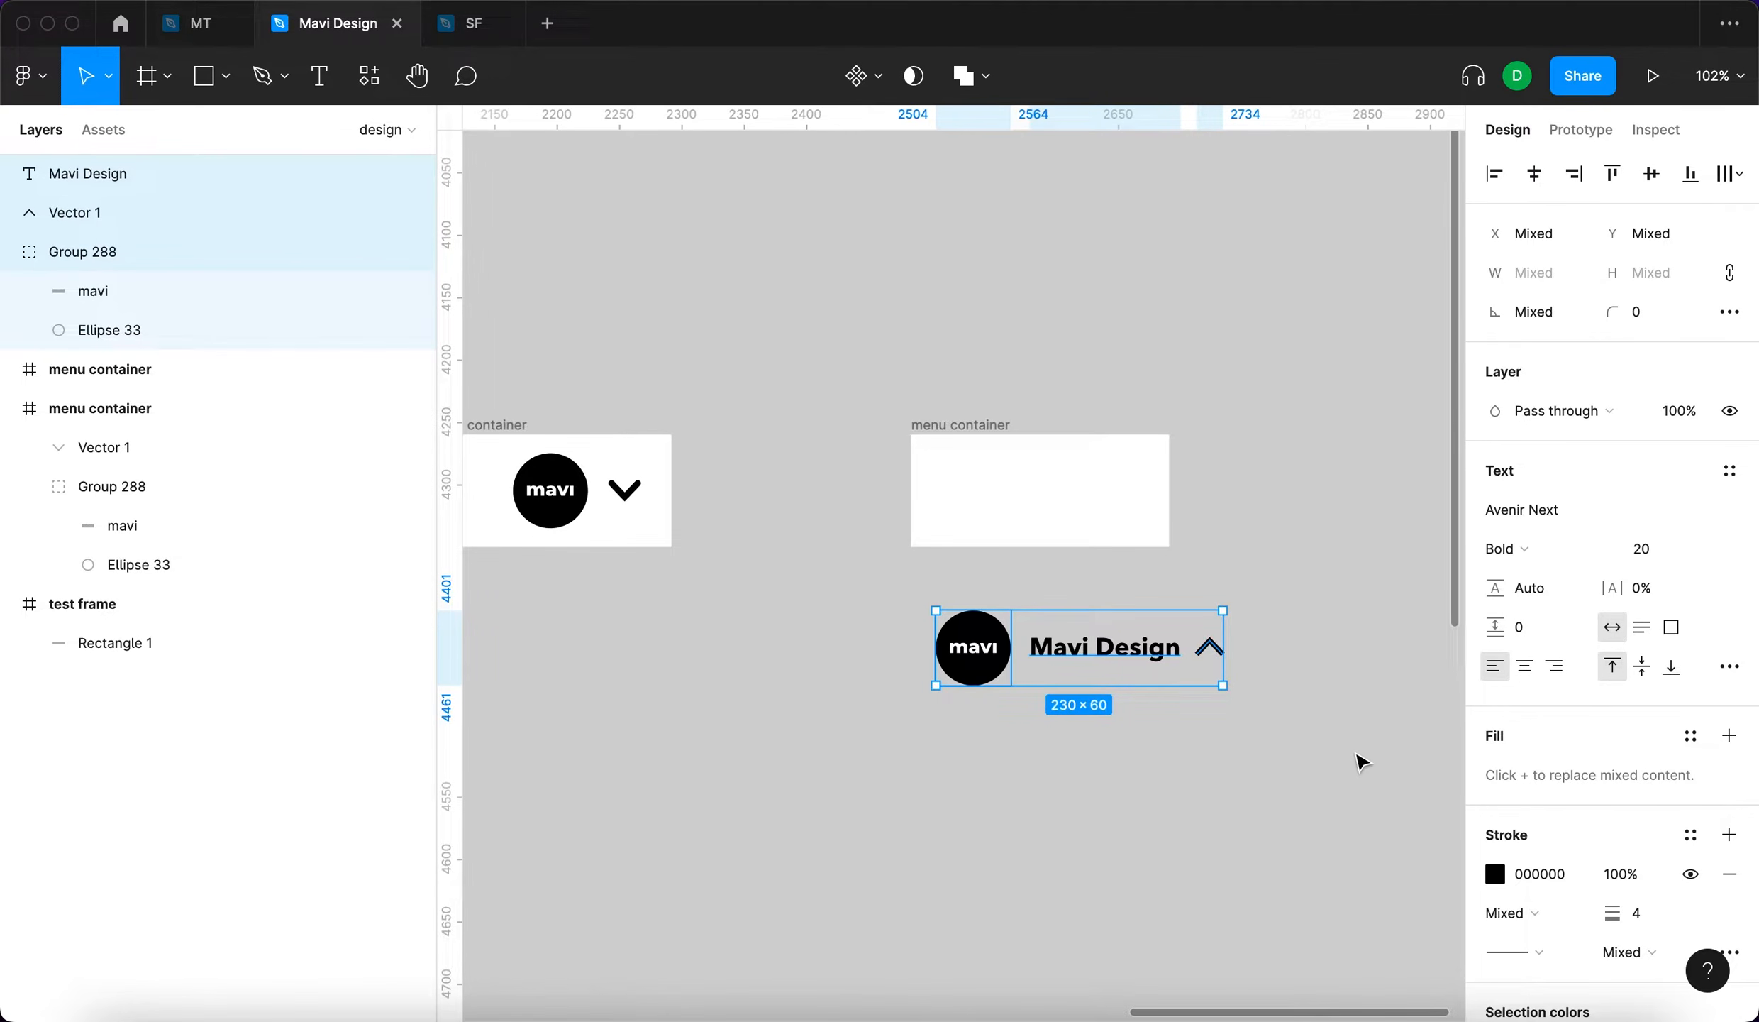
{"action": "key", "text": "shift+a"}
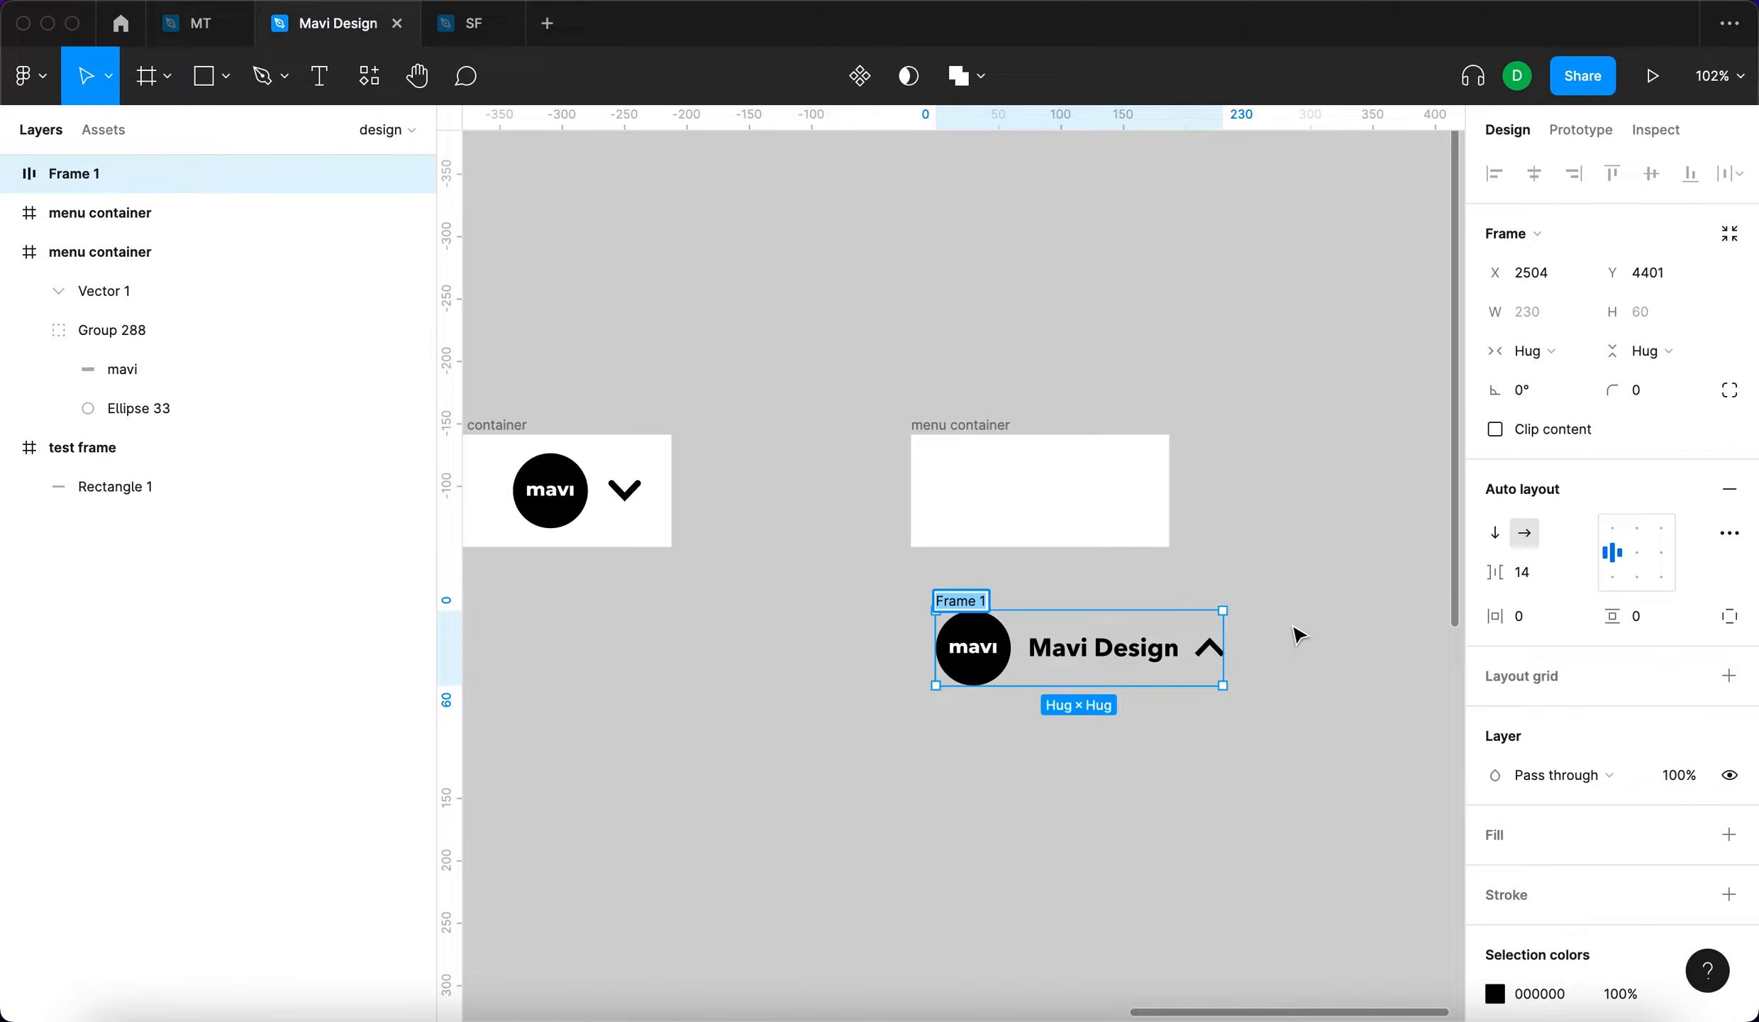
{"action": "type", "text": "title area"}
{"action": "key", "text": "Return"}
Reposition the title area frame slightly and set its horizontal and vertical padding to 10
{"action": "left_click_drag", "start_coordinate": [984, 598], "coordinate": [948, 595]}
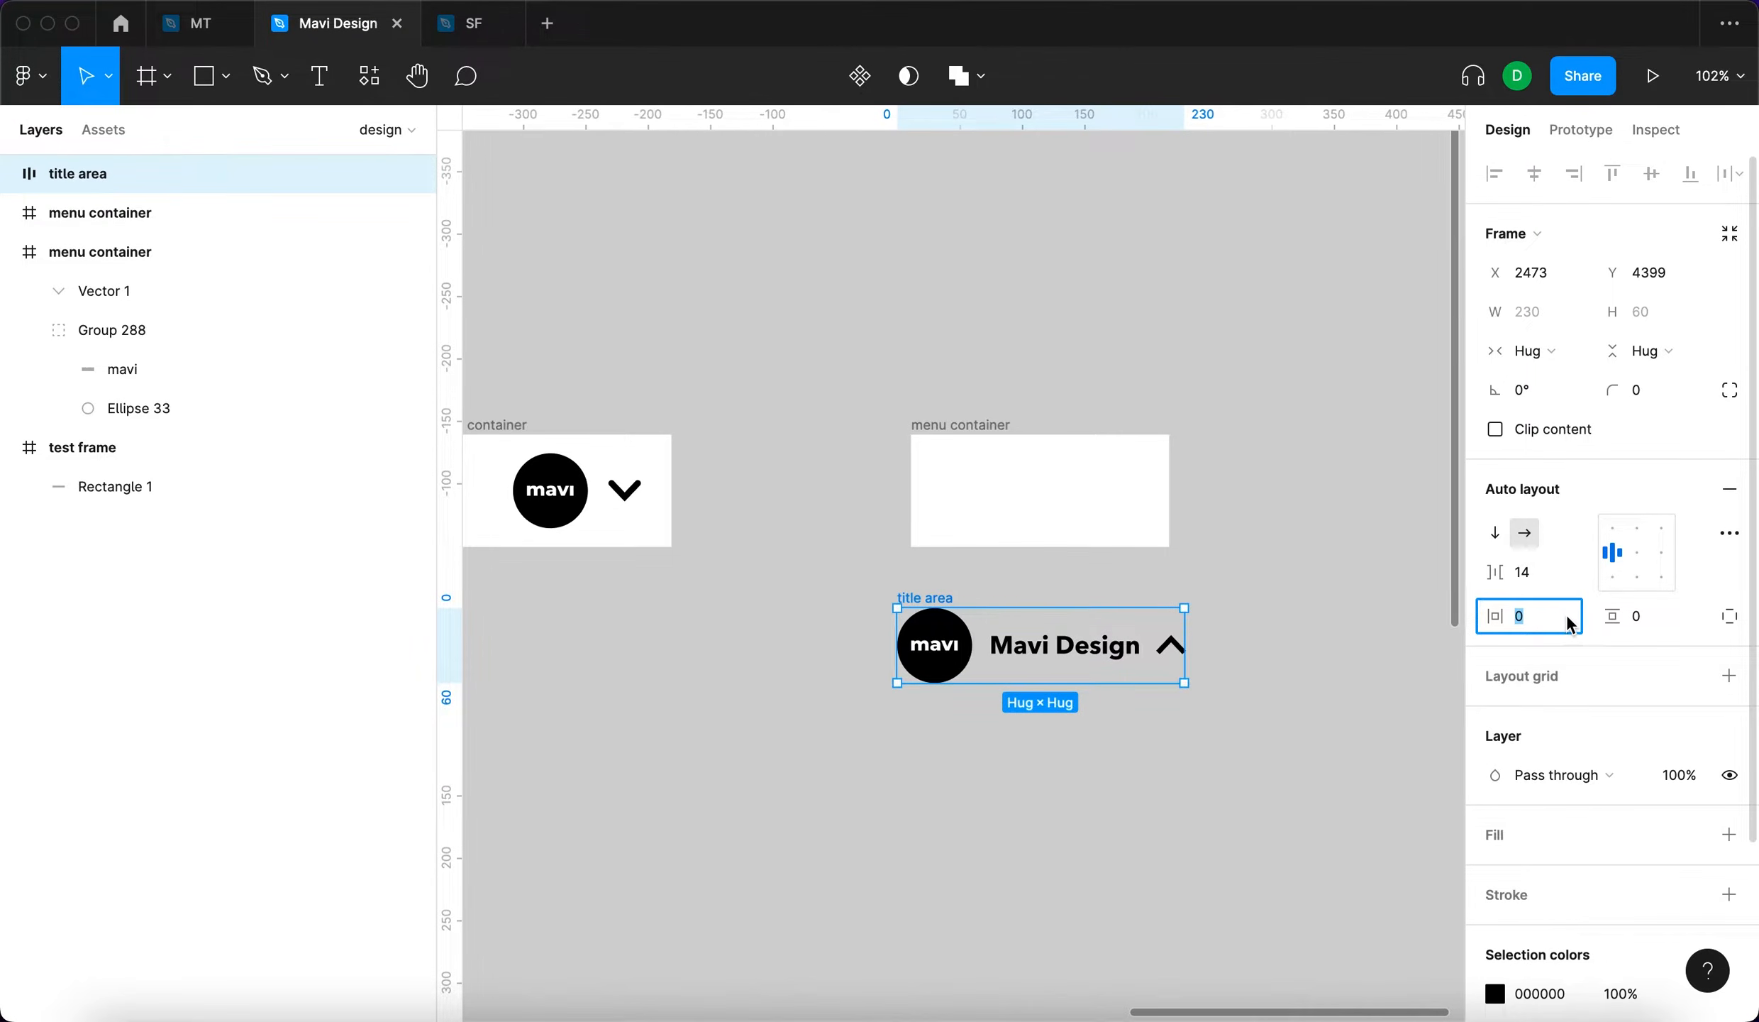
{"action": "key", "text": "shift+Up"}
{"action": "left_click", "coordinate": [1667, 627]}
{"action": "key", "text": "shift+Up"}
{"action": "key", "text": "Return"}
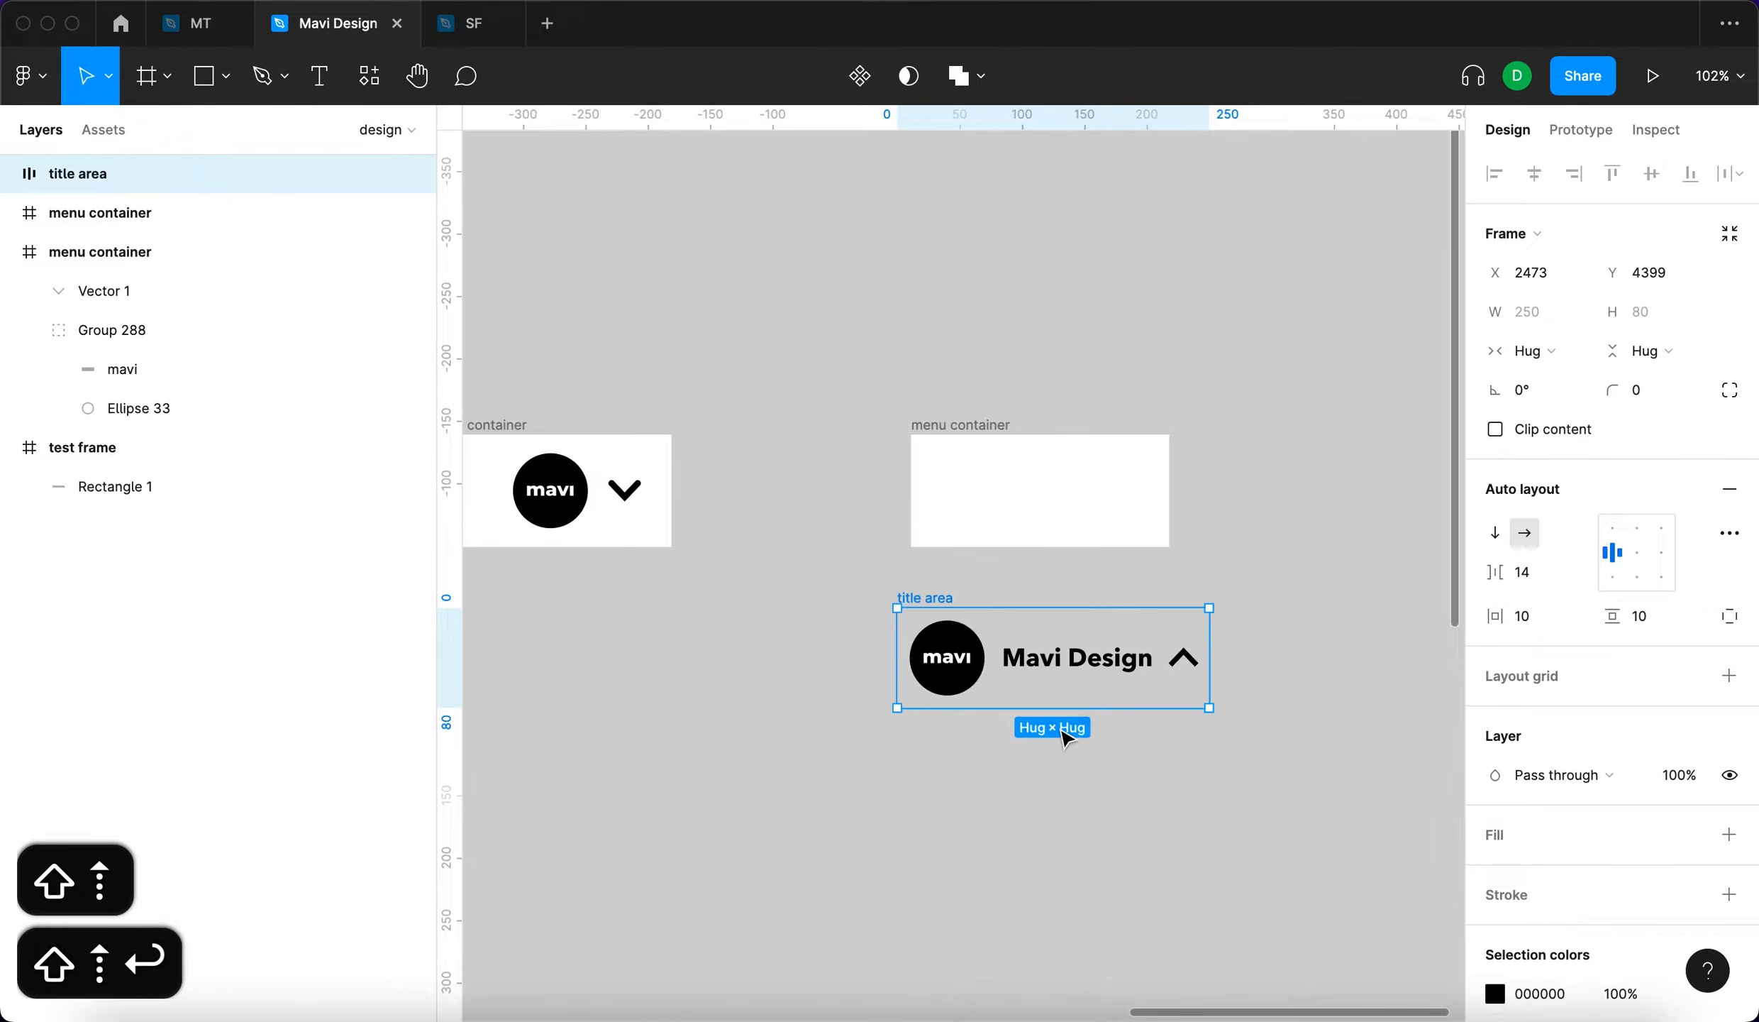
Add a light grey EFEFEF fill to the title area frame
{"action": "left_click", "coordinate": [1731, 837]}
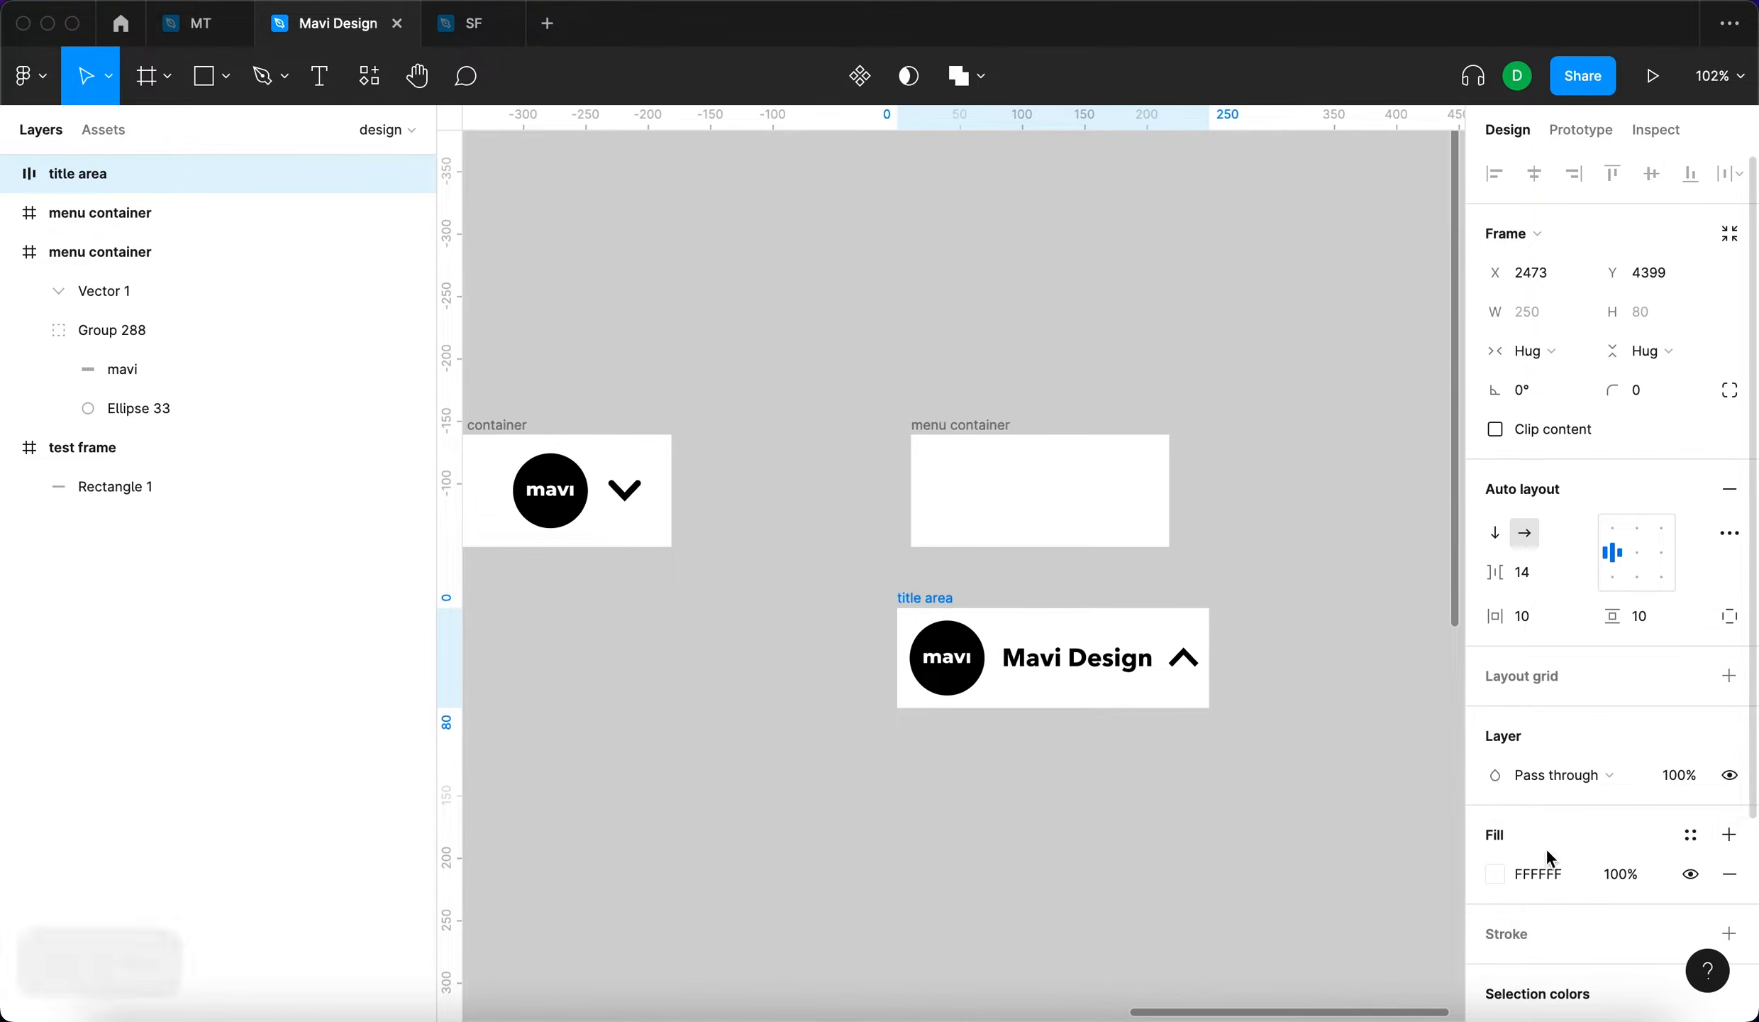
{"action": "left_click", "coordinate": [1492, 878]}
{"action": "left_click_drag", "start_coordinate": [1180, 426], "coordinate": [1149, 430]}
{"action": "left_click", "coordinate": [1443, 387]}
Set the title area frame's corner radius to 20
{"action": "left_click", "coordinate": [1656, 389]}
{"action": "key", "text": "shift+Up"}
{"action": "key", "text": "shift+Up"}
{"action": "key", "text": "shift+Up"}
{"action": "key", "text": "shift+Down"}
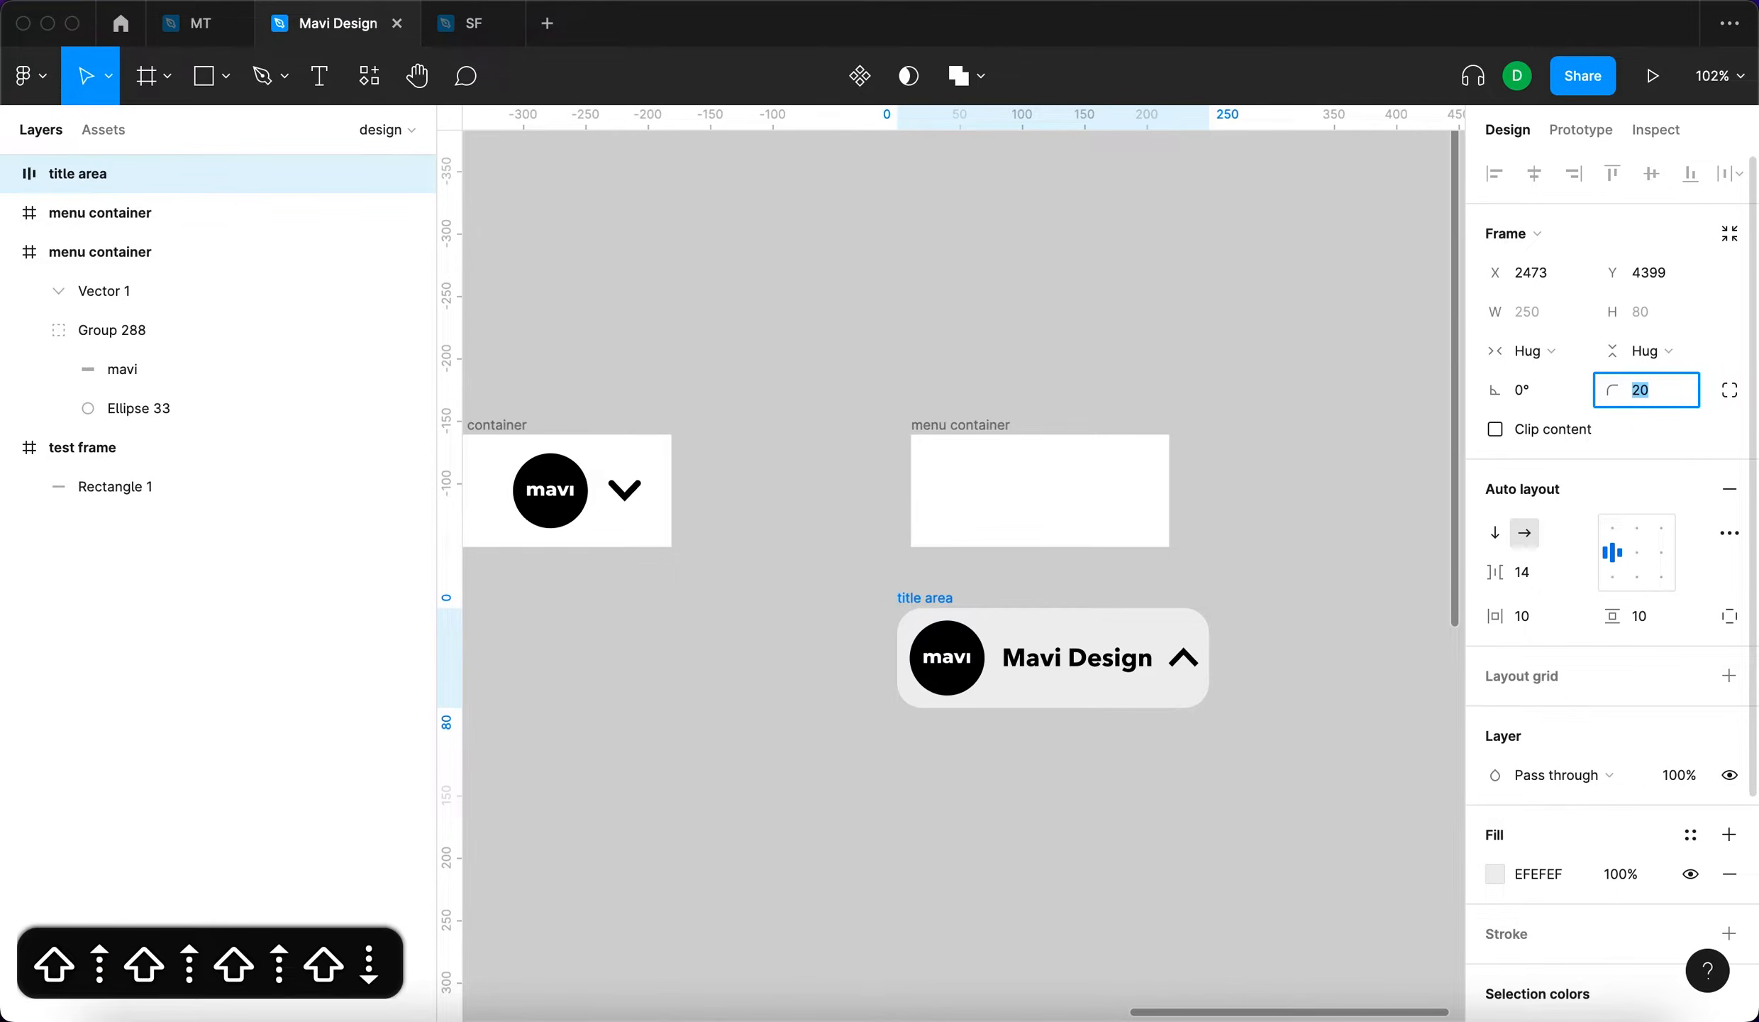
{"action": "key", "text": "shift+Down"}
{"action": "key", "text": "shift+Up"}
Set the title area's right padding to 25 and the spacing between its items to 20
{"action": "left_click", "coordinate": [1729, 617]}
{"action": "left_click", "coordinate": [1538, 663]}
{"action": "key", "text": "shift+Up"}
{"action": "key", "text": "shift+Up"}
{"action": "key", "text": "shift+Down"}
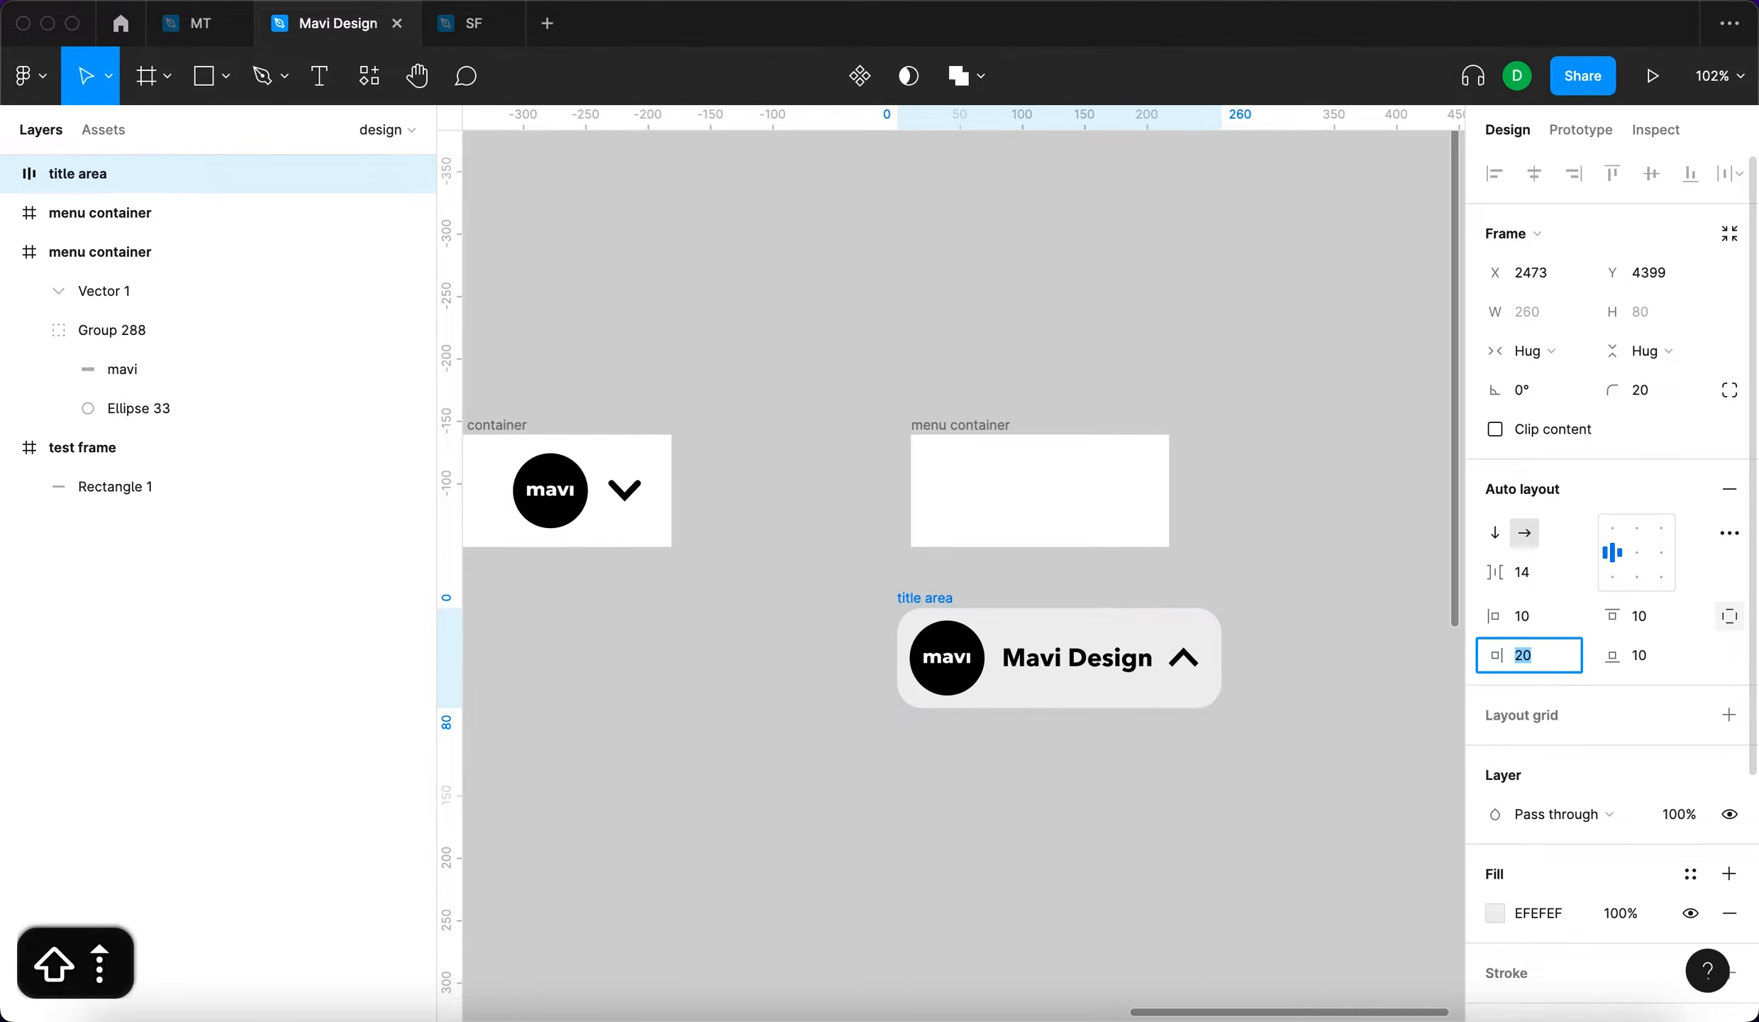
{"action": "key", "text": "shift+Up"}
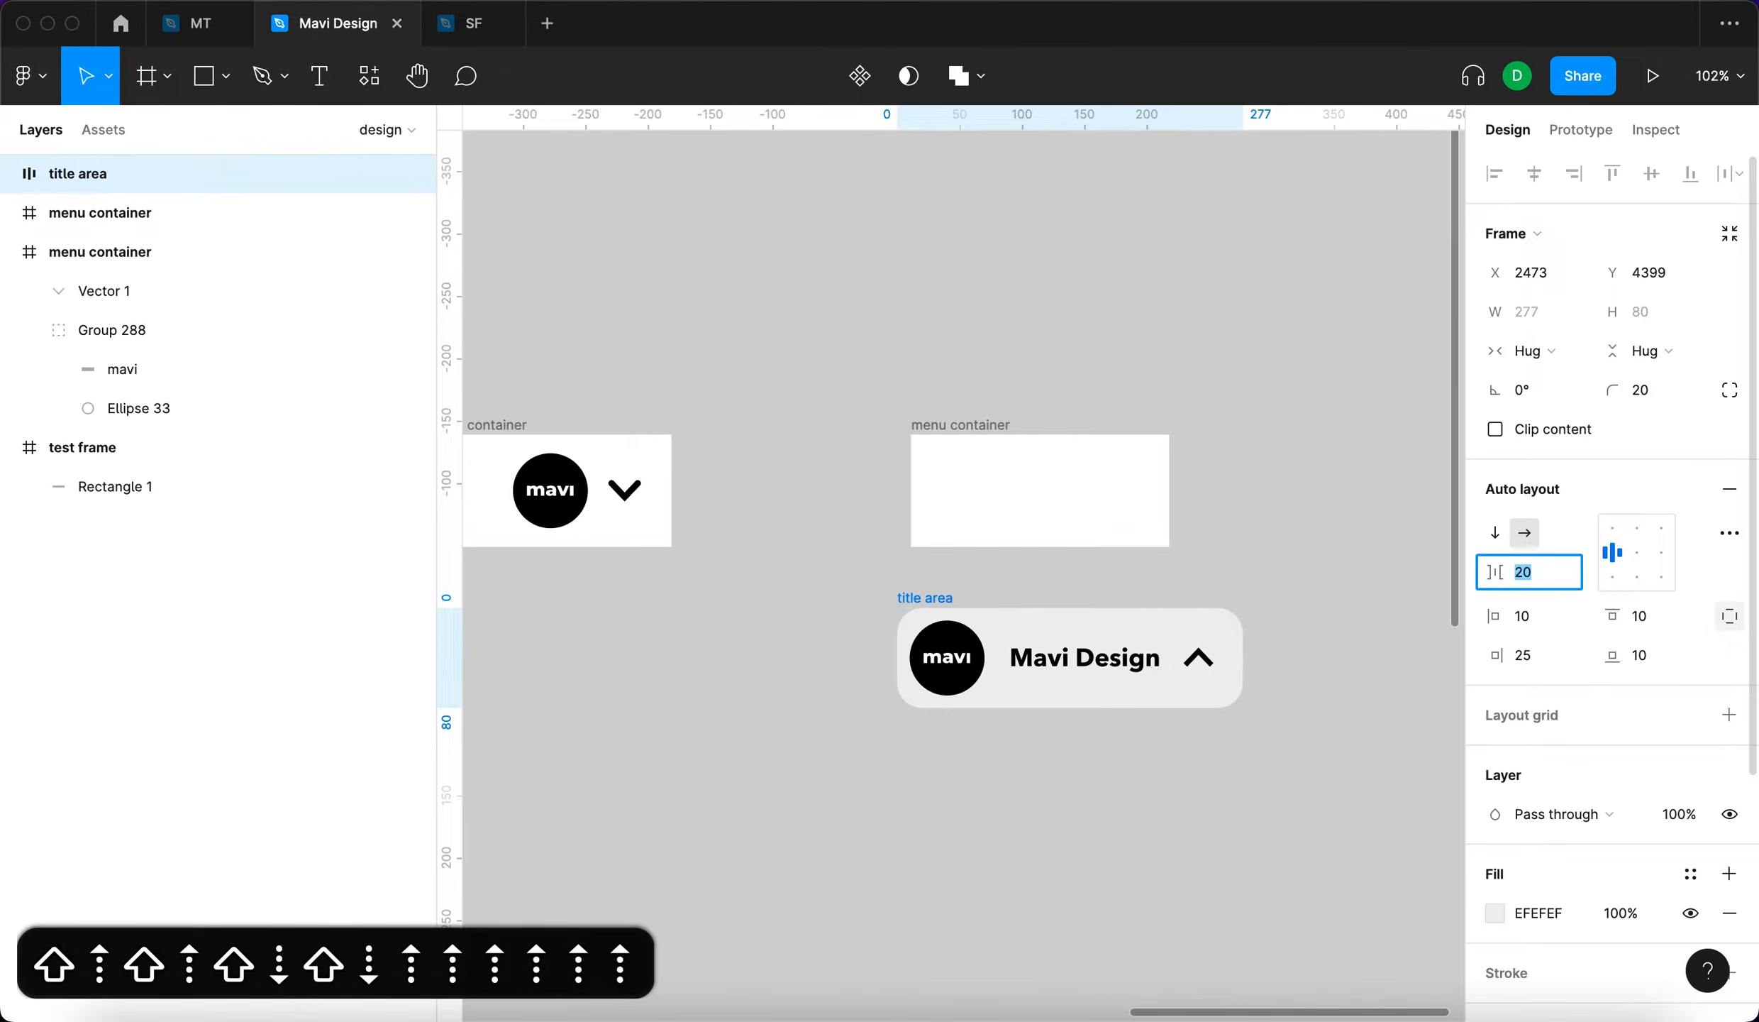
{"action": "key", "text": "Return"}
{"action": "left_click", "coordinate": [1229, 768]}
Set the stroke opacity of the chevron inside the title area to 40%
{"action": "scroll", "coordinate": [1229, 769], "scroll_direction": "up", "scroll_amount": 3}
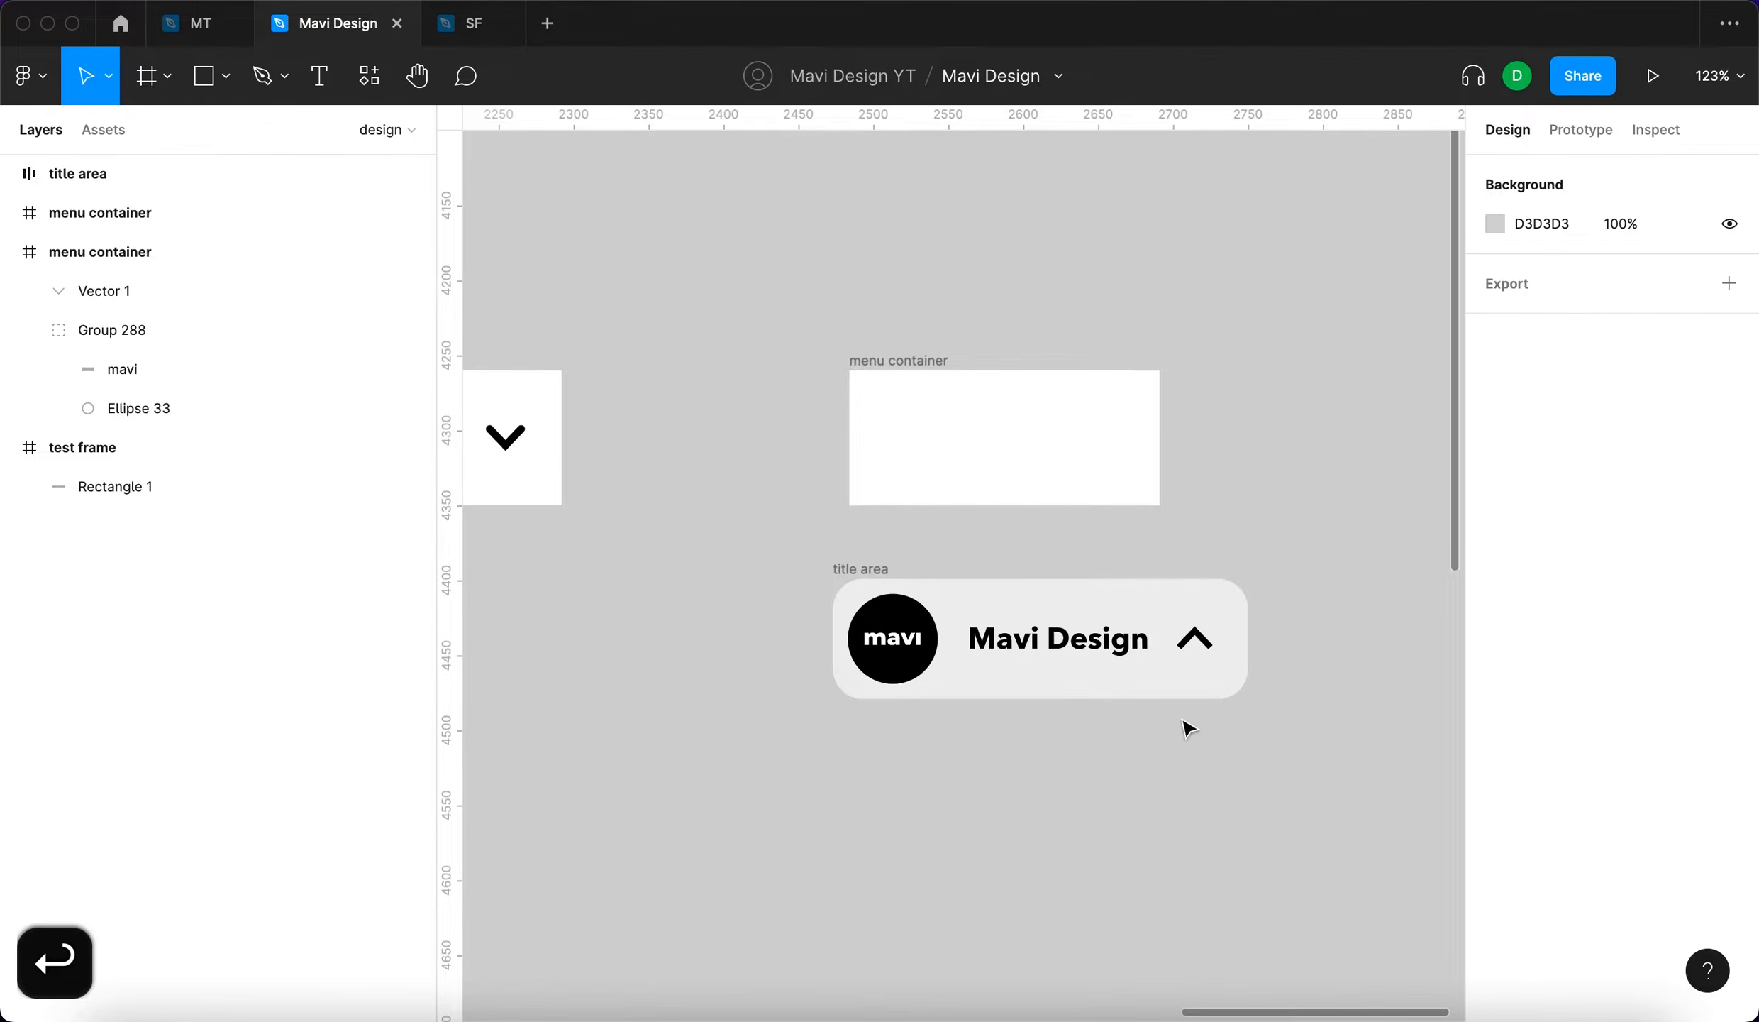
{"action": "left_click", "coordinate": [926, 578]}
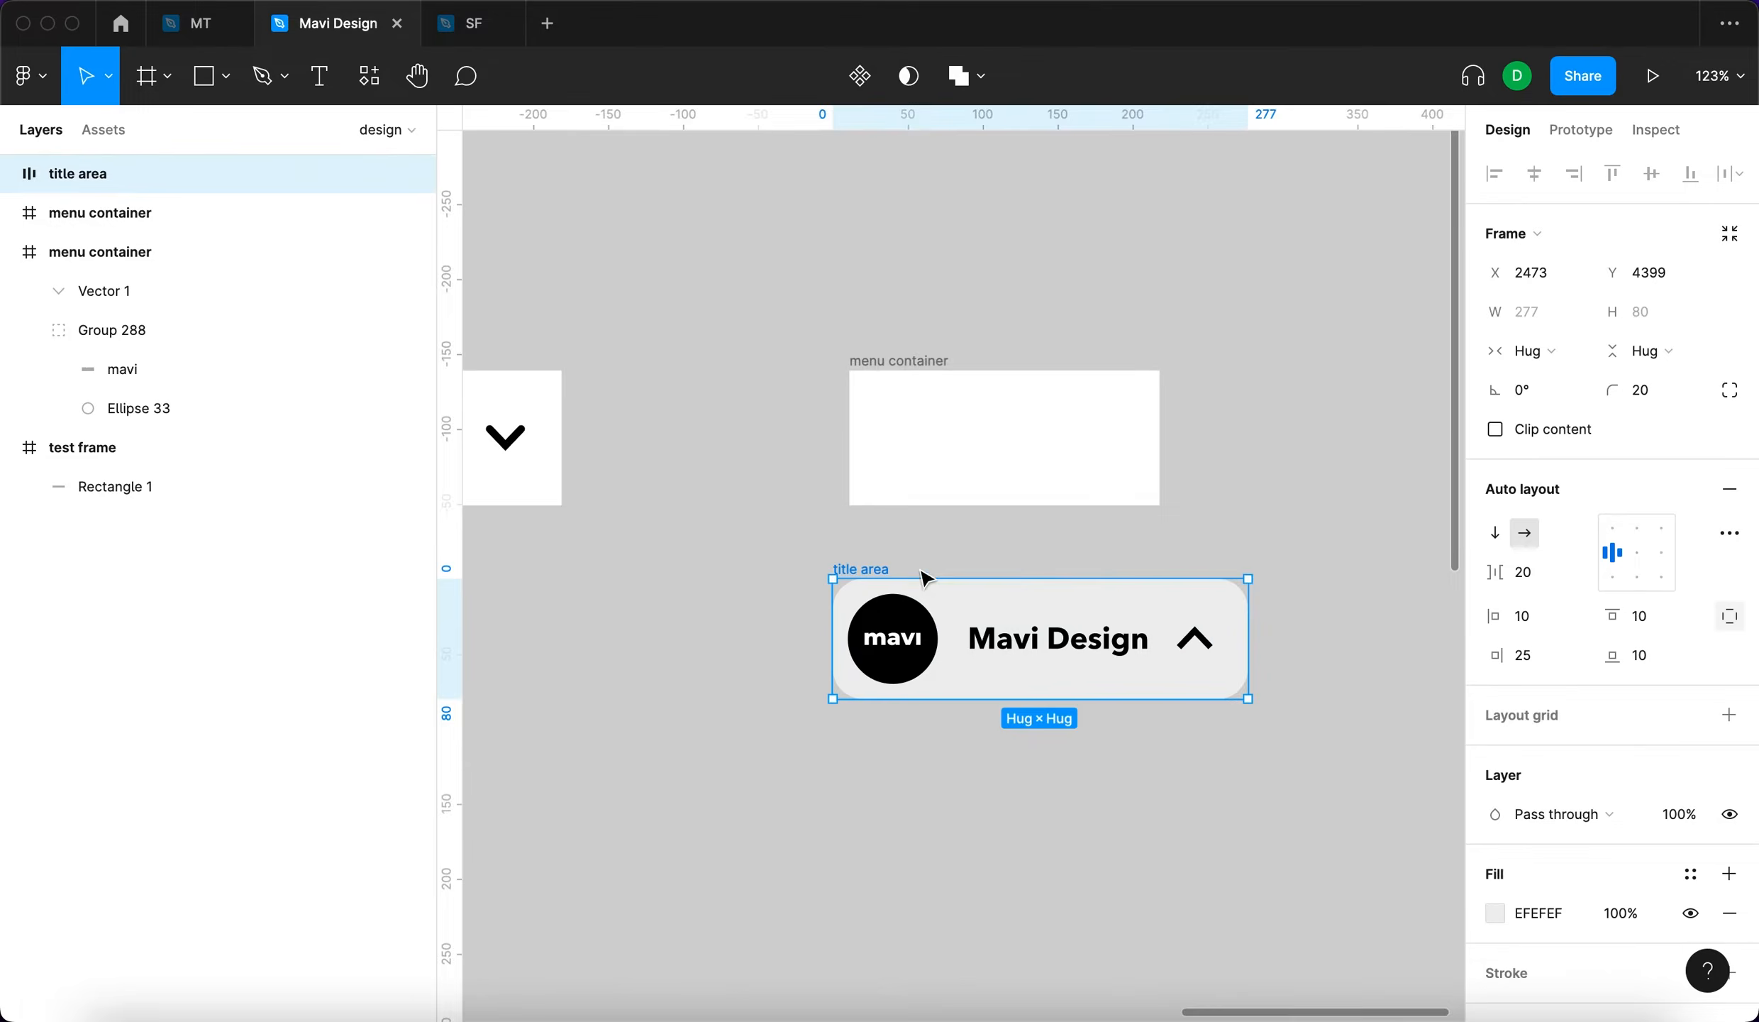
{"action": "double_click", "coordinate": [1195, 637]}
{"action": "left_click", "coordinate": [1626, 614]}
{"action": "key", "text": "shift+Down"}
{"action": "key", "text": "shift+Down"}
{"action": "key", "text": "shift+Down"}
{"action": "key", "text": "shift+Down"}
{"action": "key", "text": "shift+Down"}
{"action": "key", "text": "shift+Down"}
{"action": "key", "text": "shift+Down"}
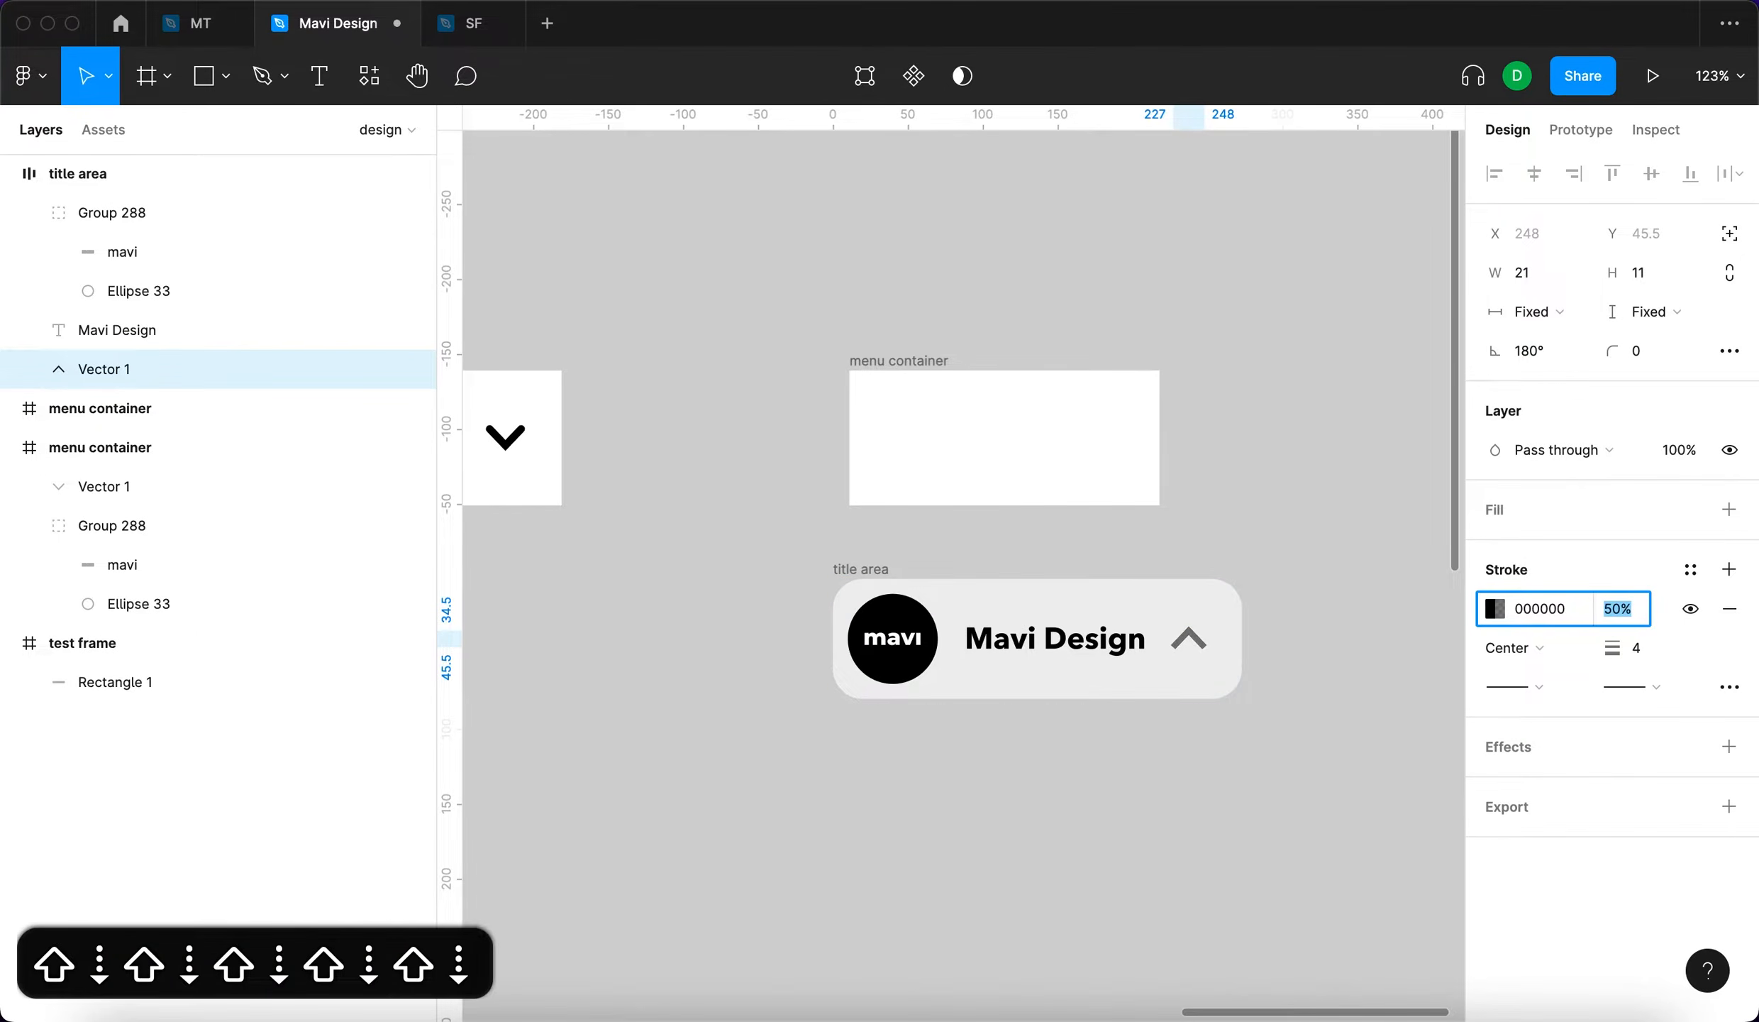
{"action": "key", "text": "shift+Up"}
{"action": "key", "text": "shift+Up"}
{"action": "key", "text": "shift+Down"}
{"action": "key", "text": "shift+Down"}
{"action": "key", "text": "shift+Up"}
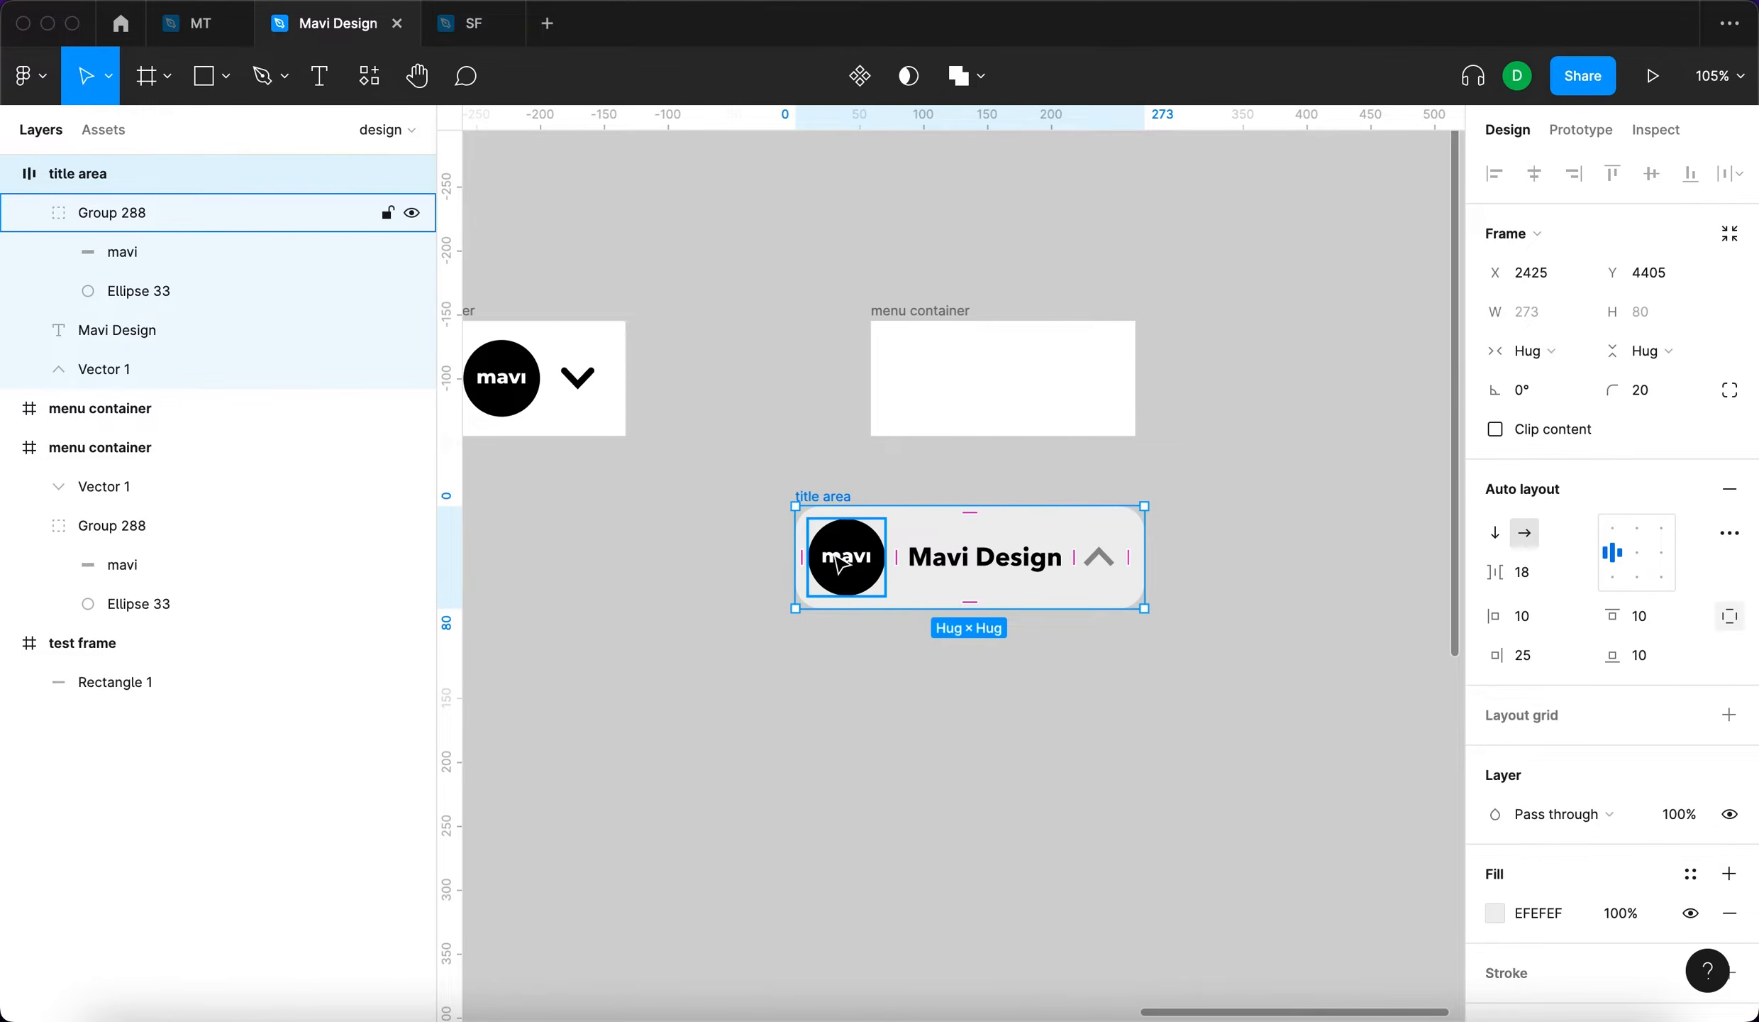
Extend the title area frame leftward to a fixed width of about 379
{"action": "left_click_drag", "start_coordinate": [792, 534], "coordinate": [659, 560]}
{"action": "left_click", "coordinate": [1057, 707]}
{"action": "left_click", "coordinate": [892, 577]}
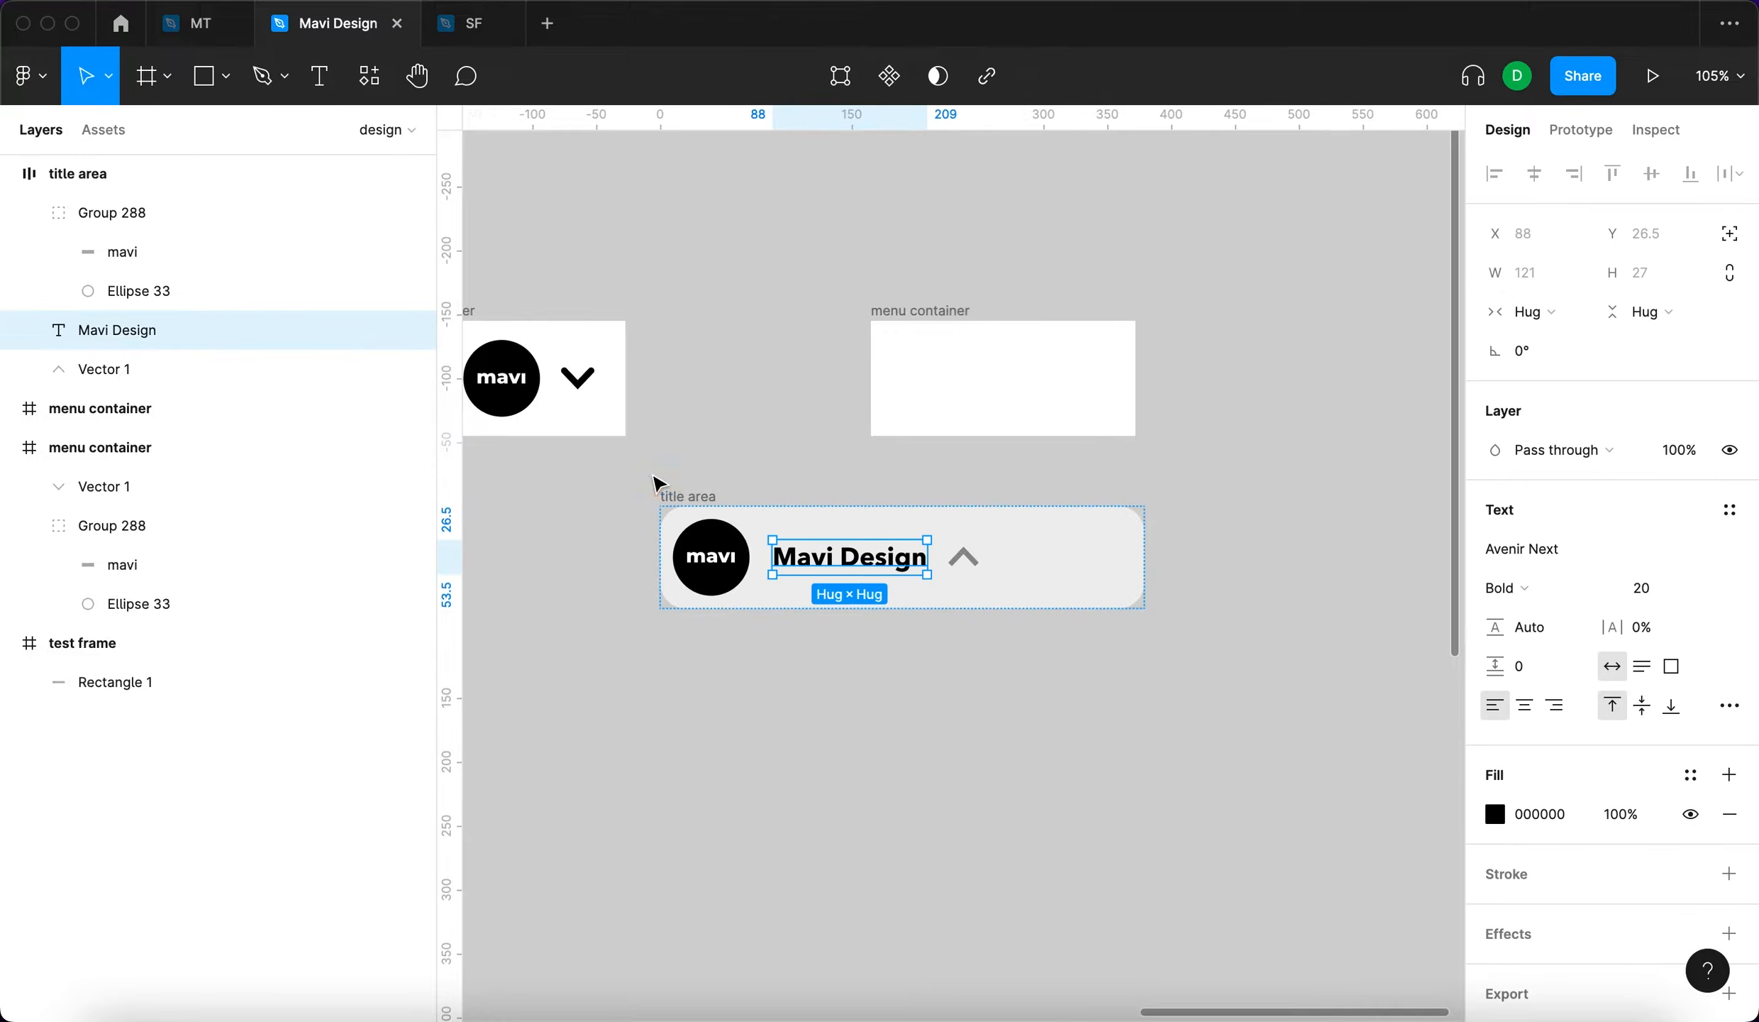
Set the spacing between the title area's items to 13
{"action": "left_click", "coordinate": [667, 495]}
{"action": "left_click", "coordinate": [1532, 572]}
{"action": "key", "text": "Down"}
{"action": "key", "text": "Down"}
{"action": "key", "text": "Down"}
{"action": "key", "text": "Down"}
{"action": "key", "text": "Down"}
{"action": "key", "text": "Down"}
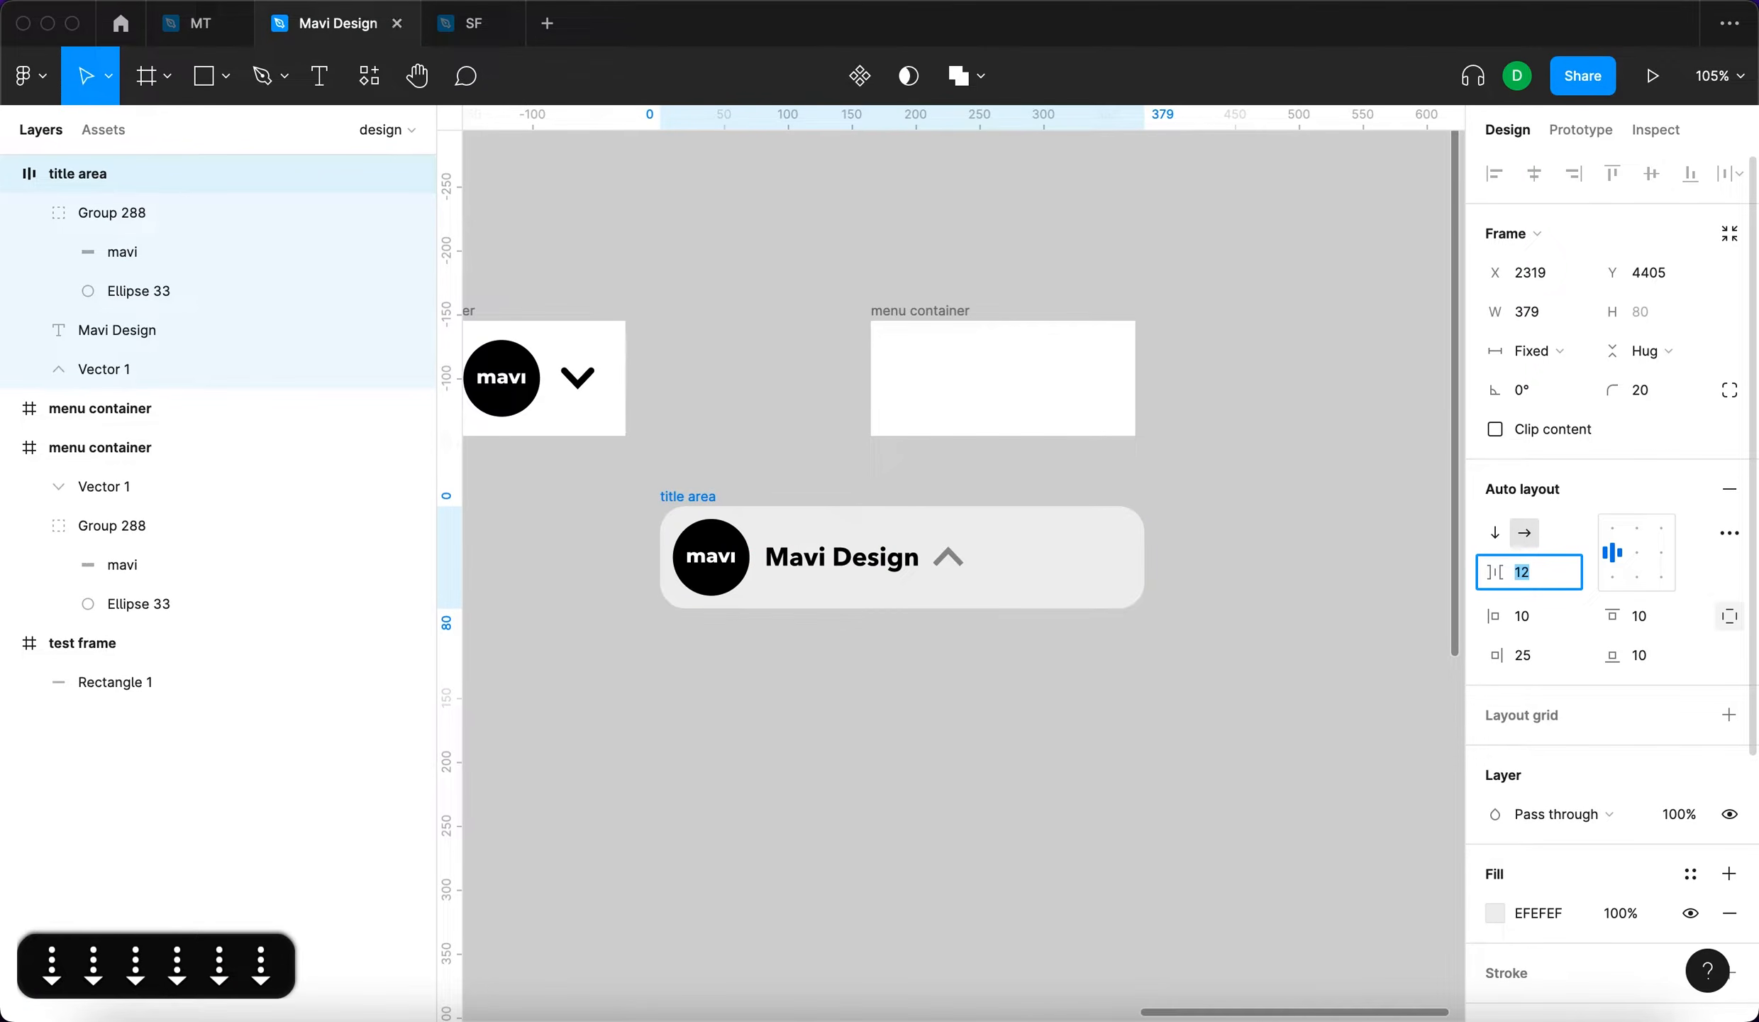
{"action": "key", "text": "Up"}
{"action": "key", "text": "Return"}
{"action": "left_click", "coordinate": [1220, 586]}
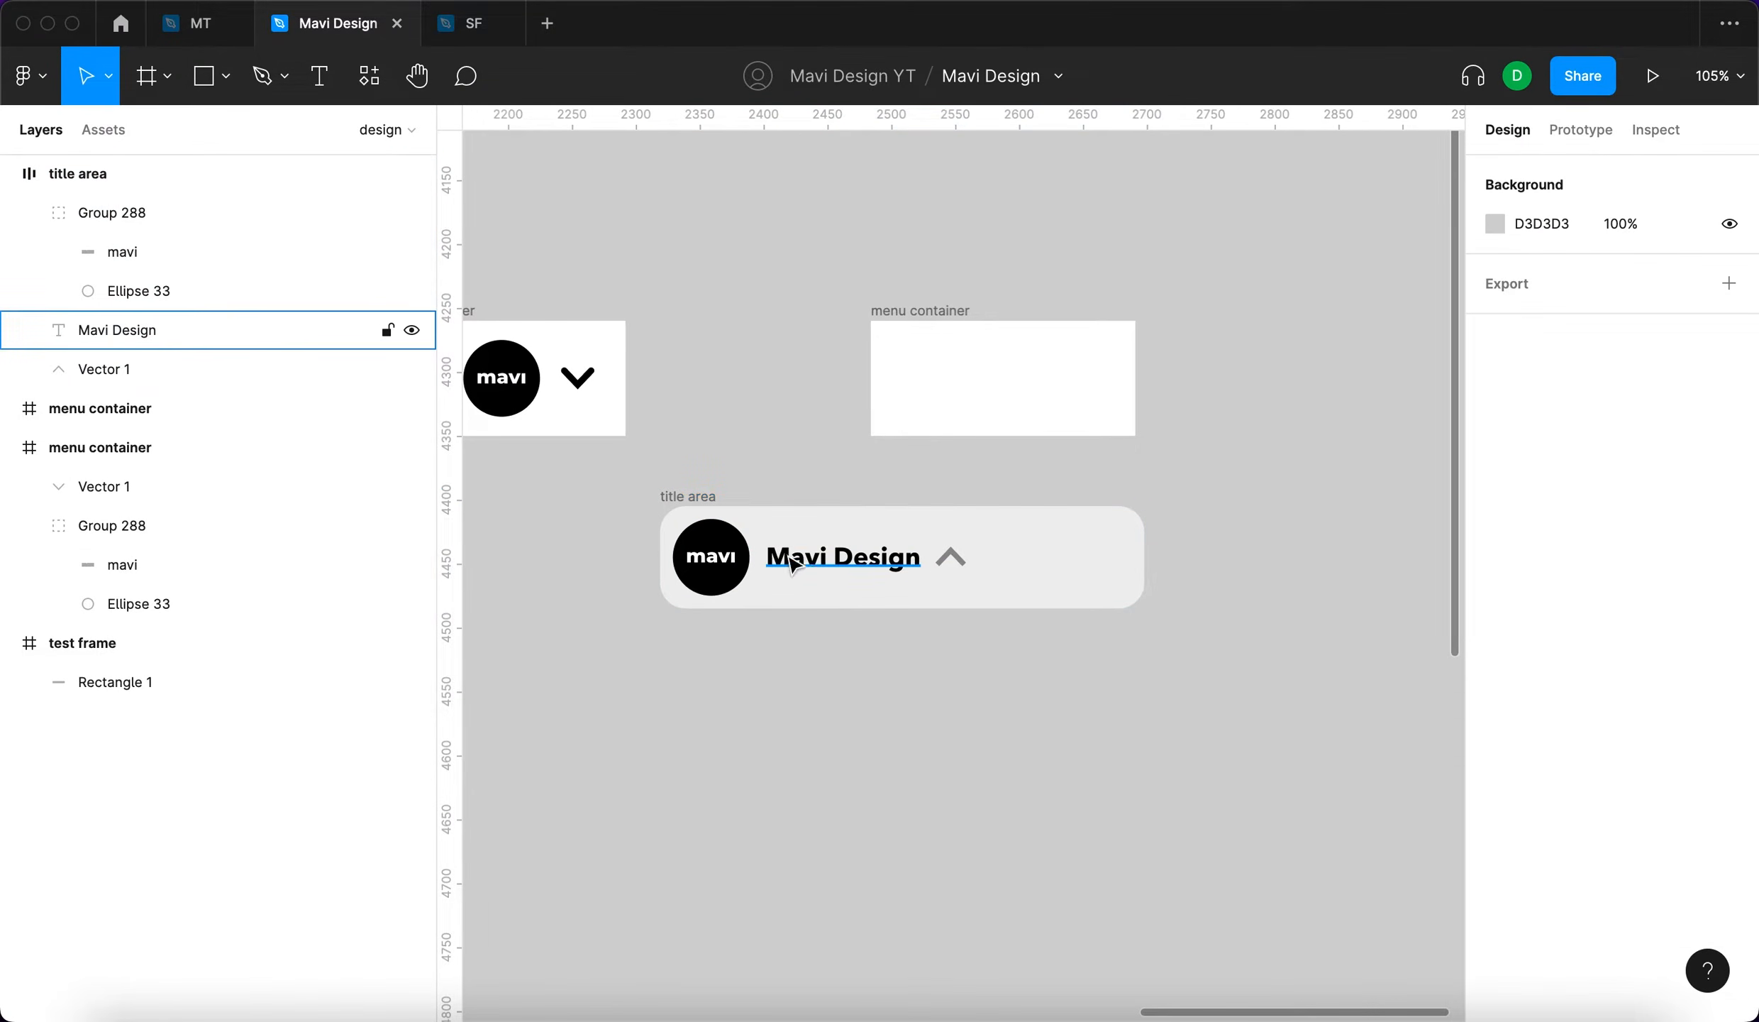
Rename the title area's chevron layer as "arrow" and give it absolute position within the auto layout
{"action": "left_click", "coordinate": [951, 557]}
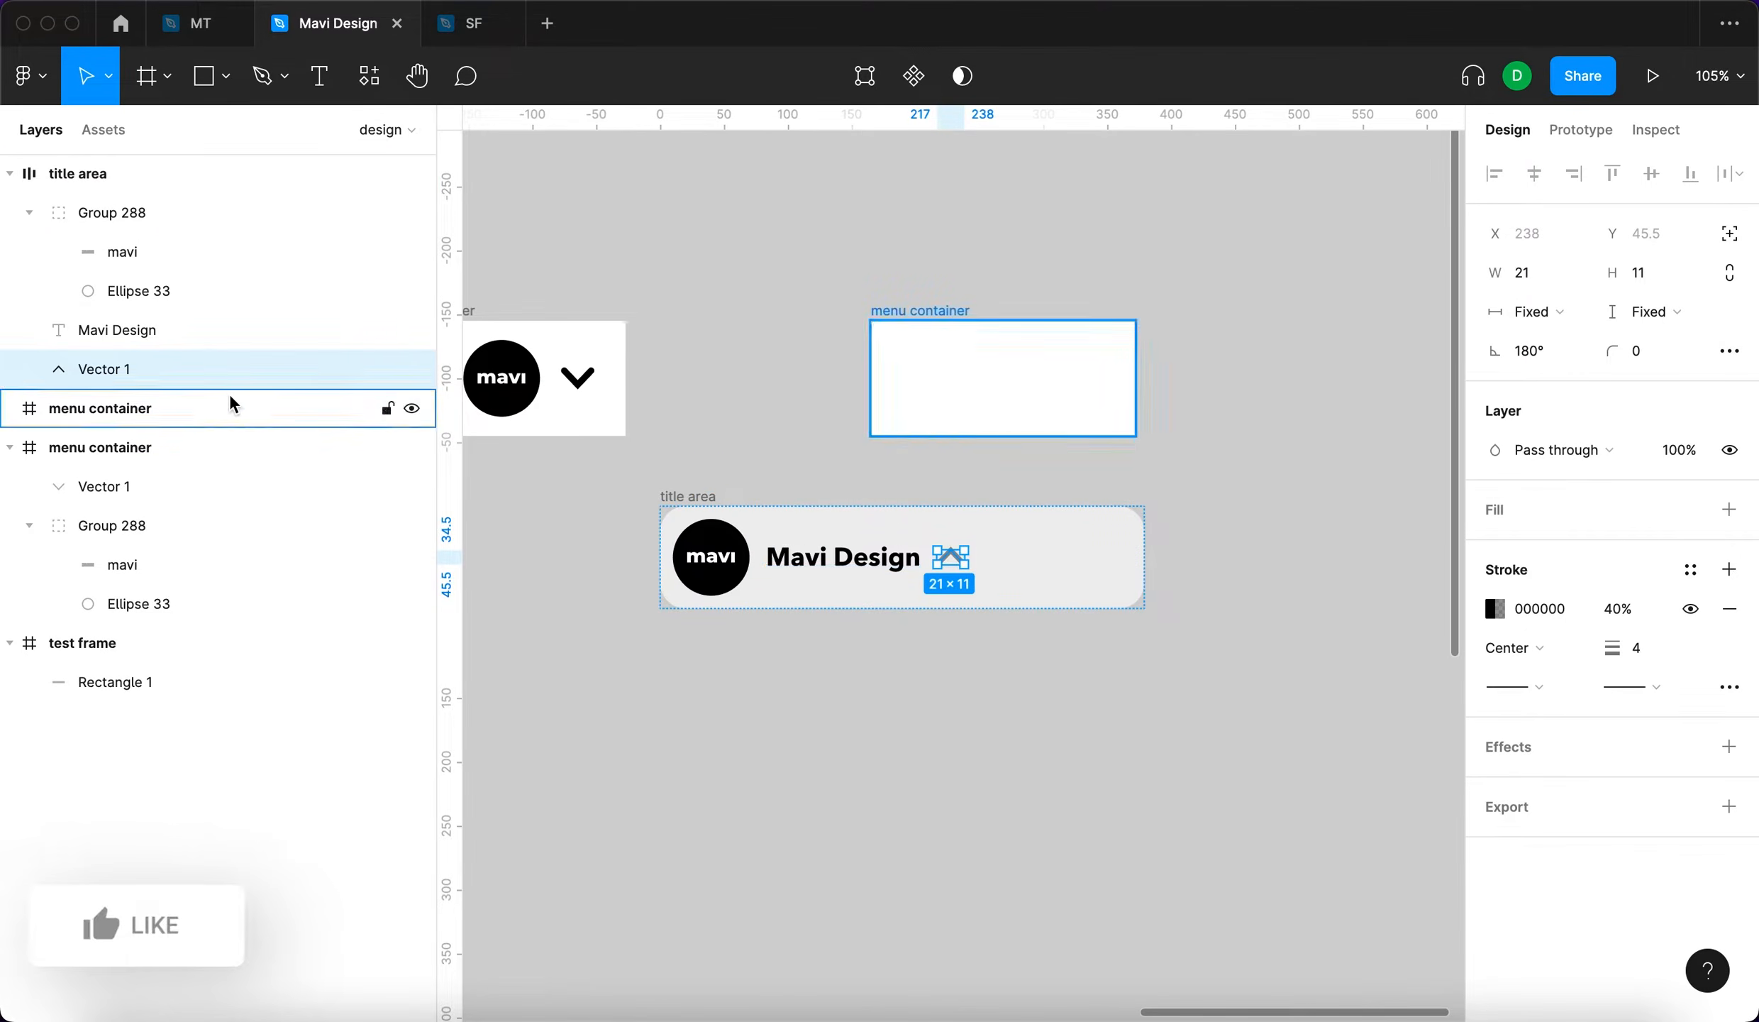
{"action": "double_click", "coordinate": [122, 369]}
{"action": "type", "text": "arrow"}
{"action": "key", "text": "Return"}
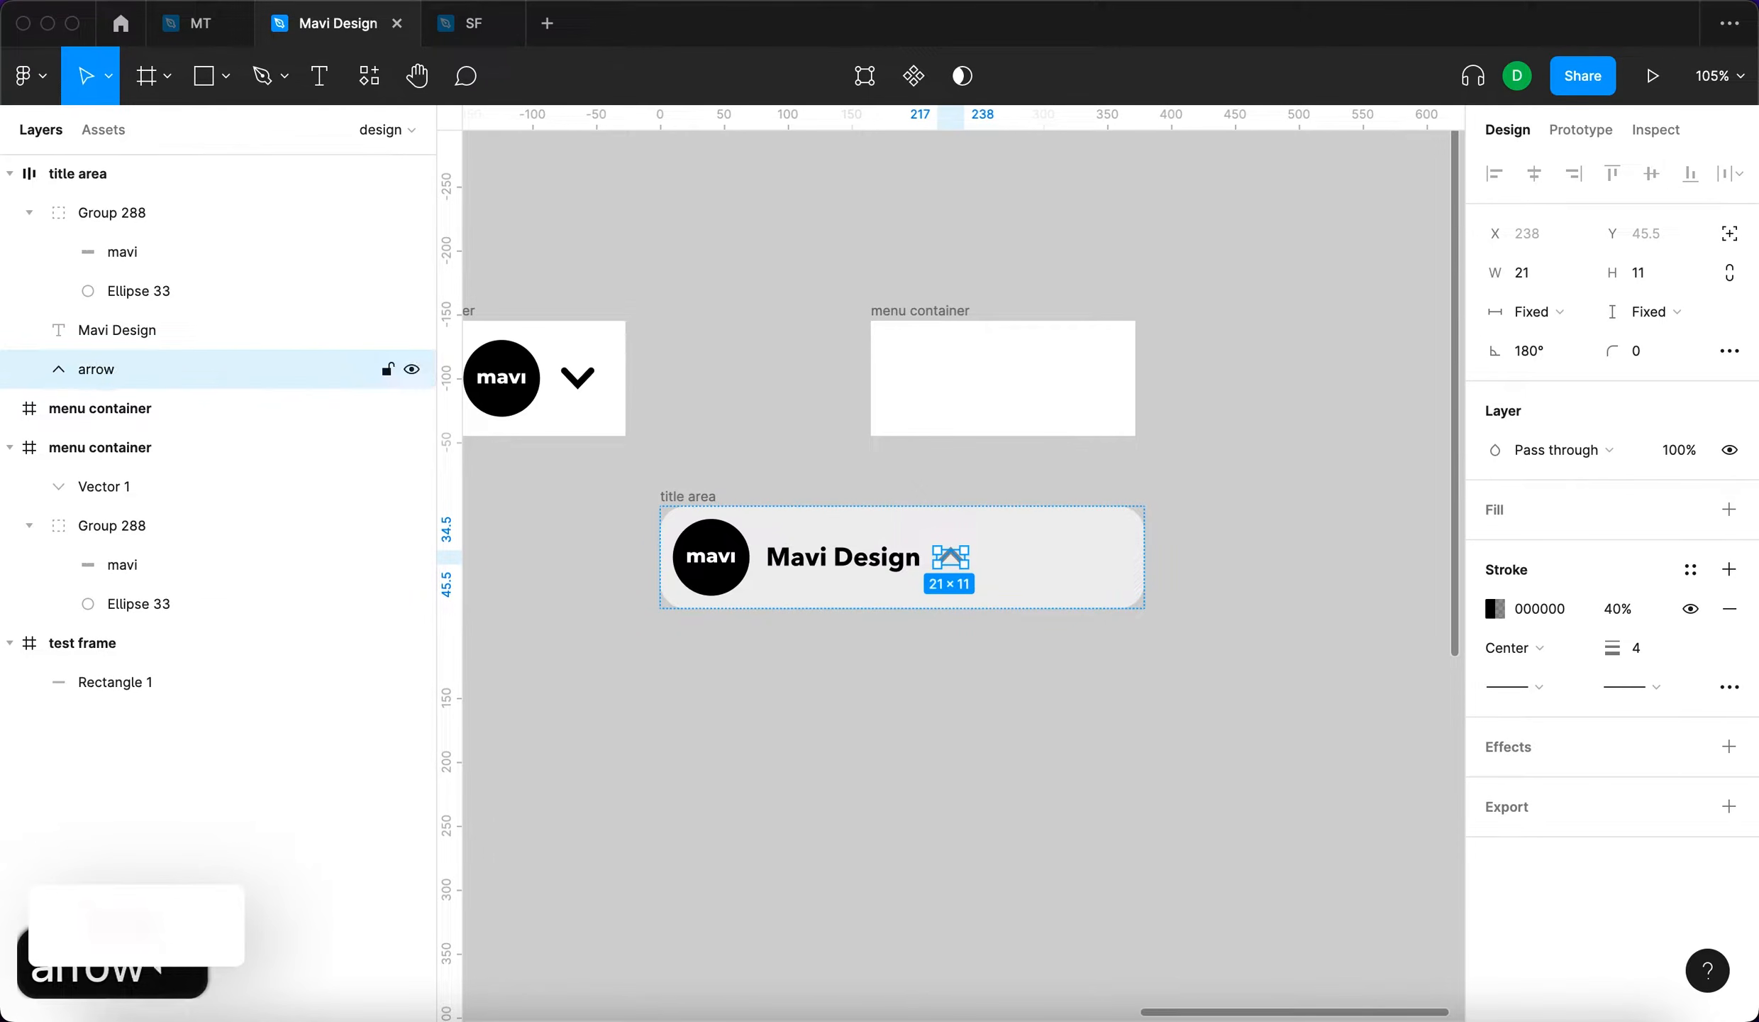
{"action": "left_click", "coordinate": [1729, 233]}
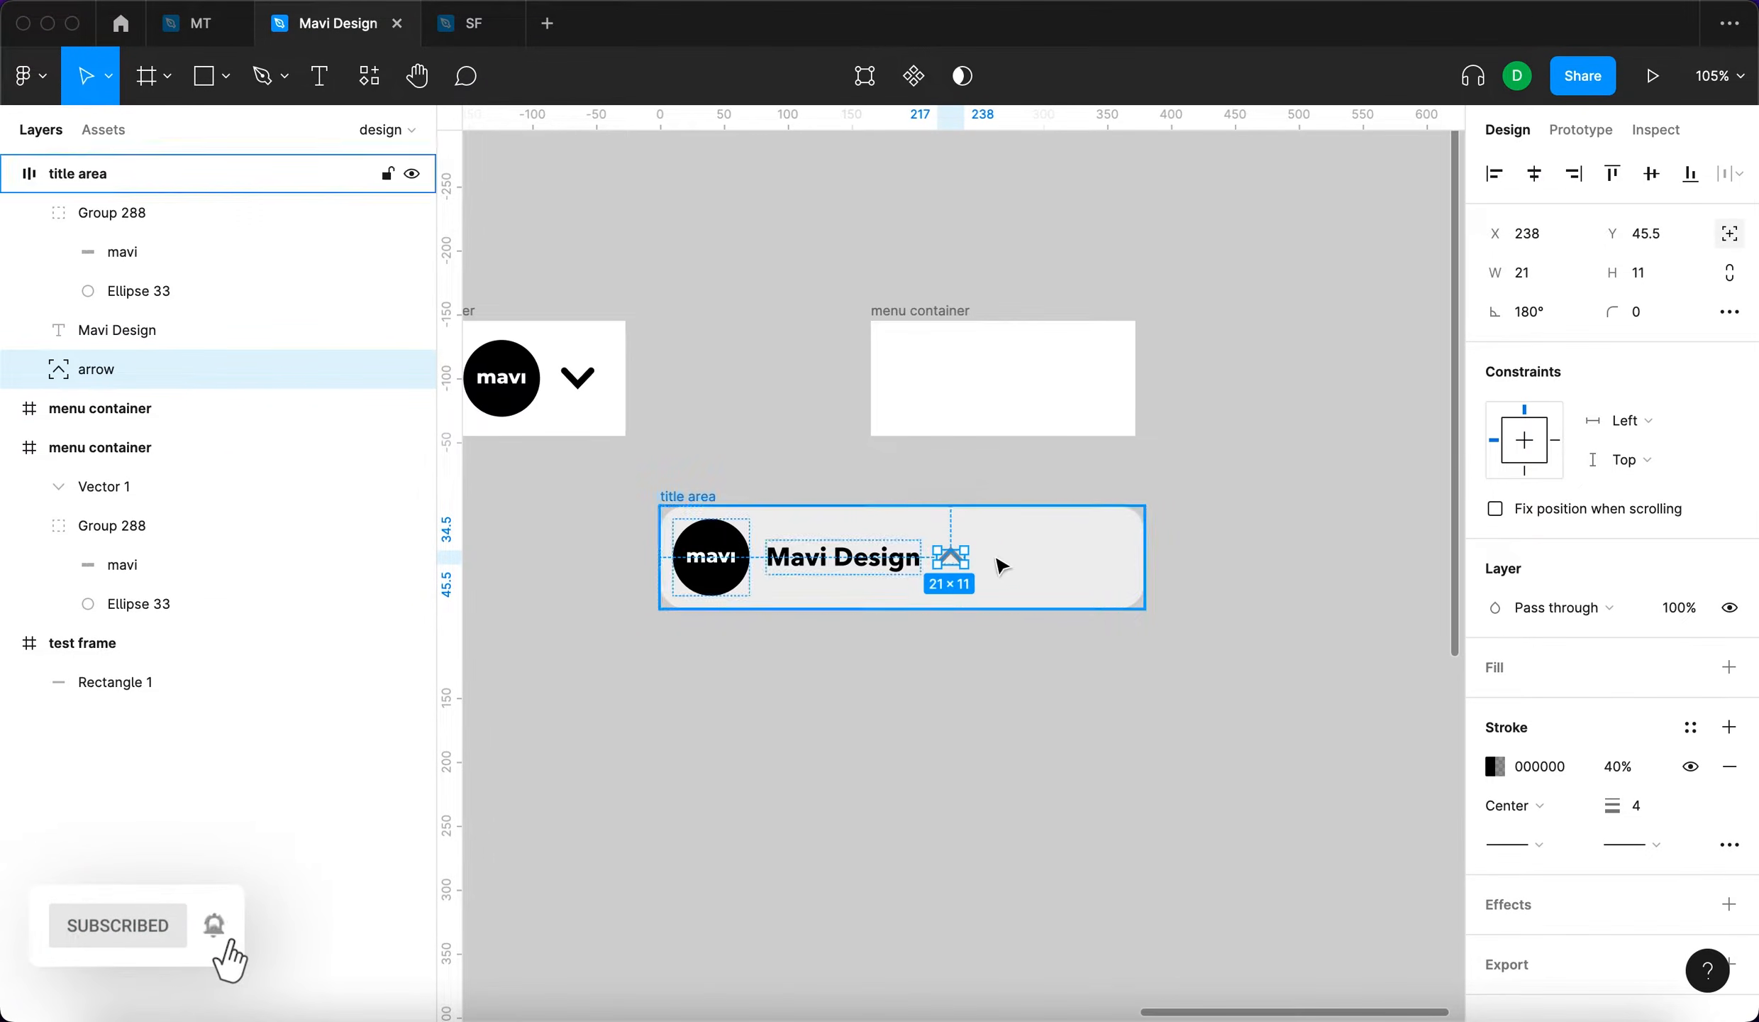
Align the arrow to the right edge of the title area, with right and center constraints
{"action": "left_click", "coordinate": [1573, 173]}
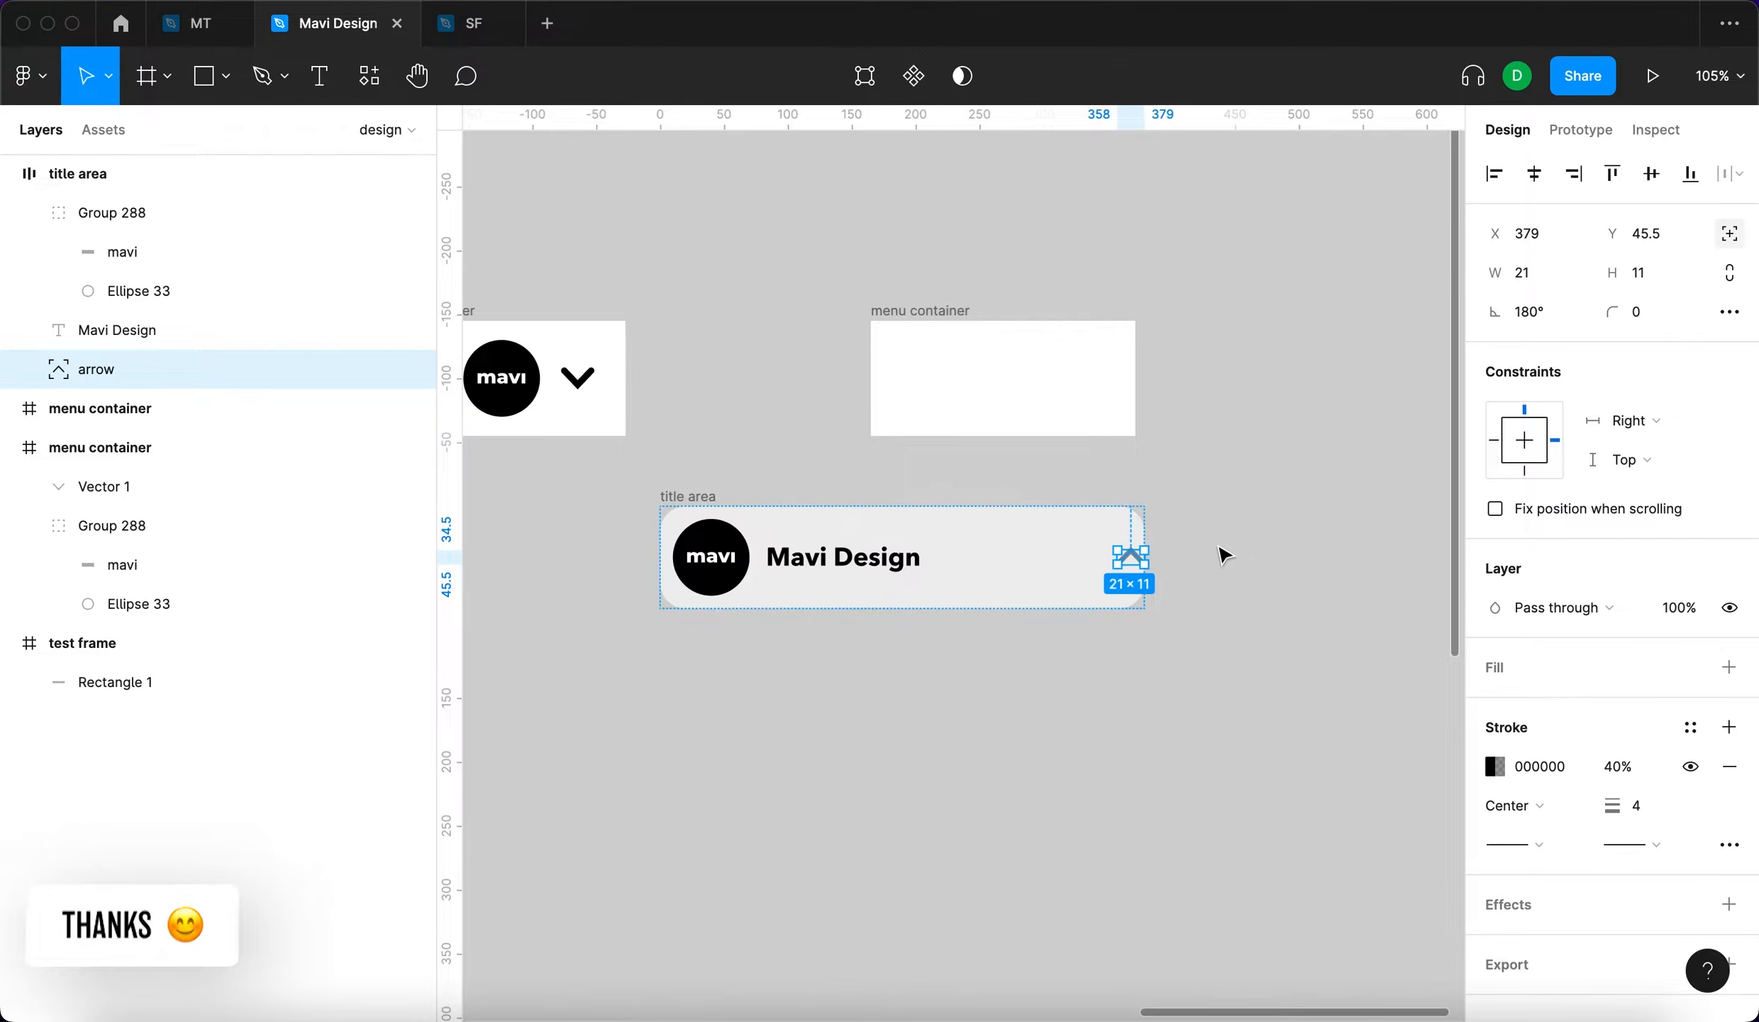
{"action": "left_click", "coordinate": [1626, 460]}
{"action": "left_click", "coordinate": [1636, 548]}
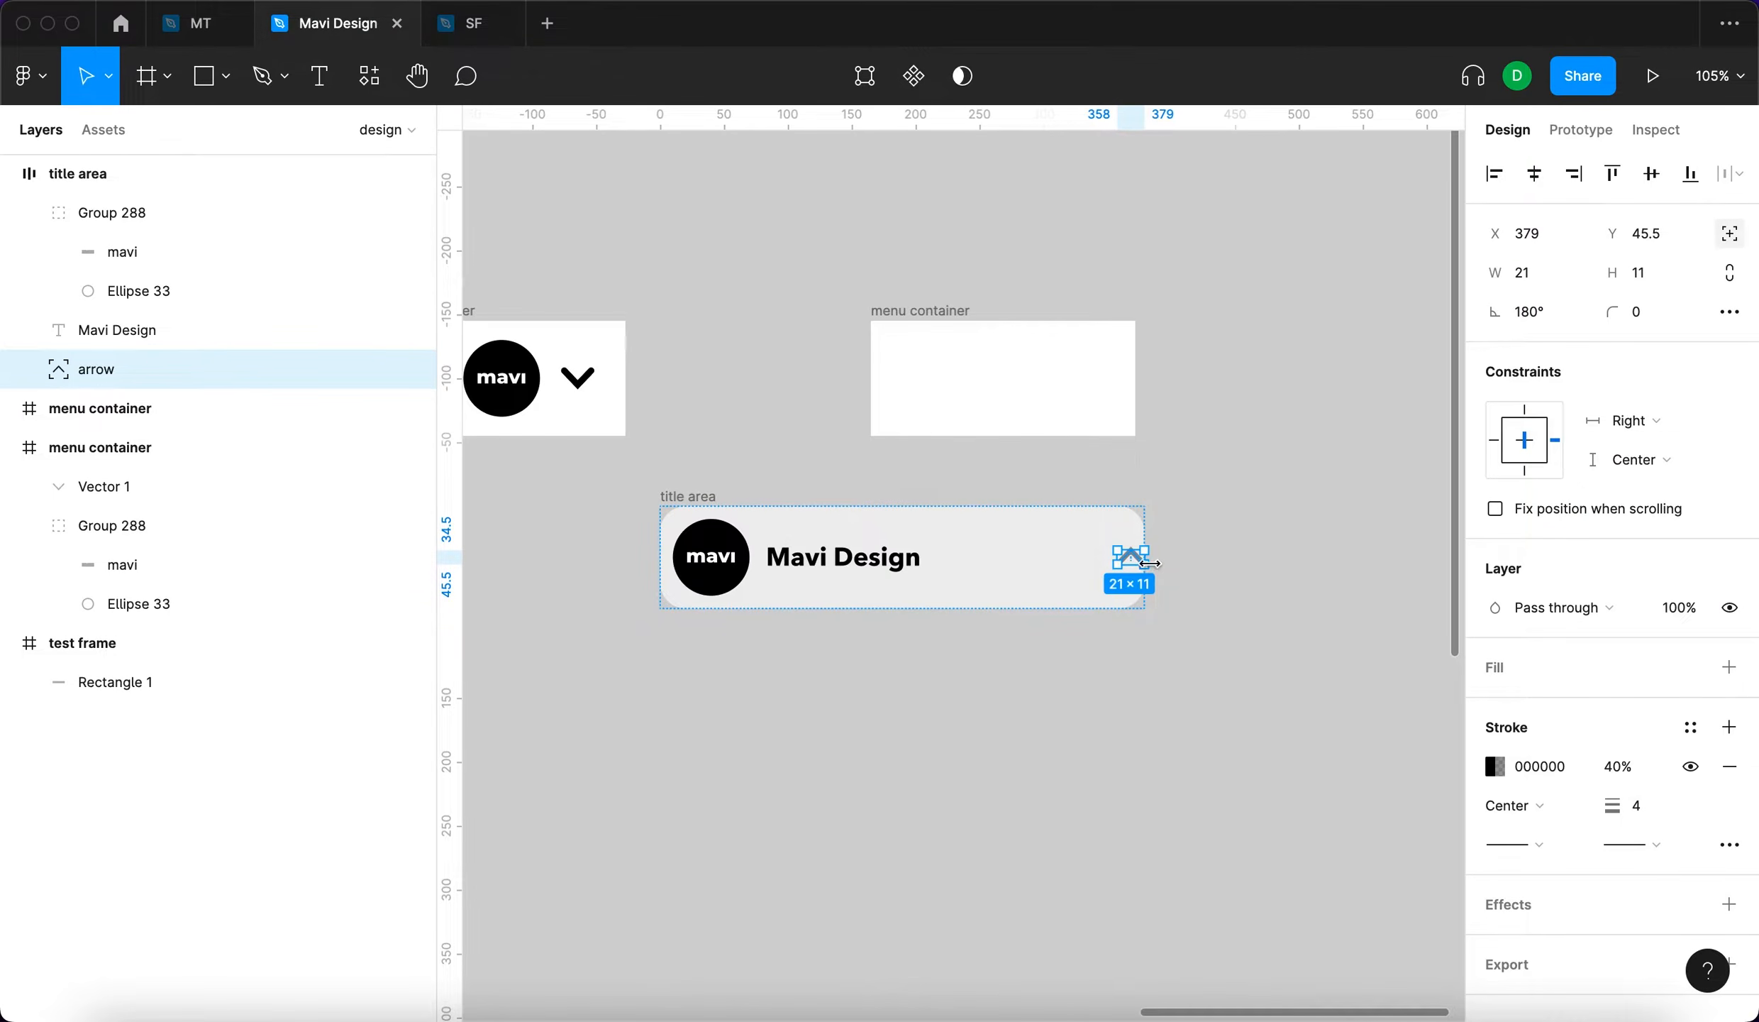
Move the arrow inward from the title area's right edge to X 352
{"action": "scroll", "coordinate": [1148, 566], "scroll_direction": "up", "scroll_amount": 3}
{"action": "key", "text": "shift+Left"}
{"action": "key", "text": "shift+Left"}
{"action": "key", "text": "shift+Left"}
{"action": "key", "text": "shift+Right"}
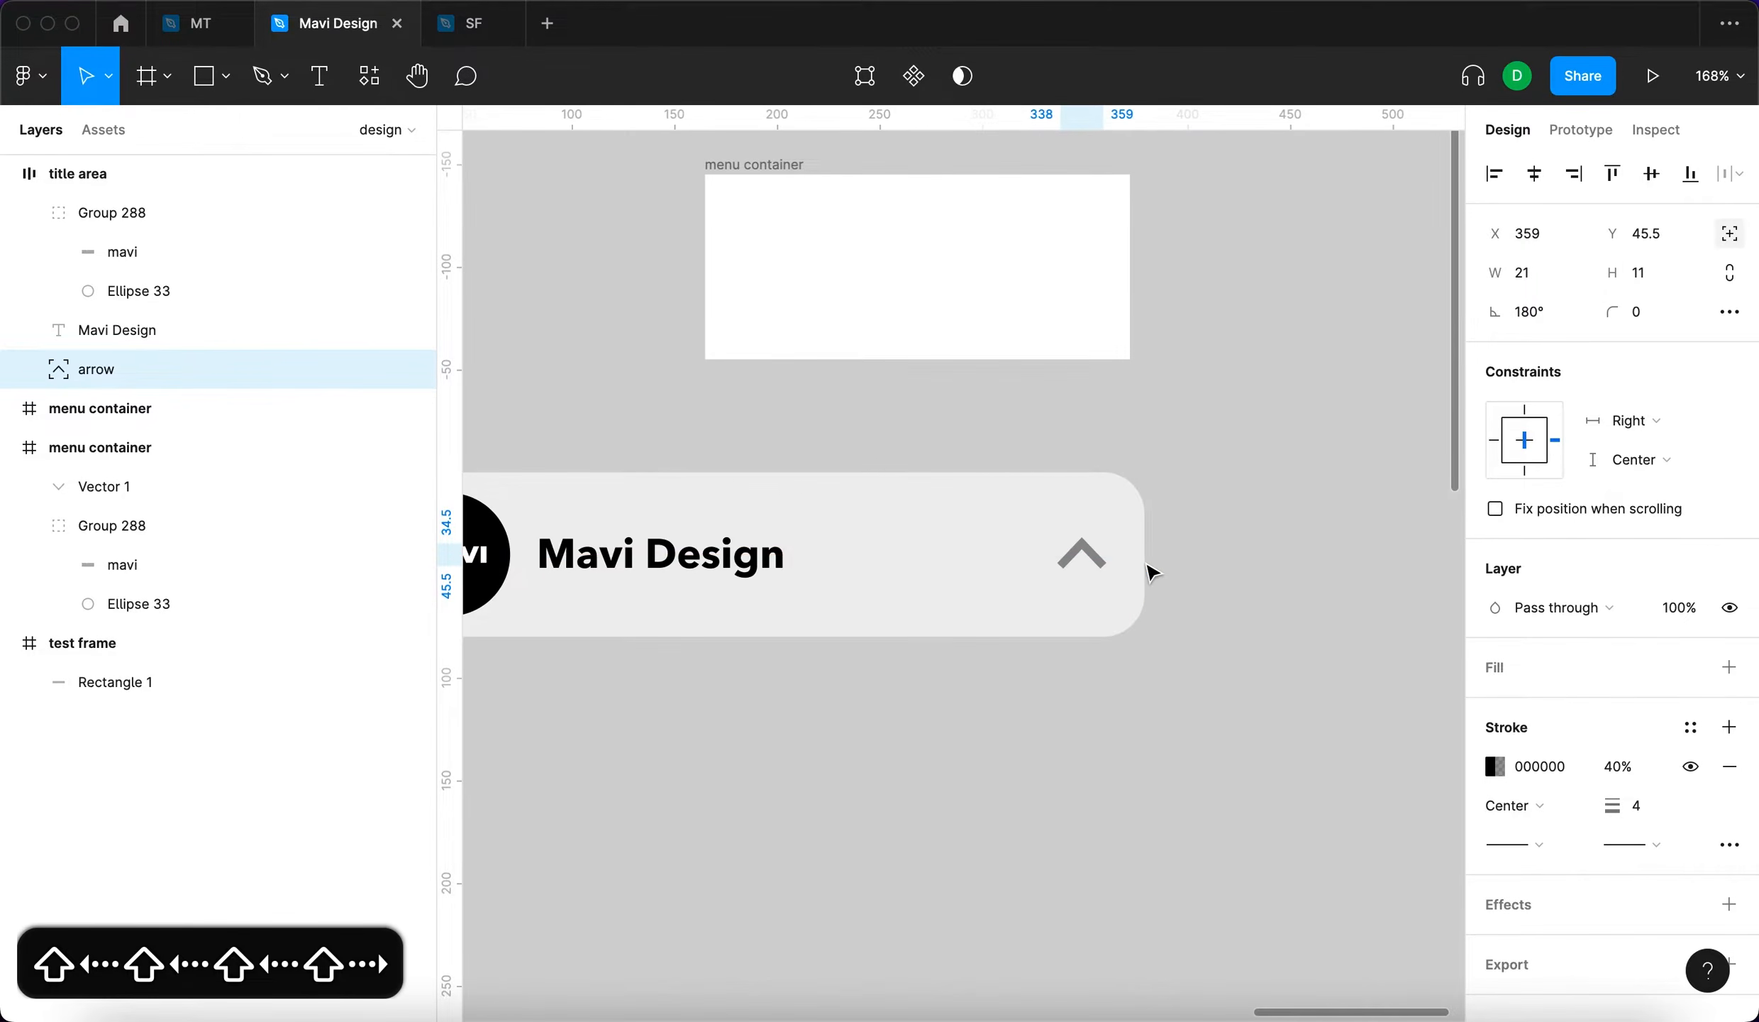
{"action": "key", "text": "shift+Left"}
{"action": "key", "text": "Right"}
{"action": "key", "text": "Right"}
{"action": "key", "text": "Right"}
{"action": "key", "text": "Escape"}
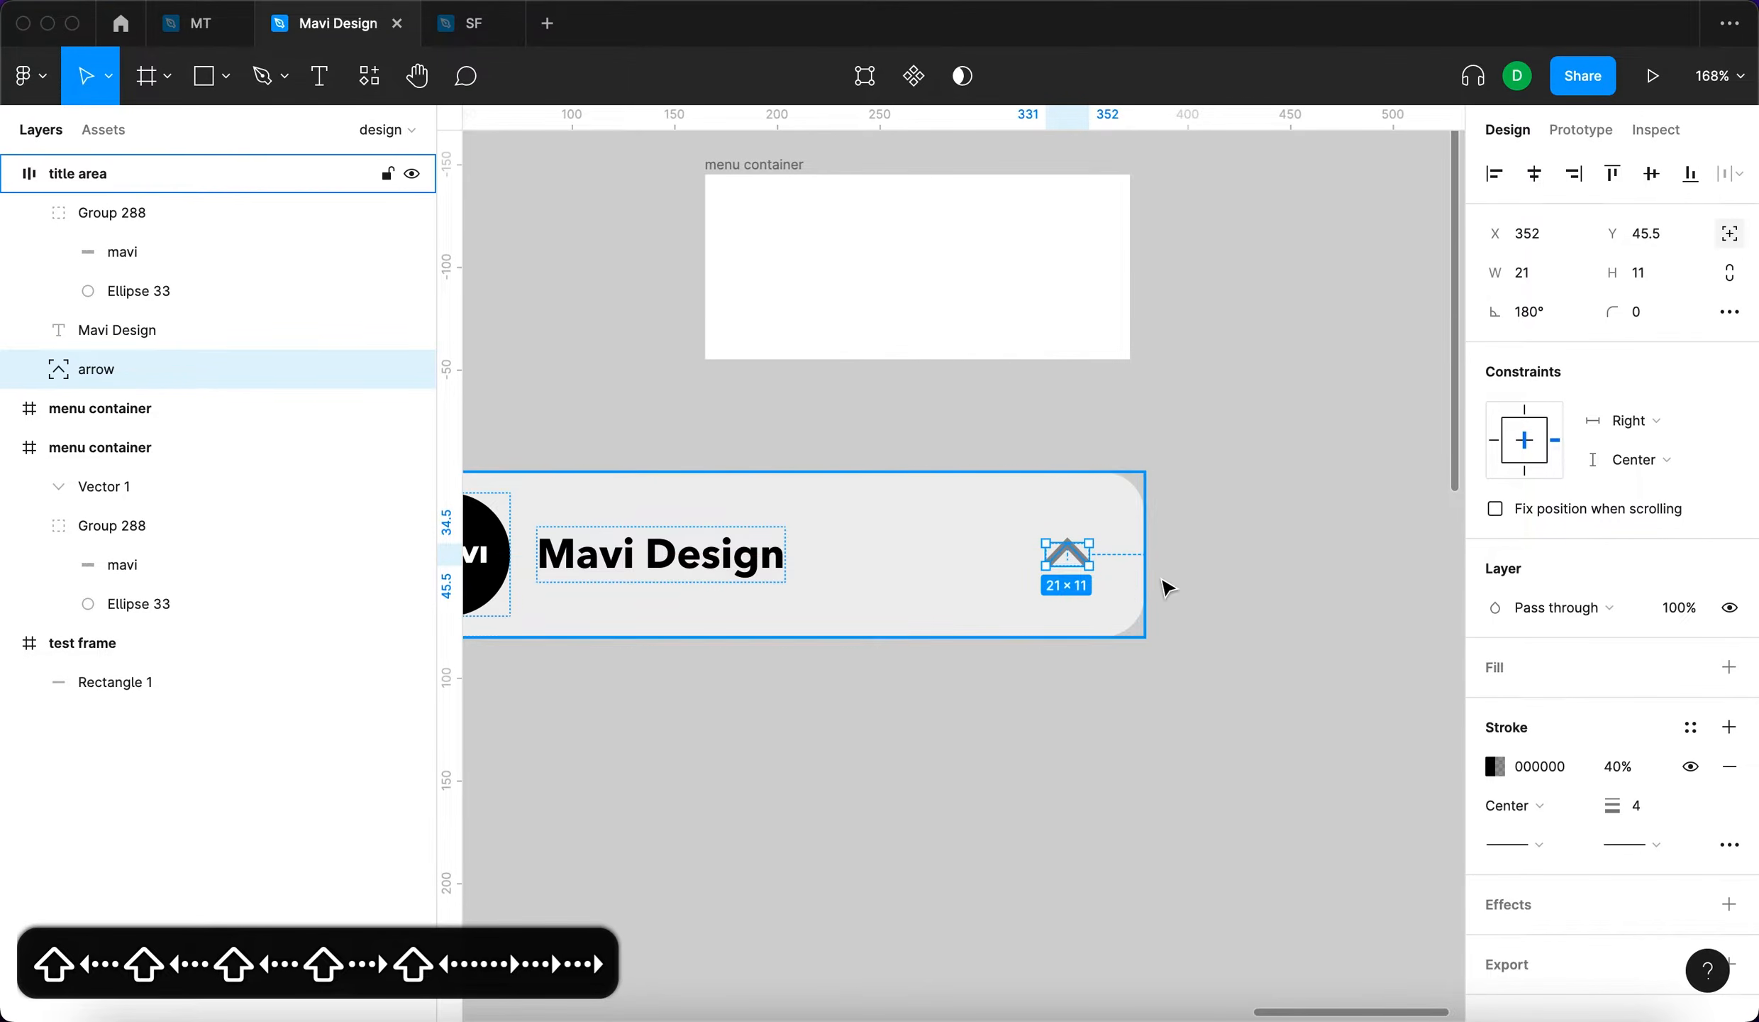
{"action": "key", "text": "Escape"}
{"action": "scroll", "coordinate": [1218, 589], "scroll_direction": "down", "scroll_amount": 5}
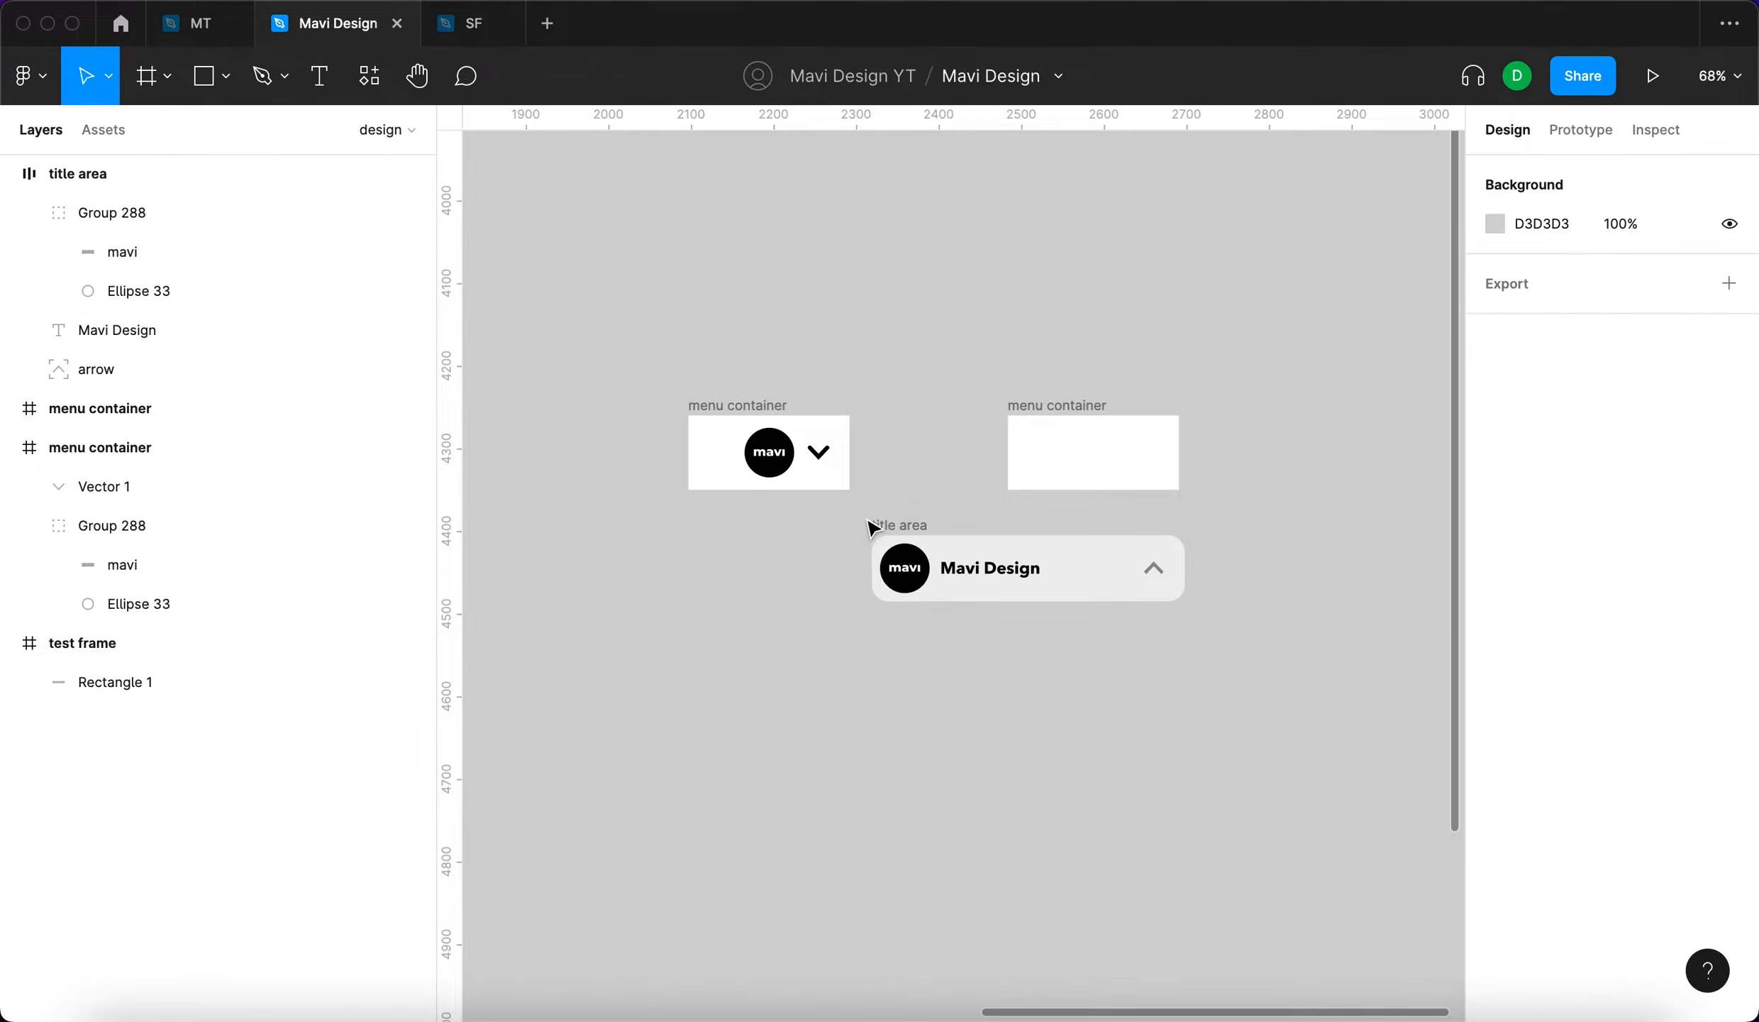
Narrow the title area frame to about 355 wide and shift it slightly right beneath the empty menu container
{"action": "left_click", "coordinate": [871, 528]}
{"action": "left_click", "coordinate": [141, 374]}
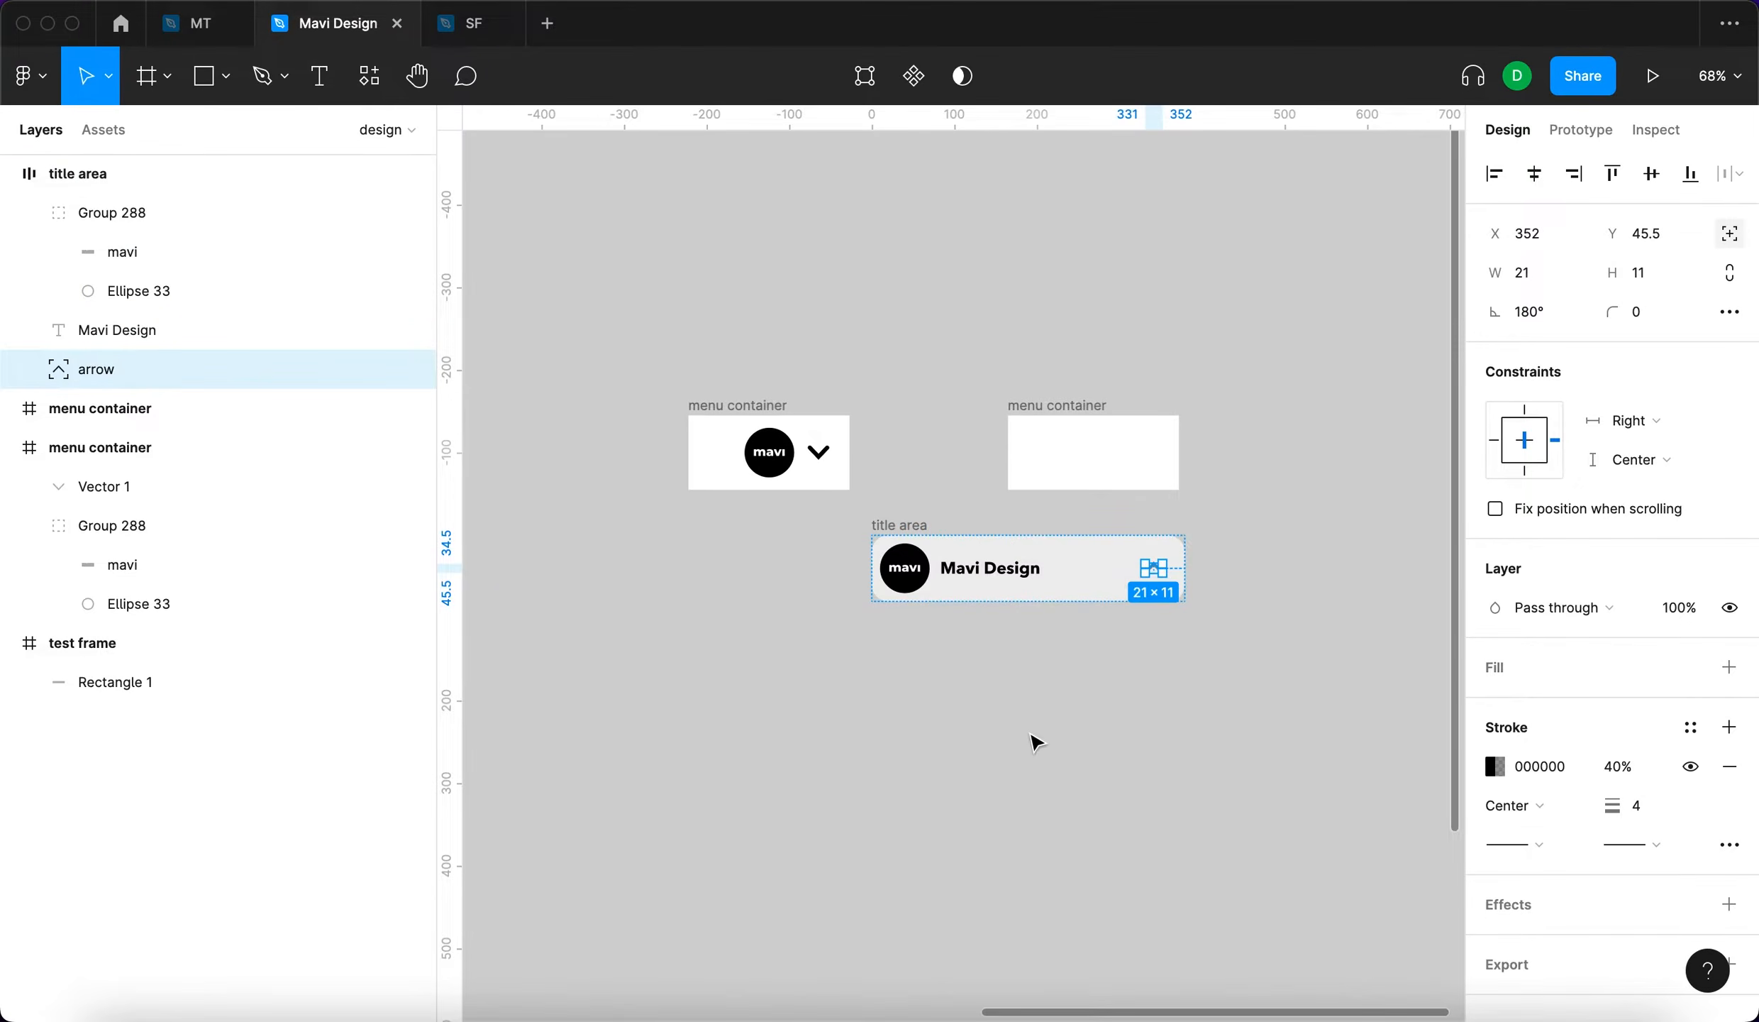
{"action": "left_click", "coordinate": [1042, 718]}
{"action": "left_click", "coordinate": [875, 547]}
{"action": "left_click_drag", "start_coordinate": [1001, 566], "coordinate": [892, 568]}
{"action": "left_click", "coordinate": [1229, 651]}
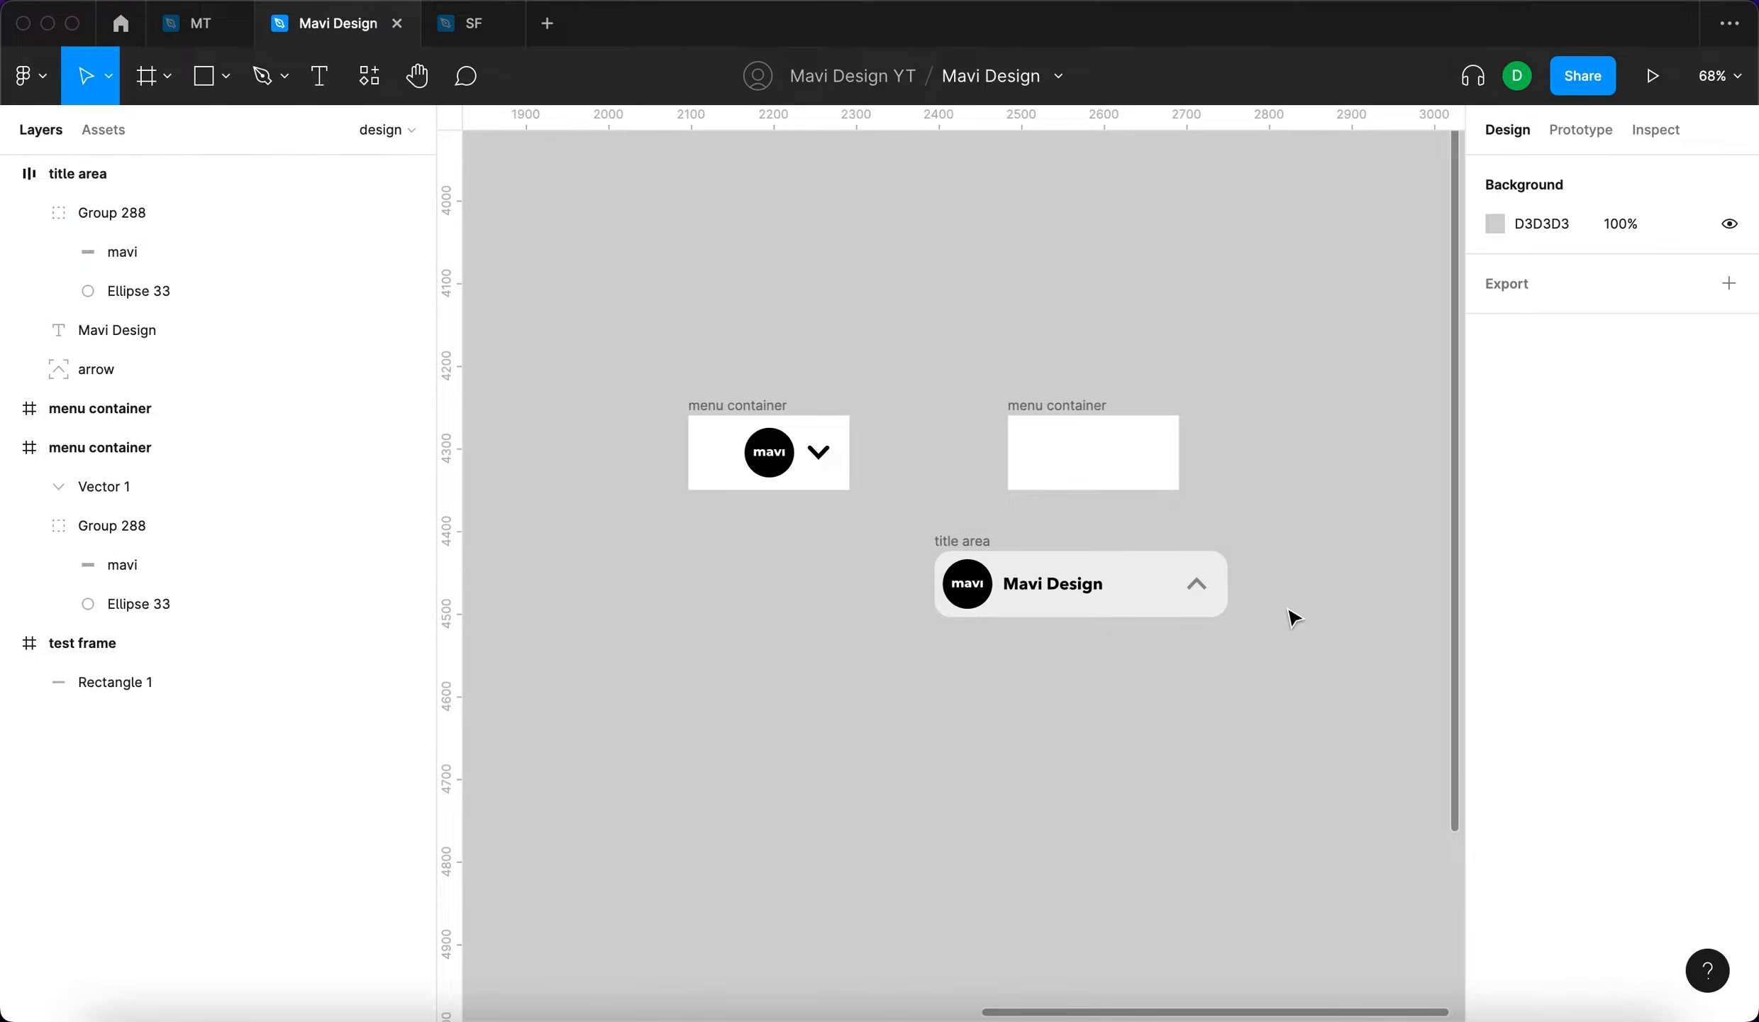
Duplicate the title area's "Mavi Design" text onto the canvas below the frame
{"action": "scroll", "coordinate": [1292, 617], "scroll_direction": "down", "scroll_amount": 2}
{"action": "scroll", "coordinate": [1292, 617], "scroll_direction": "right", "scroll_amount": 2}
{"action": "scroll", "coordinate": [1017, 538], "scroll_direction": "up", "scroll_amount": 5}
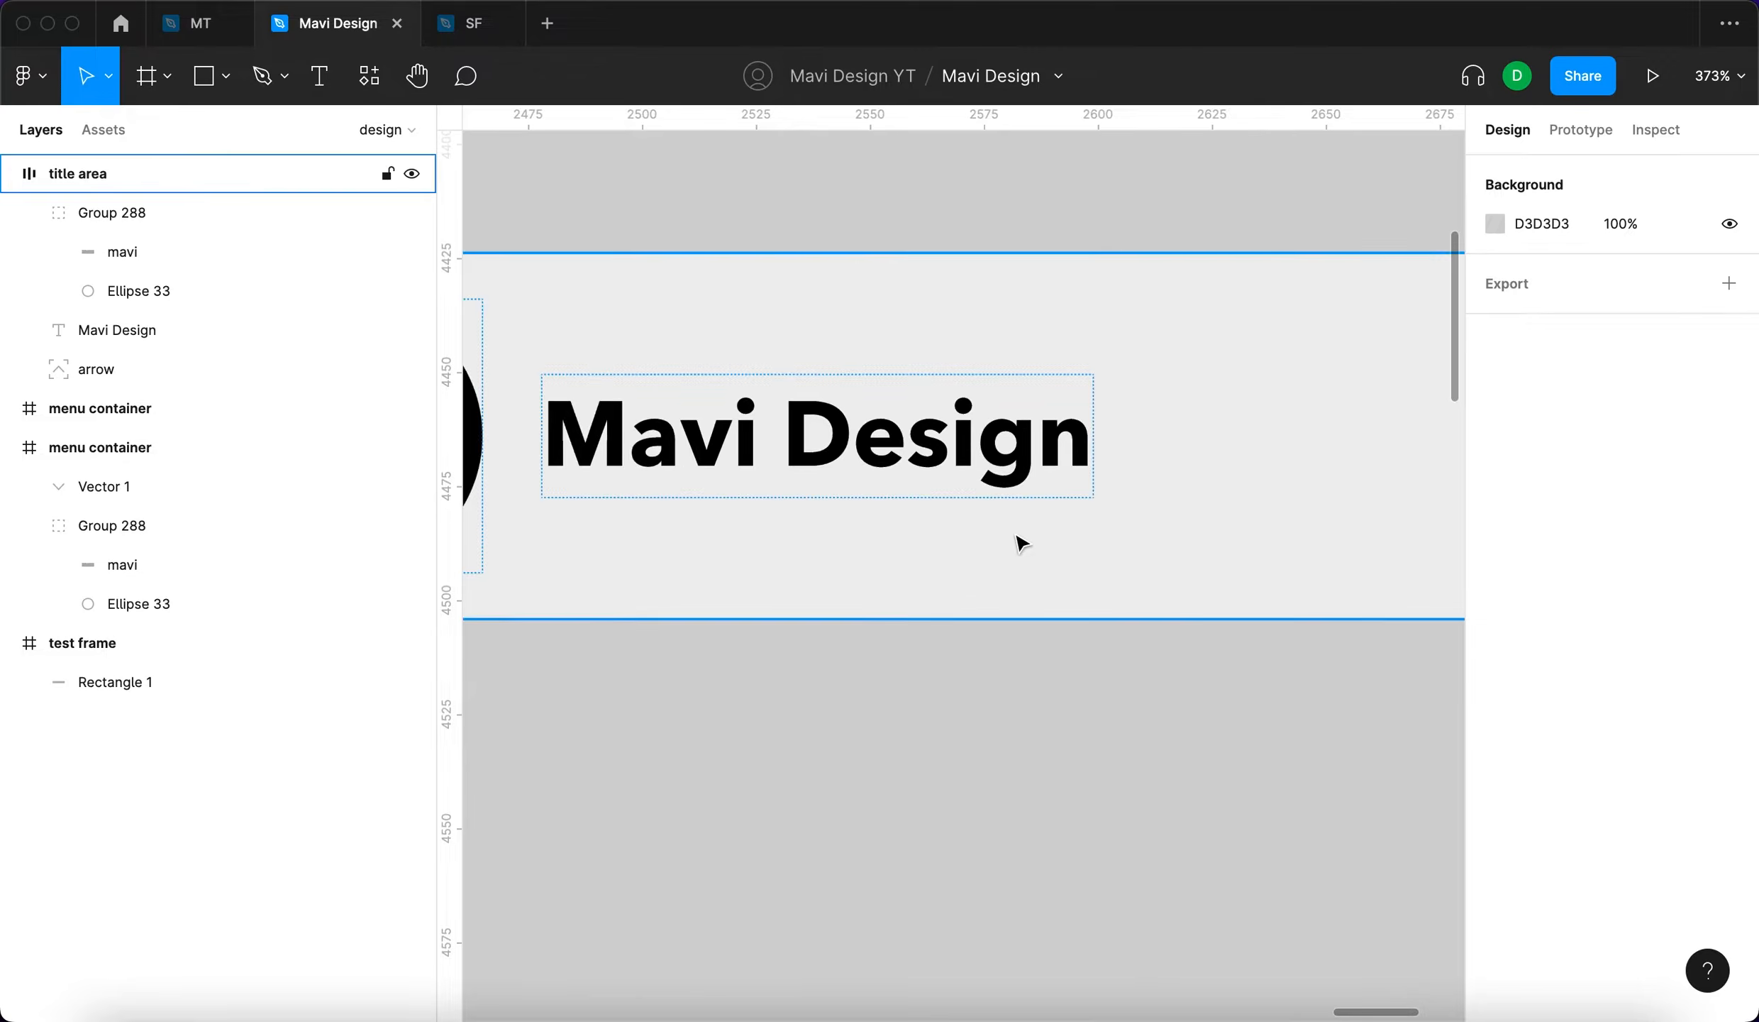
{"action": "scroll", "coordinate": [1017, 538], "scroll_direction": "down", "scroll_amount": 3}
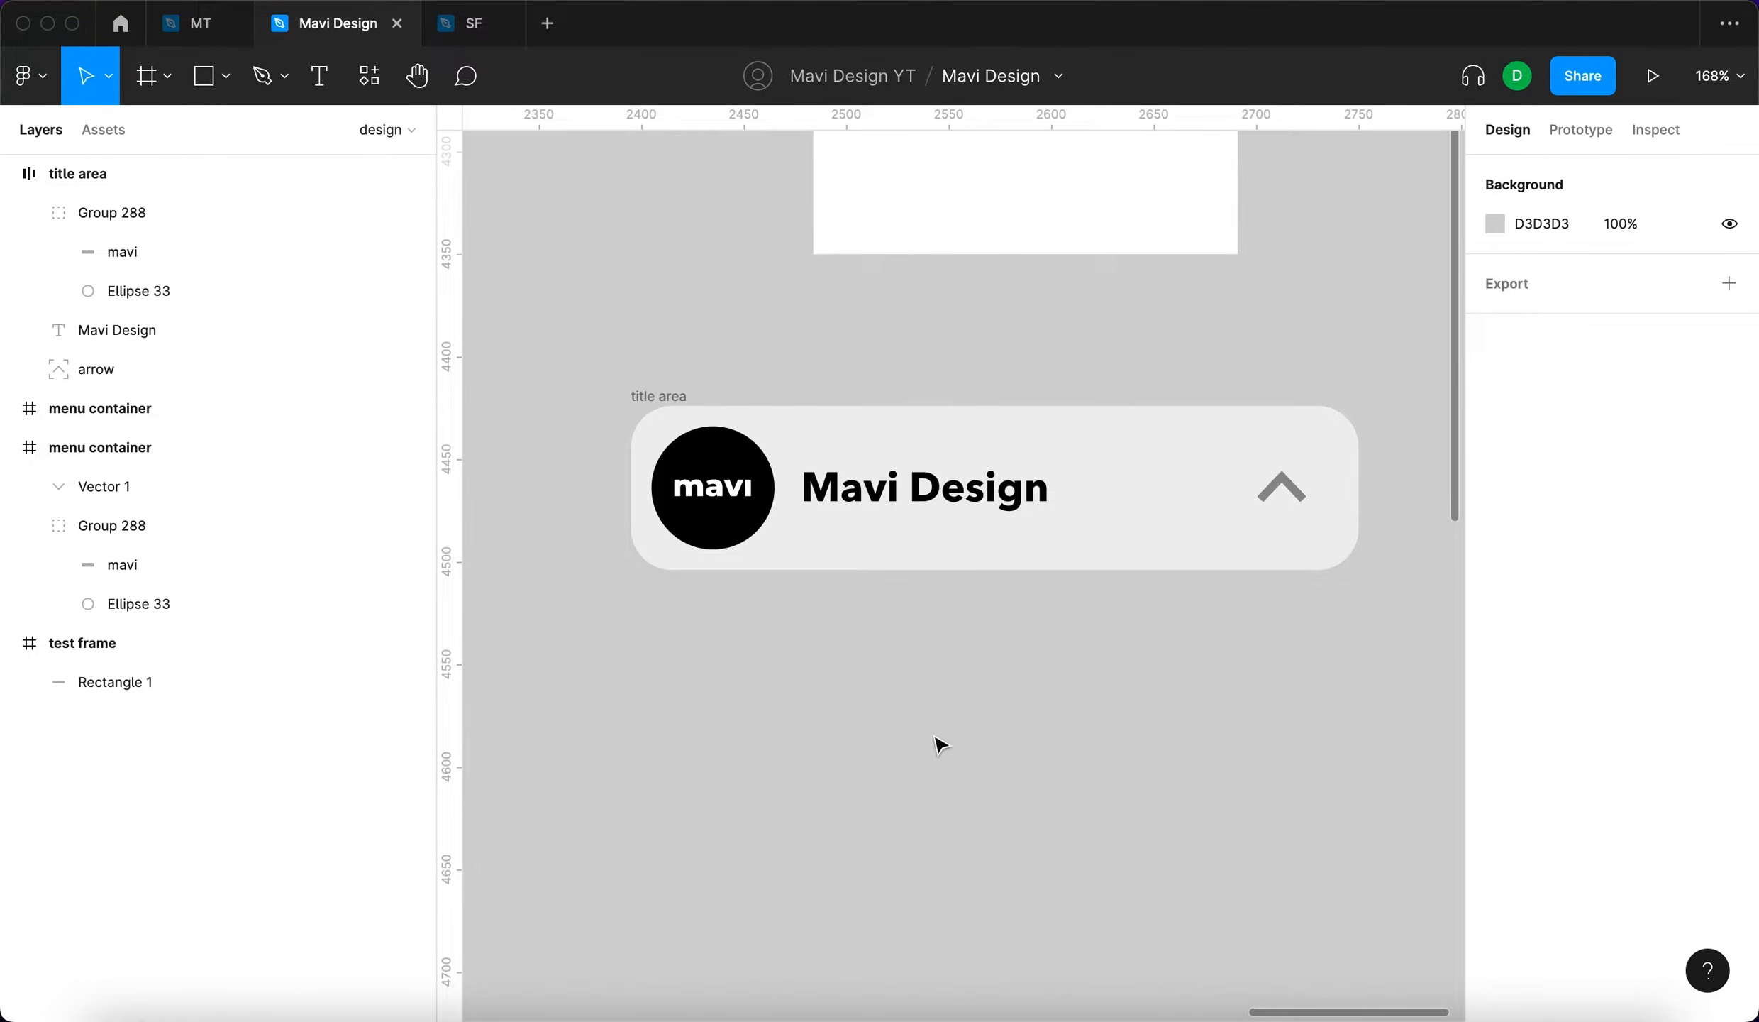
{"action": "scroll", "coordinate": [1079, 759], "scroll_direction": "down", "scroll_amount": 3}
{"action": "left_click", "coordinate": [1010, 581]}
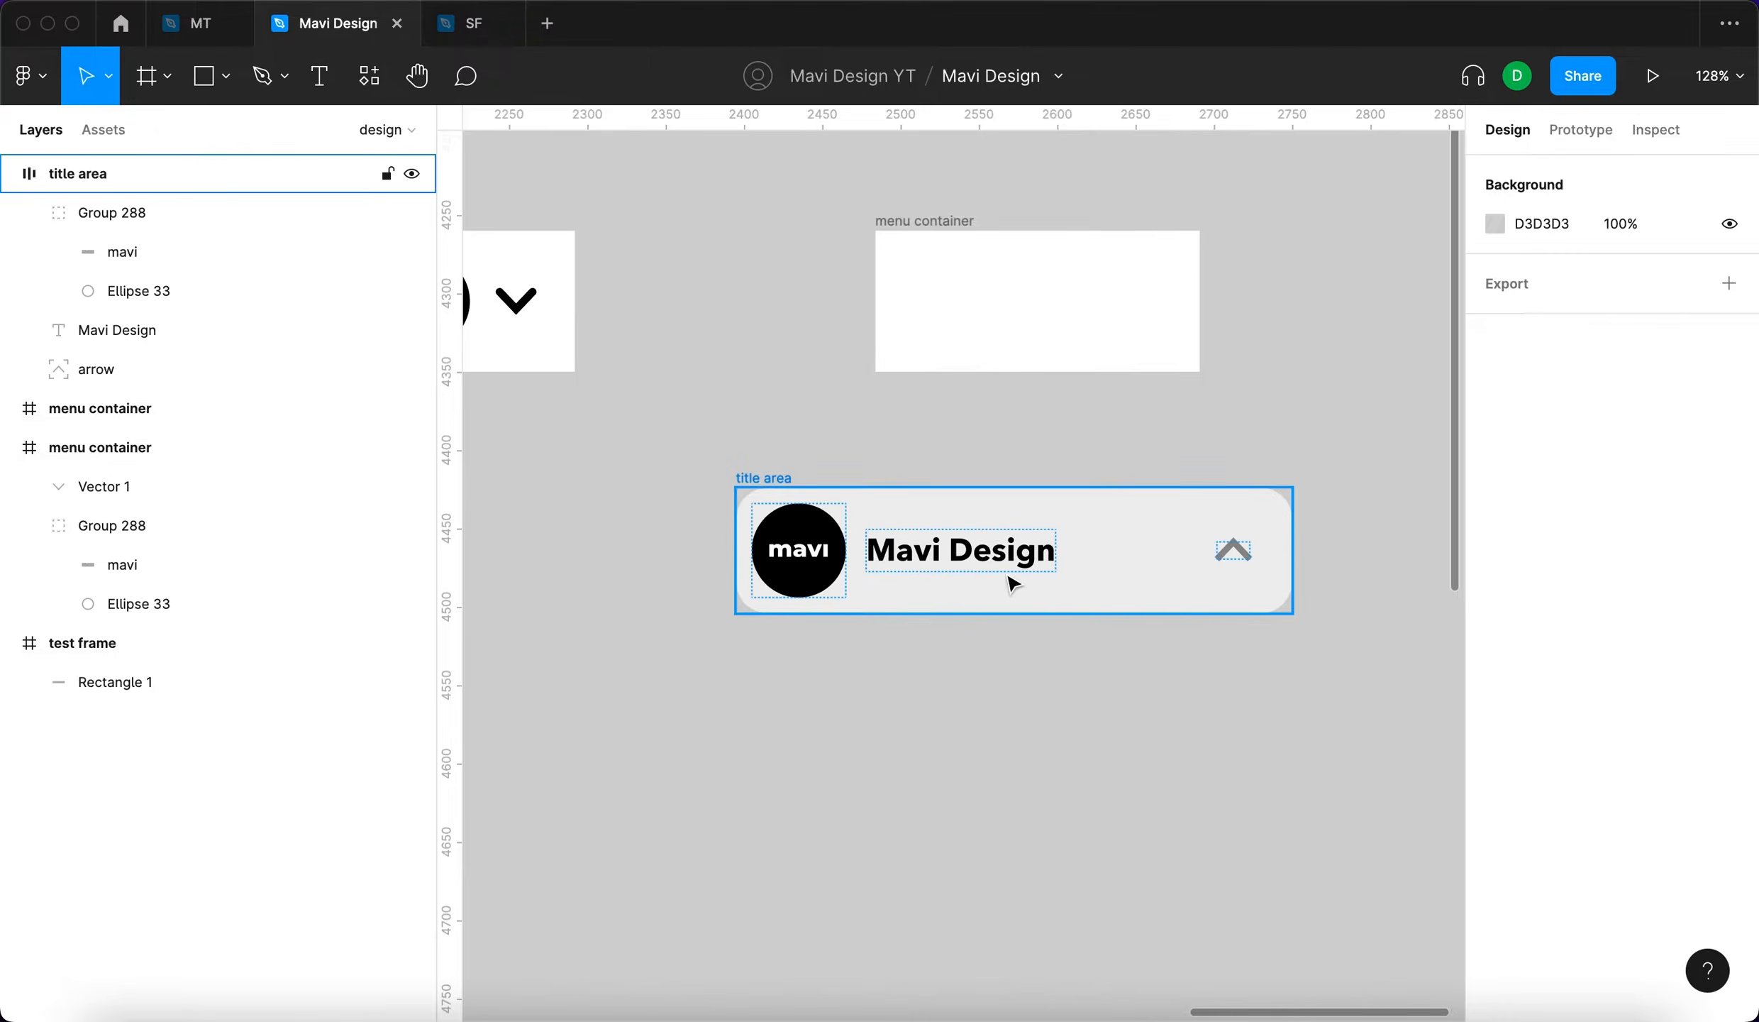
{"action": "left_click", "coordinate": [1024, 560]}
{"action": "left_click_drag", "start_coordinate": [1029, 685], "coordinate": [1029, 737]}
Set the duplicated text's weight to Demi Bold and change its wording to "Option 1"
{"action": "left_click", "coordinate": [1574, 548]}
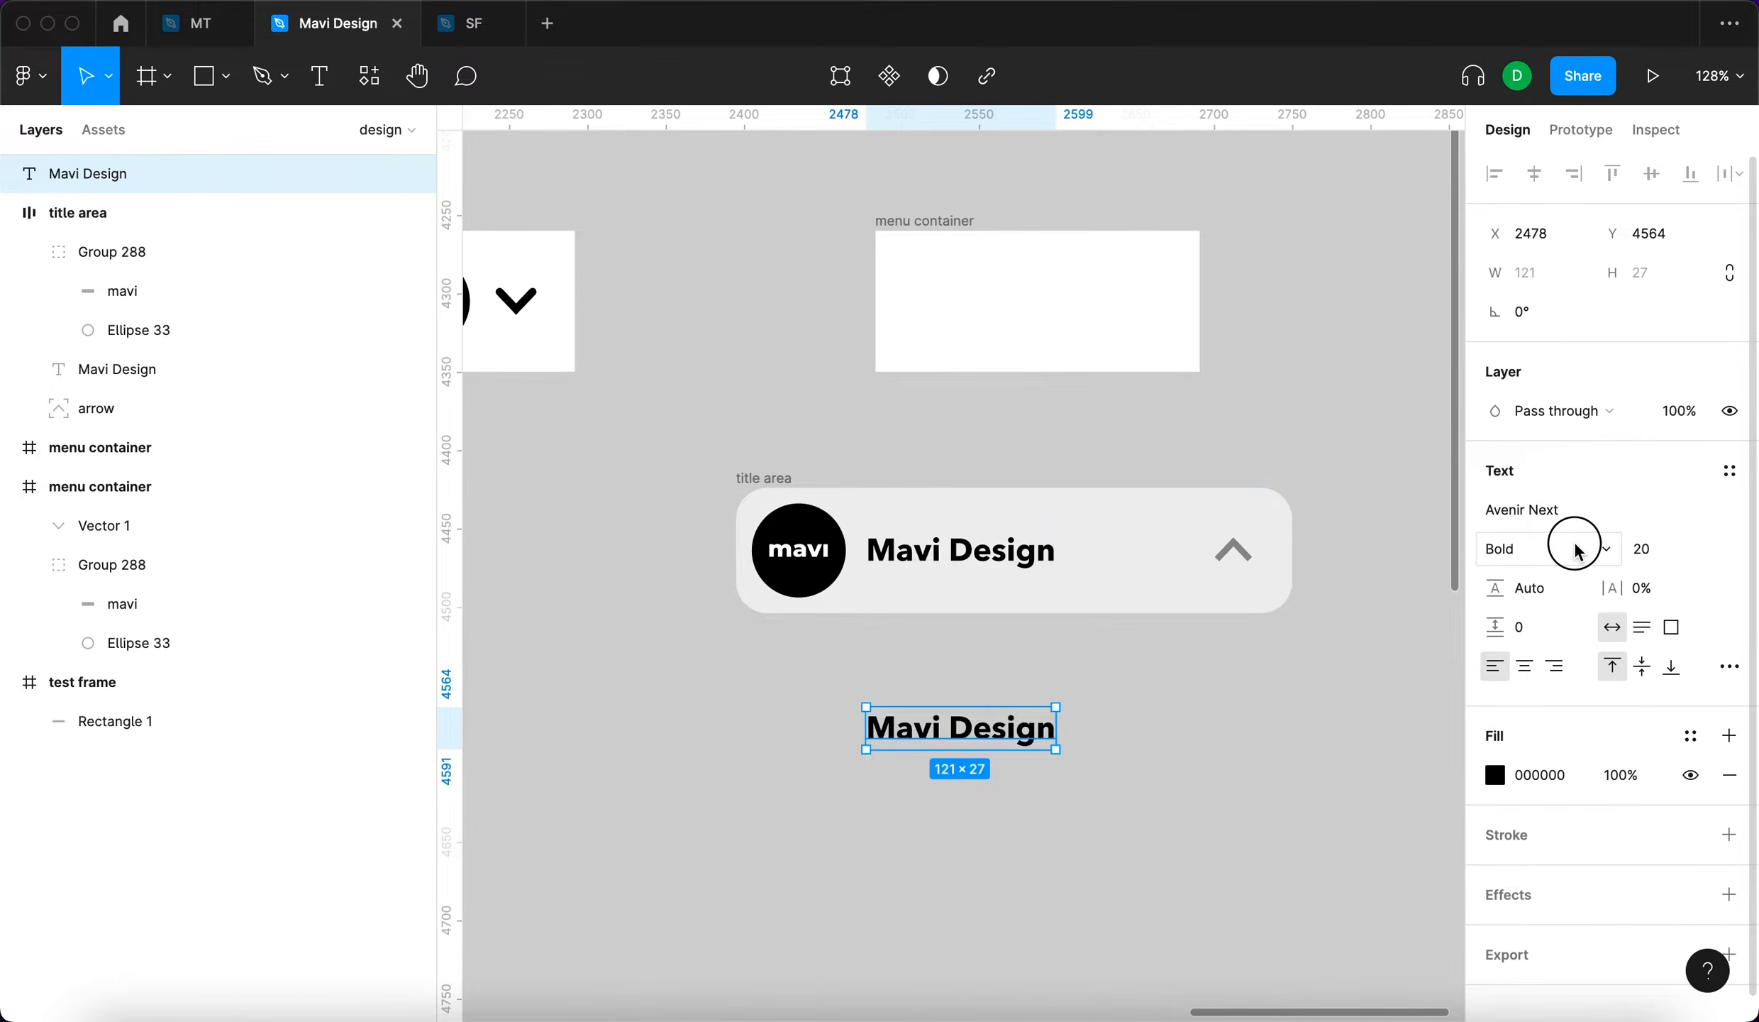
{"action": "left_click", "coordinate": [1477, 521]}
{"action": "key", "text": "Return"}
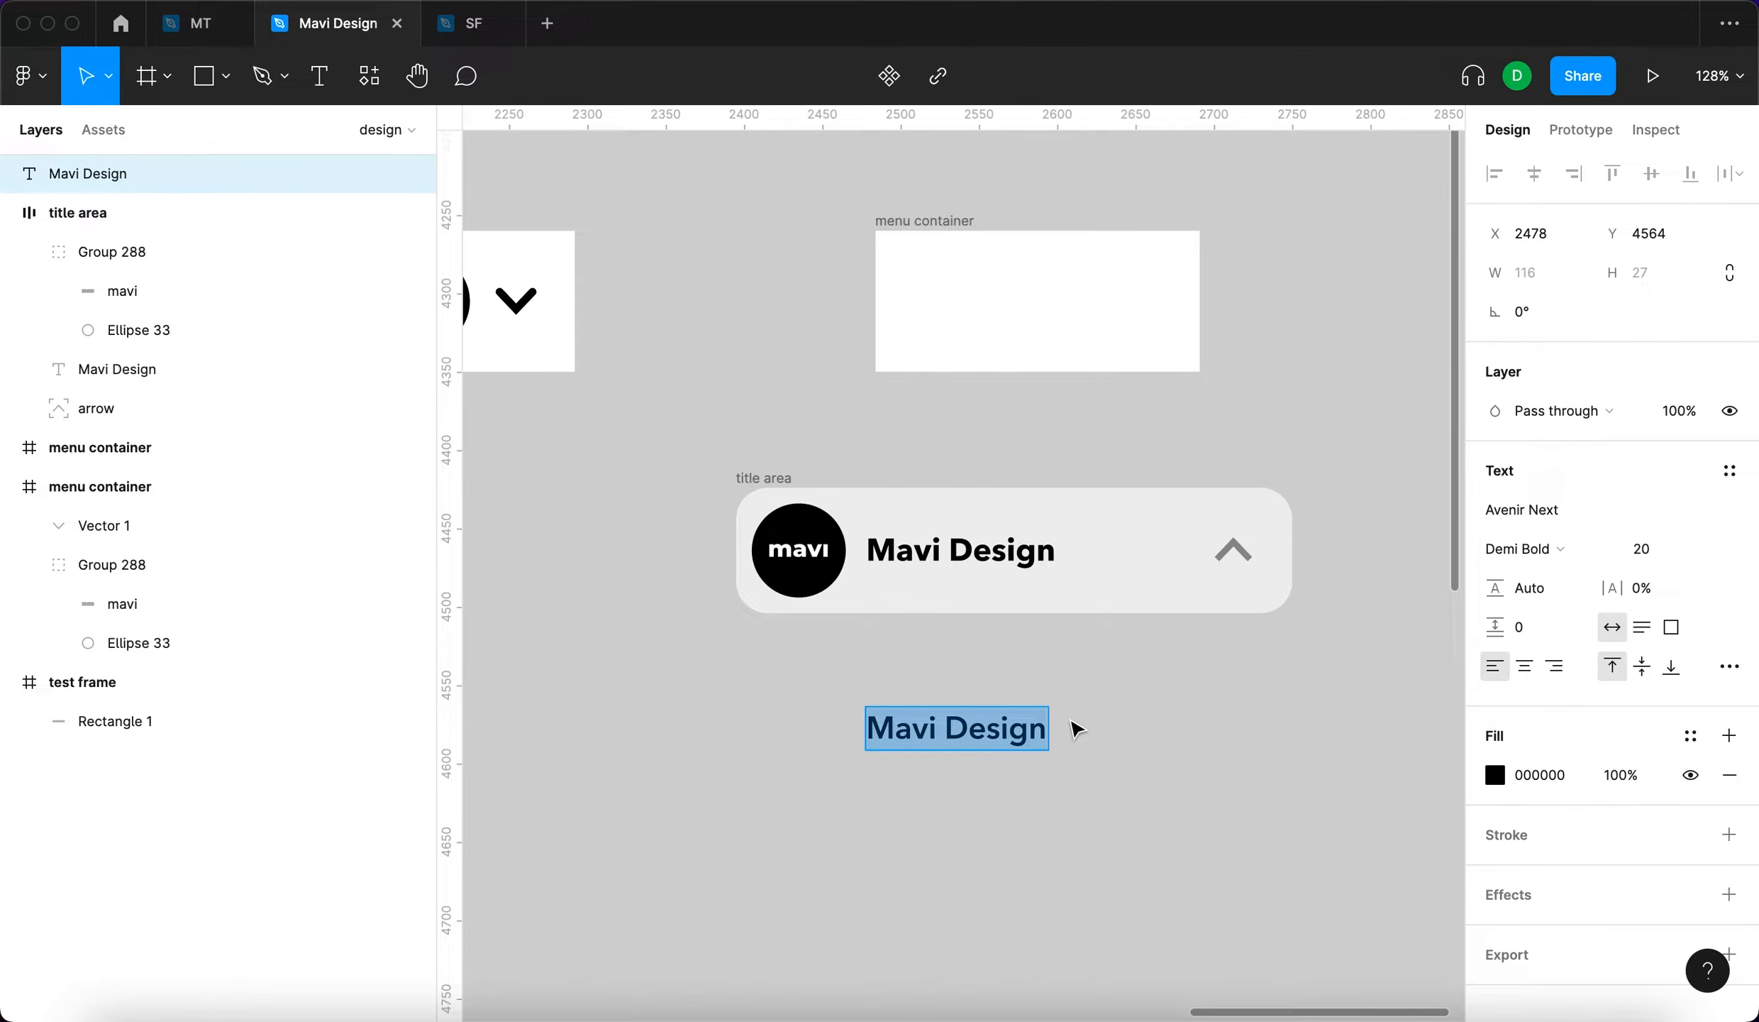
{"action": "type", "text": "Opt"}
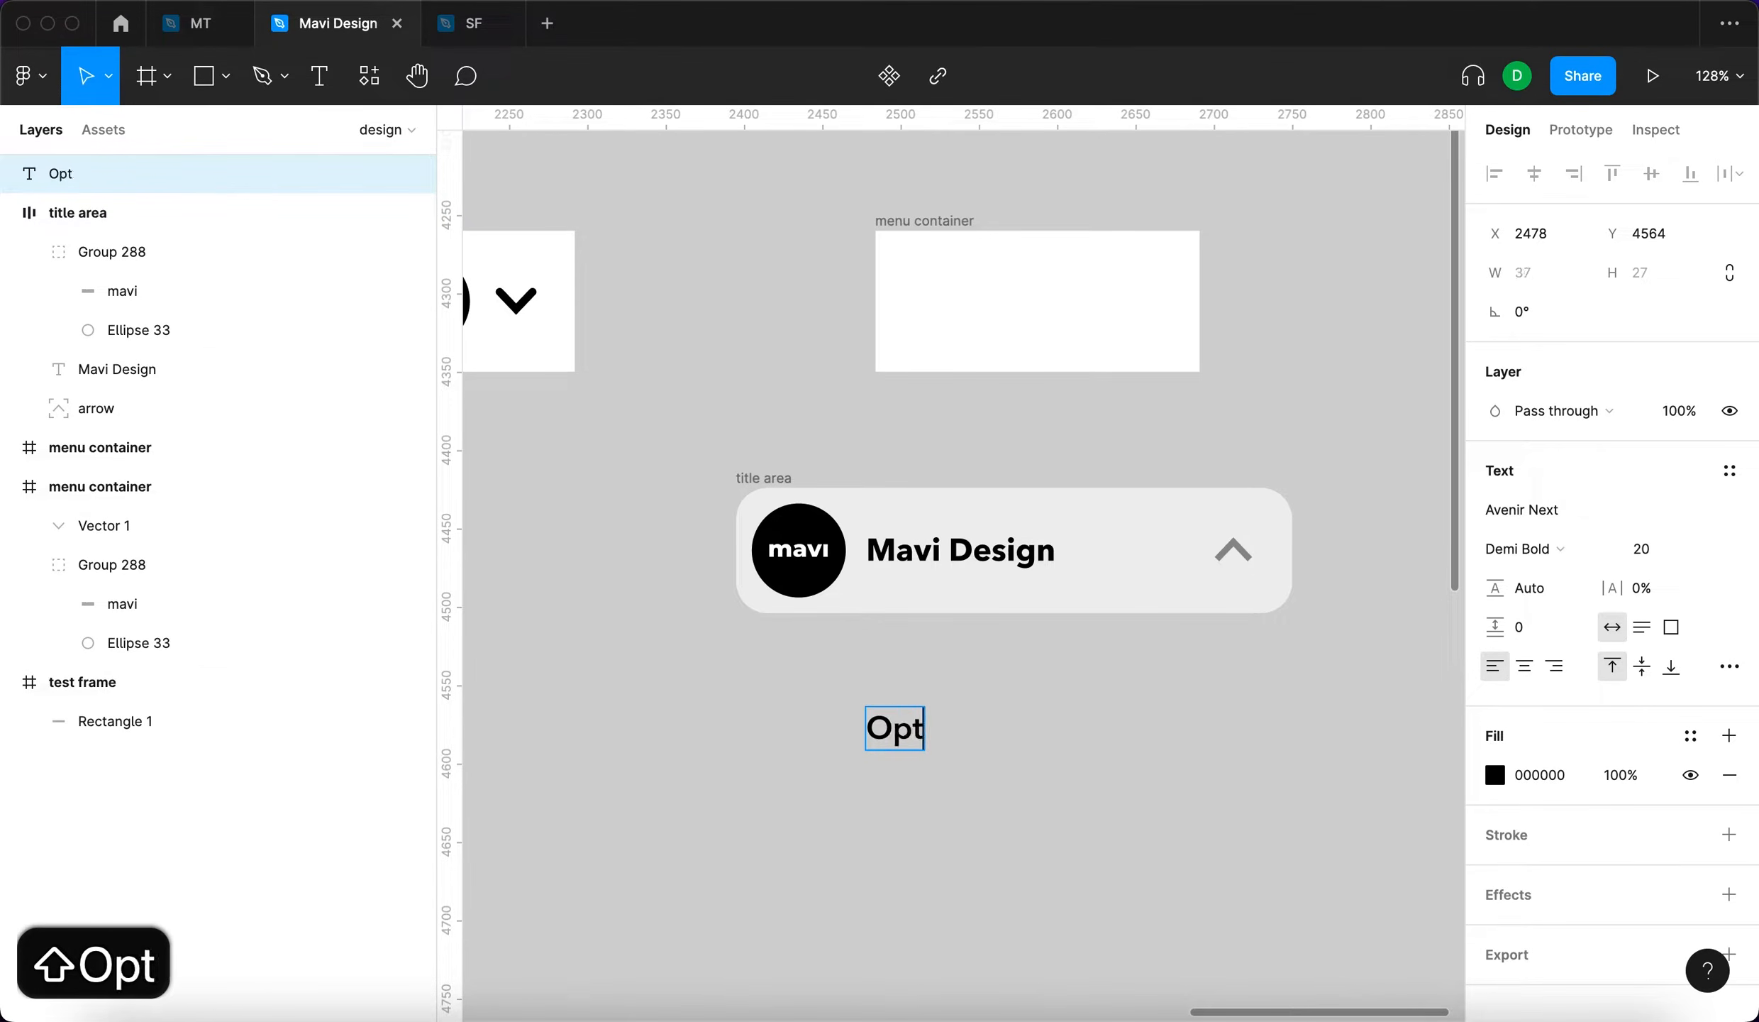
{"action": "type", "text": "ion"}
Set the "Option 1" text's weight to Bold and its fill opacity to 60%
{"action": "left_click", "coordinate": [1525, 549]}
{"action": "left_click", "coordinate": [1518, 577]}
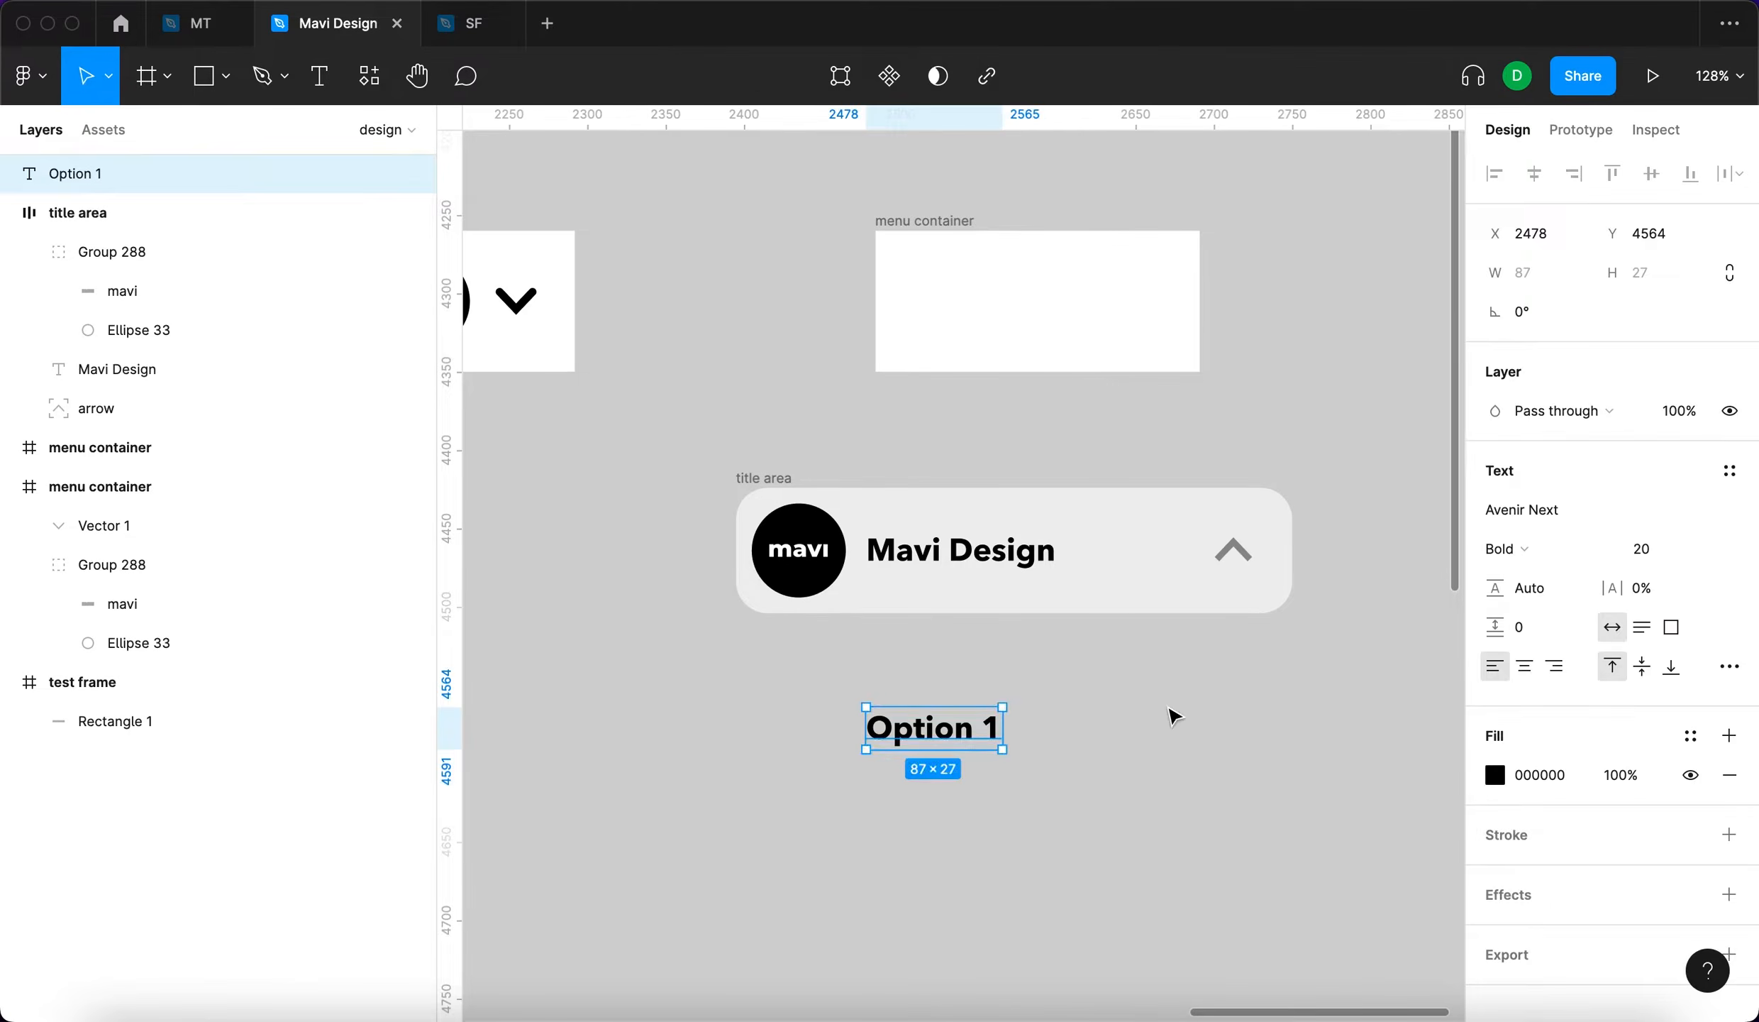
{"action": "left_click", "coordinate": [1170, 715]}
{"action": "left_click", "coordinate": [986, 735]}
{"action": "left_click", "coordinate": [1644, 783]}
{"action": "key", "text": "shift+Down"}
{"action": "key", "text": "shift+Down"}
{"action": "key", "text": "shift+Down"}
{"action": "key", "text": "shift+Down"}
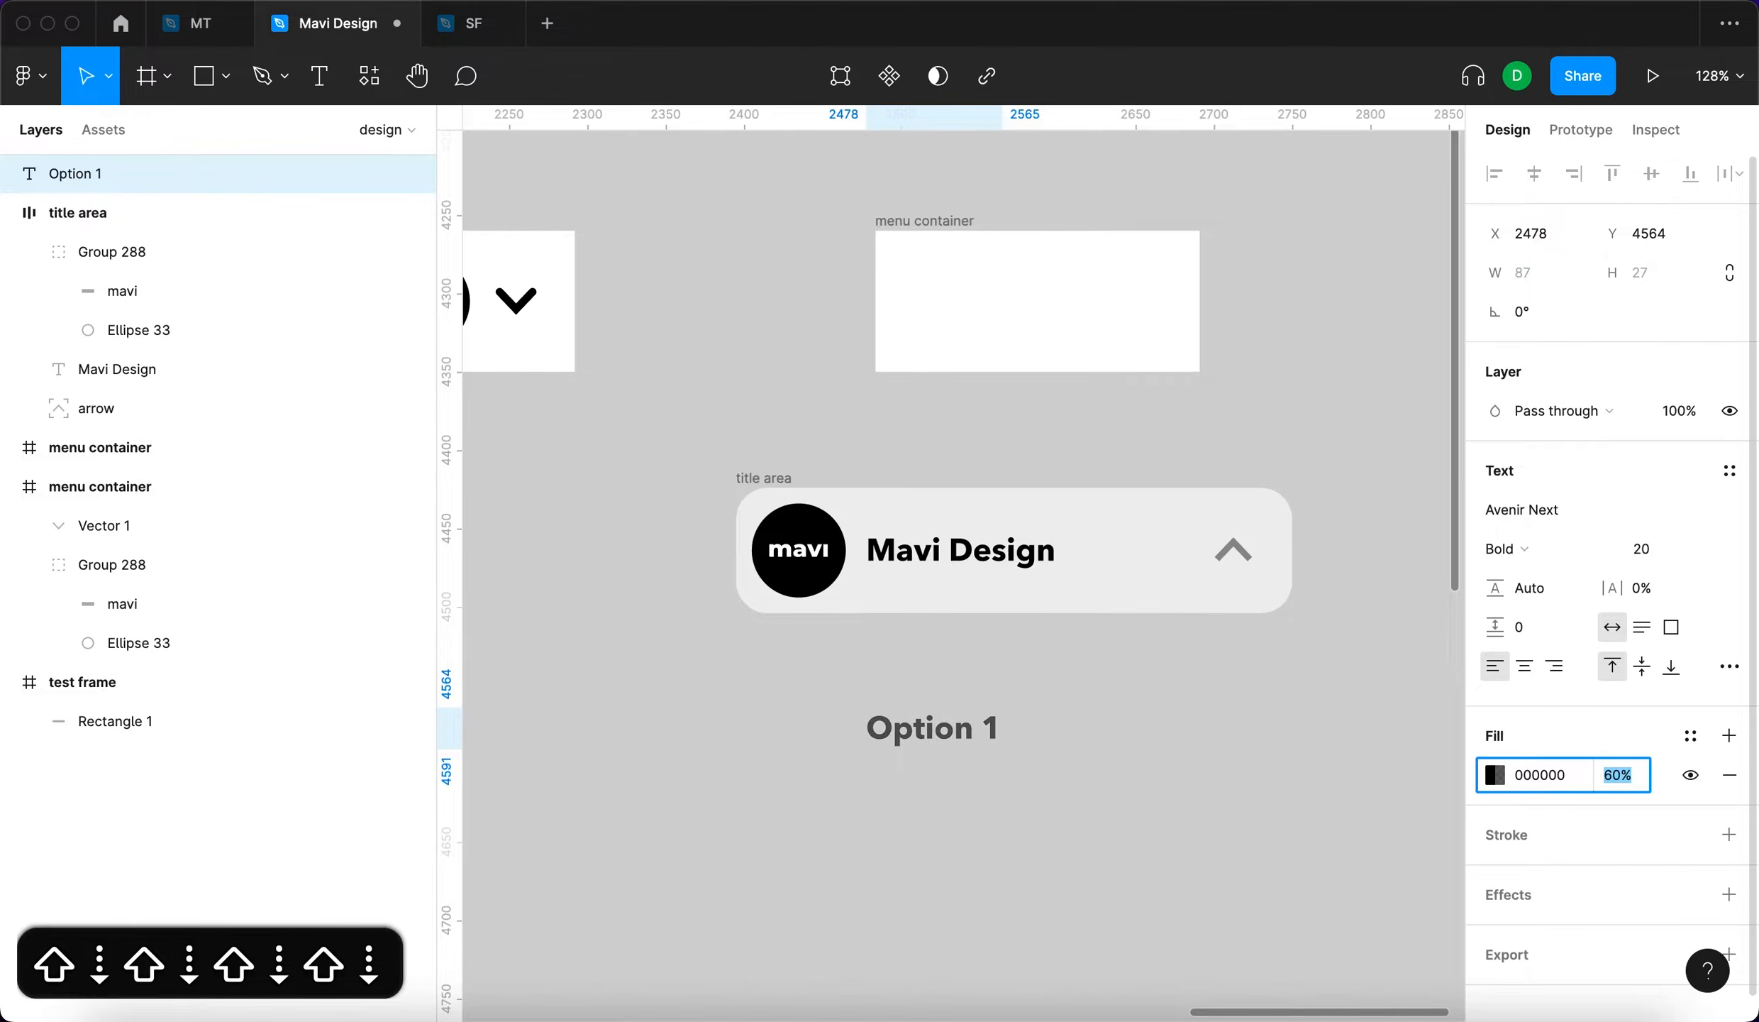
Wrap the "Option 1" text in an auto layout frame and name it "option"
{"action": "scroll", "coordinate": [1049, 637], "scroll_direction": "up", "scroll_amount": 2}
{"action": "key", "text": "shift+a"}
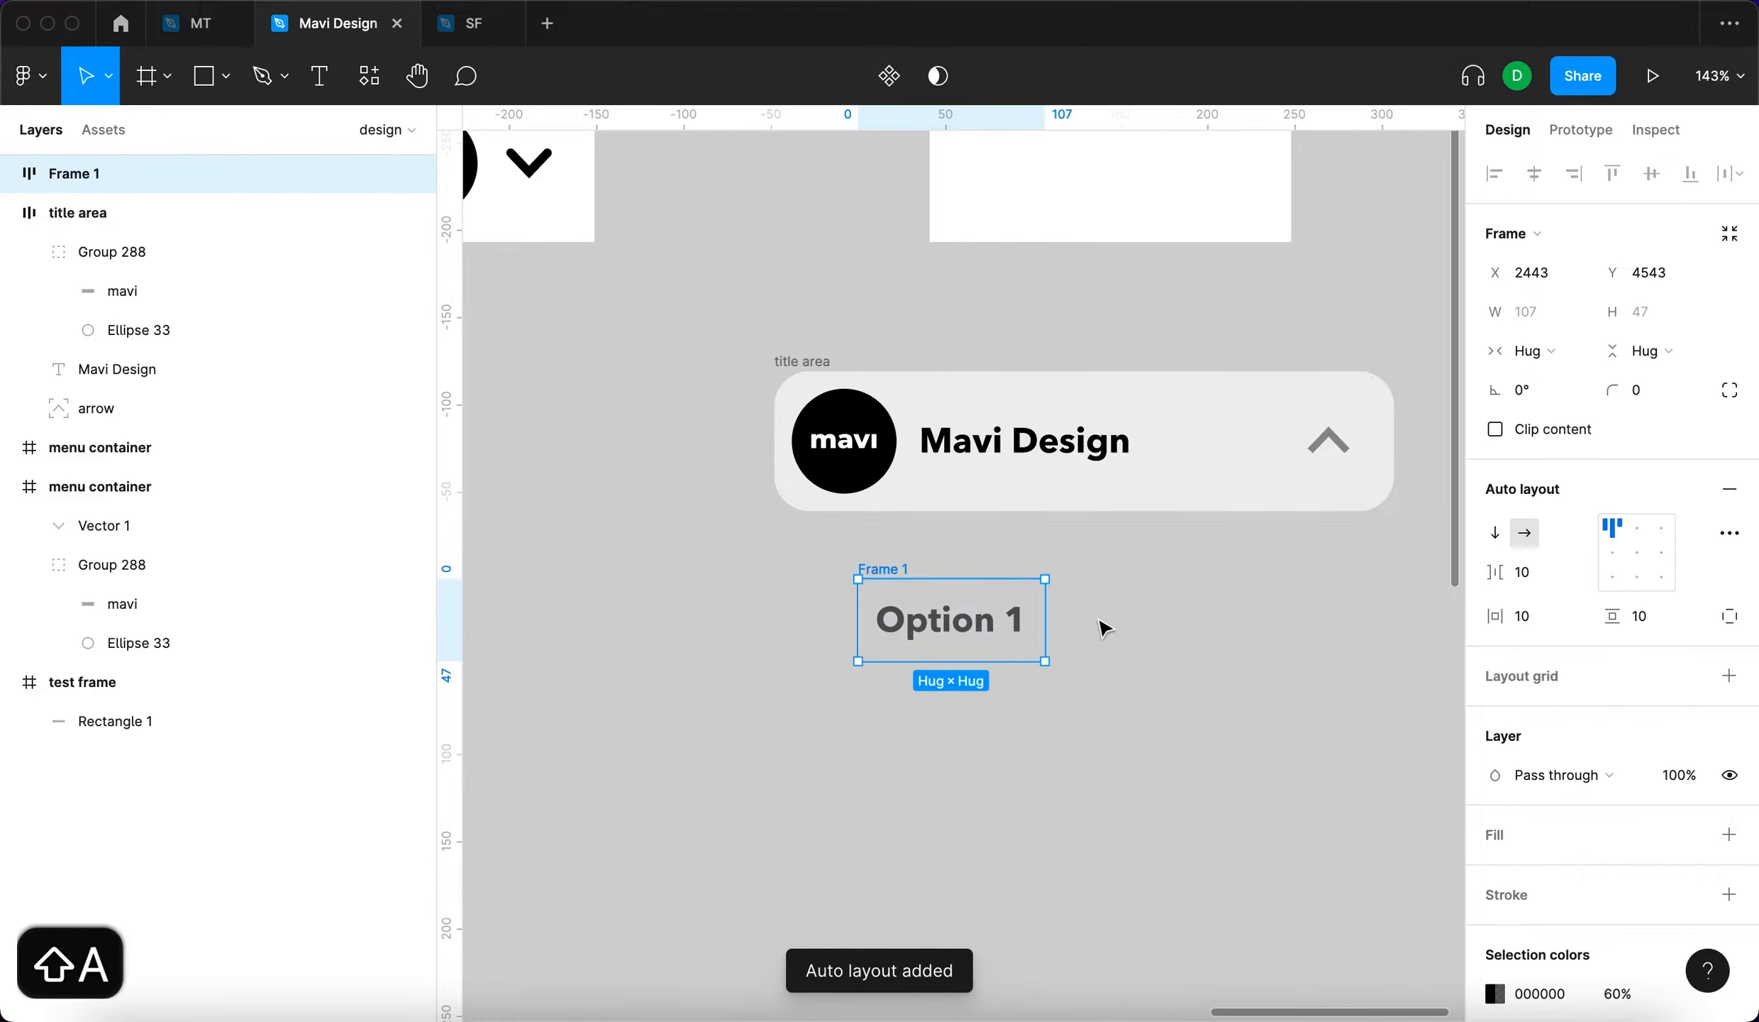
{"action": "double_click", "coordinate": [897, 575]}
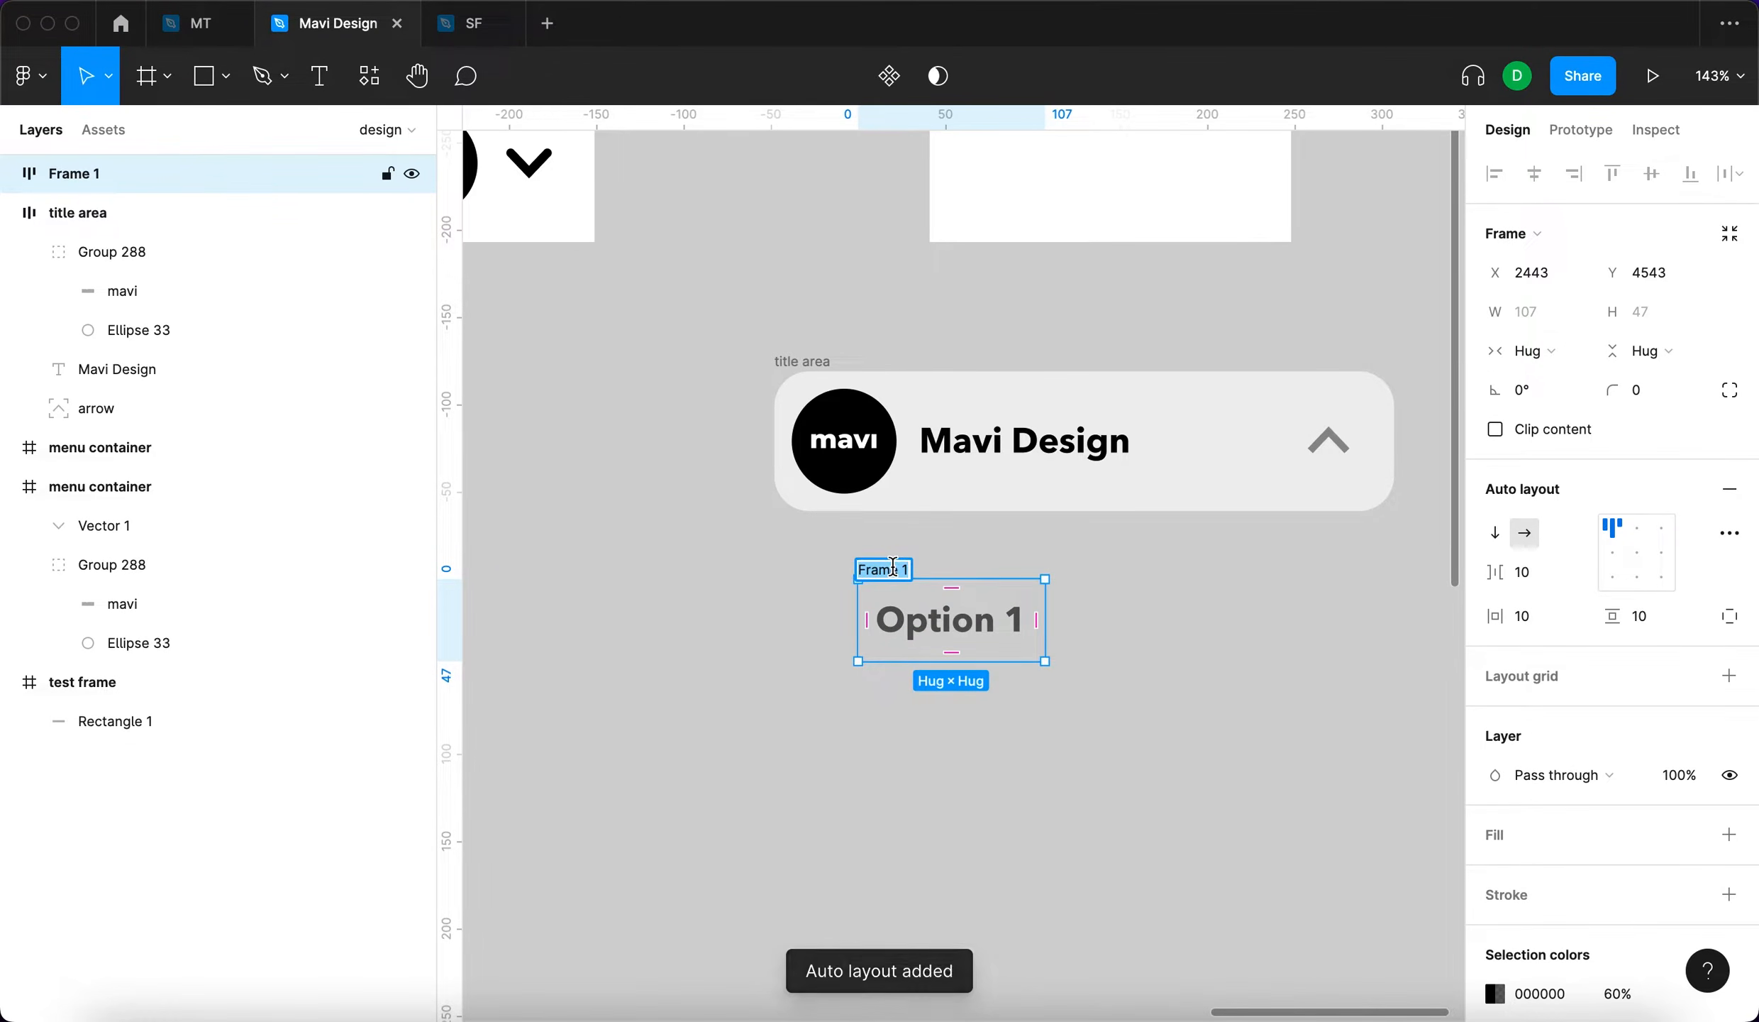
{"action": "type", "text": "au"}
{"action": "key", "text": "BackSpace"}
{"action": "key", "text": "BackSpace"}
{"action": "type", "text": "option"}
{"action": "key", "text": "Return"}
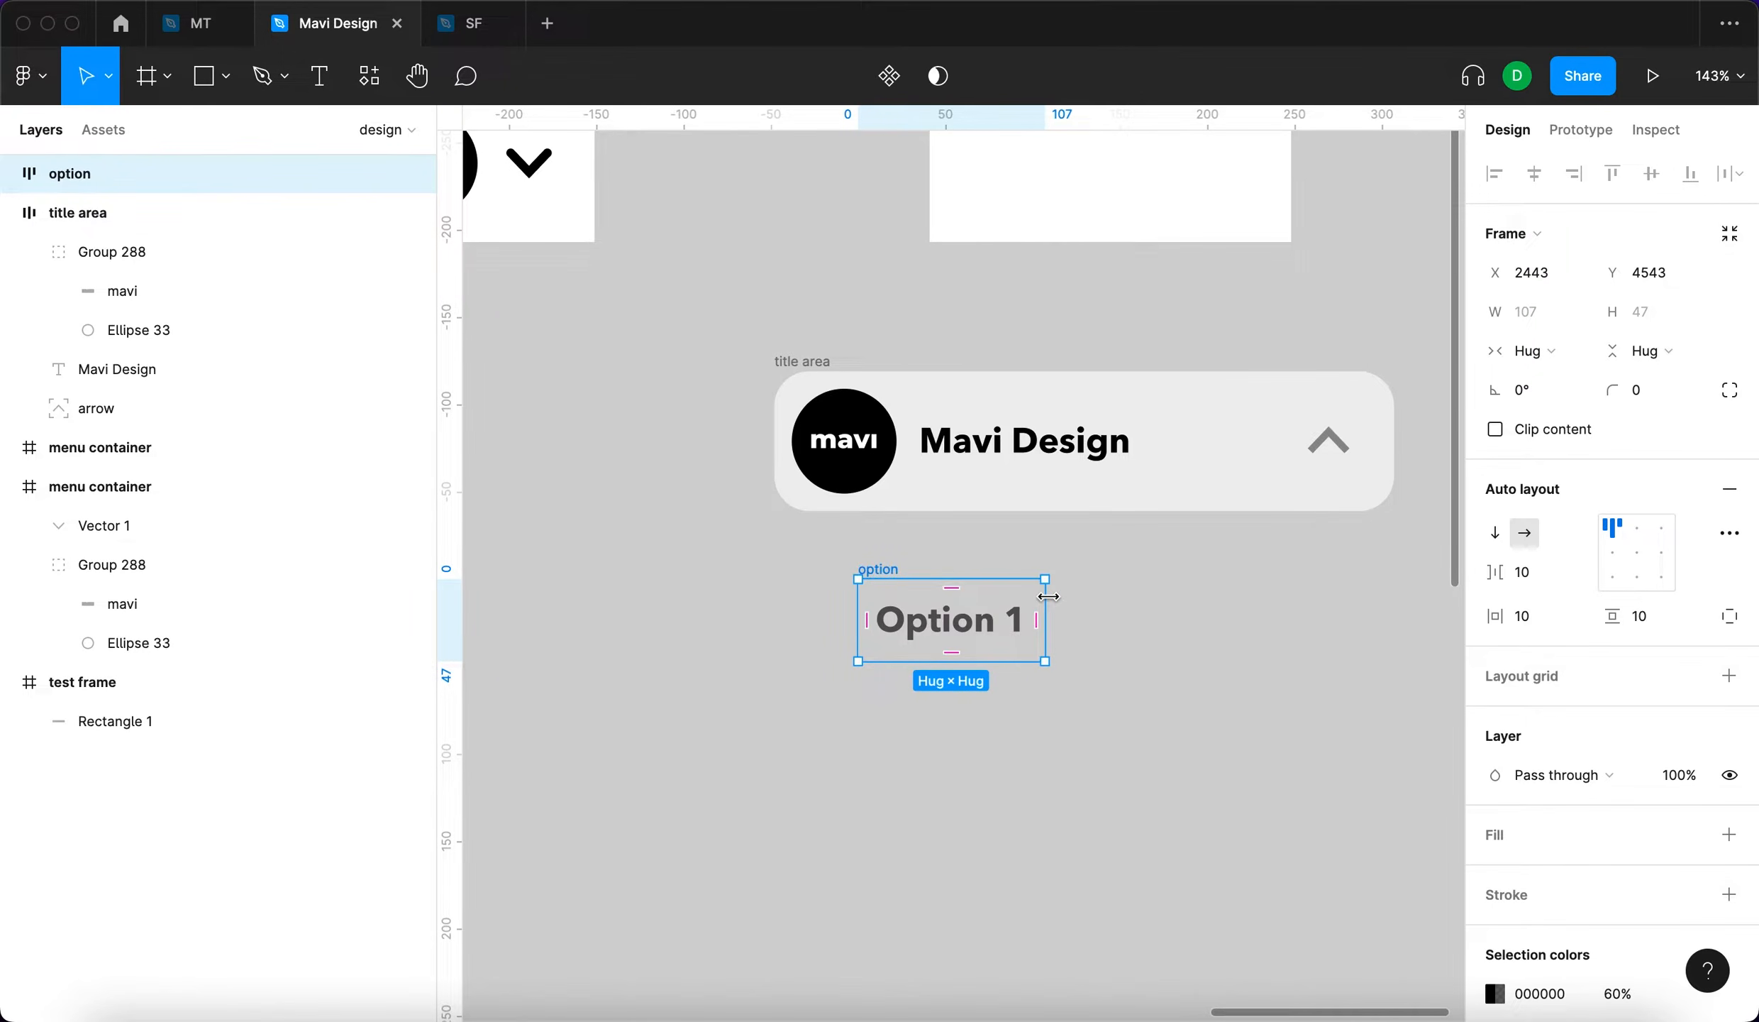
Add a stroke to the option frame on its bottom side only
{"action": "left_click", "coordinate": [1728, 893]}
{"action": "scroll", "coordinate": [1695, 808], "scroll_direction": "down", "scroll_amount": 3}
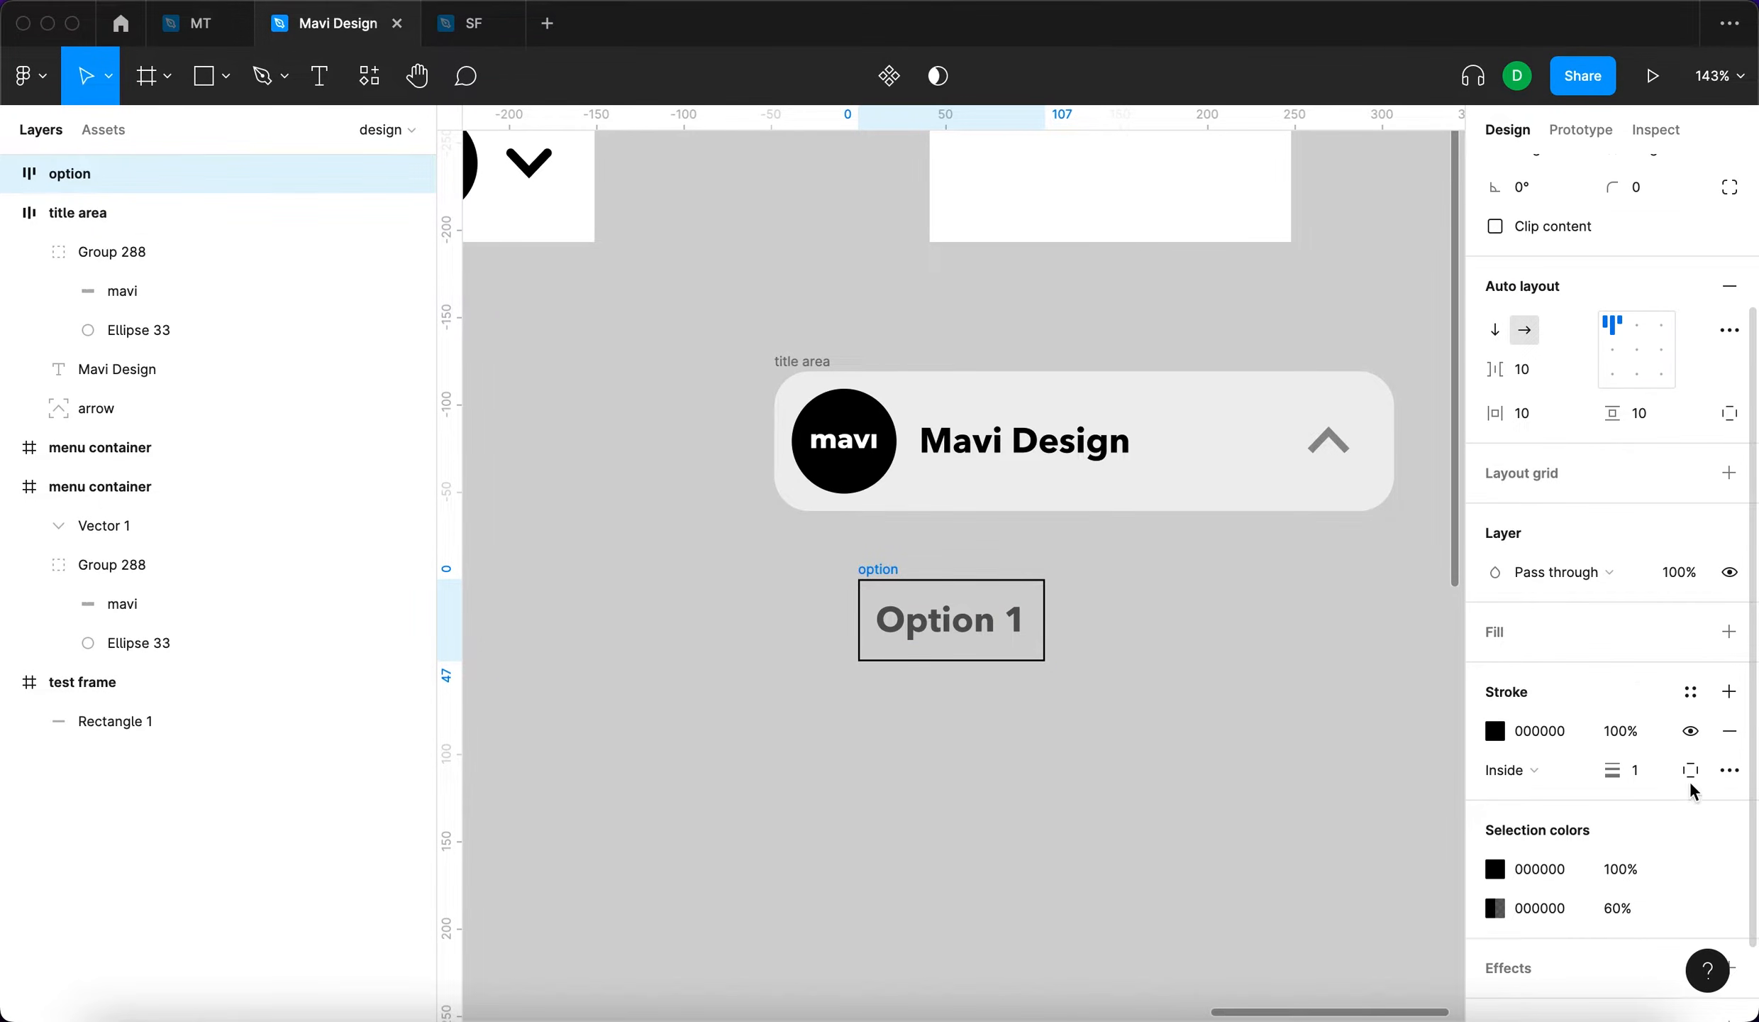
{"action": "left_click", "coordinate": [1692, 771]}
{"action": "left_click", "coordinate": [1699, 883]}
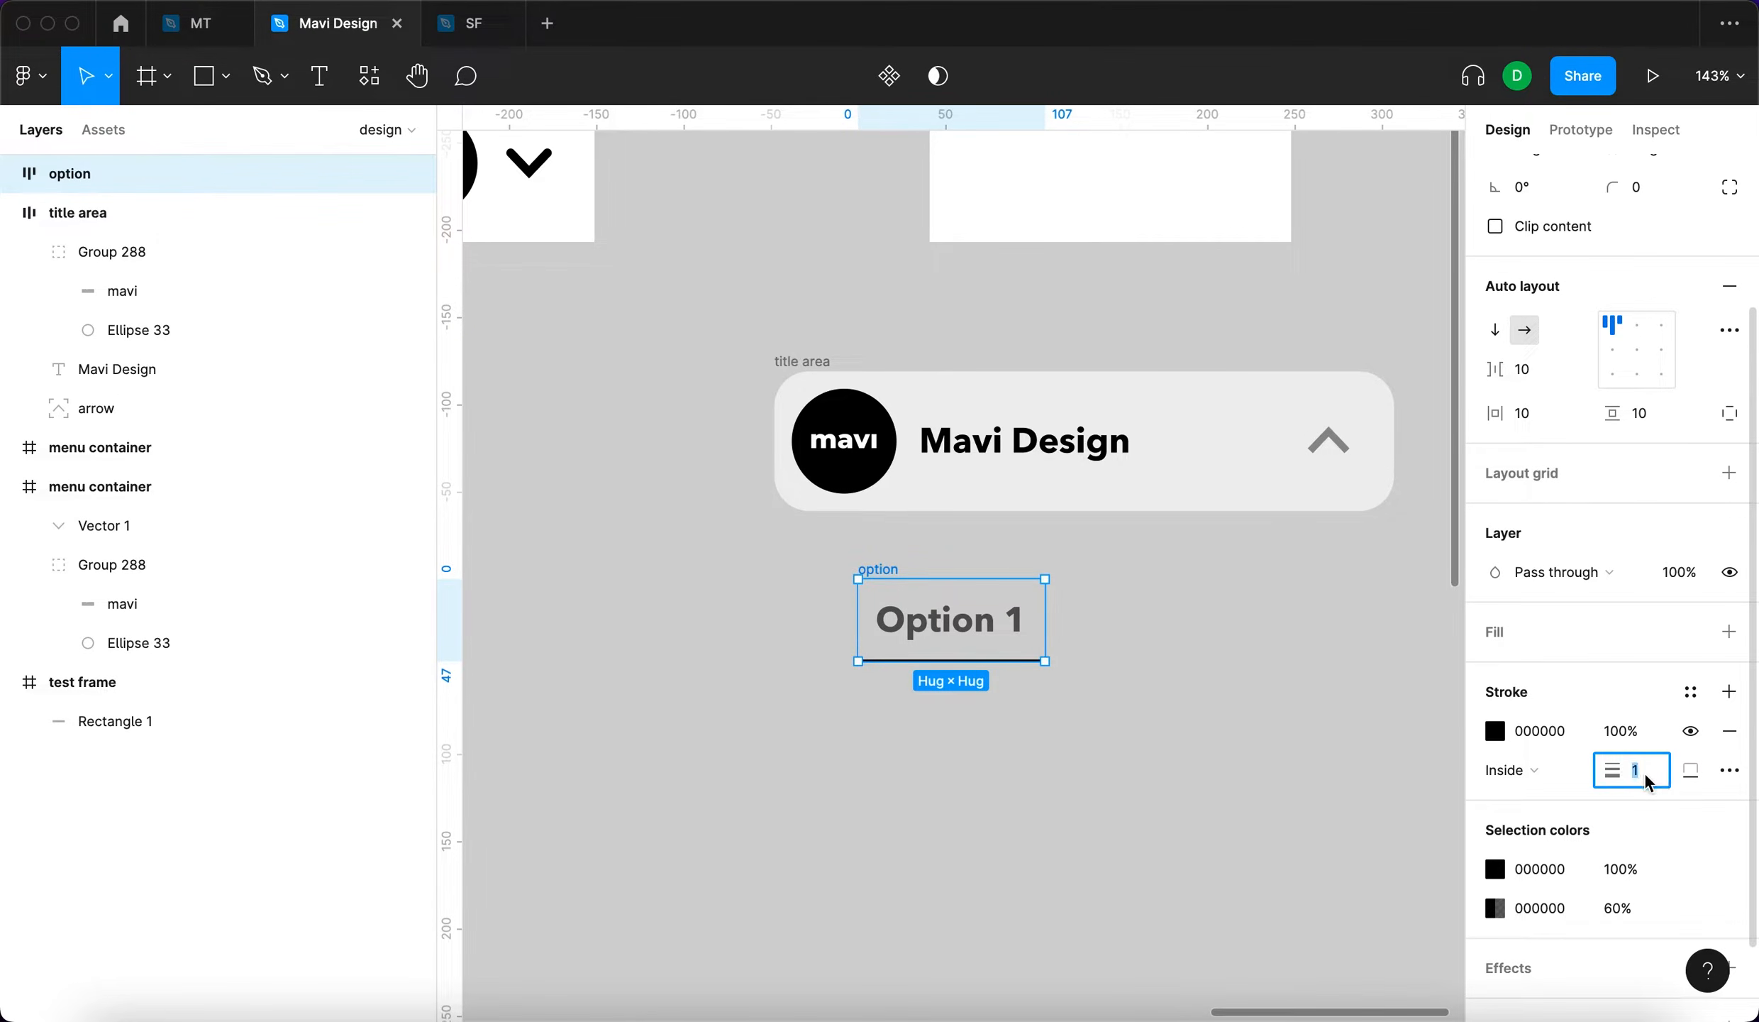
Set the option frame's bottom stroke weight to 2
{"action": "key", "text": "shift+Up"}
{"action": "key", "text": "Up"}
{"action": "key", "text": "Down"}
{"action": "key", "text": "Down"}
{"action": "key", "text": "Down"}
{"action": "key", "text": "Down"}
{"action": "key", "text": "Down"}
{"action": "key", "text": "Down"}
{"action": "key", "text": "Down"}
{"action": "key", "text": "Down"}
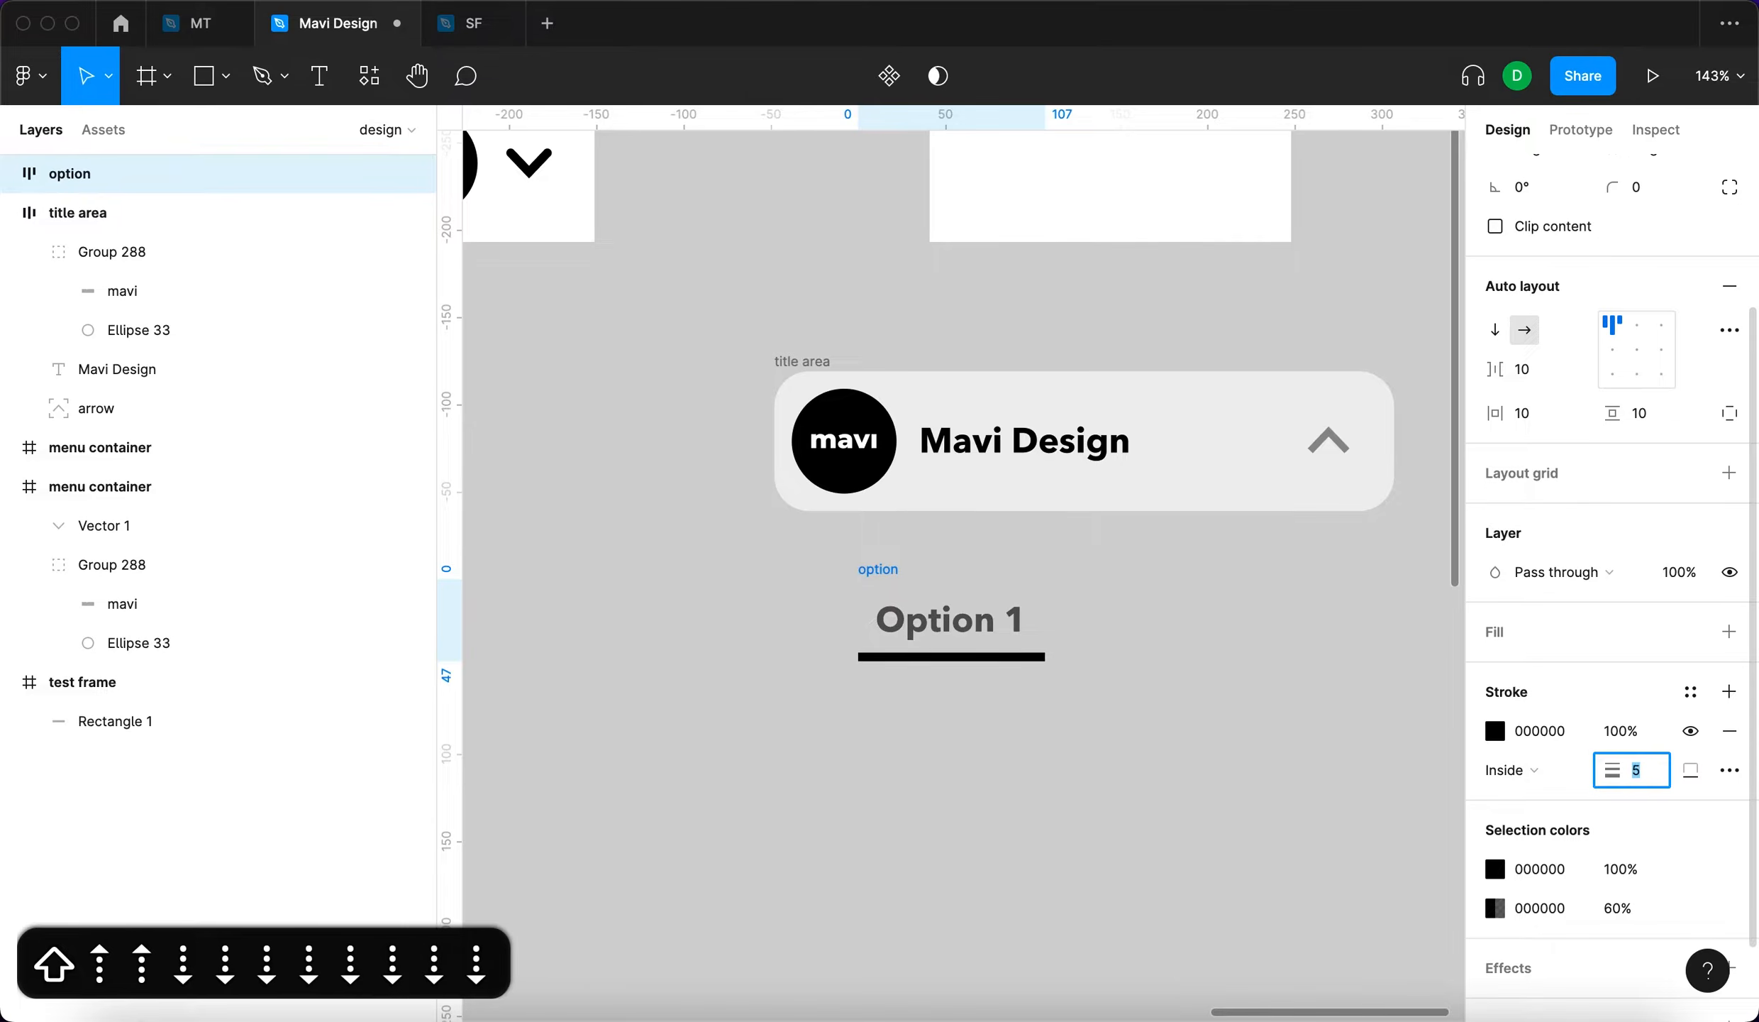
Set the opacity of the option frame's bottom stroke to 20%
{"action": "left_click", "coordinate": [1621, 732]}
{"action": "key", "text": "shift+Down"}
{"action": "key", "text": "shift+Down"}
{"action": "key", "text": "shift+Down"}
{"action": "key", "text": "shift+Down"}
{"action": "key", "text": "shift+Down"}
{"action": "key", "text": "shift+Down"}
{"action": "key", "text": "shift+Down"}
{"action": "key", "text": "shift+Down"}
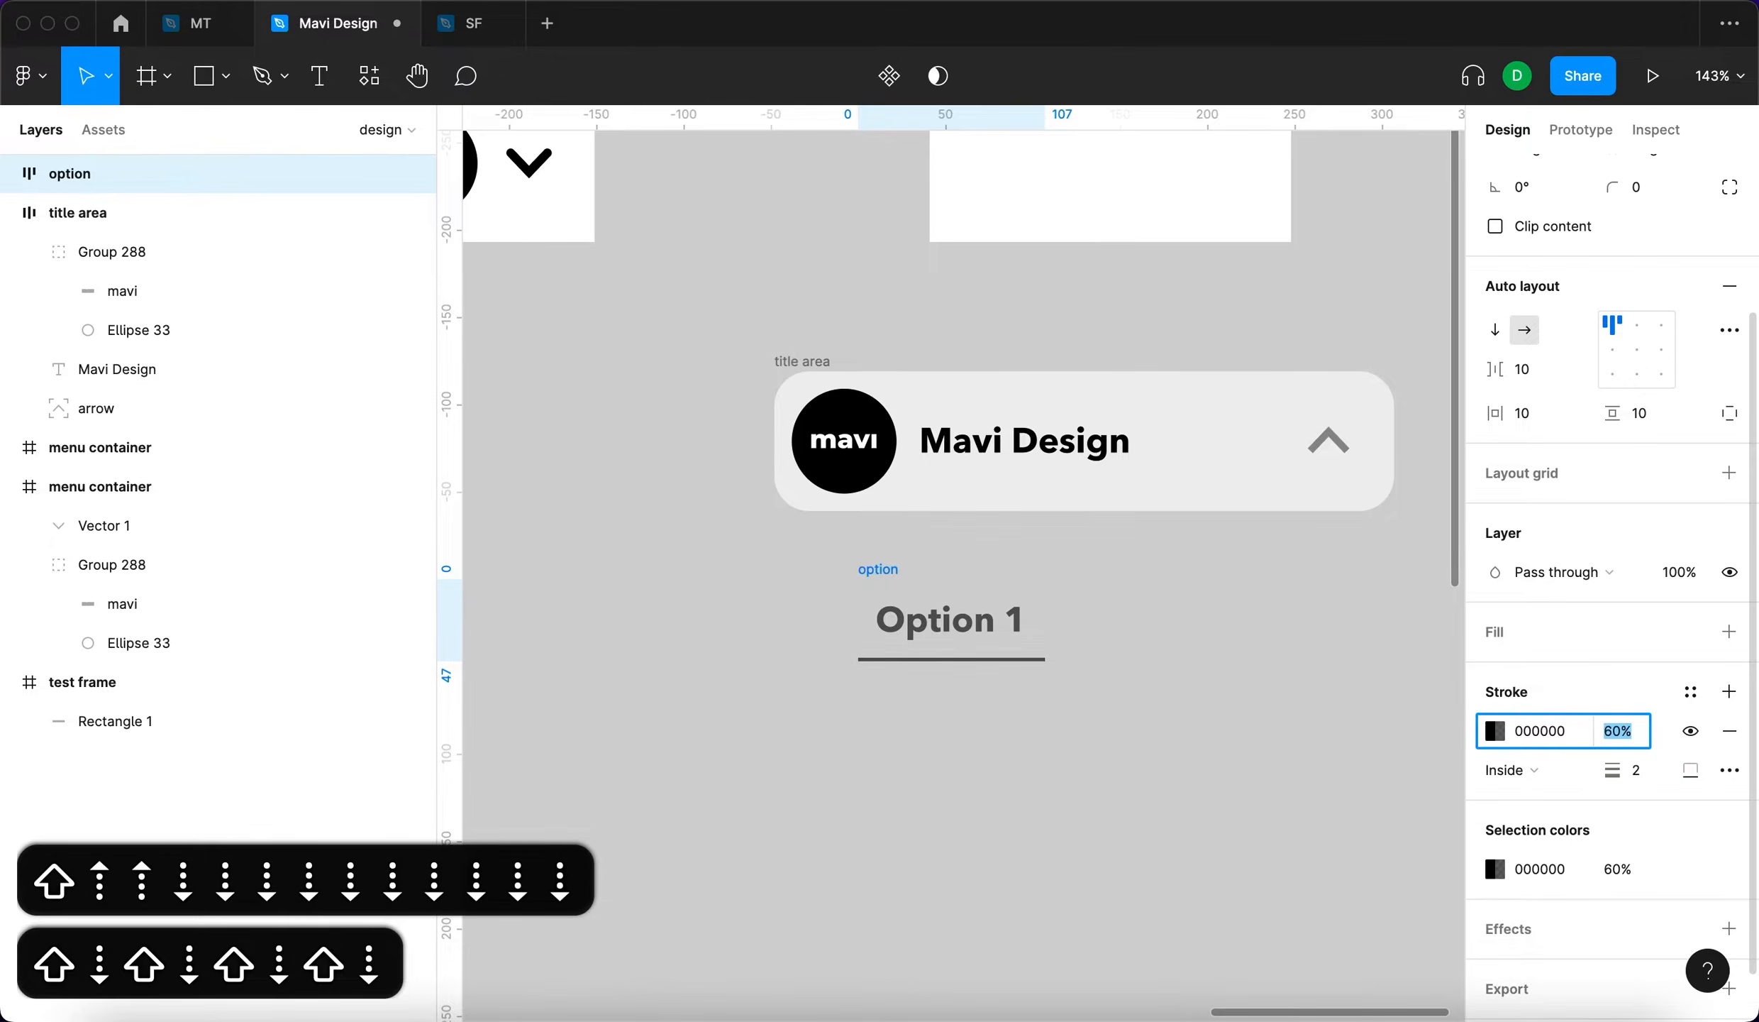
{"action": "key", "text": "shift+Up"}
{"action": "key", "text": "shift+Down"}
{"action": "key", "text": "Return"}
Set the option frame's horizontal and vertical padding to 20
{"action": "left_click", "coordinate": [1646, 411]}
{"action": "key", "text": "shift+Up"}
{"action": "key", "text": "shift+Tab"}
{"action": "key", "text": "shift+Up"}
{"action": "key", "text": "Return"}
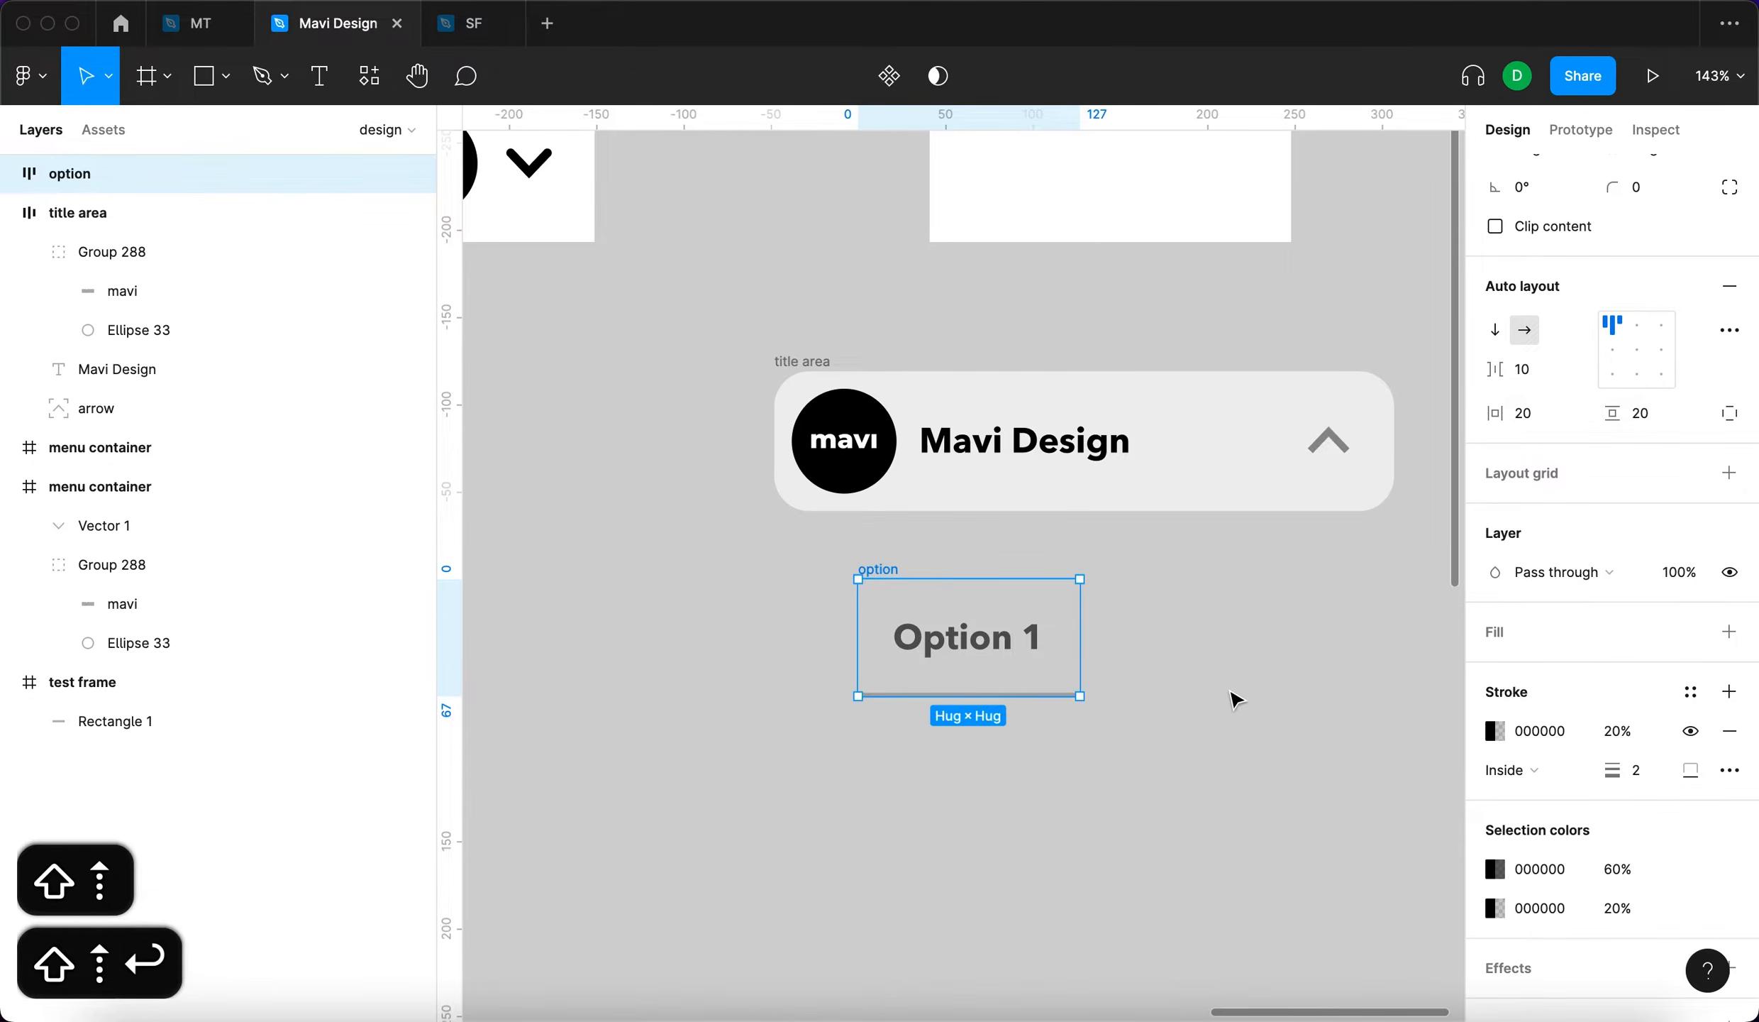
Move the option frame under the title area's left edge and duplicate it directly below
{"action": "left_click", "coordinate": [1229, 699]}
{"action": "left_click_drag", "start_coordinate": [895, 574], "coordinate": [799, 702]}
{"action": "left_click", "coordinate": [1080, 670]}
Wrap both option frames in a vertical auto layout and name it "options wrapper"
{"action": "left_click", "coordinate": [805, 663], "text": "shift"}
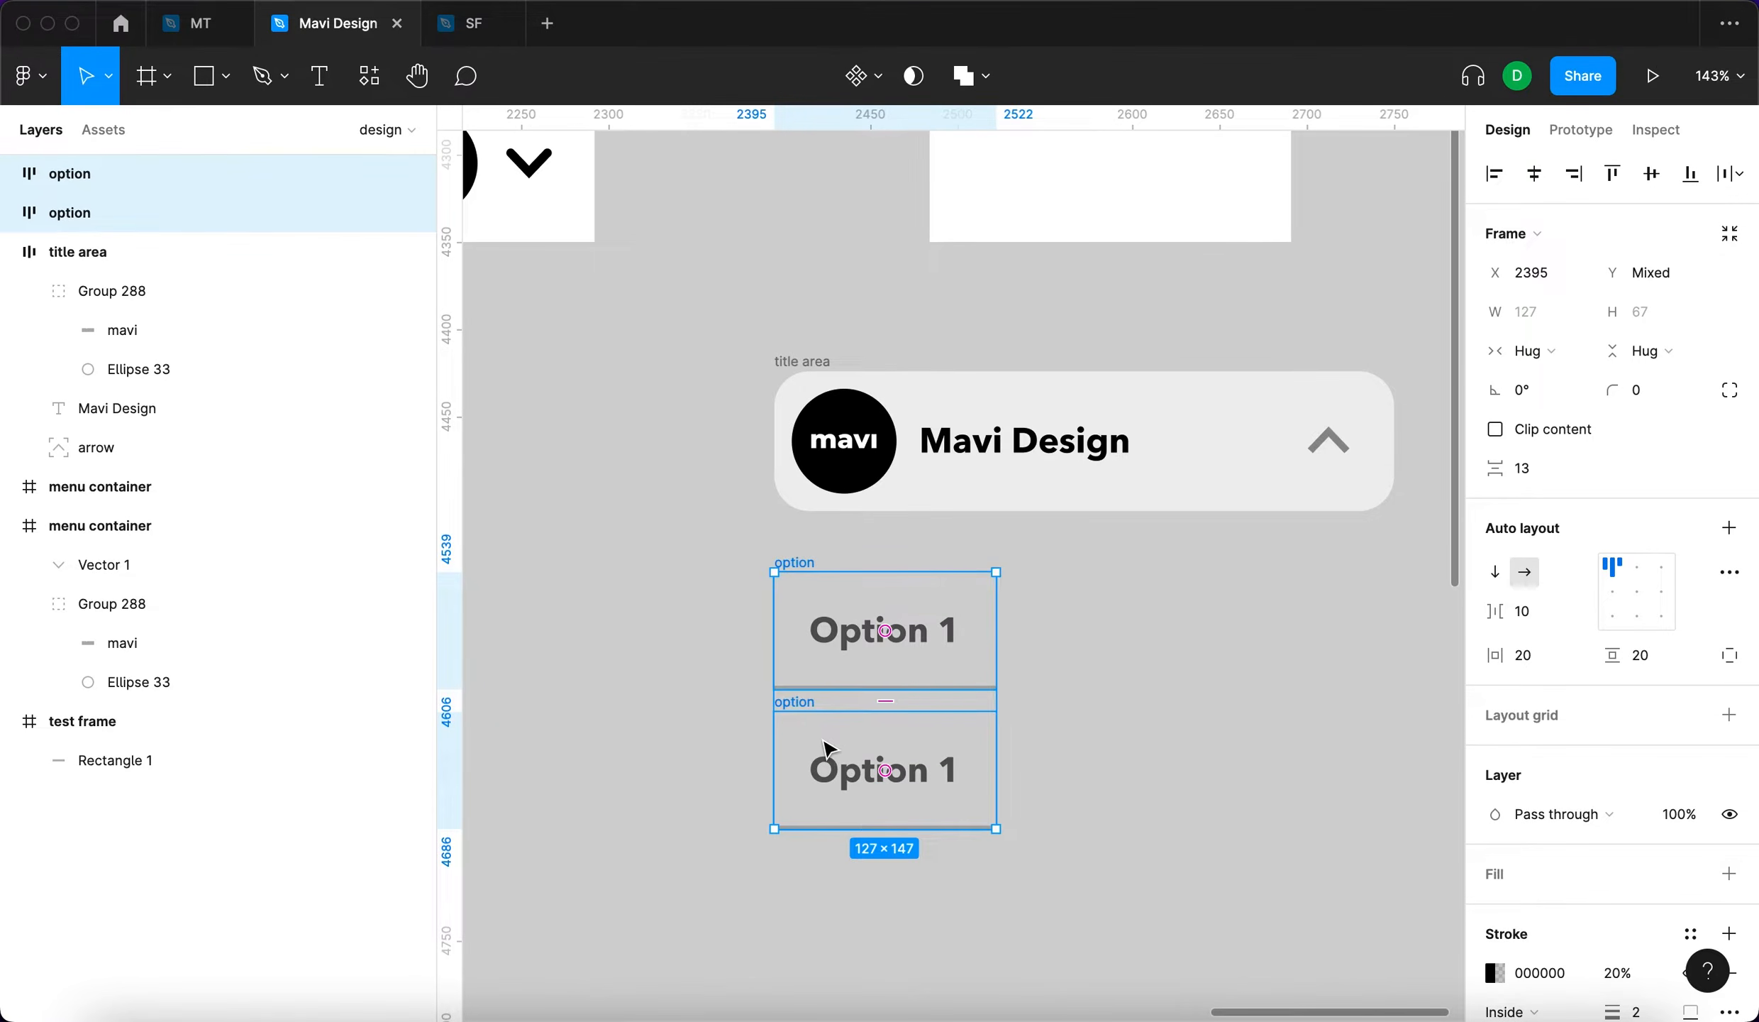
{"action": "key", "text": "shift+a"}
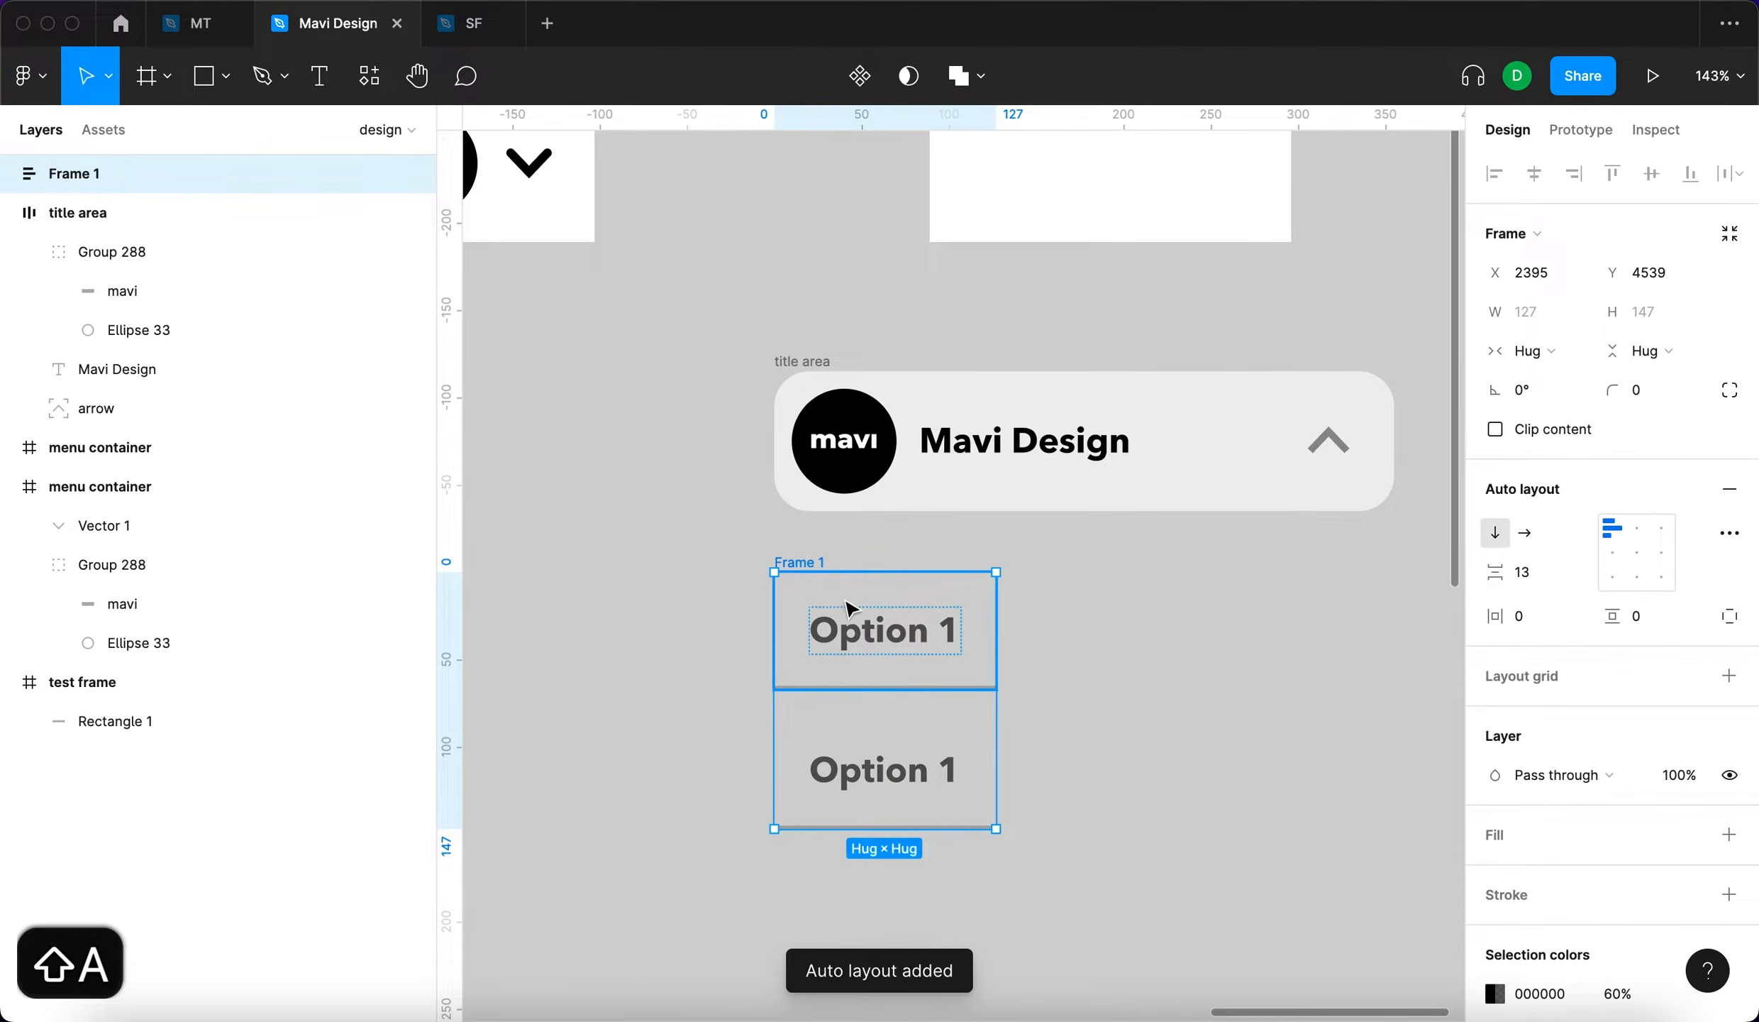
{"action": "left_click", "coordinate": [799, 563]}
{"action": "type", "text": "options a"}
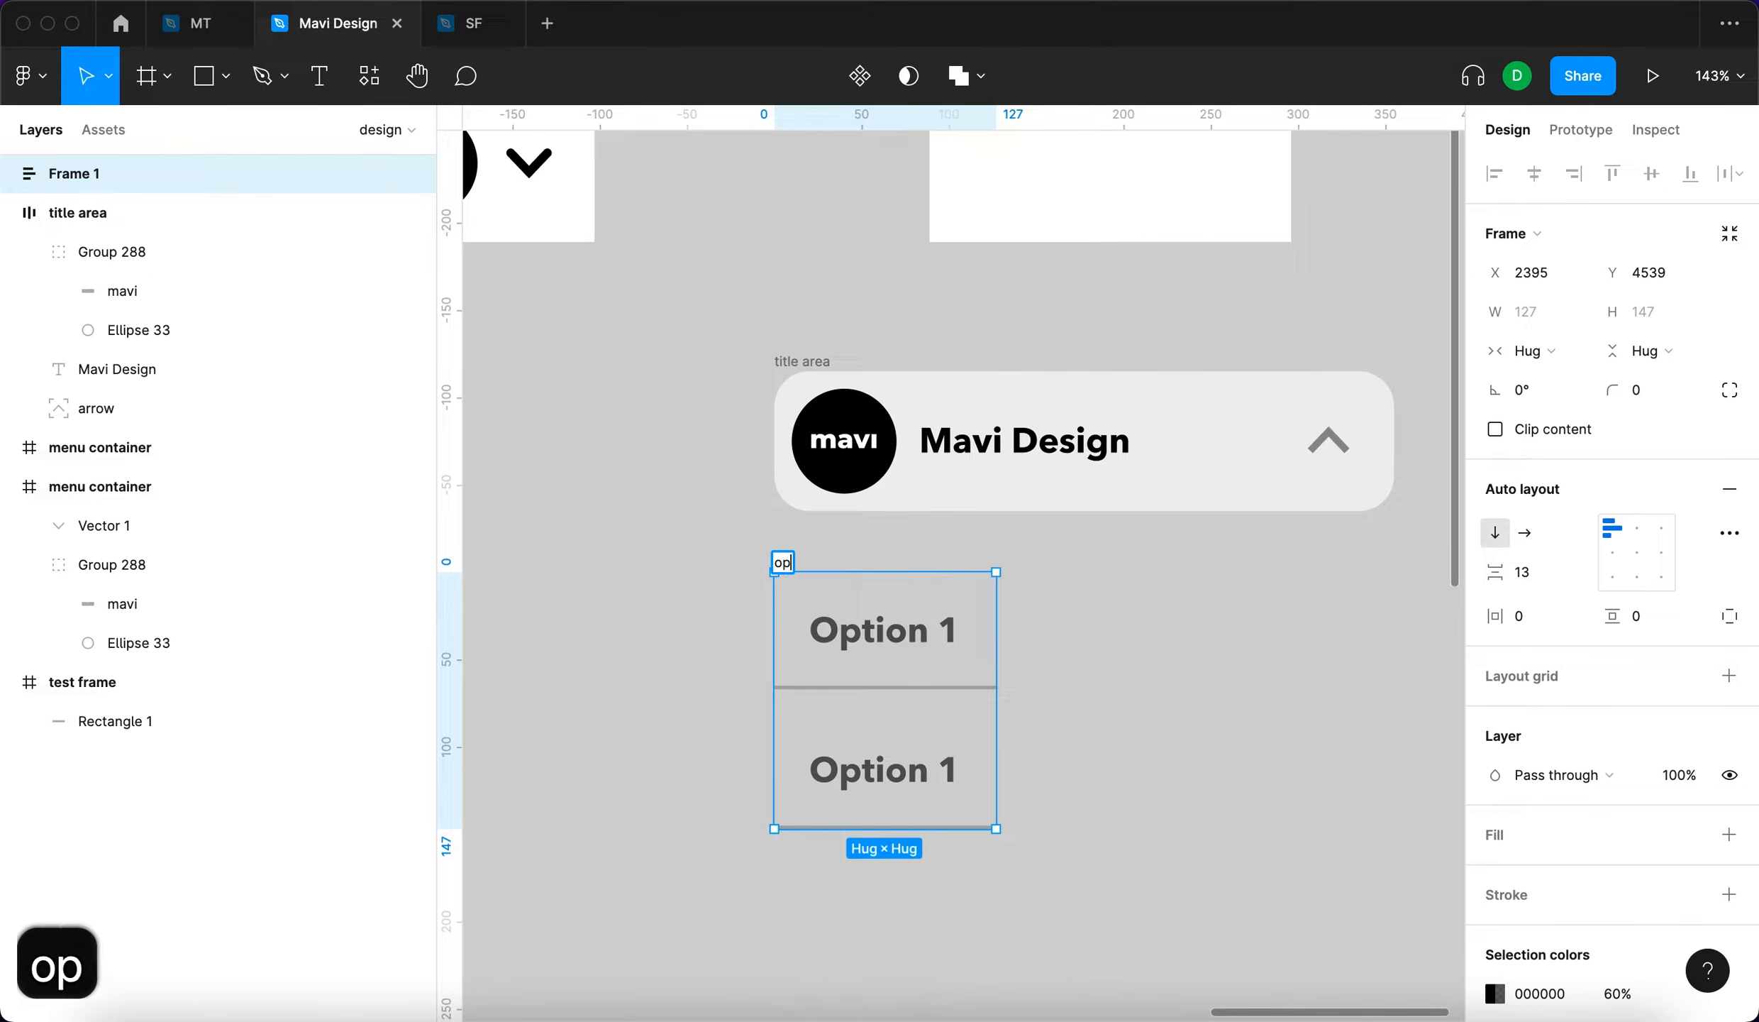
{"action": "key", "text": "BackSpace"}
{"action": "type", "text": "wra"}
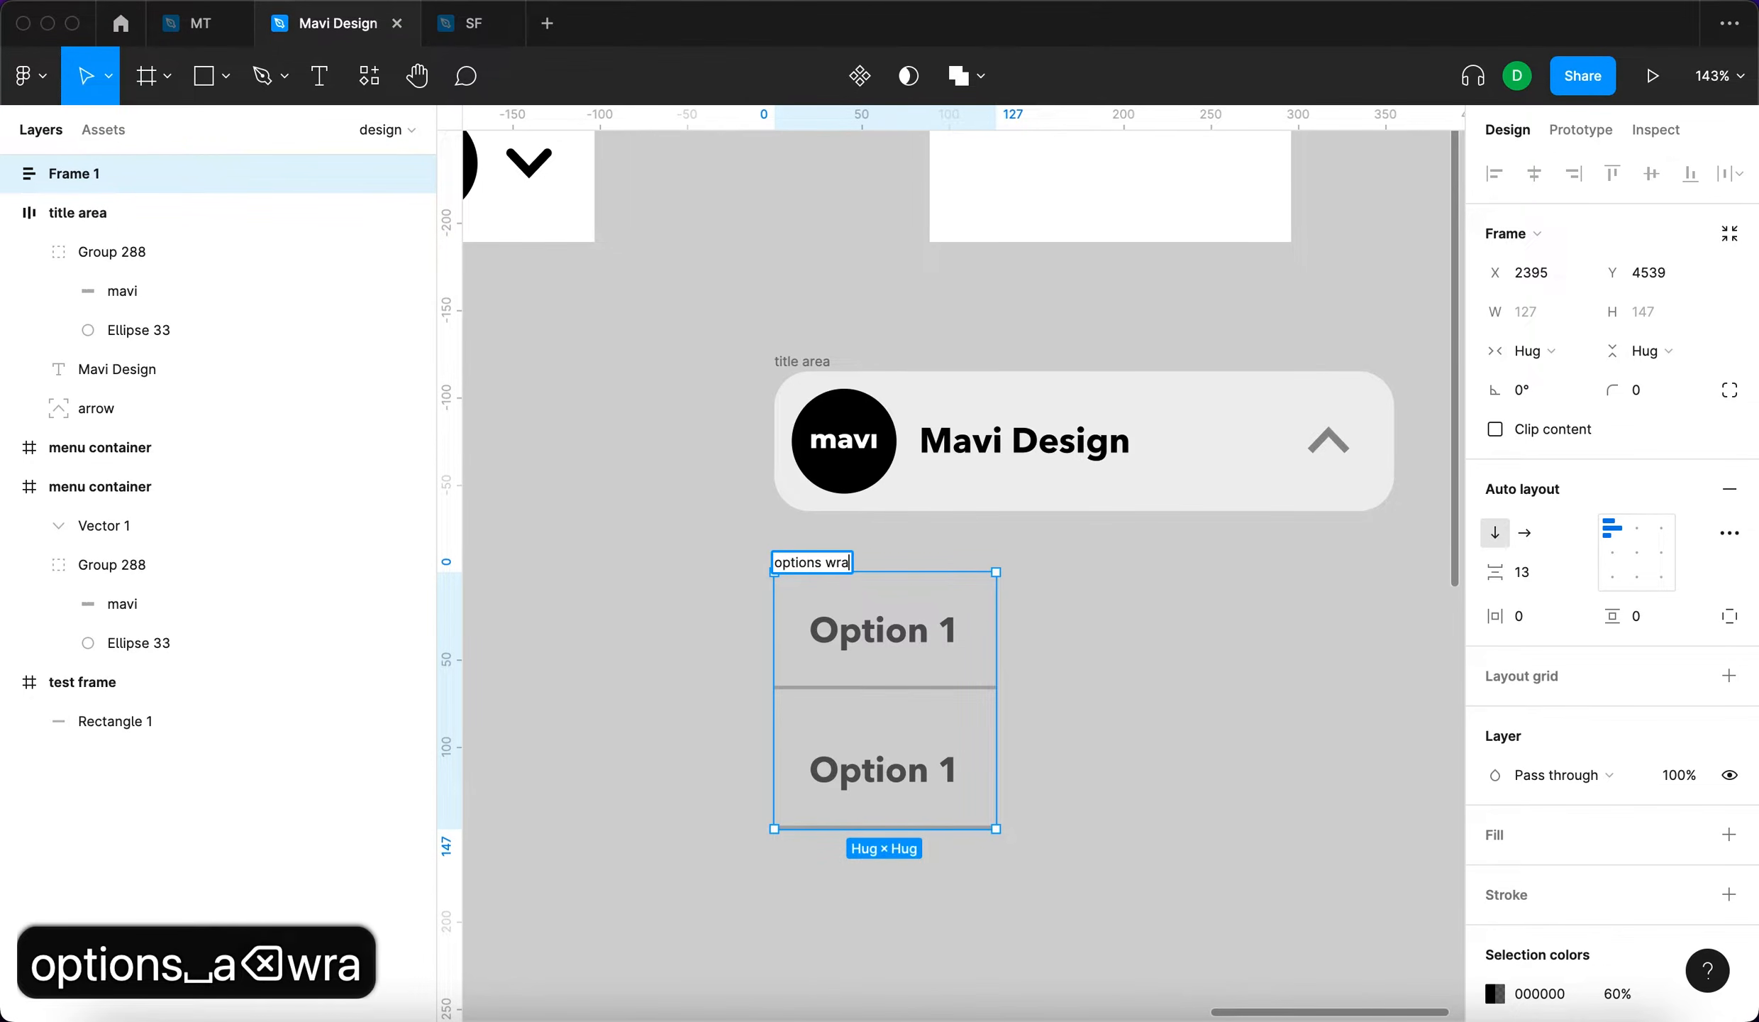
{"action": "type", "text": "pper"}
{"action": "key", "text": "Return"}
Widen the options wrapper to 276 and set both option frames to fill the container's width
{"action": "left_click_drag", "start_coordinate": [998, 619], "coordinate": [1256, 635]}
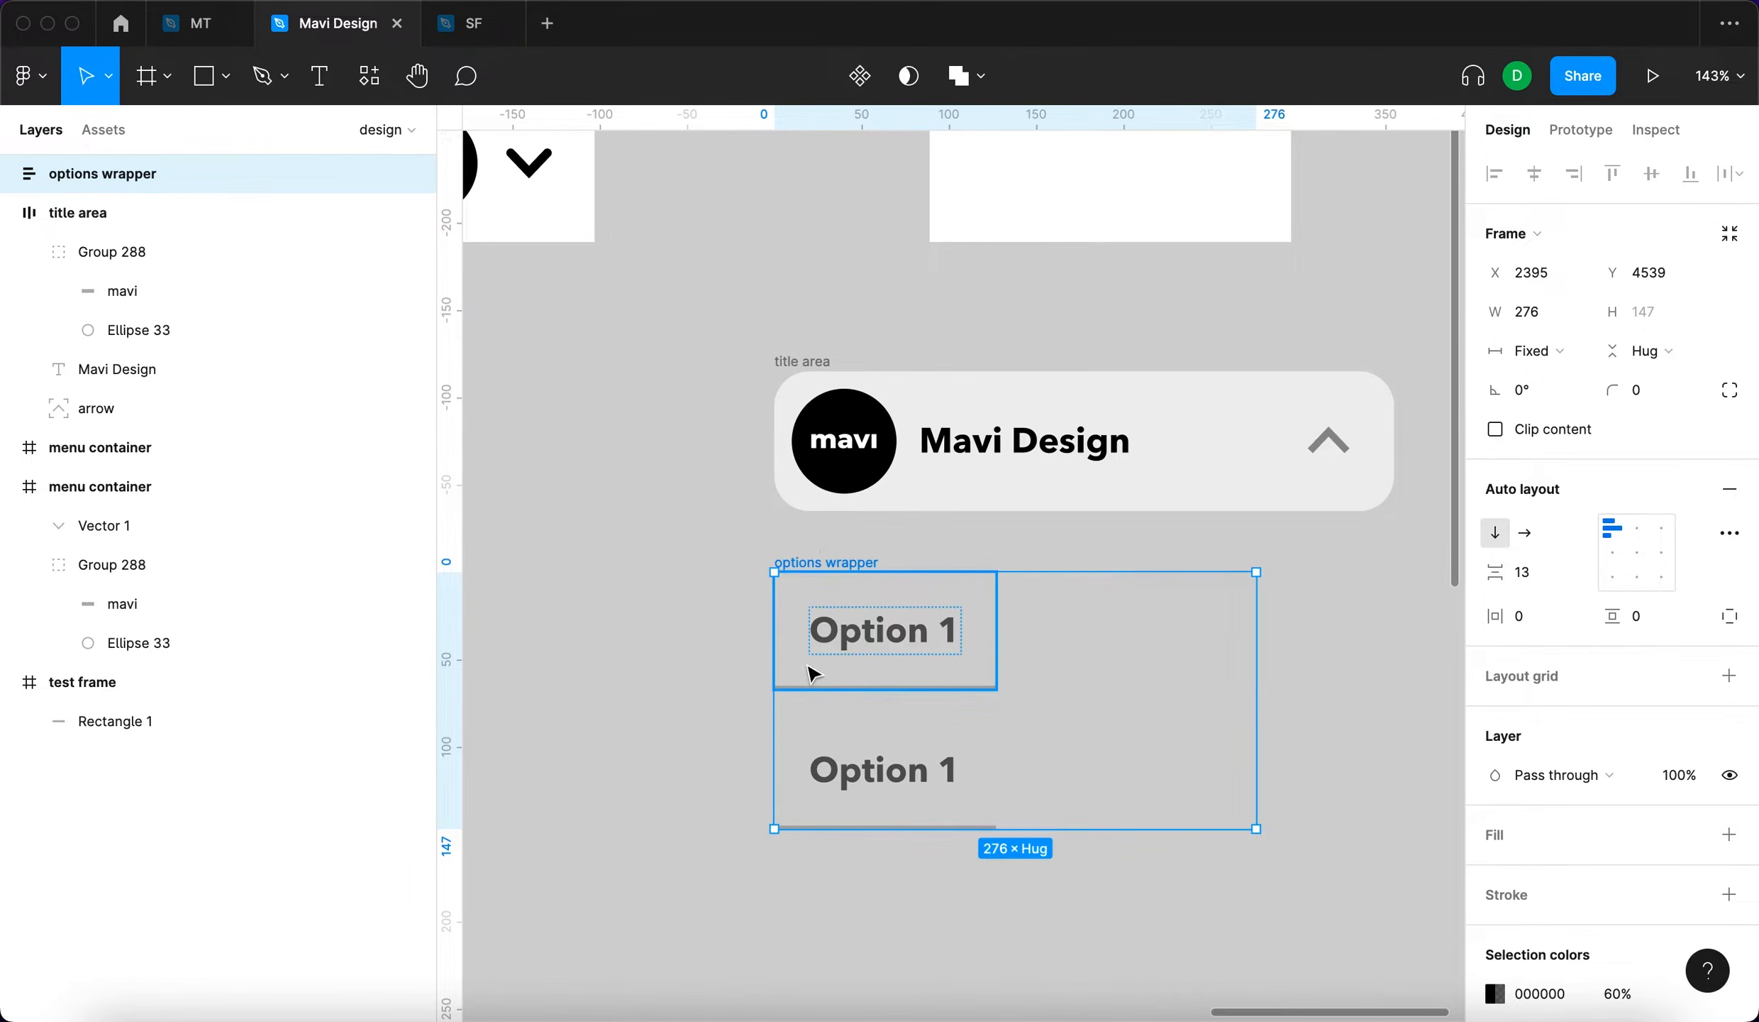
{"action": "left_click", "coordinate": [892, 647]}
{"action": "left_click", "coordinate": [880, 766], "text": "shift"}
{"action": "left_click", "coordinate": [1535, 350]}
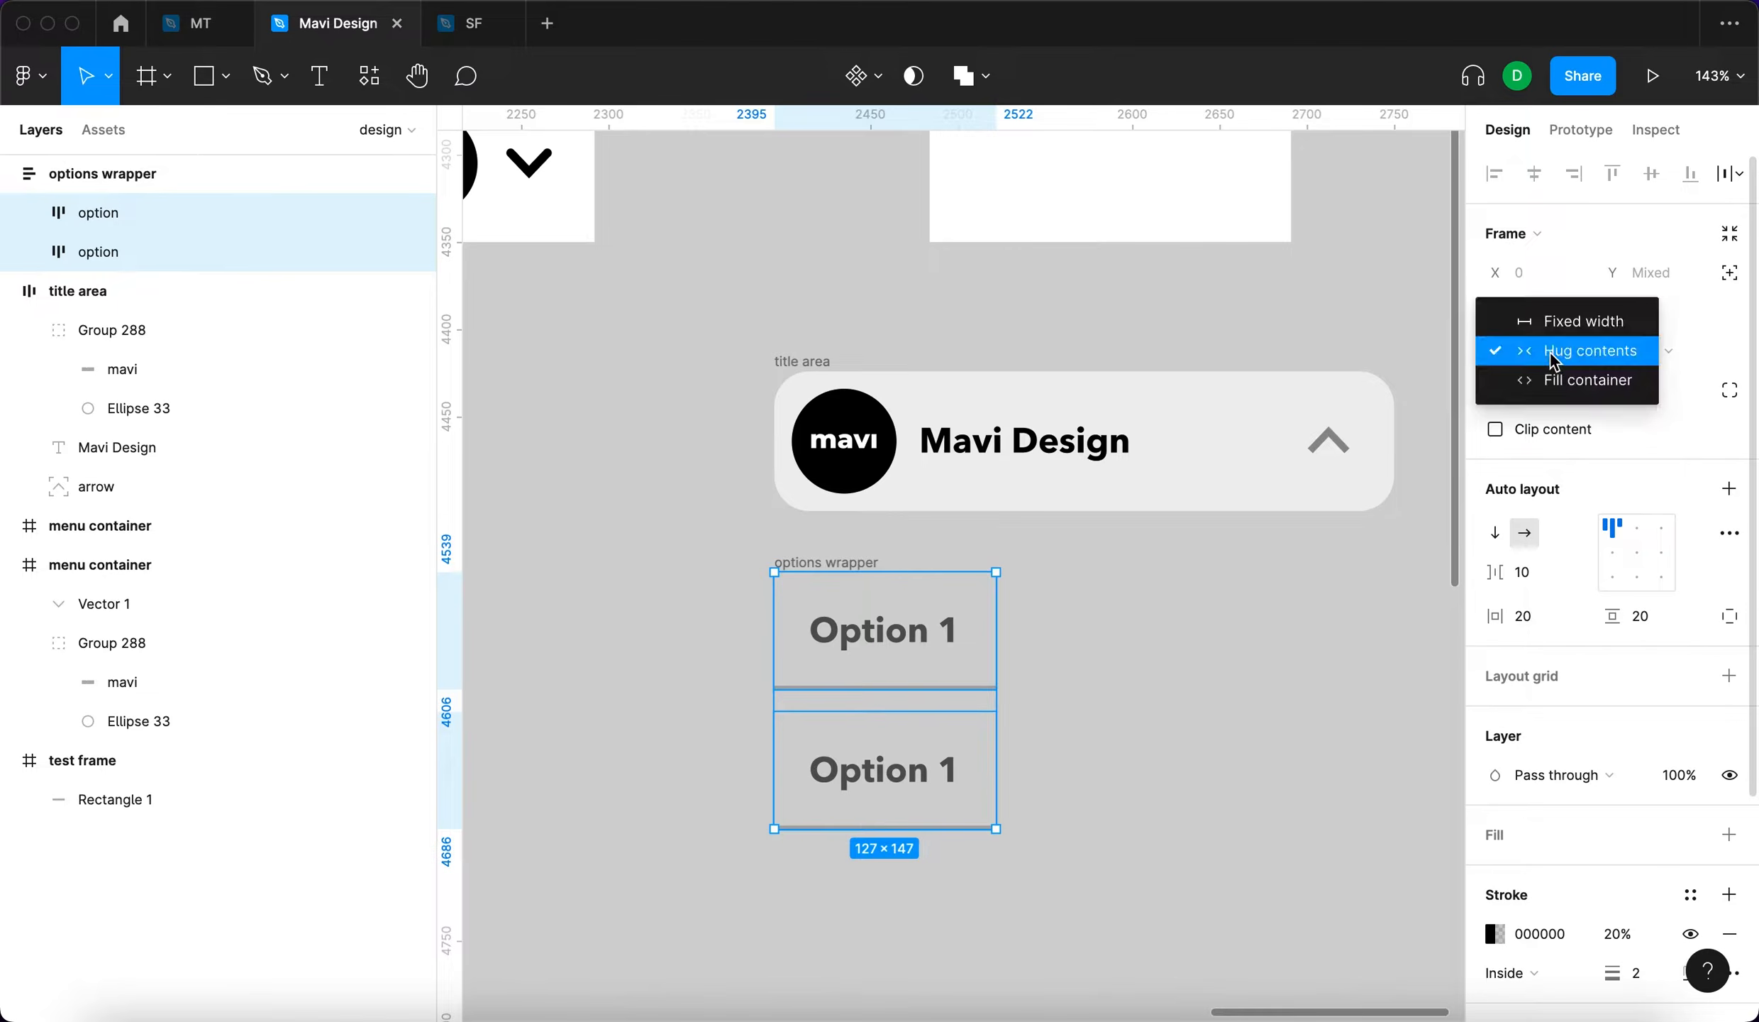
{"action": "left_click", "coordinate": [1563, 382]}
{"action": "left_click", "coordinate": [1374, 676]}
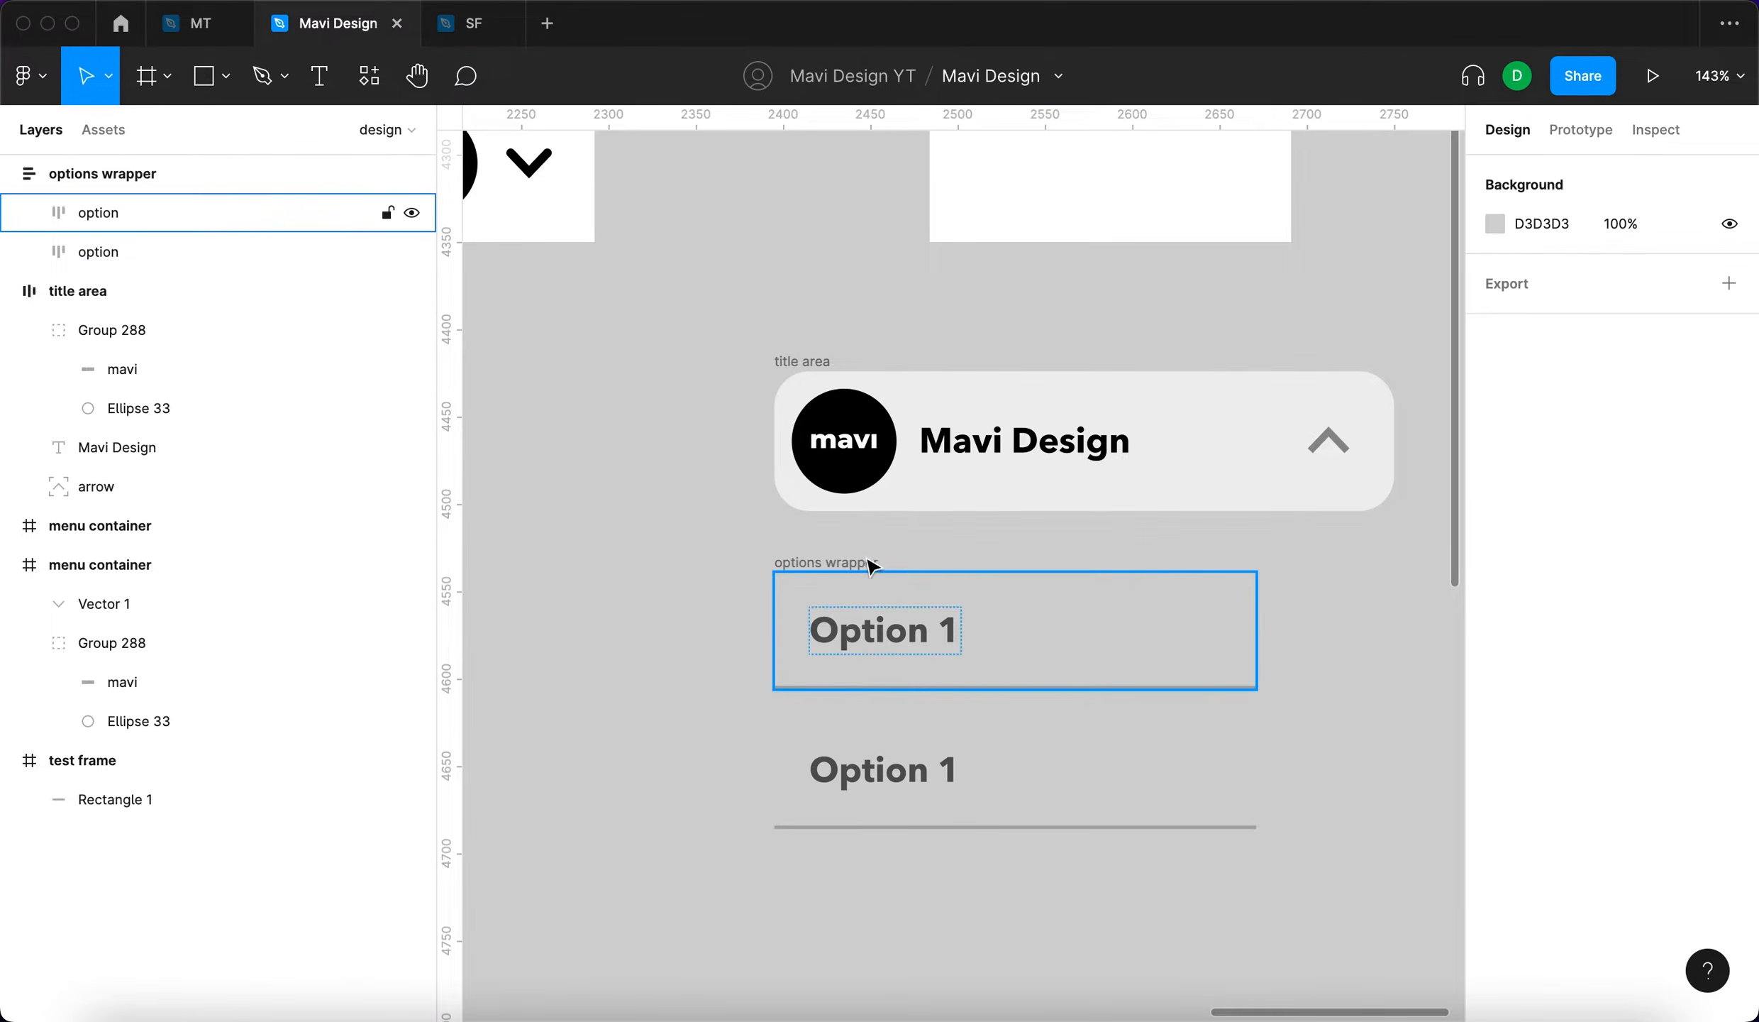
Set the spacing between items in the options wrapper to 0
{"action": "left_click", "coordinate": [813, 562]}
{"action": "left_click", "coordinate": [1536, 572]}
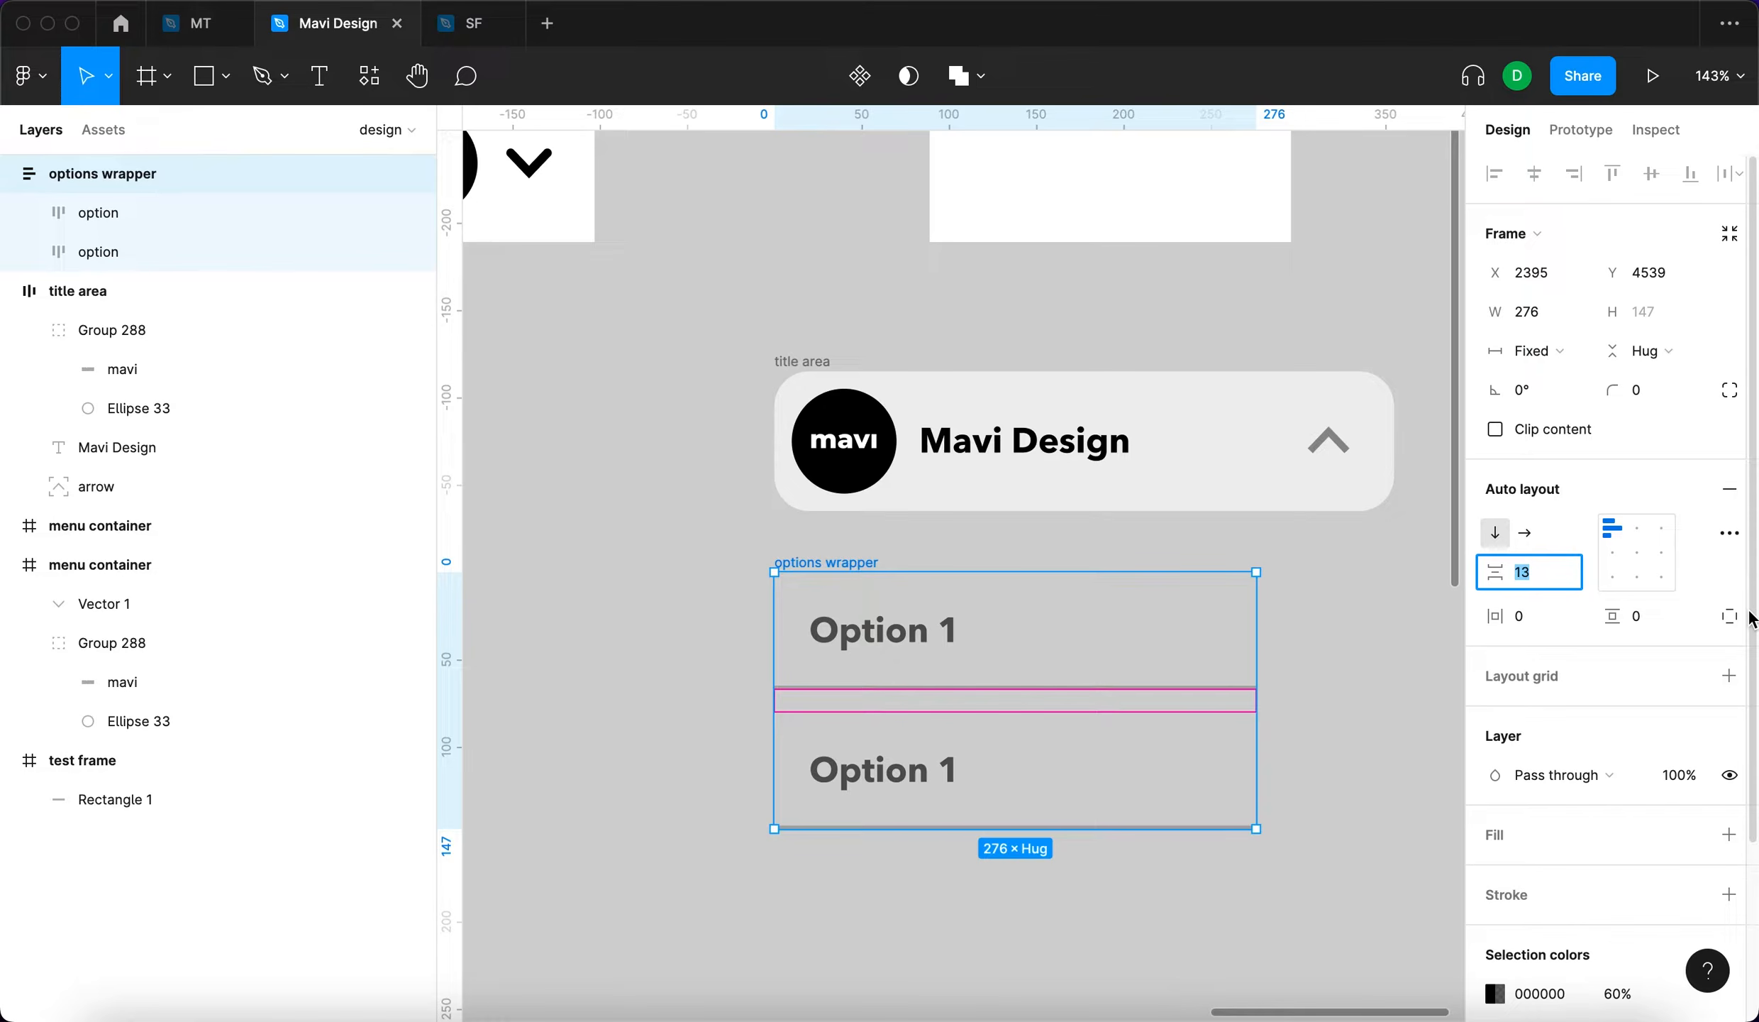
{"action": "type", "text": "0"}
{"action": "key", "text": "Return"}
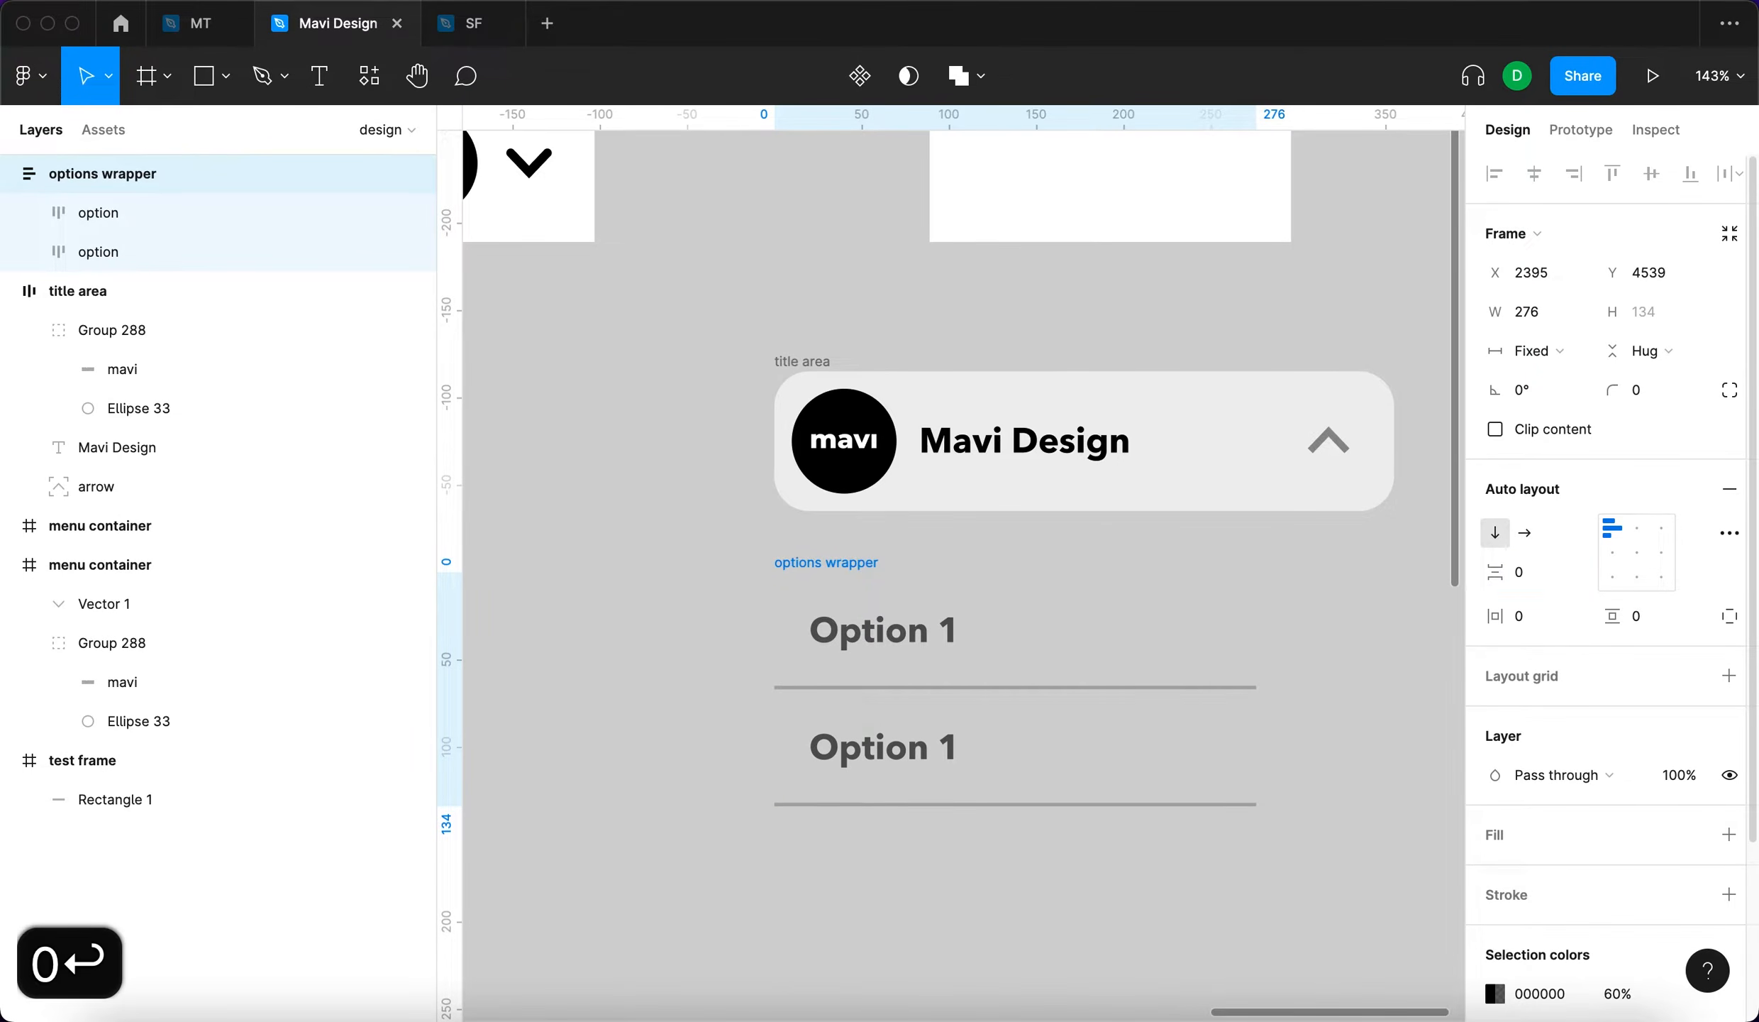
Test how the options stretch by narrowing the options wrapper to 67 and widening it again to 239
{"action": "left_click_drag", "start_coordinate": [1249, 633], "coordinate": [872, 681]}
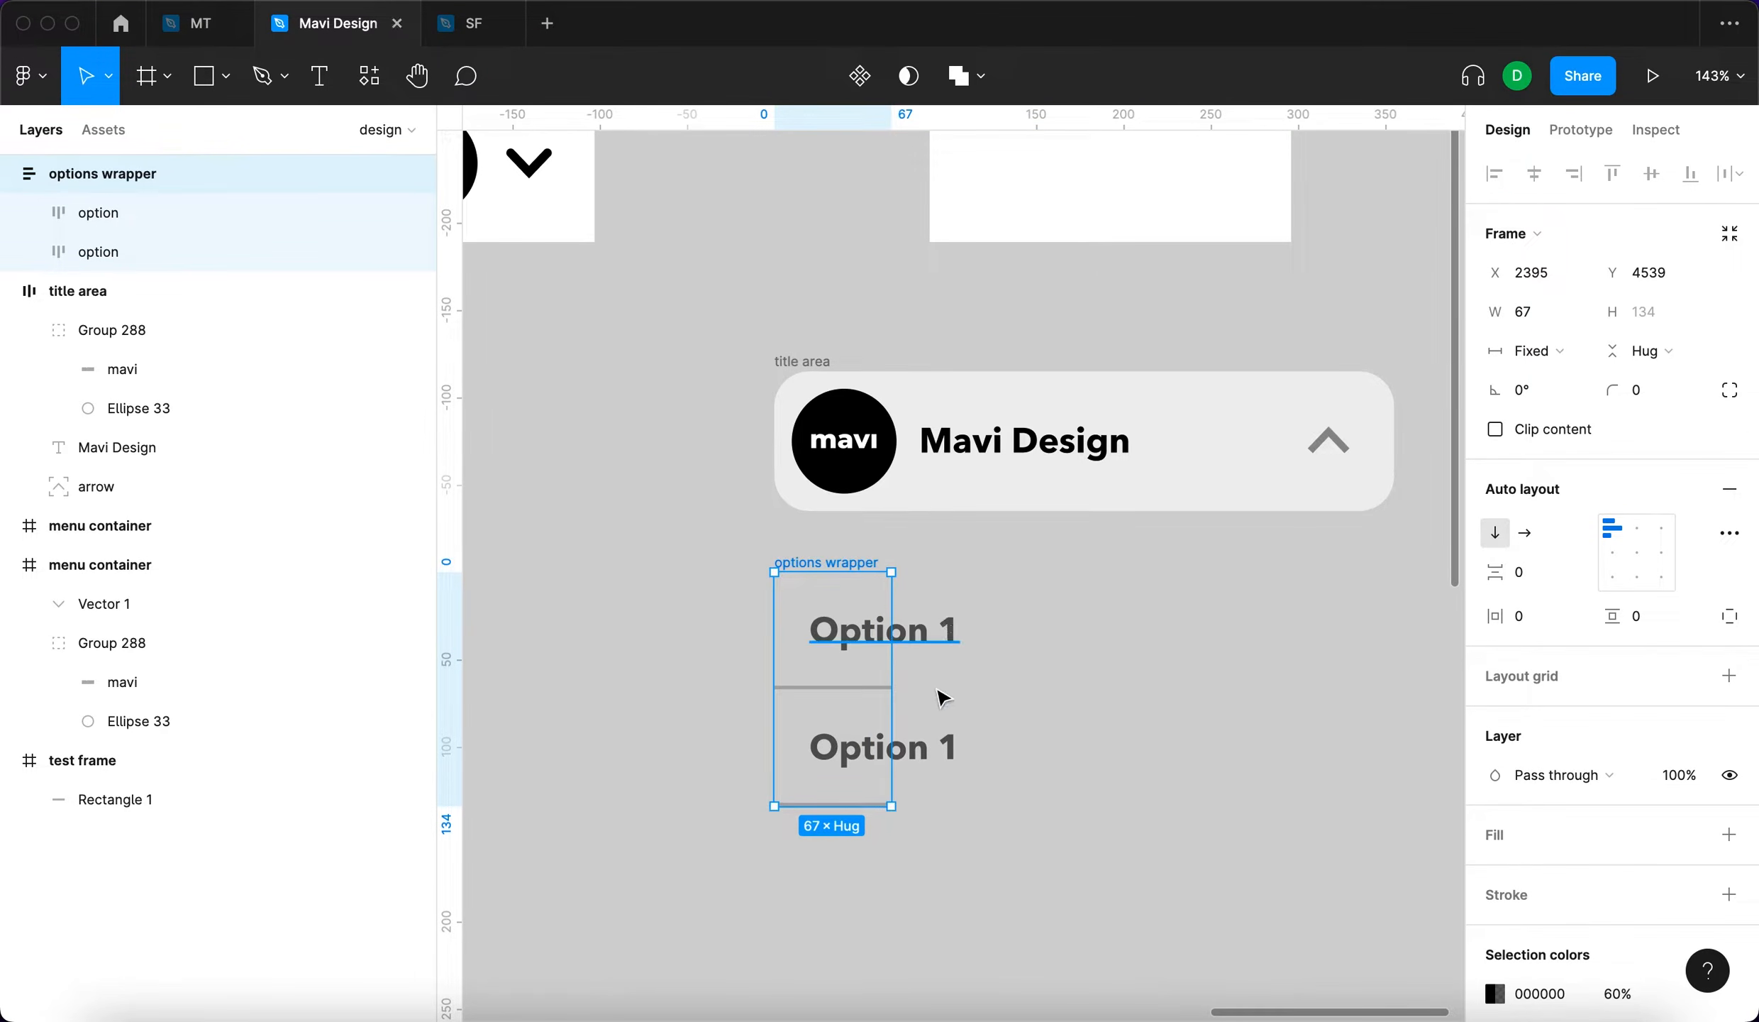
{"action": "left_click_drag", "start_coordinate": [889, 667], "coordinate": [1238, 687]}
{"action": "left_click", "coordinate": [1084, 643]}
{"action": "key", "text": "Escape"}
{"action": "left_click_drag", "start_coordinate": [1120, 637], "coordinate": [1189, 632]}
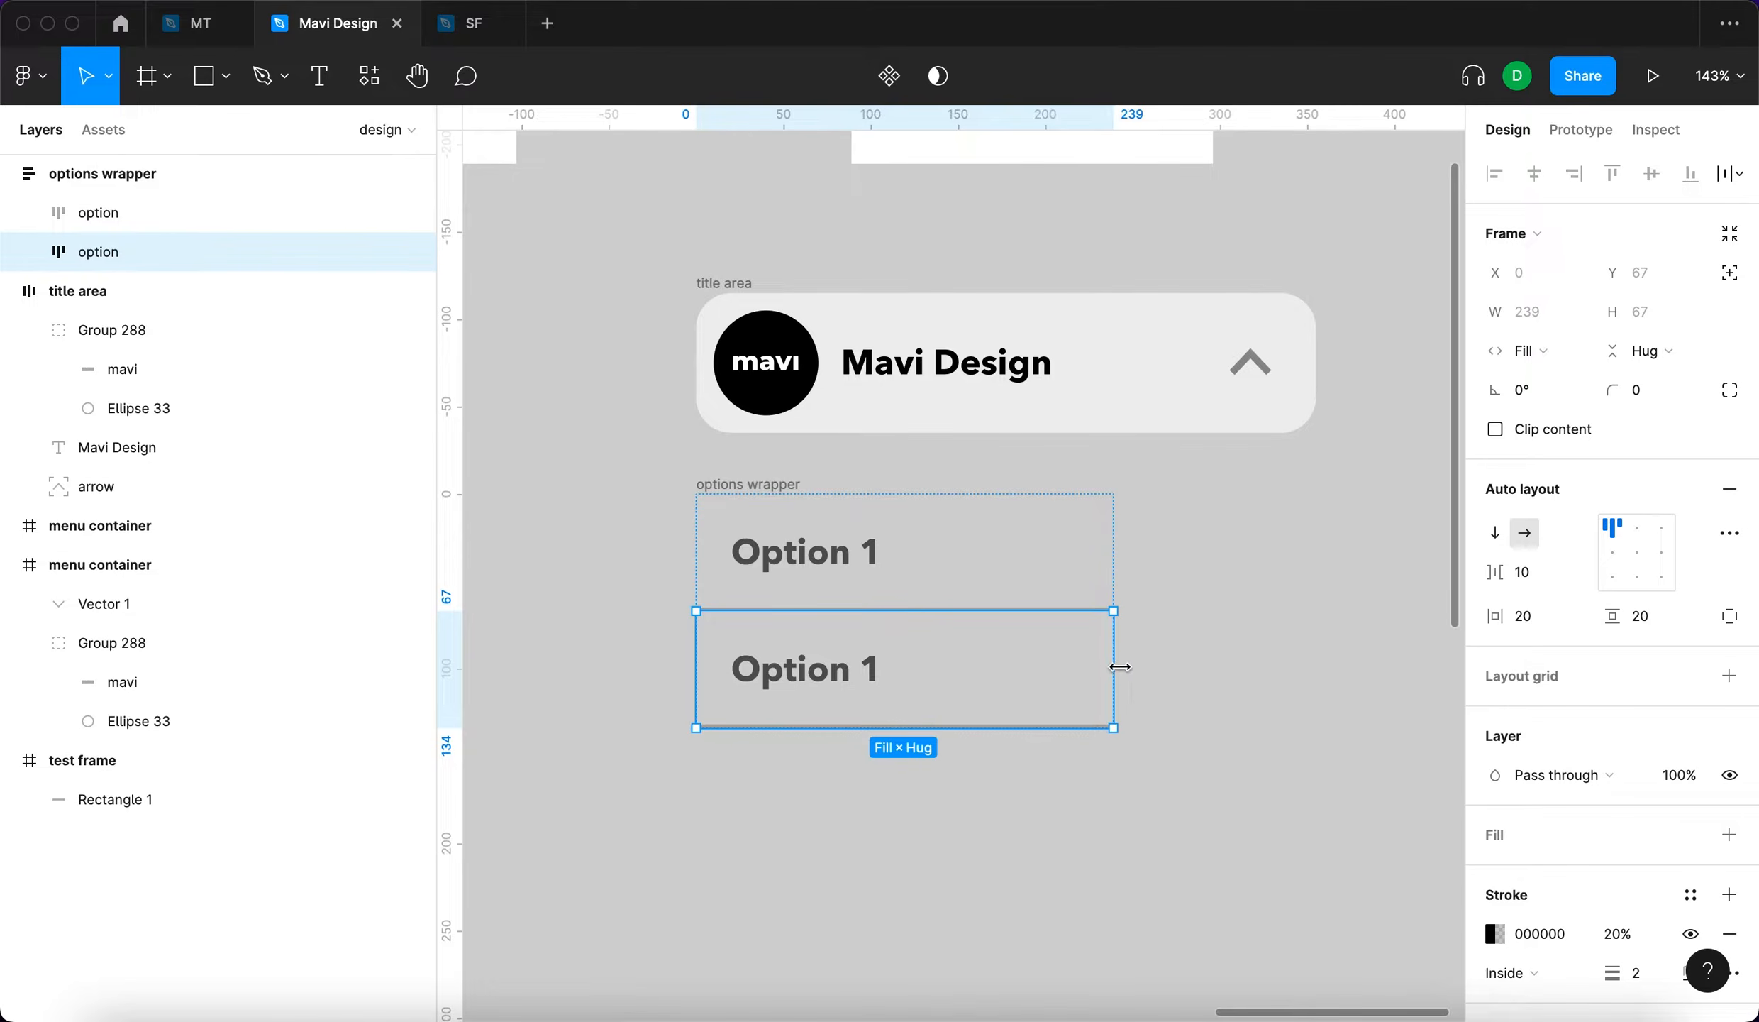
Duplicate the second option frame twice within the options wrapper
{"action": "key", "text": "super+d"}
{"action": "key", "text": "super+d"}
{"action": "key", "text": "Escape"}
Widen the options wrapper to about 363 and delete one of the duplicated option frames
{"action": "left_click_drag", "start_coordinate": [1120, 555], "coordinate": [1324, 561]}
{"action": "key", "text": "BackSpace"}
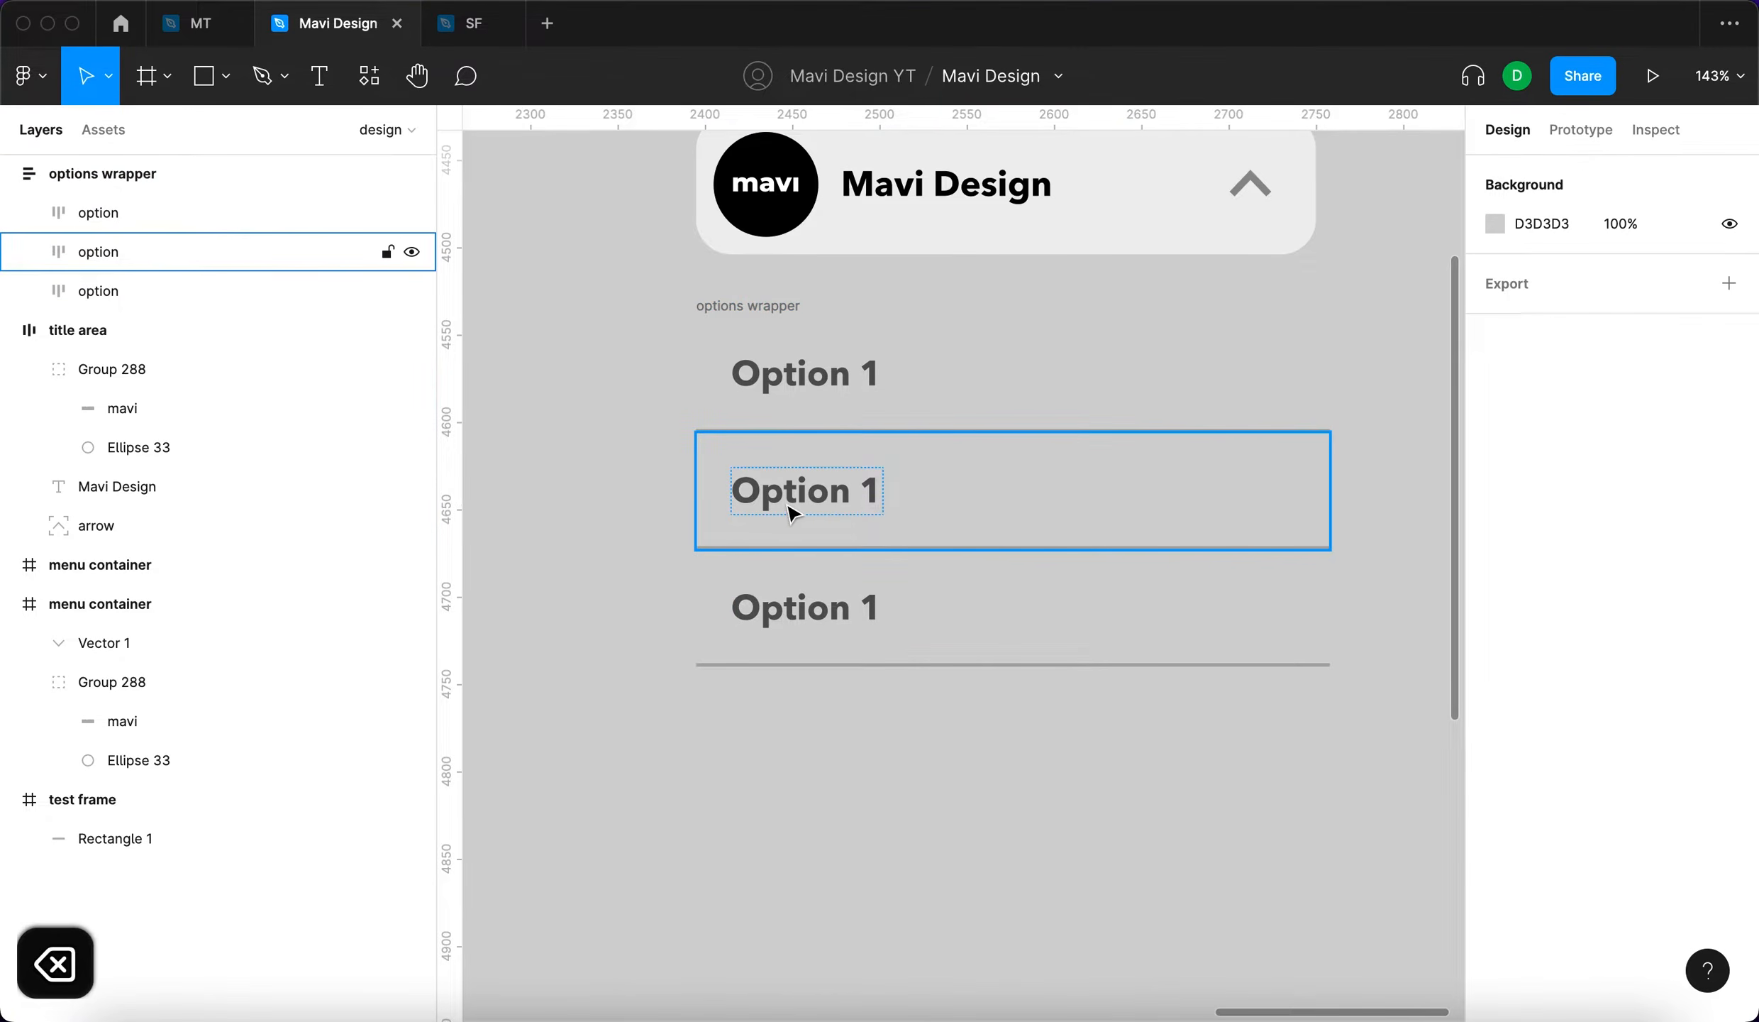
Change the labels of the second and third options to Option 2 and Option 3
{"action": "left_click", "coordinate": [805, 510]}
{"action": "double_click", "coordinate": [805, 509]}
{"action": "key", "text": "Right"}
{"action": "key", "text": "BackSpace"}
{"action": "type", "text": "@"}
{"action": "key", "text": "BackSpace"}
{"action": "type", "text": "2"}
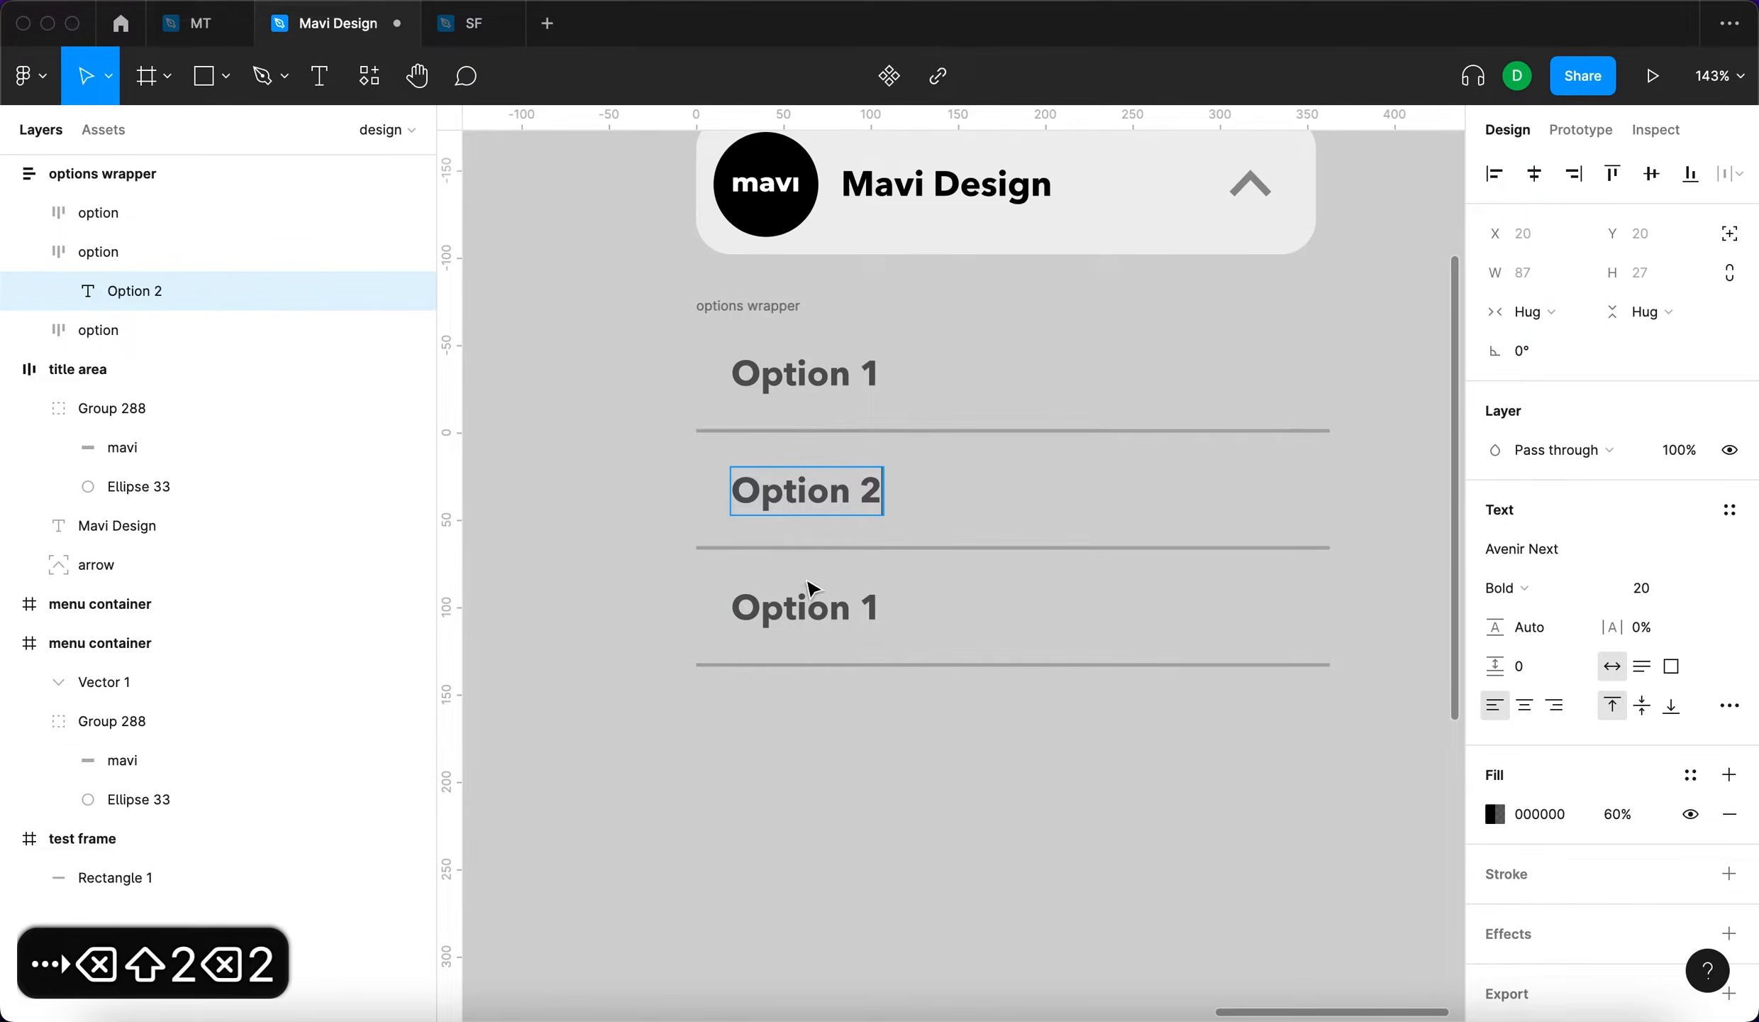
{"action": "double_click", "coordinate": [810, 589]}
{"action": "key", "text": "Right"}
{"action": "key", "text": "BackSpace"}
{"action": "type", "text": "3"}
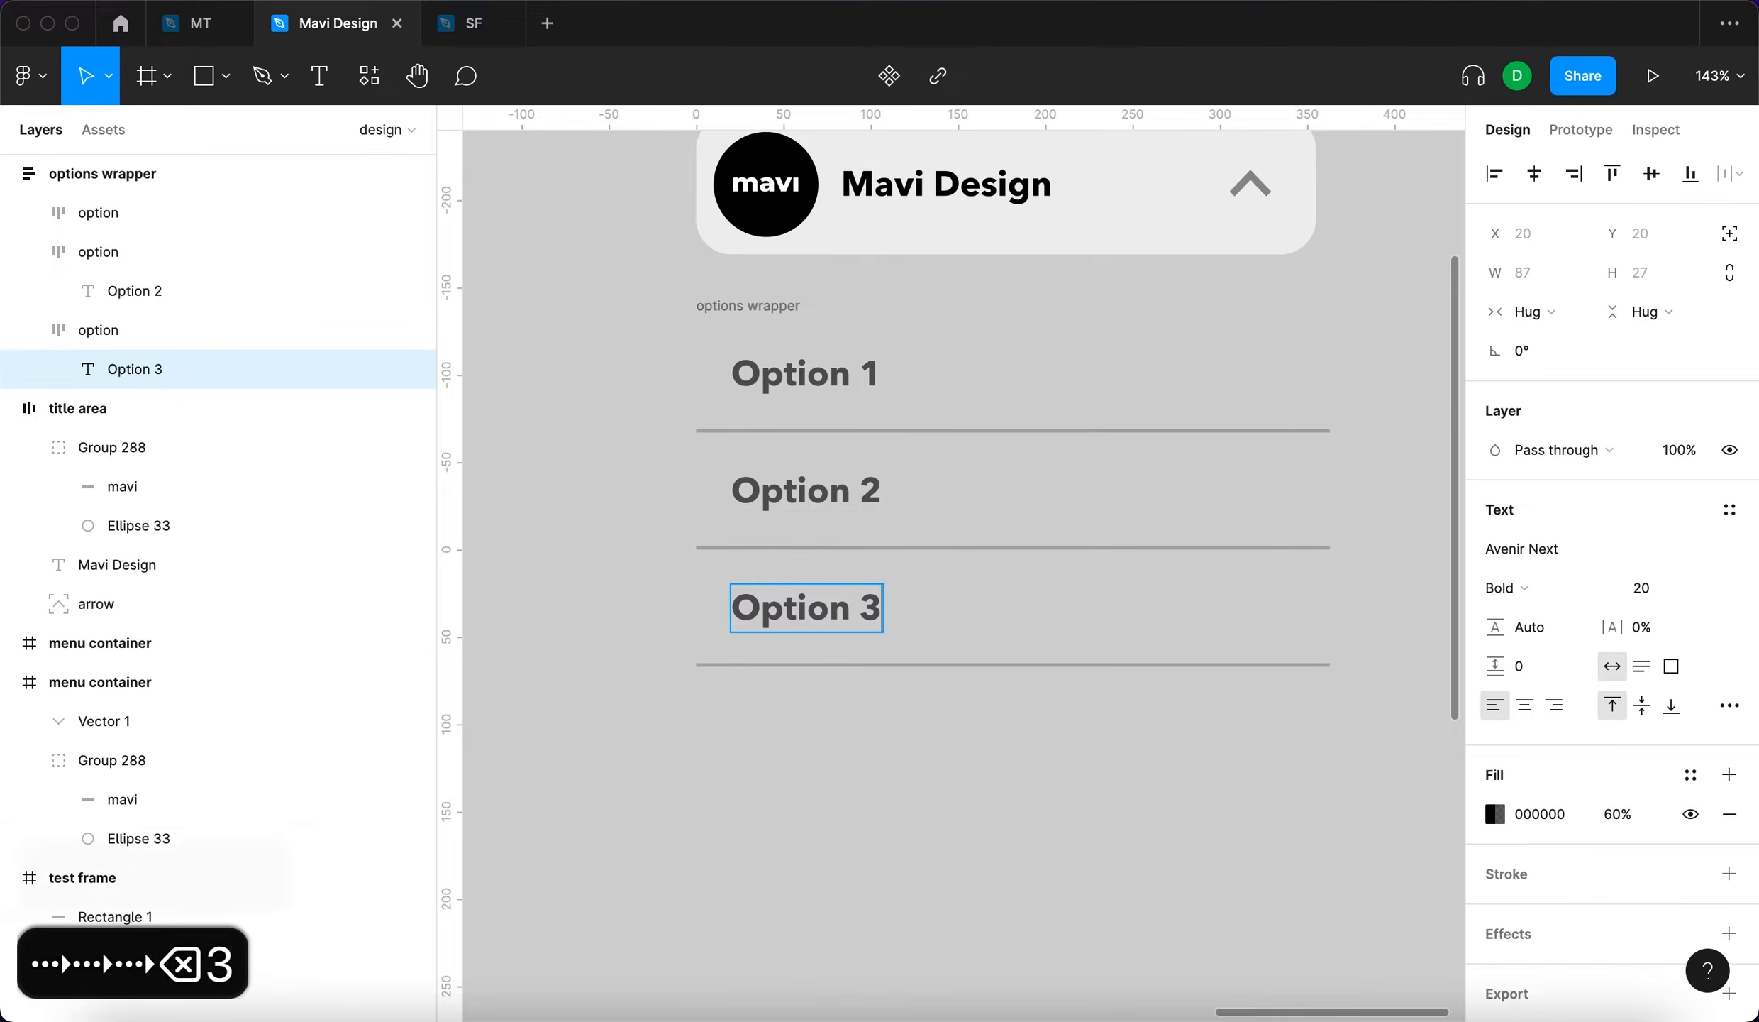
Narrow the options wrapper to 355 and set its horizontal padding to 10
{"action": "left_click", "coordinate": [800, 766]}
{"action": "left_click", "coordinate": [1653, 618]}
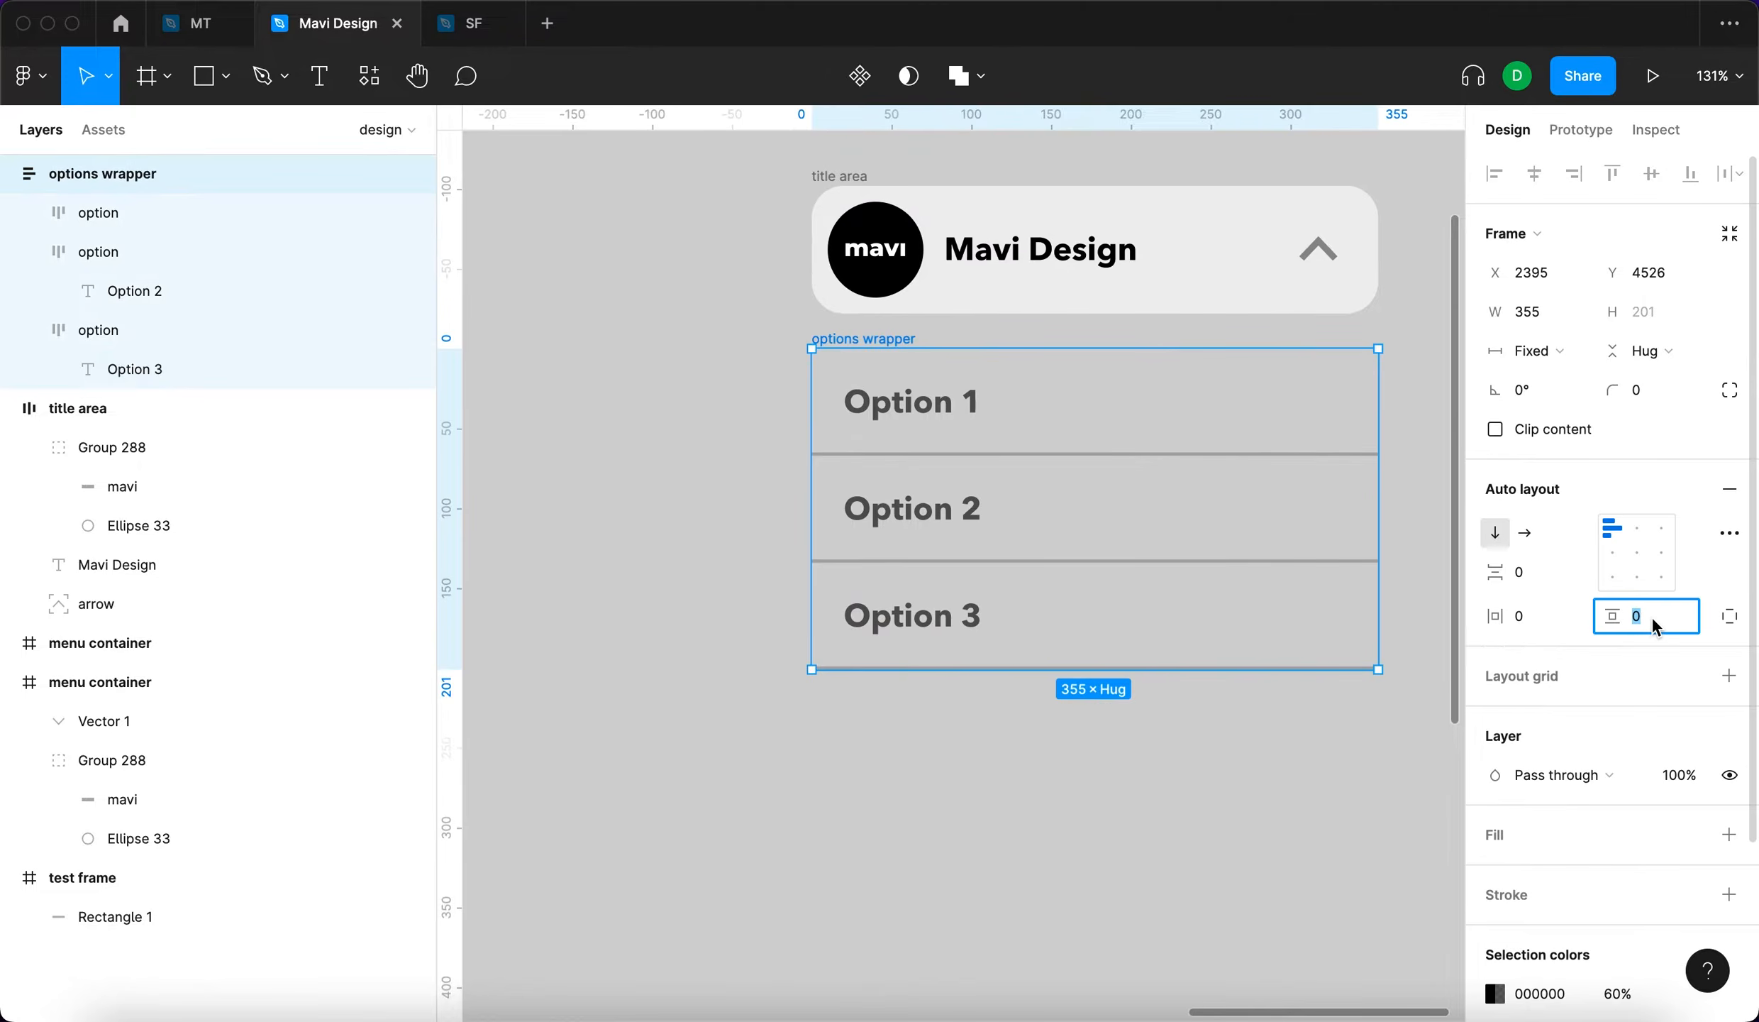
{"action": "left_click", "coordinate": [1513, 629]}
{"action": "key", "text": "shift+Up"}
{"action": "key", "text": "shift+Up"}
{"action": "key", "text": "shift+Down"}
{"action": "key", "text": "shift+Up"}
{"action": "key", "text": "shift+Down"}
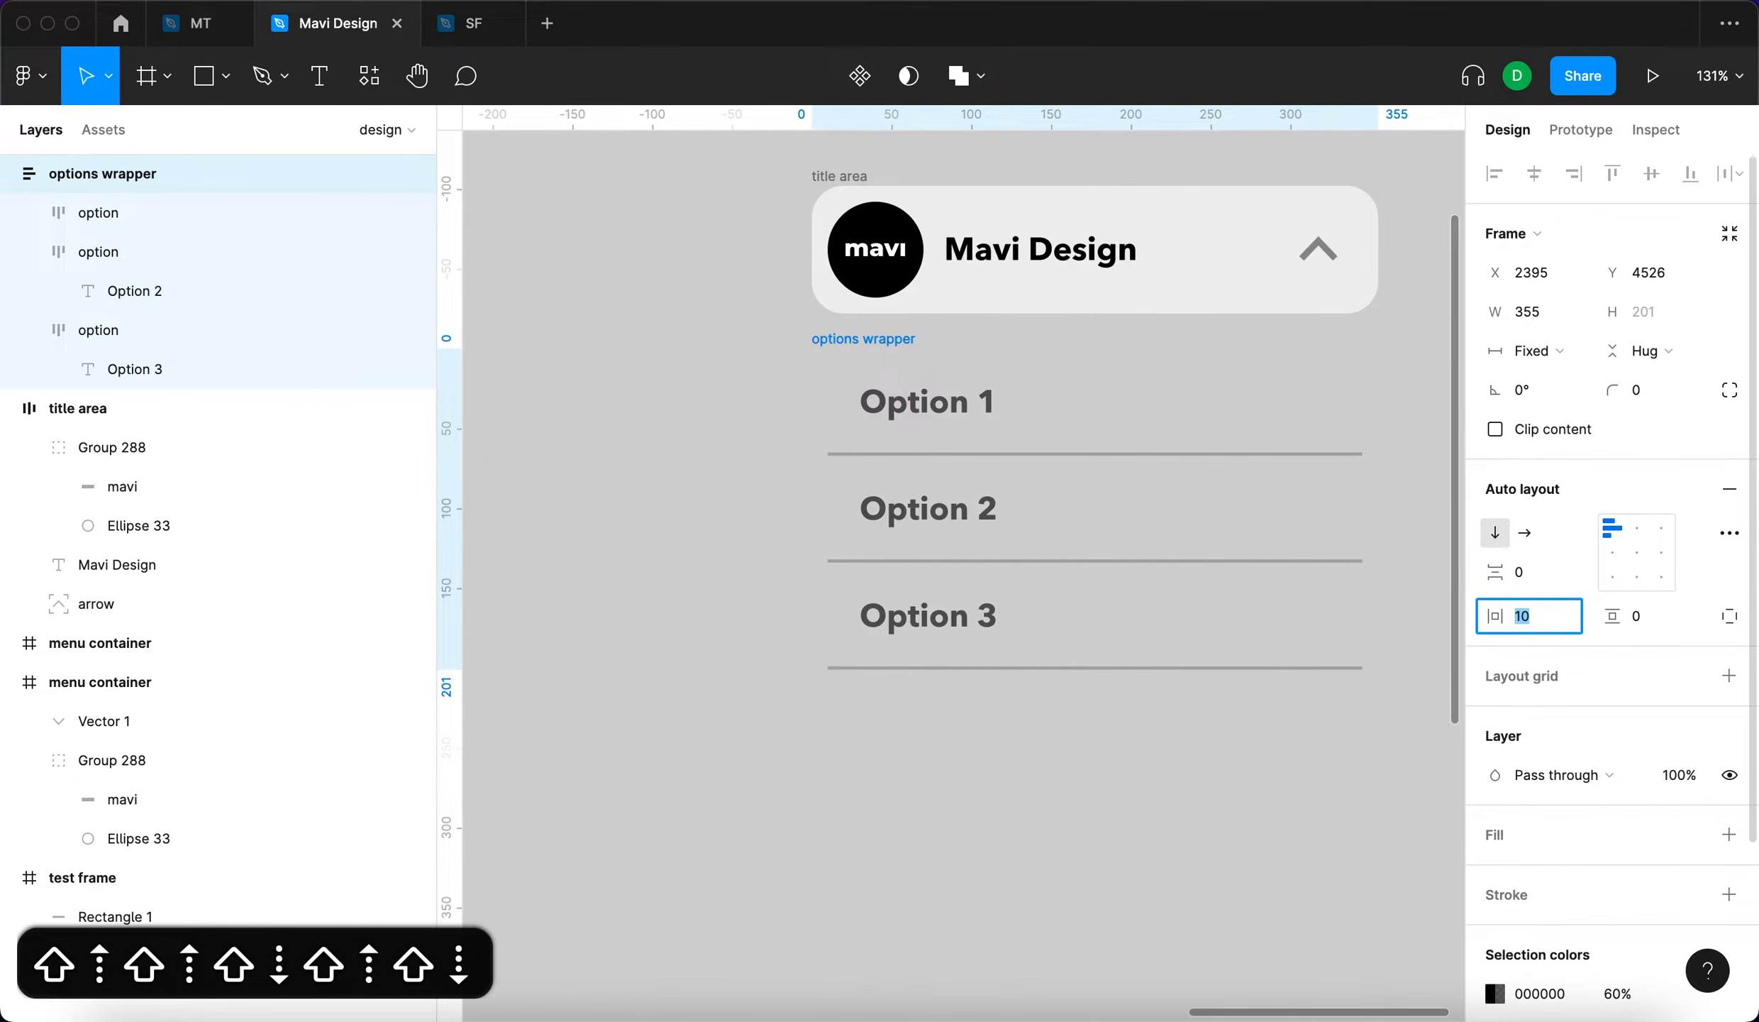
{"action": "key", "text": "Return"}
{"action": "left_click", "coordinate": [1133, 798]}
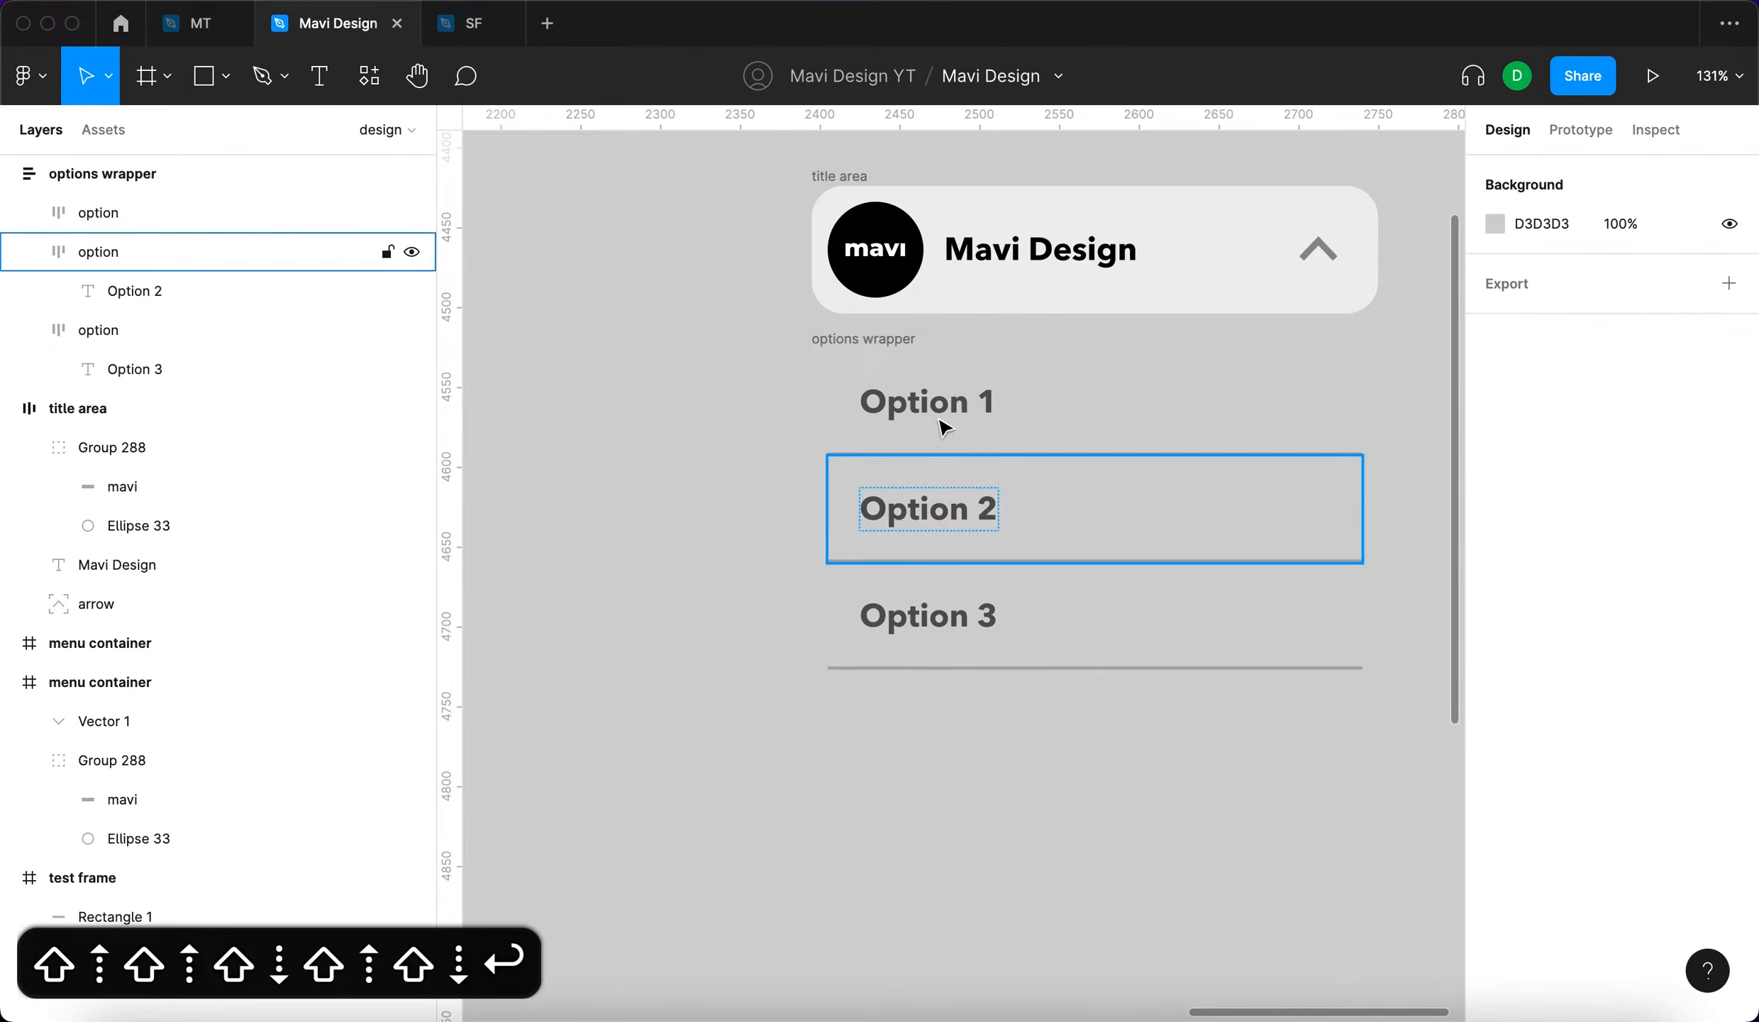
Place a copy of the Option 3 text below the options wrapper and change its wording to HELP
{"action": "left_click", "coordinate": [899, 343]}
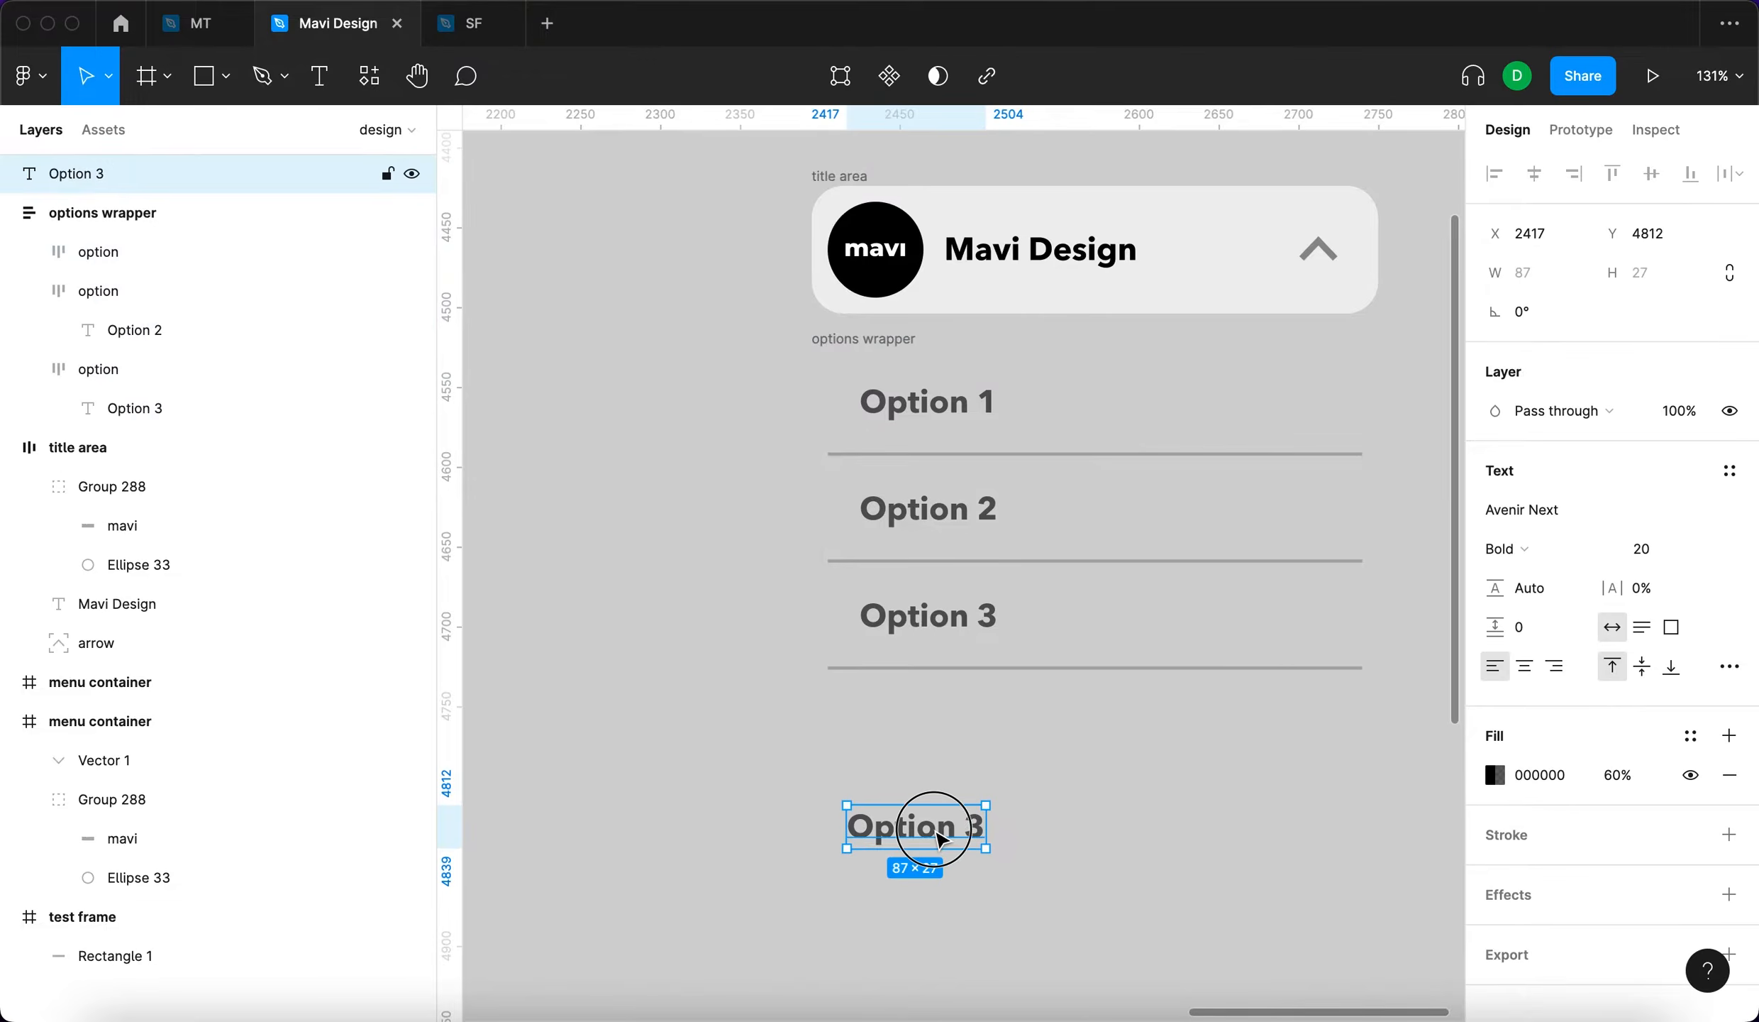
{"action": "left_click_drag", "start_coordinate": [937, 827], "coordinate": [999, 817]}
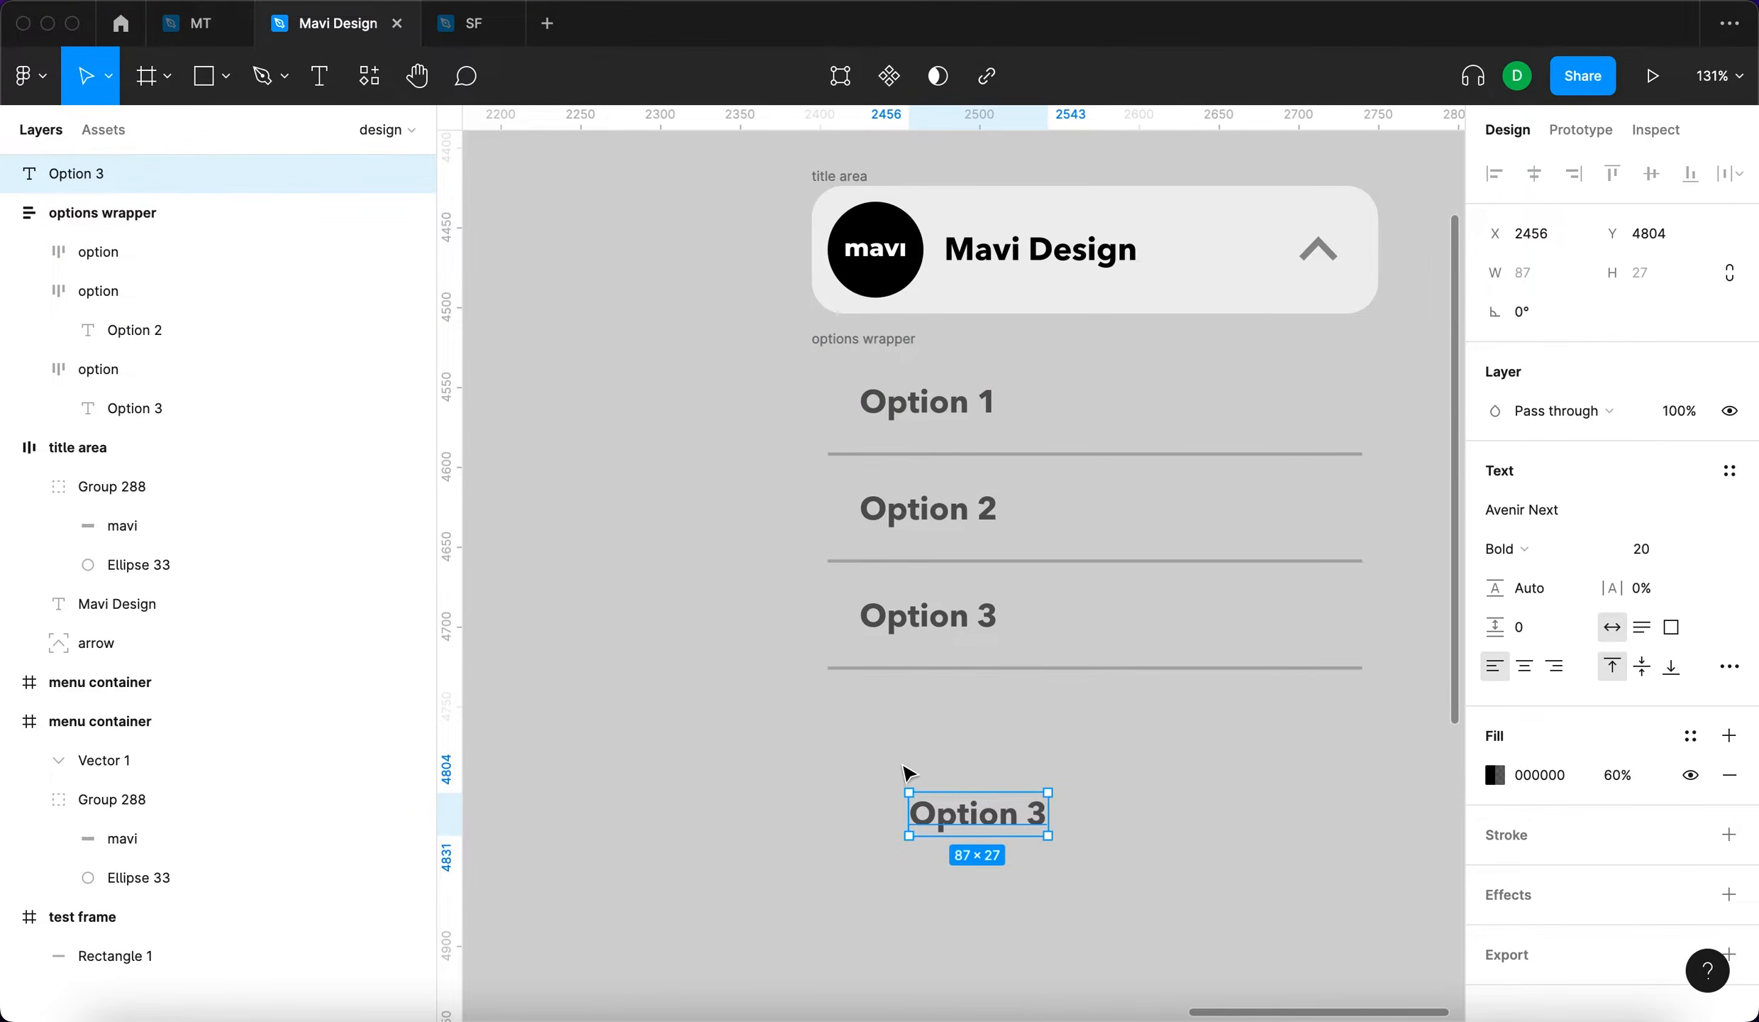
{"action": "double_click", "coordinate": [965, 821]}
{"action": "type", "text": "he,."}
{"action": "key", "text": "BackSpace"}
{"action": "key", "text": "BackSpace"}
{"action": "type", "text": "lp"}
{"action": "key", "text": "Escape"}
Duplicate the HELP text beside the original and change the copy's wording to LOG OUT
{"action": "left_click_drag", "start_coordinate": [973, 823], "coordinate": [1139, 820]}
{"action": "double_click", "coordinate": [1139, 817]}
{"action": "type", "text": "log out"}
{"action": "key", "text": "Escape"}
Set both the HELP and LOG OUT texts to font size 14 and Heavy weight
{"action": "left_click", "coordinate": [959, 800], "text": "shift"}
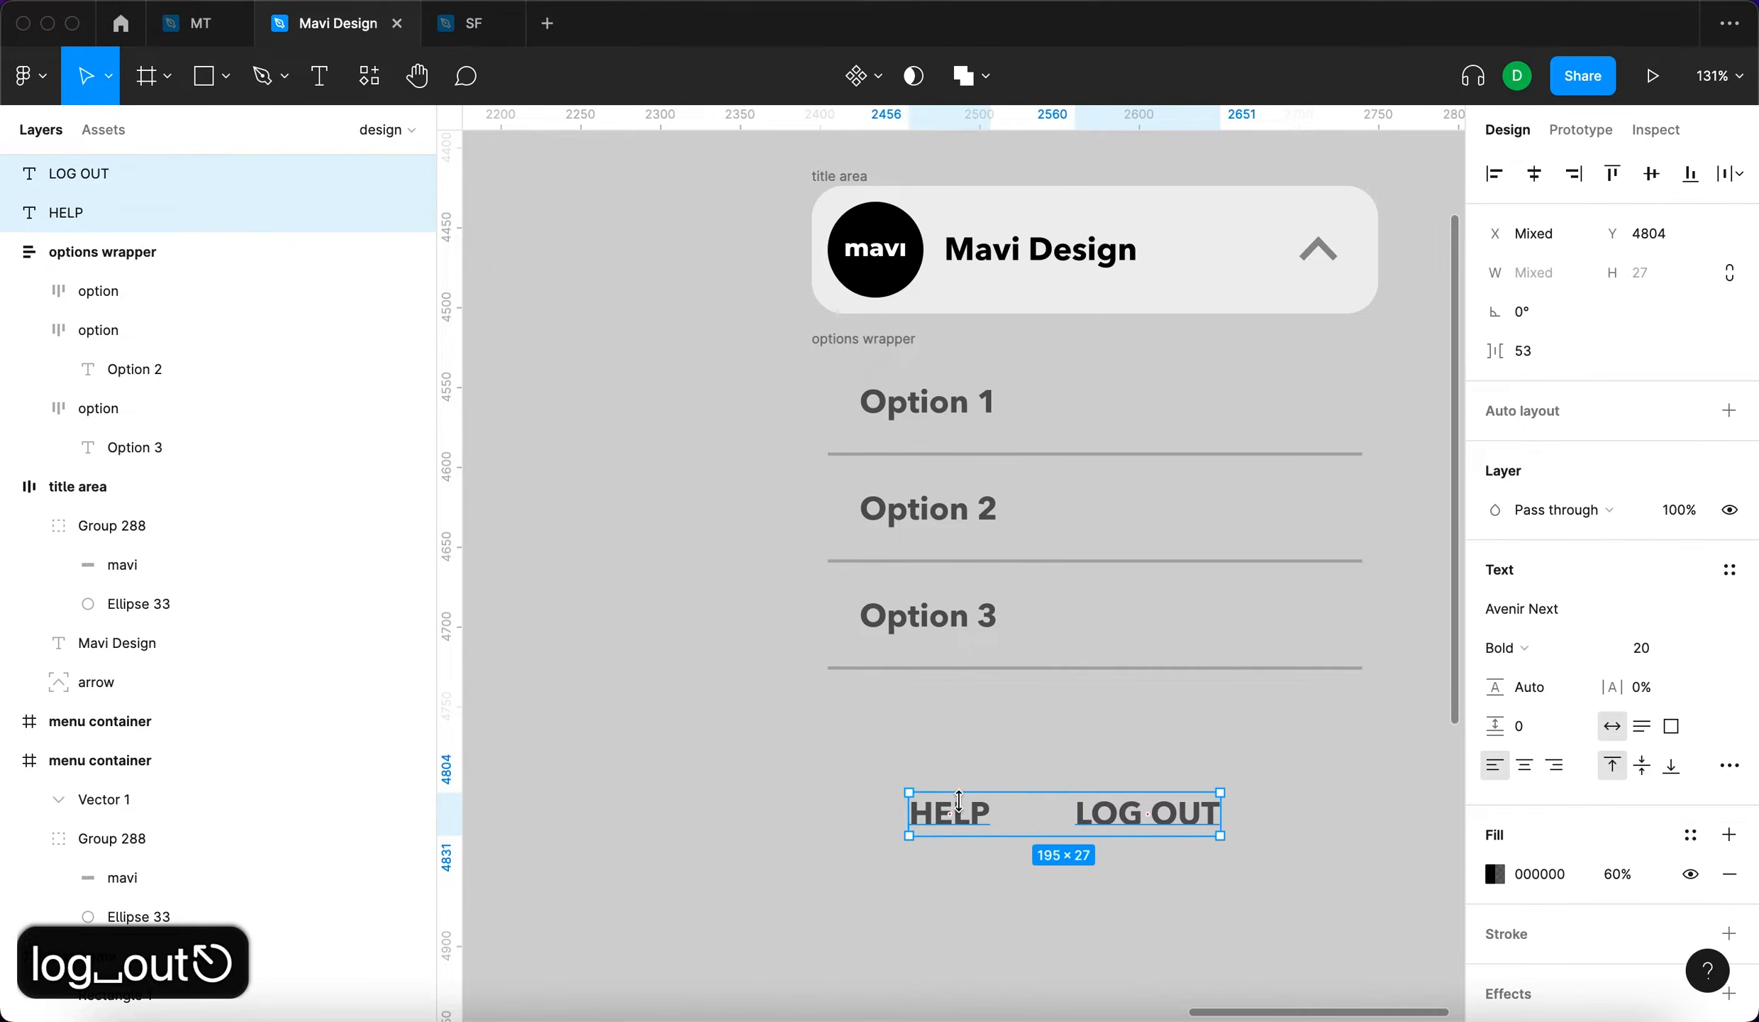
{"action": "left_click", "coordinate": [1638, 647]}
{"action": "key", "text": "shift+Down"}
{"action": "key", "text": "shift+Up"}
{"action": "key", "text": "Down"}
{"action": "key", "text": "Down"}
{"action": "key", "text": "Down"}
{"action": "key", "text": "Down"}
{"action": "key", "text": "Down"}
{"action": "key", "text": "Down"}
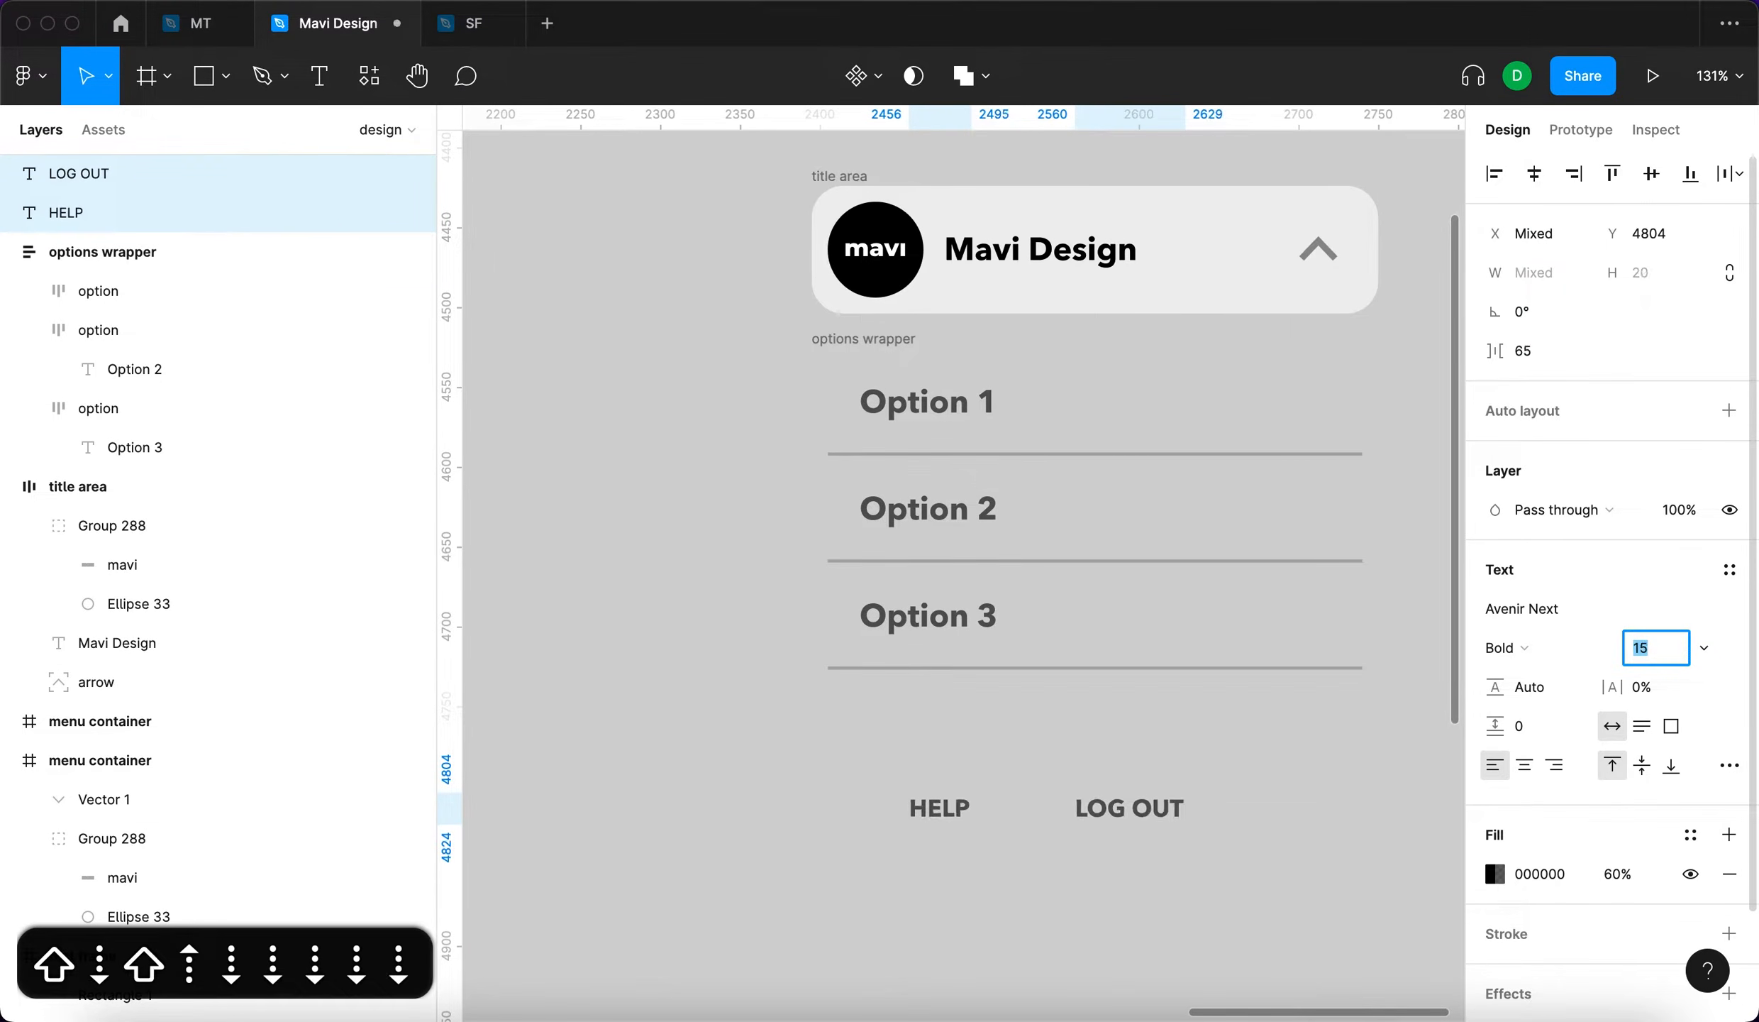
{"action": "left_click", "coordinate": [1728, 766]}
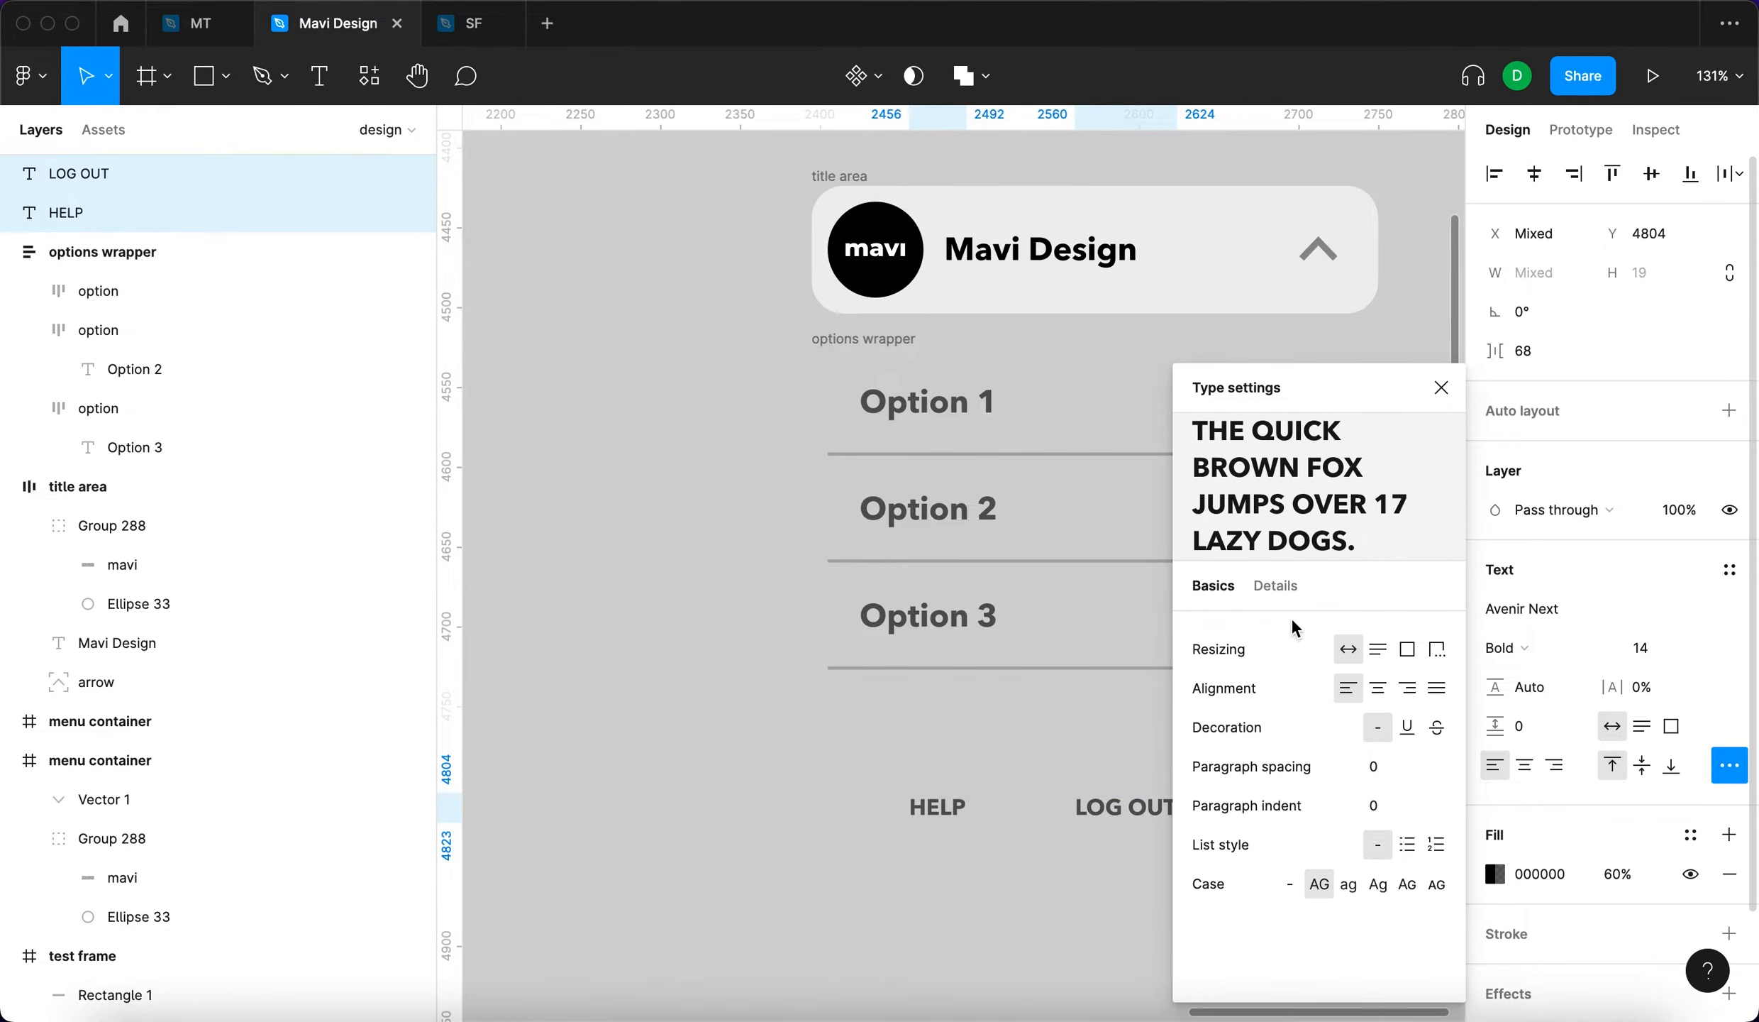
{"action": "left_click", "coordinate": [1525, 647]}
{"action": "left_click", "coordinate": [1543, 671]}
{"action": "left_click", "coordinate": [894, 901]}
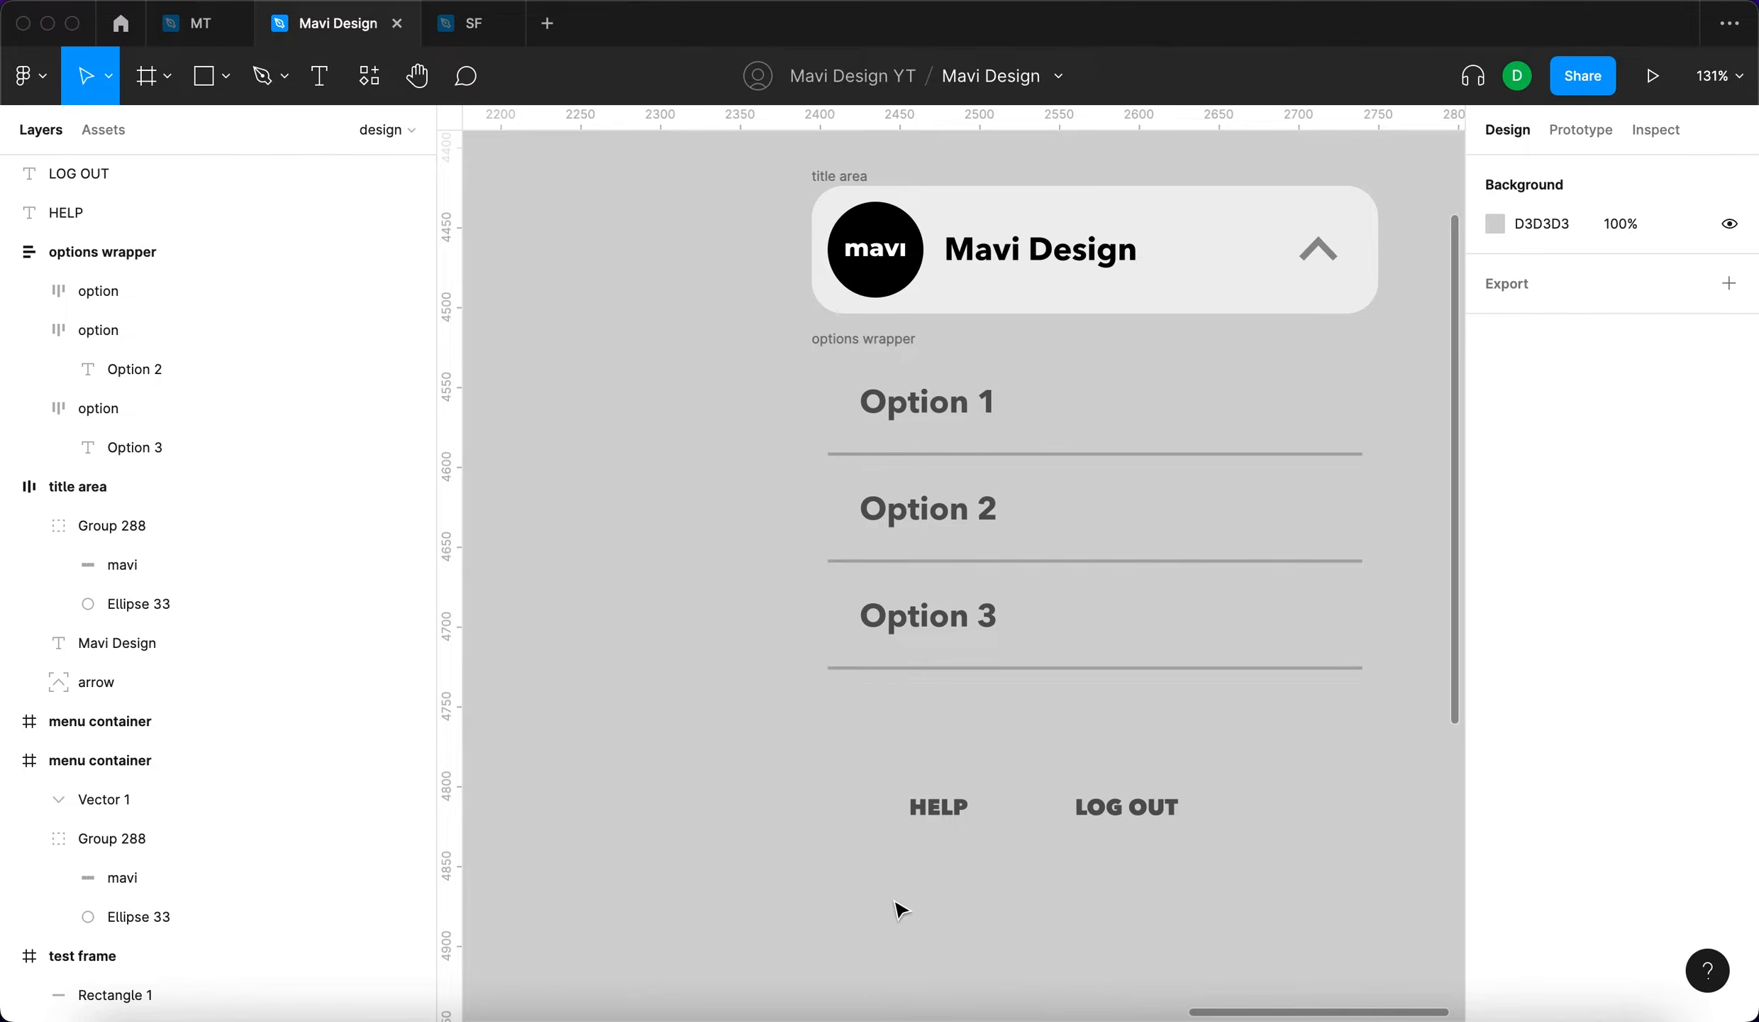
Wrap HELP and LOG OUT in a horizontal auto layout frame with its spacing mode set to Space between
{"action": "left_click_drag", "start_coordinate": [946, 791], "coordinate": [877, 754]}
{"action": "left_click", "coordinate": [1129, 815], "text": "shift"}
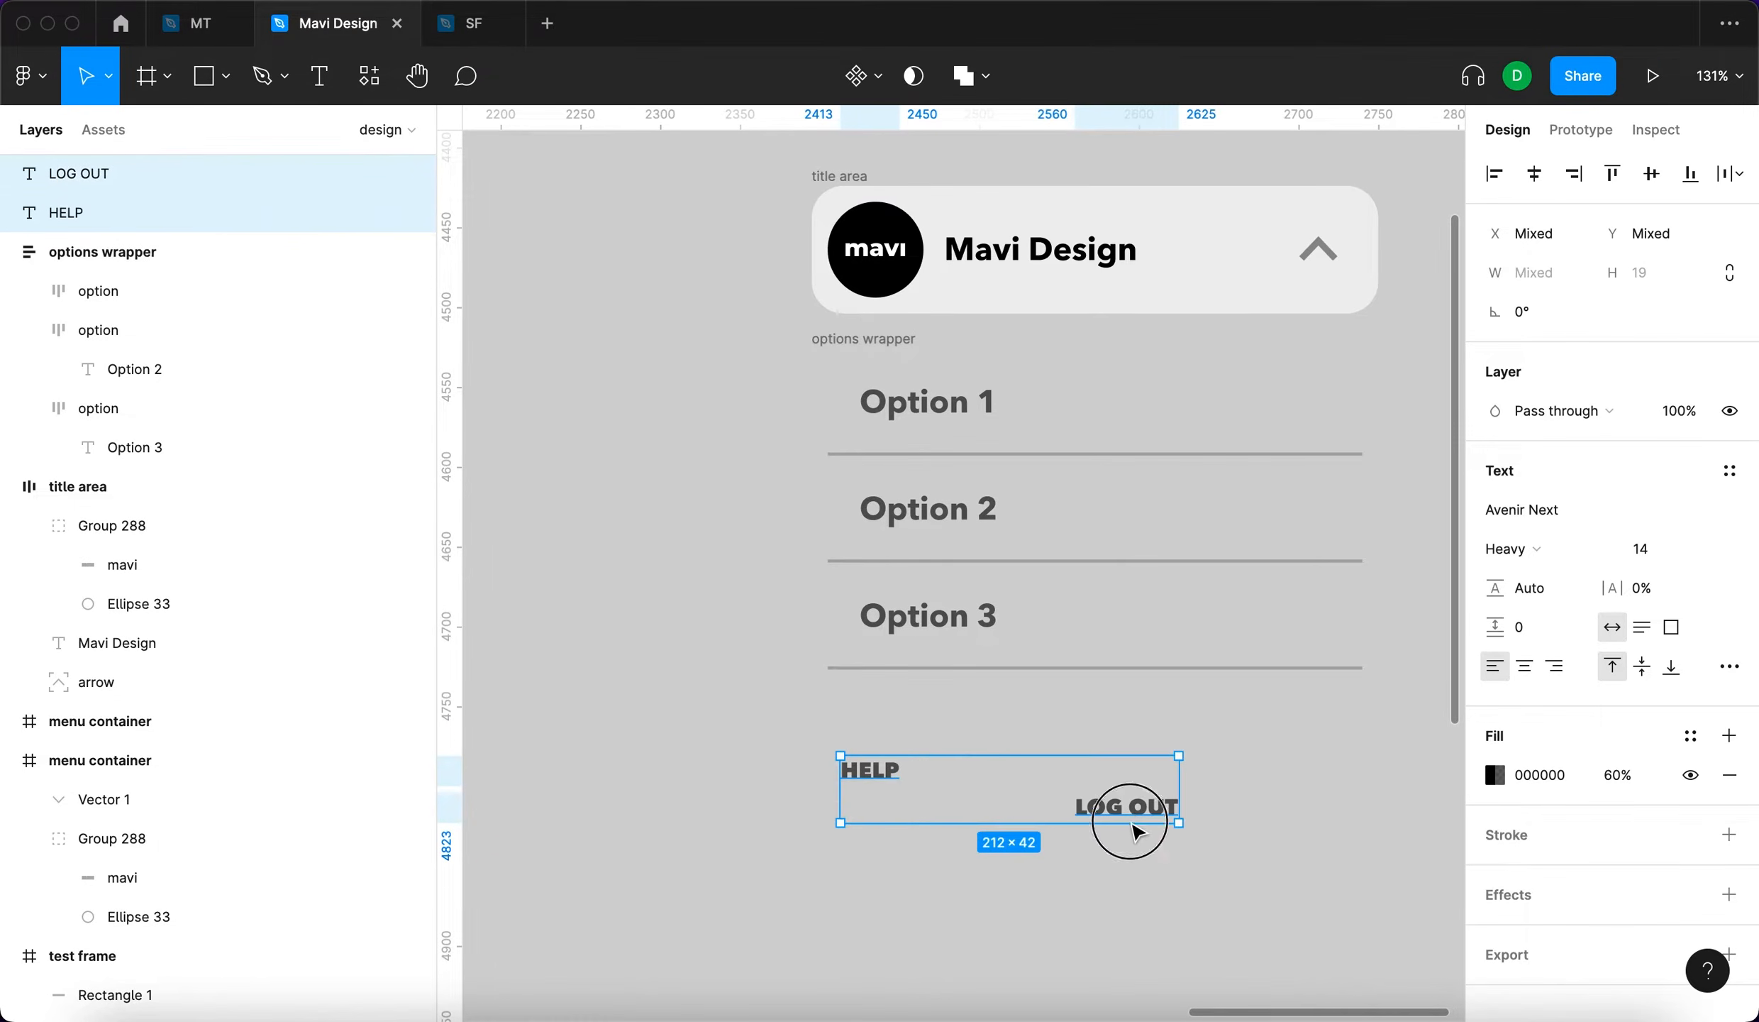
{"action": "key", "text": "shift+a"}
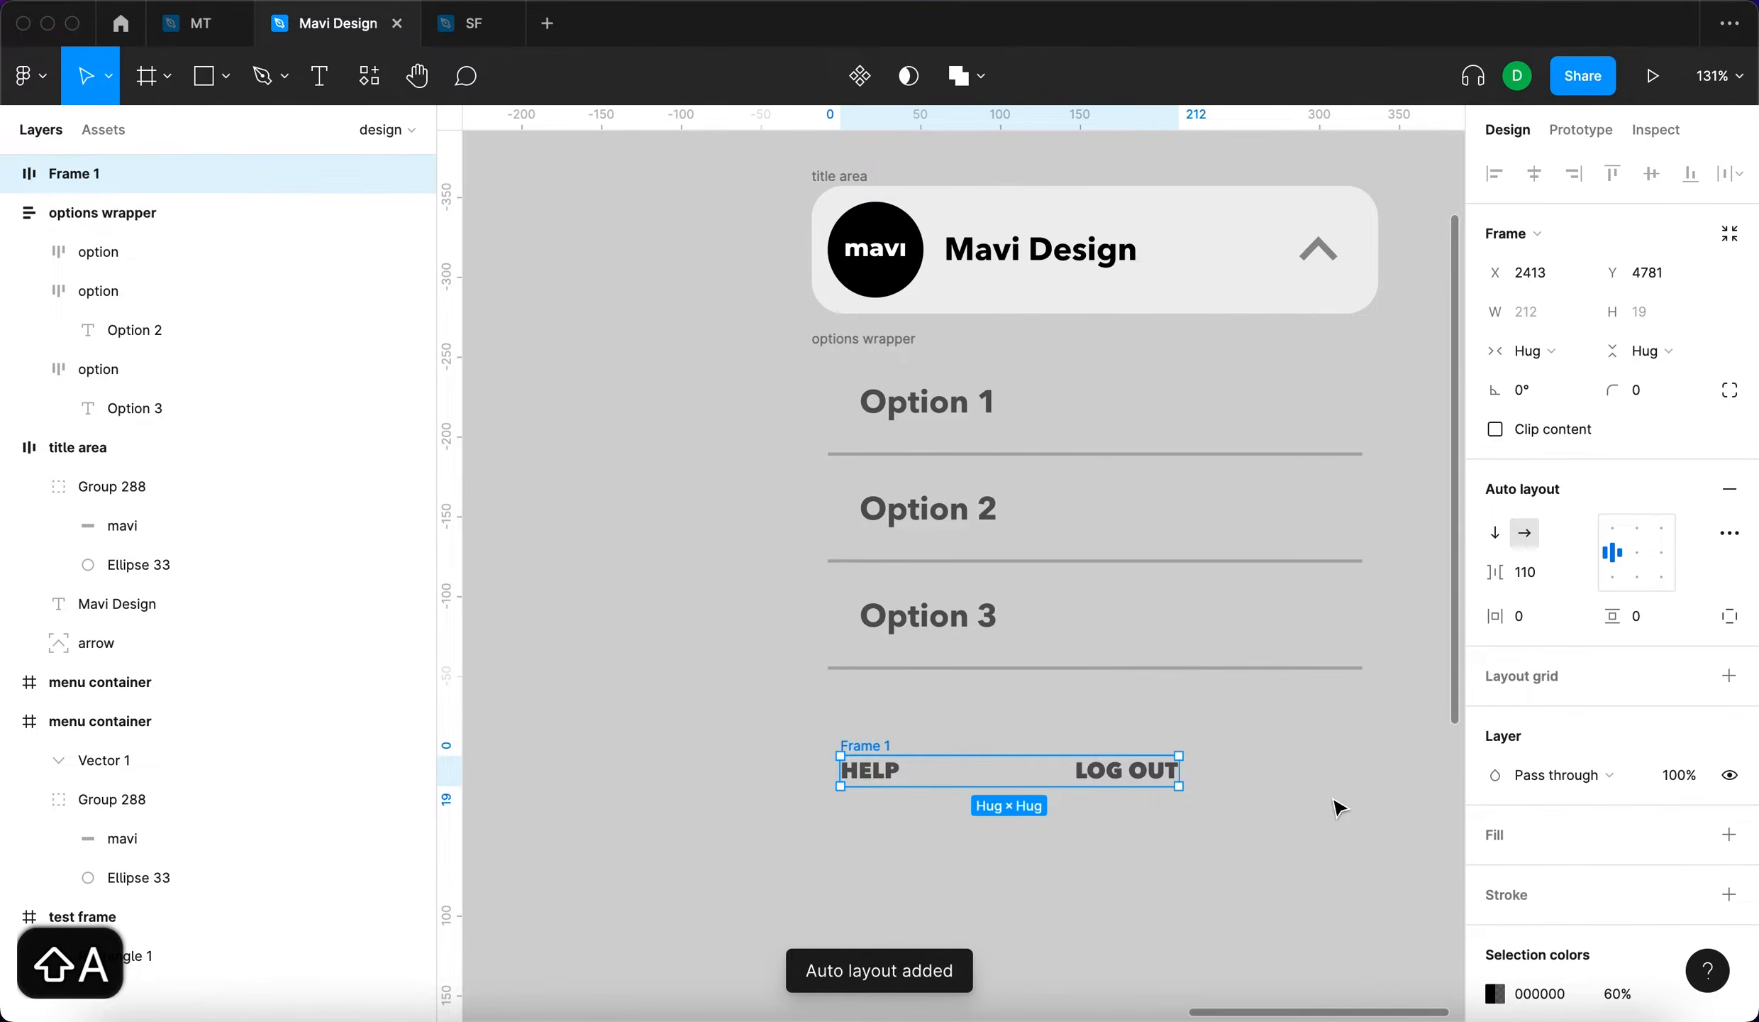
{"action": "left_click", "coordinate": [1729, 532]}
{"action": "left_click", "coordinate": [1416, 741]}
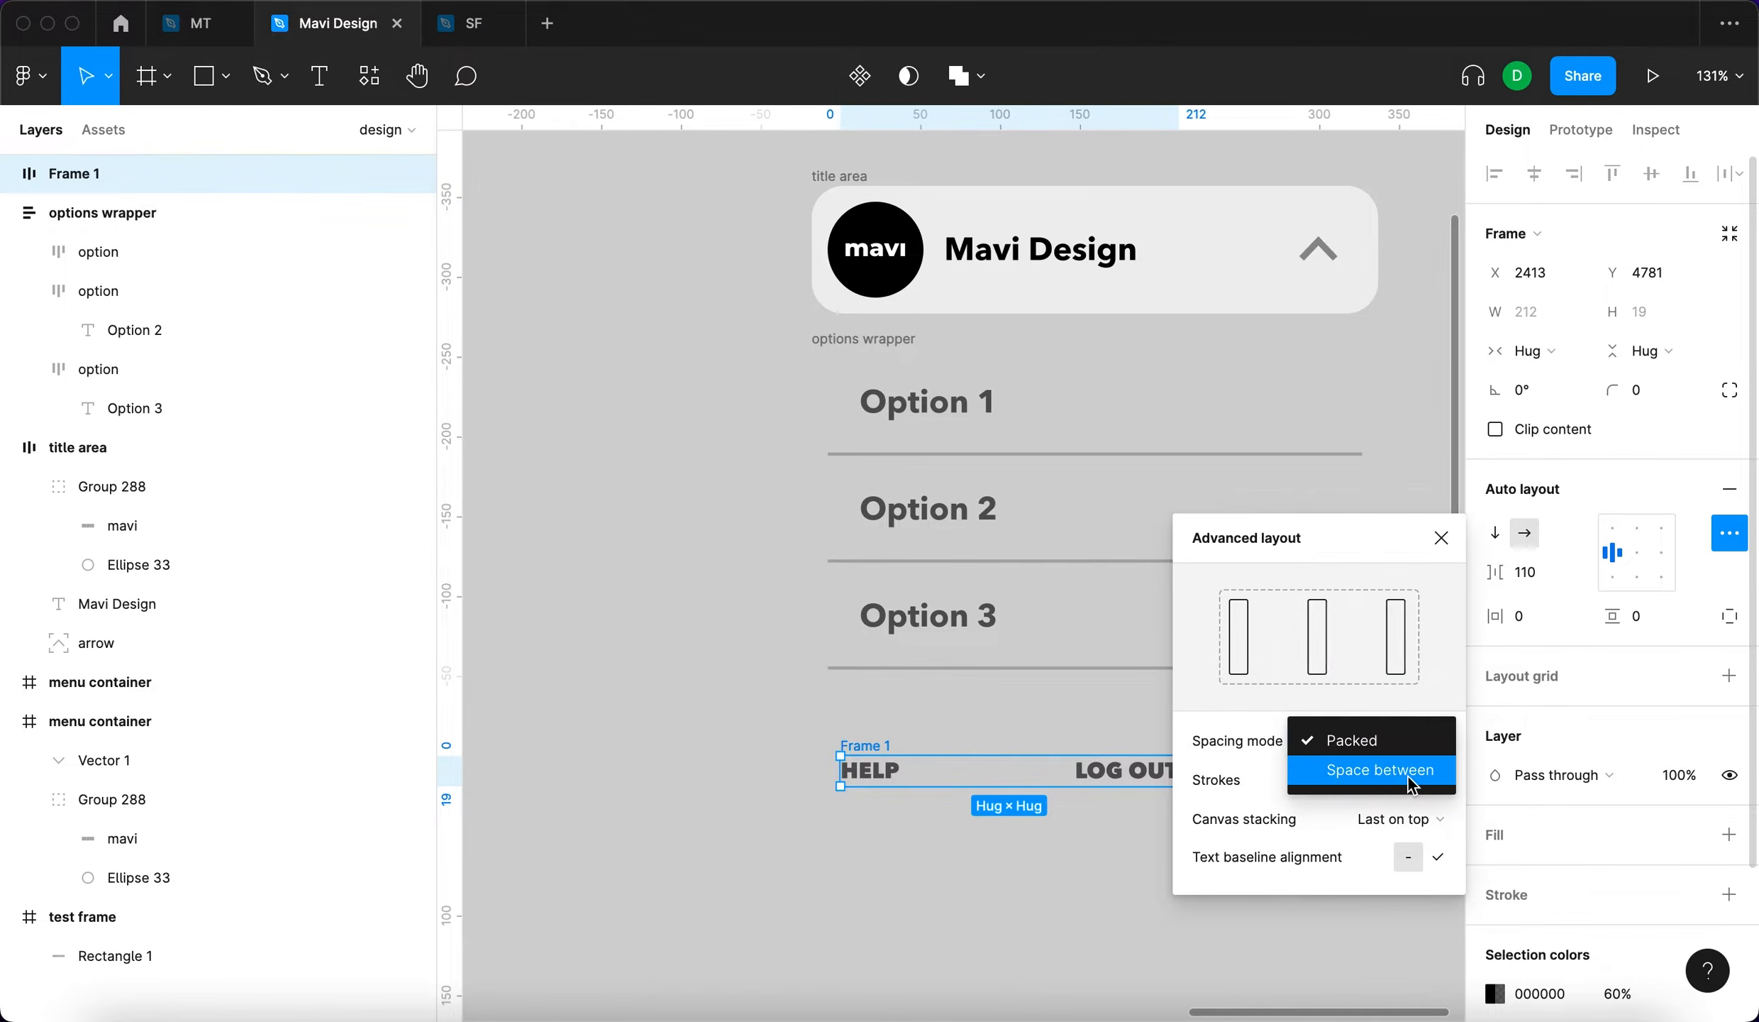
{"action": "left_click", "coordinate": [1407, 777]}
{"action": "left_click", "coordinate": [1555, 579]}
Rename the HELP and LOG OUT frame as last row and widen it to 275
{"action": "key", "text": "super+r"}
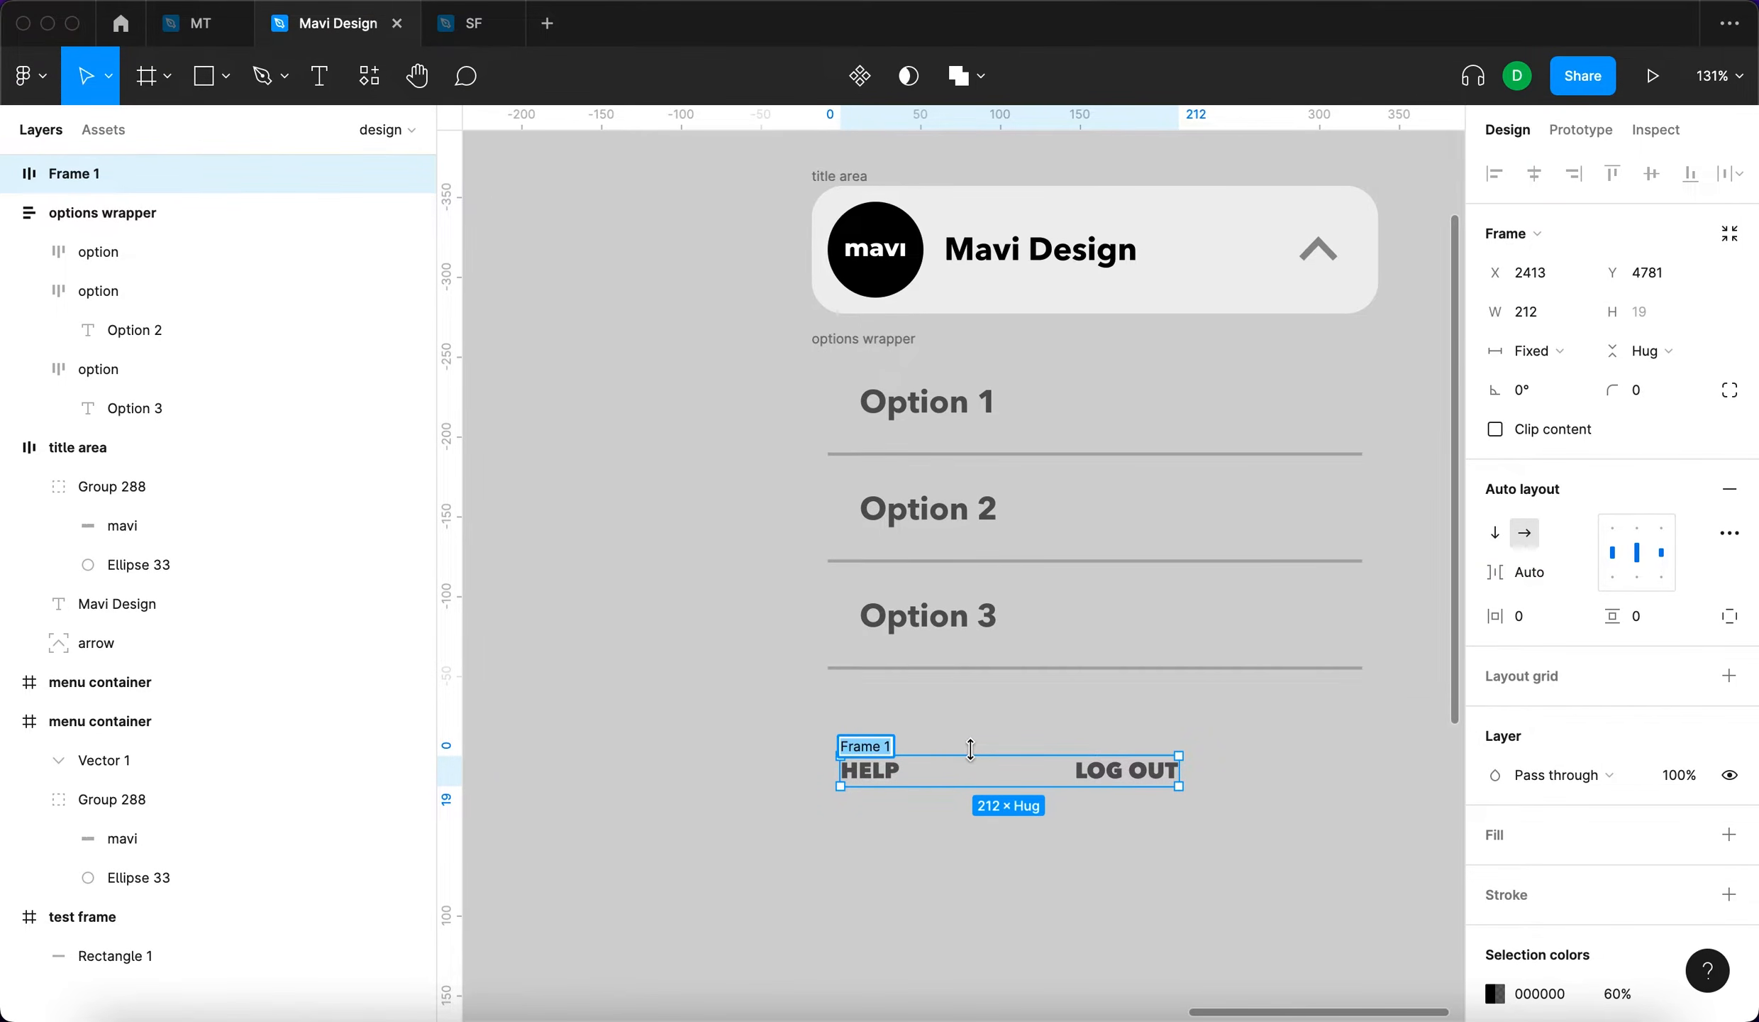
{"action": "type", "text": "last row"}
{"action": "key", "text": "Return"}
{"action": "left_click", "coordinate": [898, 729]}
{"action": "left_click", "coordinate": [869, 745]}
{"action": "mouse_move", "coordinate": [1187, 770]}
{"action": "left_mouse_down"}
{"action": "mouse_move", "coordinate": [1316, 774]}
{"action": "mouse_move", "coordinate": [1072, 785]}
{"action": "mouse_move", "coordinate": [1220, 781]}
{"action": "left_mouse_up"}
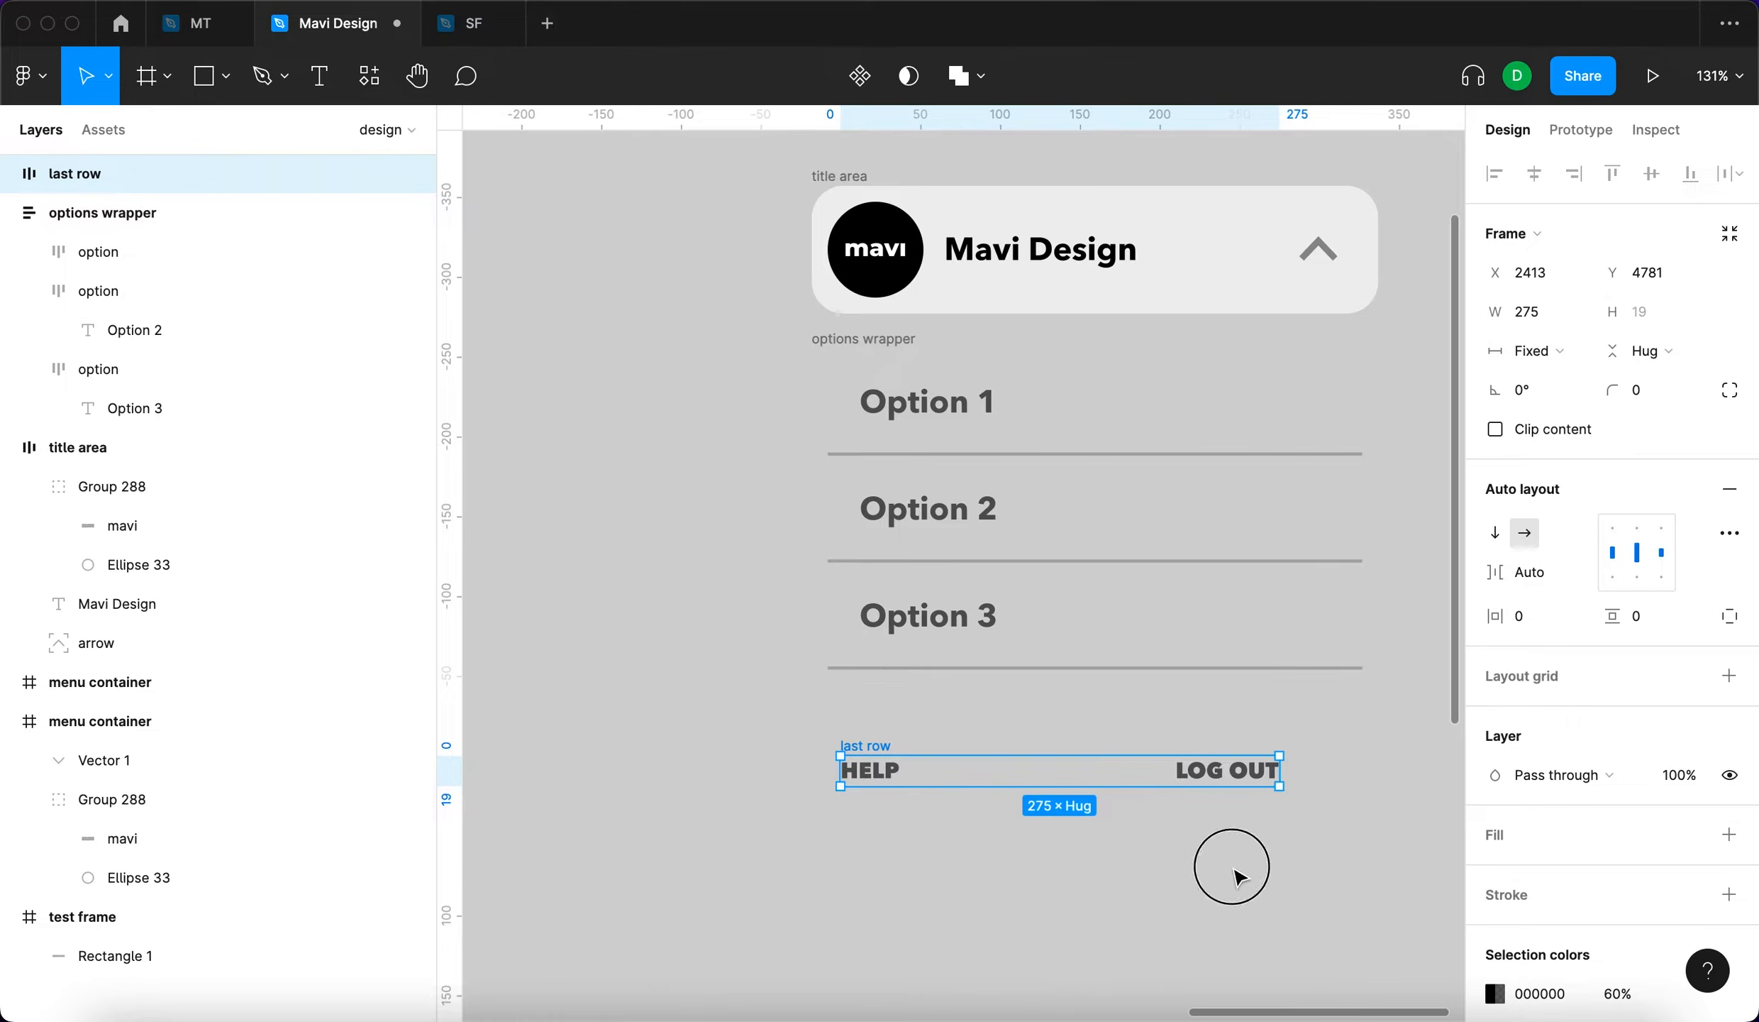
{"action": "left_click", "coordinate": [1235, 870]}
Set the last row's horizontal and vertical padding to 20 and fit it below the options wrapper at width 355
{"action": "left_click_drag", "start_coordinate": [862, 745], "coordinate": [880, 716]}
{"action": "left_click", "coordinate": [1068, 659]}
{"action": "left_click", "coordinate": [895, 717]}
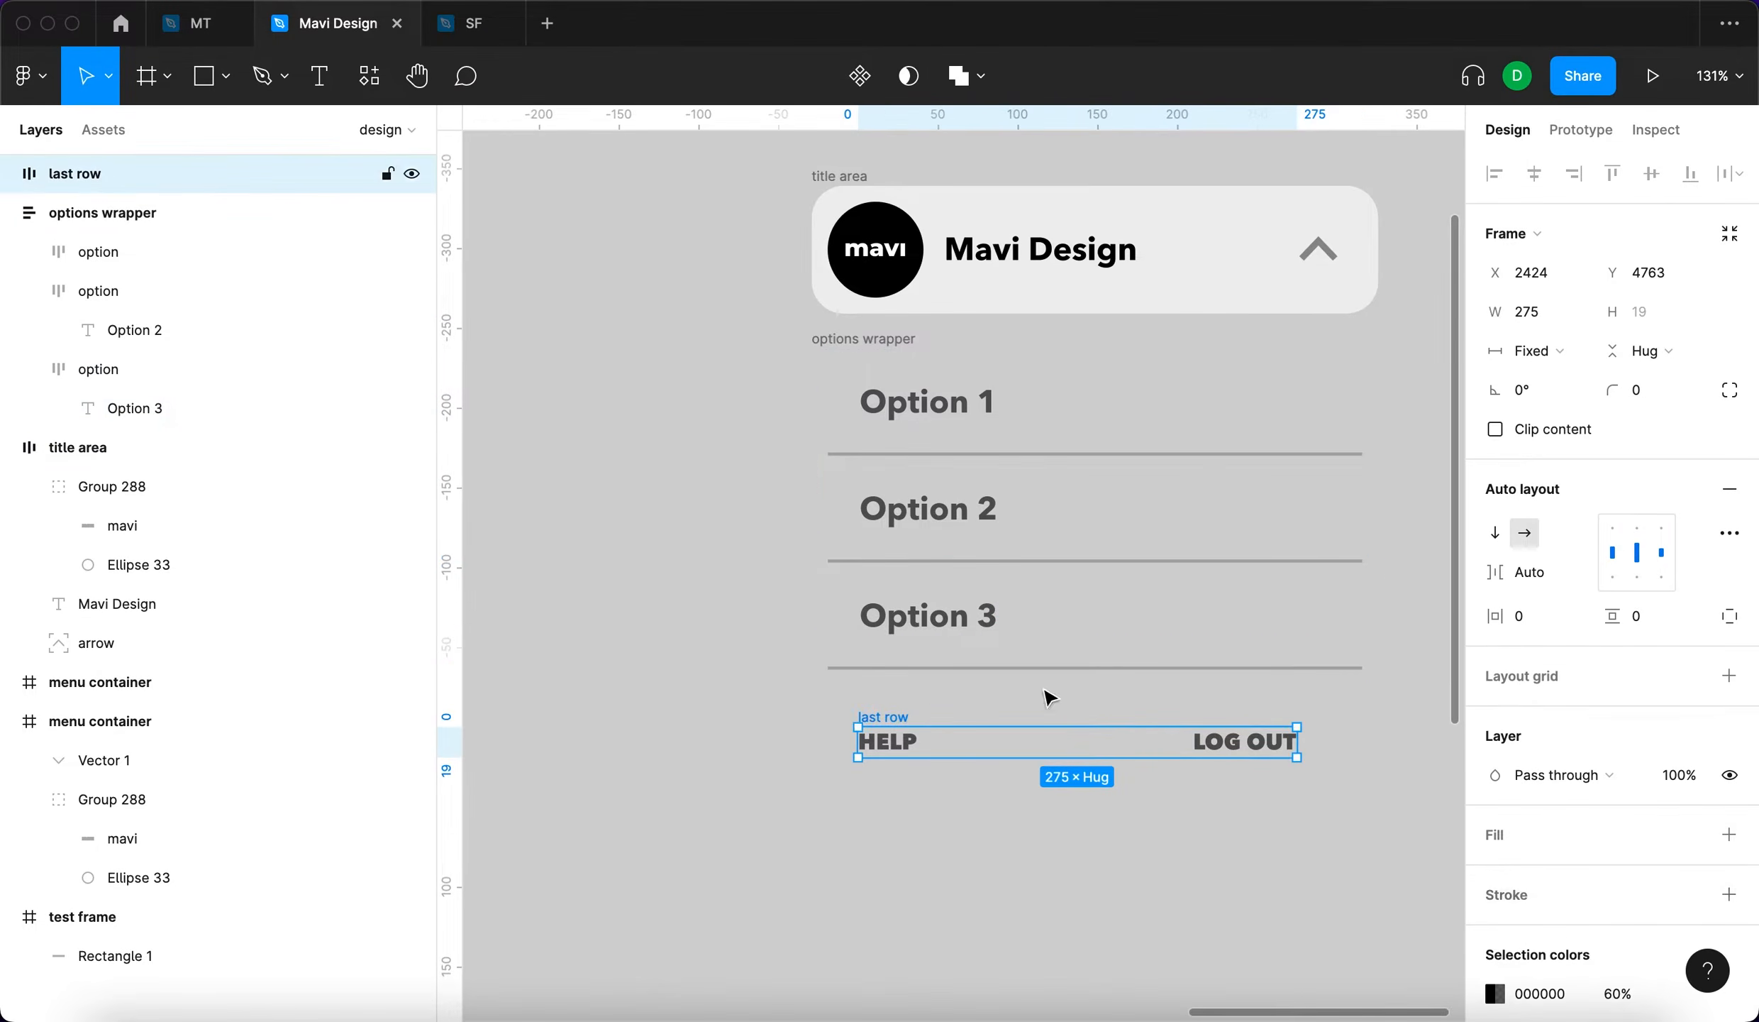
{"action": "key", "text": "shift+Up"}
{"action": "key", "text": "shift+Up"}
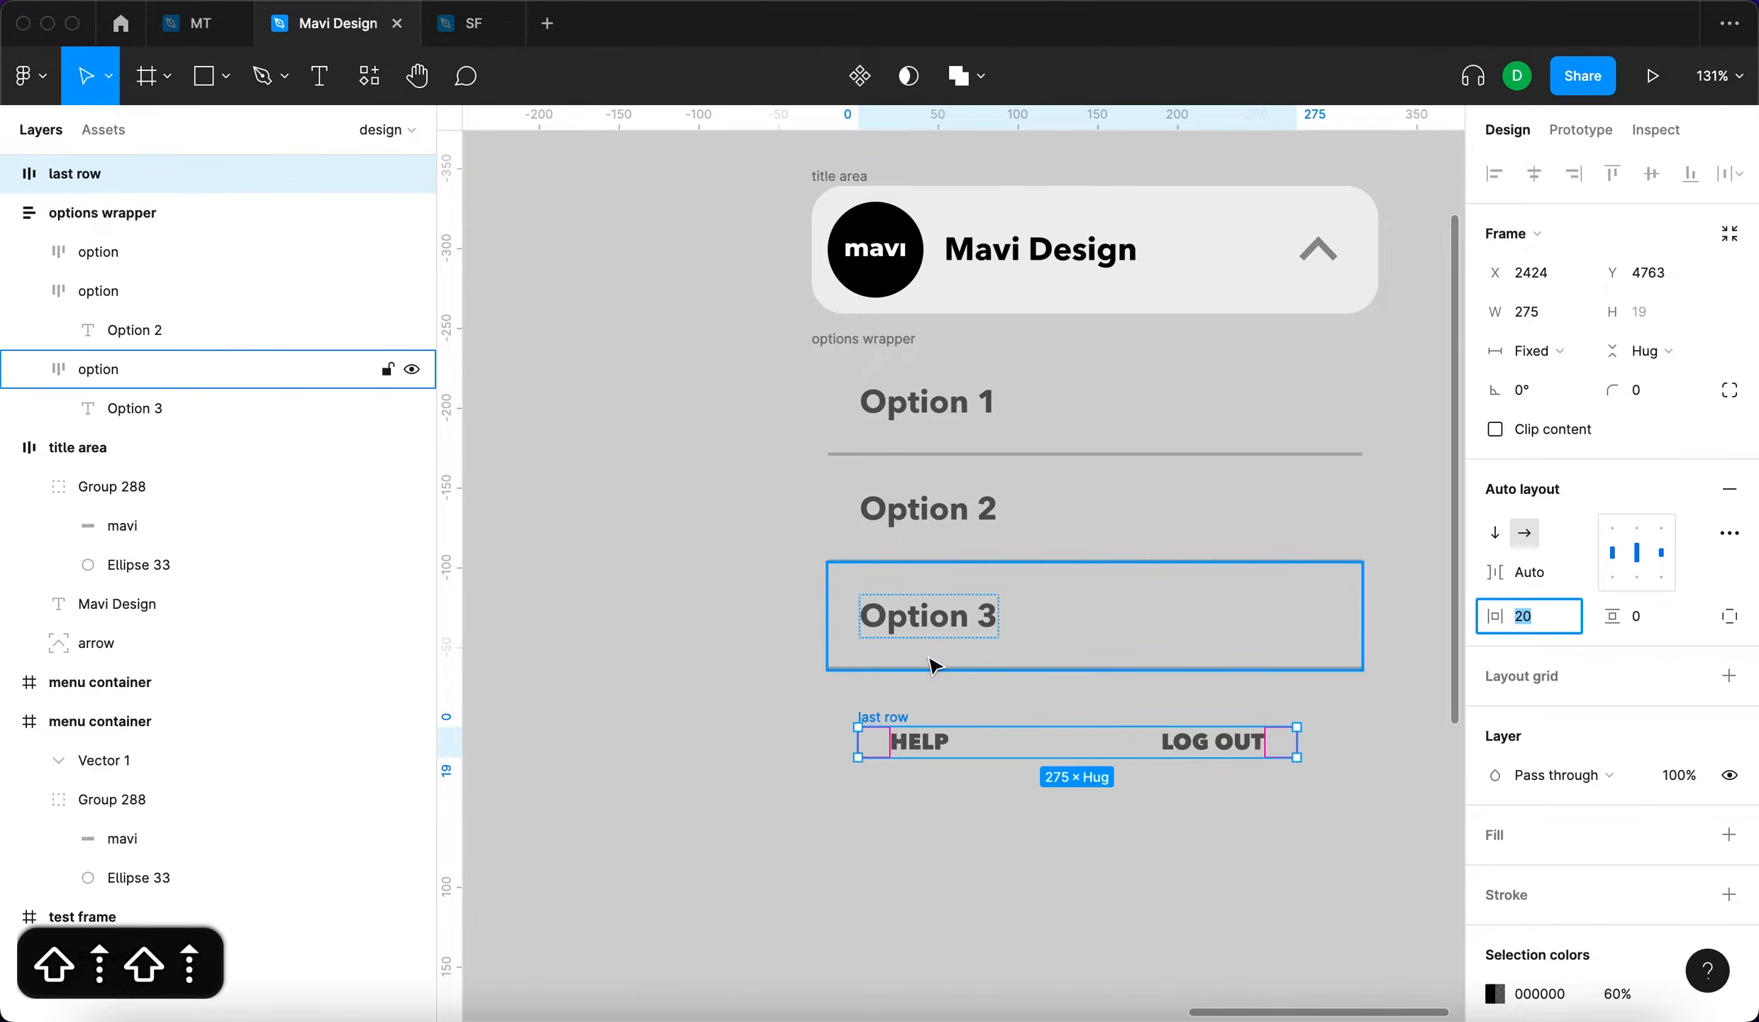
{"action": "left_click", "coordinate": [919, 638]}
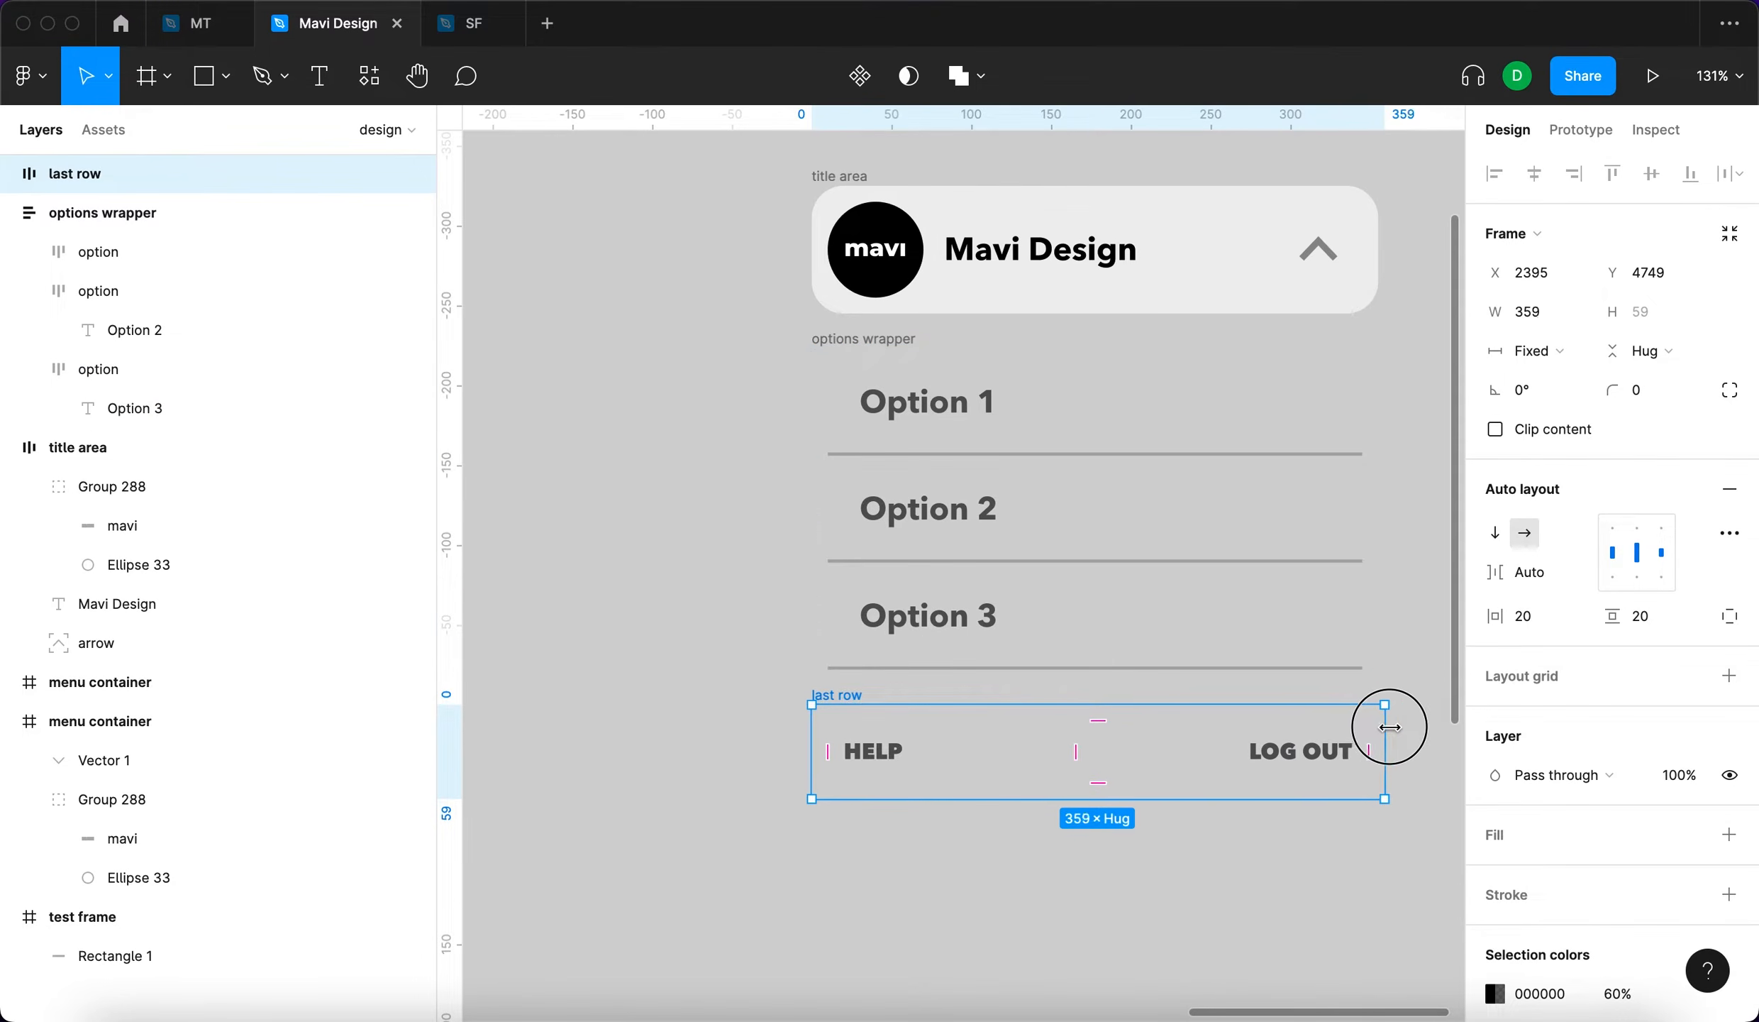
{"action": "left_click_drag", "start_coordinate": [1391, 726], "coordinate": [1377, 726]}
{"action": "left_click", "coordinate": [1198, 864]}
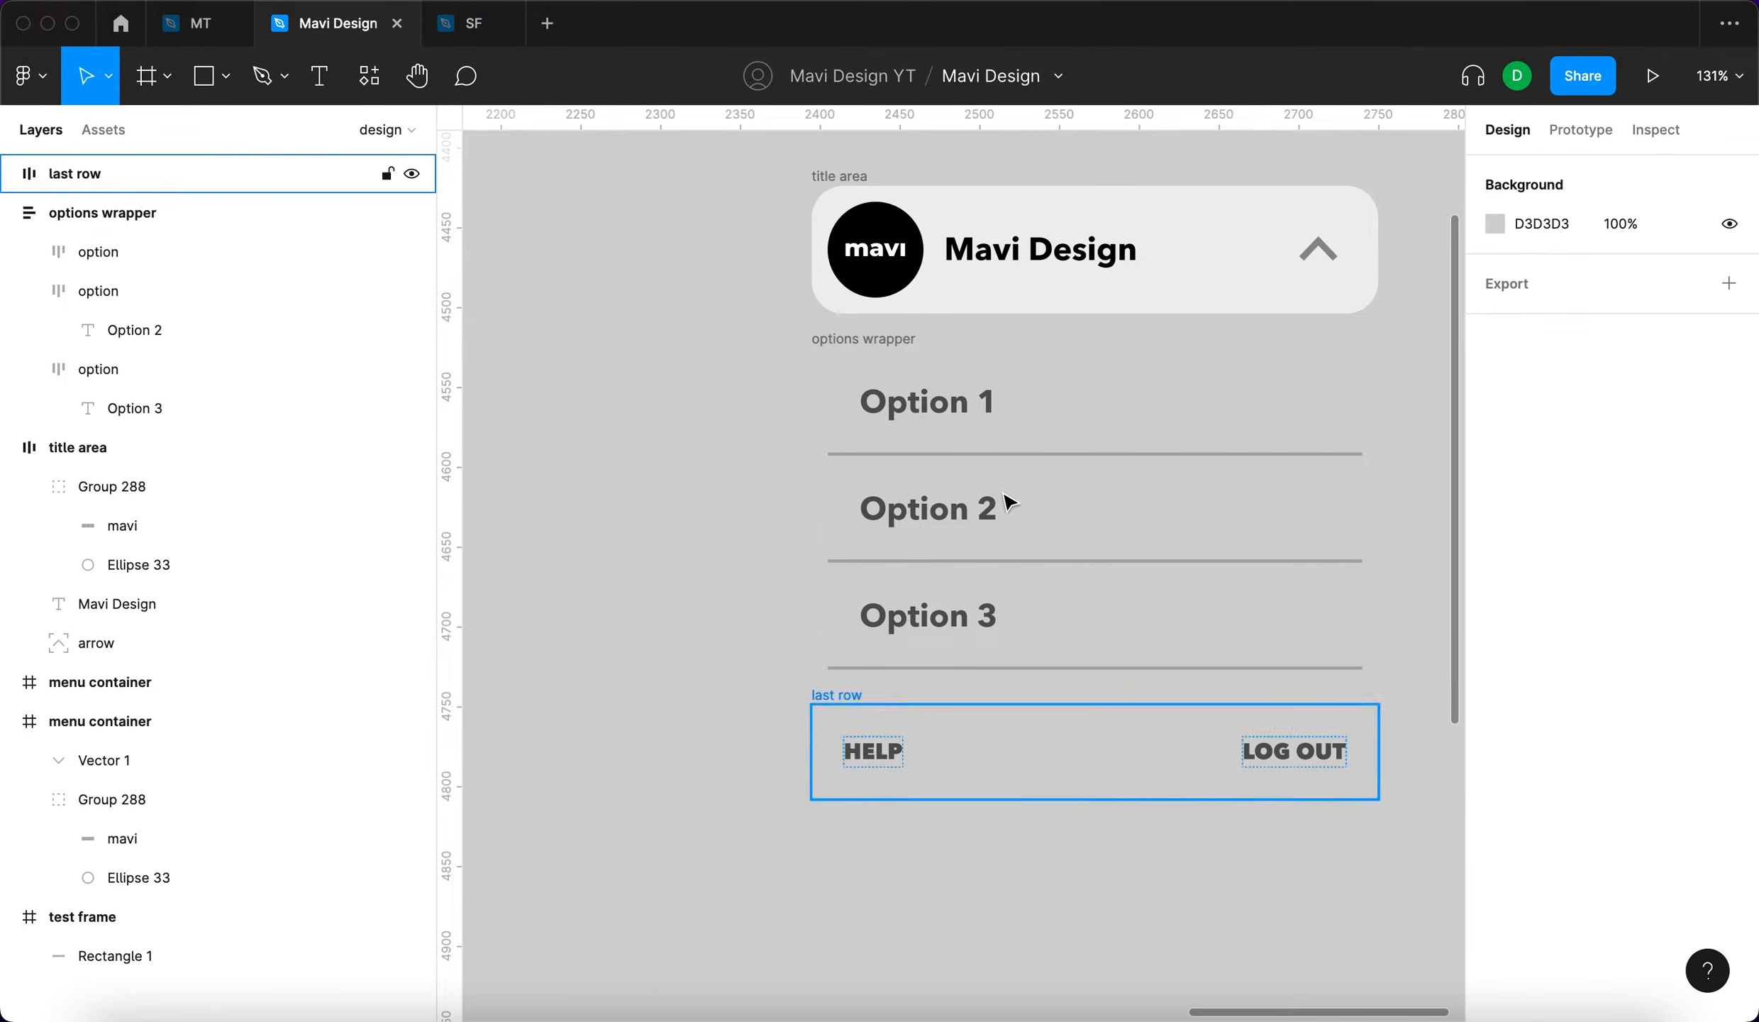
Combine the title area, options wrapper and last row in a vertical auto layout frame named profile dropdown menu
{"action": "left_click", "coordinate": [901, 339]}
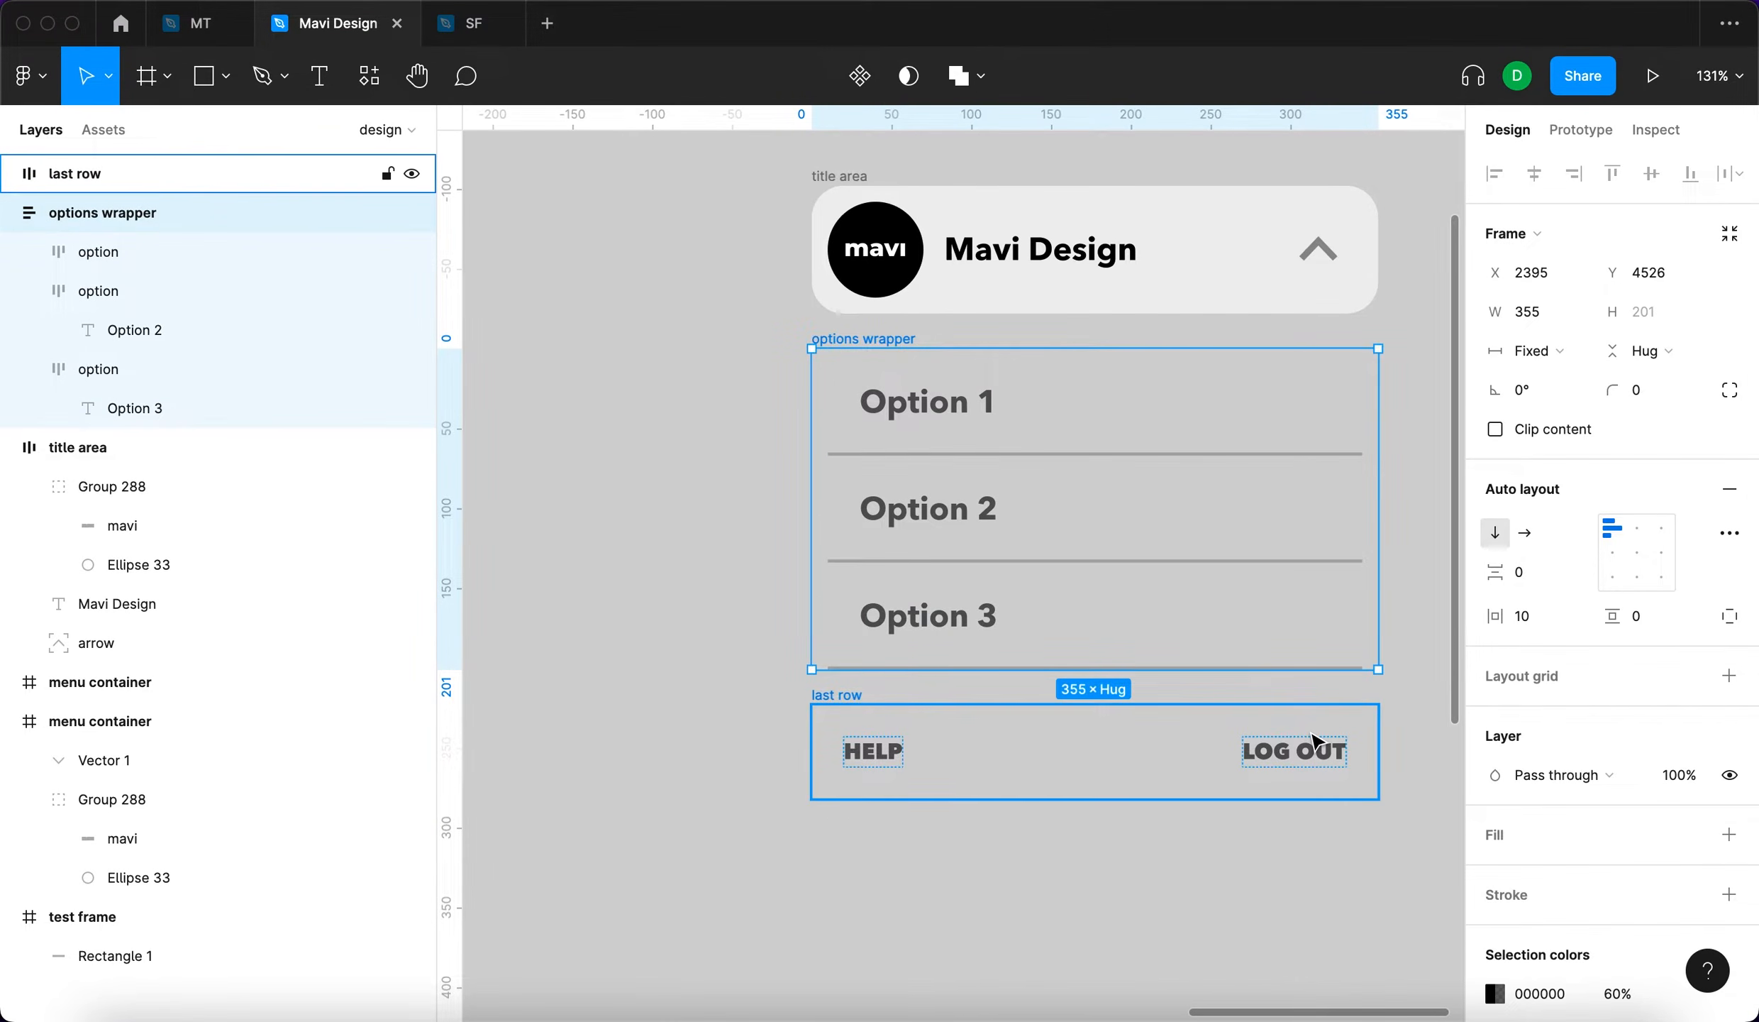
{"action": "left_click", "coordinate": [688, 724]}
{"action": "scroll", "coordinate": [688, 724], "scroll_direction": "down", "scroll_amount": 3}
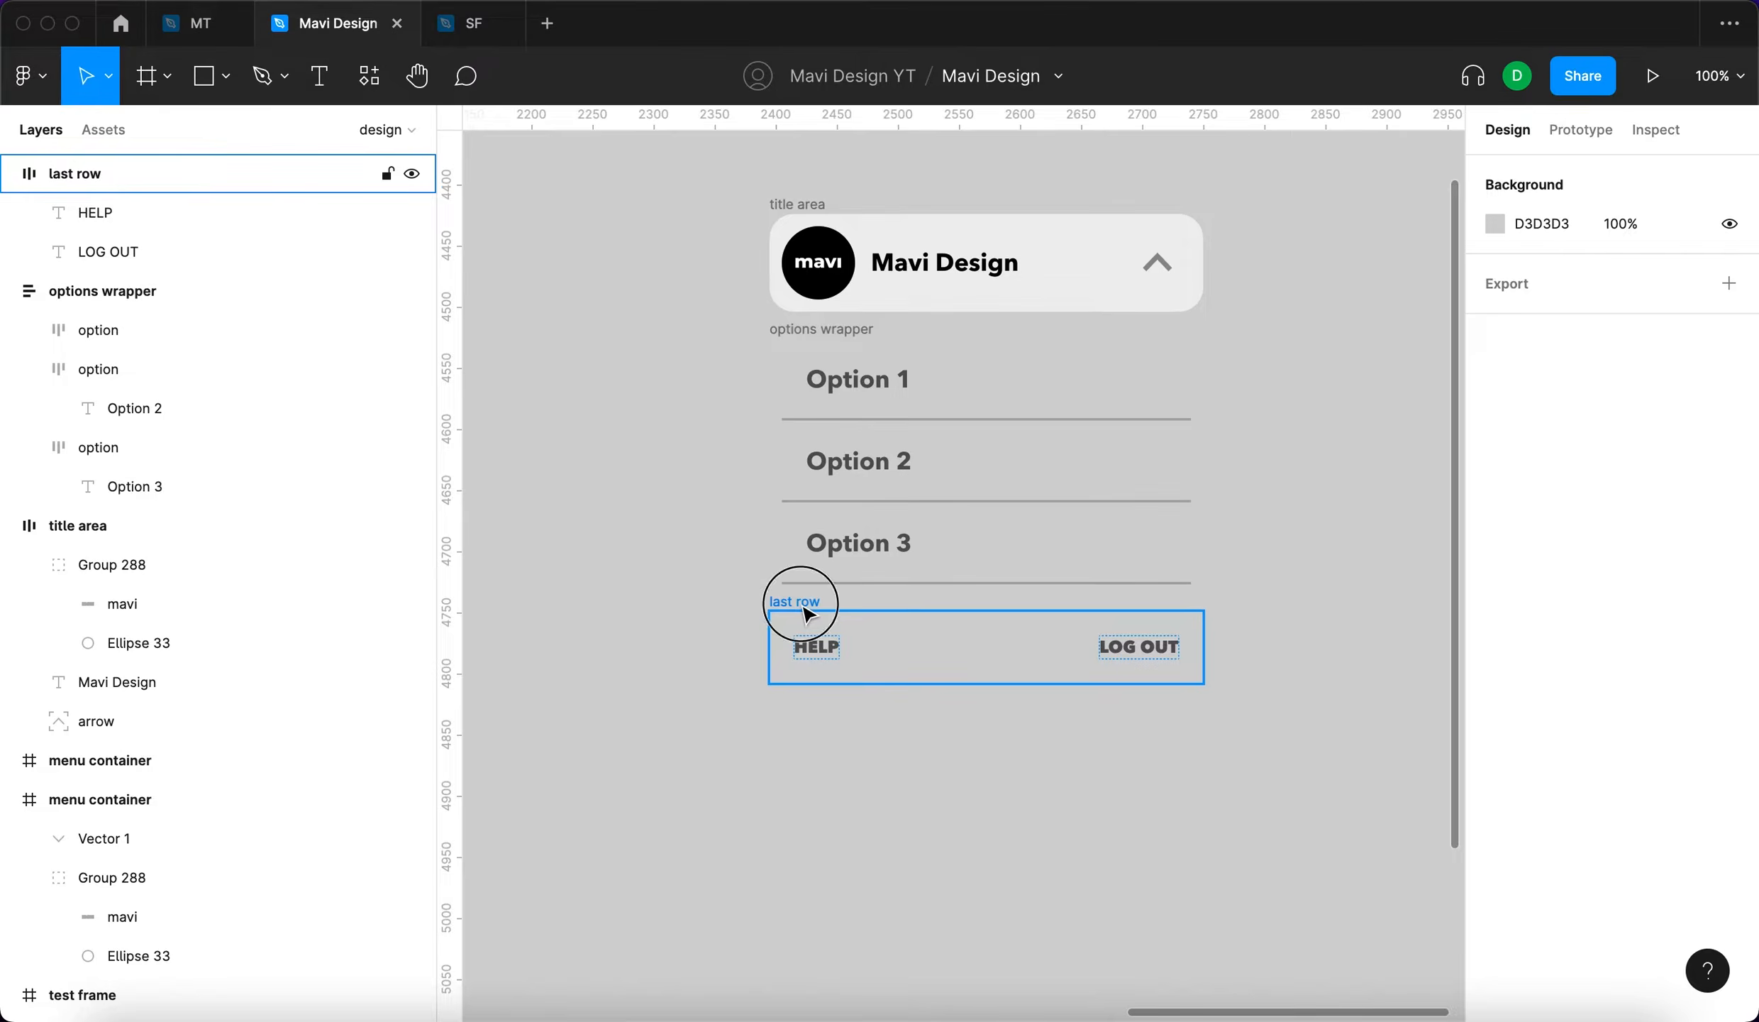
{"action": "left_click", "coordinate": [807, 611]}
{"action": "left_click", "coordinate": [844, 348], "text": "shift"}
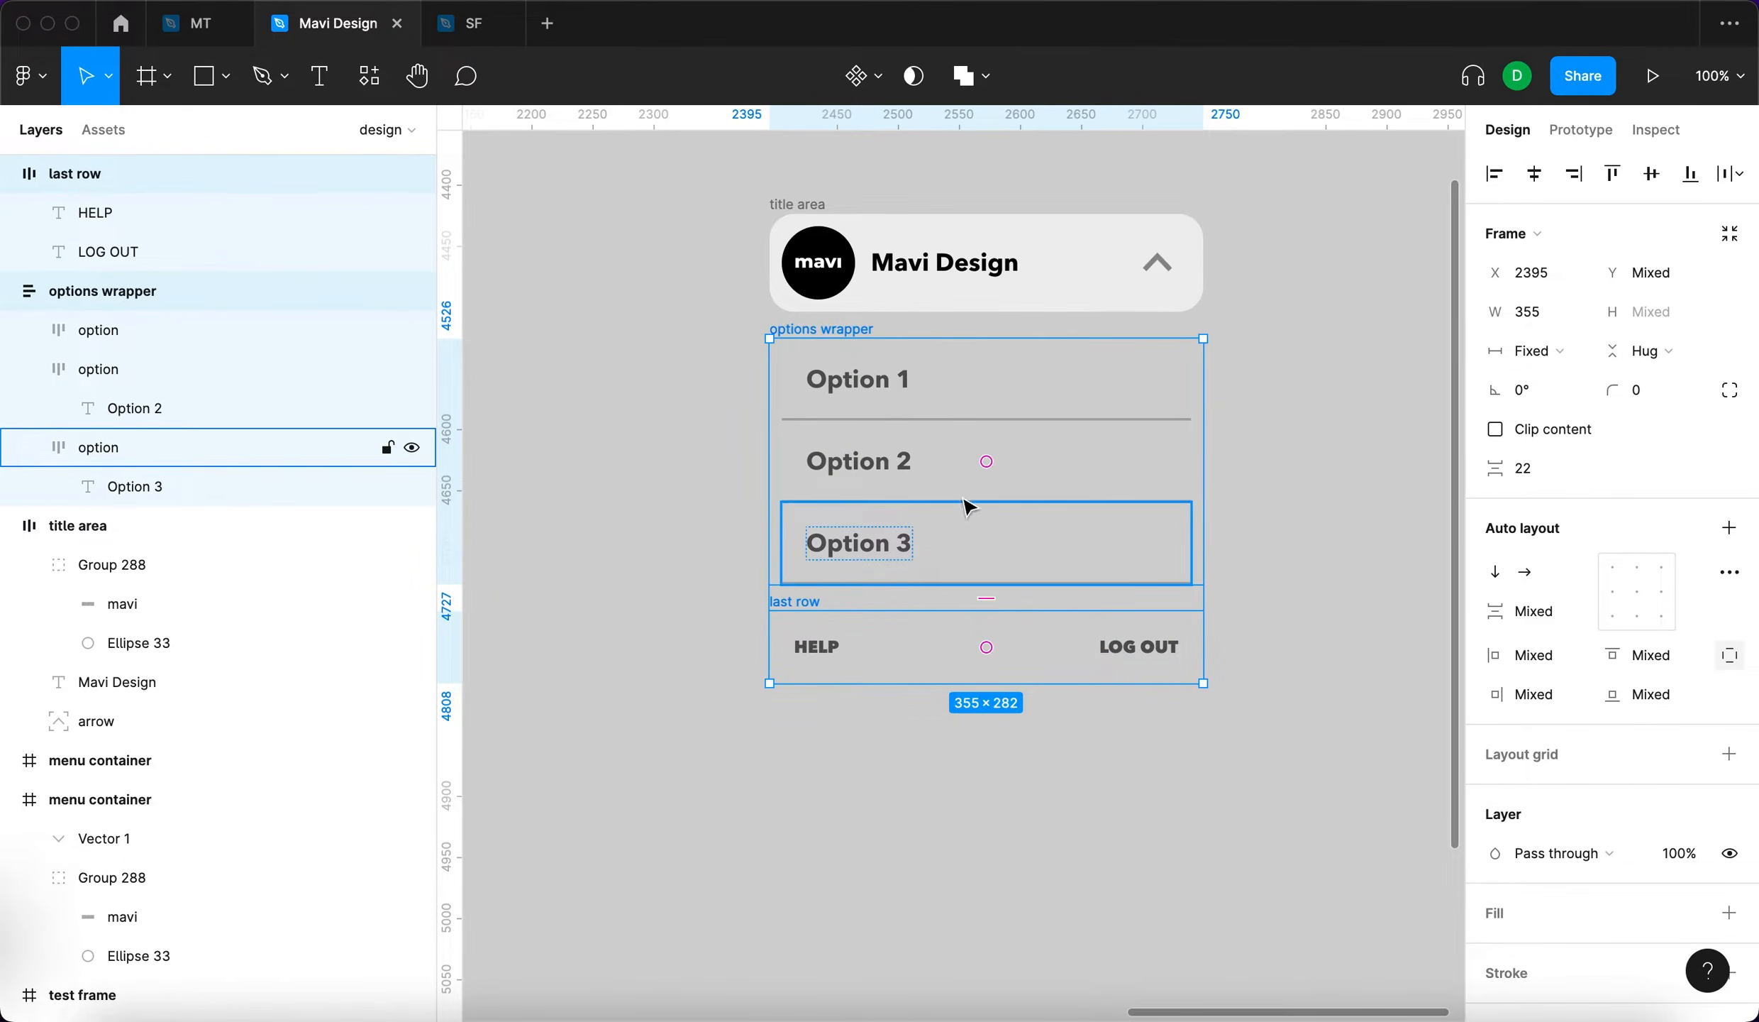
{"action": "left_click", "coordinate": [986, 262], "text": "shift"}
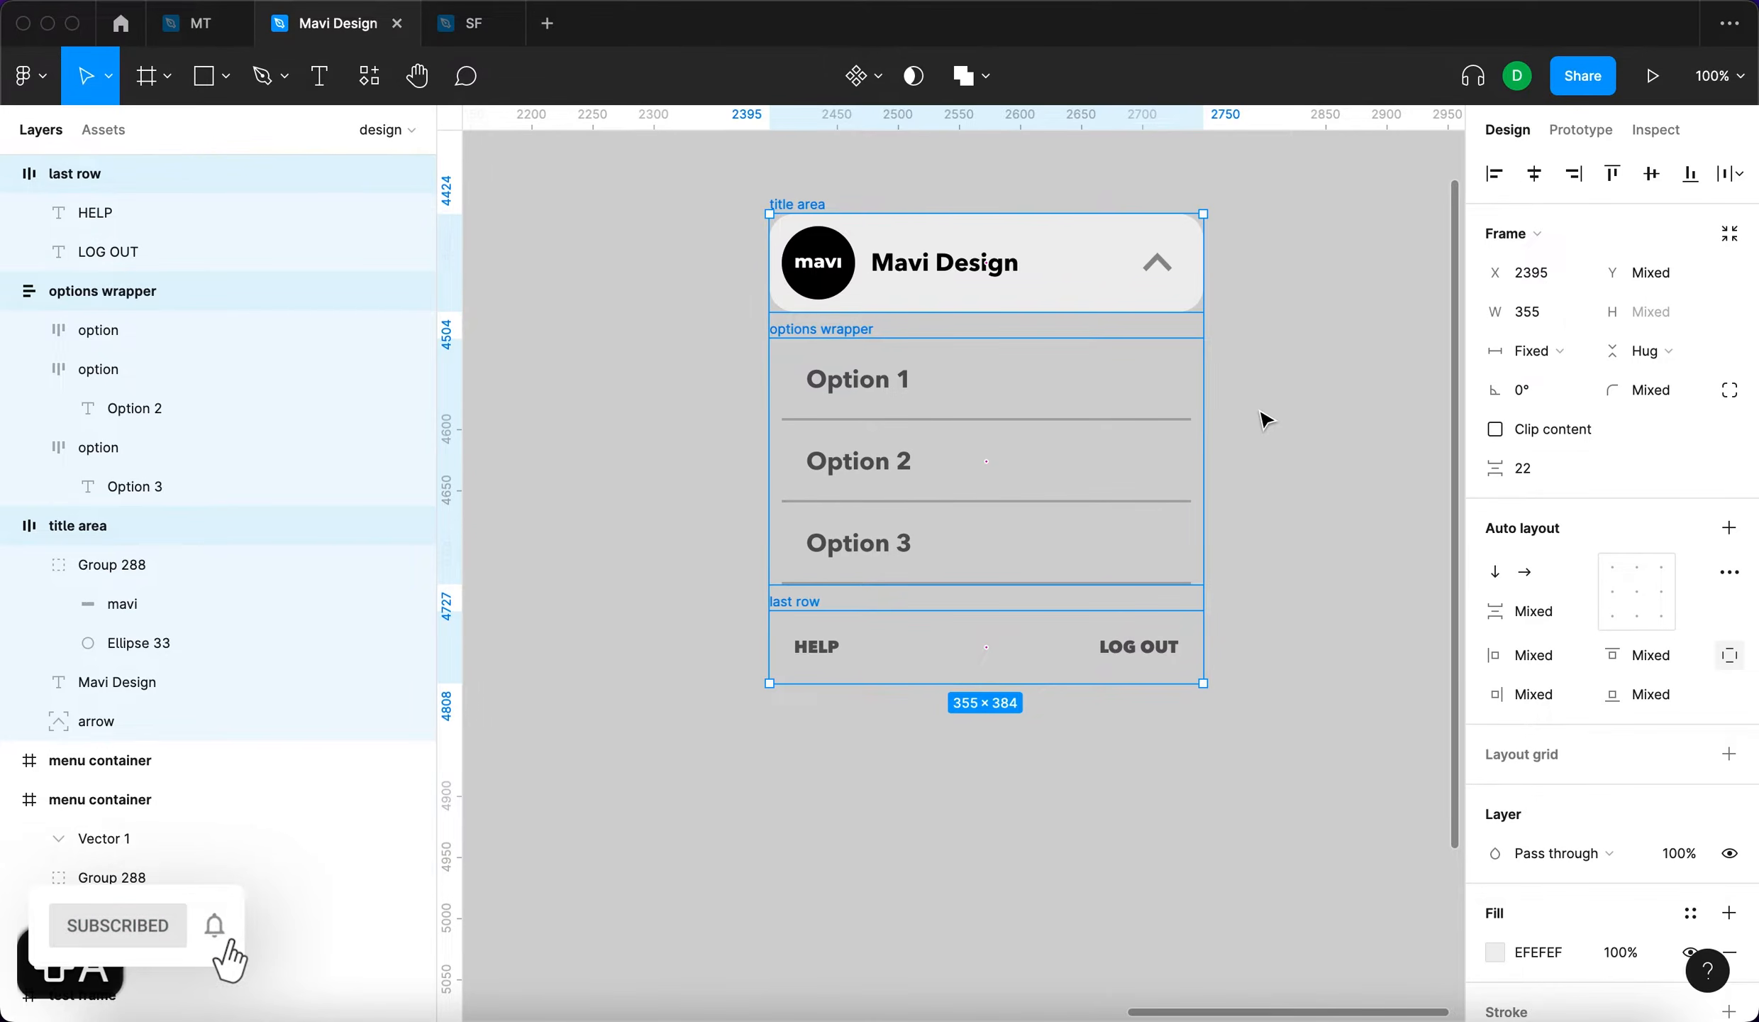
{"action": "key", "text": "shift+a"}
{"action": "left_click", "coordinate": [801, 204]}
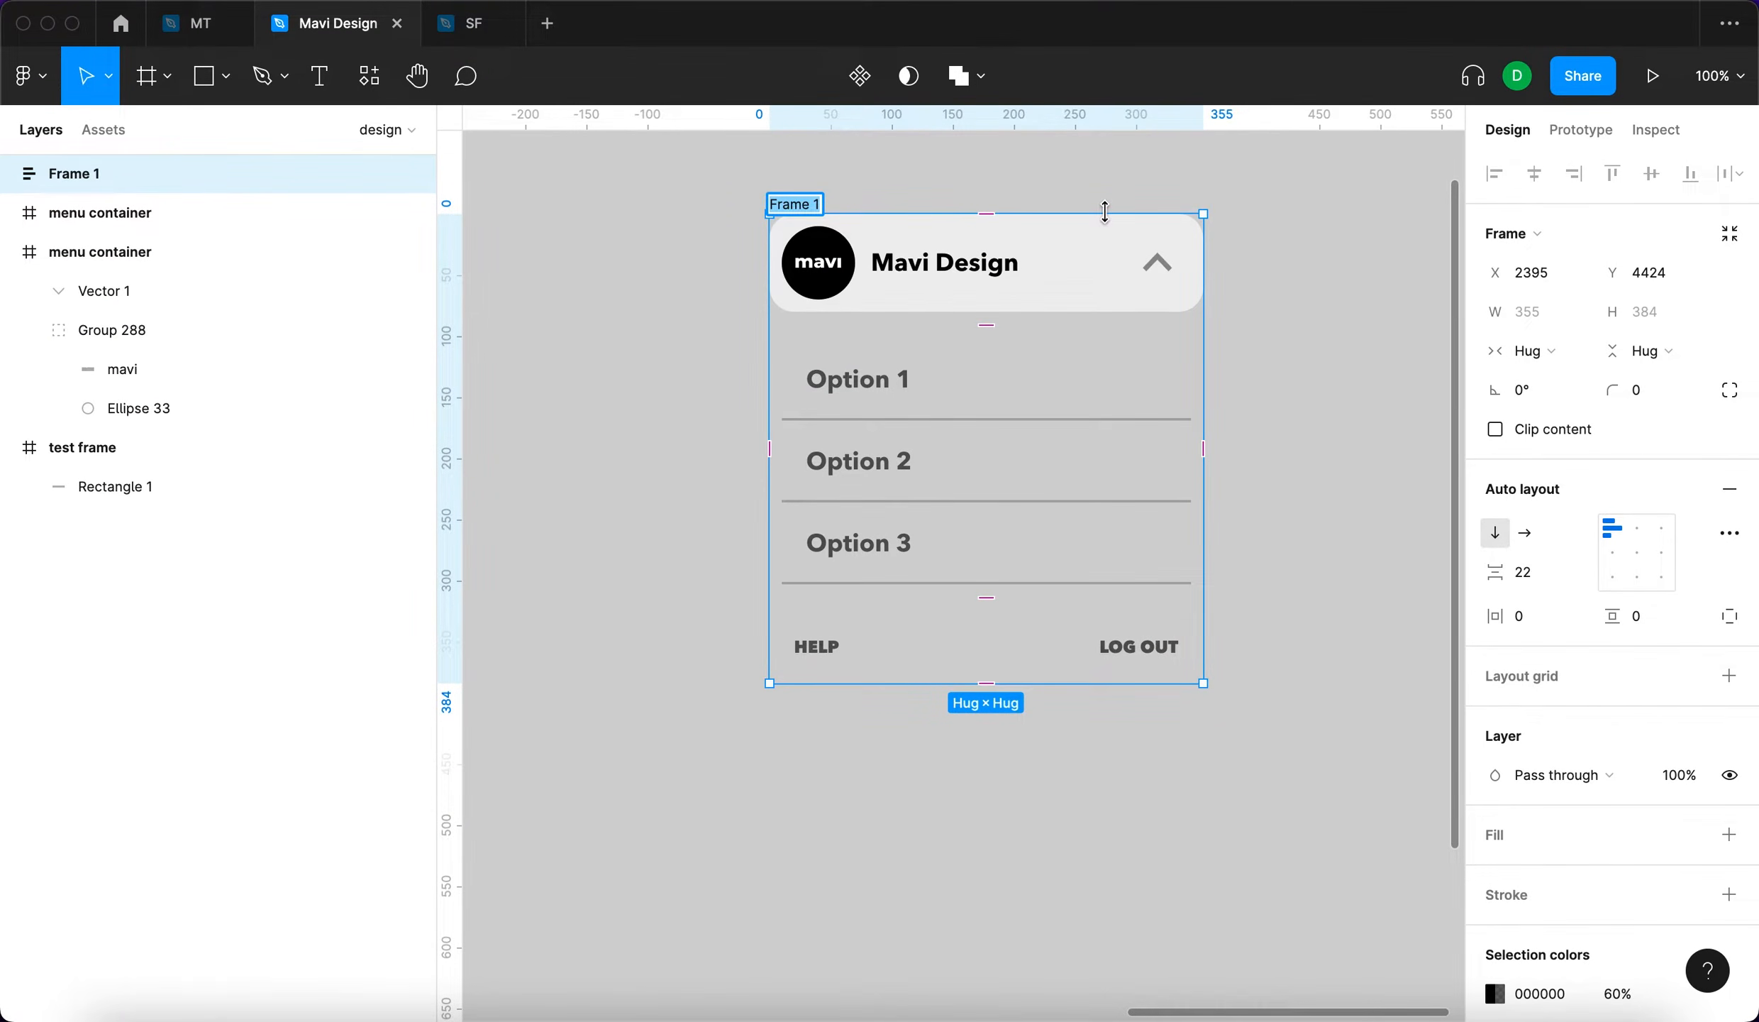
{"action": "type", "text": "profile dropdown menu"}
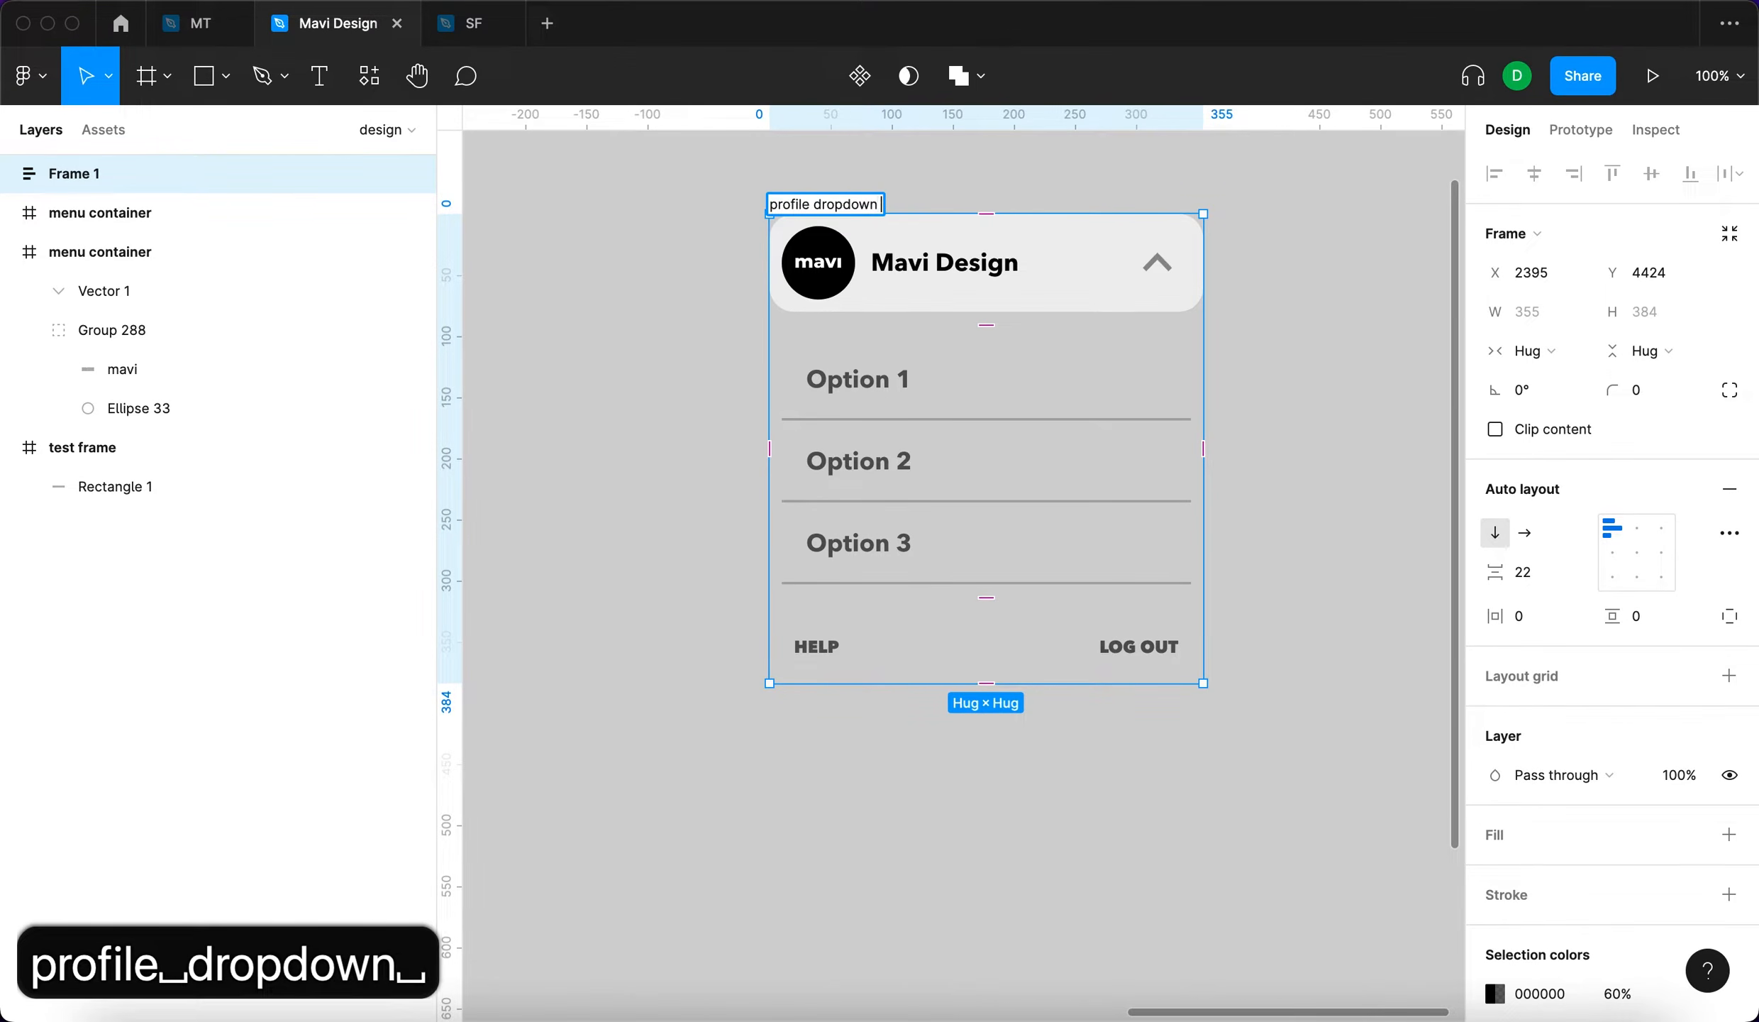
{"action": "key", "text": "Return"}
Set the spacing between items in the profile dropdown menu to 0
{"action": "left_click", "coordinate": [1522, 571]}
{"action": "type", "text": "0"}
{"action": "key", "text": "Return"}
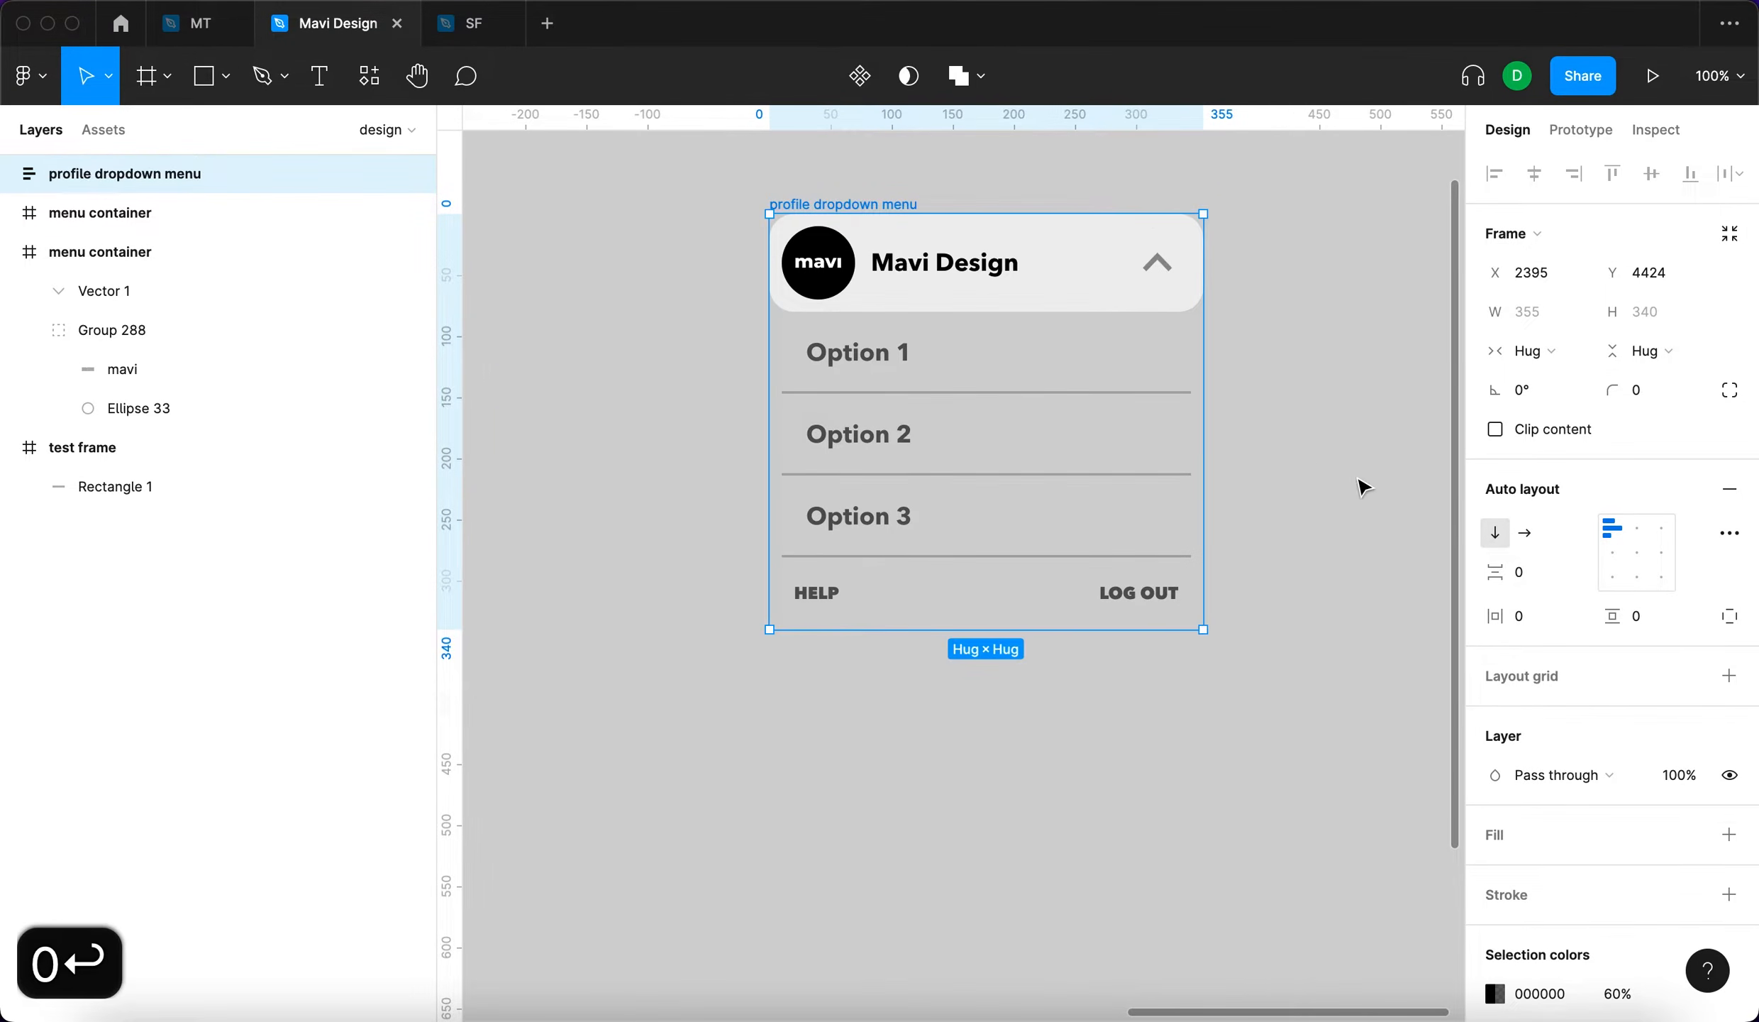
Widen the profile dropdown menu to 475 and set its three child frames to Fill container horizontally
{"action": "left_click_drag", "start_coordinate": [1206, 302], "coordinate": [1350, 298]}
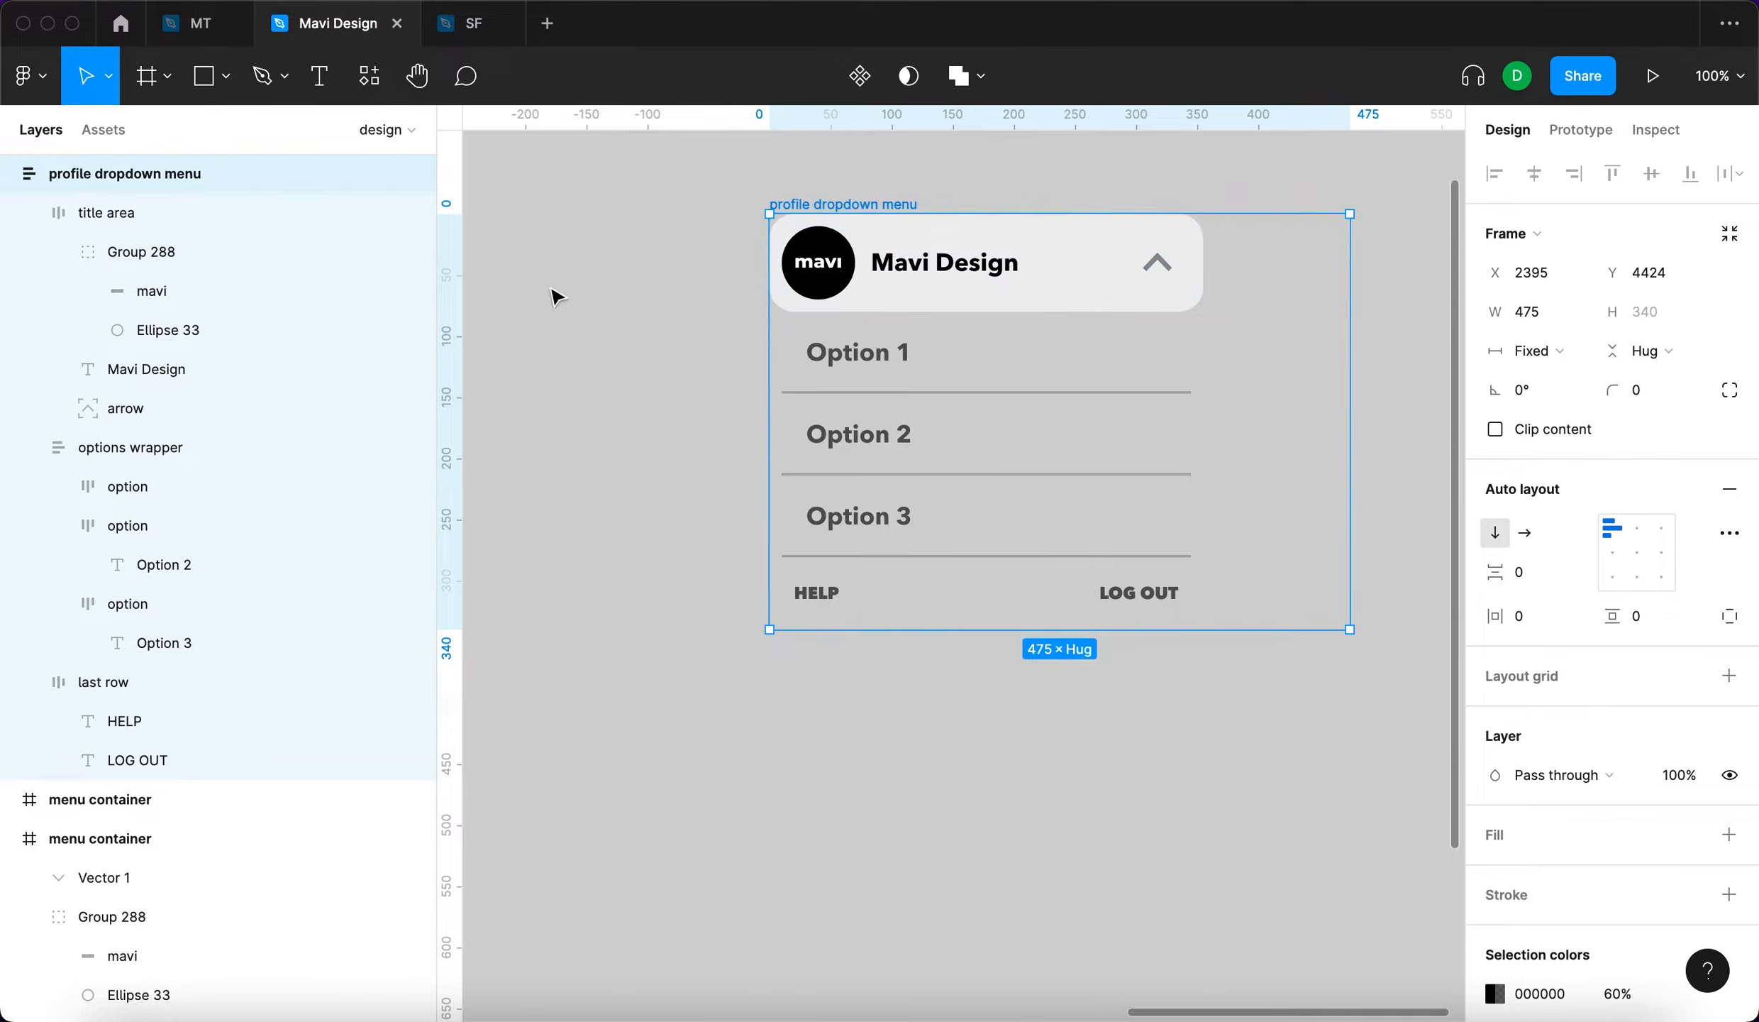
{"action": "key", "text": "Return"}
{"action": "left_click", "coordinate": [1536, 350]}
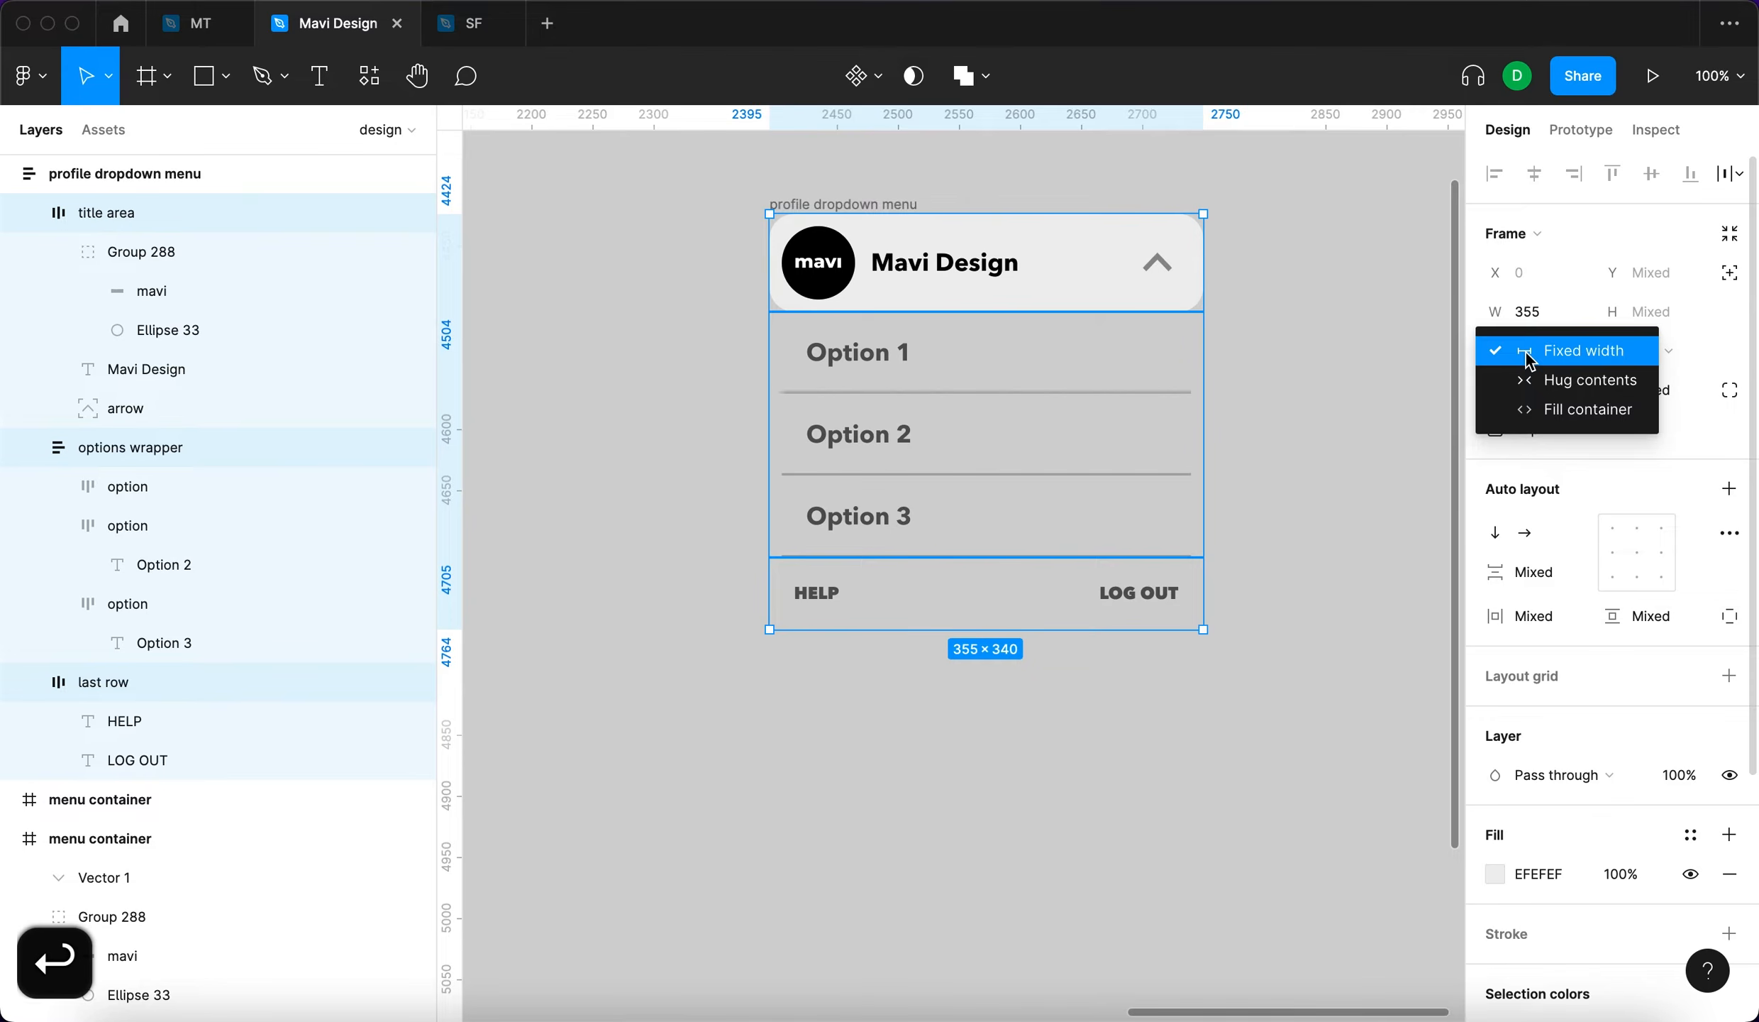
{"action": "left_click", "coordinate": [1540, 409]}
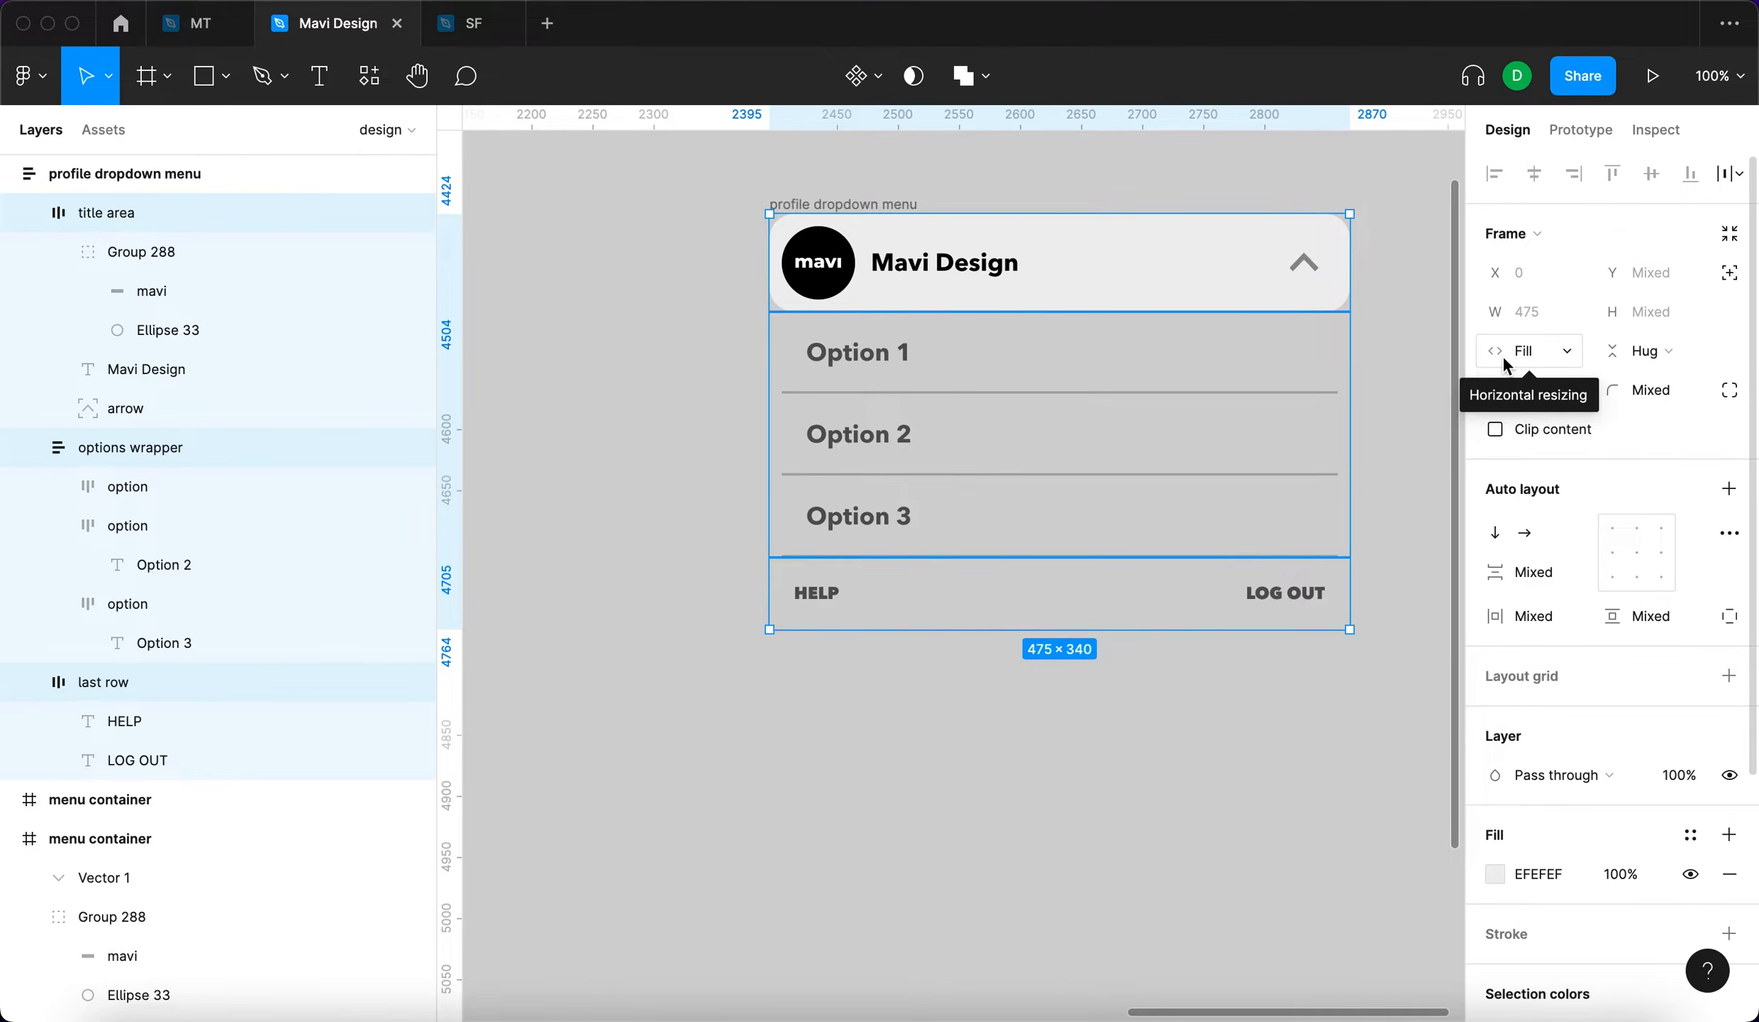
Narrow the profile dropdown menu to 434 to check that its contents resize
{"action": "left_click", "coordinate": [822, 204]}
{"action": "left_click_drag", "start_coordinate": [1350, 346], "coordinate": [1302, 398]}
{"action": "left_click", "coordinate": [1344, 425]}
{"action": "key", "text": "super+z"}
Add a white FFFFFF fill to the profile dropdown menu
{"action": "scroll", "coordinate": [1601, 670], "scroll_direction": "down", "scroll_amount": 2}
{"action": "left_click", "coordinate": [1725, 710]}
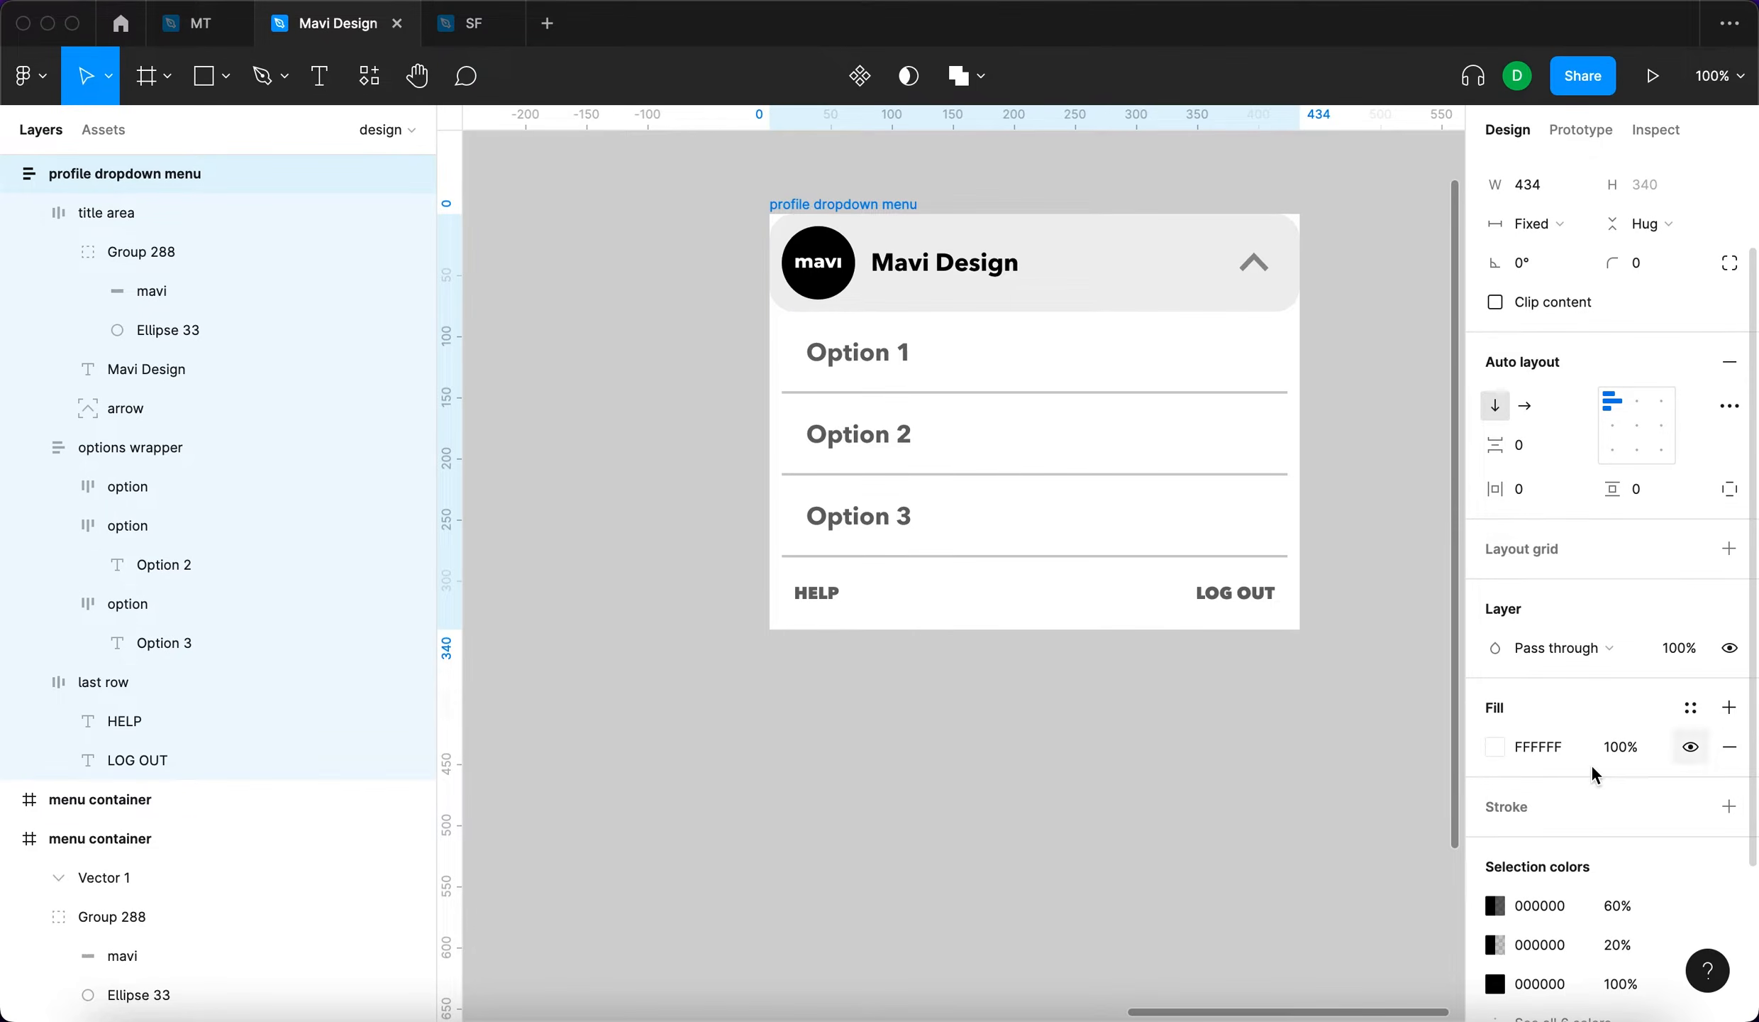
{"action": "left_click", "coordinate": [1274, 719]}
Try several corner radii on the profile dropdown menu and settle on 20
{"action": "left_click", "coordinate": [856, 227]}
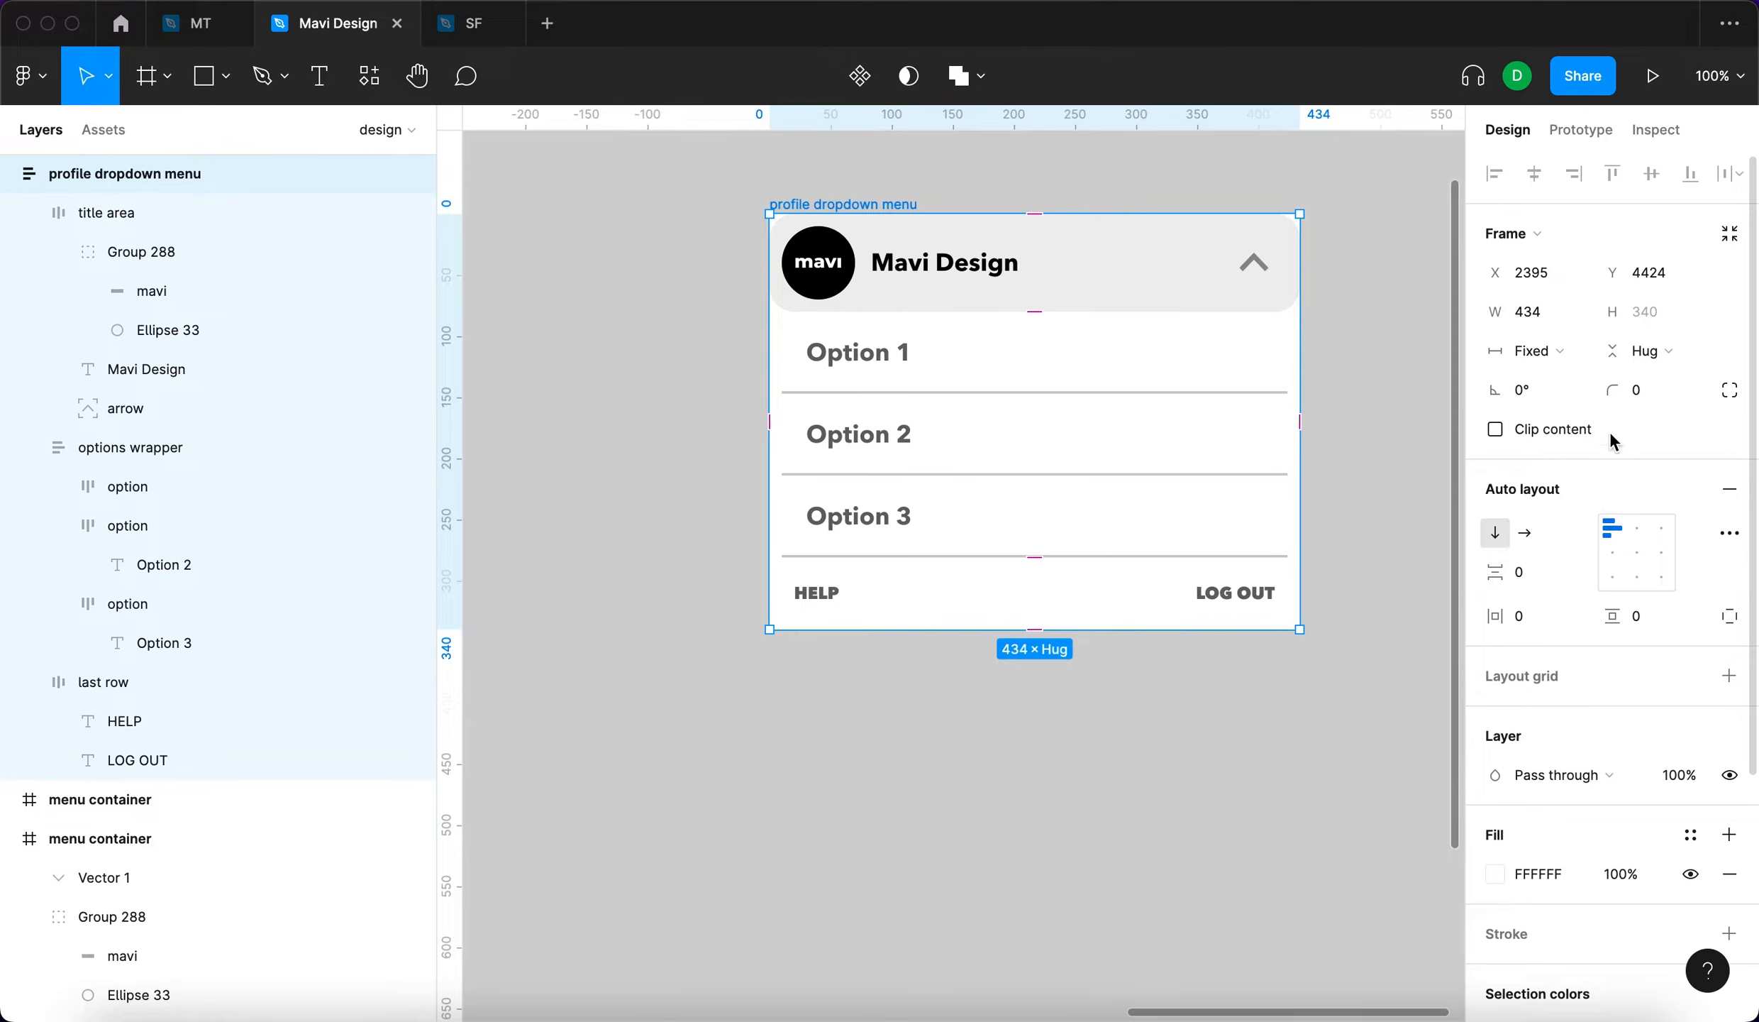
{"action": "key", "text": "shift+Up"}
{"action": "key", "text": "shift+Up"}
{"action": "key", "text": "shift+Up"}
{"action": "key", "text": "shift+Up"}
{"action": "key", "text": "shift+Up"}
{"action": "key", "text": "shift+Up"}
{"action": "key", "text": "shift+Down"}
{"action": "key", "text": "shift+Down"}
{"action": "key", "text": "shift+Down"}
{"action": "key", "text": "shift+Down"}
{"action": "key", "text": "shift+Down"}
{"action": "key", "text": "shift+Up"}
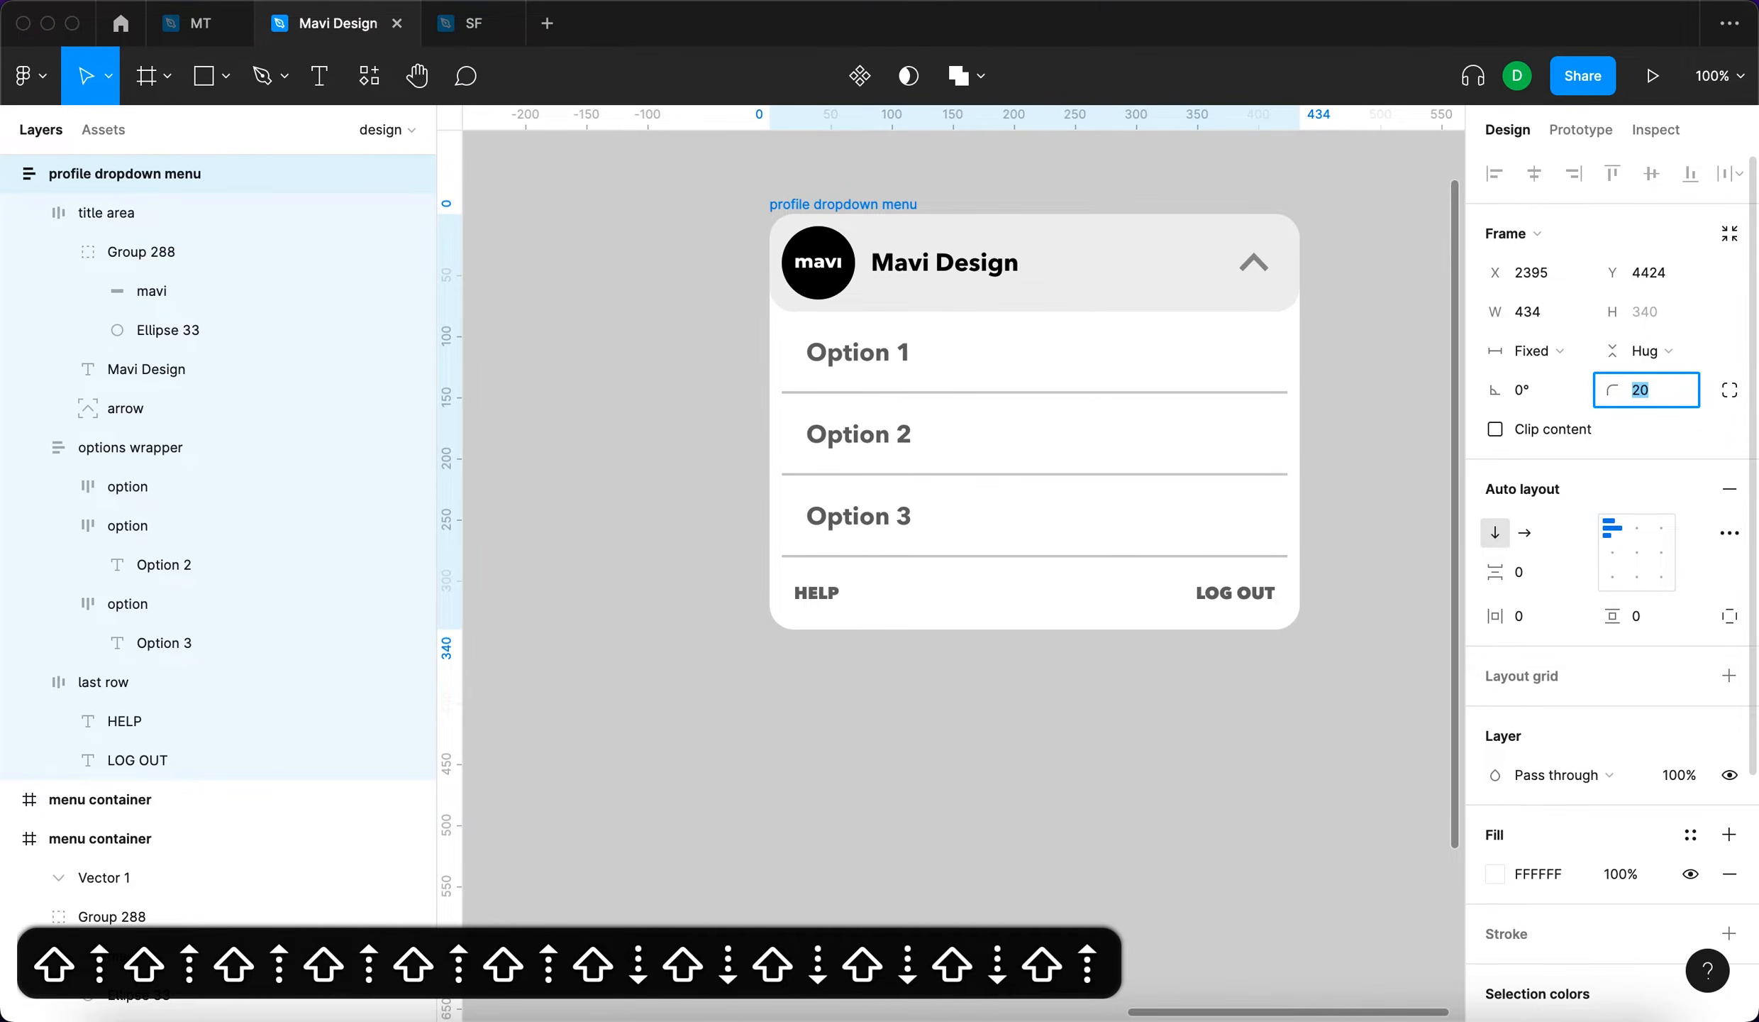
{"action": "key", "text": "shift+Down"}
{"action": "key", "text": "shift+Up"}
{"action": "key", "text": "Return"}
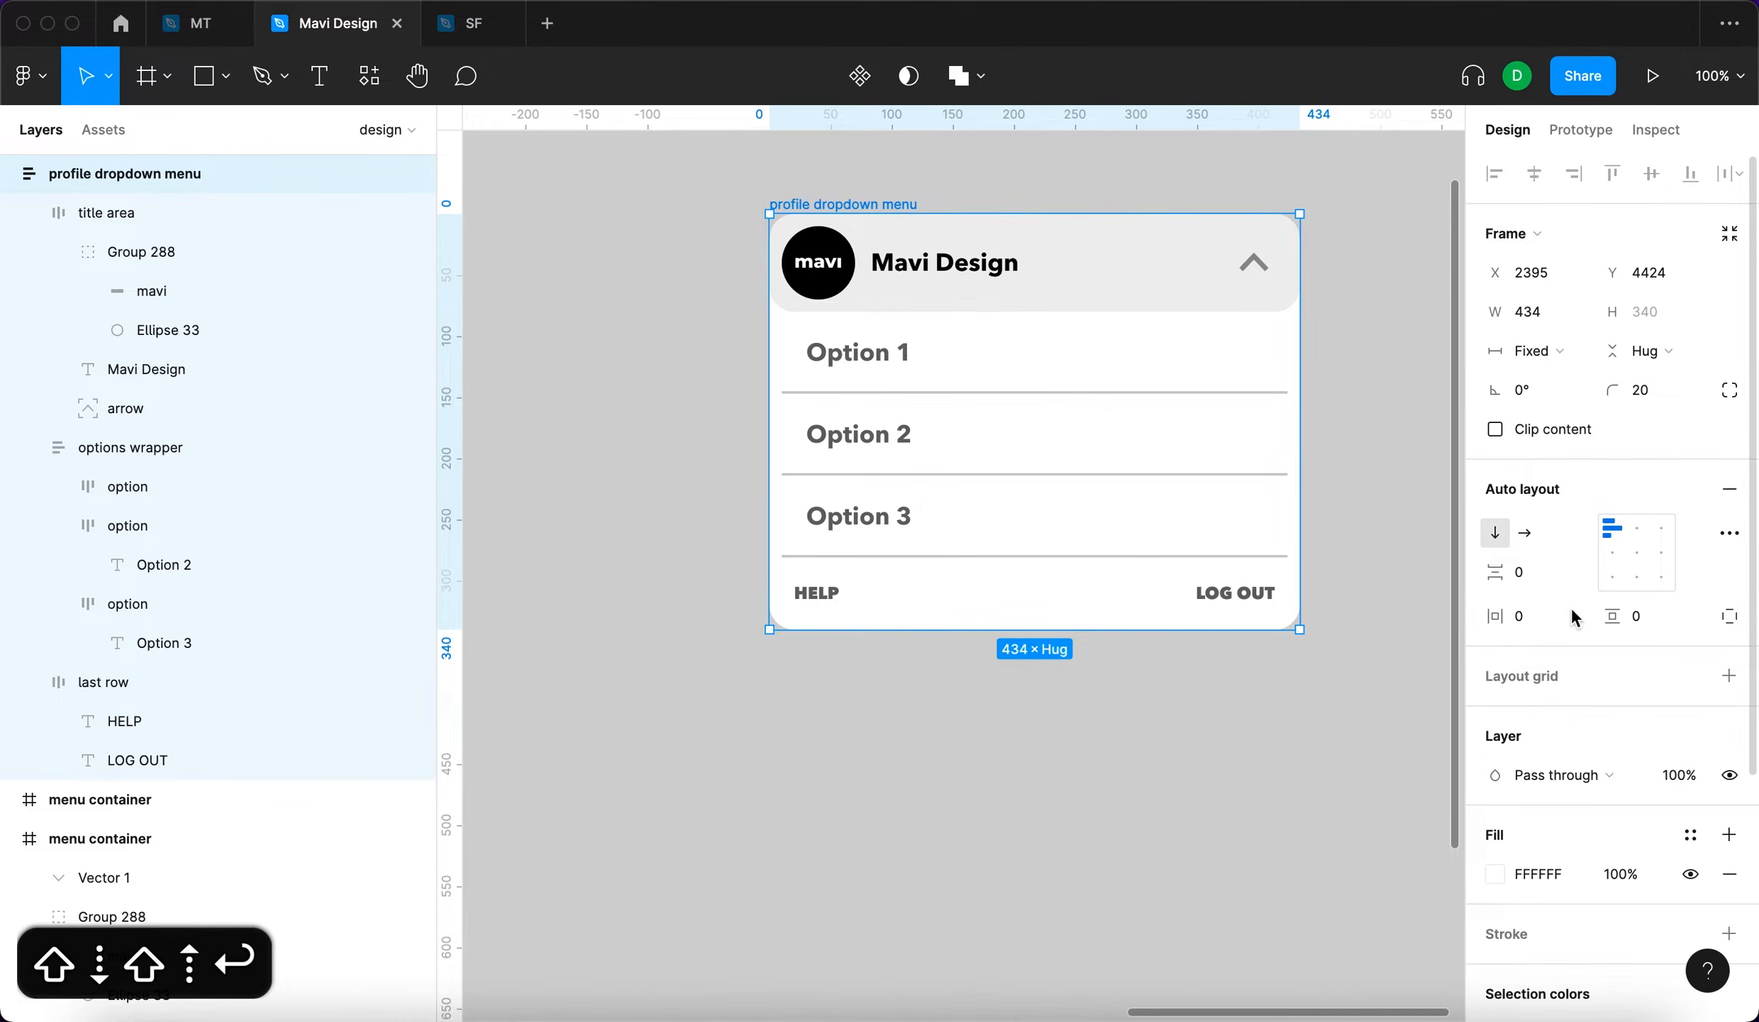
Set the profile dropdown menu's horizontal and vertical padding to 10
{"action": "key", "text": "shift+Up"}
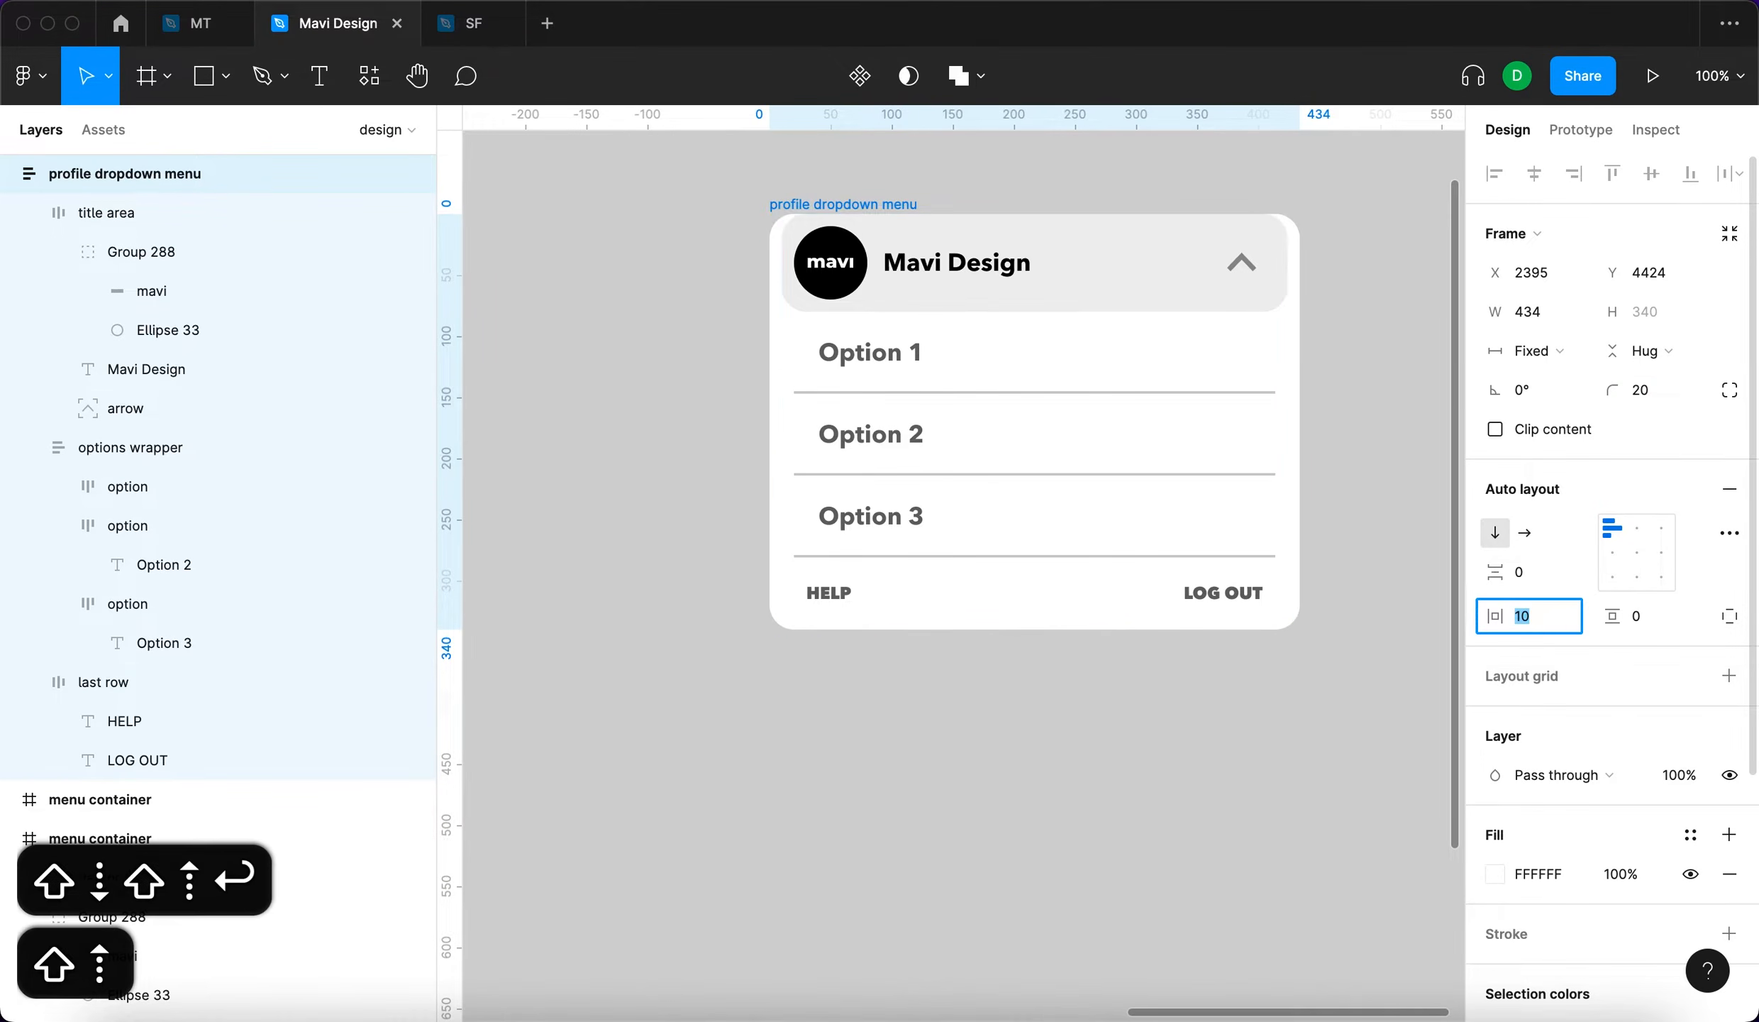
{"action": "left_click", "coordinate": [1640, 624]}
{"action": "key", "text": "shift+Up"}
{"action": "key", "text": "Return"}
{"action": "left_click", "coordinate": [1261, 746]}
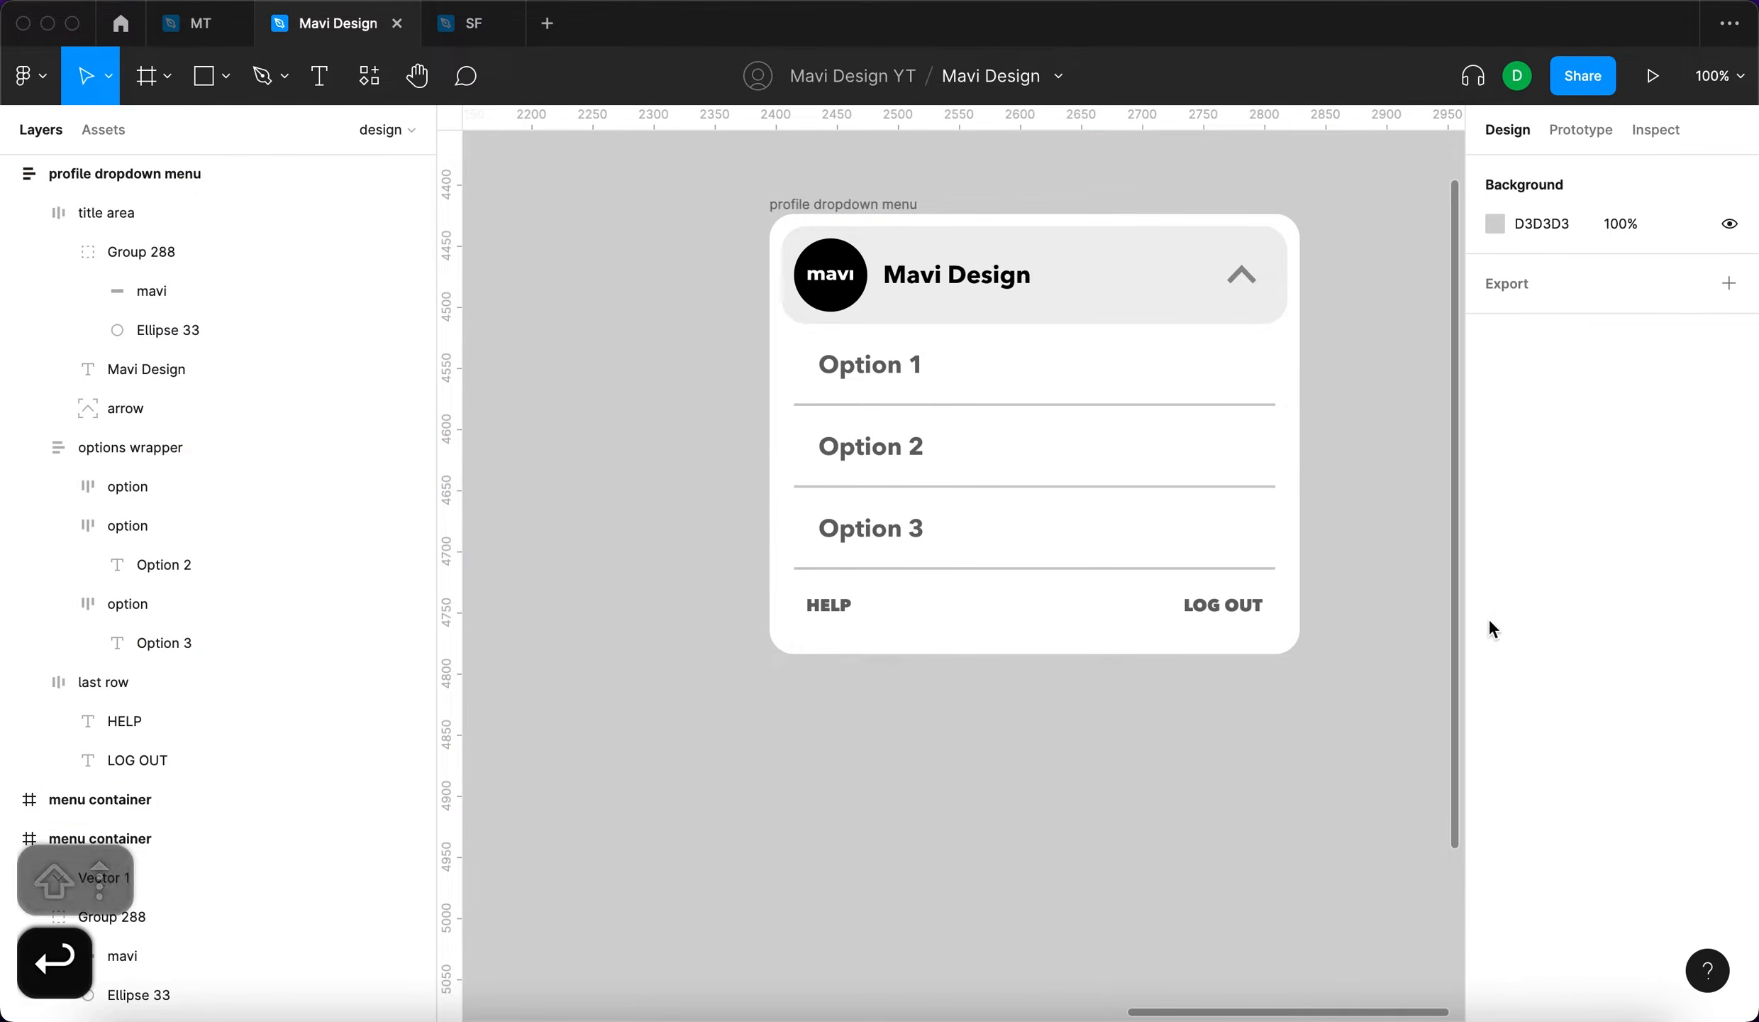
Place the profile dropdown menu below the two menu containers and make it narrower
{"action": "mouse_move", "coordinate": [1179, 461]}
{"action": "left_mouse_down"}
{"action": "mouse_move", "coordinate": [1084, 460]}
{"action": "mouse_move", "coordinate": [1223, 470]}
{"action": "mouse_move", "coordinate": [1107, 487]}
{"action": "mouse_move", "coordinate": [1170, 484]}
{"action": "left_mouse_up"}
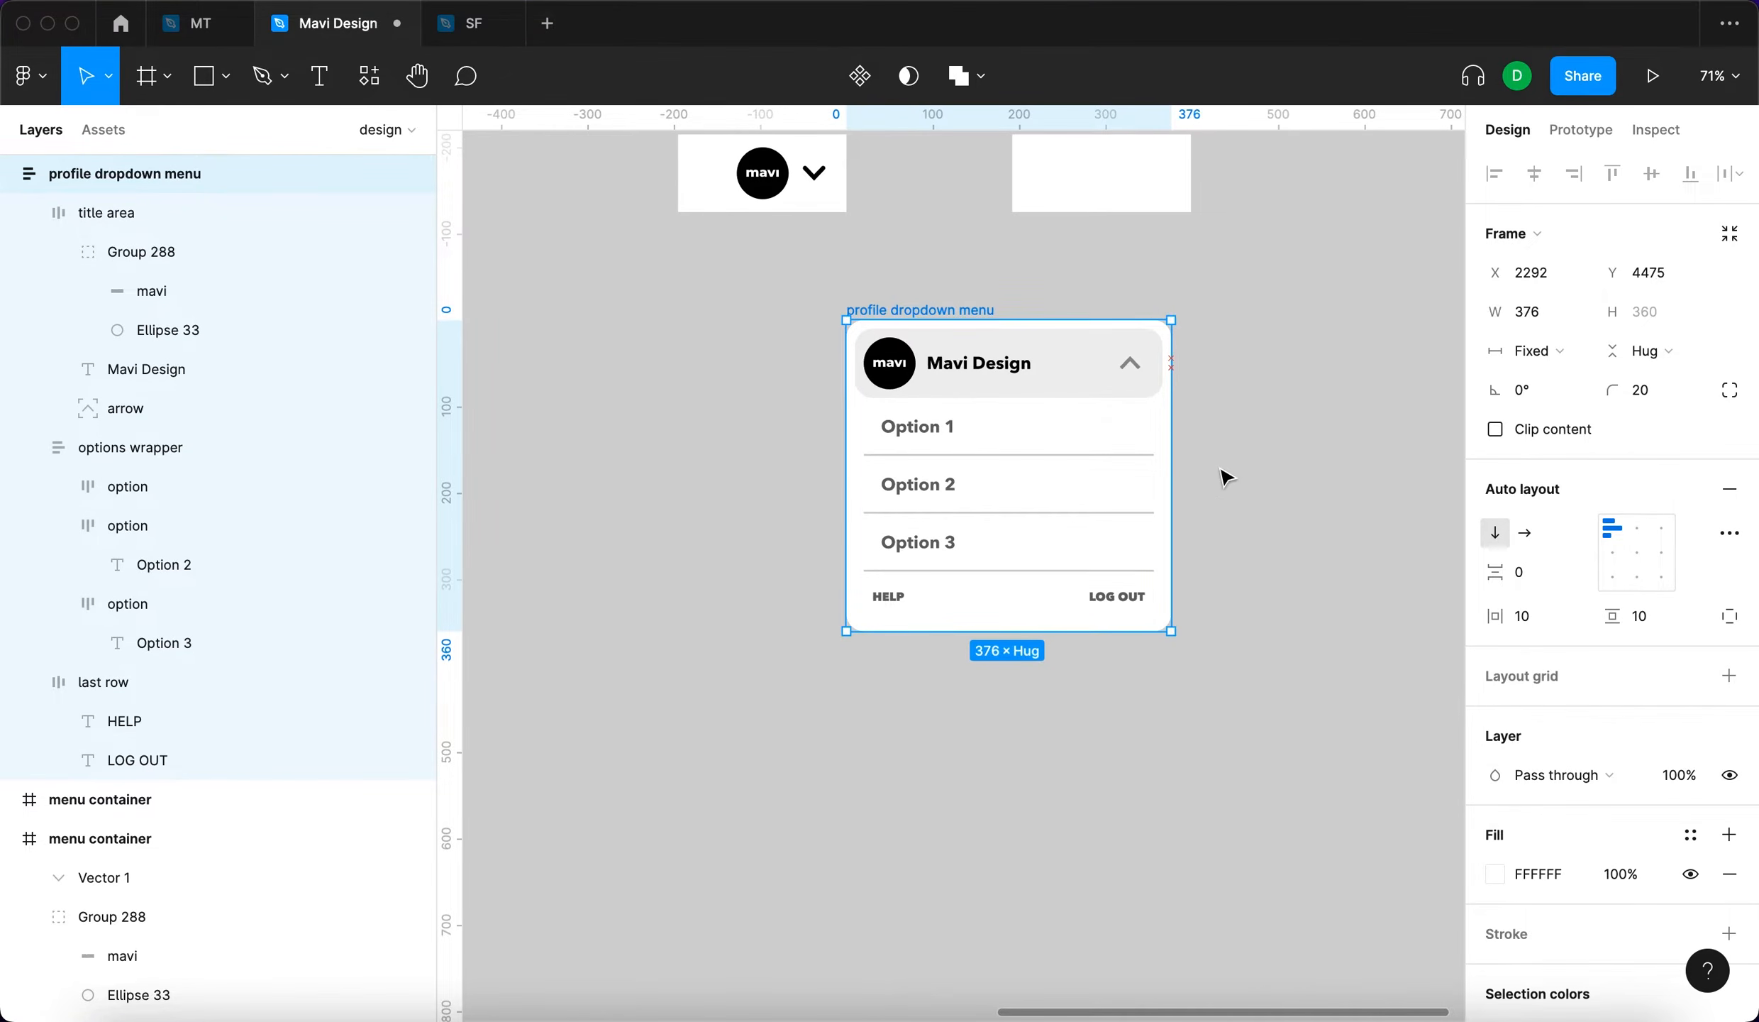
{"action": "left_click", "coordinate": [1224, 474]}
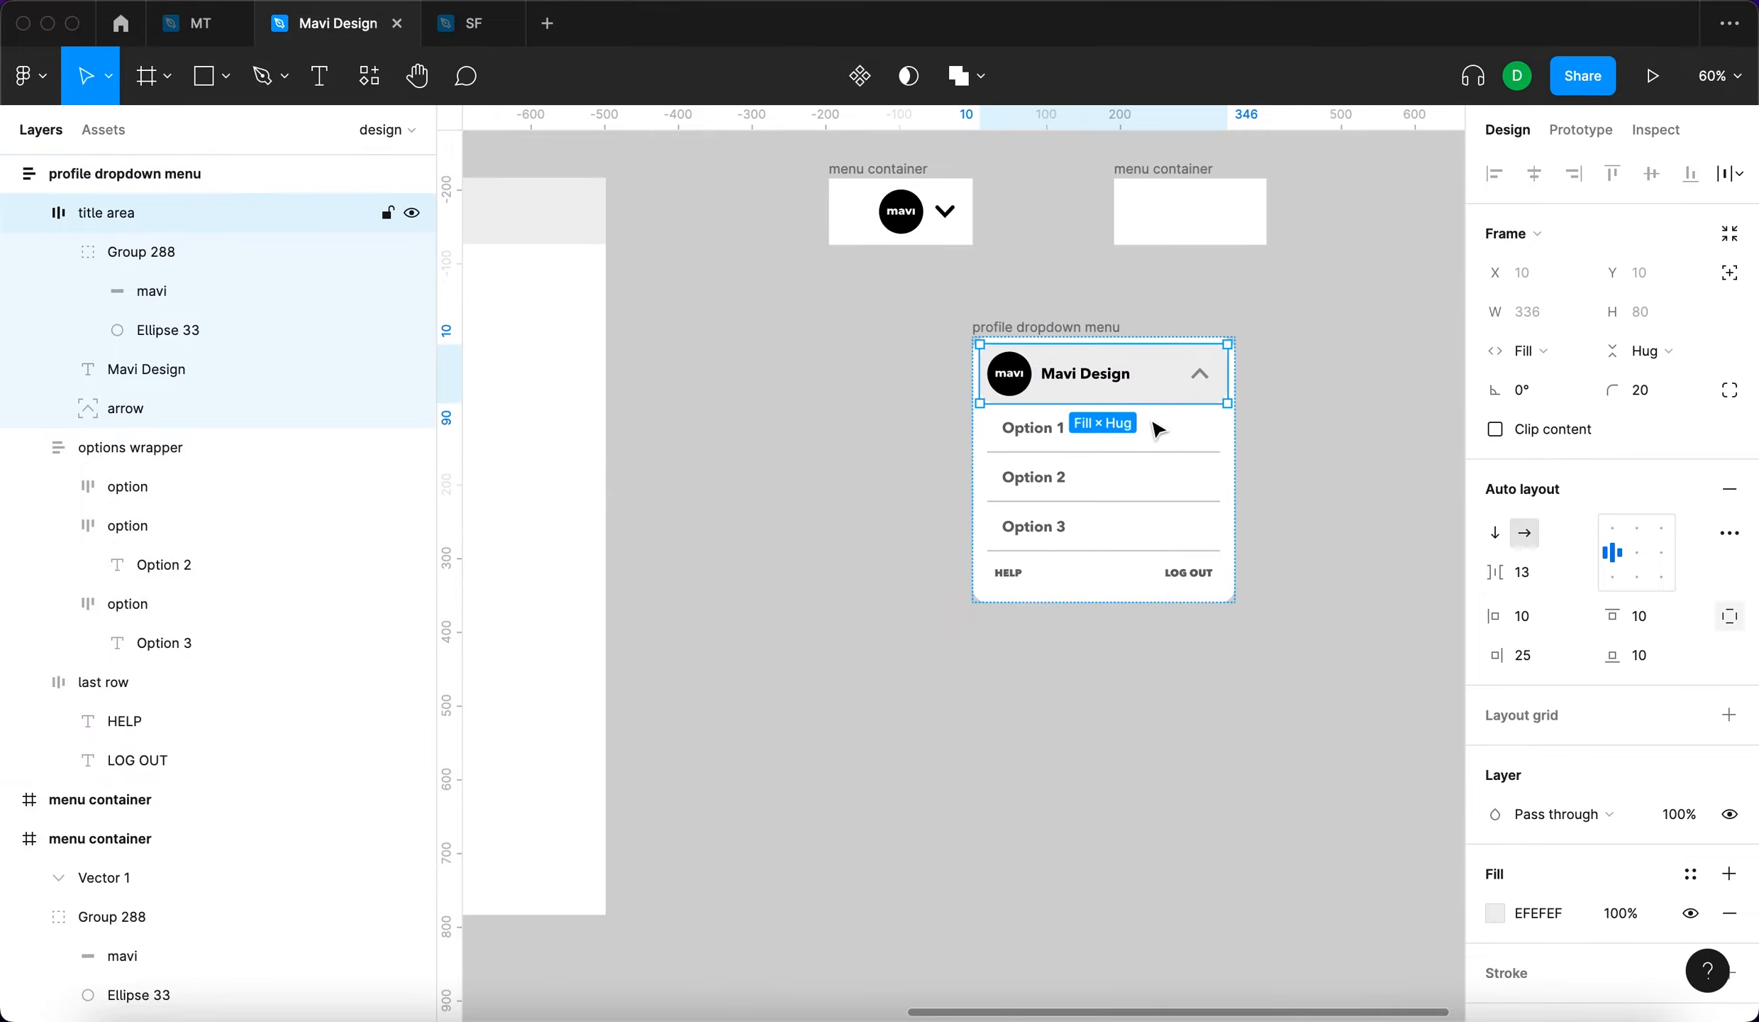
Change the title area's fill to white FFFFFF
{"action": "scroll", "coordinate": [1151, 381], "scroll_direction": "up", "scroll_amount": 3}
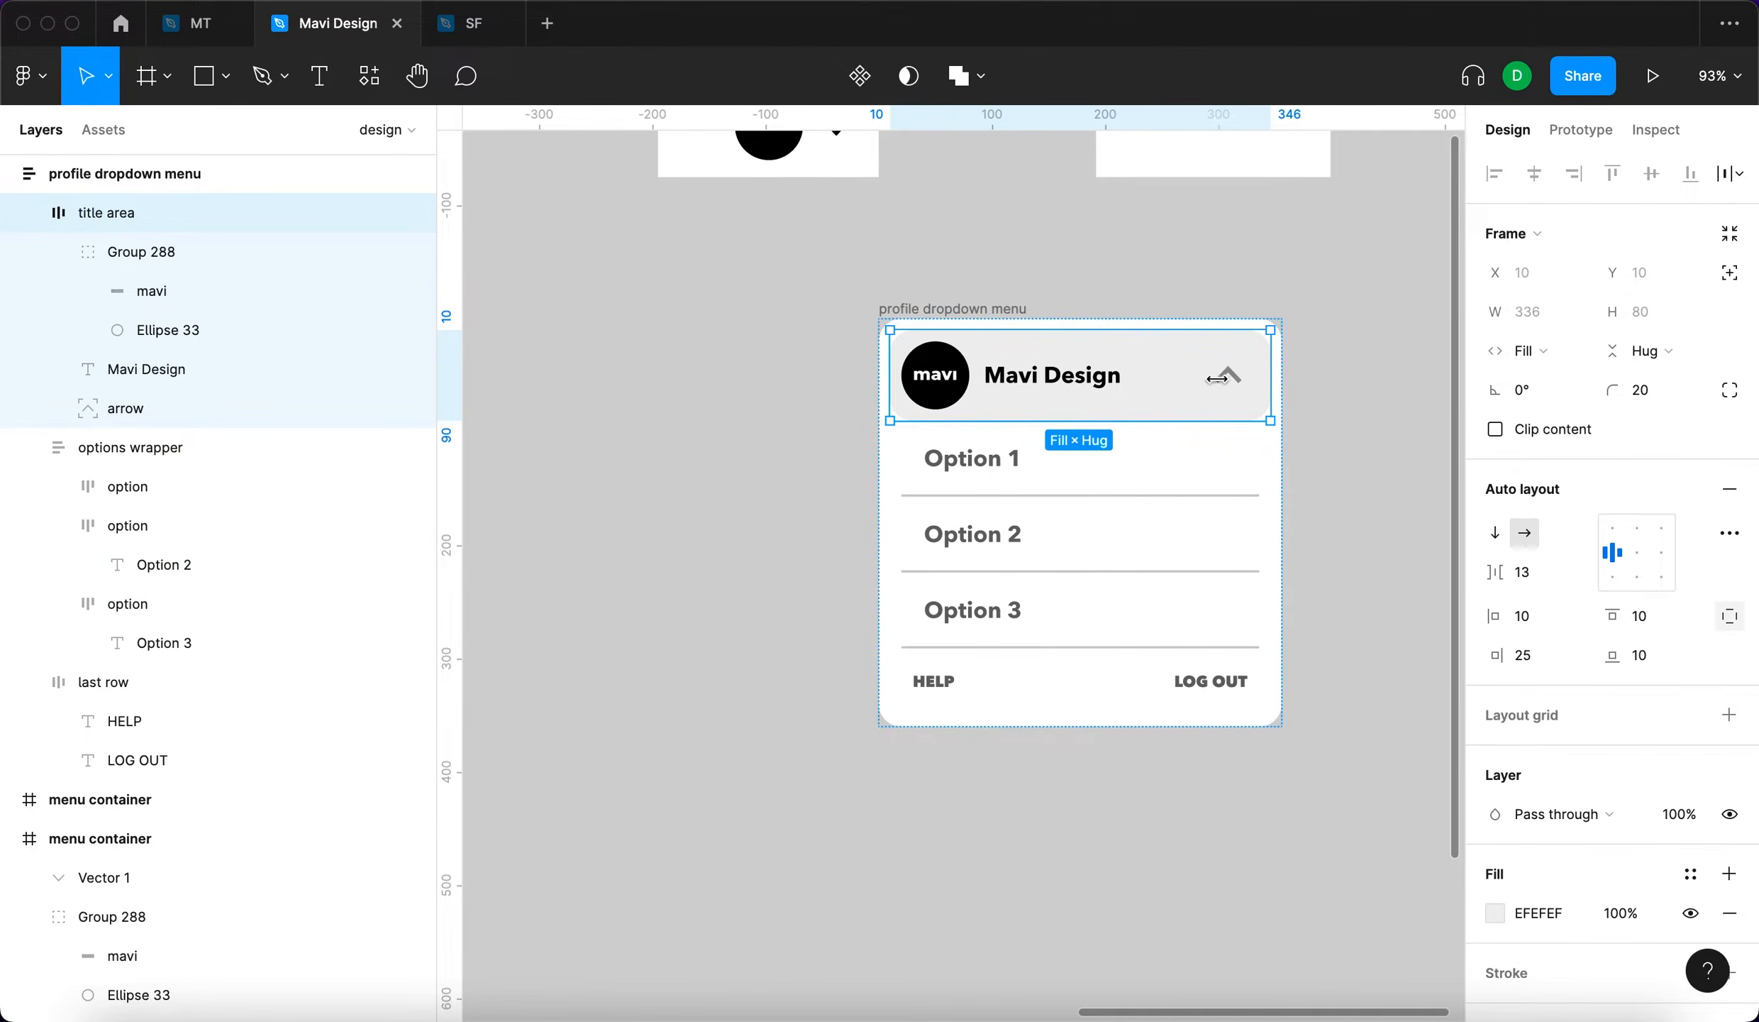
{"action": "left_click", "coordinate": [1493, 910]}
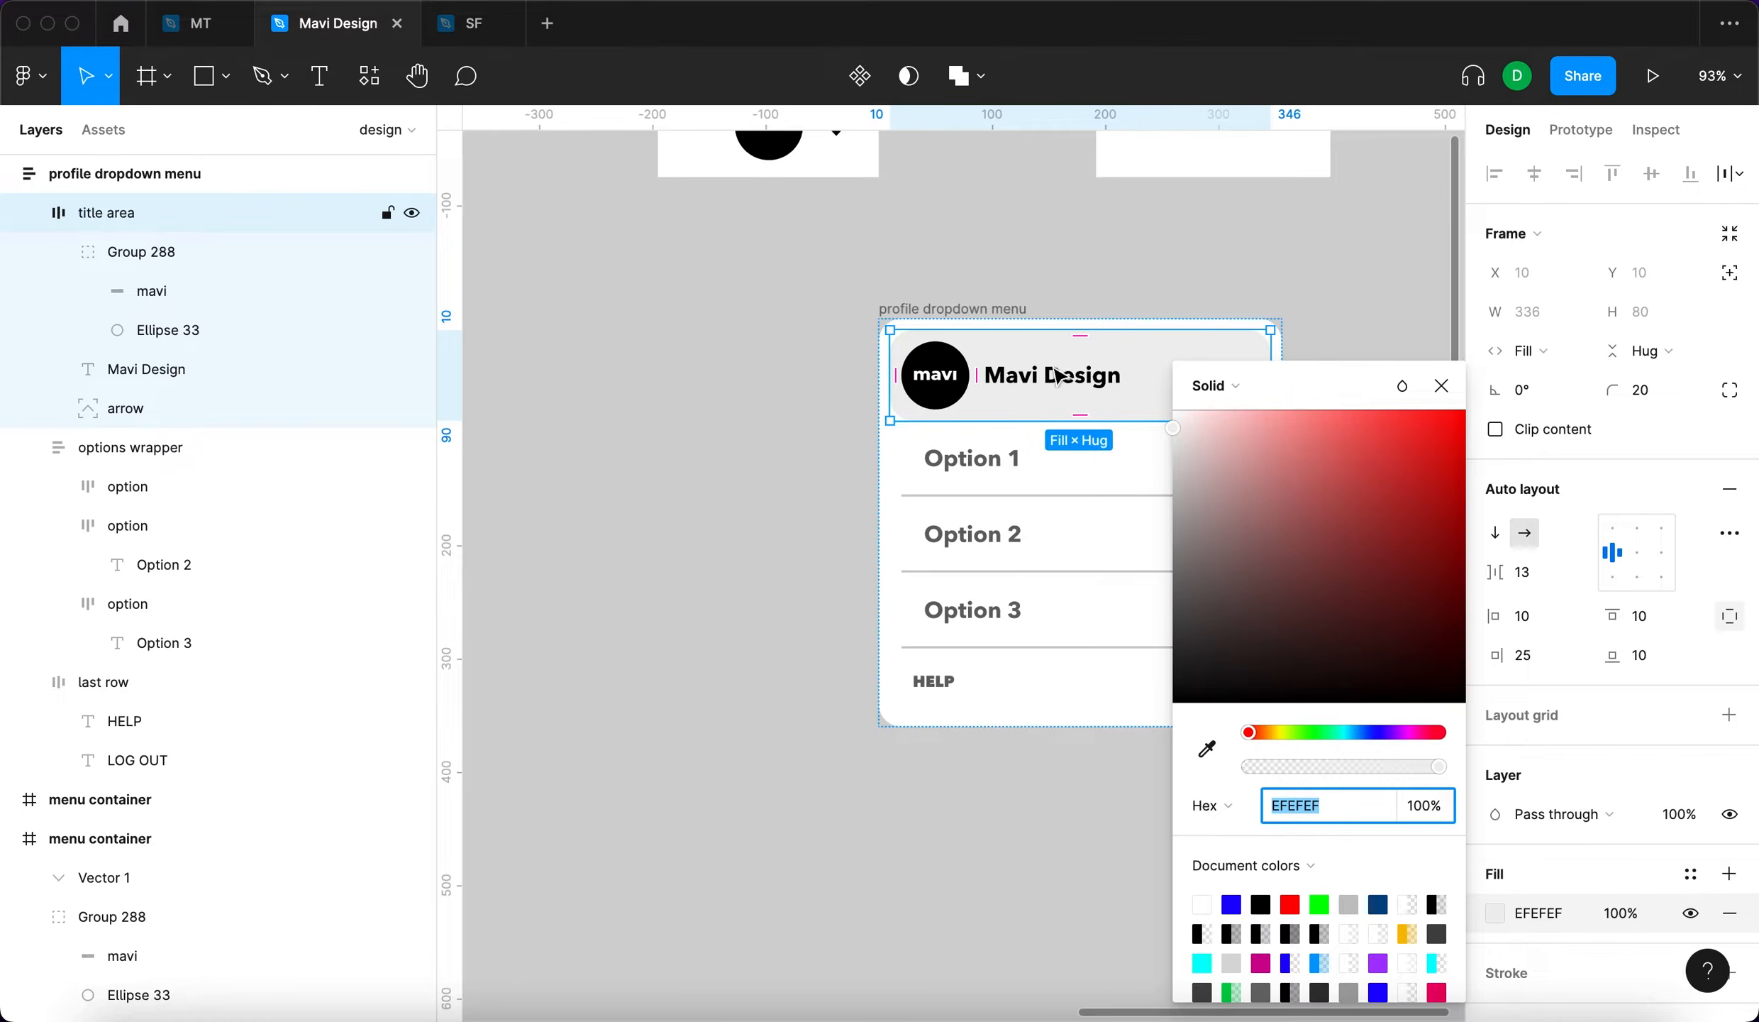
{"action": "scroll", "coordinate": [1051, 368], "scroll_direction": "right", "scroll_amount": 2}
{"action": "left_click_drag", "start_coordinate": [1281, 503], "coordinate": [1173, 409]}
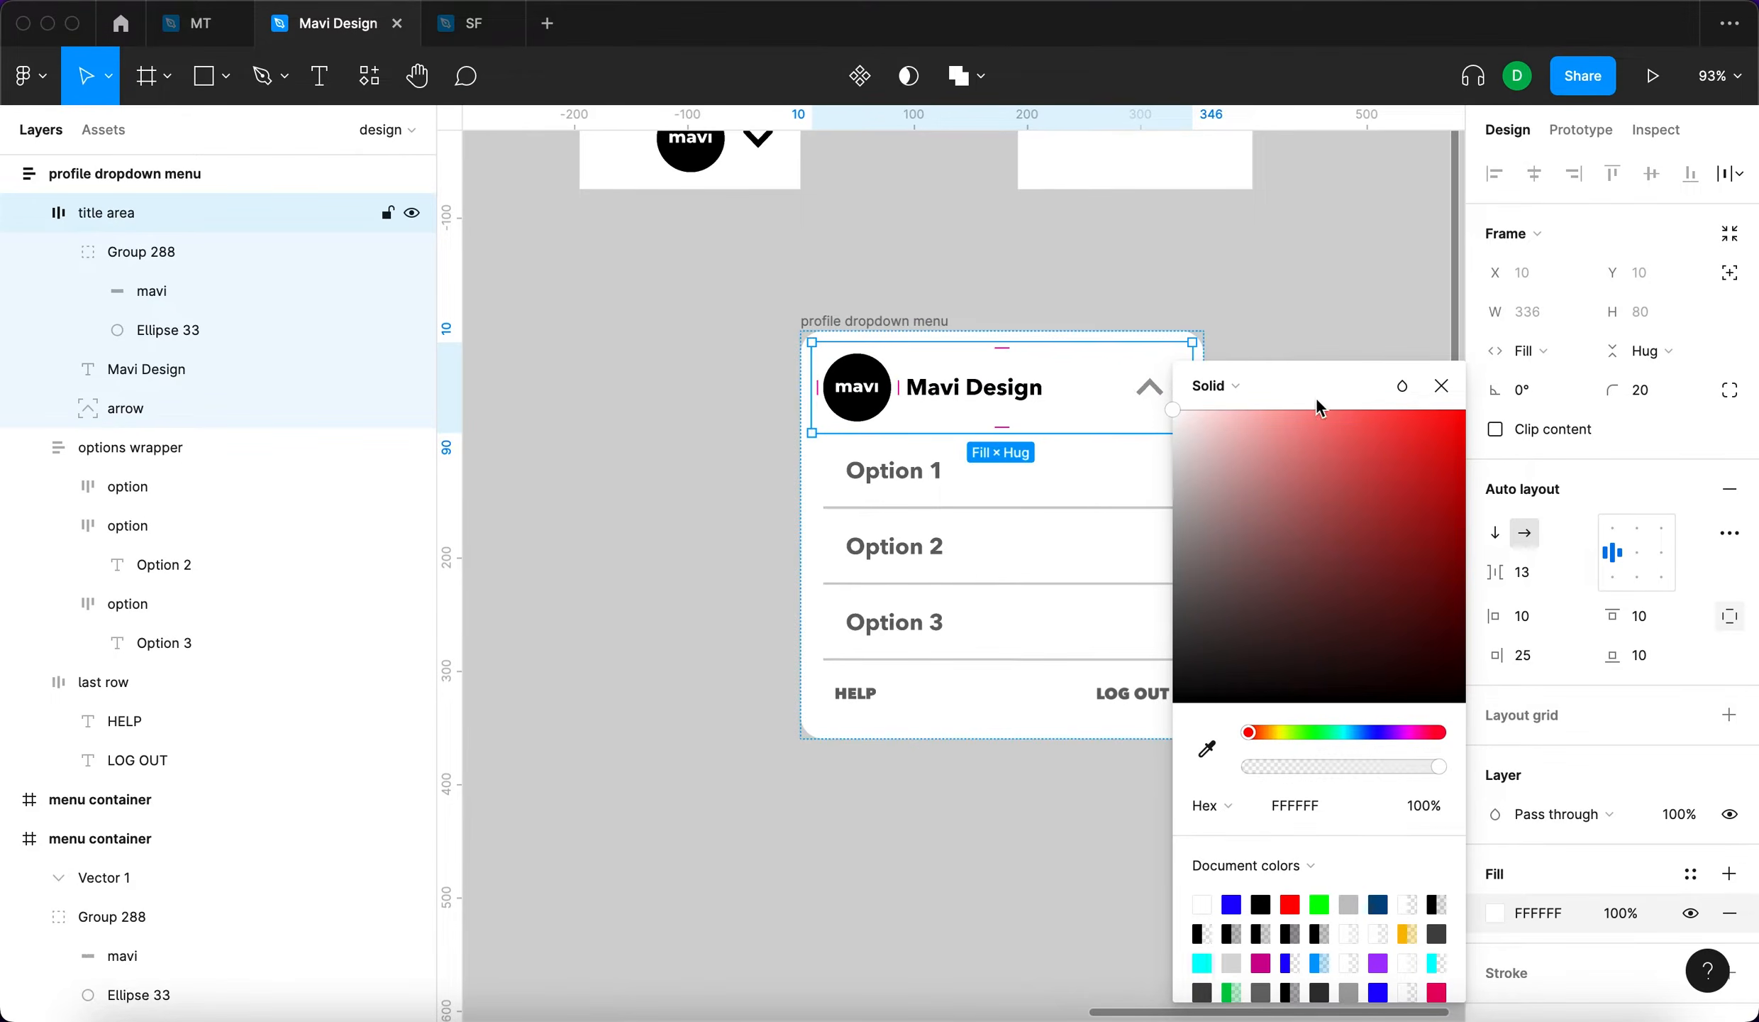
{"action": "left_click", "coordinate": [1441, 385]}
{"action": "left_click", "coordinate": [812, 887]}
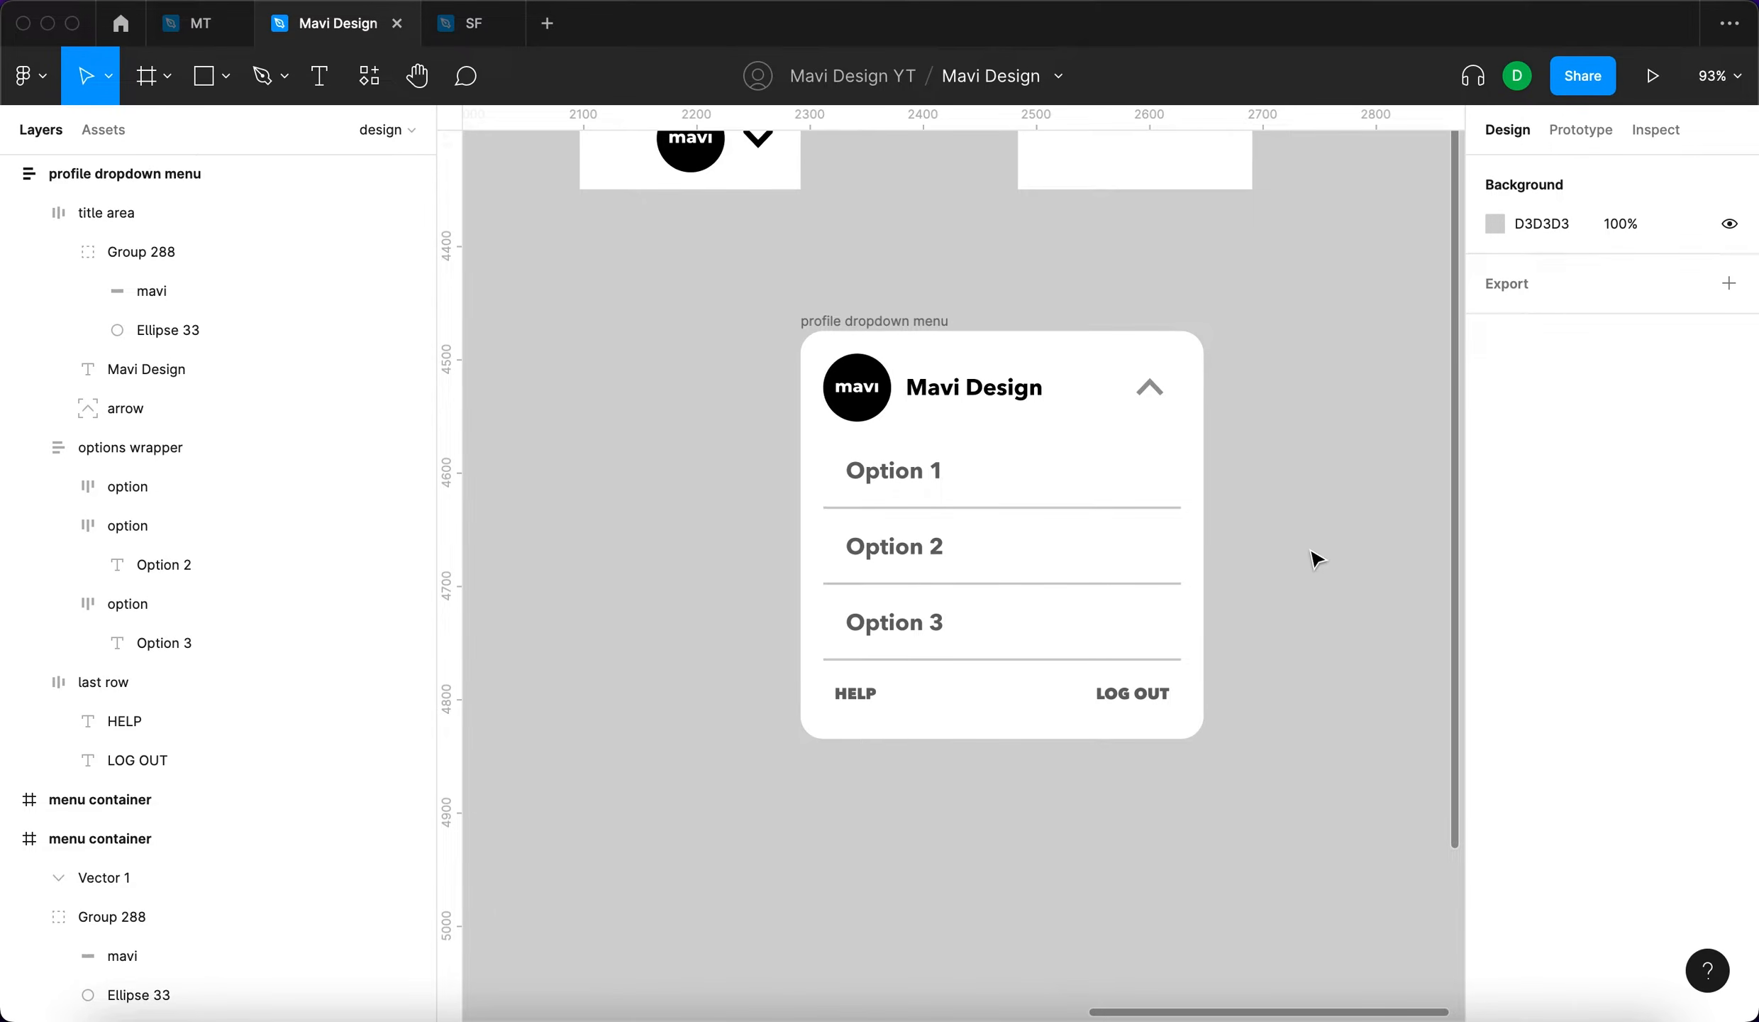
Set the horizontal padding of all three option rows in the options wrapper to 0
{"action": "left_click", "coordinate": [1131, 508]}
{"action": "left_click", "coordinate": [1398, 677]}
{"action": "scroll", "coordinate": [983, 432], "scroll_direction": "down", "scroll_amount": 2}
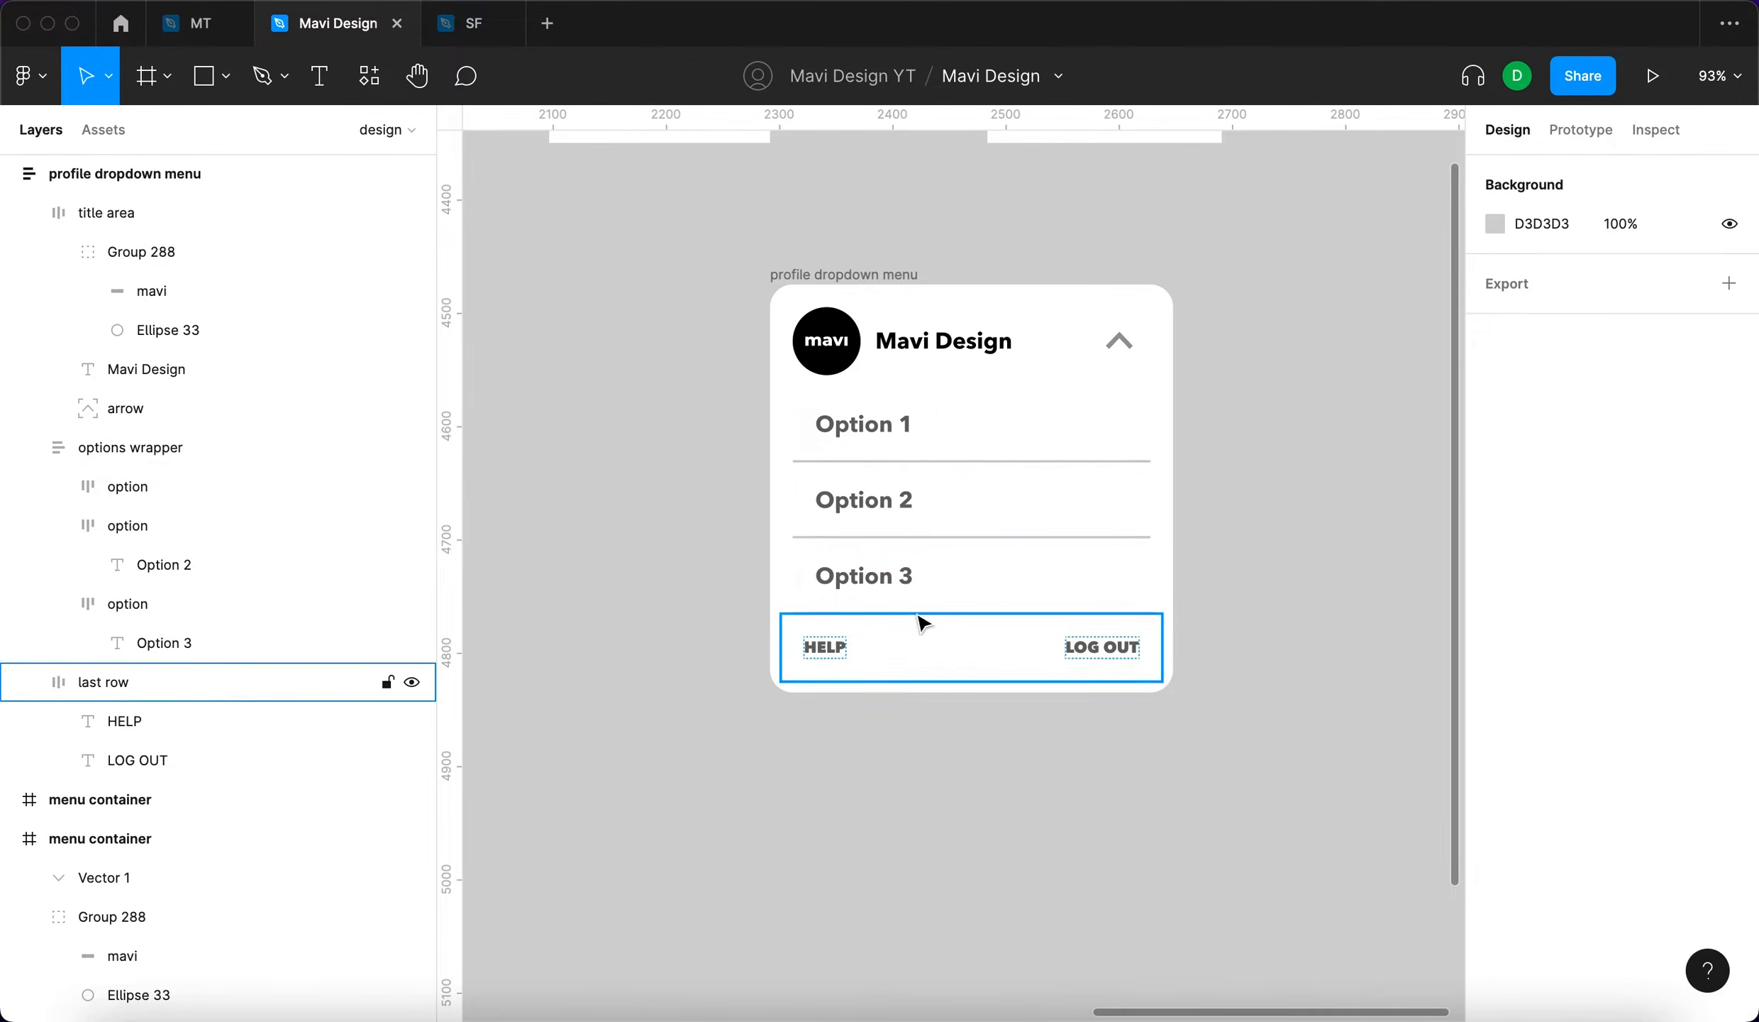
{"action": "left_click", "coordinate": [979, 433]}
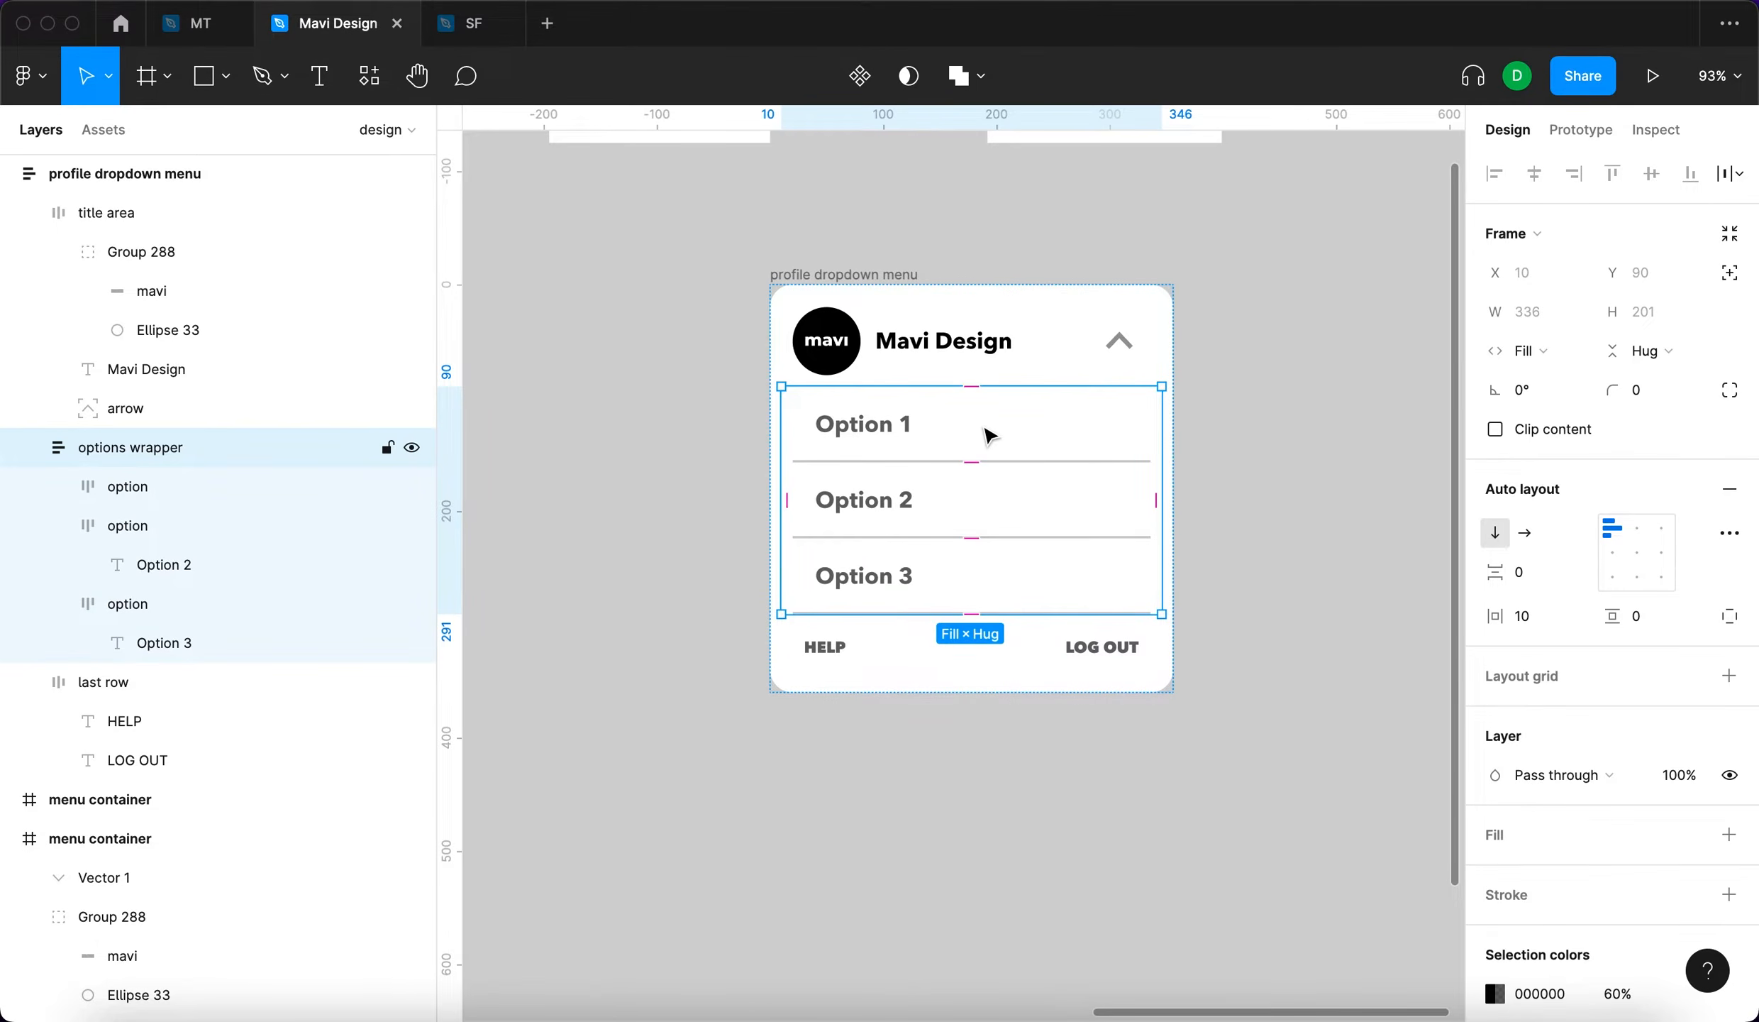
{"action": "key", "text": "Return"}
{"action": "left_click", "coordinate": [1550, 626]}
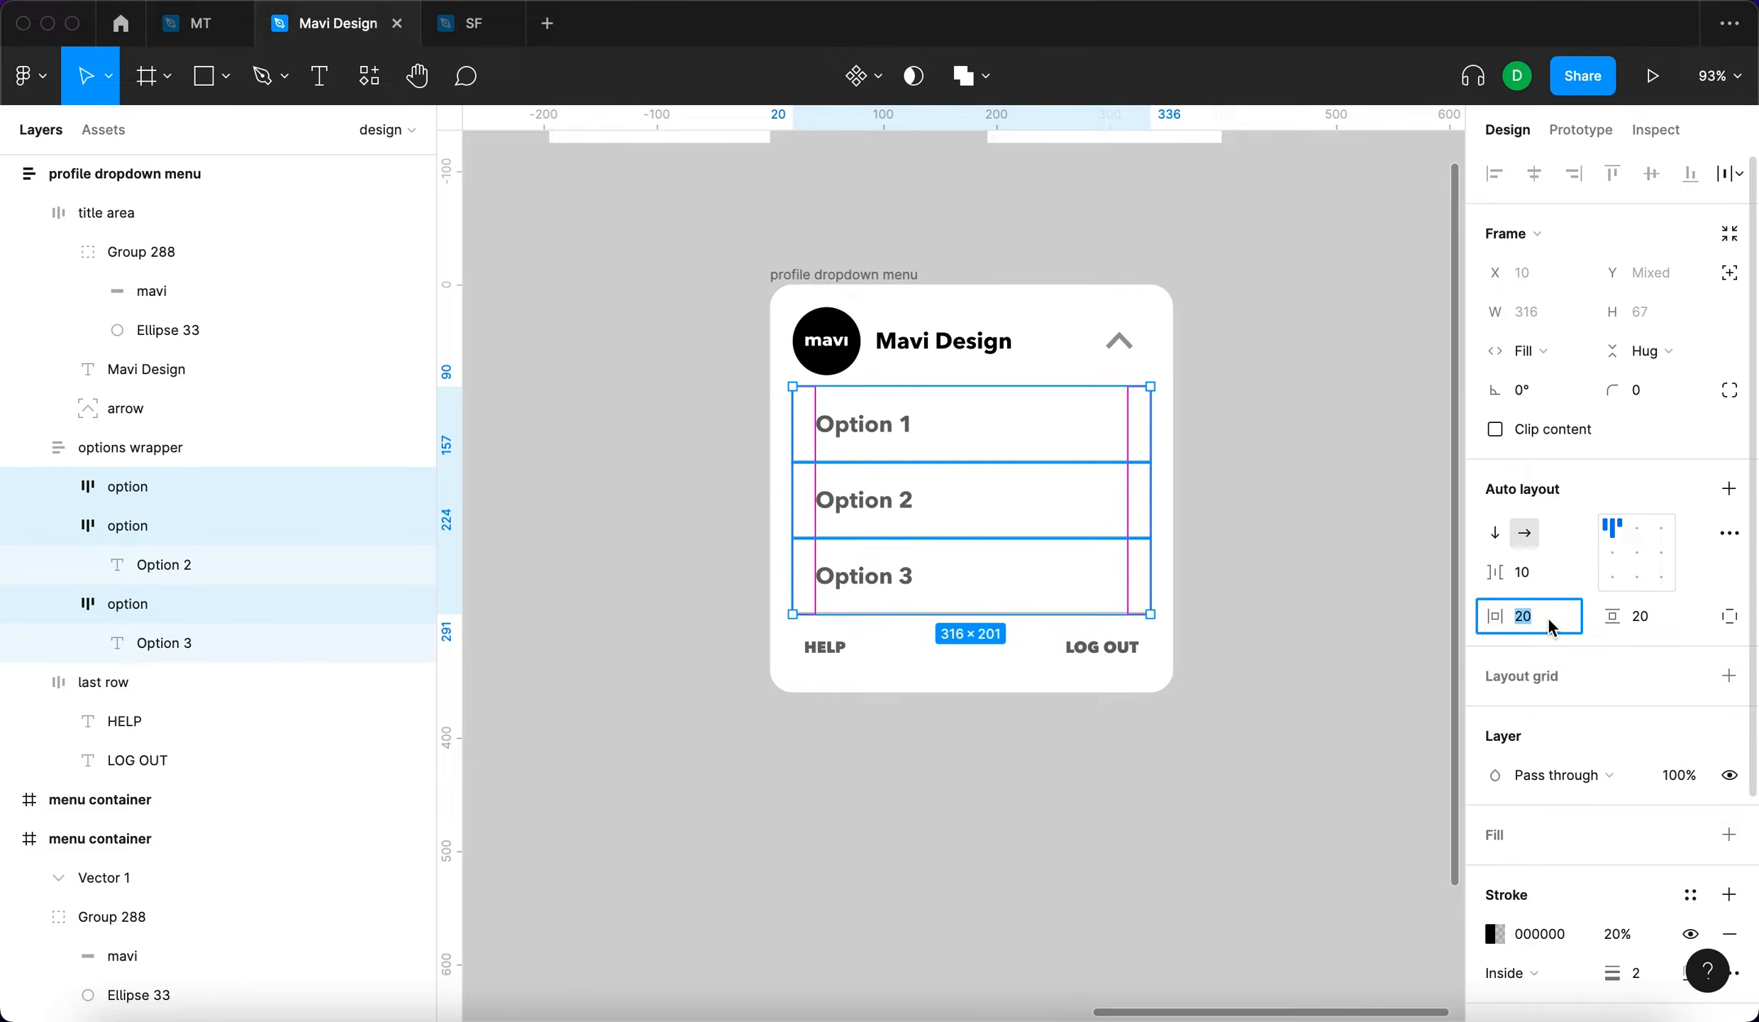
{"action": "key", "text": "shift+Down"}
{"action": "key", "text": "shift+Down"}
{"action": "key", "text": "shift+Down"}
{"action": "key", "text": "shift+Down"}
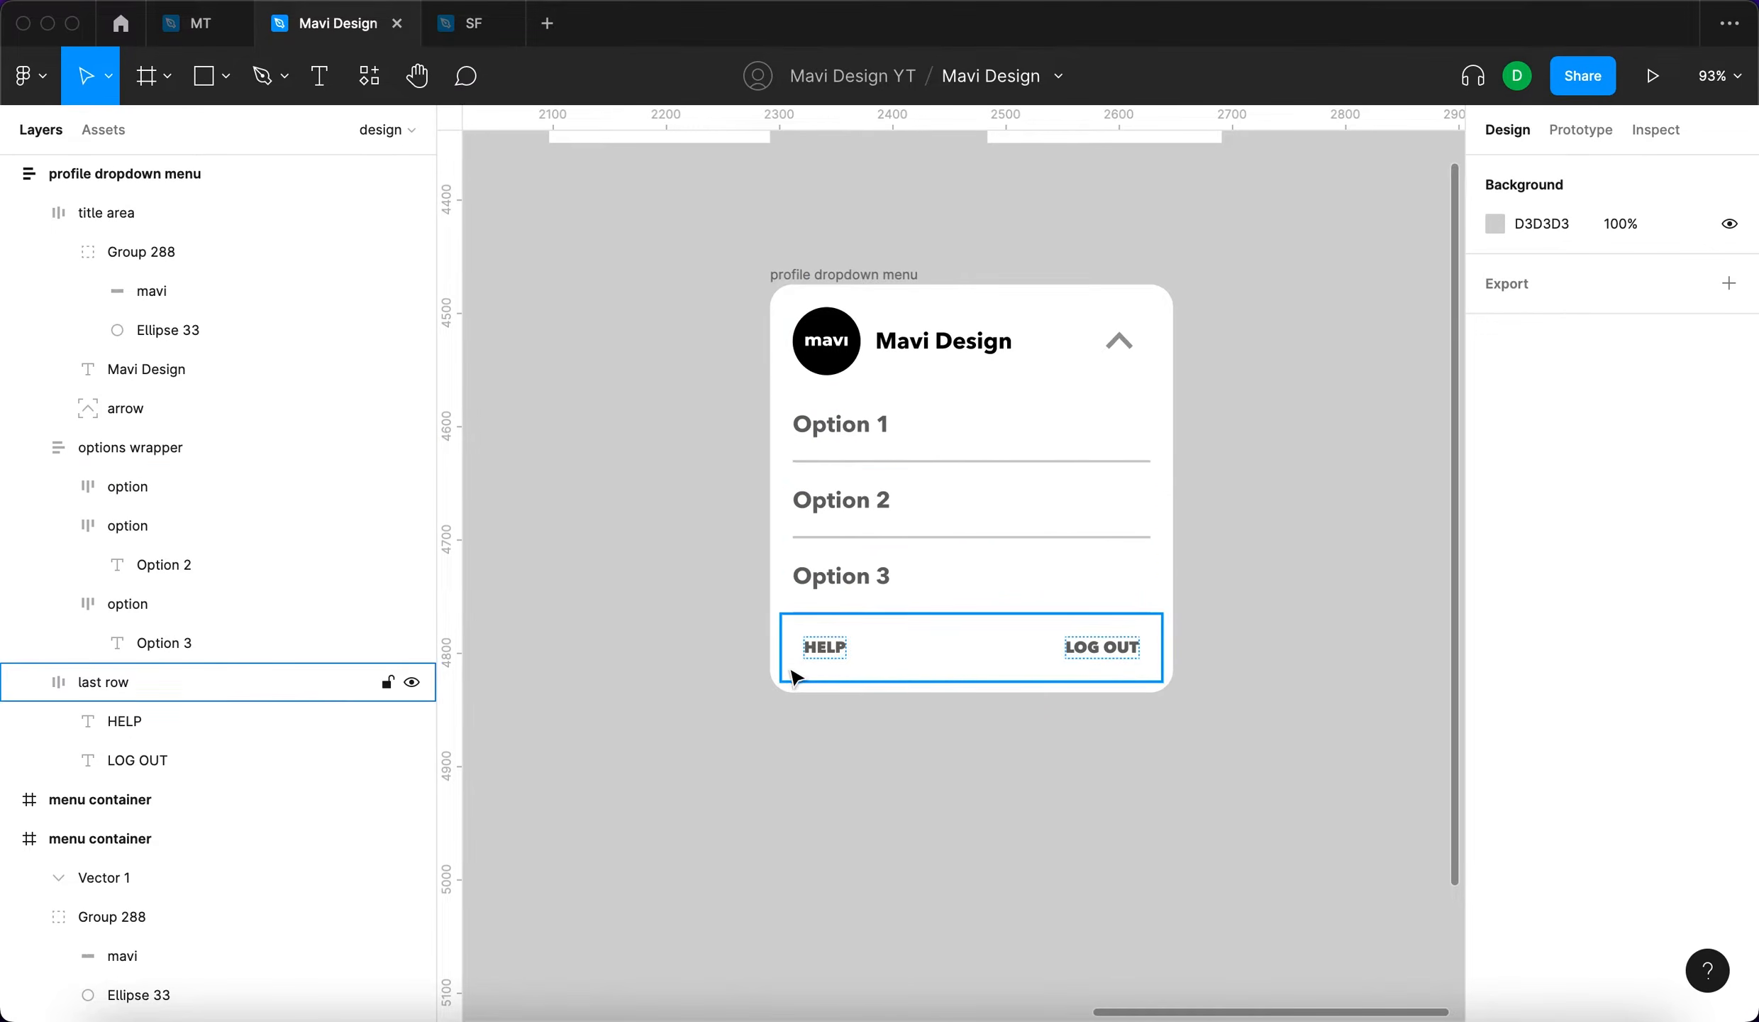
Set the options wrapper's horizontal padding to 20 so its rows line up with HELP and LOG OUT
{"action": "left_click", "coordinate": [826, 647]}
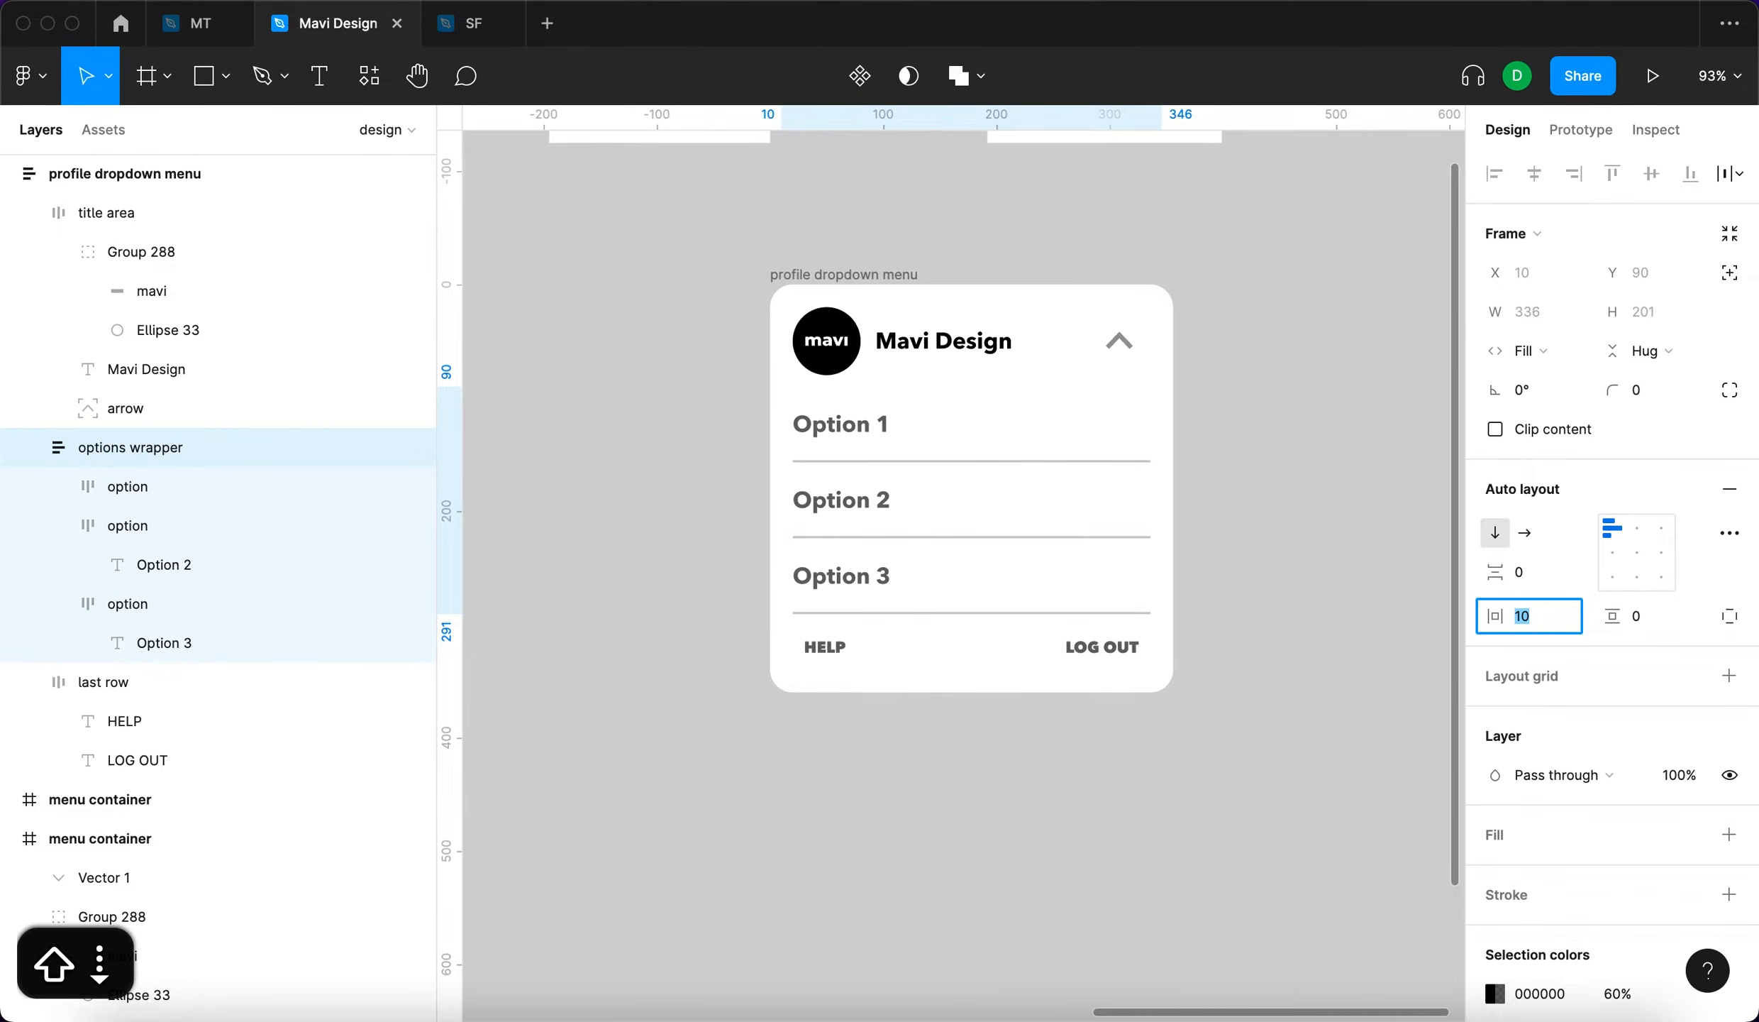
{"action": "key", "text": "shift+Up"}
{"action": "key", "text": "shift+Up"}
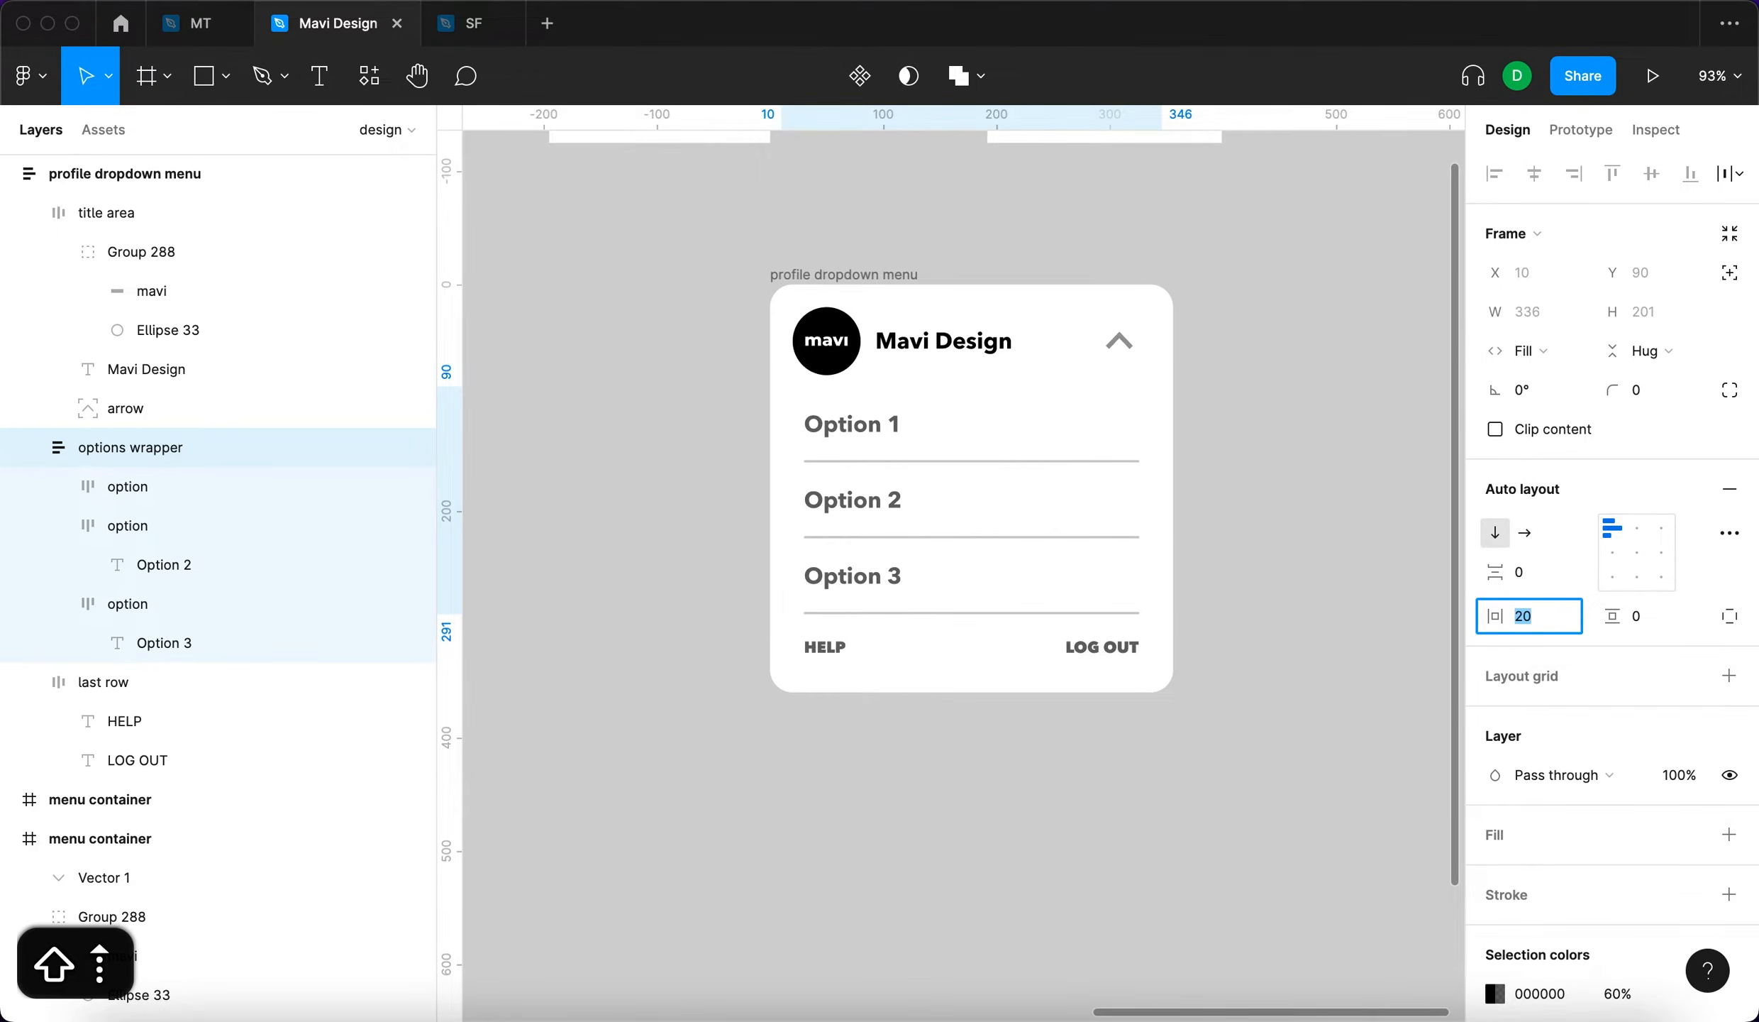
{"action": "key", "text": "Return"}
{"action": "left_click", "coordinate": [1099, 886]}
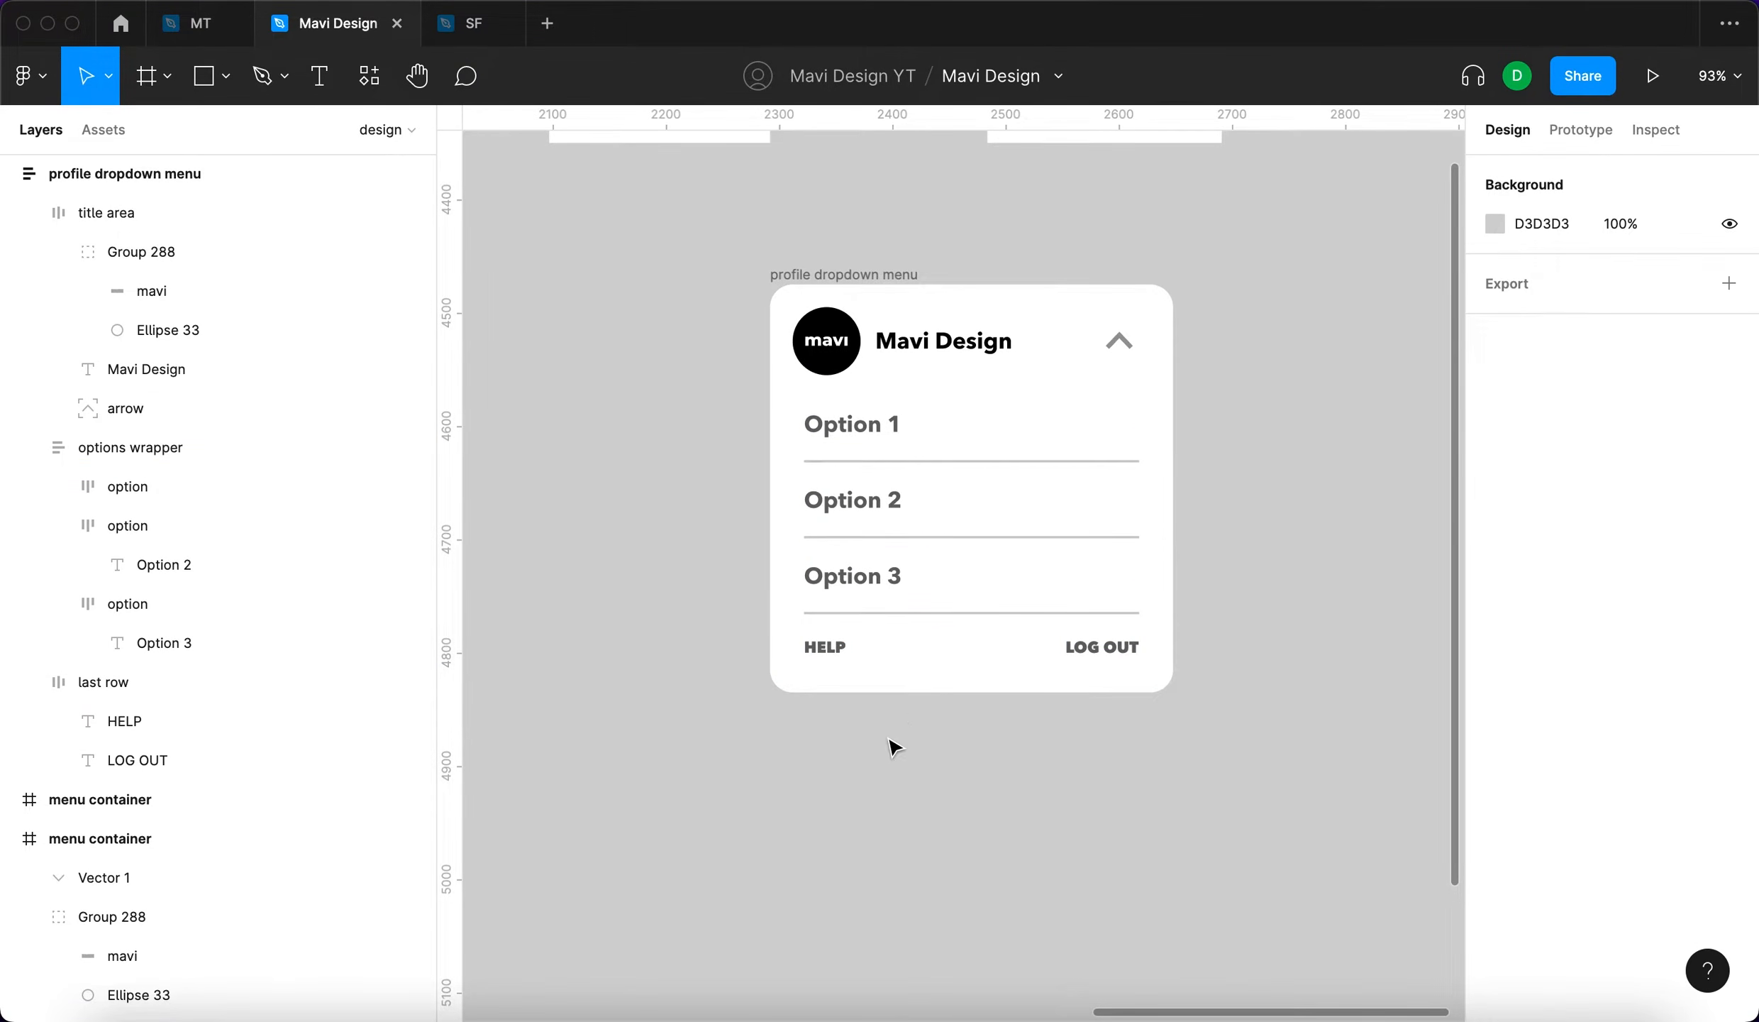
Try a bottom padding of 0 on the title area, then restore it to 10
{"action": "left_click_drag", "start_coordinate": [897, 742], "coordinate": [1045, 715]}
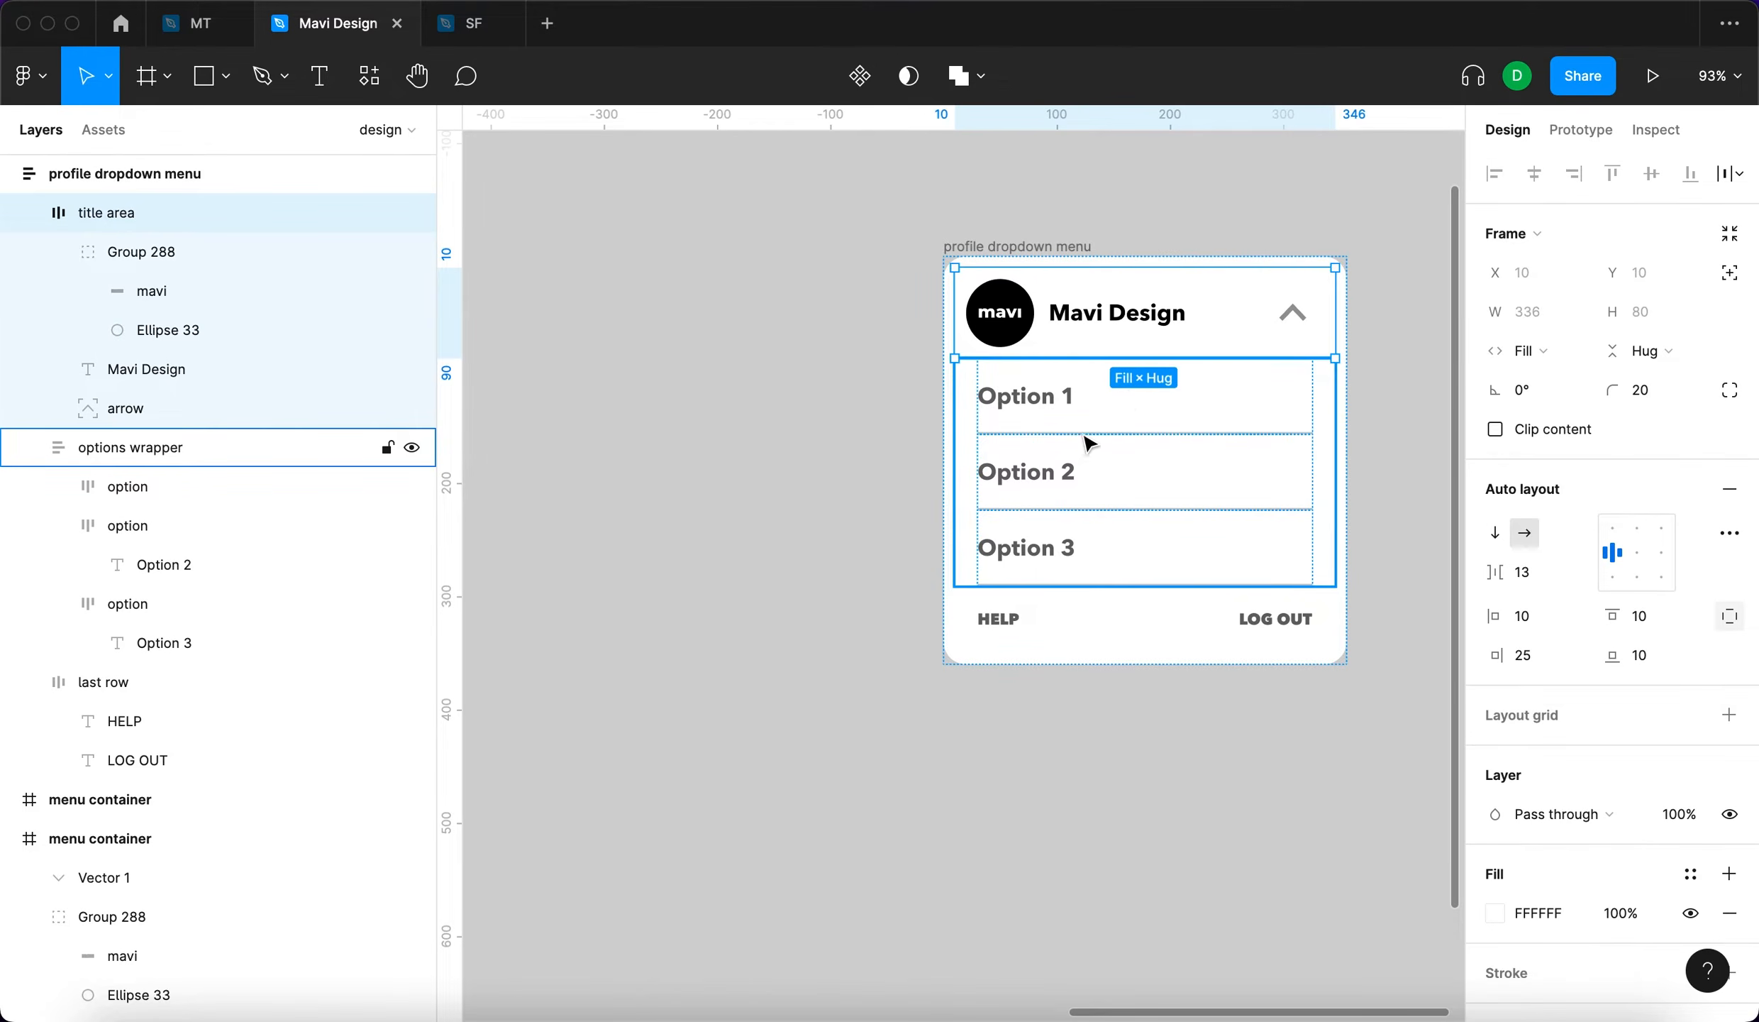
{"action": "left_click", "coordinate": [860, 488]}
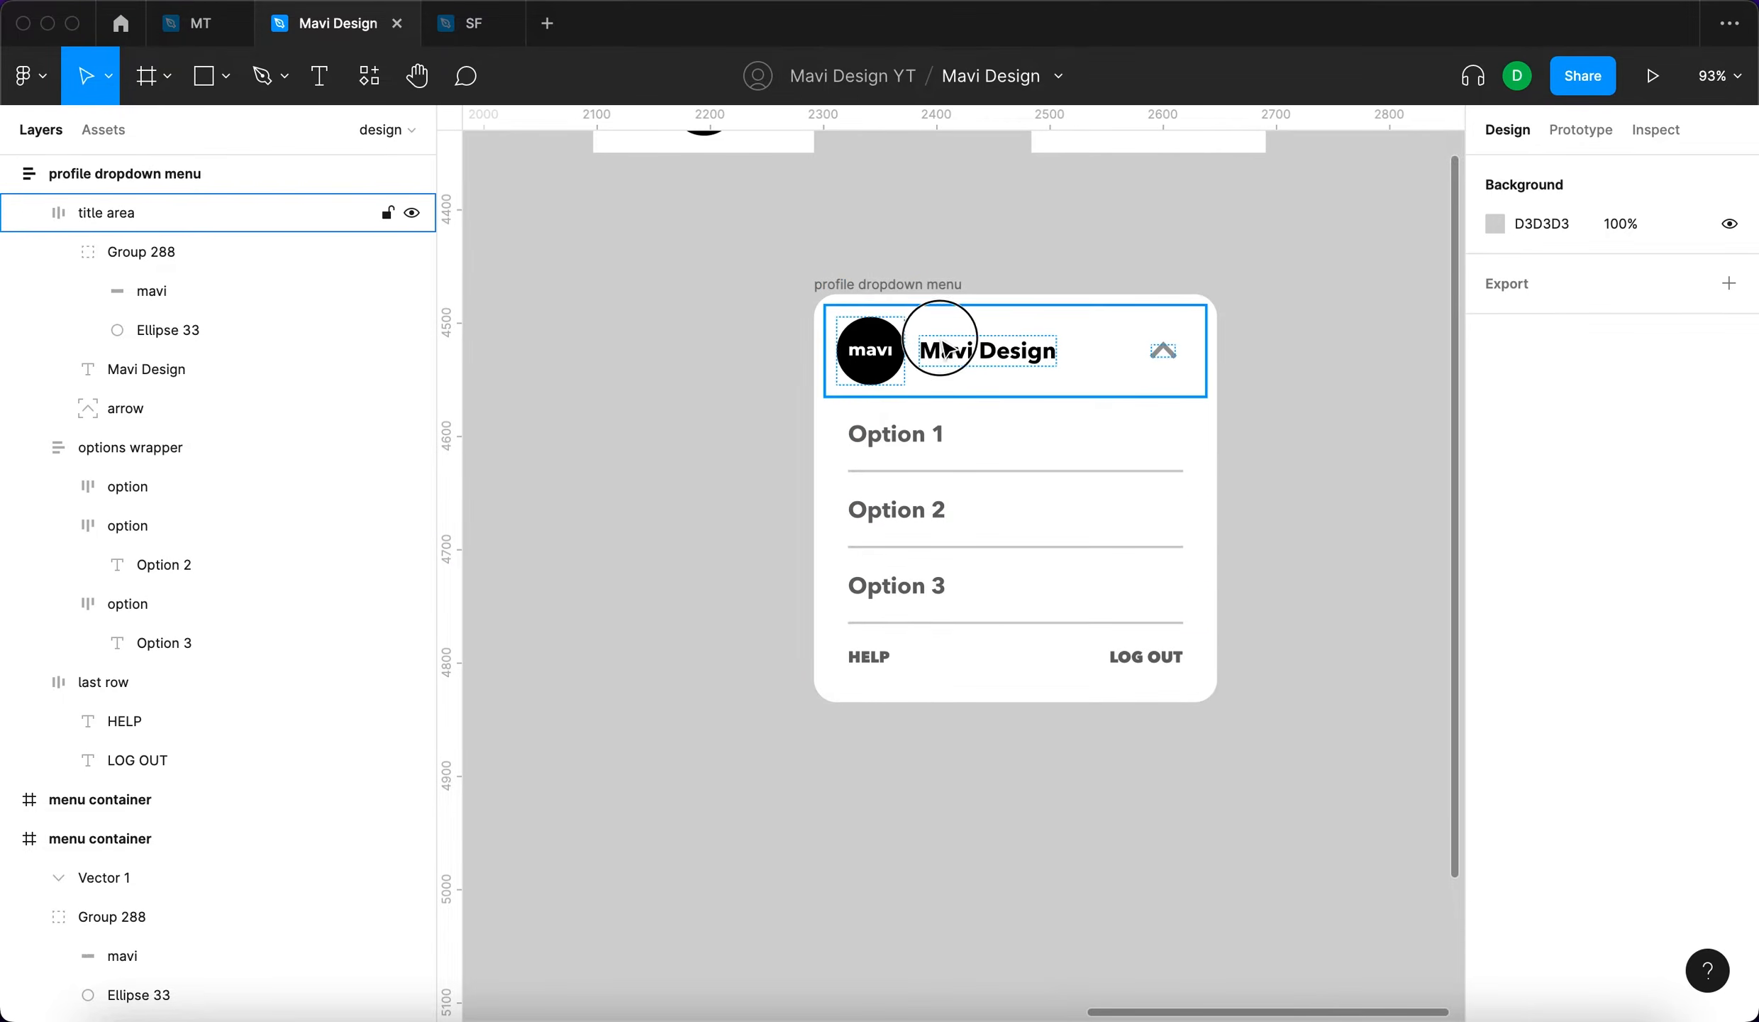
{"action": "left_click", "coordinate": [943, 314]}
{"action": "left_click", "coordinate": [1667, 659]}
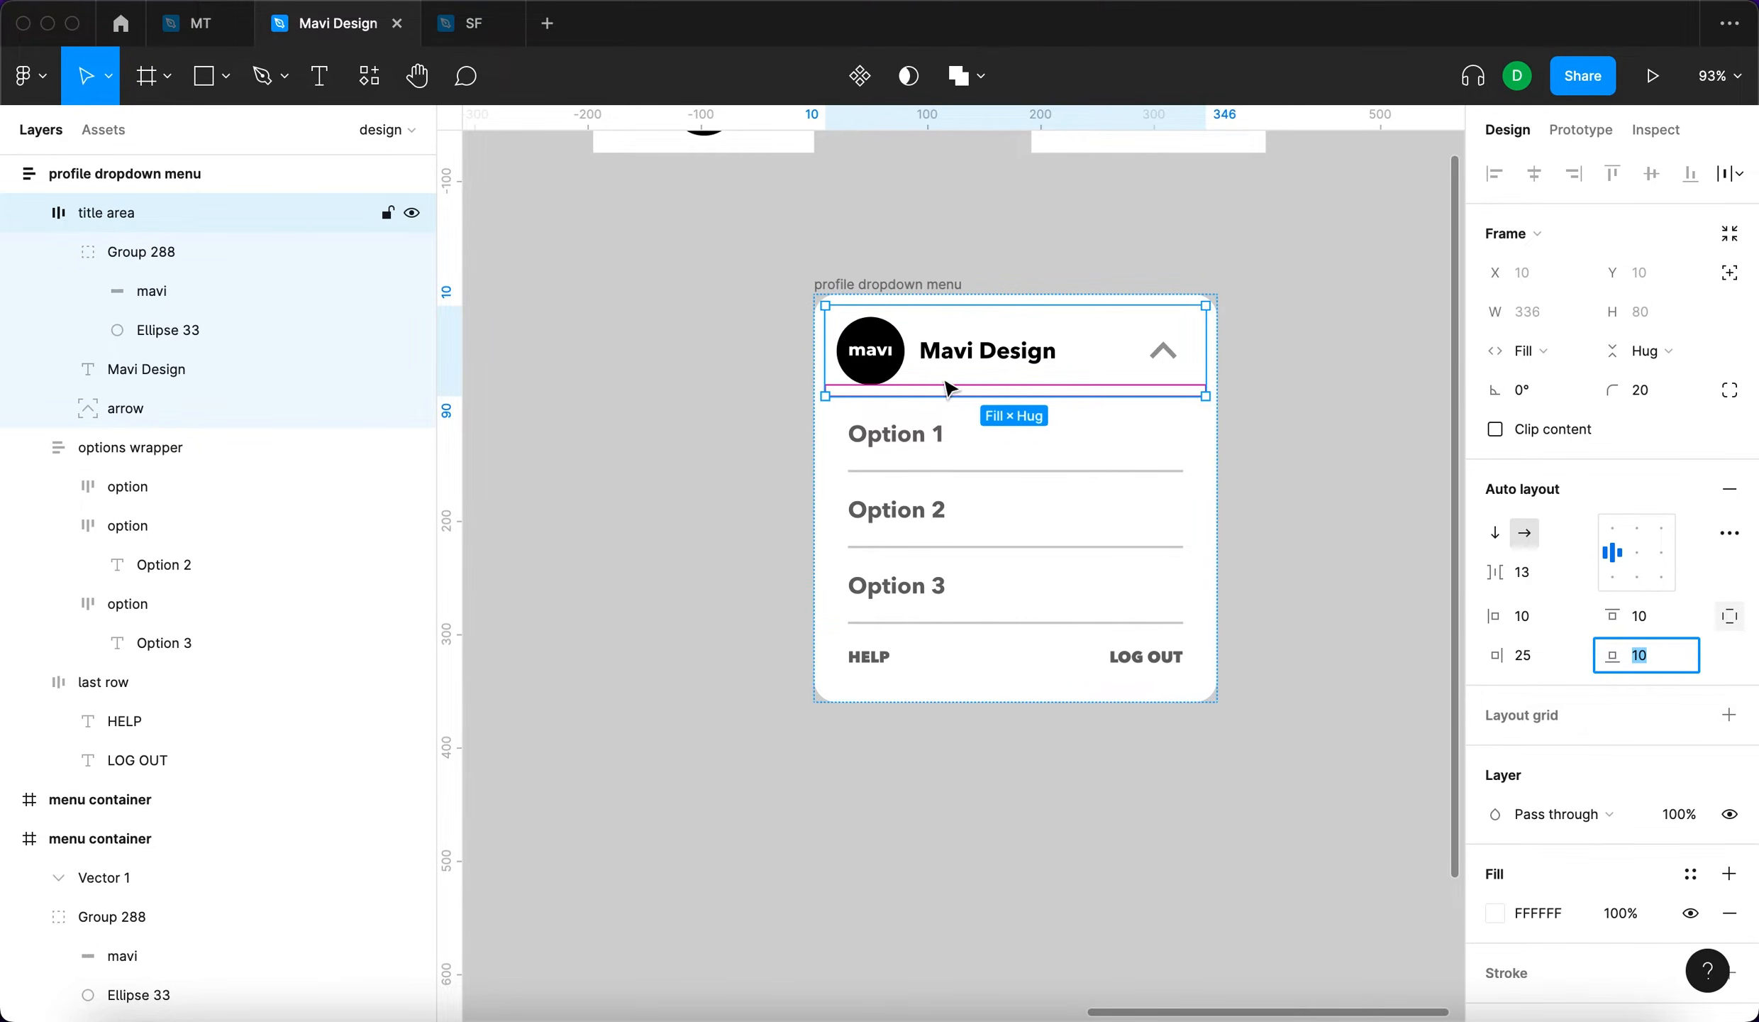
{"action": "key", "text": "shift+Down"}
{"action": "key", "text": "Return"}
{"action": "left_click", "coordinate": [1269, 778]}
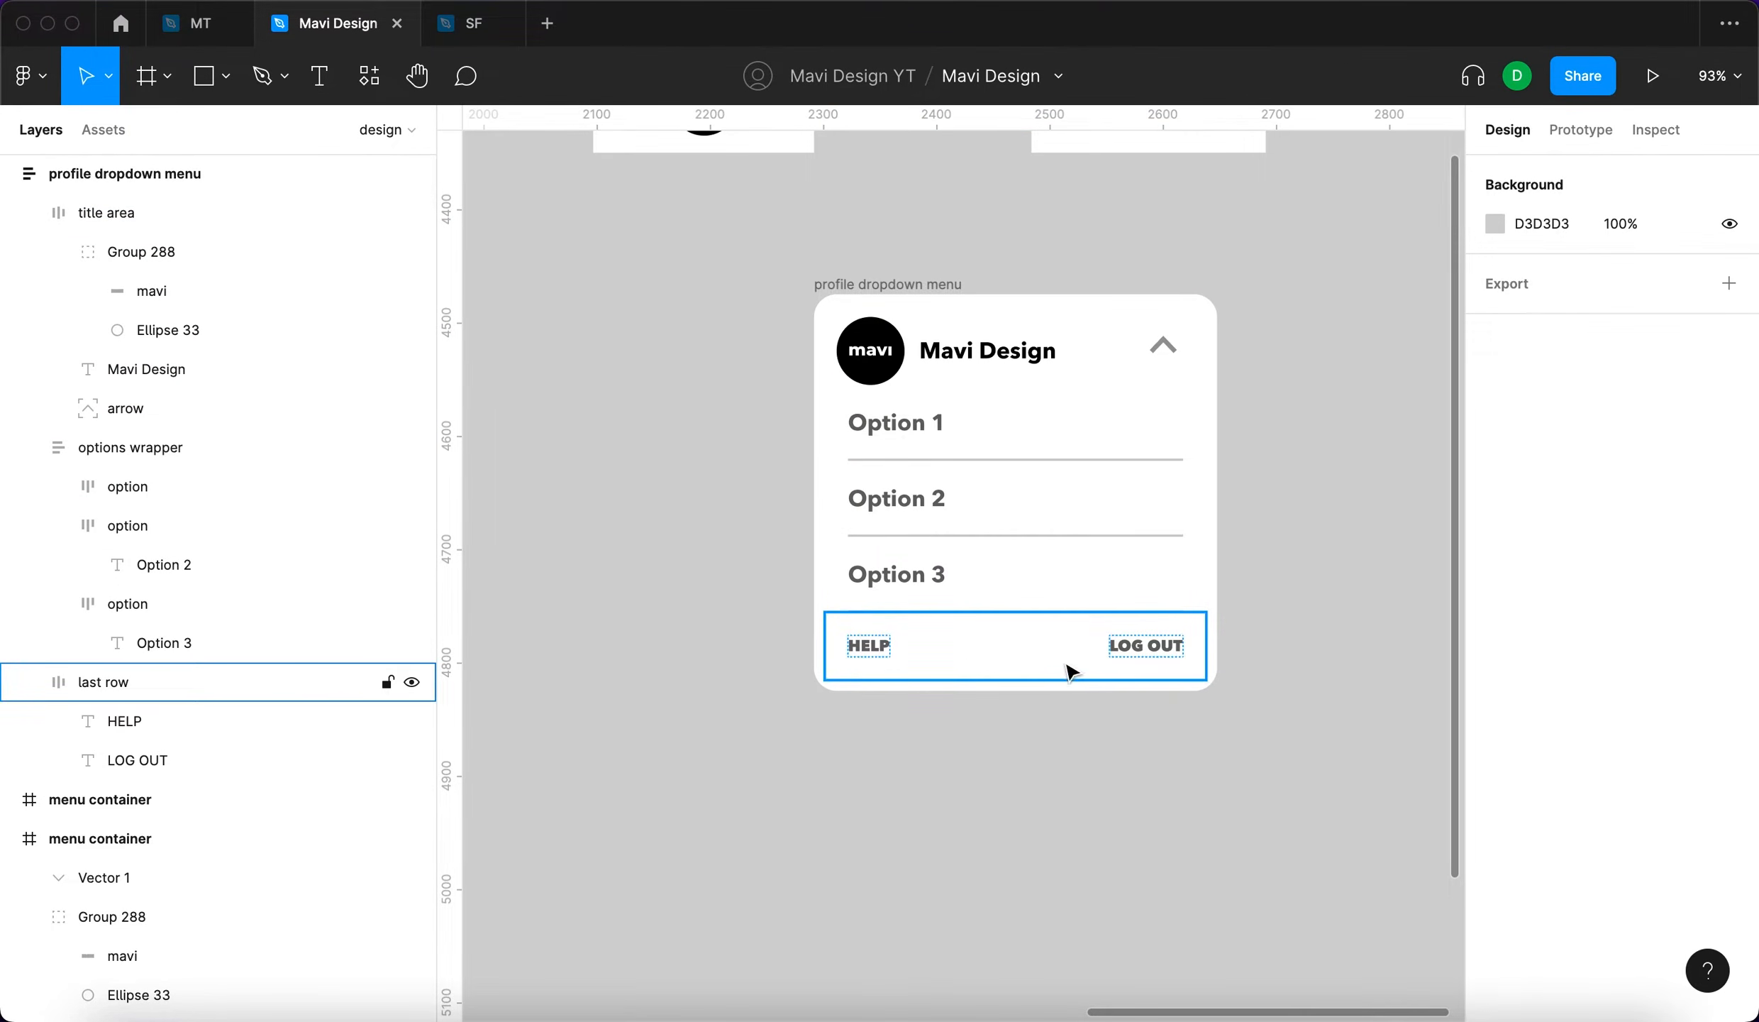
{"action": "left_click", "coordinate": [883, 363]}
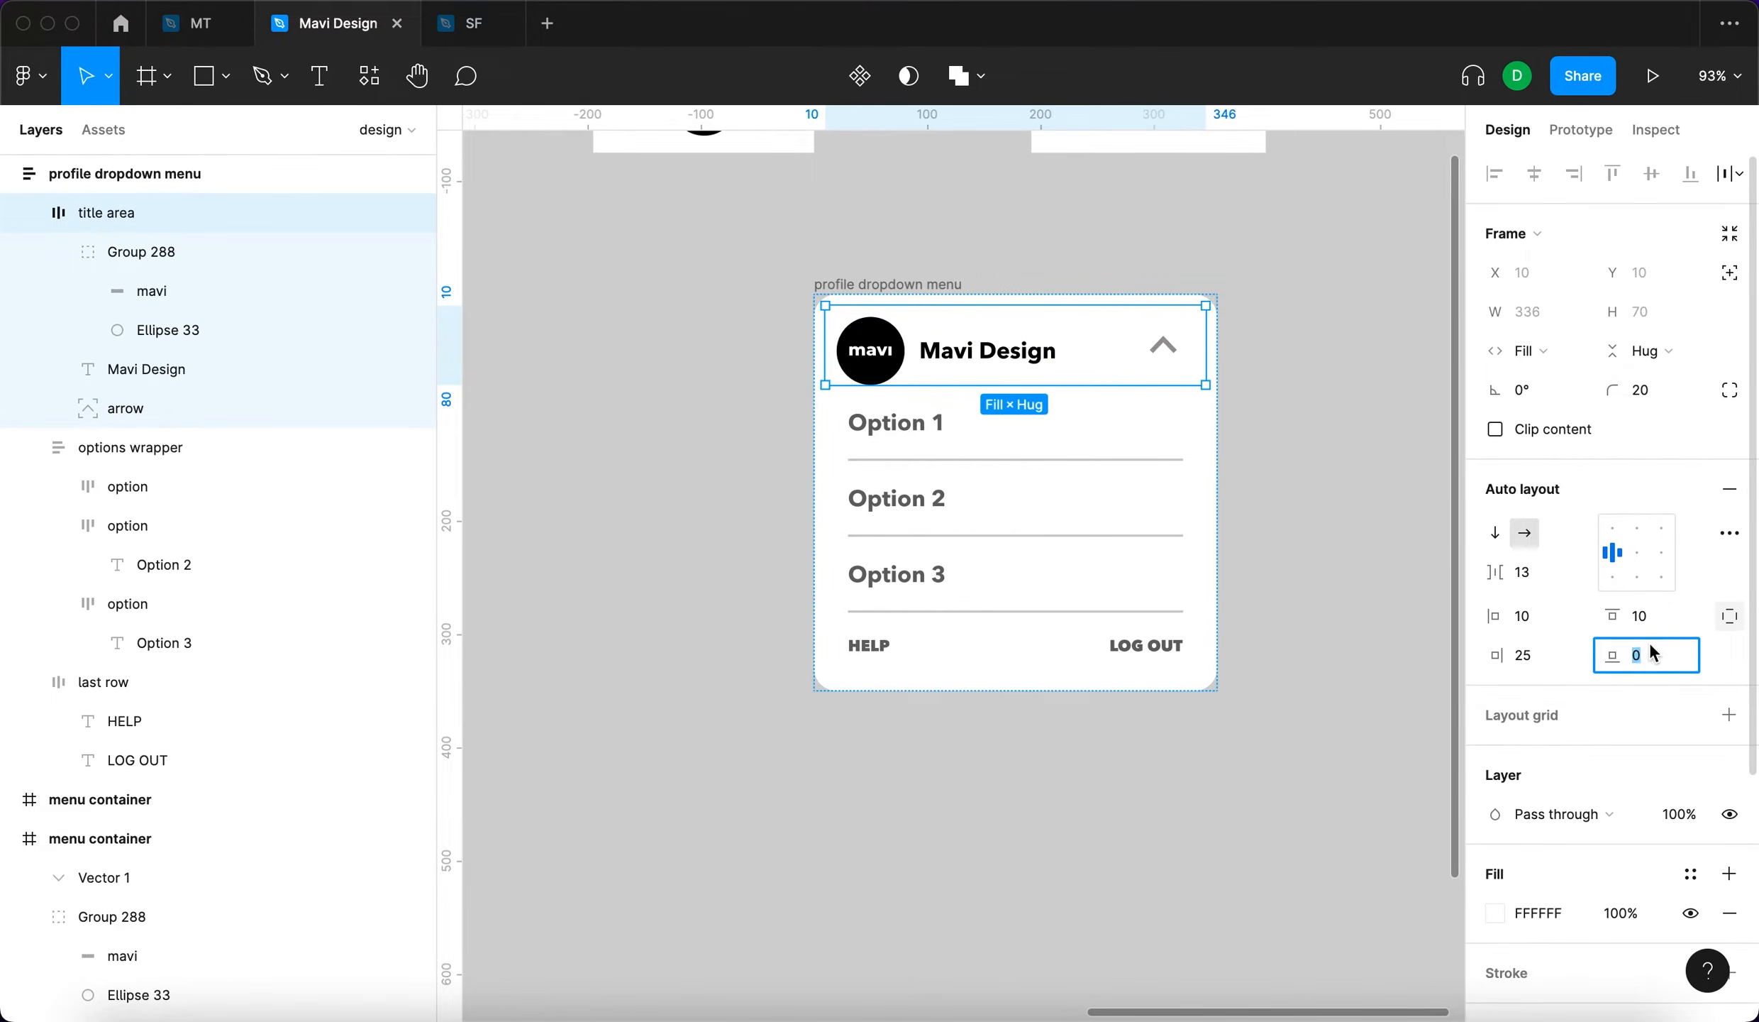
{"action": "key", "text": "shift+Up"}
{"action": "key", "text": "Return"}
{"action": "left_click", "coordinate": [634, 760]}
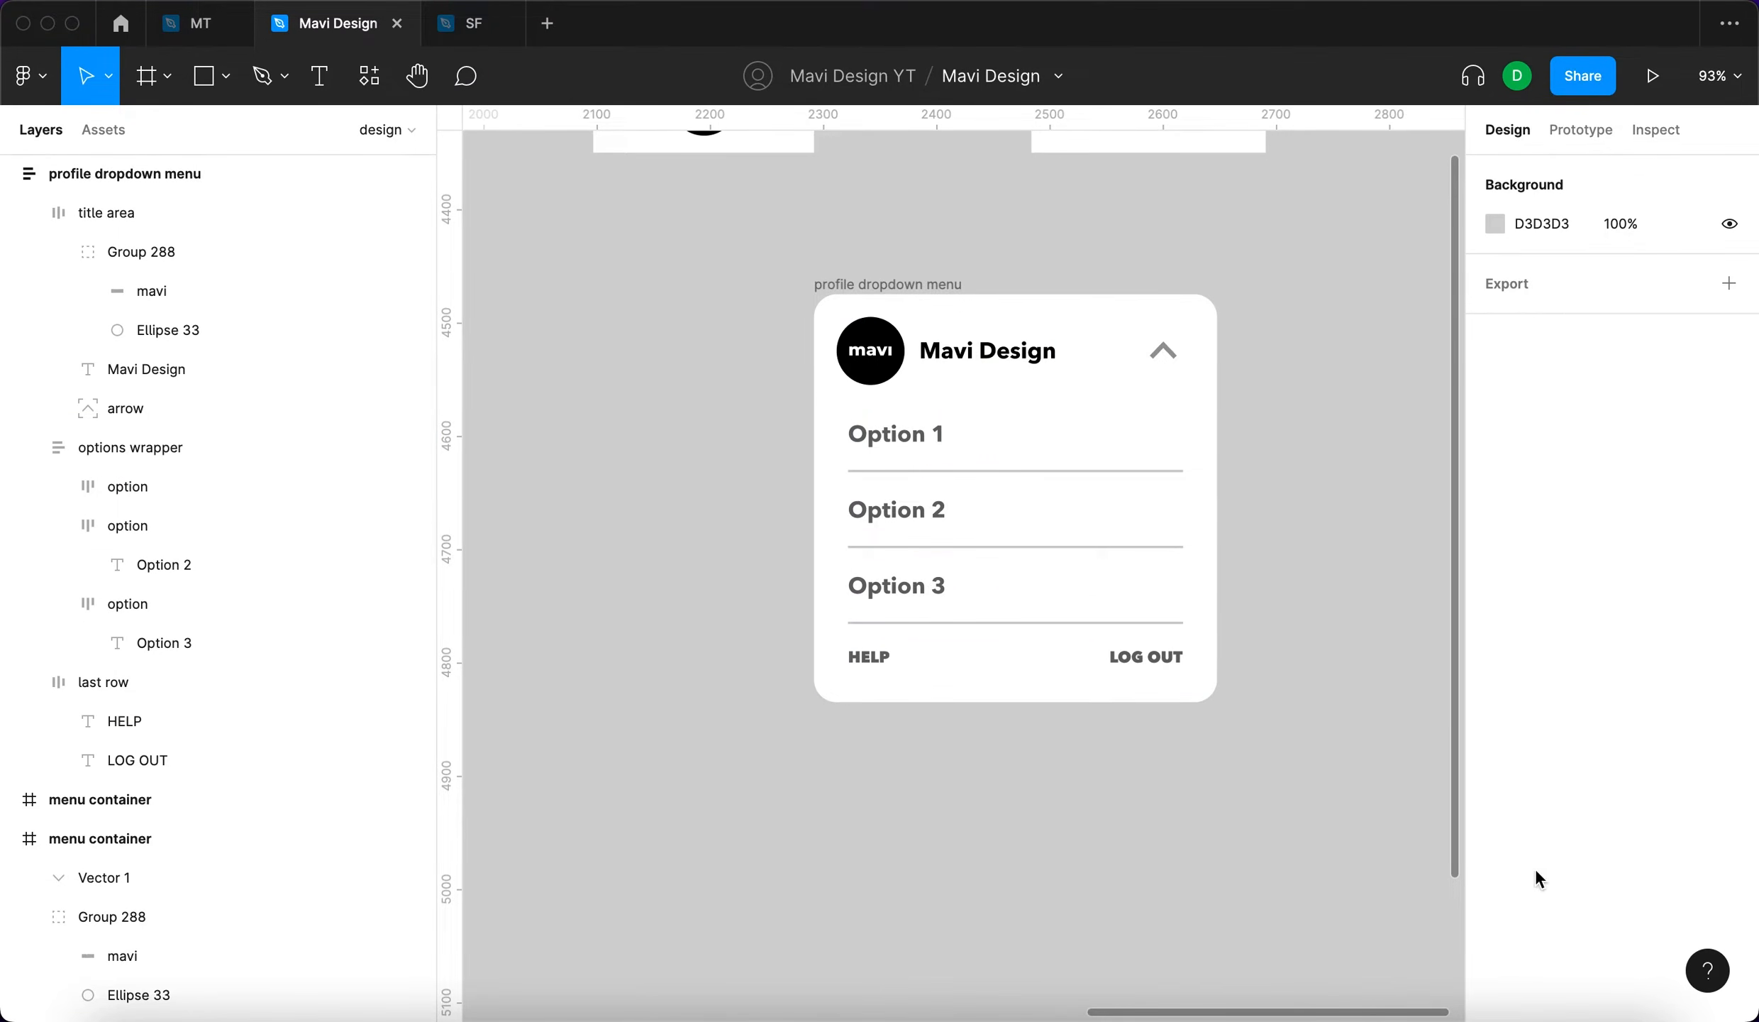
Set the title area's bottom padding to 0
{"action": "left_click", "coordinate": [943, 352]}
{"action": "left_click", "coordinate": [1647, 663]}
{"action": "key", "text": "shift+Down"}
{"action": "key", "text": "Return"}
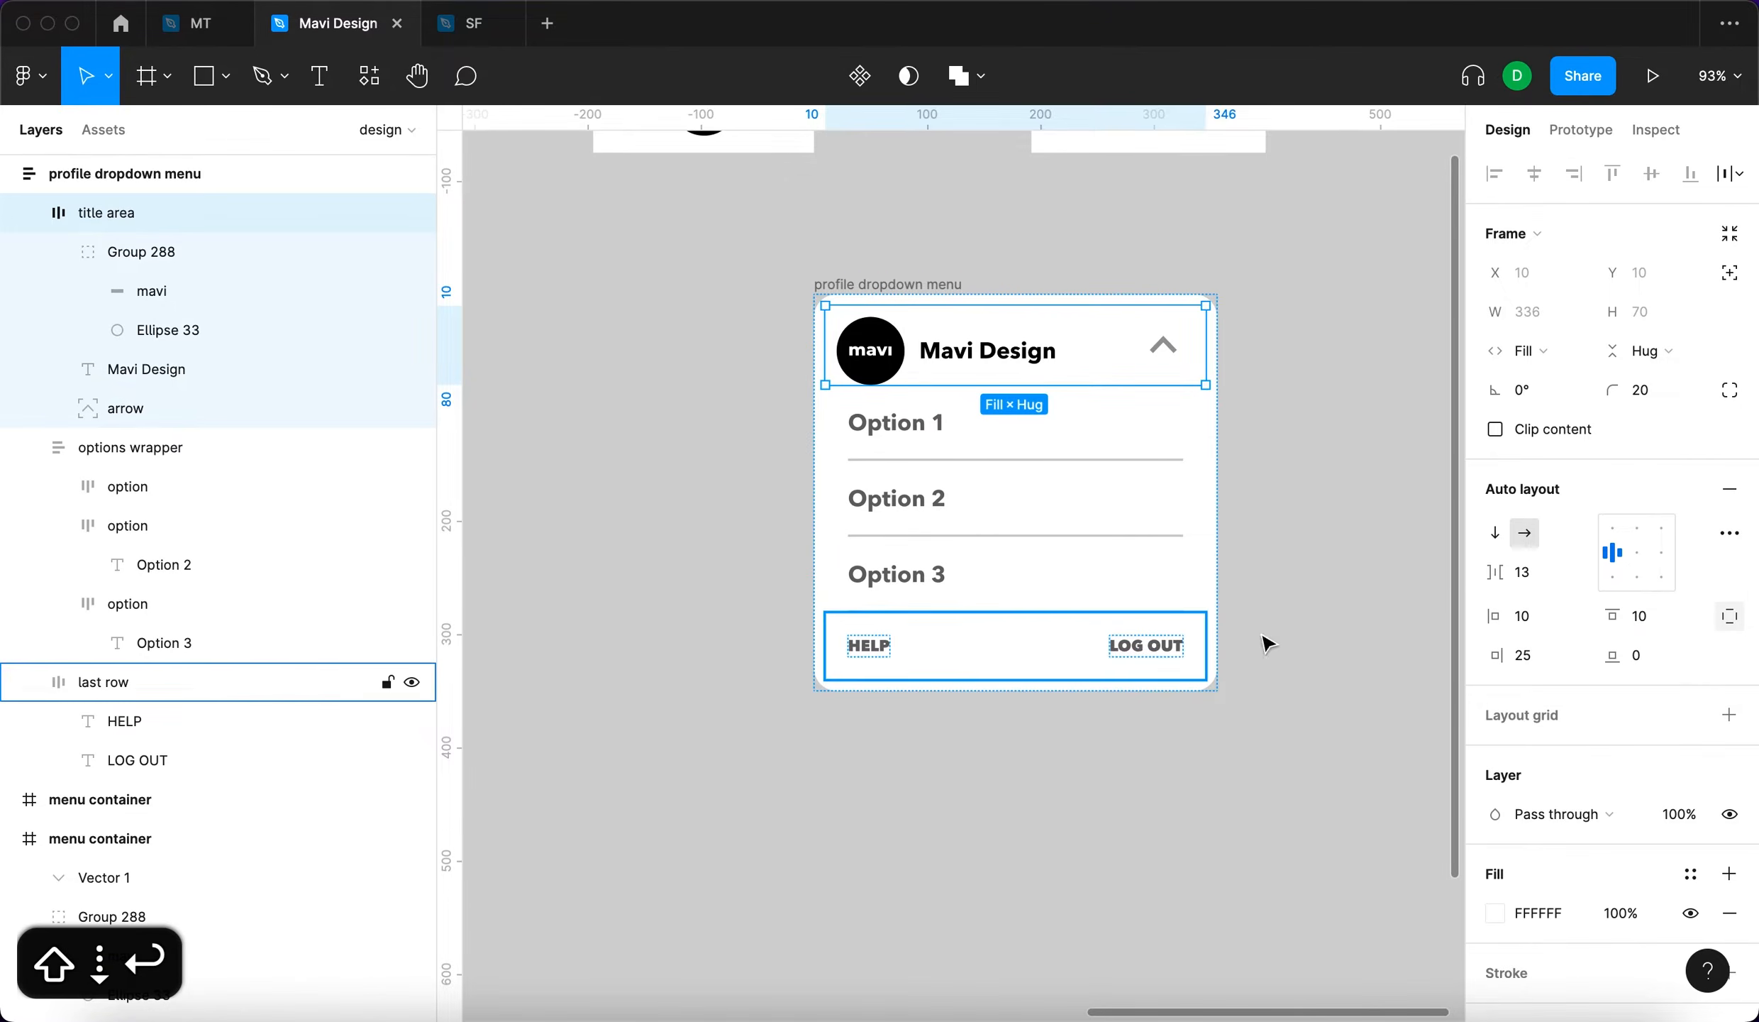
{"action": "left_click", "coordinate": [1416, 642]}
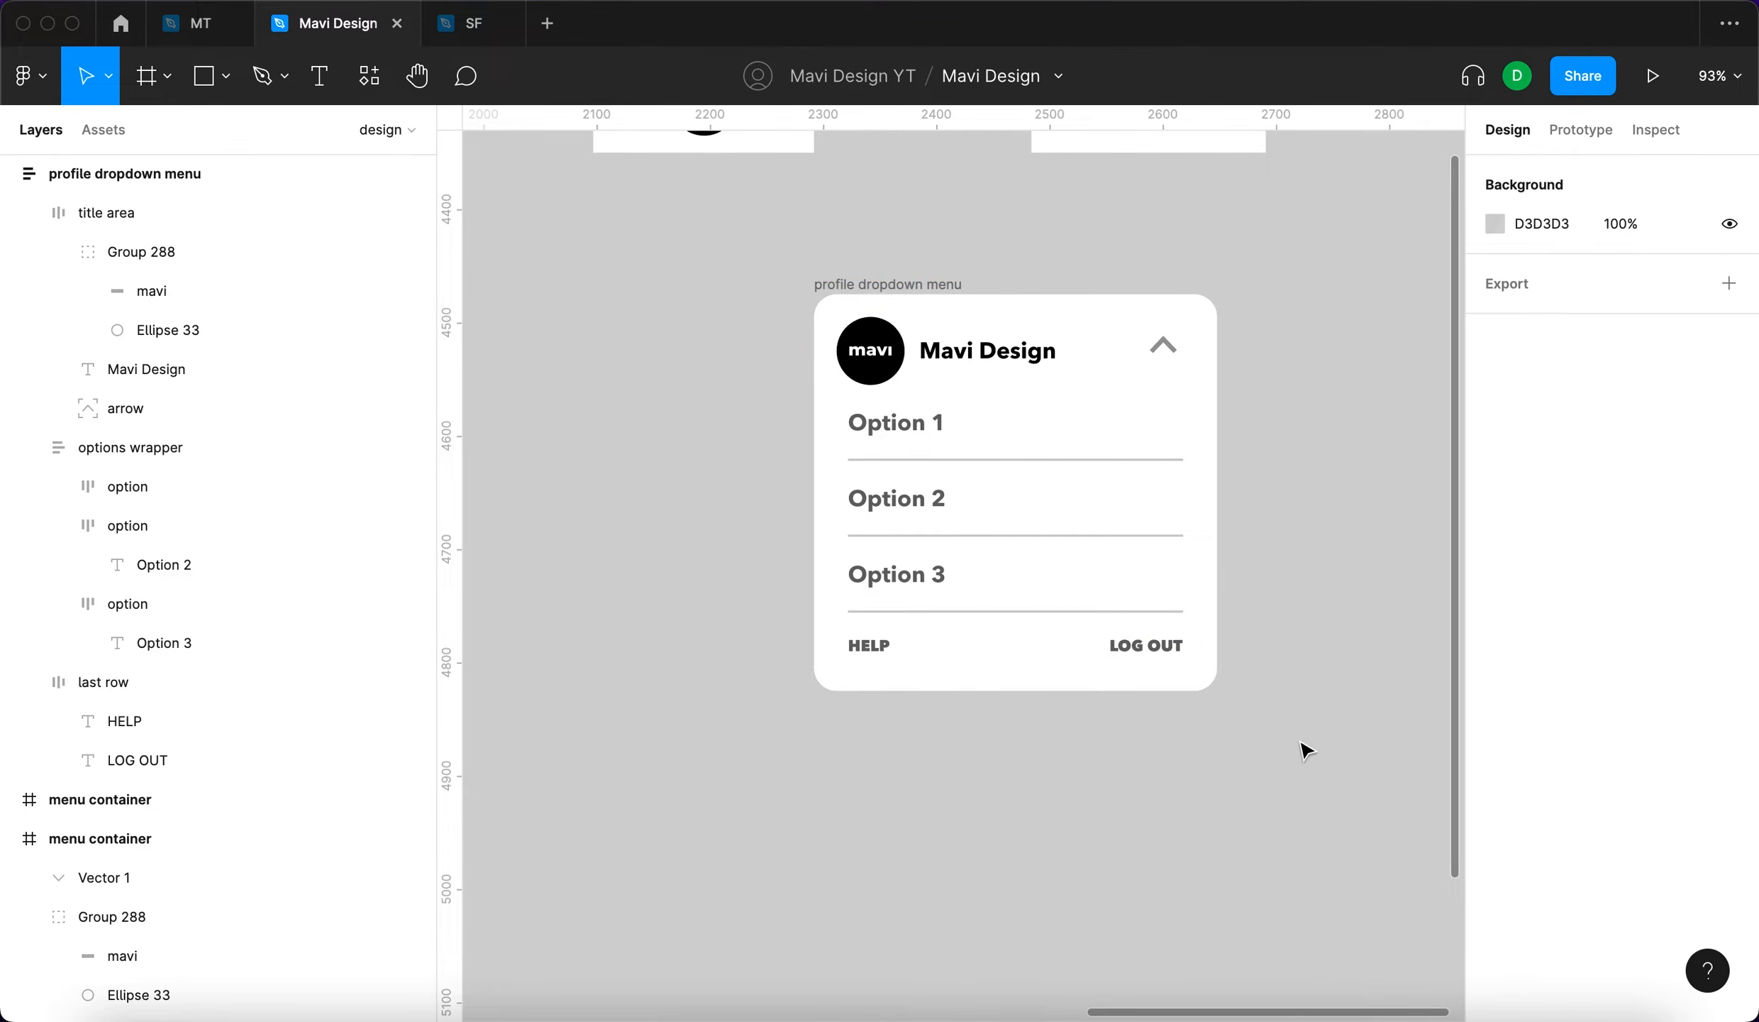
Try several stroke opacities on the three option rows' divider lines and settle on 8%
{"action": "left_click", "coordinate": [1070, 462]}
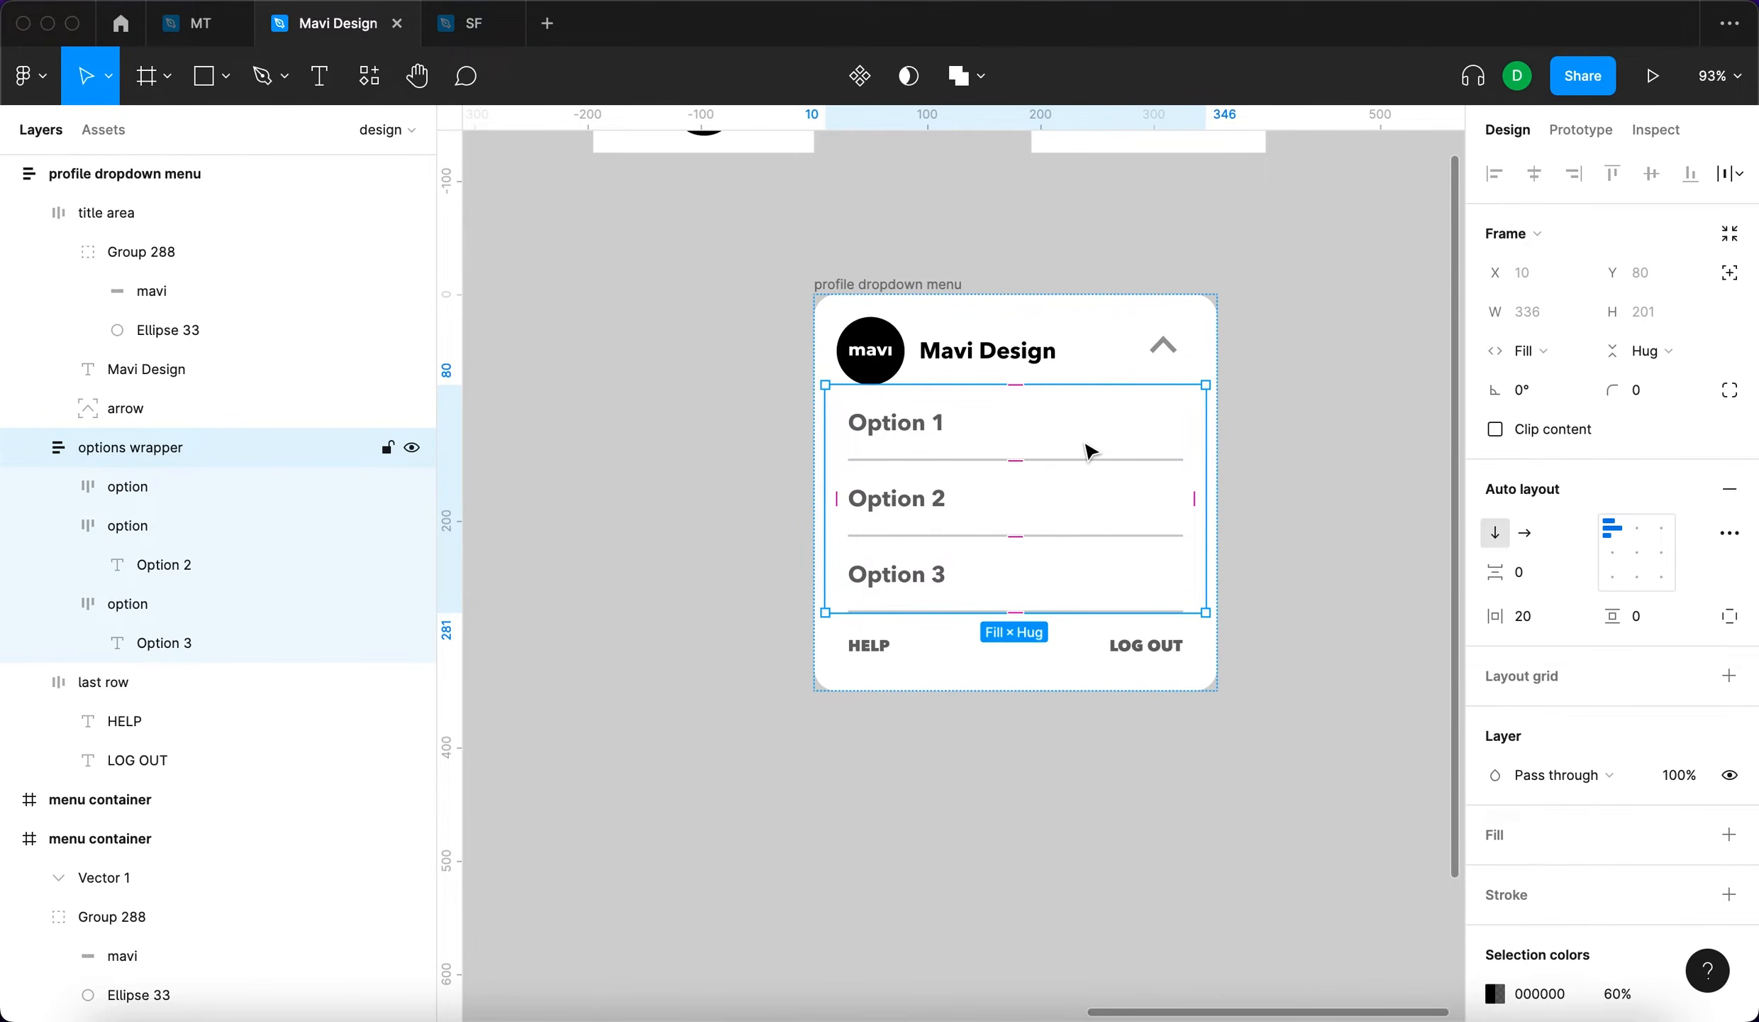
{"action": "key", "text": "Return"}
{"action": "scroll", "coordinate": [1652, 882], "scroll_direction": "down", "scroll_amount": 3}
{"action": "left_click", "coordinate": [1633, 738]}
{"action": "key", "text": "shift+Down"}
{"action": "key", "text": "shift+Up"}
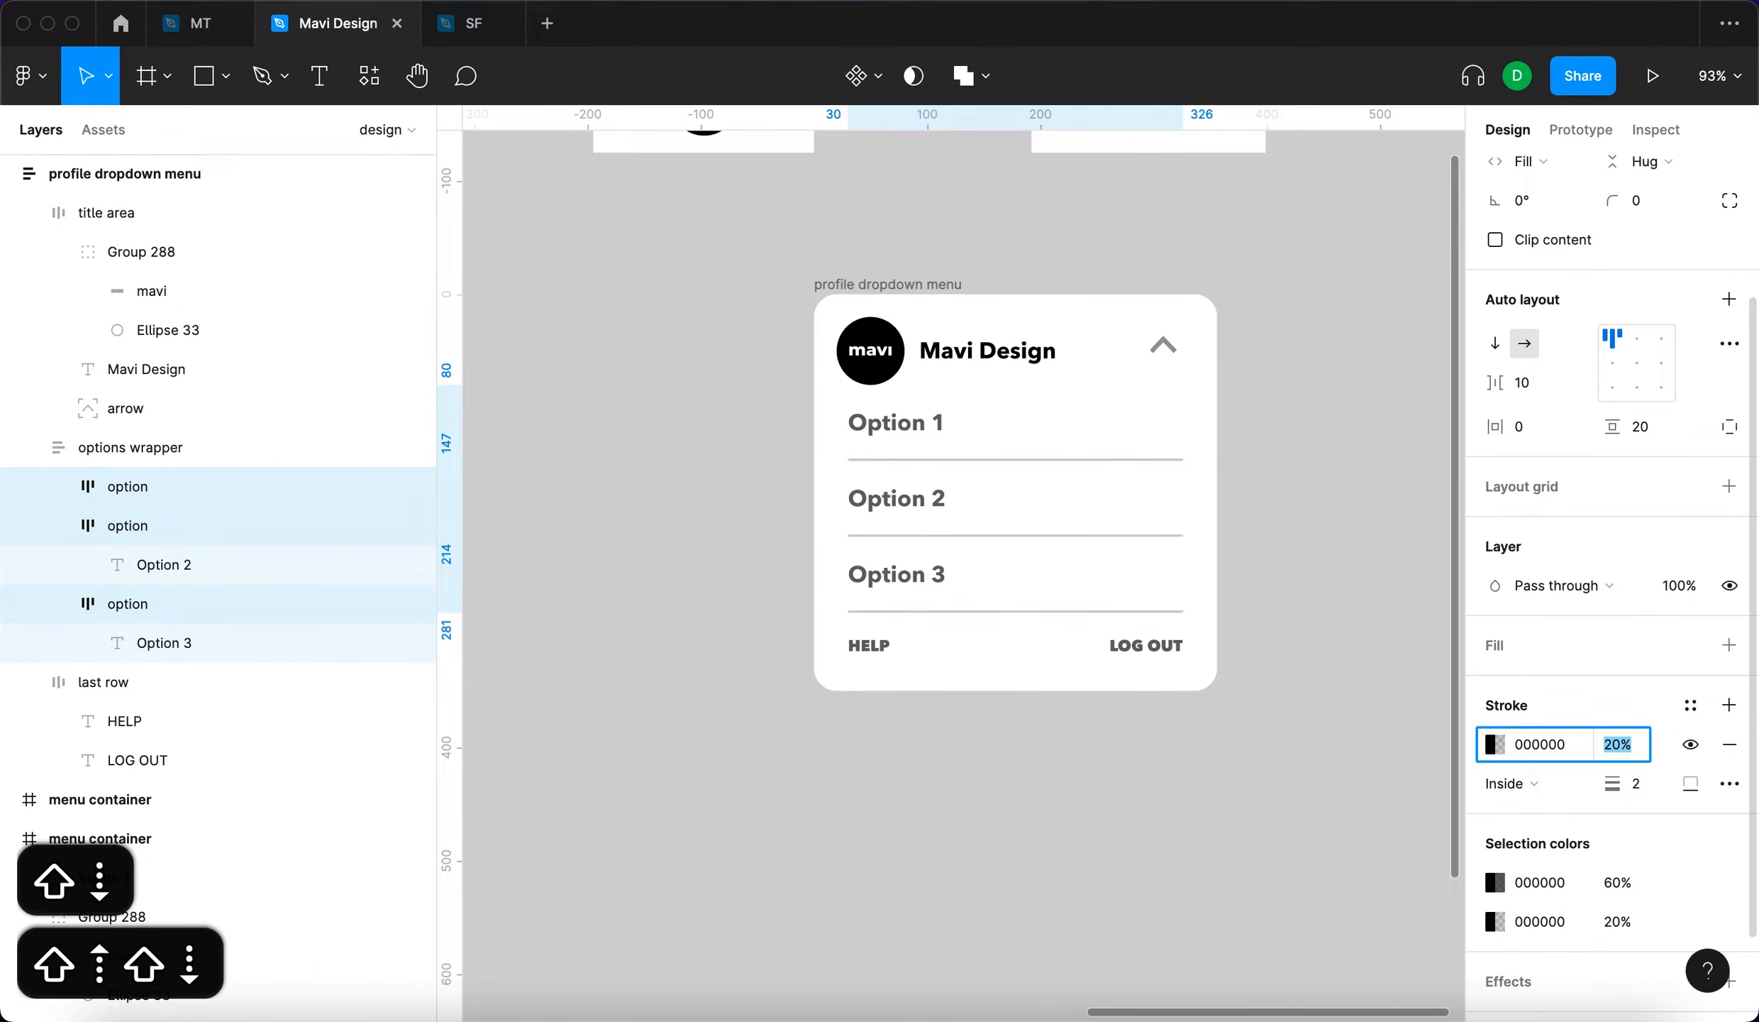
{"action": "key", "text": "shift+Down"}
{"action": "key", "text": "shift+Down"}
{"action": "key", "text": "shift+Up"}
{"action": "key", "text": "shift+Down"}
{"action": "key", "text": "shift+Up"}
{"action": "key", "text": "shift+Down"}
{"action": "key", "text": "shift+Up"}
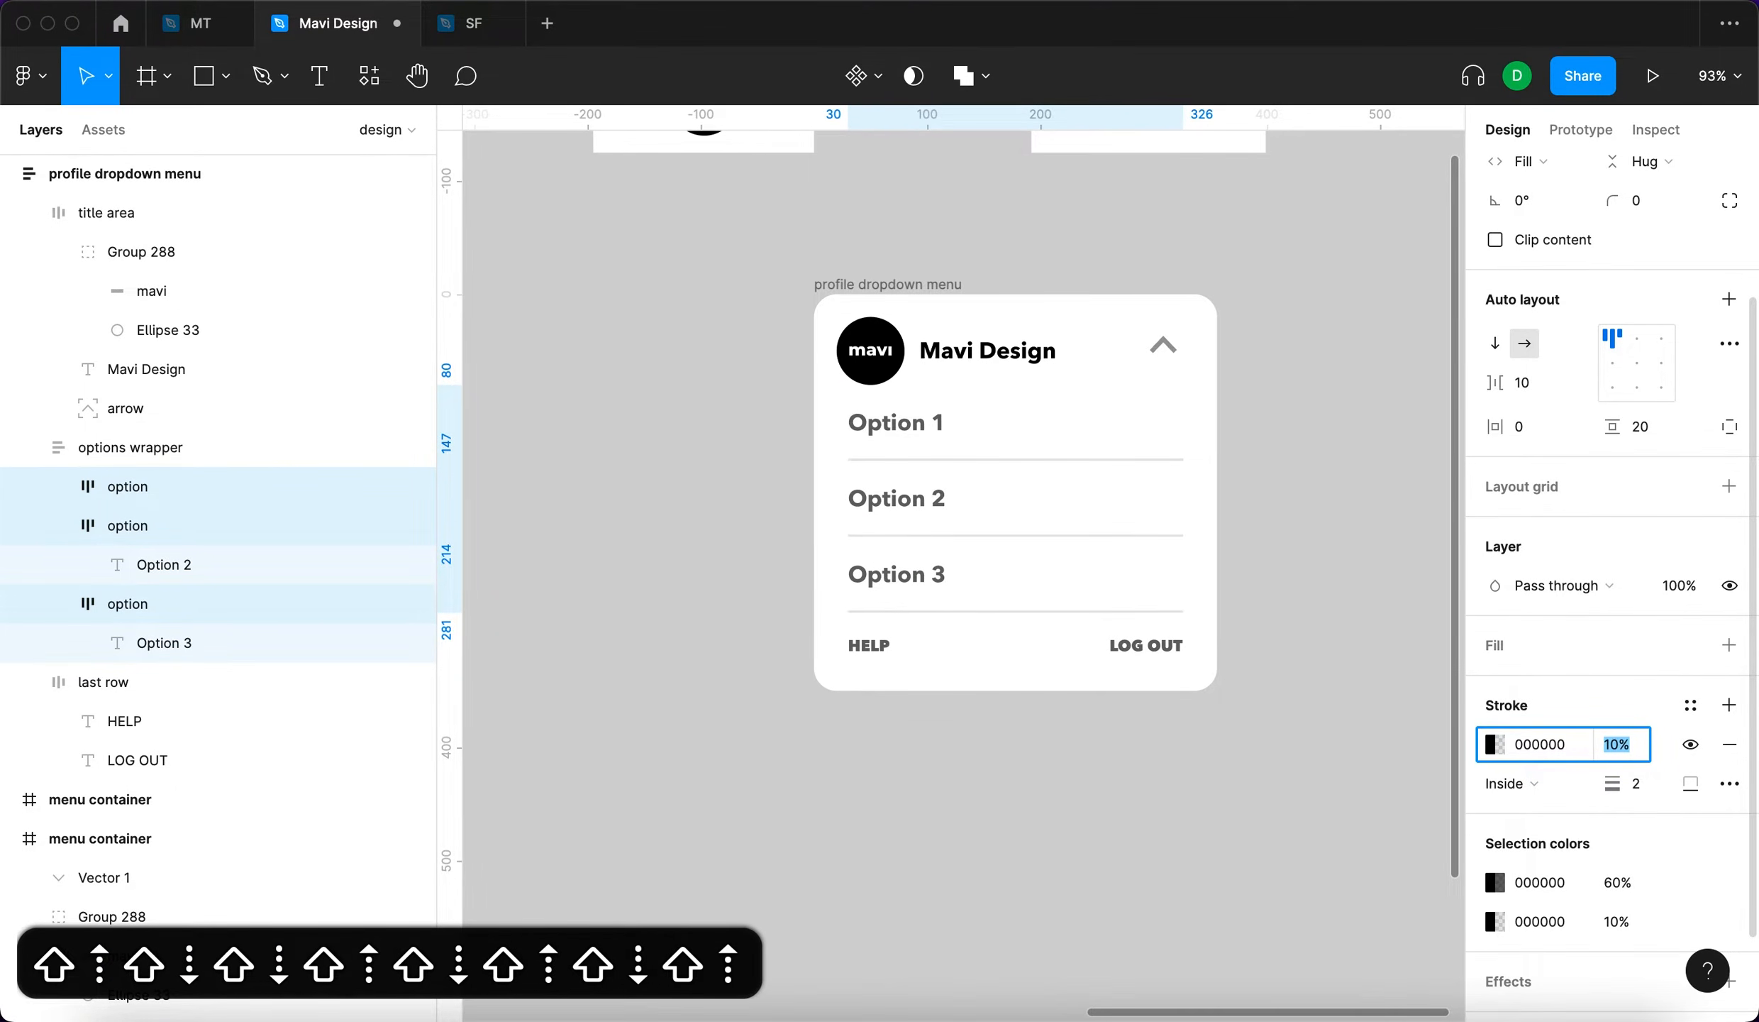
{"action": "key", "text": "Down"}
{"action": "key", "text": "Down"}
{"action": "key", "text": "Down"}
{"action": "key", "text": "Down"}
{"action": "key", "text": "Up"}
{"action": "key", "text": "Up"}
{"action": "key", "text": "Down"}
{"action": "key", "text": "Down"}
{"action": "key", "text": "Down"}
{"action": "key", "text": "Up"}
{"action": "key", "text": "Up"}
{"action": "key", "text": "Up"}
{"action": "key", "text": "Down"}
{"action": "key", "text": "Down"}
{"action": "key", "text": "Return"}
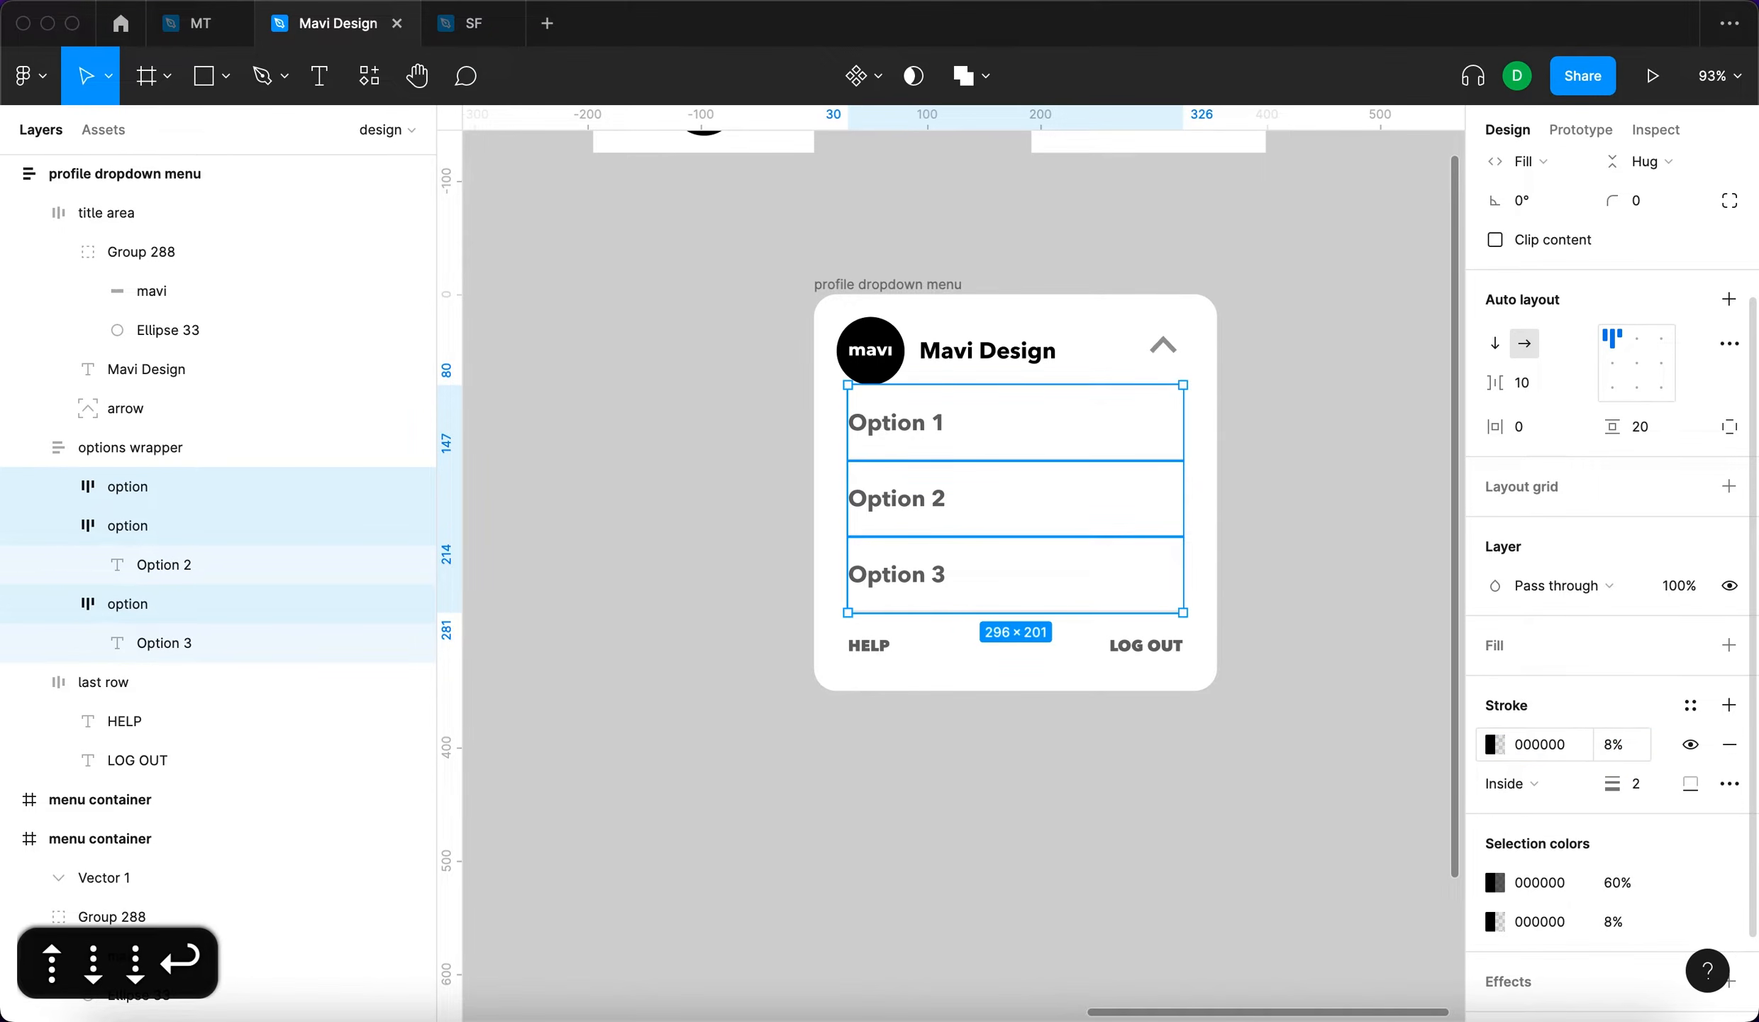
Give the LOG OUT text a red D80000 fill and underline it
{"action": "left_click", "coordinate": [1386, 777]}
{"action": "left_click", "coordinate": [1165, 649]}
{"action": "left_click", "coordinate": [1156, 646]}
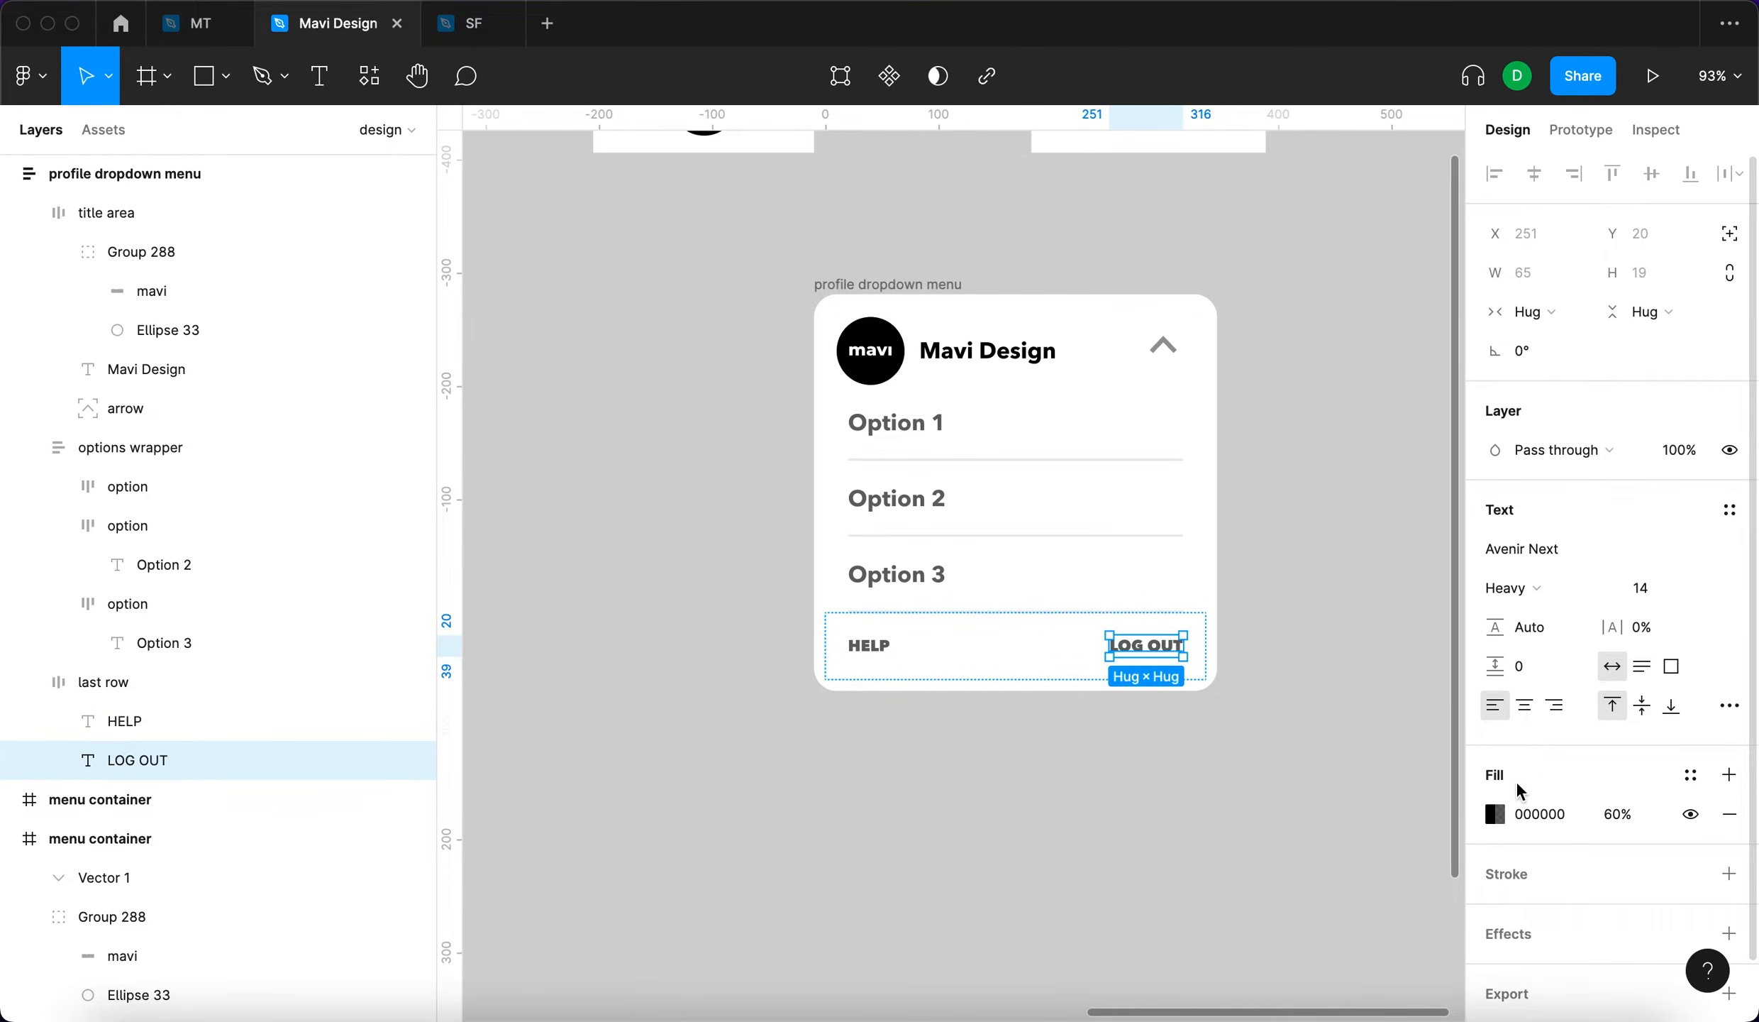
{"action": "left_click", "coordinate": [1496, 794]}
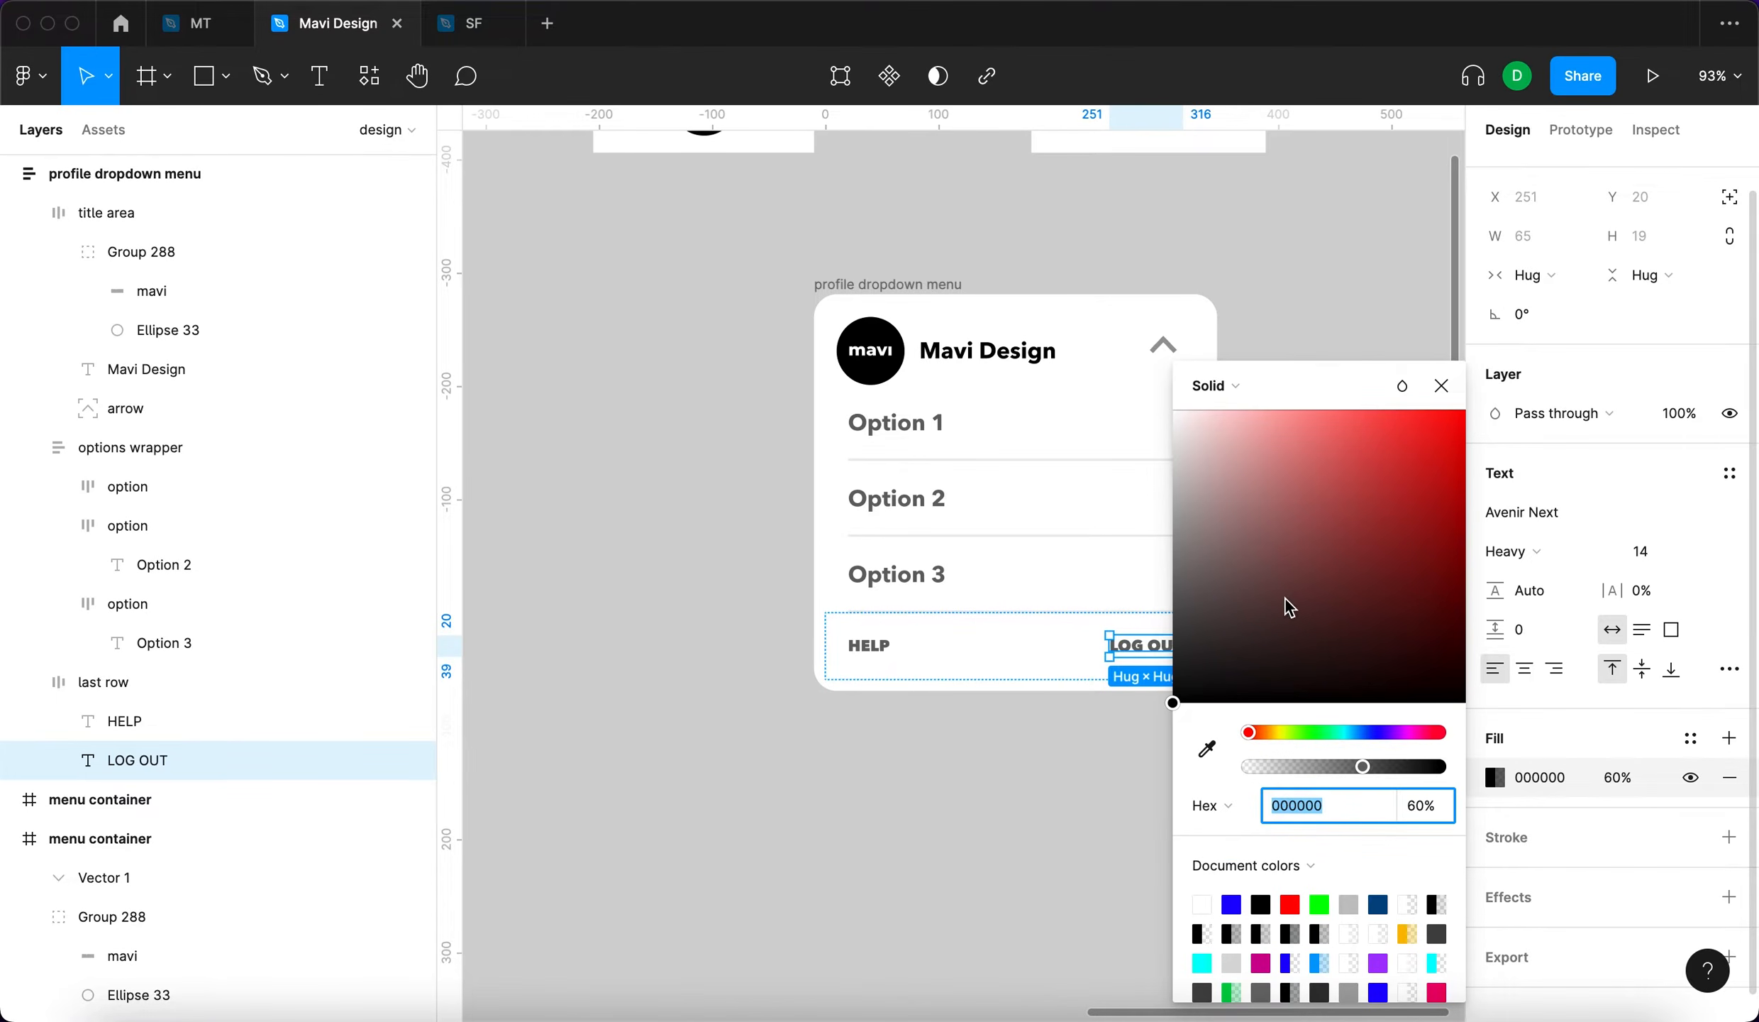
{"action": "scroll", "coordinate": [869, 874], "scroll_direction": "right", "scroll_amount": 5}
{"action": "left_click_drag", "start_coordinate": [1327, 617], "coordinate": [1532, 454]}
{"action": "left_click", "coordinate": [1128, 787]}
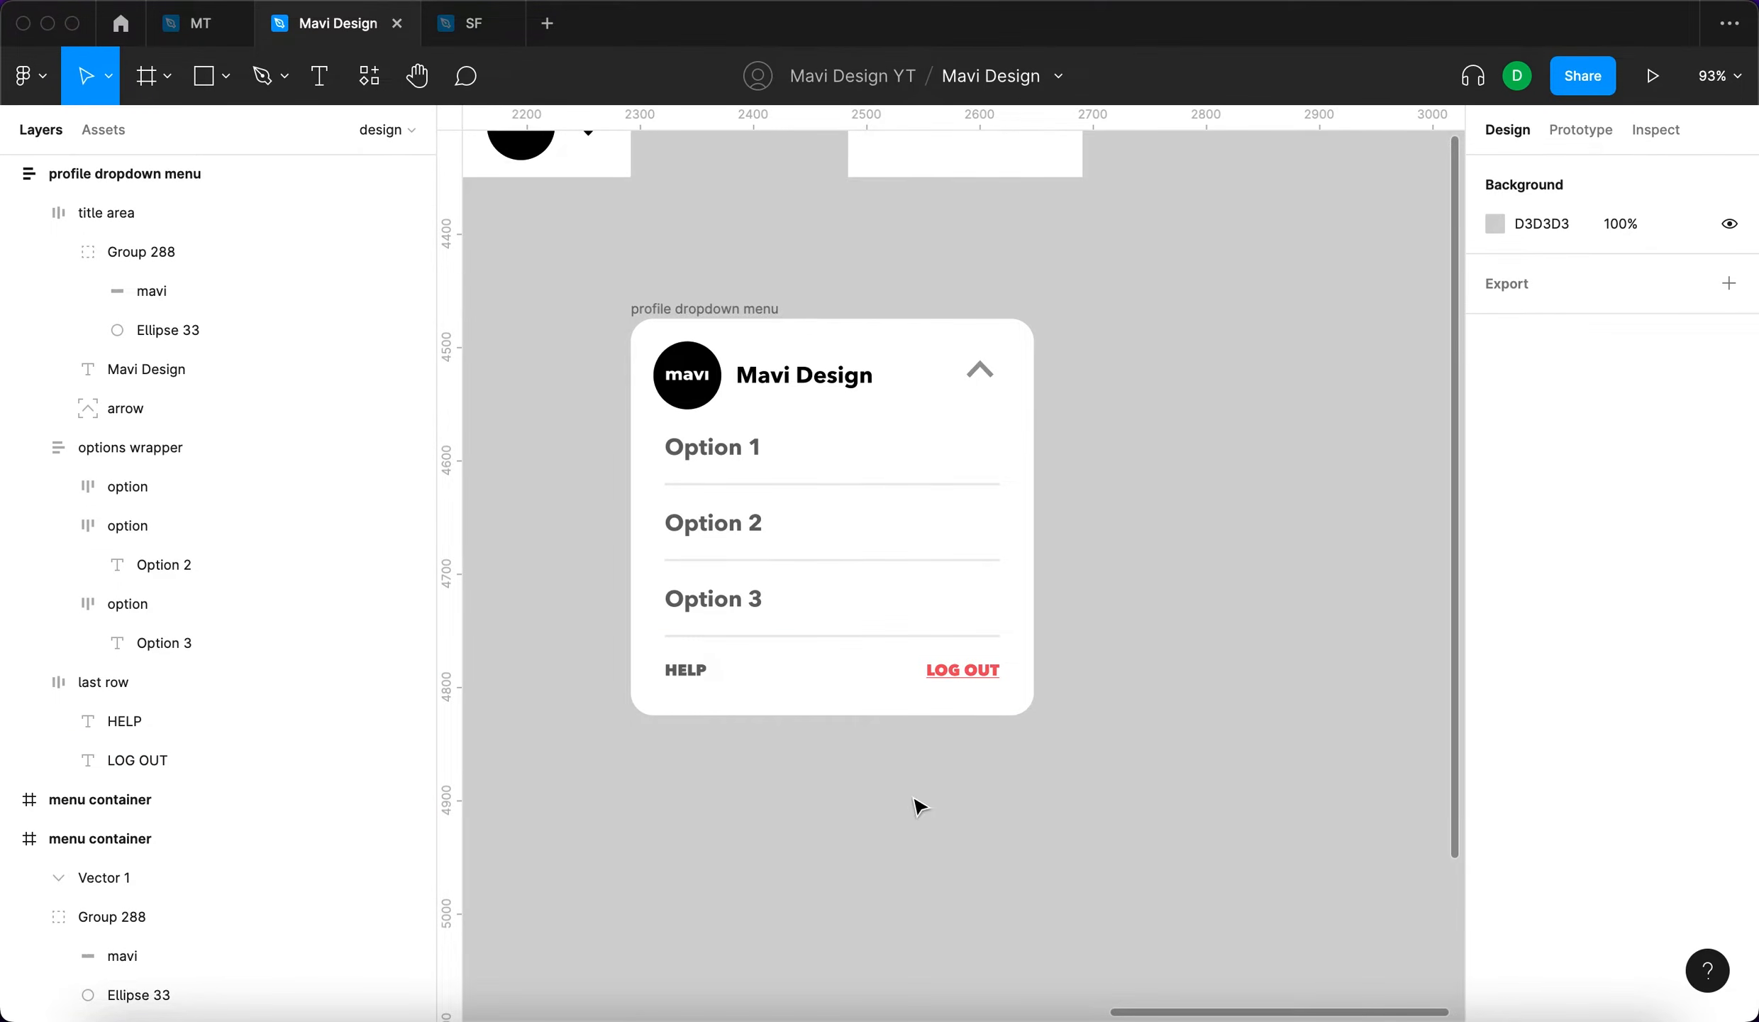
Change the HELP text's fill to grey 8F8F8F at 100% opacity
{"action": "double_click", "coordinate": [683, 685]}
{"action": "left_click", "coordinate": [1495, 814]}
{"action": "left_click_drag", "start_coordinate": [1245, 732], "coordinate": [1323, 738]}
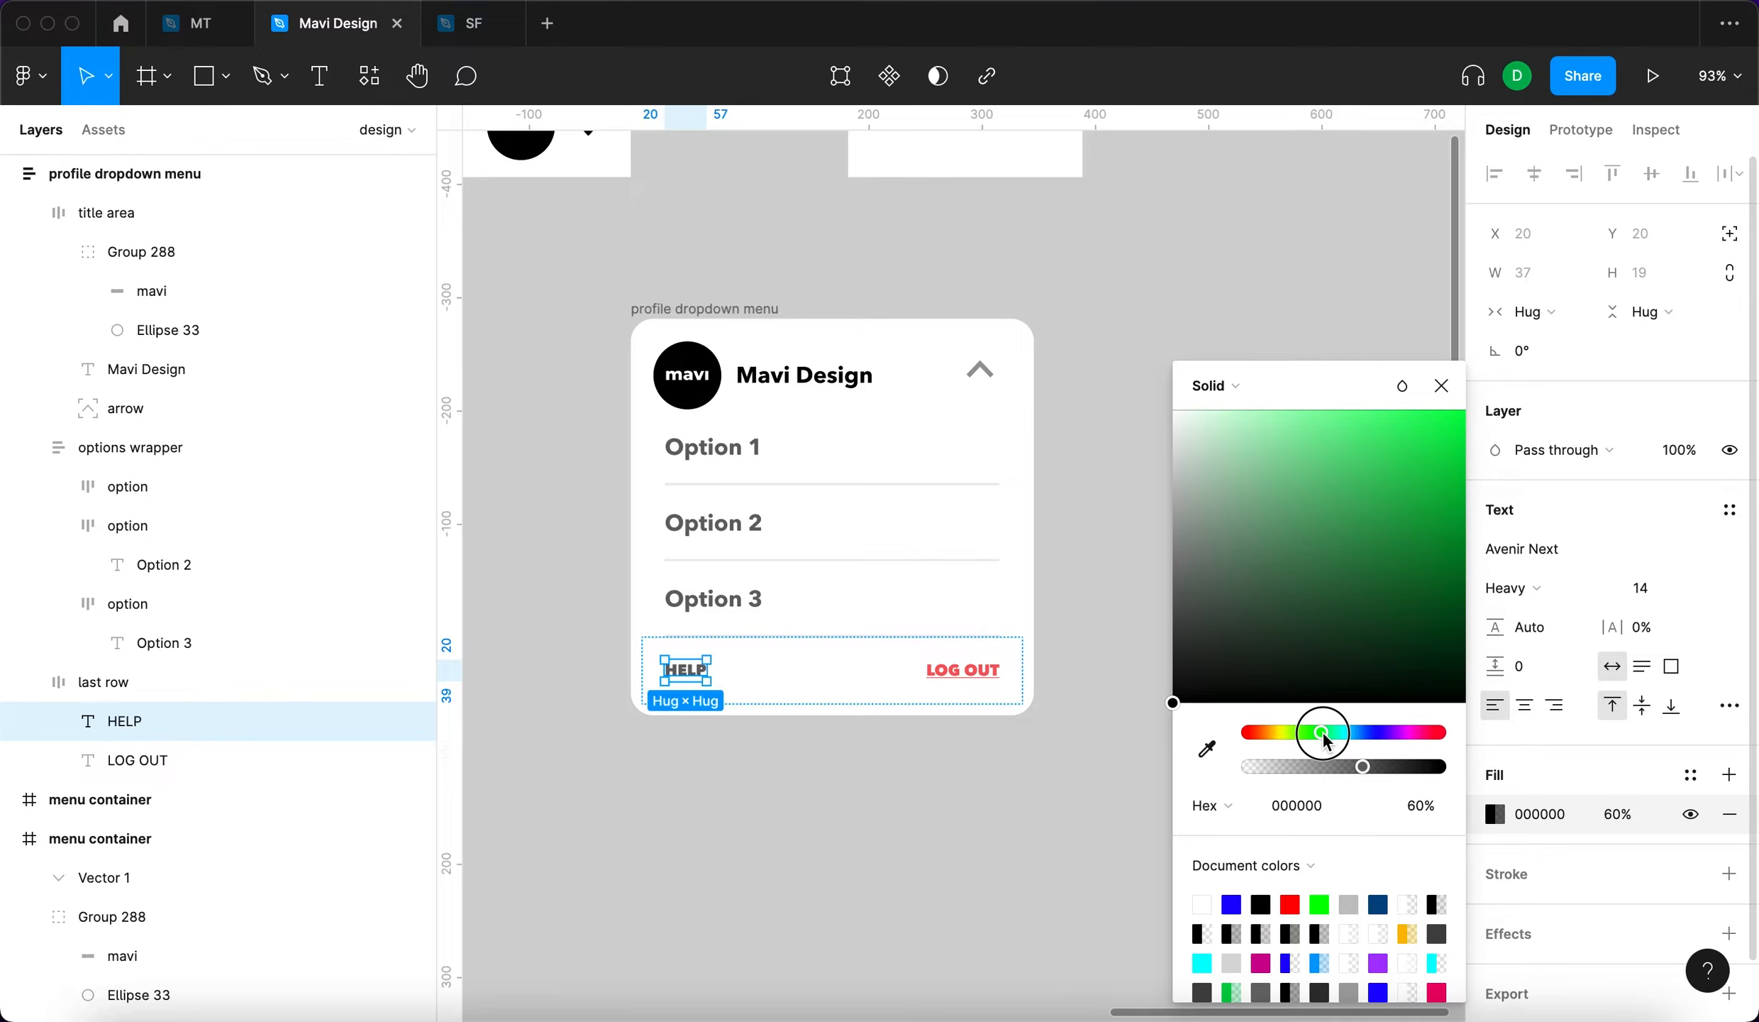
{"action": "left_click_drag", "start_coordinate": [1381, 600], "coordinate": [1149, 587]}
{"action": "left_click_drag", "start_coordinate": [1404, 760], "coordinate": [1453, 766]}
Increase the letter spacing of the HELP and LOG OUT texts together
{"action": "left_click", "coordinate": [954, 671], "text": "shift"}
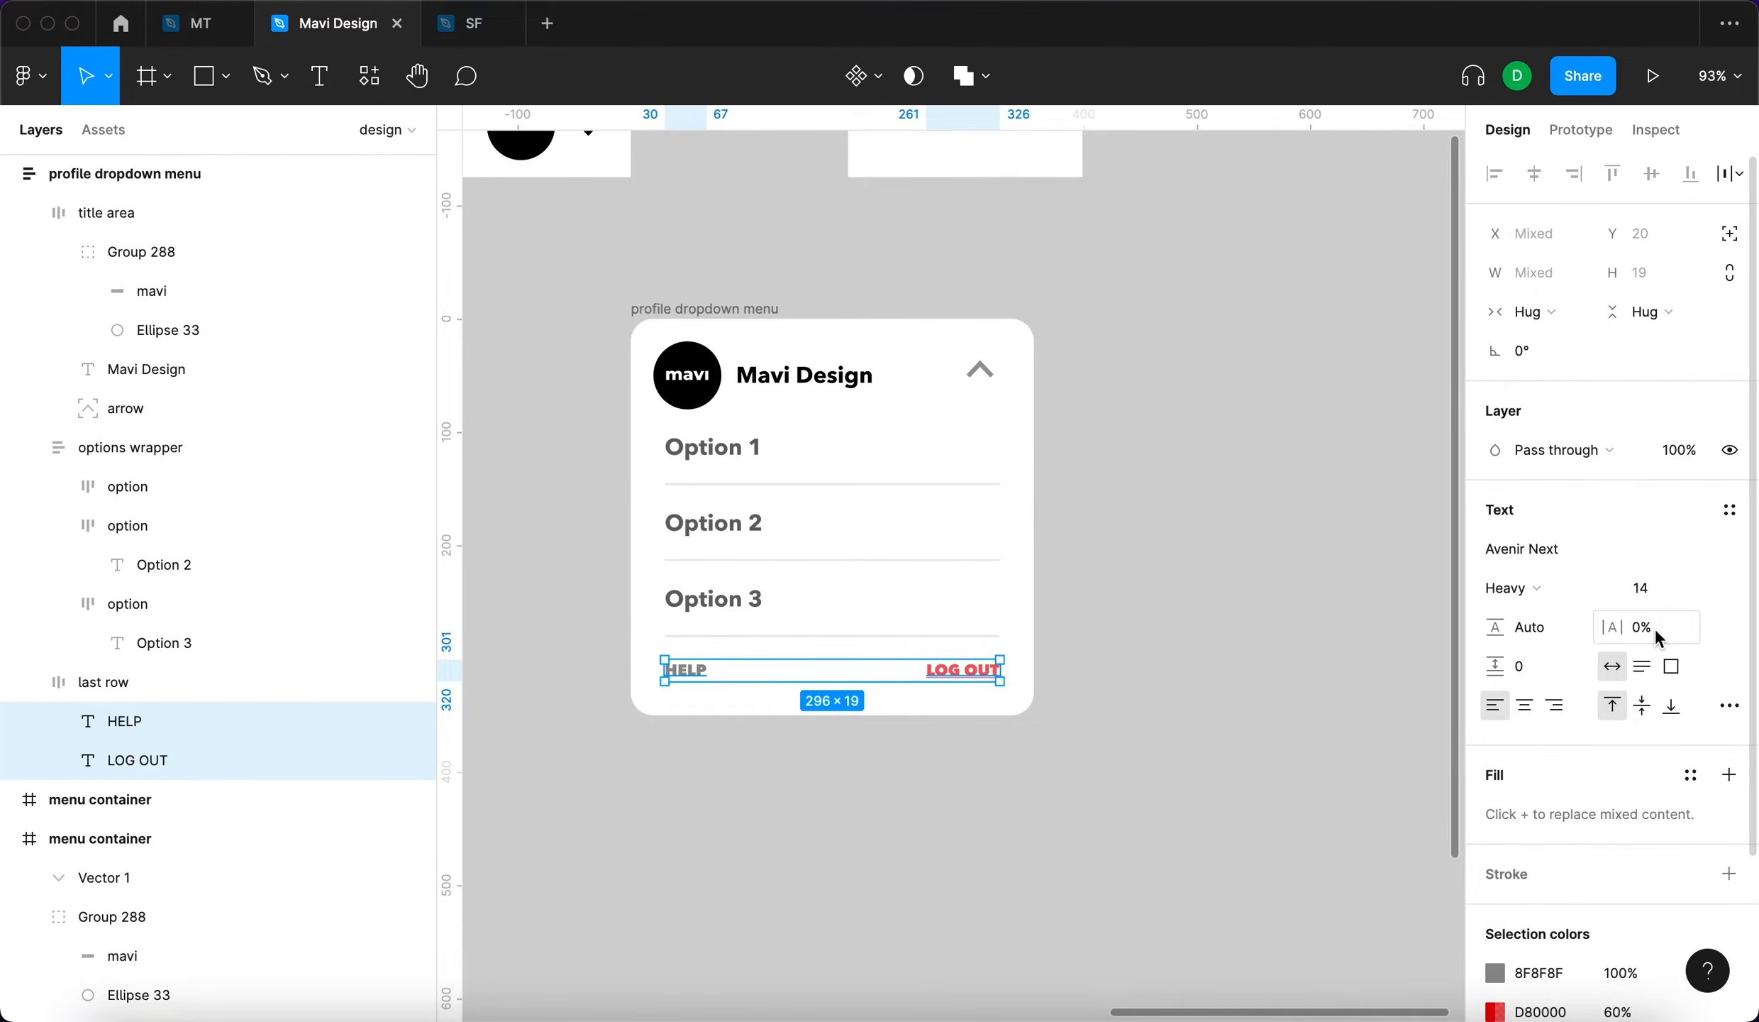
{"action": "key", "text": "Up"}
{"action": "key", "text": "Up"}
{"action": "key", "text": "Up"}
{"action": "key", "text": "Up"}
{"action": "key", "text": "Up"}
{"action": "key", "text": "Up"}
{"action": "key", "text": "Up"}
{"action": "key", "text": "Up"}
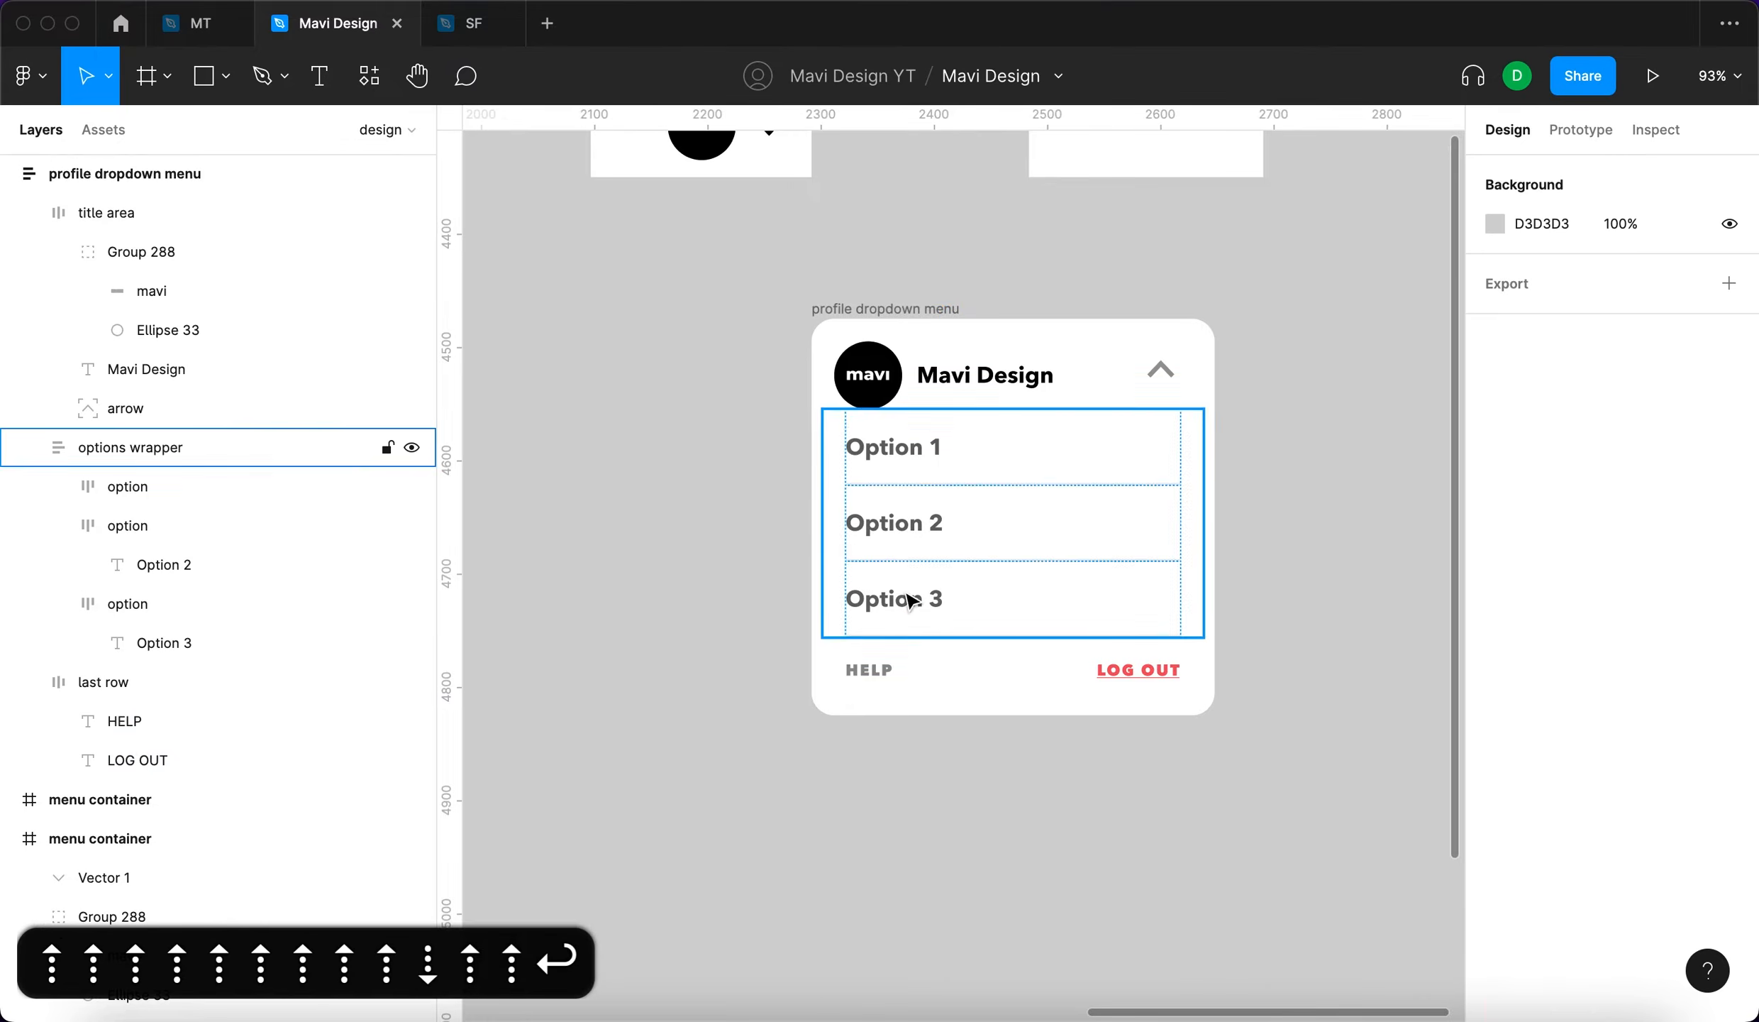
Darken the Option 1, Option 2 and Option 3 texts by raising the opacity of their black fill
{"action": "left_click", "coordinate": [910, 600]}
{"action": "left_click", "coordinate": [908, 538], "text": "shift"}
{"action": "left_click", "coordinate": [911, 468], "text": "shift"}
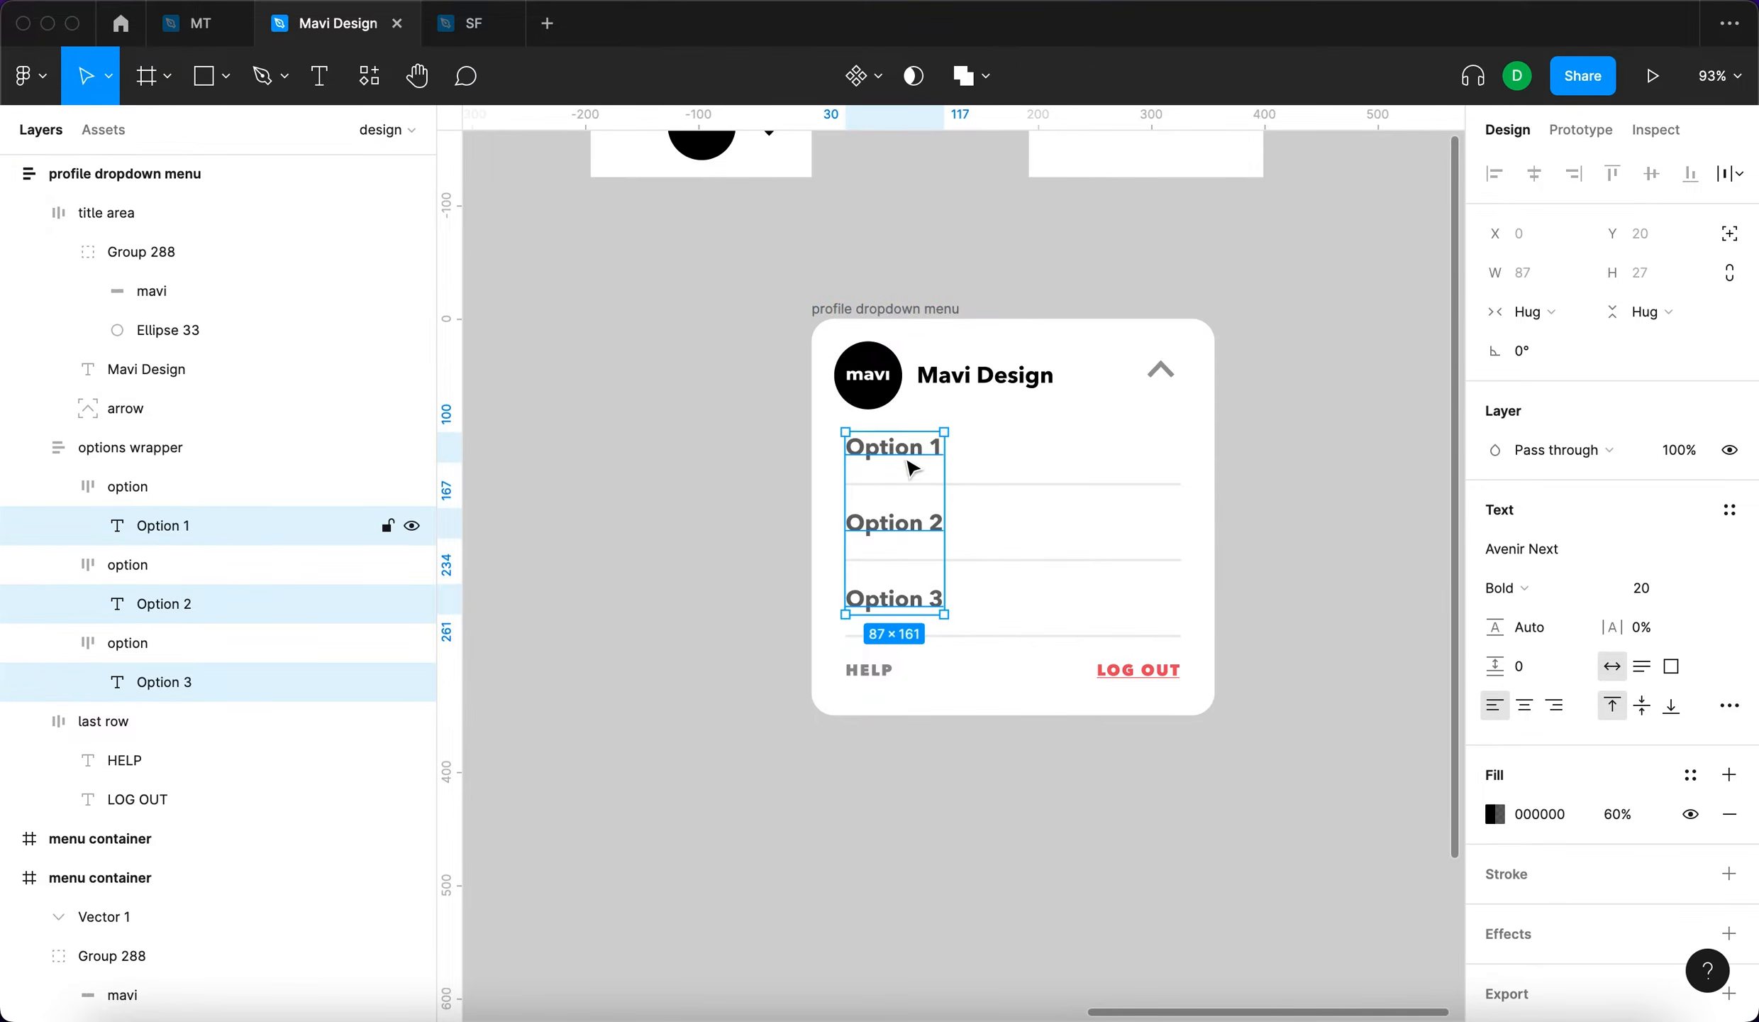
{"action": "key", "text": "shift+Up"}
{"action": "key", "text": "shift+Up"}
{"action": "key", "text": "shift+Up"}
{"action": "key", "text": "shift+Up"}
{"action": "key", "text": "shift+Up"}
{"action": "key", "text": "shift+Up"}
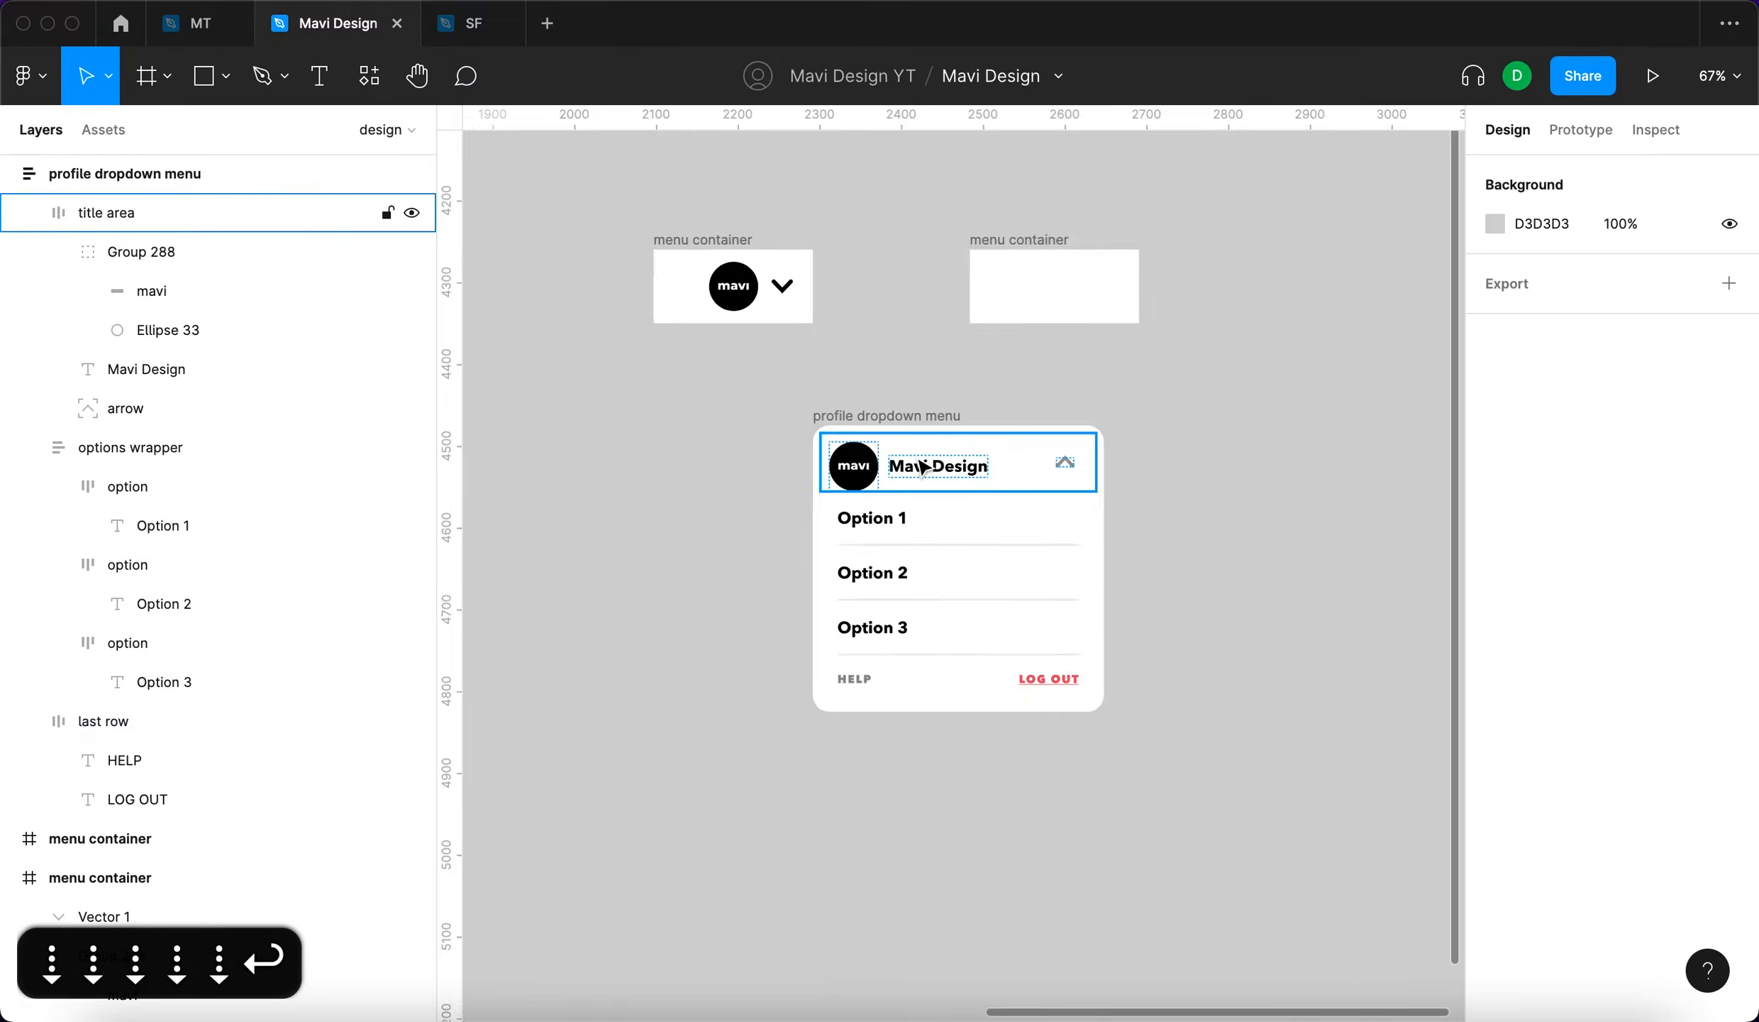
Increase the left padding of the dropdown menu's title area to 15
{"action": "scroll", "coordinate": [919, 461], "scroll_direction": "up", "scroll_amount": 5}
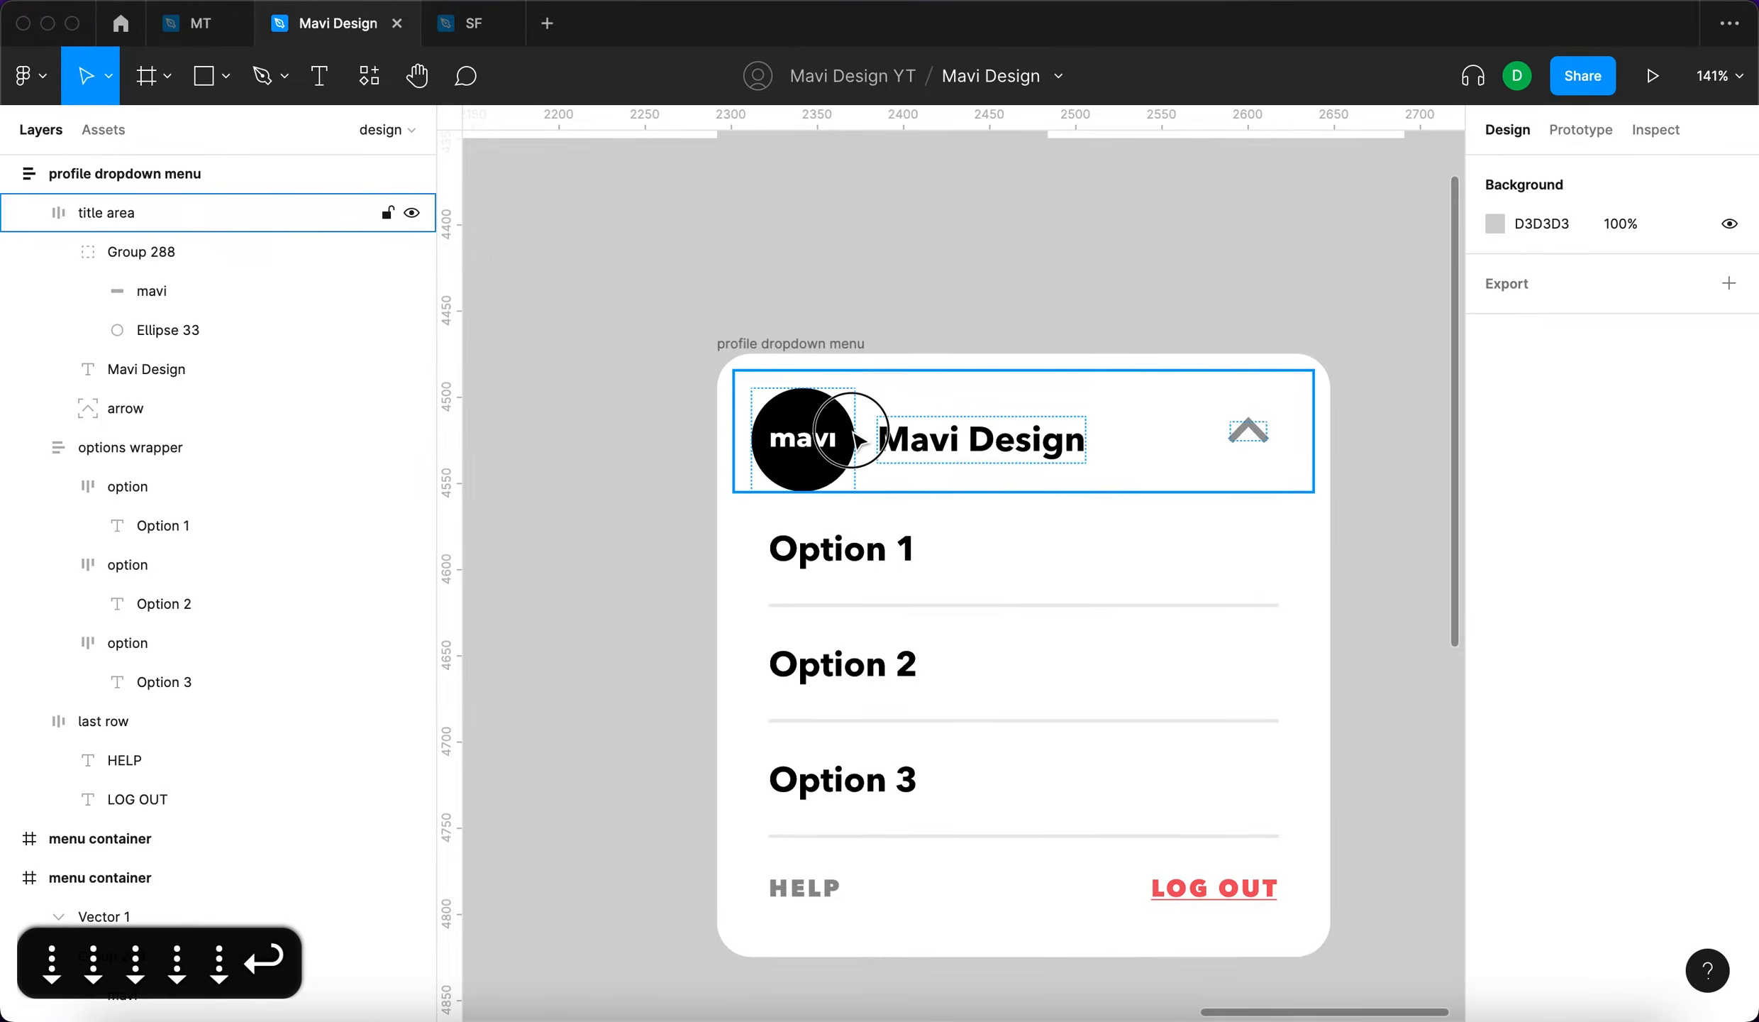
{"action": "left_click", "coordinate": [919, 465]}
{"action": "left_click", "coordinate": [1525, 615]}
{"action": "key", "text": "Up"}
{"action": "key", "text": "Up"}
{"action": "key", "text": "Up"}
{"action": "key", "text": "Up"}
{"action": "key", "text": "Up"}
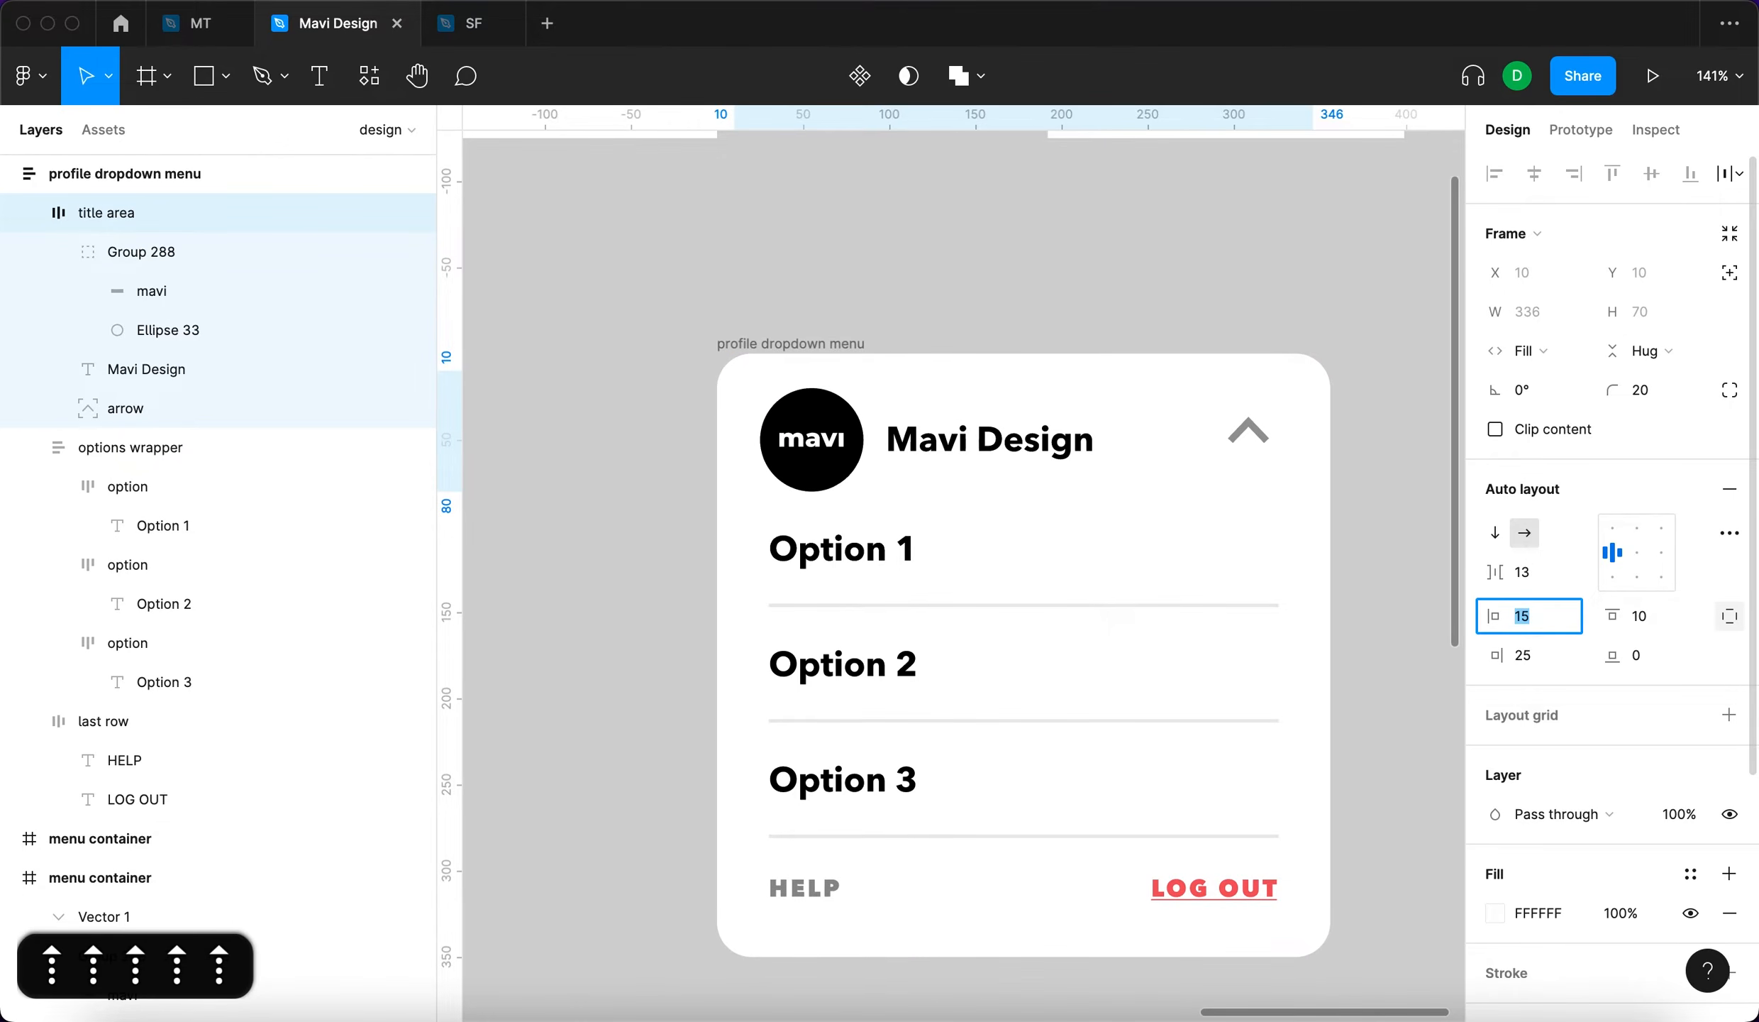
{"action": "key", "text": "Return"}
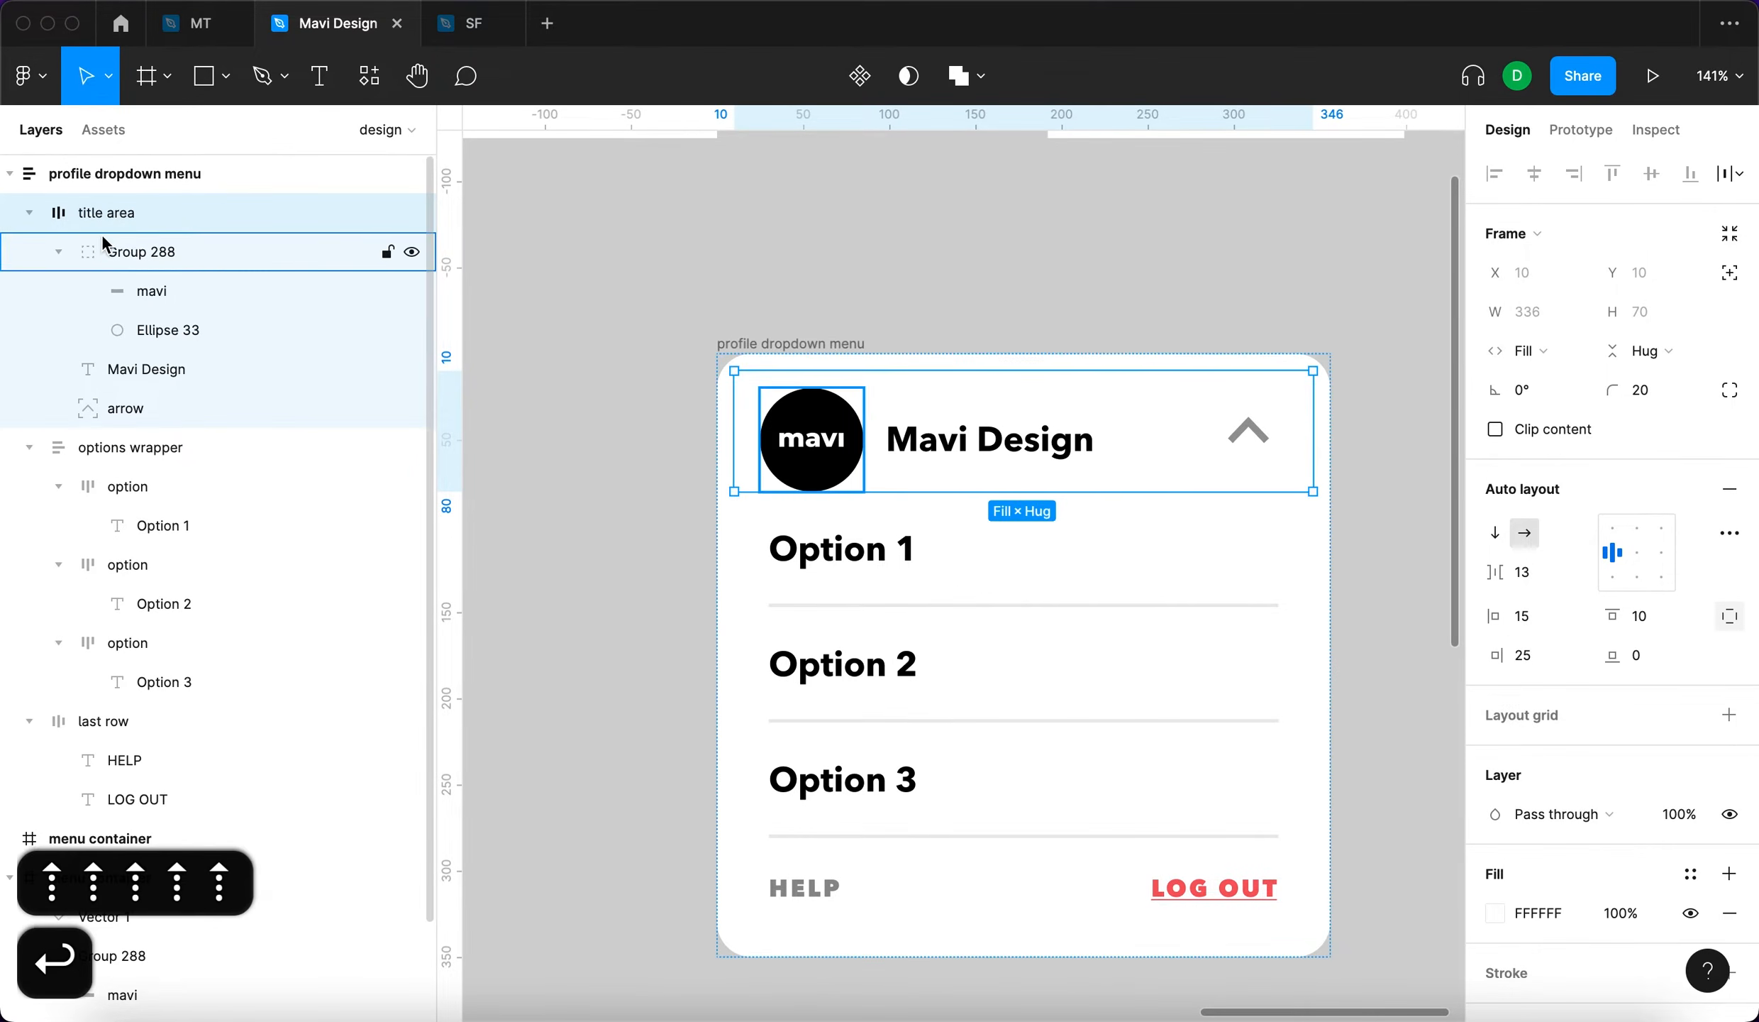
{"action": "left_click", "coordinate": [746, 259]}
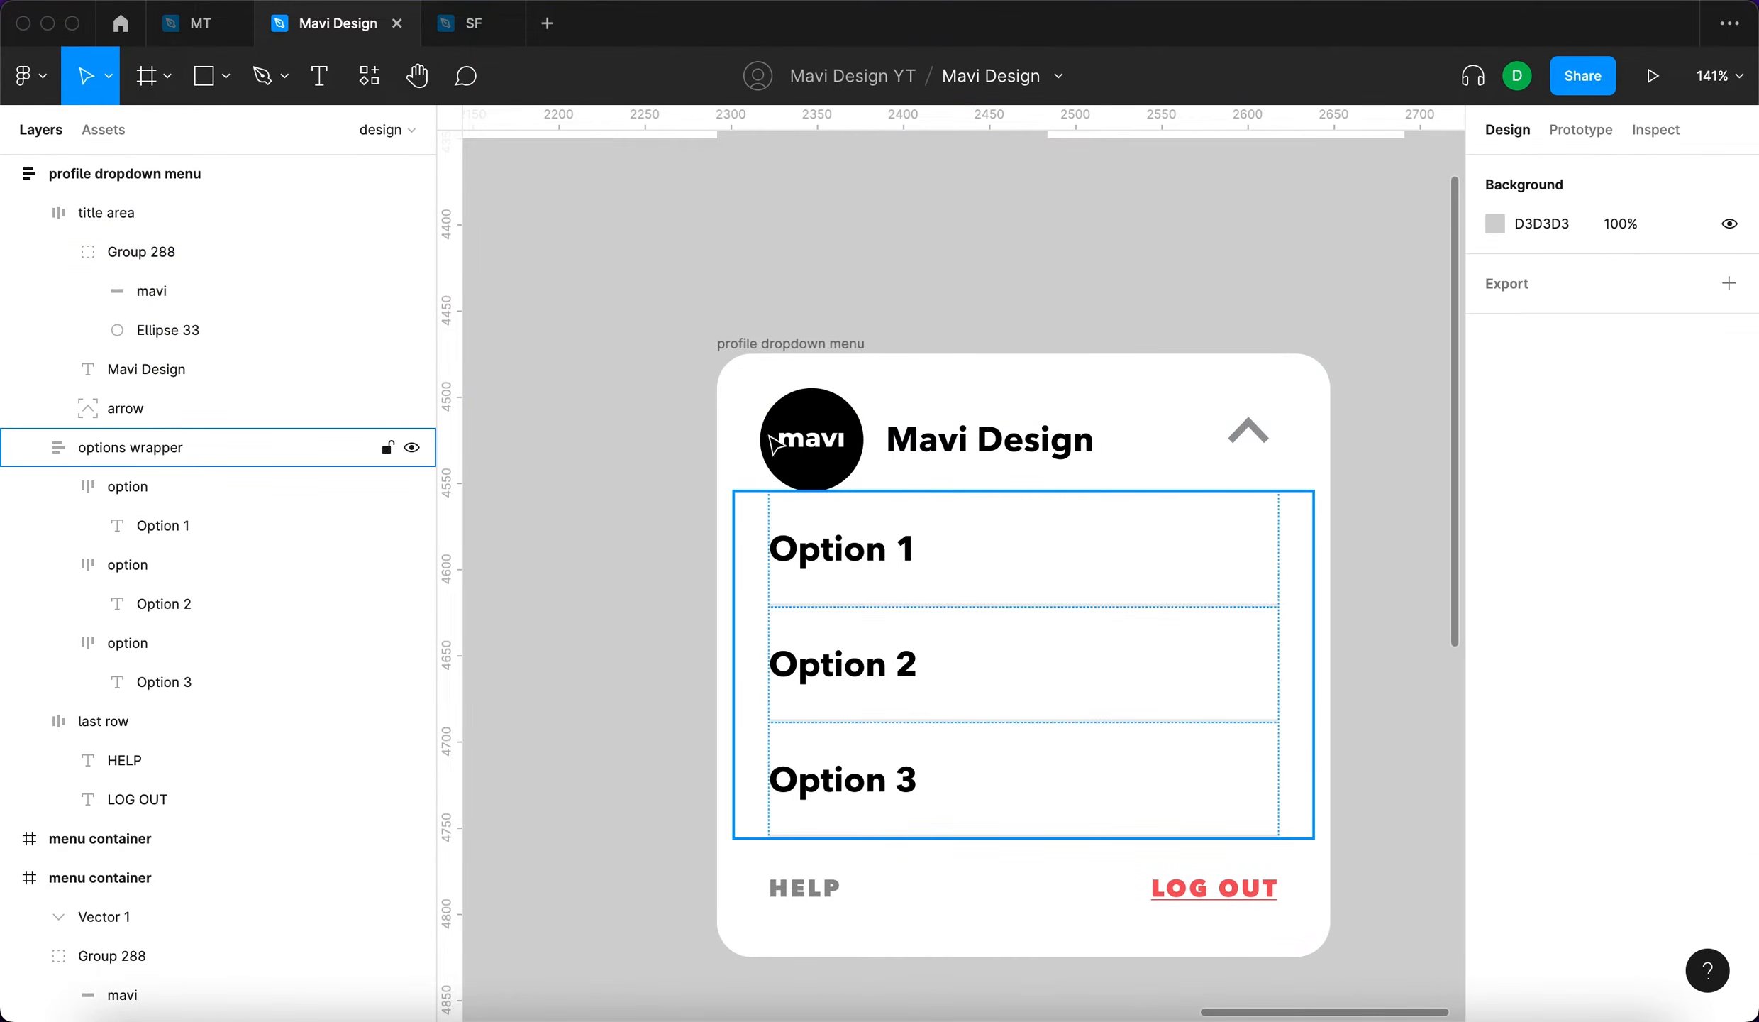
Turn the profile dropdown menu frame into a component and place it beneath the empty menu container, at about X 2371, Y 4442
{"action": "scroll", "coordinate": [922, 539], "scroll_direction": "down", "scroll_amount": 5, "text": "ctrl"}
{"action": "left_click_drag", "start_coordinate": [954, 460], "coordinate": [990, 480]}
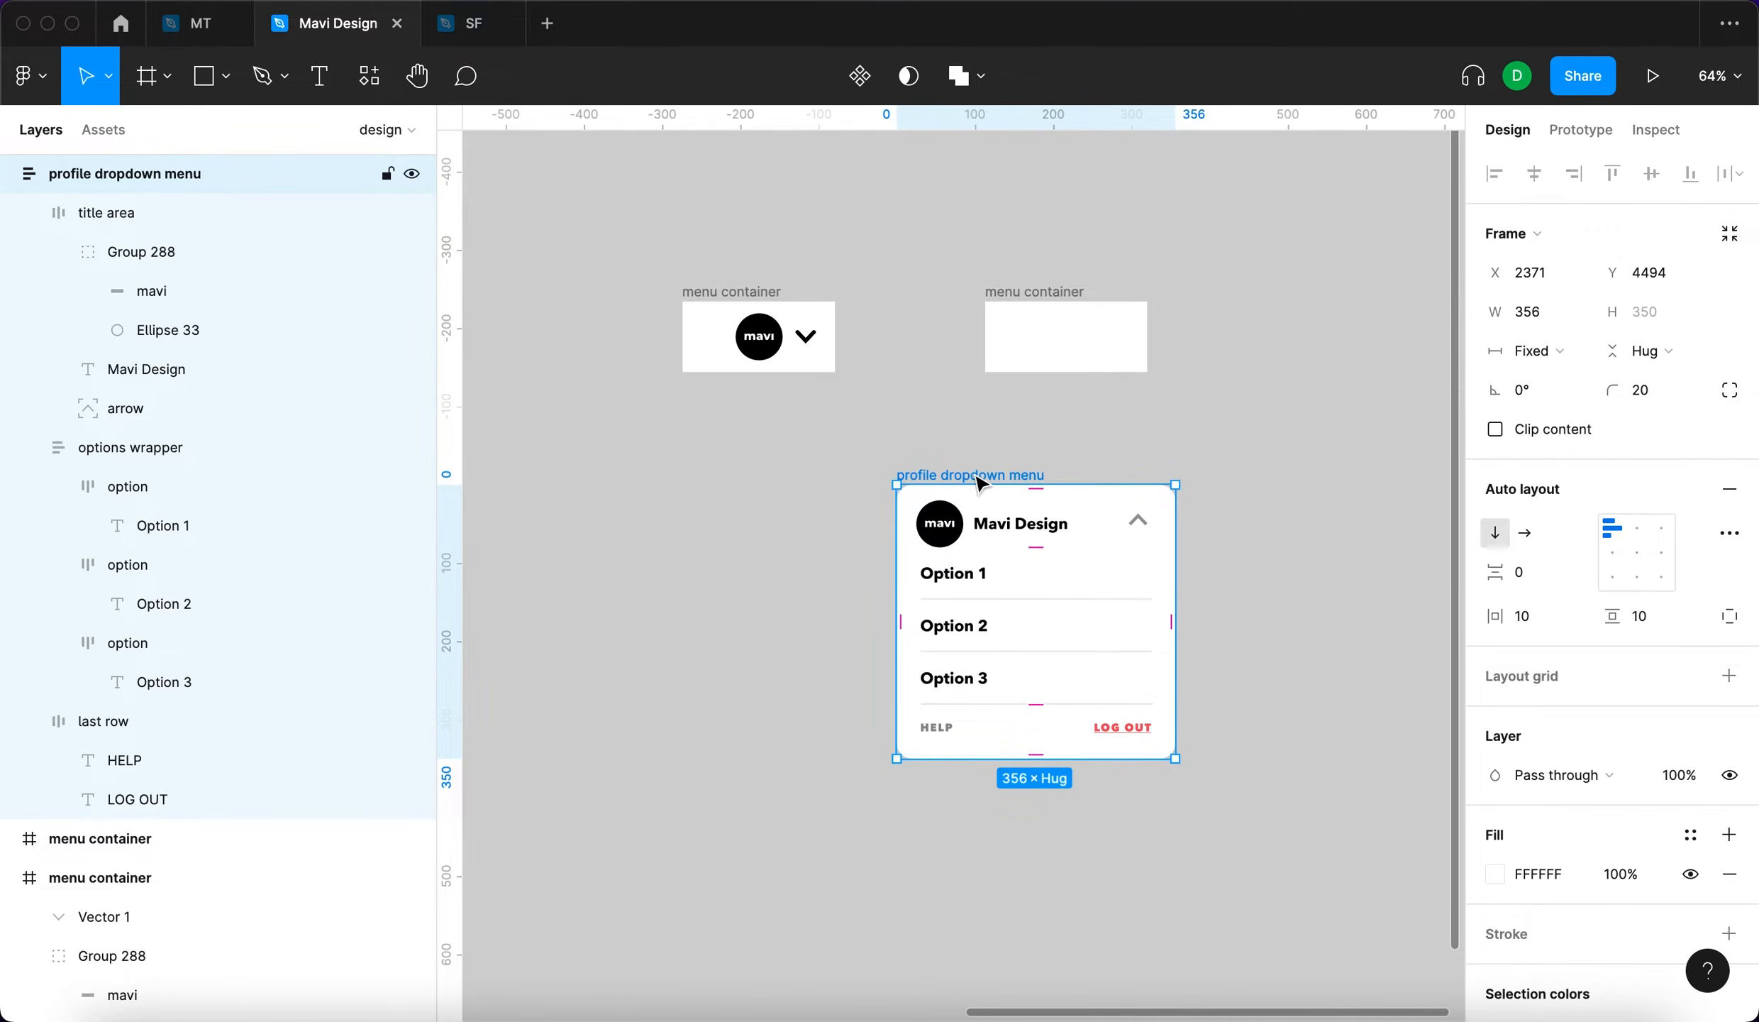
{"action": "left_click", "coordinate": [1337, 526]}
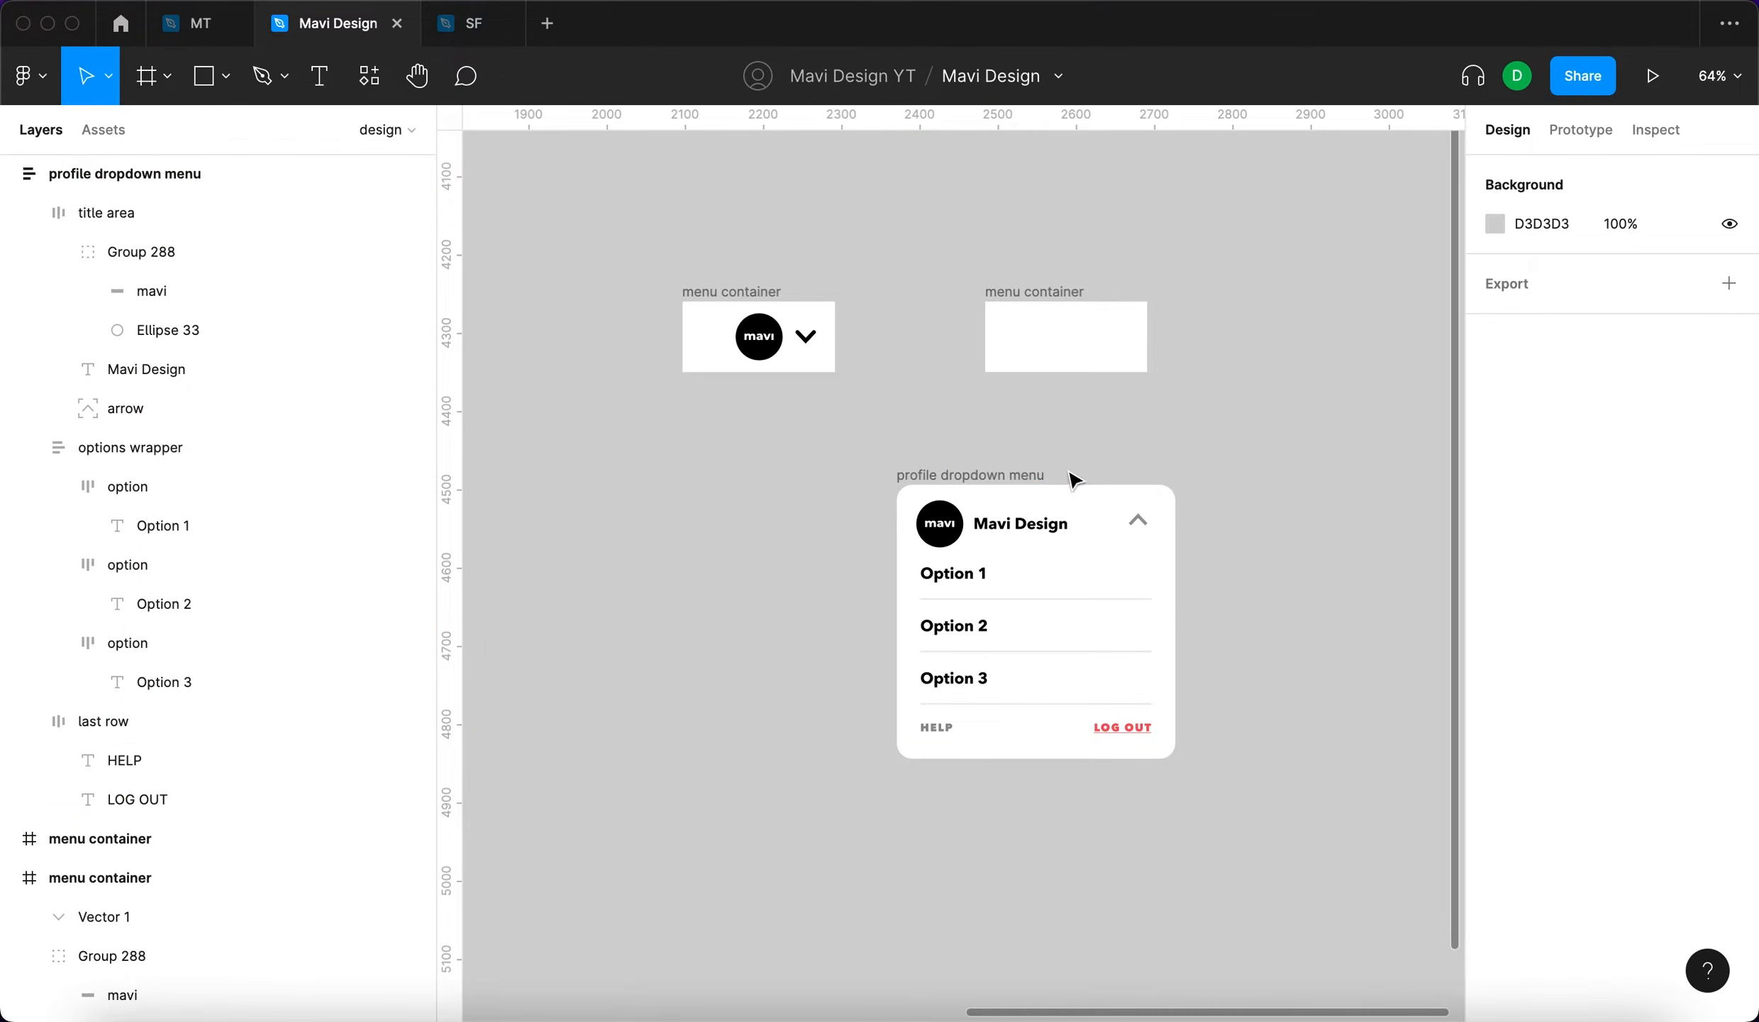
{"action": "left_click", "coordinate": [1012, 476]}
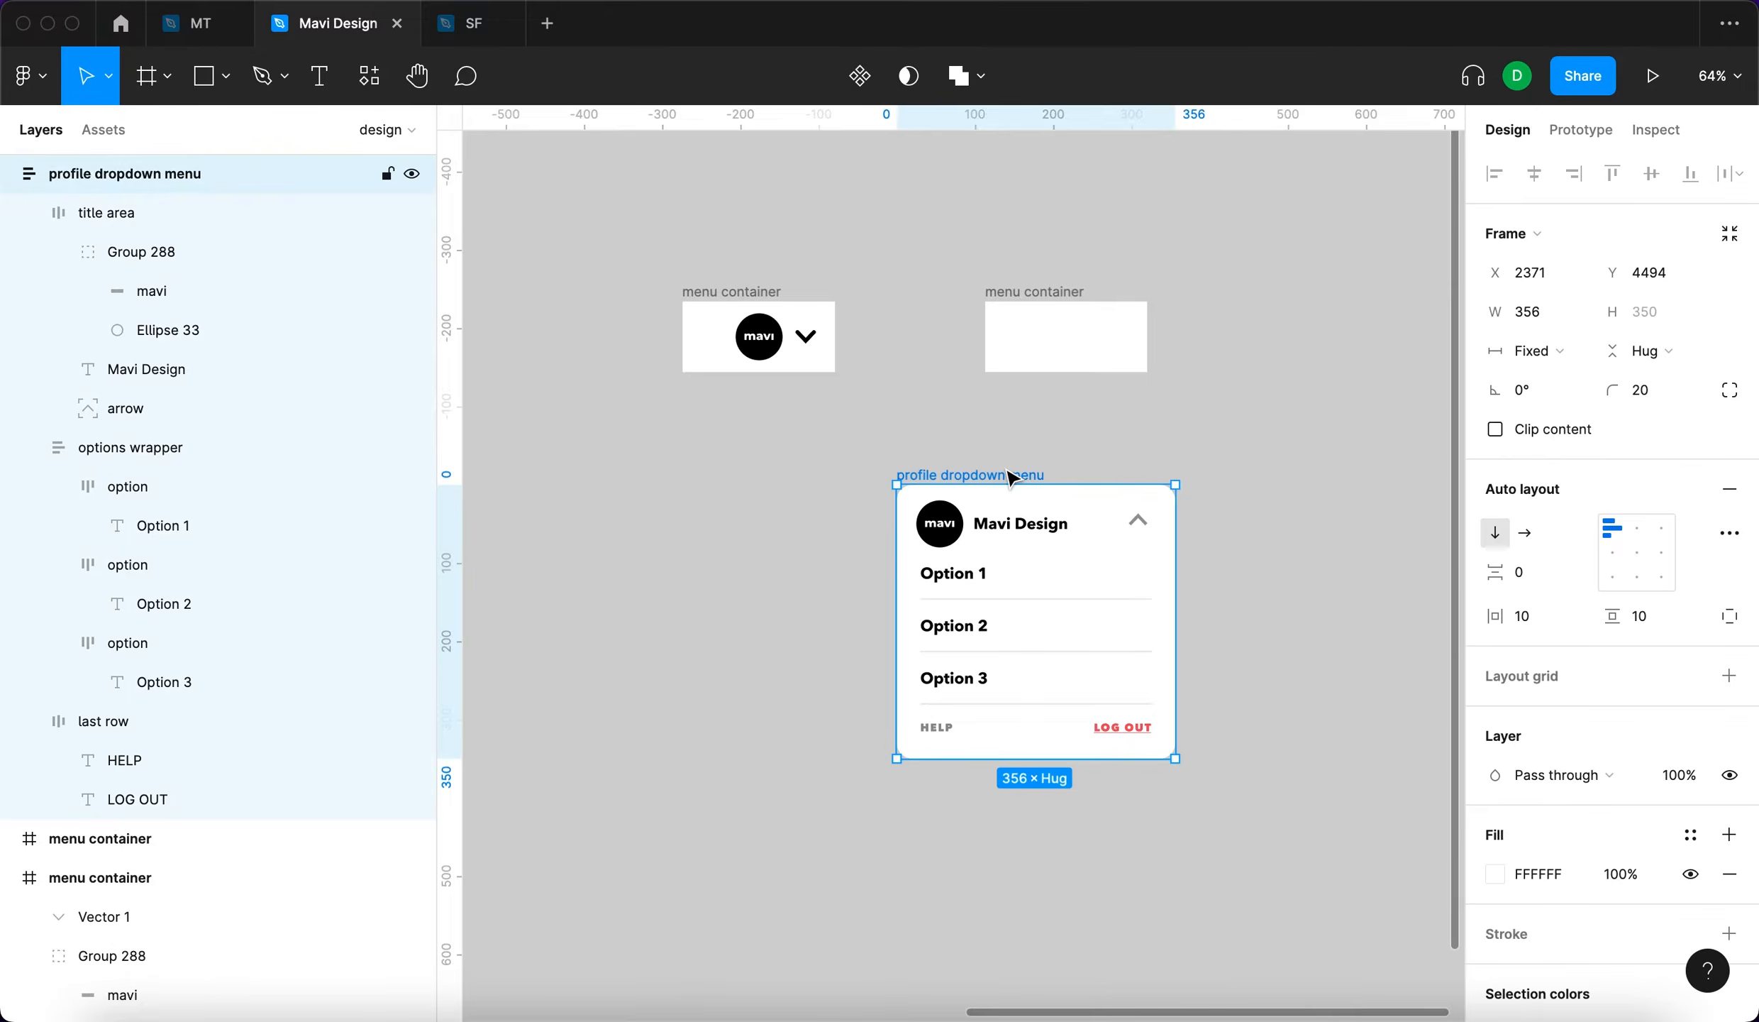
{"action": "left_click", "coordinate": [860, 75]}
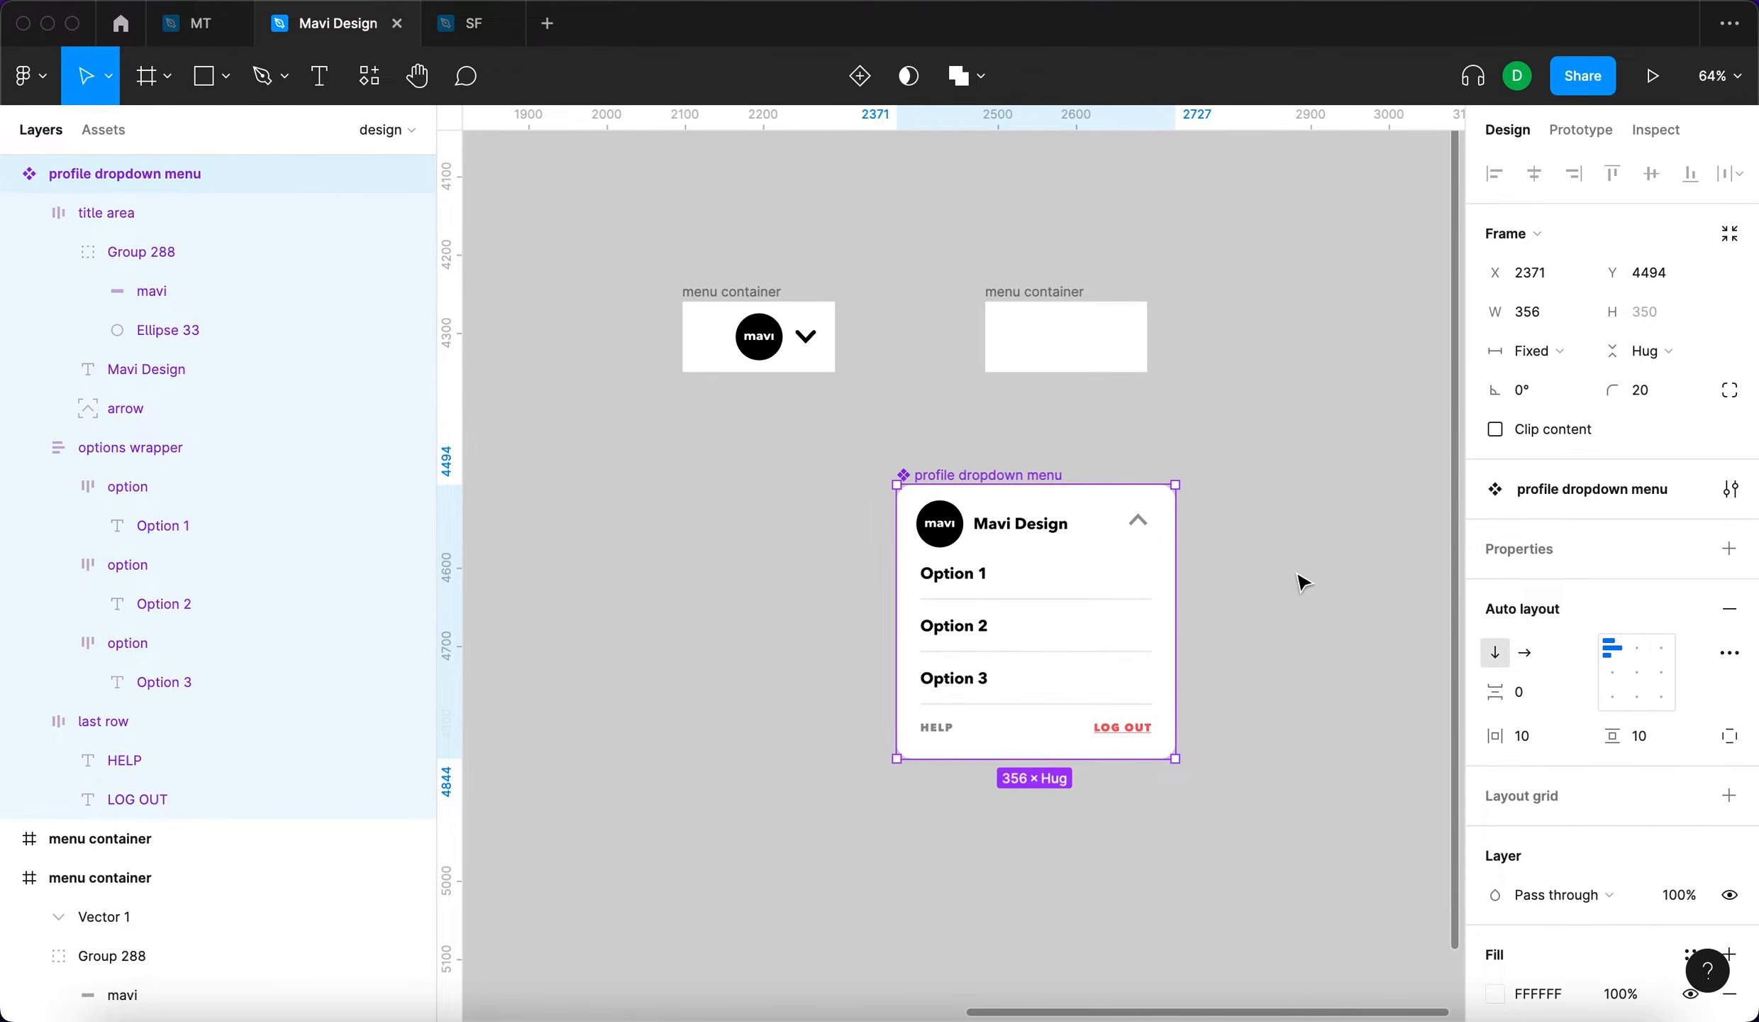
{"action": "left_click", "coordinate": [1300, 576]}
{"action": "left_click_drag", "start_coordinate": [1014, 472], "coordinate": [1023, 431]}
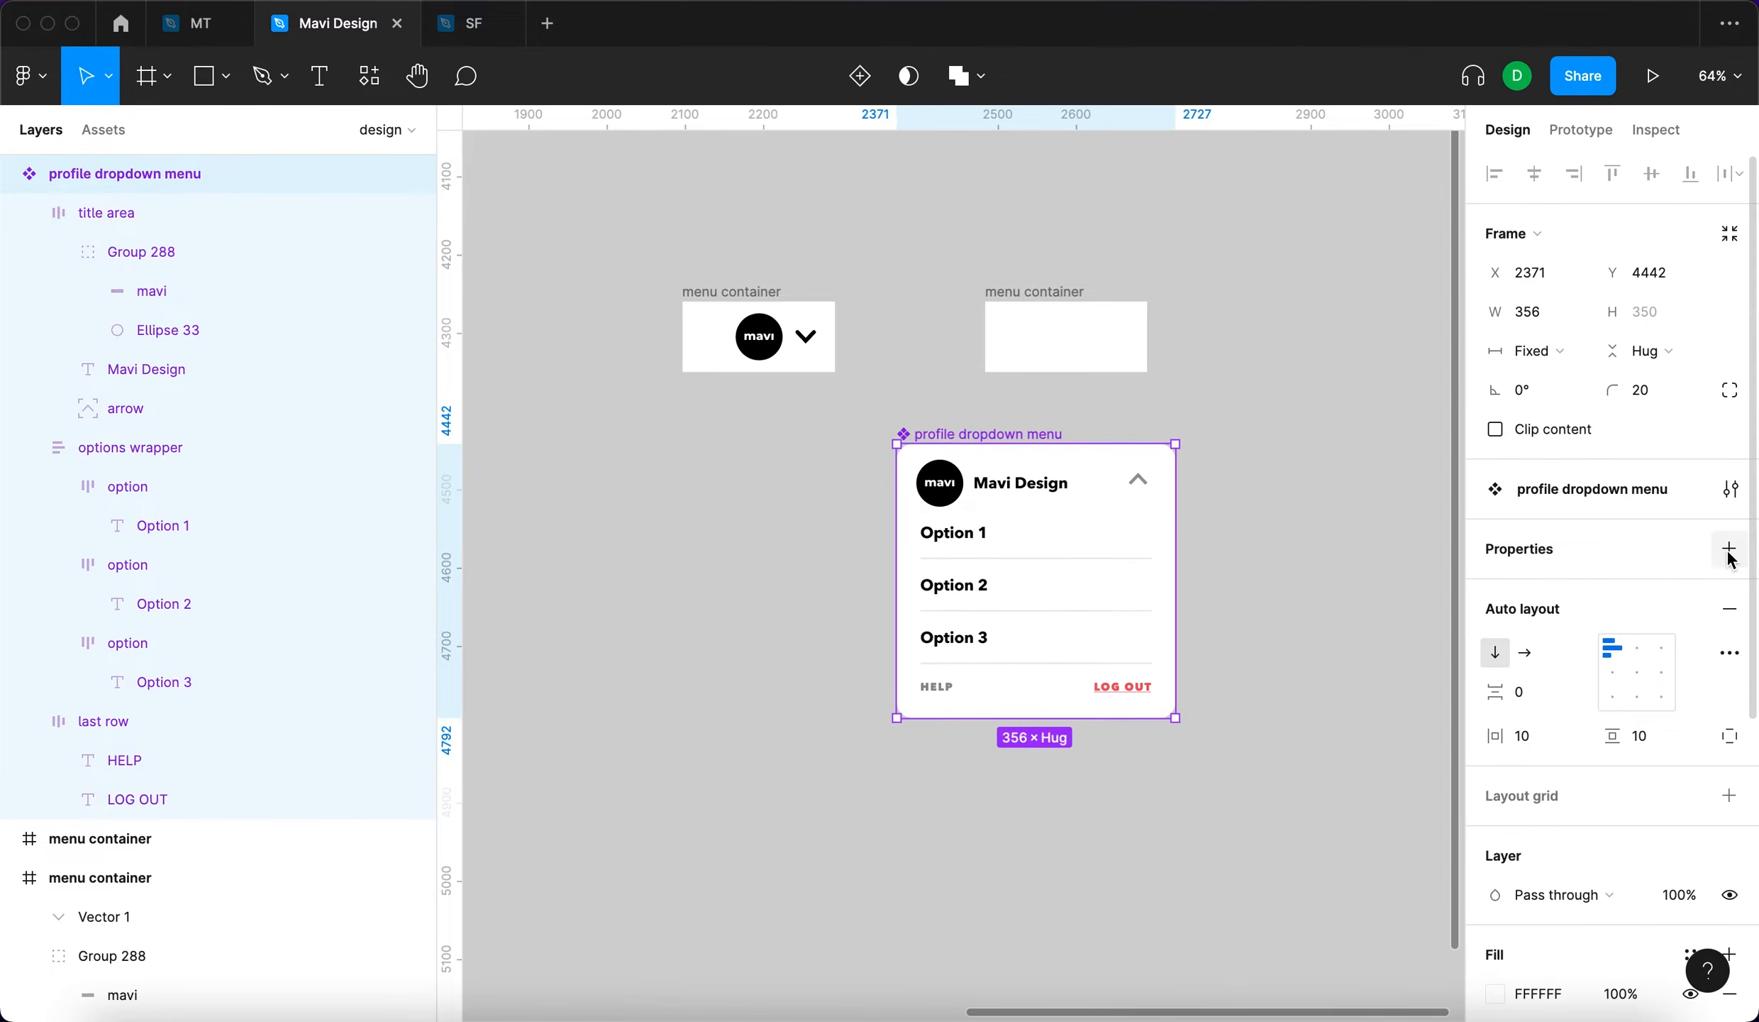
Add a variant property to the profile dropdown menu component and name it state
{"action": "left_click", "coordinate": [1728, 555]}
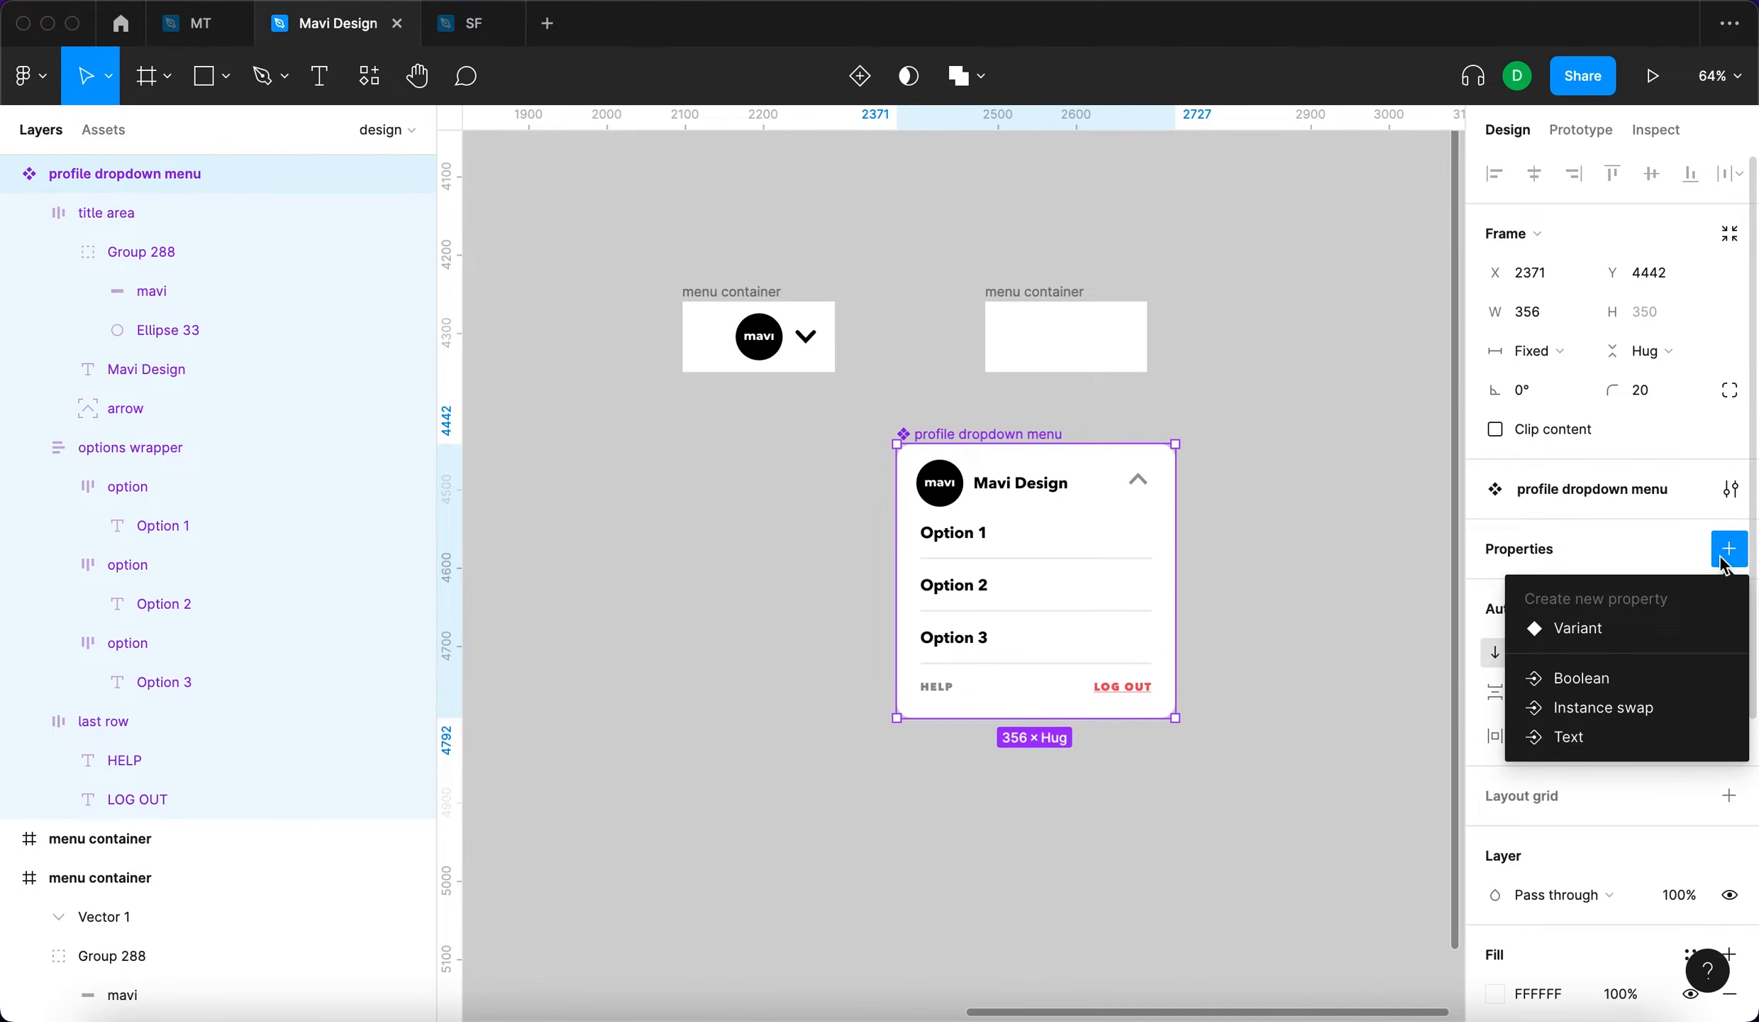
{"action": "left_click", "coordinate": [1644, 617]}
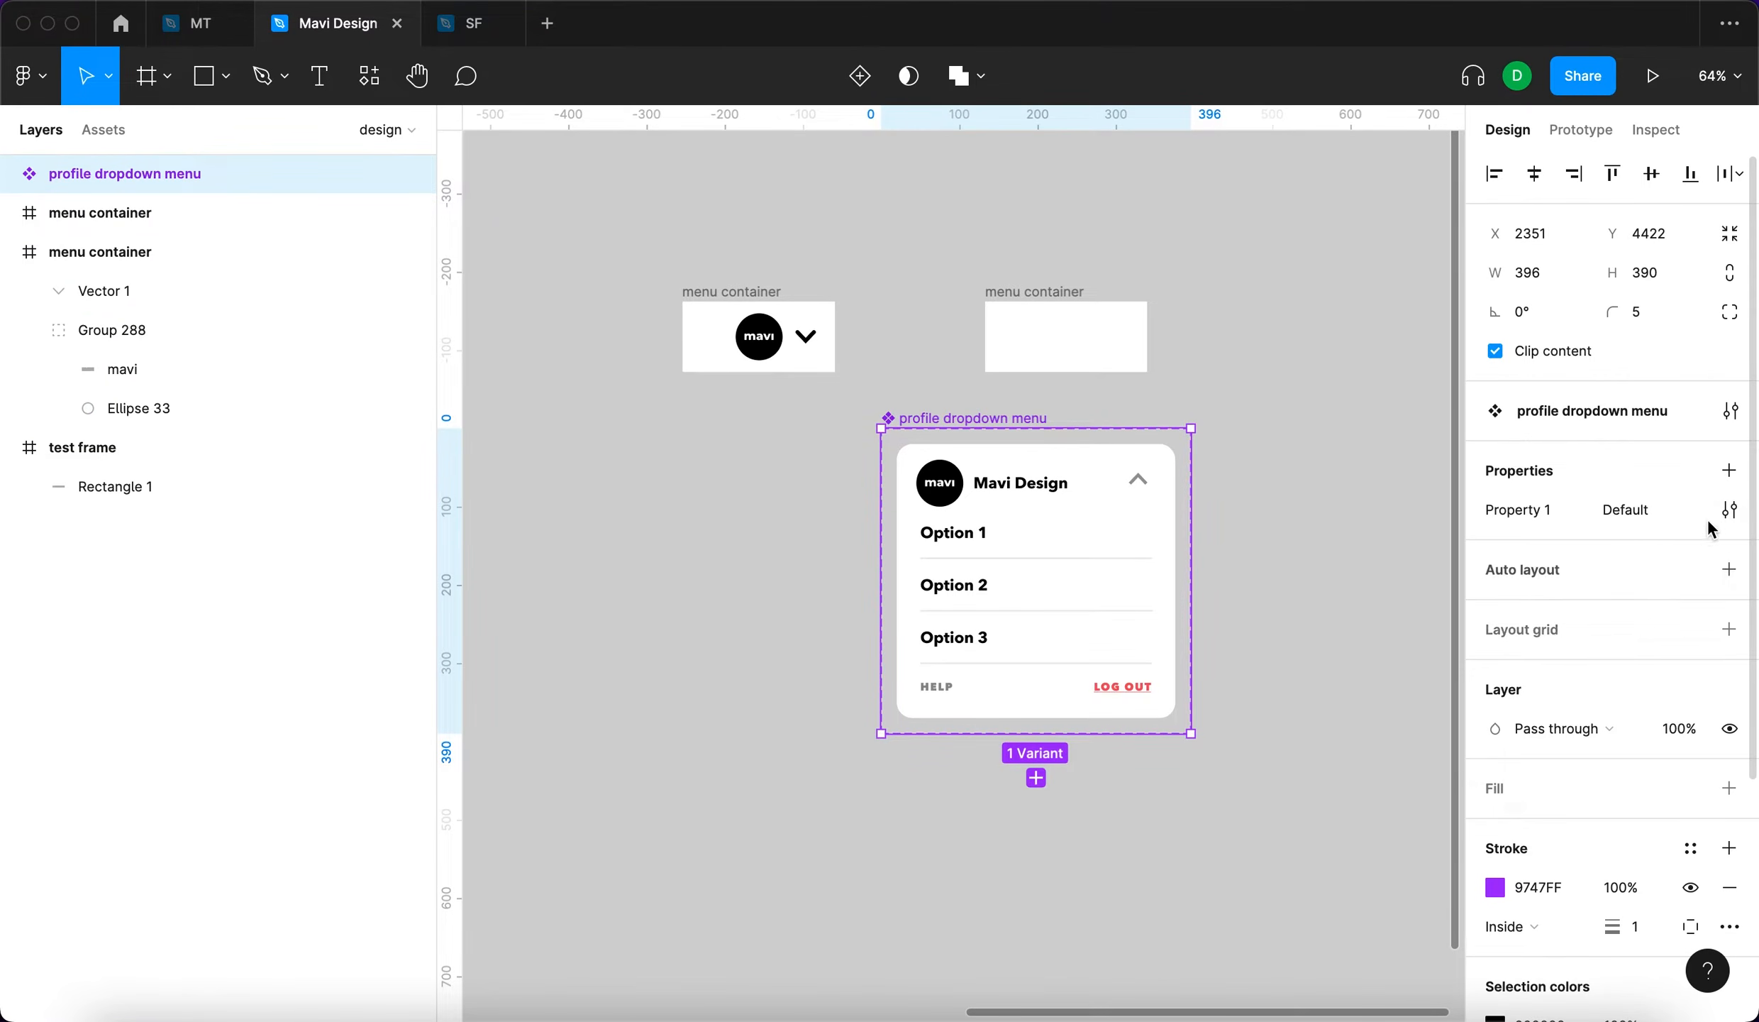
{"action": "left_click", "coordinate": [1730, 511]}
{"action": "type", "text": "state"}
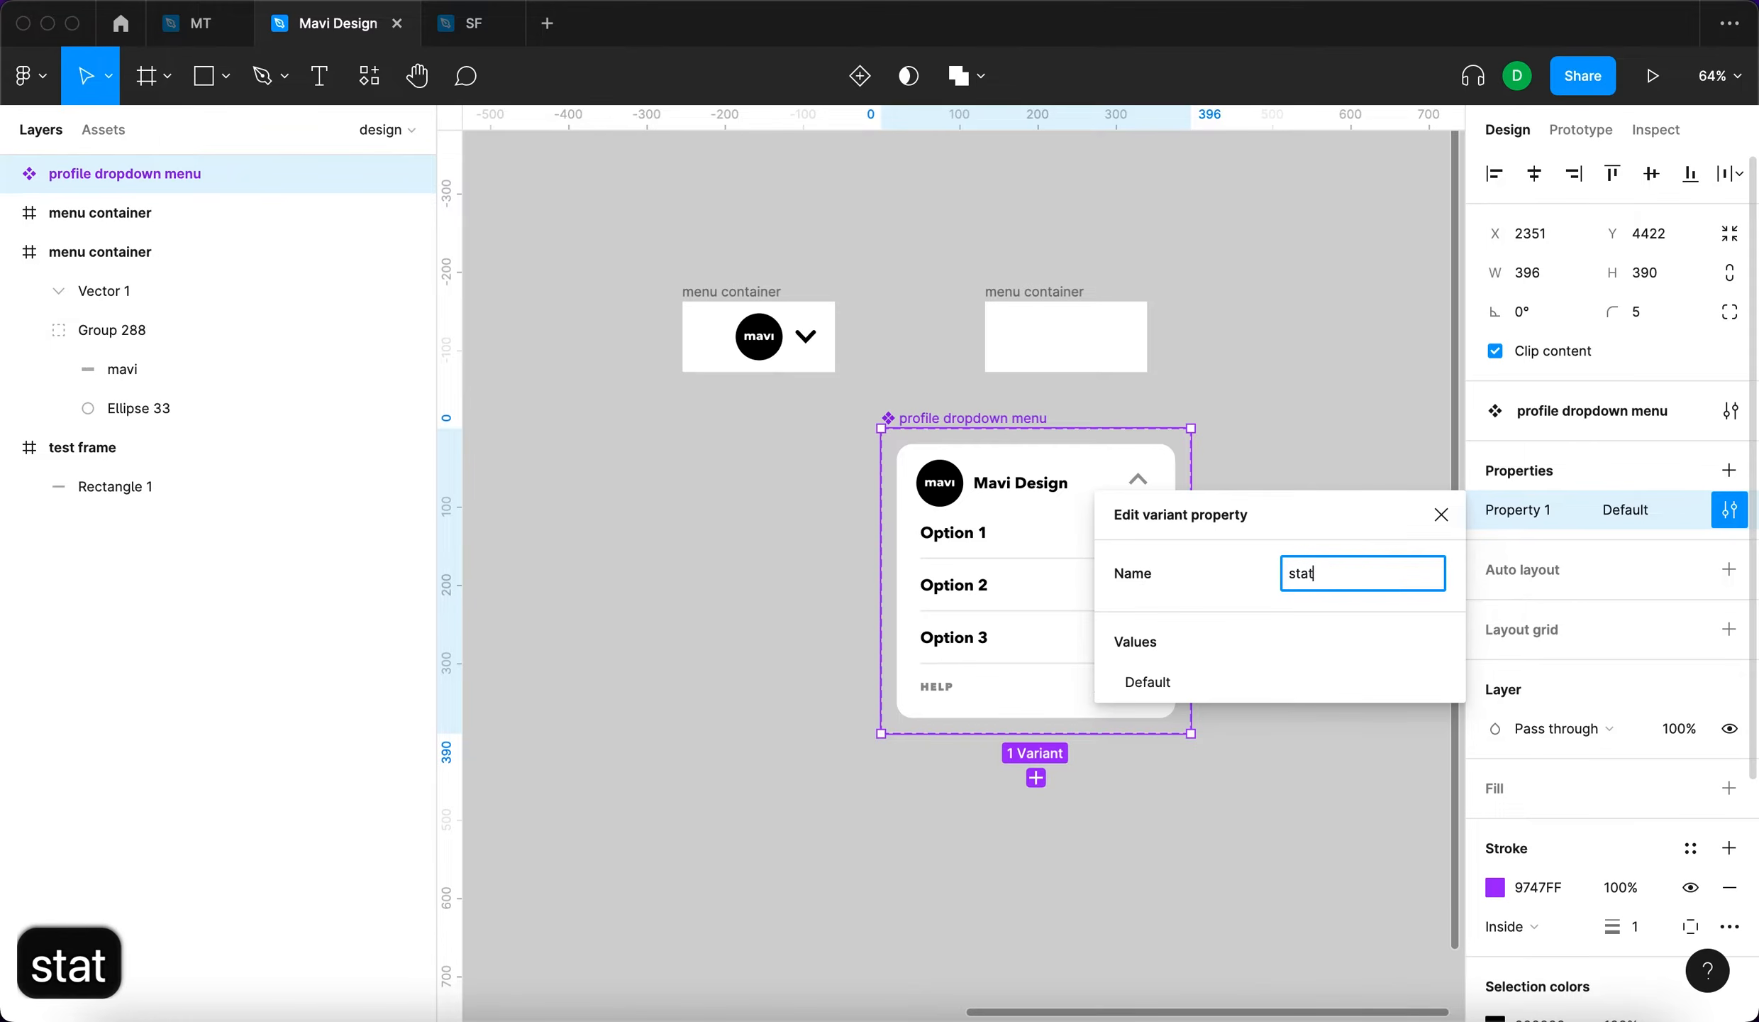
{"action": "key", "text": "Return"}
{"action": "left_click", "coordinate": [1252, 804]}
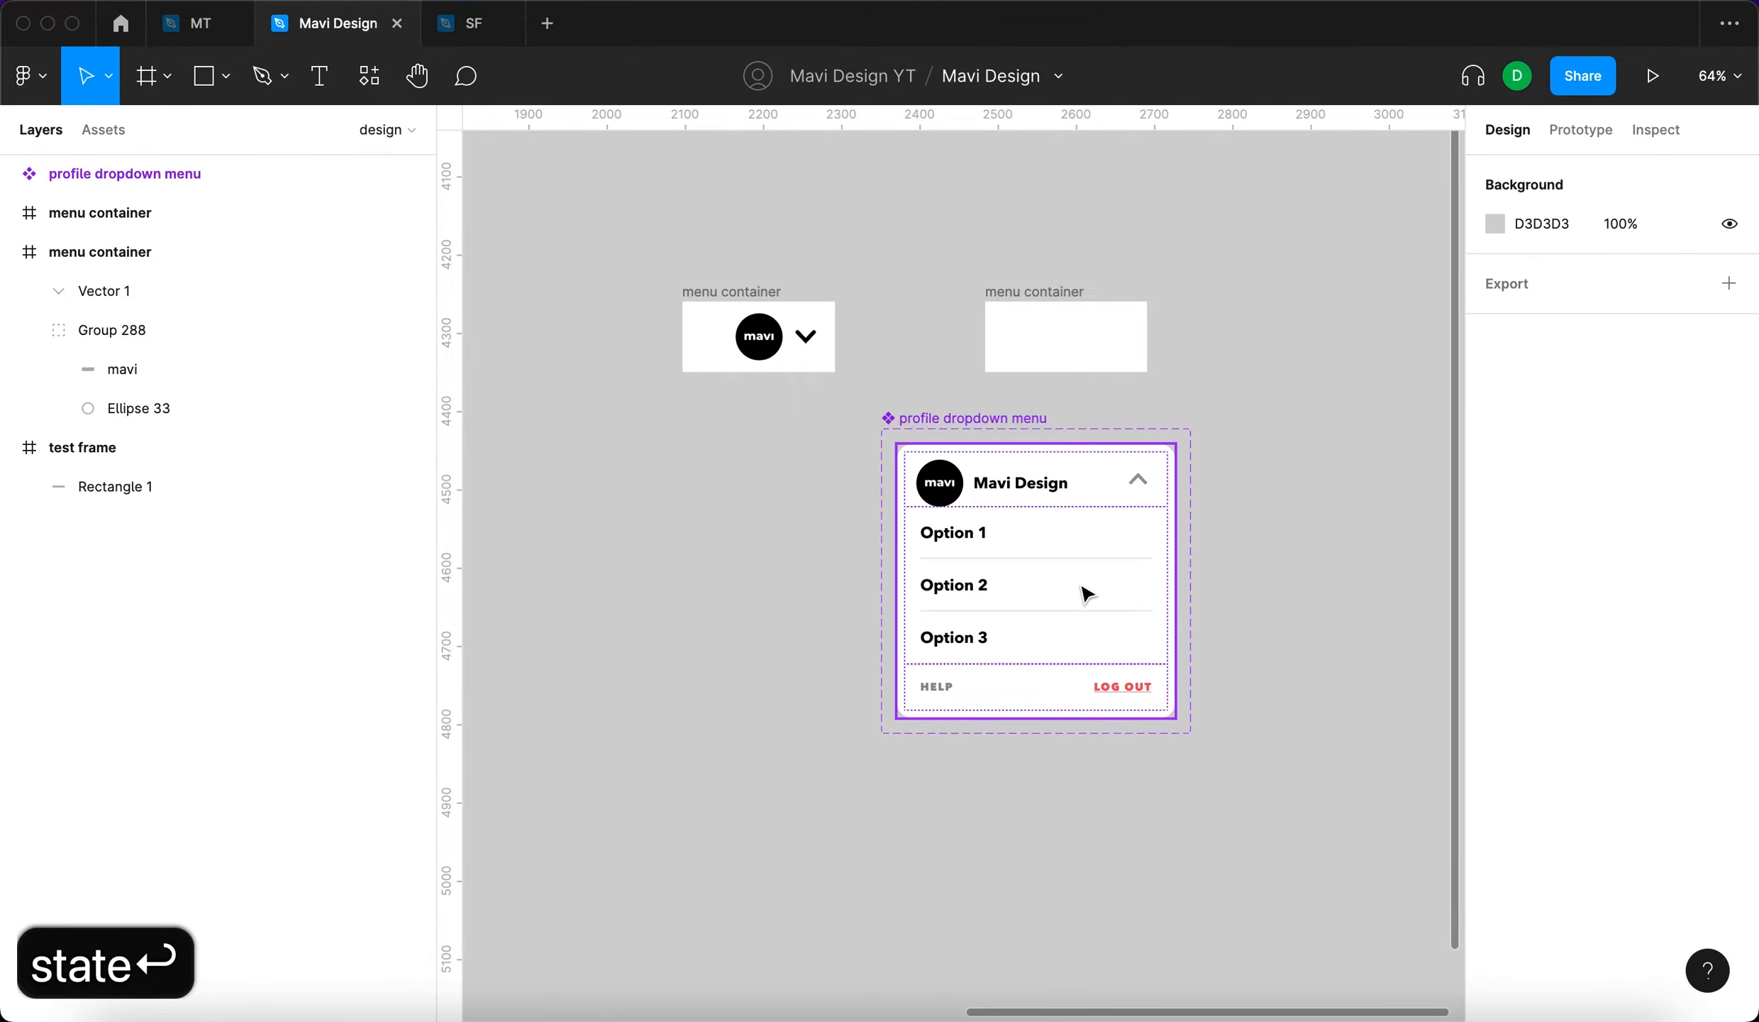
Set the existing variant's state value to expanded
{"action": "left_click", "coordinate": [1084, 593]}
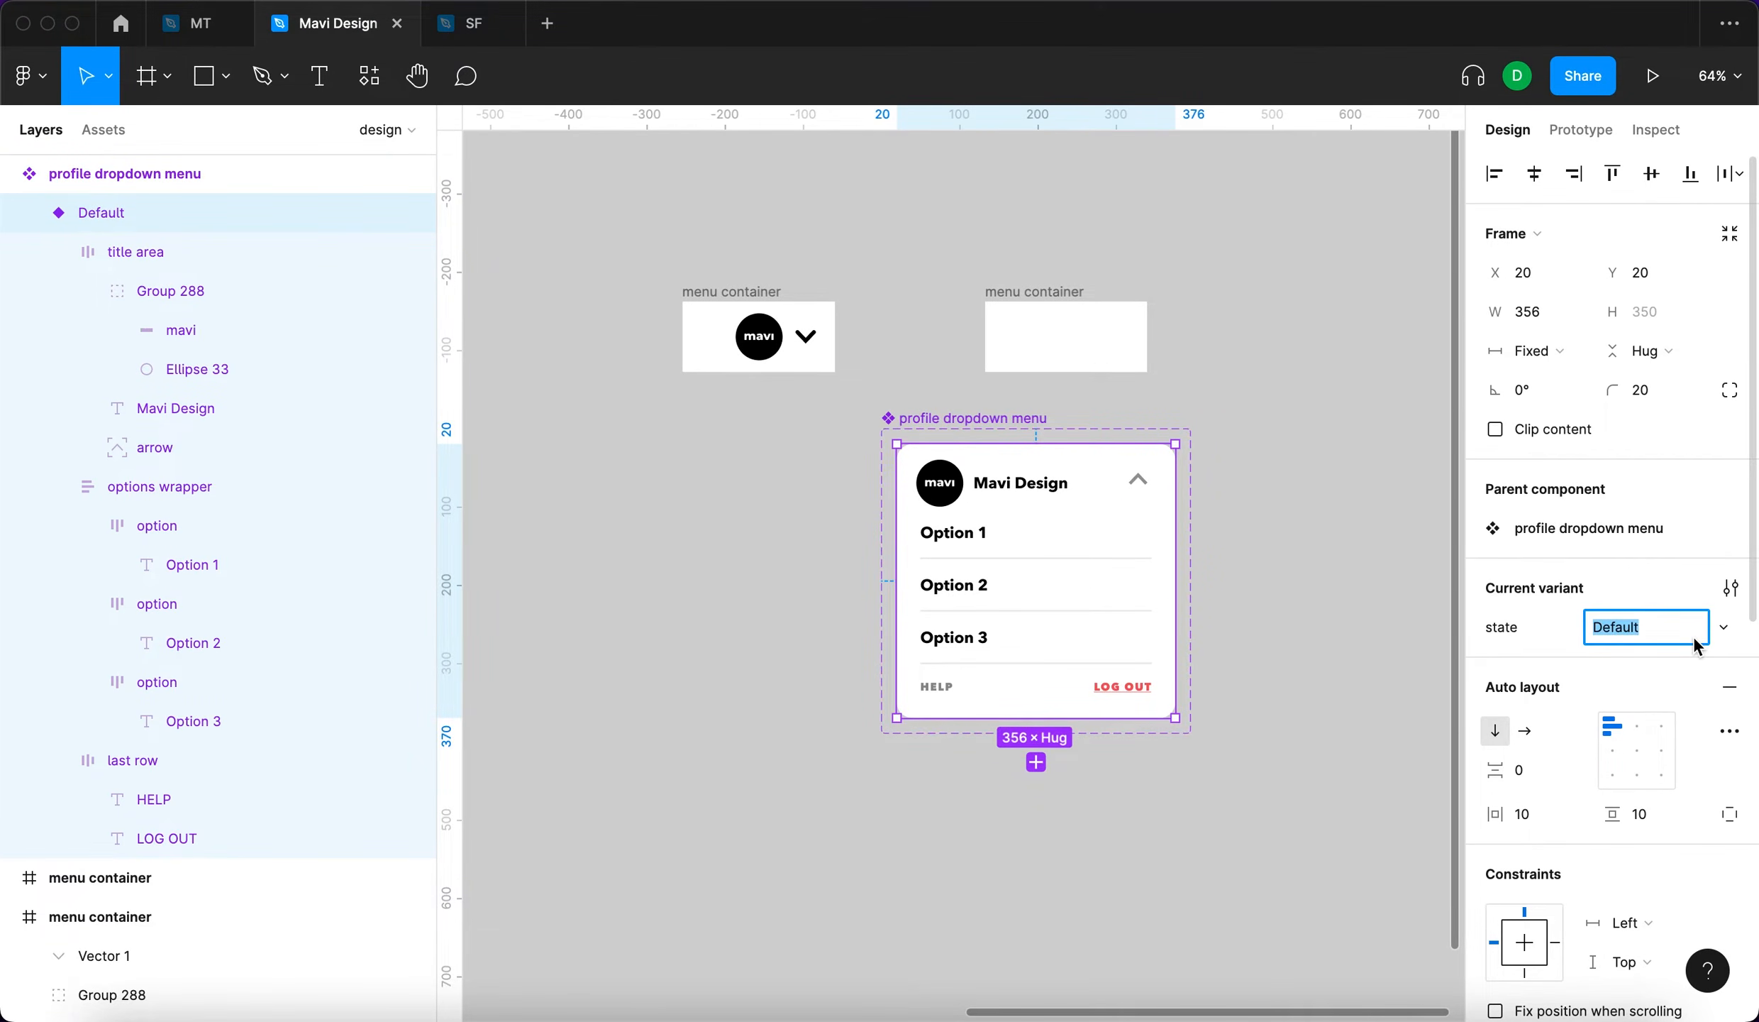
{"action": "type", "text": "expanded"}
{"action": "key", "text": "Return"}
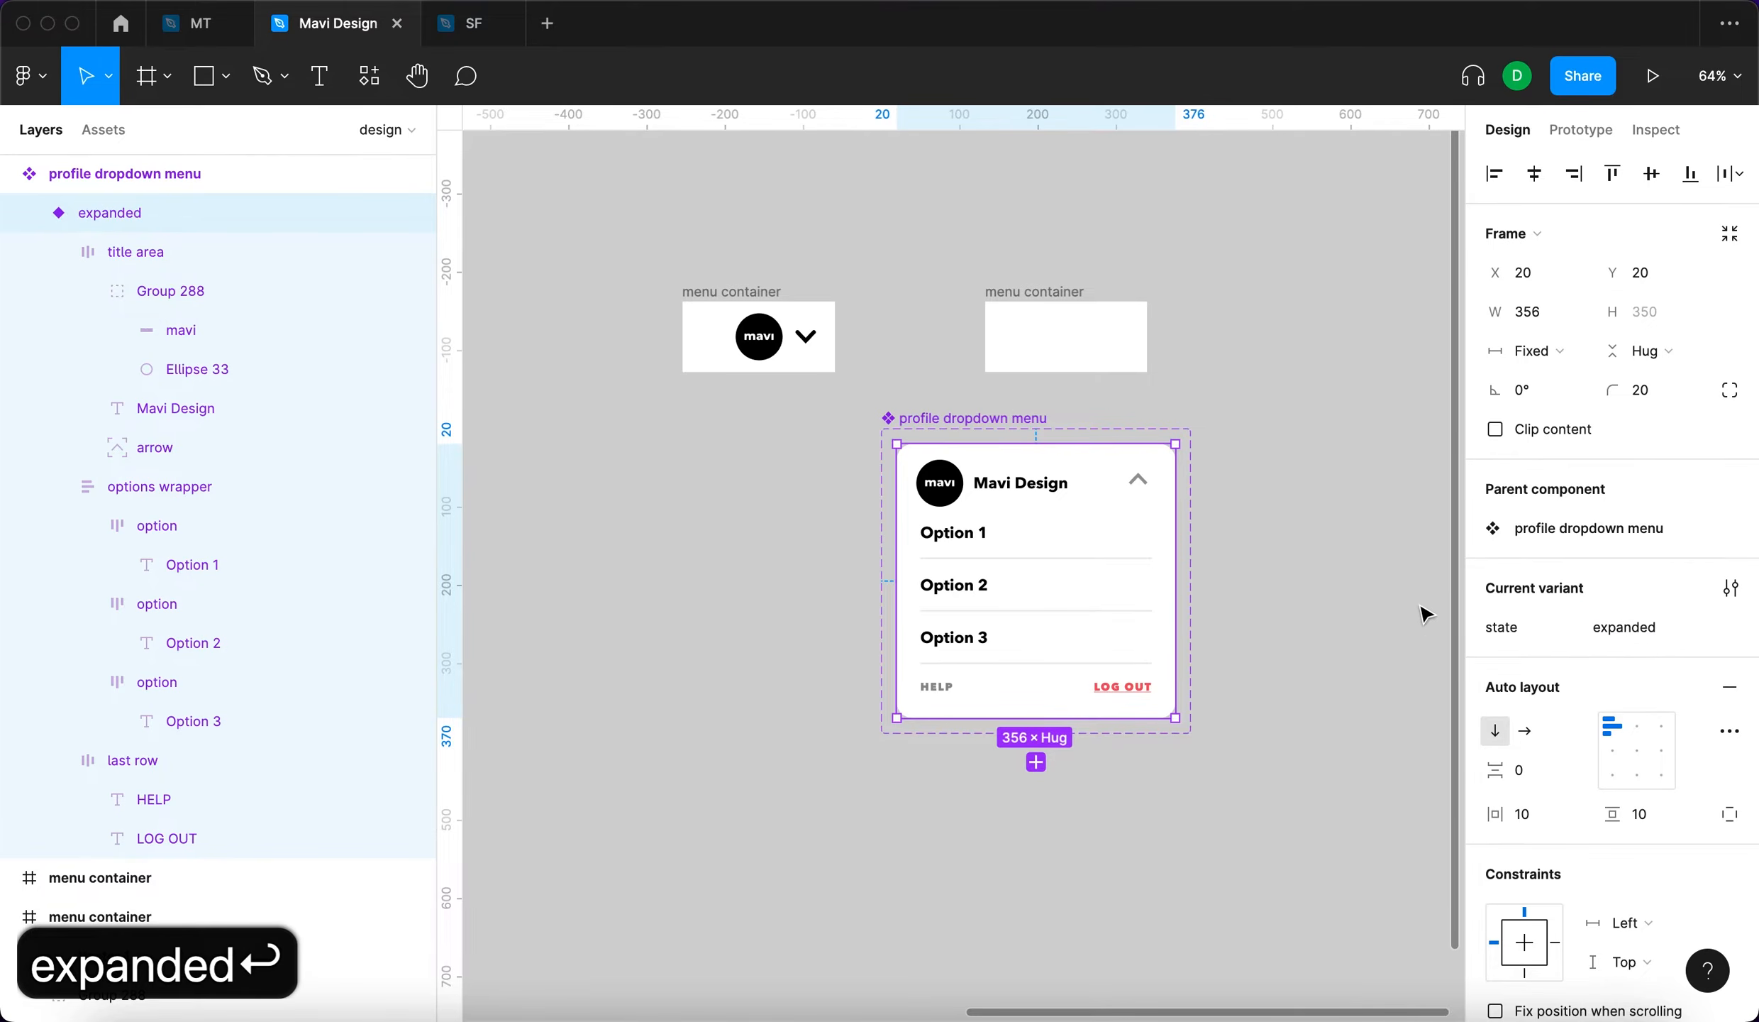
{"action": "left_click", "coordinate": [1316, 554]}
Move the component set to about X 2097, Y 4461, widen it to about 749, and shift its expanded variant to about X 340
{"action": "left_click_drag", "start_coordinate": [999, 425], "coordinate": [801, 453]}
{"action": "left_click_drag", "start_coordinate": [988, 488], "coordinate": [1224, 508]}
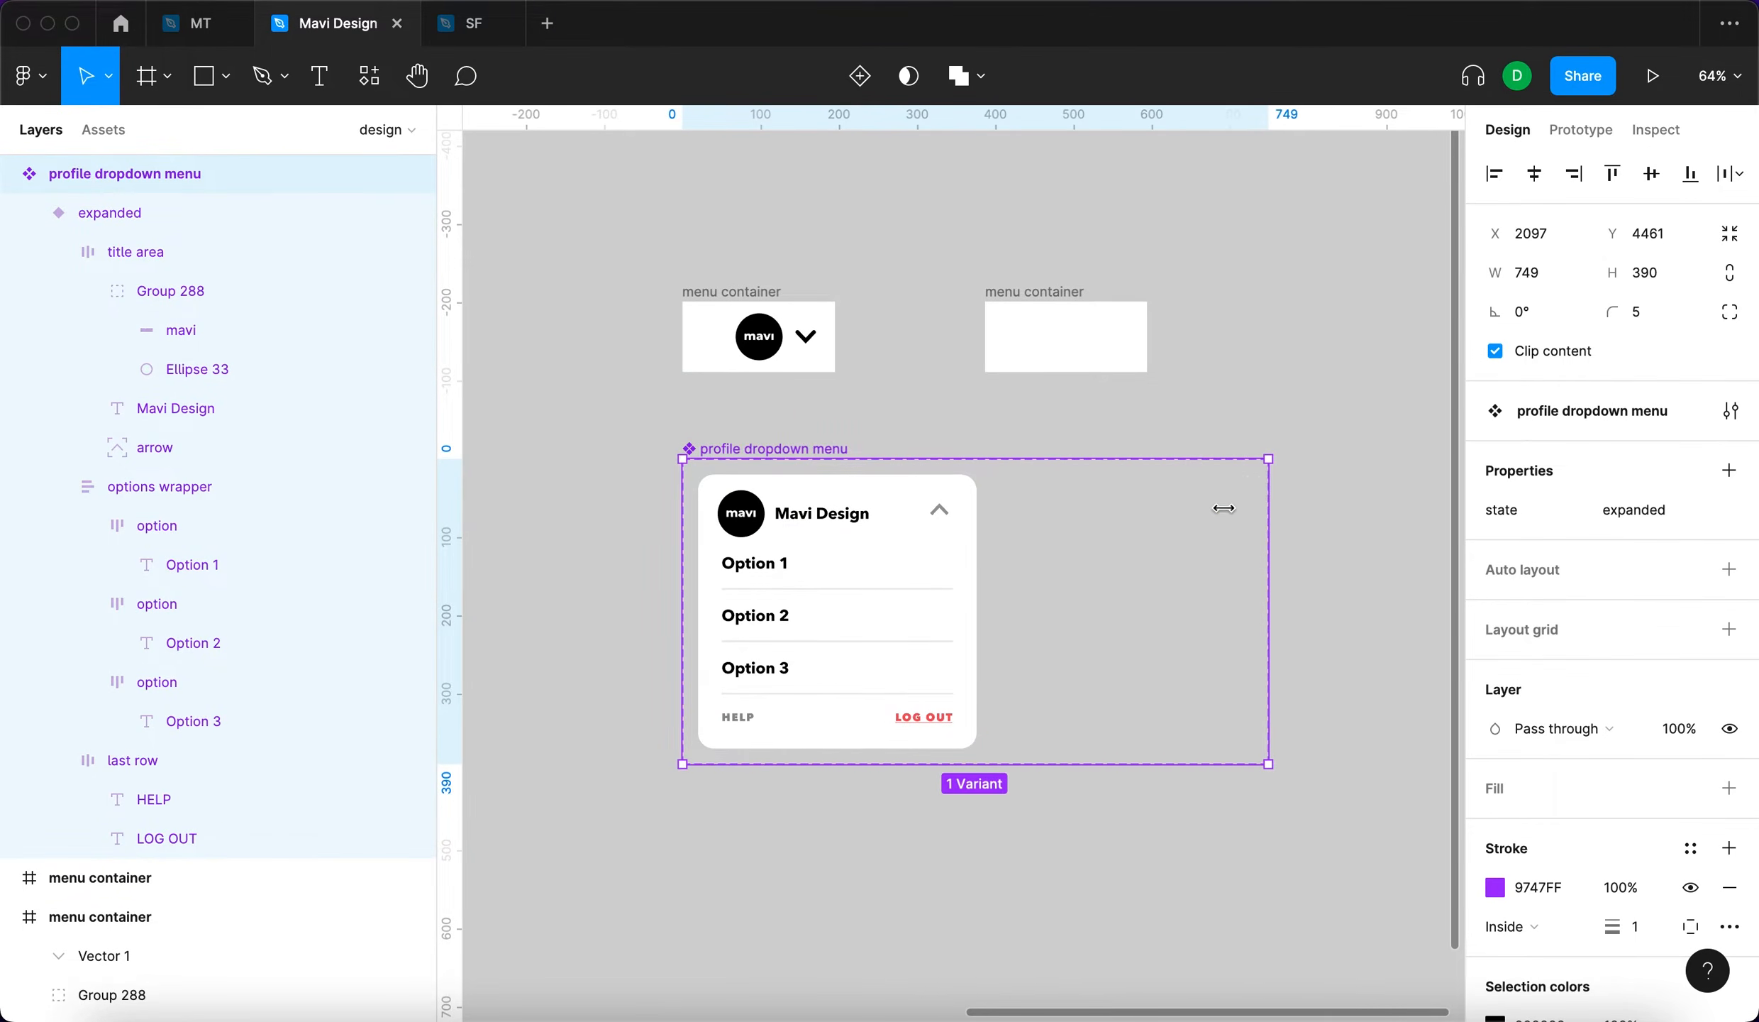
{"action": "left_click", "coordinate": [886, 539]}
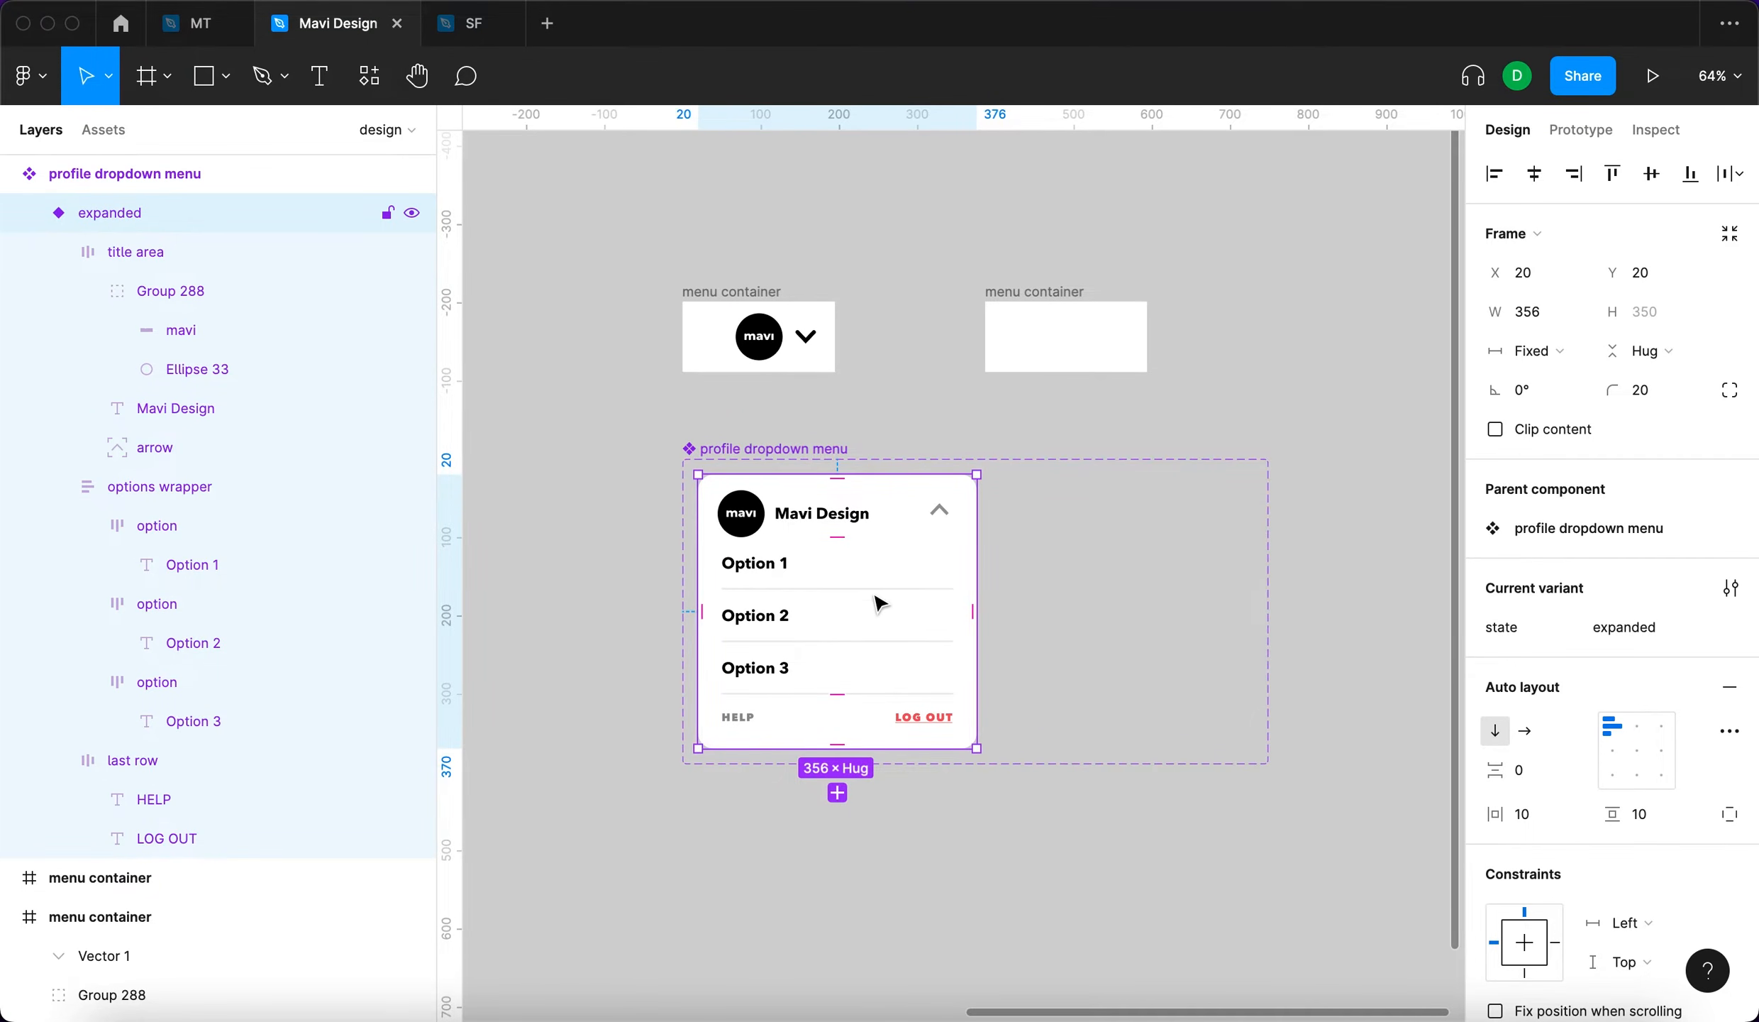
{"action": "left_click_drag", "start_coordinate": [861, 624], "coordinate": [1113, 626]}
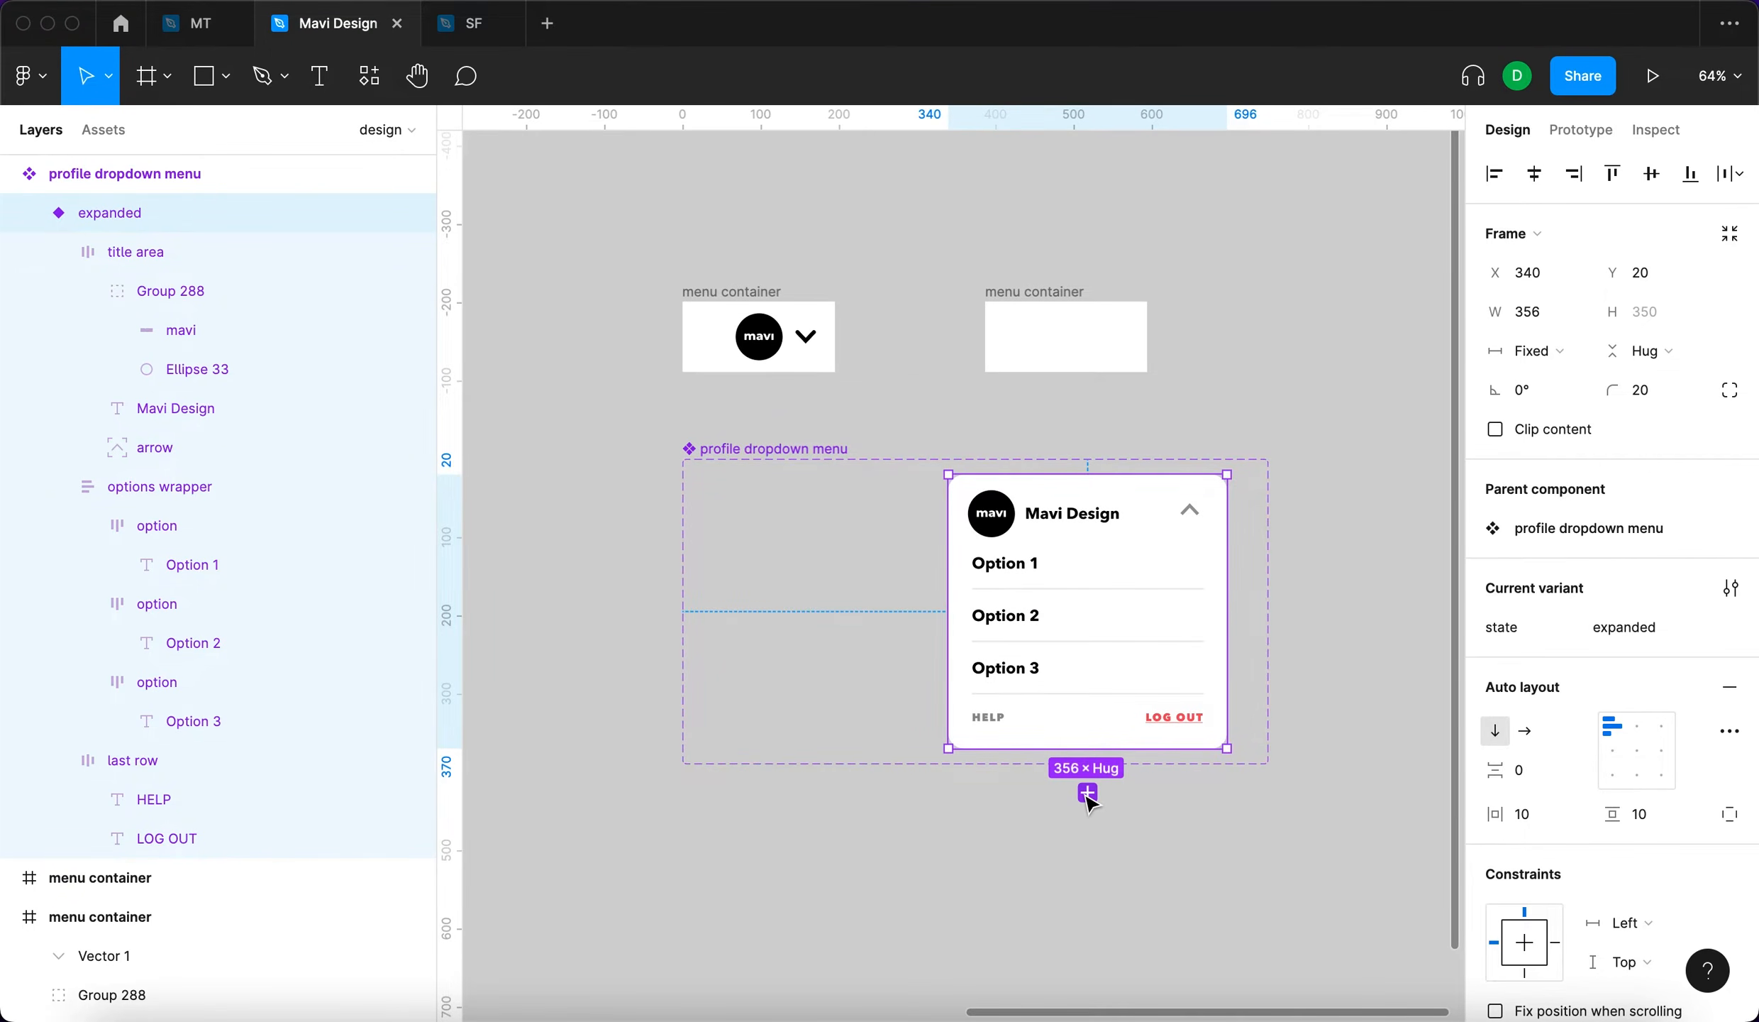
Add a second variant, place it to the left of the expanded one, and set its state to collapsed
{"action": "left_click", "coordinate": [1087, 792]}
{"action": "left_click_drag", "start_coordinate": [1145, 625], "coordinate": [894, 628]}
{"action": "left_click", "coordinate": [1653, 629]}
{"action": "type", "text": "colla"}
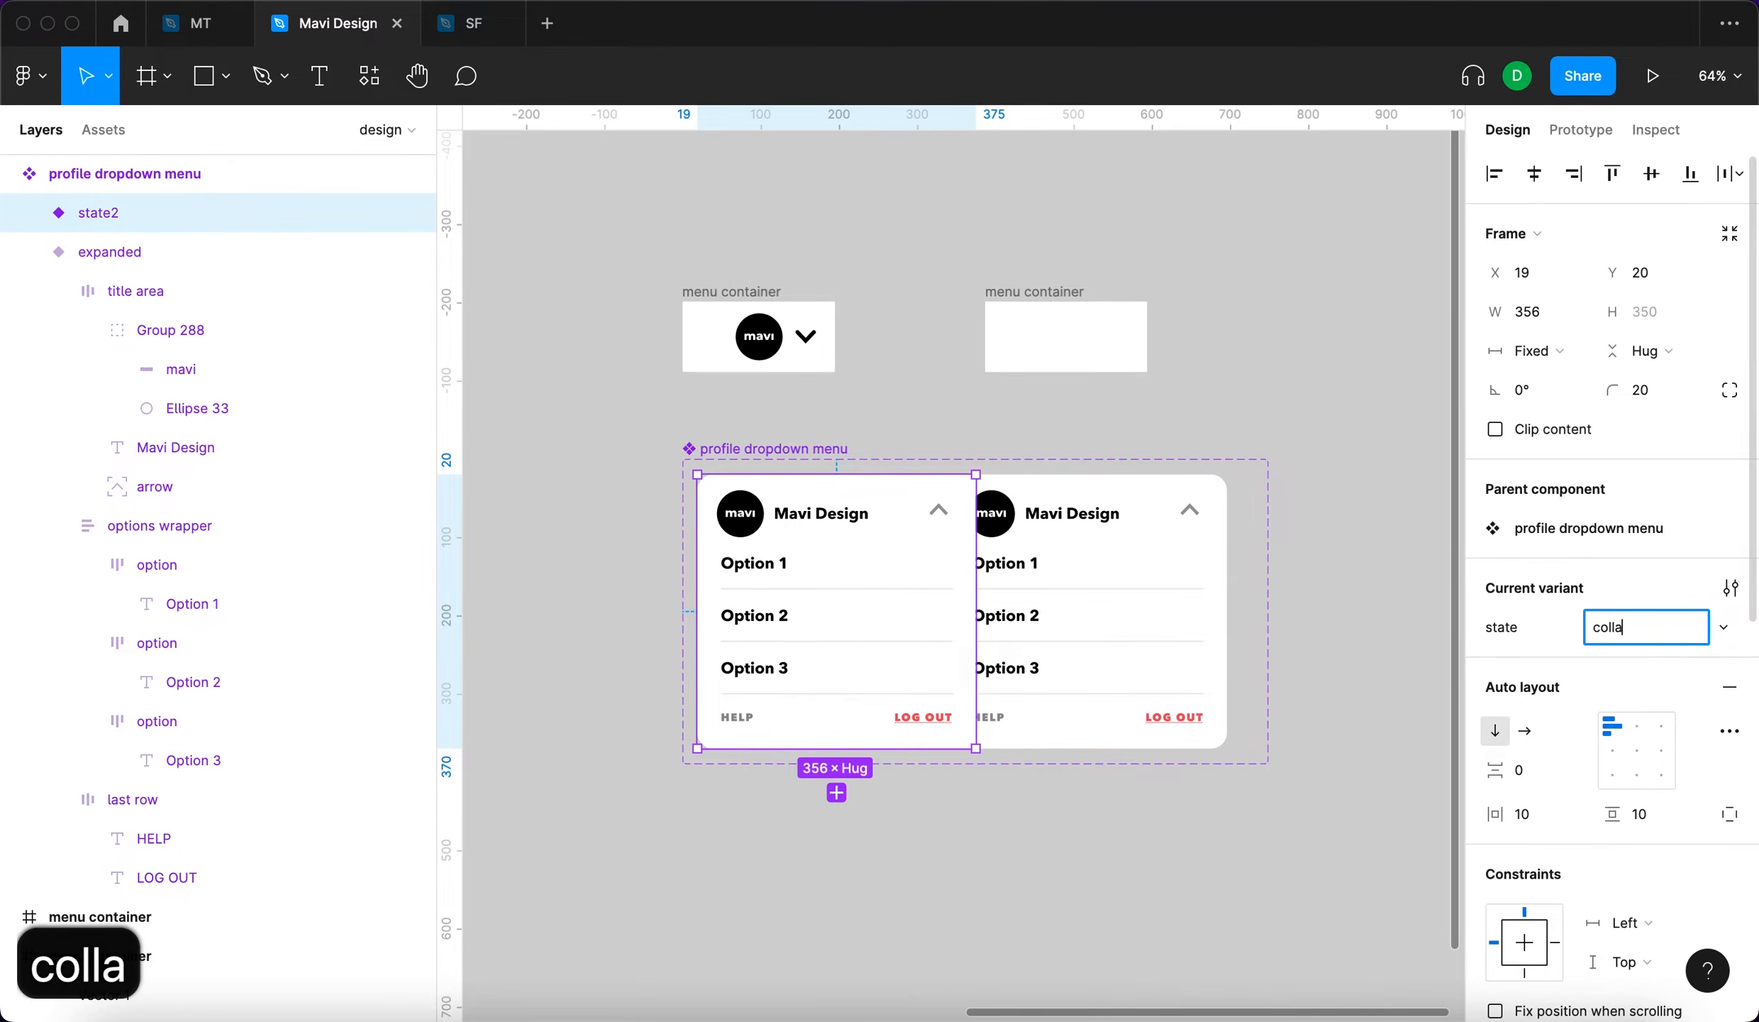
{"action": "type", "text": "psed"}
{"action": "key", "text": "Return"}
Widen the component set further and shift the expanded variant 60 px right, clear of the collapsed variant
{"action": "left_click", "coordinate": [794, 449]}
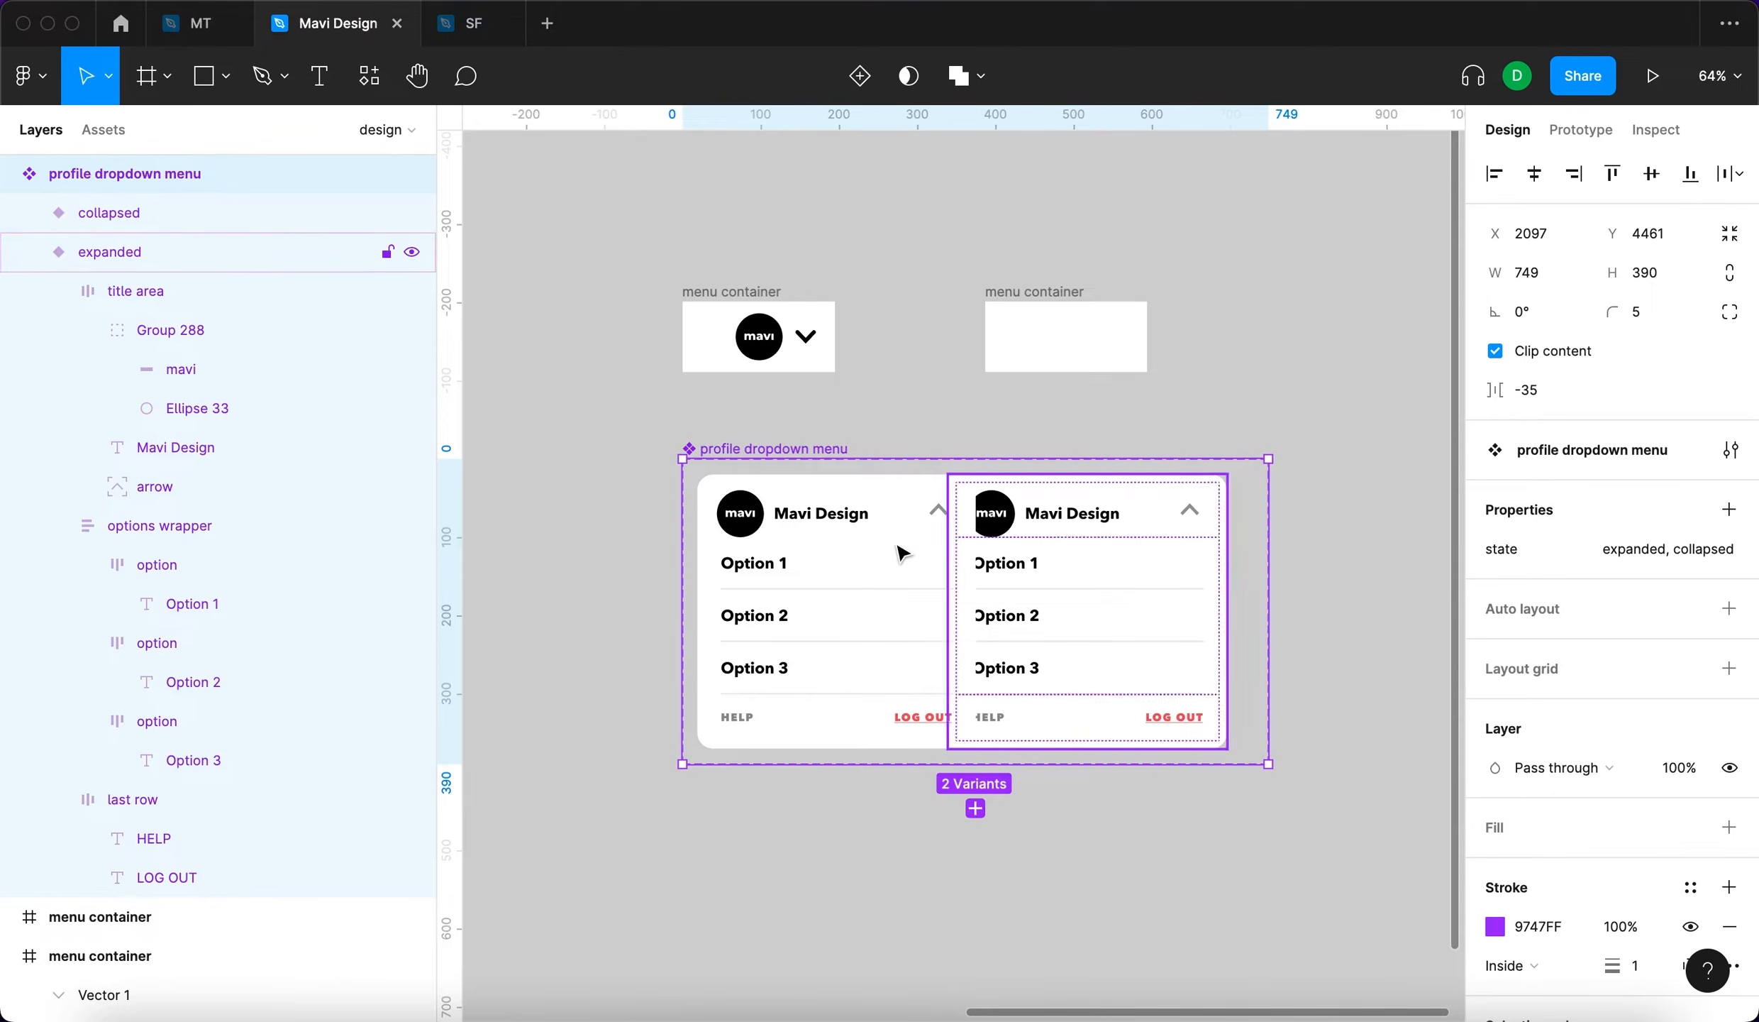
{"action": "left_click", "coordinate": [1120, 586]}
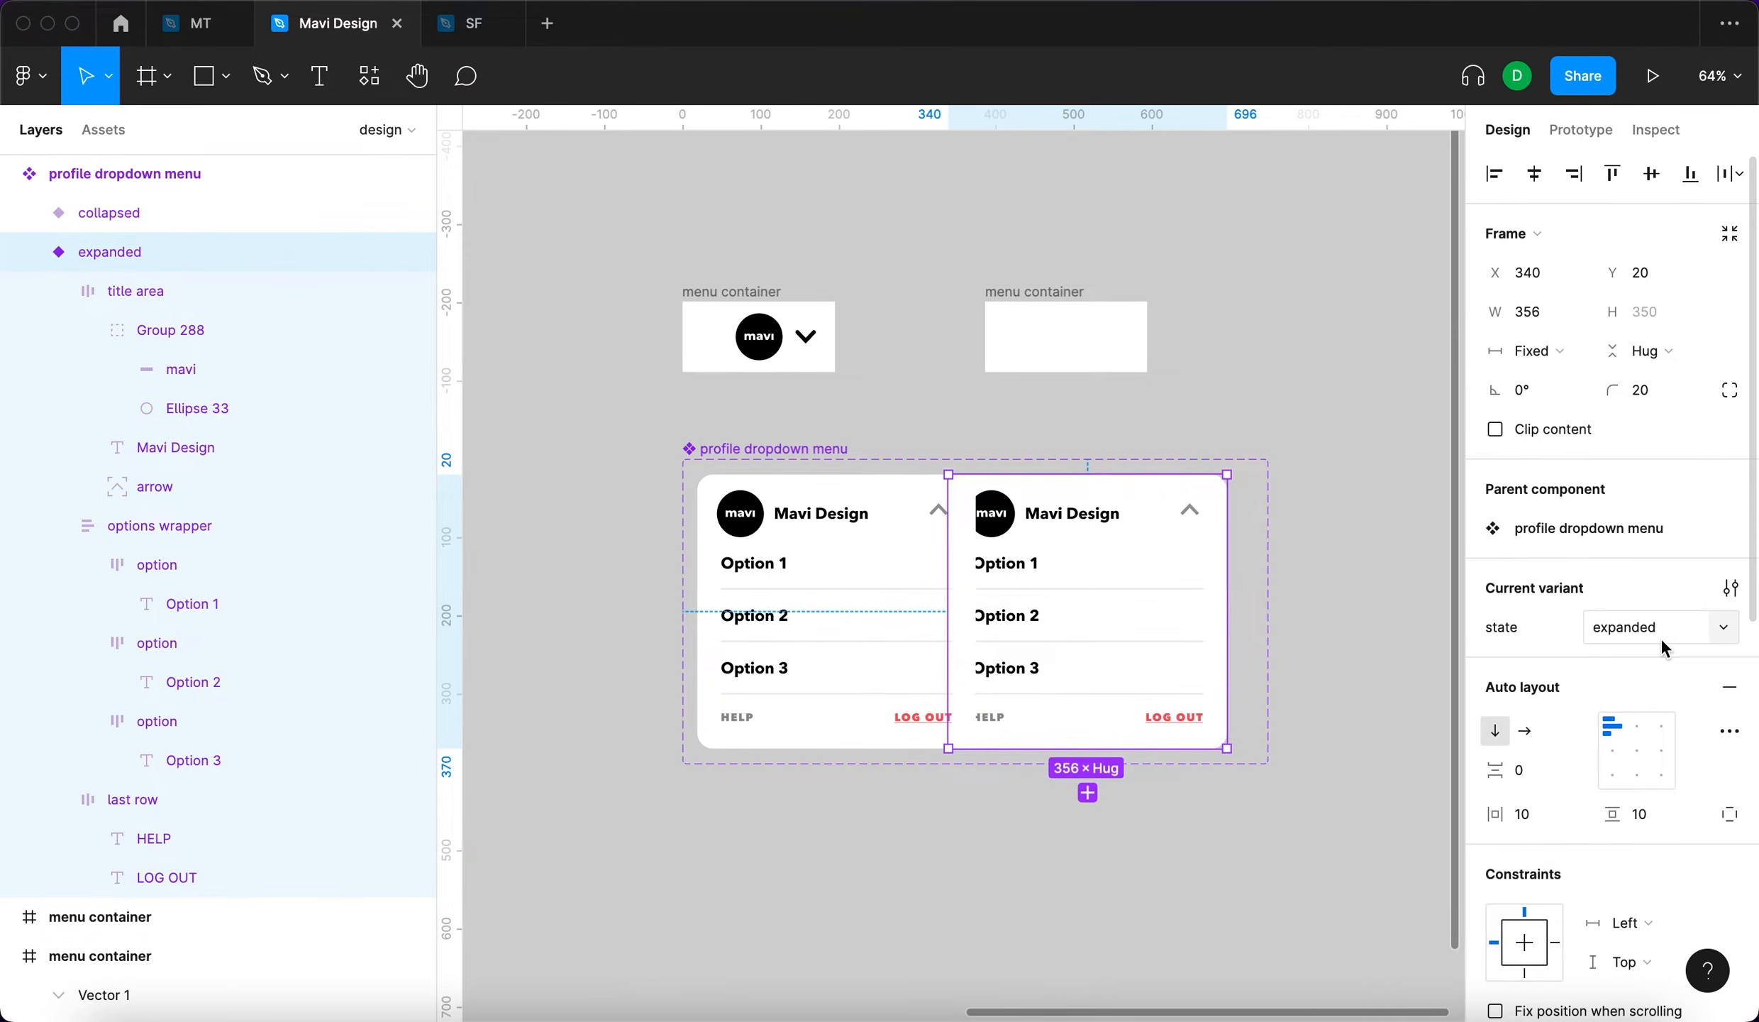
{"action": "left_click", "coordinate": [944, 621]}
{"action": "left_click", "coordinate": [1266, 522]}
{"action": "left_click_drag", "start_coordinate": [1270, 522], "coordinate": [1354, 522]}
{"action": "left_click", "coordinate": [1154, 575]}
{"action": "key", "text": "shift+Right"}
{"action": "key", "text": "shift+Right"}
{"action": "key", "text": "shift+Right"}
{"action": "key", "text": "shift+Right"}
{"action": "key", "text": "shift+Right"}
{"action": "key", "text": "shift+Right"}
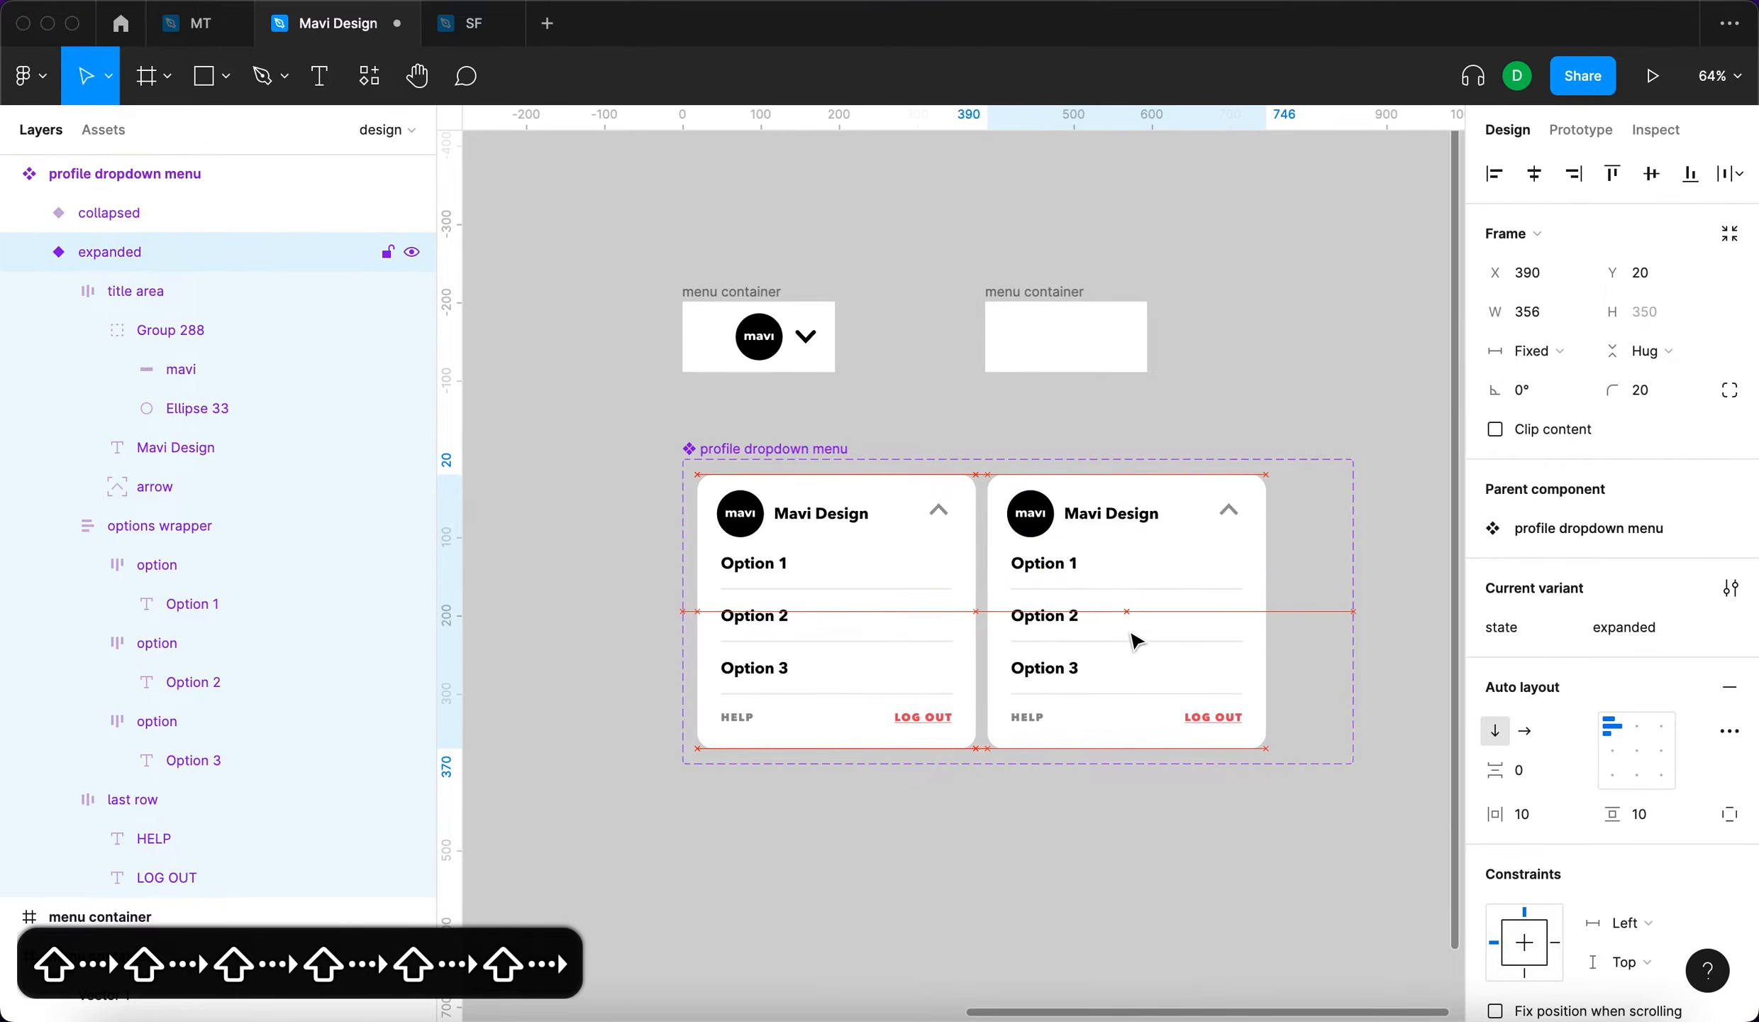
{"action": "left_click", "coordinate": [1068, 872]}
Hide the options wrapper in the collapsed variant
{"action": "left_click", "coordinate": [897, 574]}
{"action": "left_click", "coordinate": [620, 557]}
{"action": "left_click", "coordinate": [823, 519]}
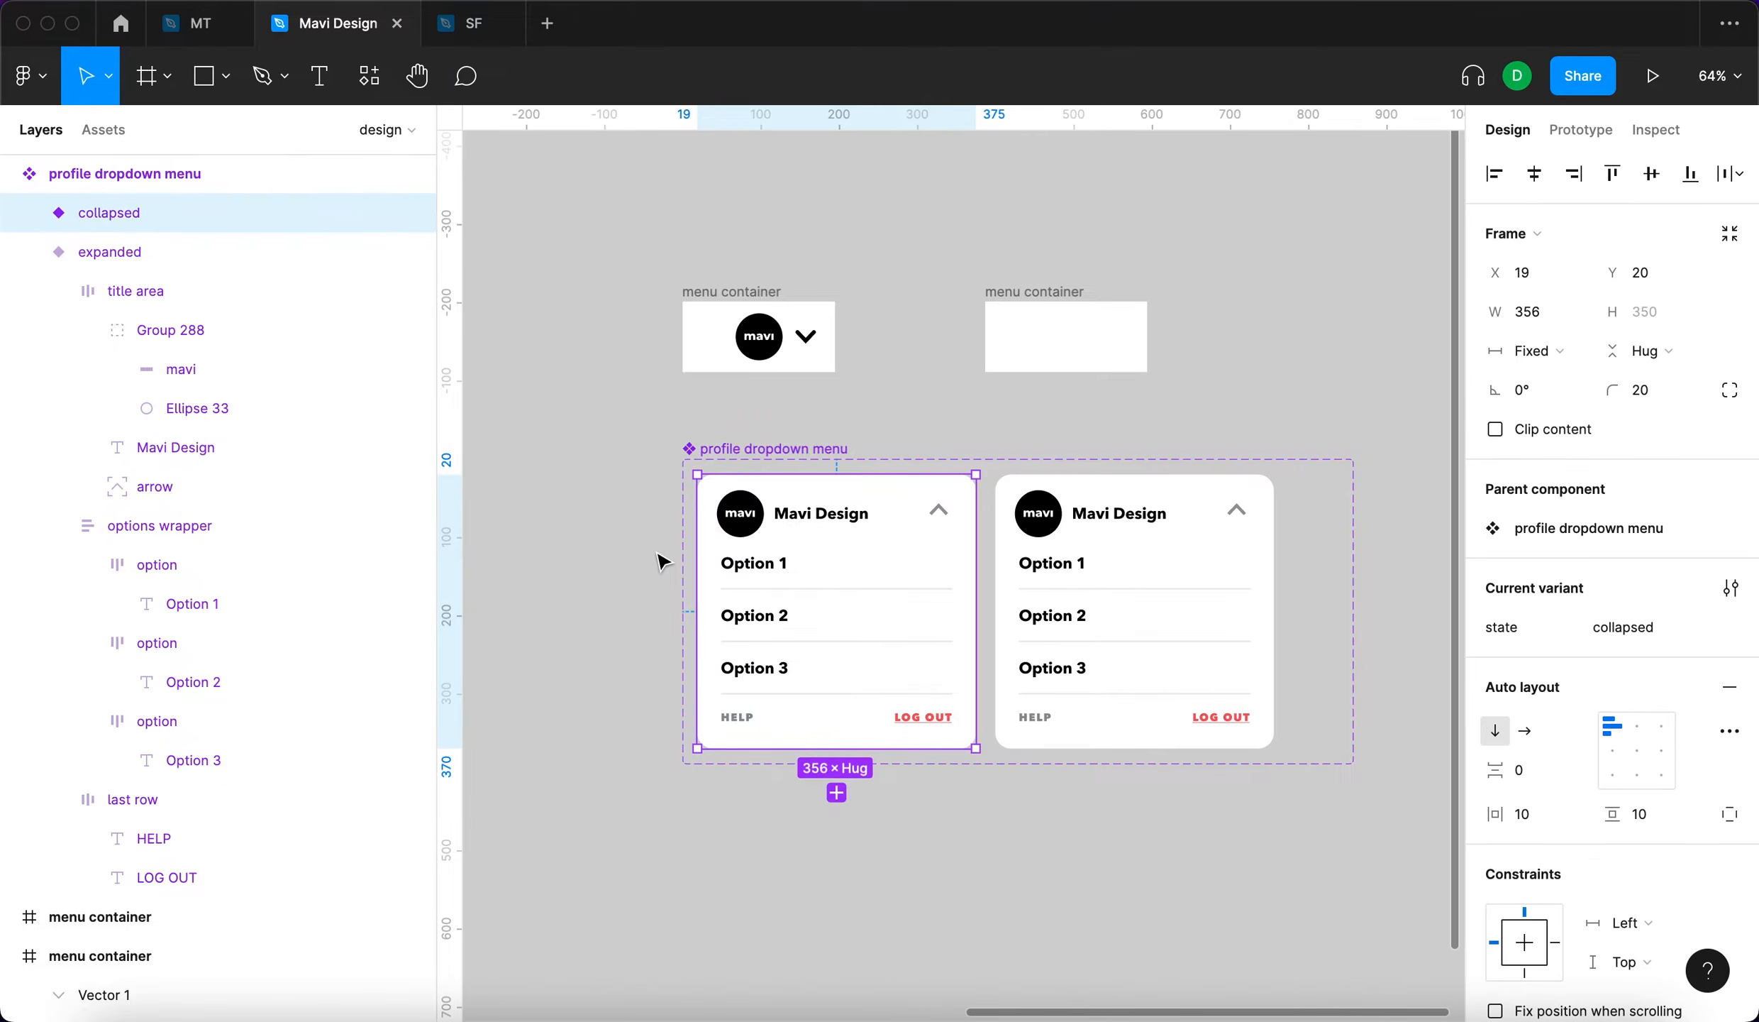
{"action": "scroll", "coordinate": [654, 560], "scroll_direction": "up", "scroll_amount": 3}
{"action": "left_click", "coordinate": [805, 598]}
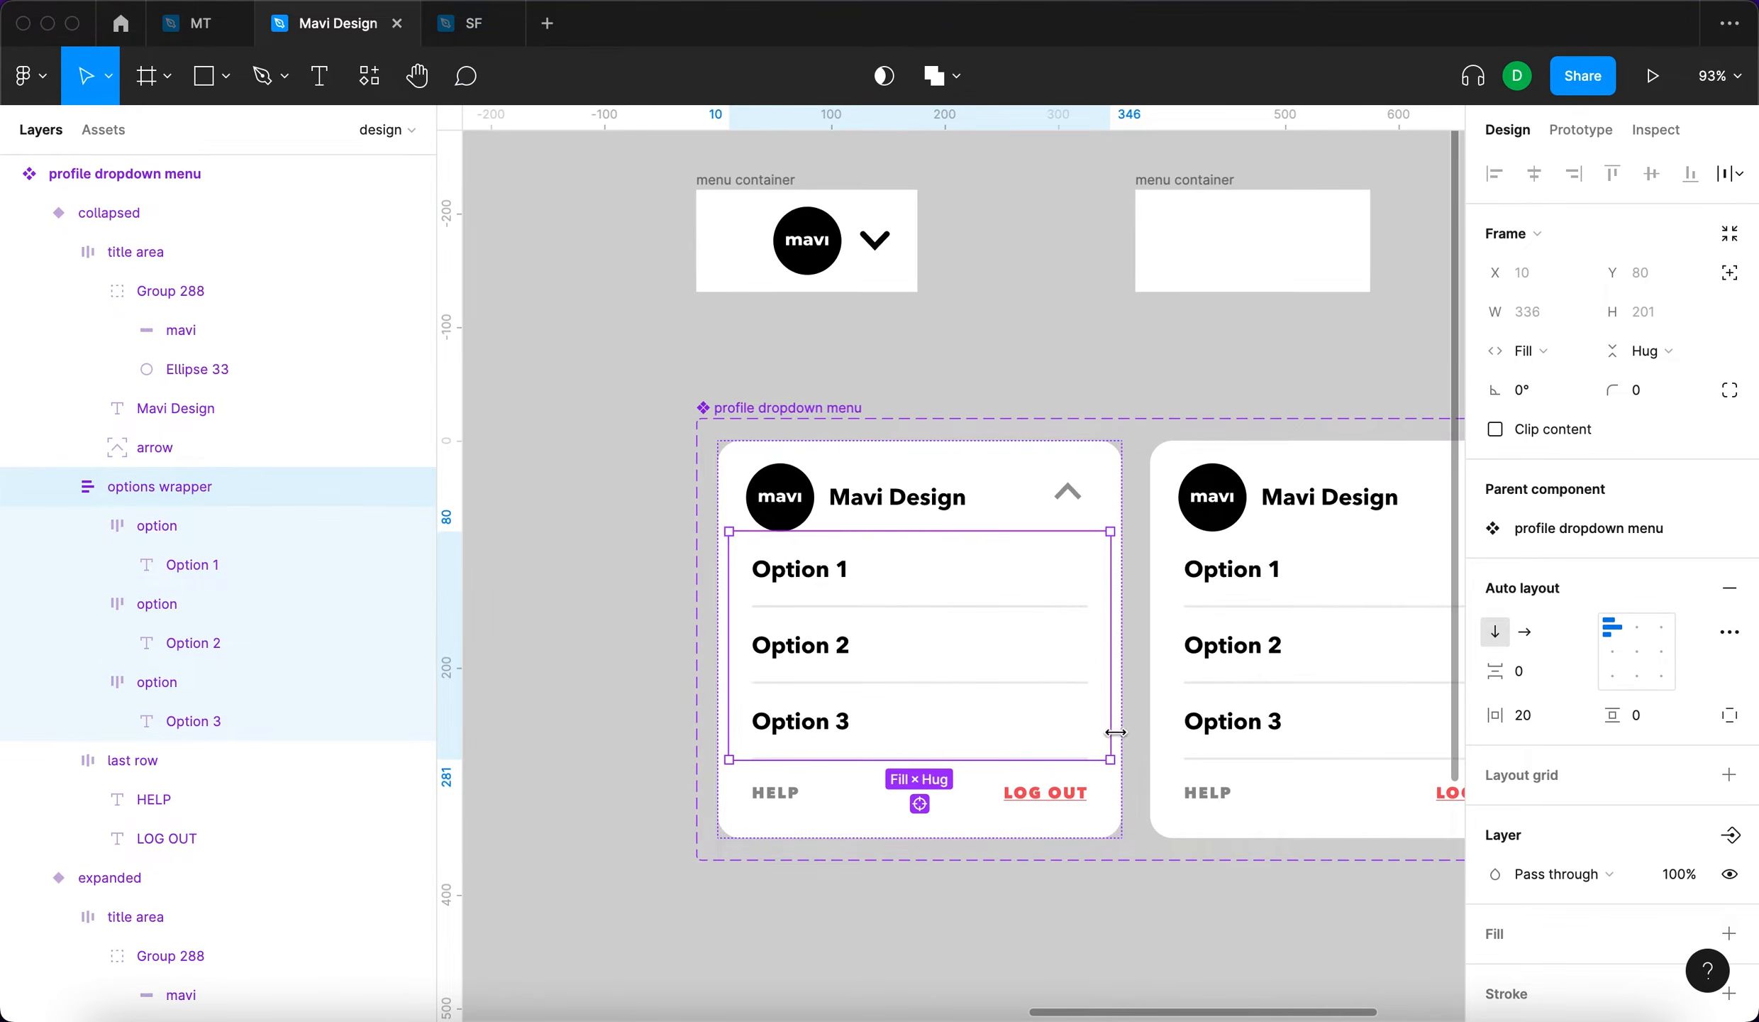
{"action": "left_click", "coordinate": [604, 649]}
{"action": "left_click", "coordinate": [812, 569]}
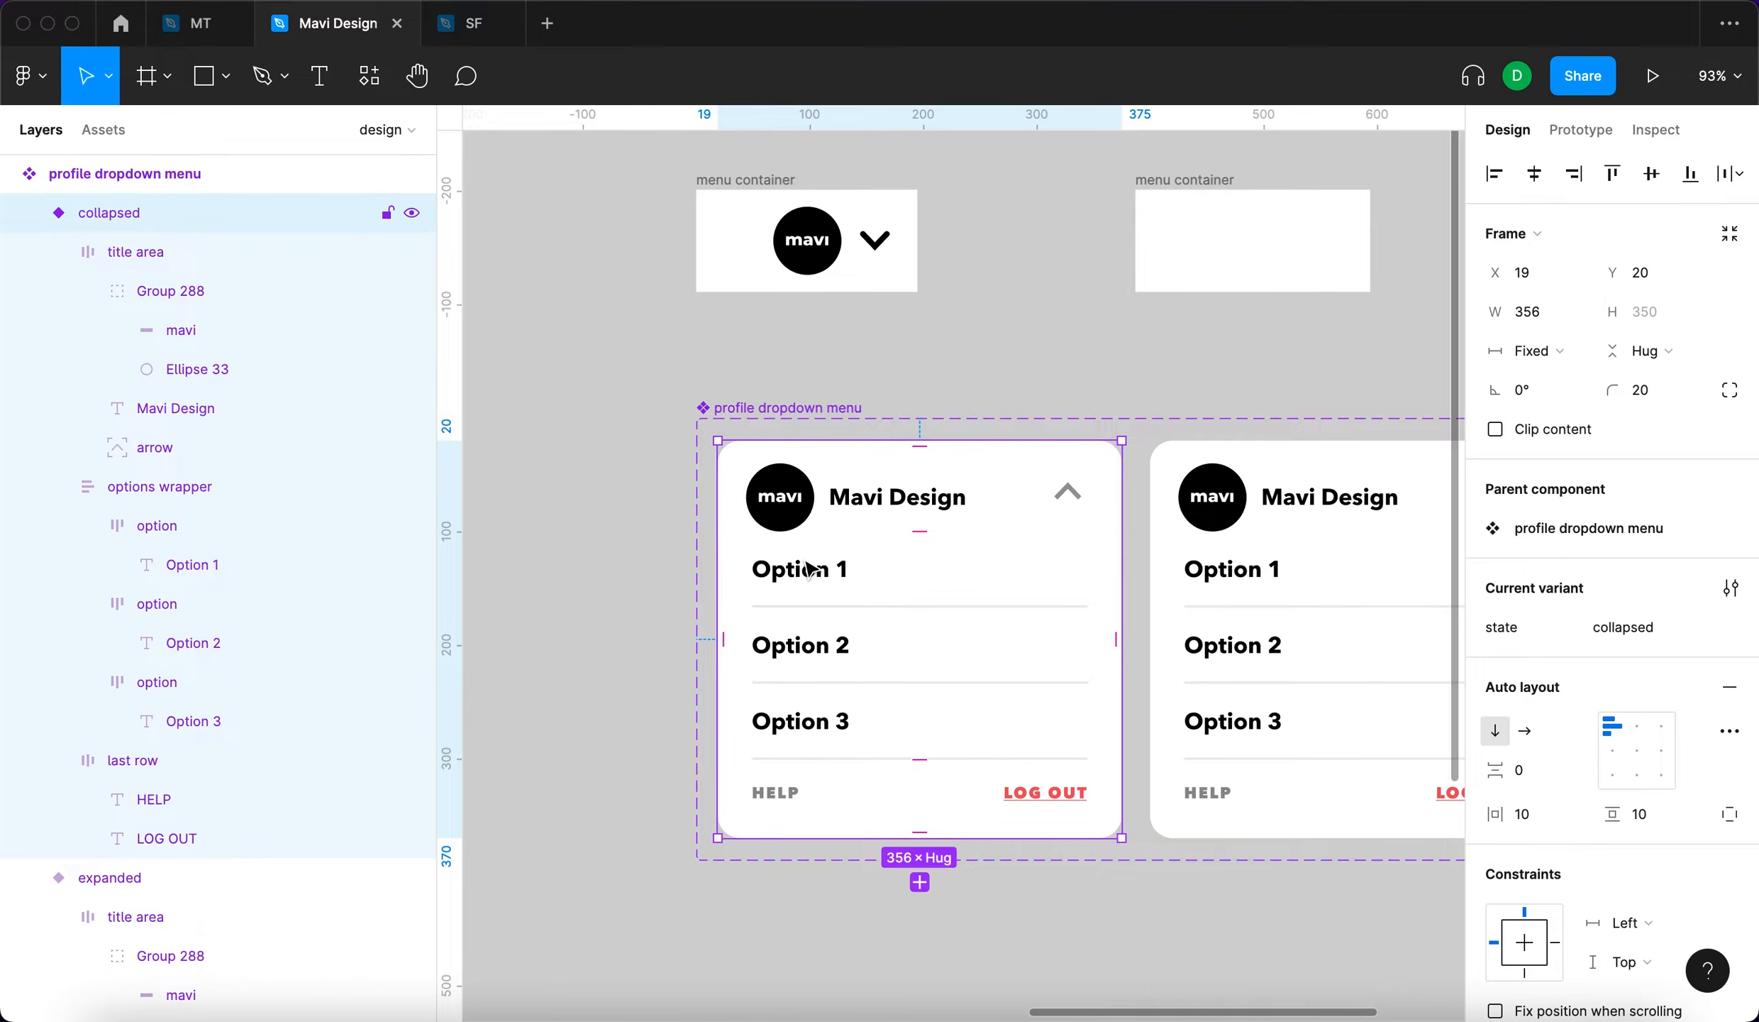
{"action": "left_click", "coordinate": [809, 567]}
{"action": "left_click", "coordinate": [1731, 874]}
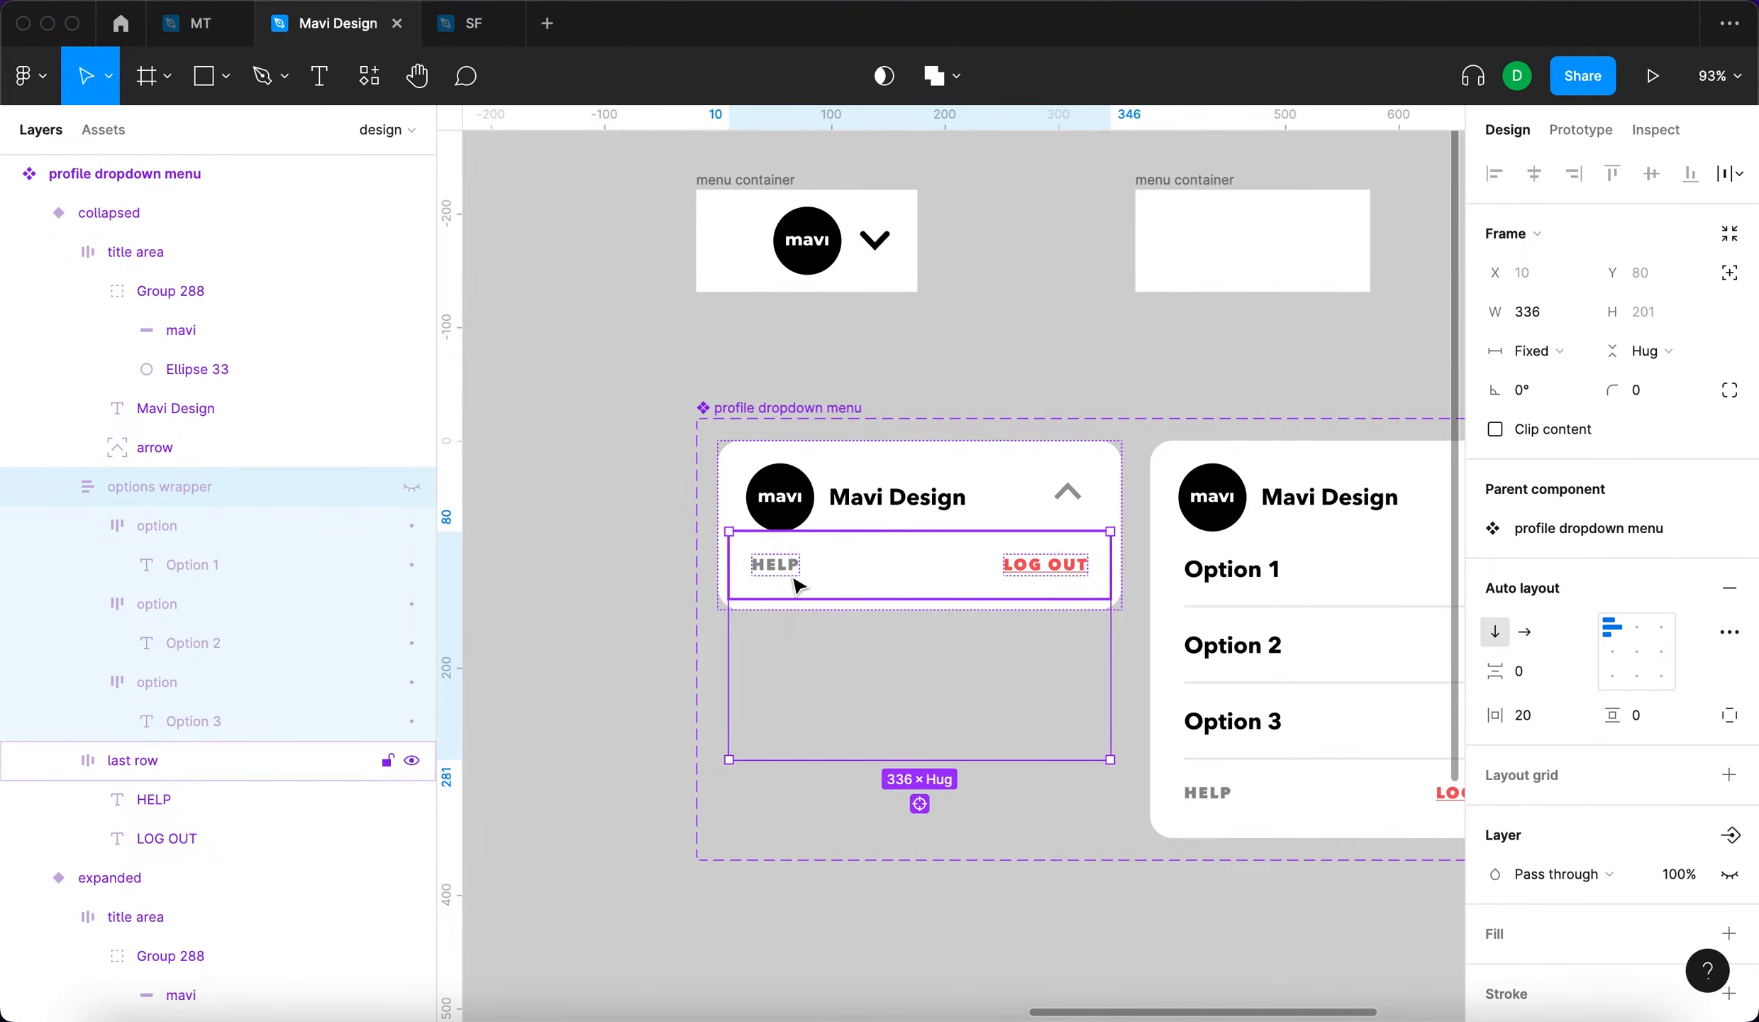
Hide the last row with HELP and LOG OUT in the collapsed variant
{"action": "left_click", "coordinate": [617, 601]}
{"action": "left_click", "coordinate": [813, 574]}
{"action": "left_click", "coordinate": [816, 578]}
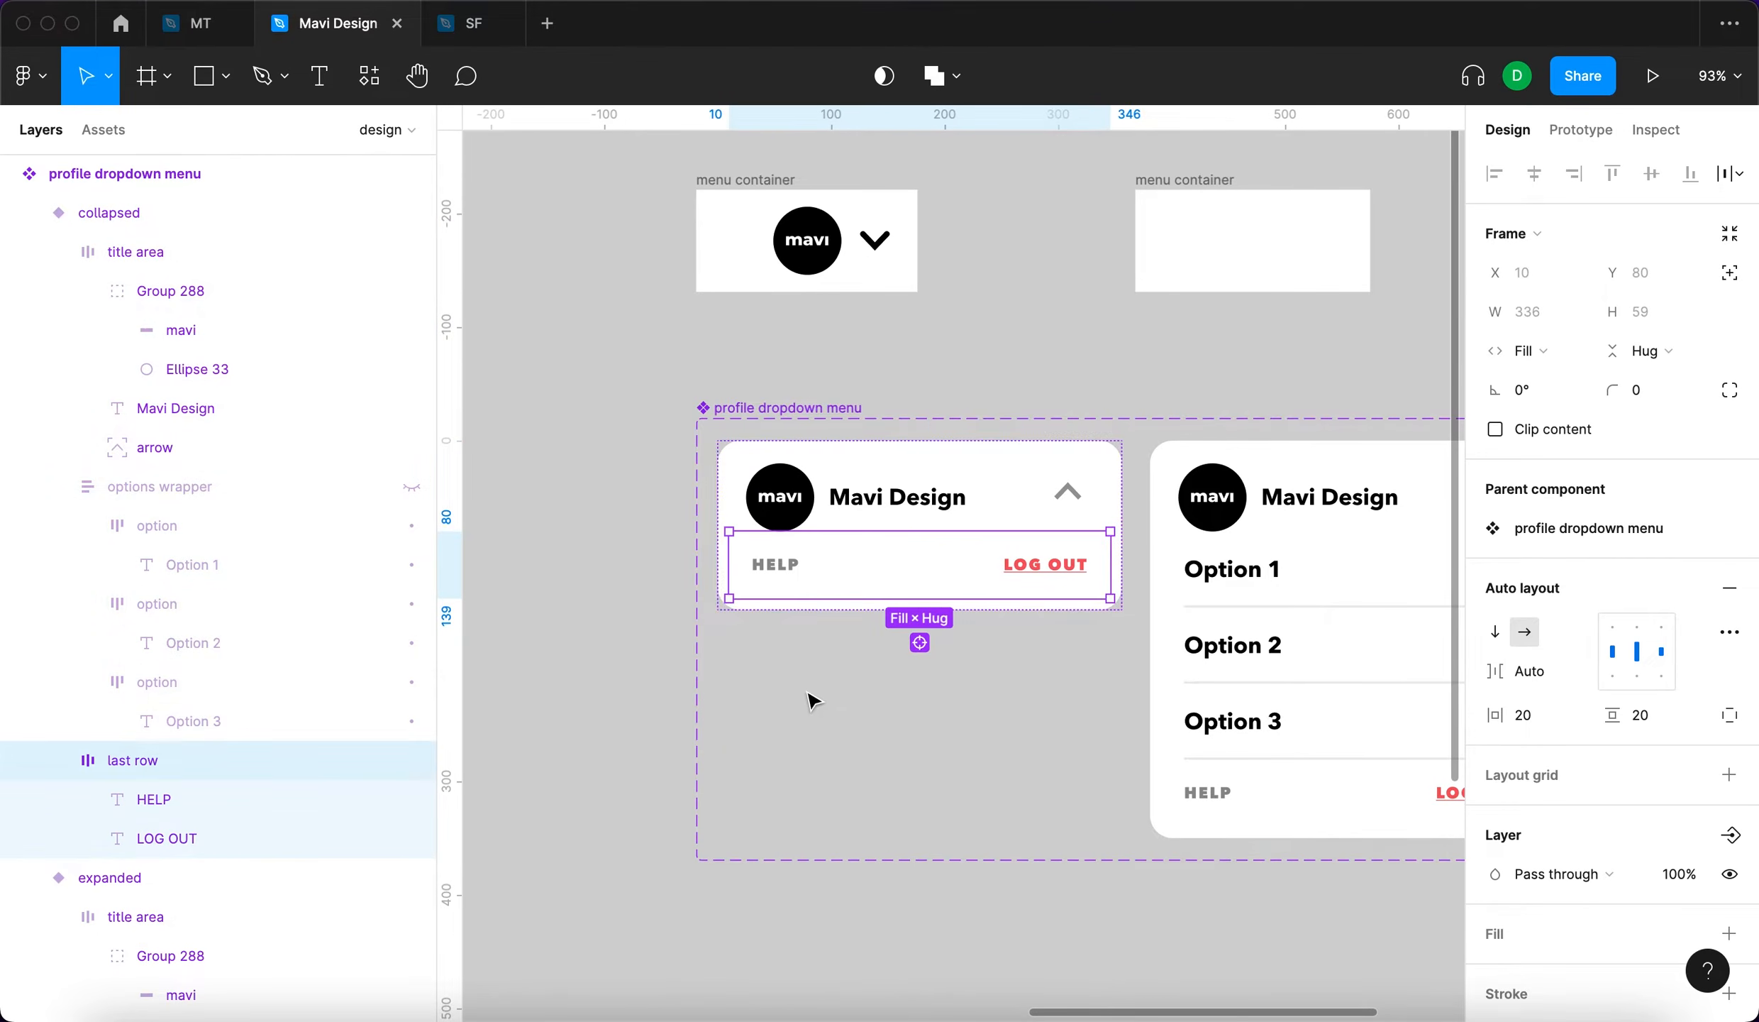
{"action": "left_click", "coordinate": [1340, 642]}
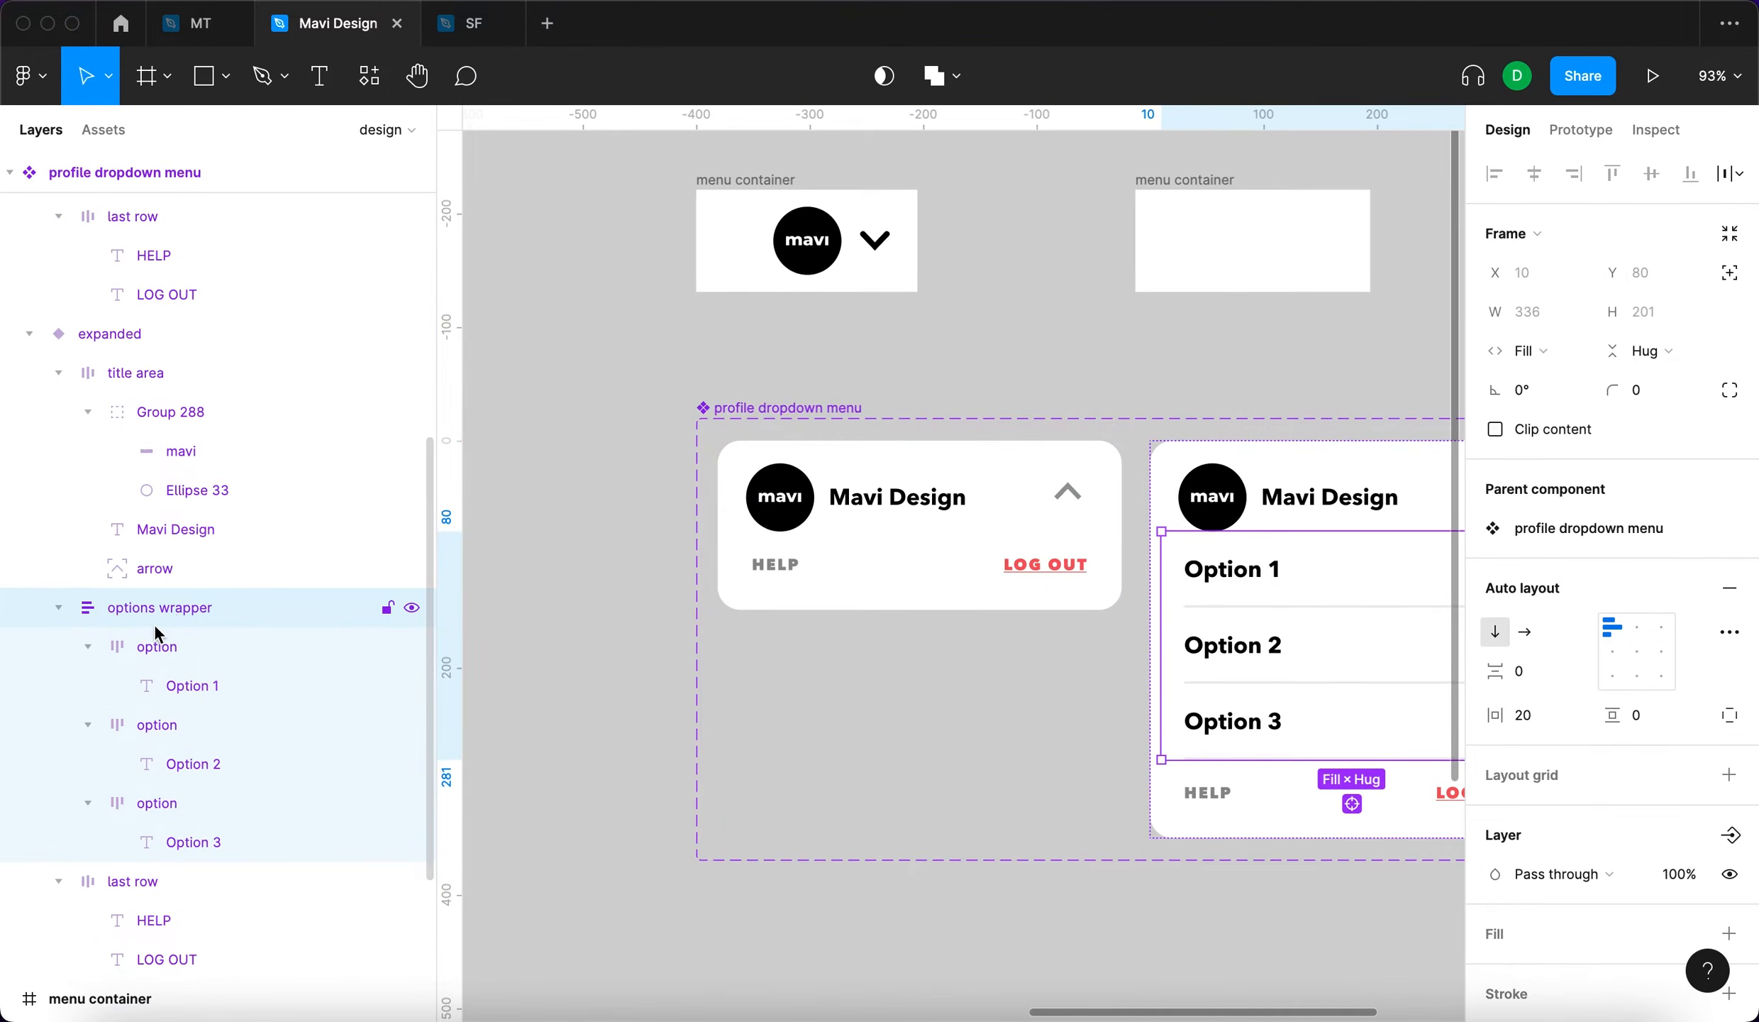
{"action": "left_click", "coordinate": [747, 552]}
{"action": "left_click", "coordinate": [749, 556]}
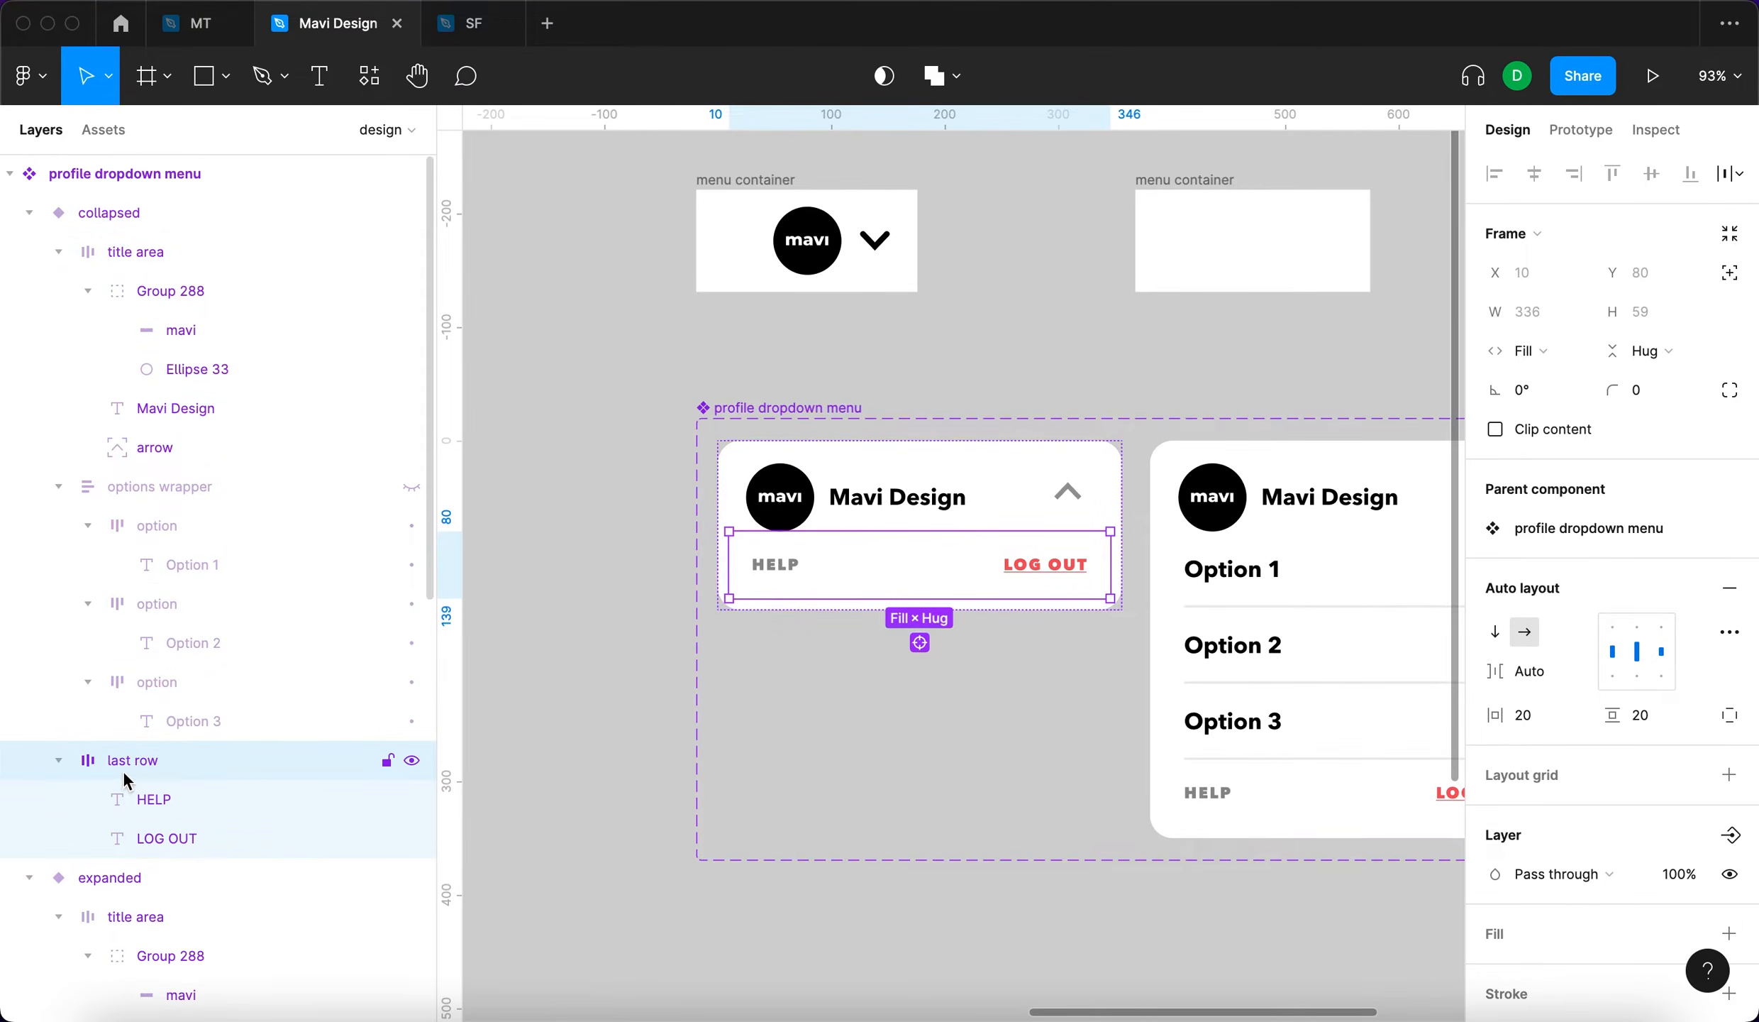
{"action": "left_click", "coordinate": [1728, 874]}
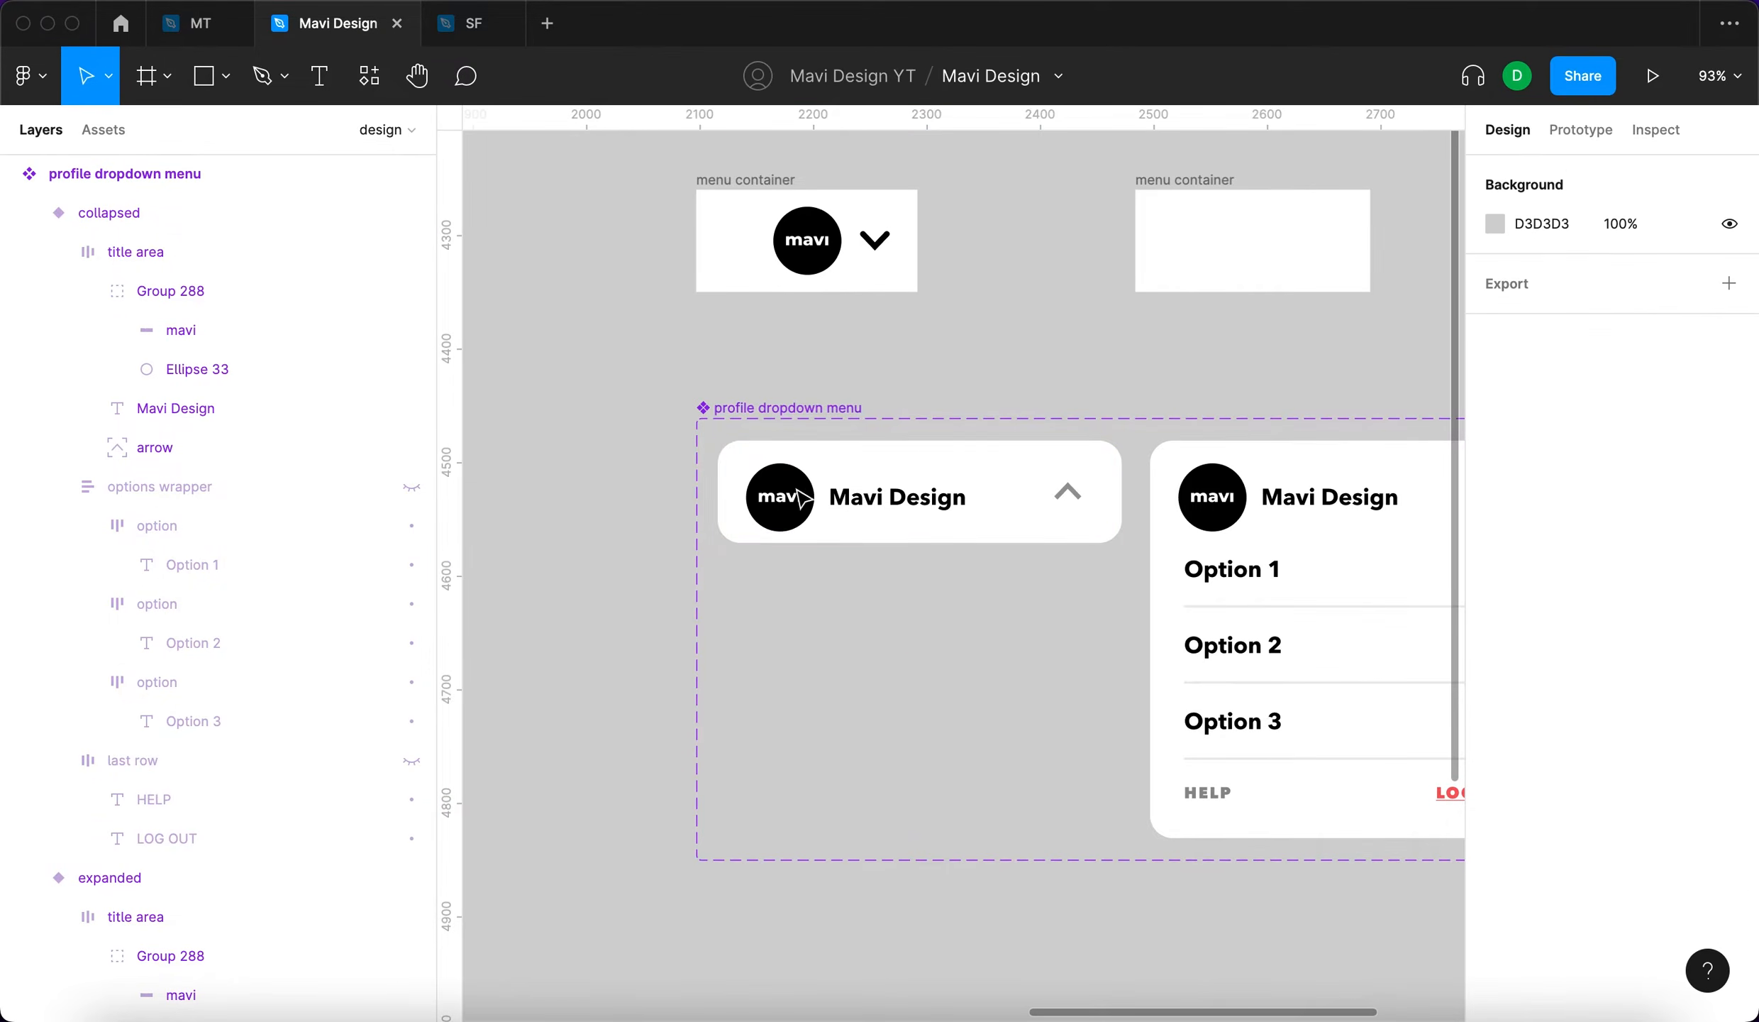
Set the bottom padding of the collapsed variant's title area to 10
{"action": "double_click", "coordinate": [1013, 505]}
{"action": "left_click", "coordinate": [1080, 659]}
{"action": "left_click_drag", "start_coordinate": [1206, 498], "coordinate": [1132, 469]}
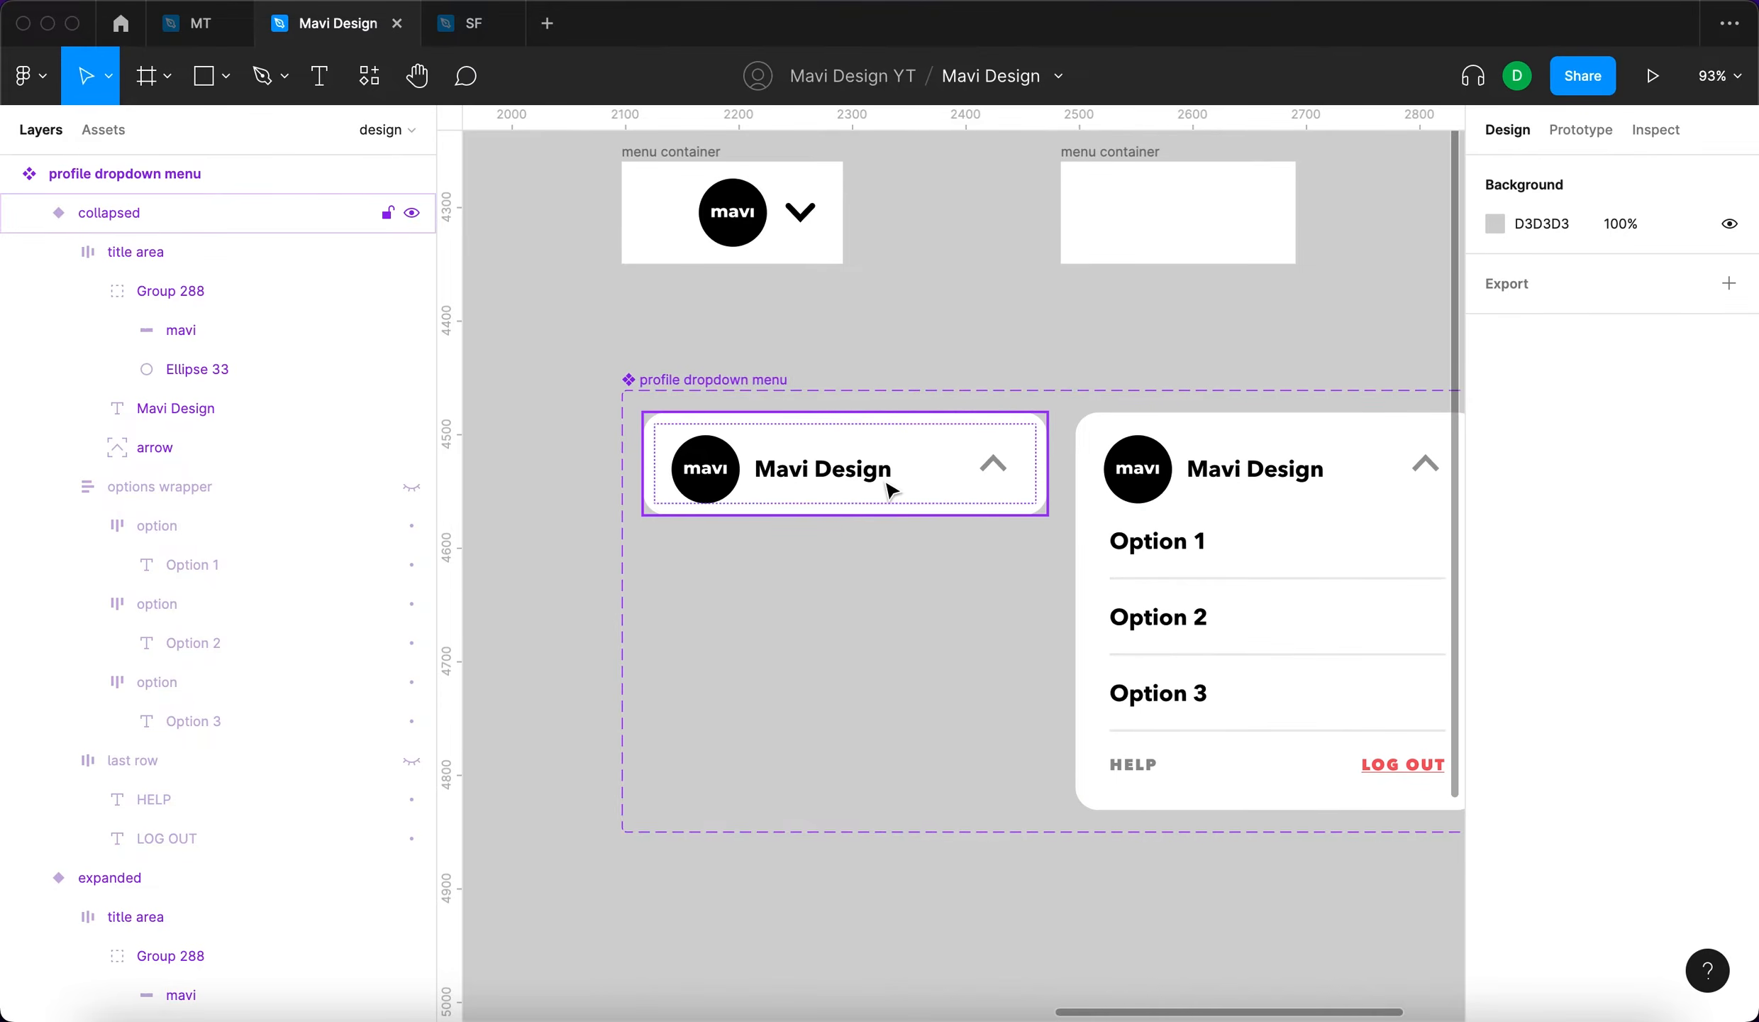
{"action": "double_click", "coordinate": [876, 493]}
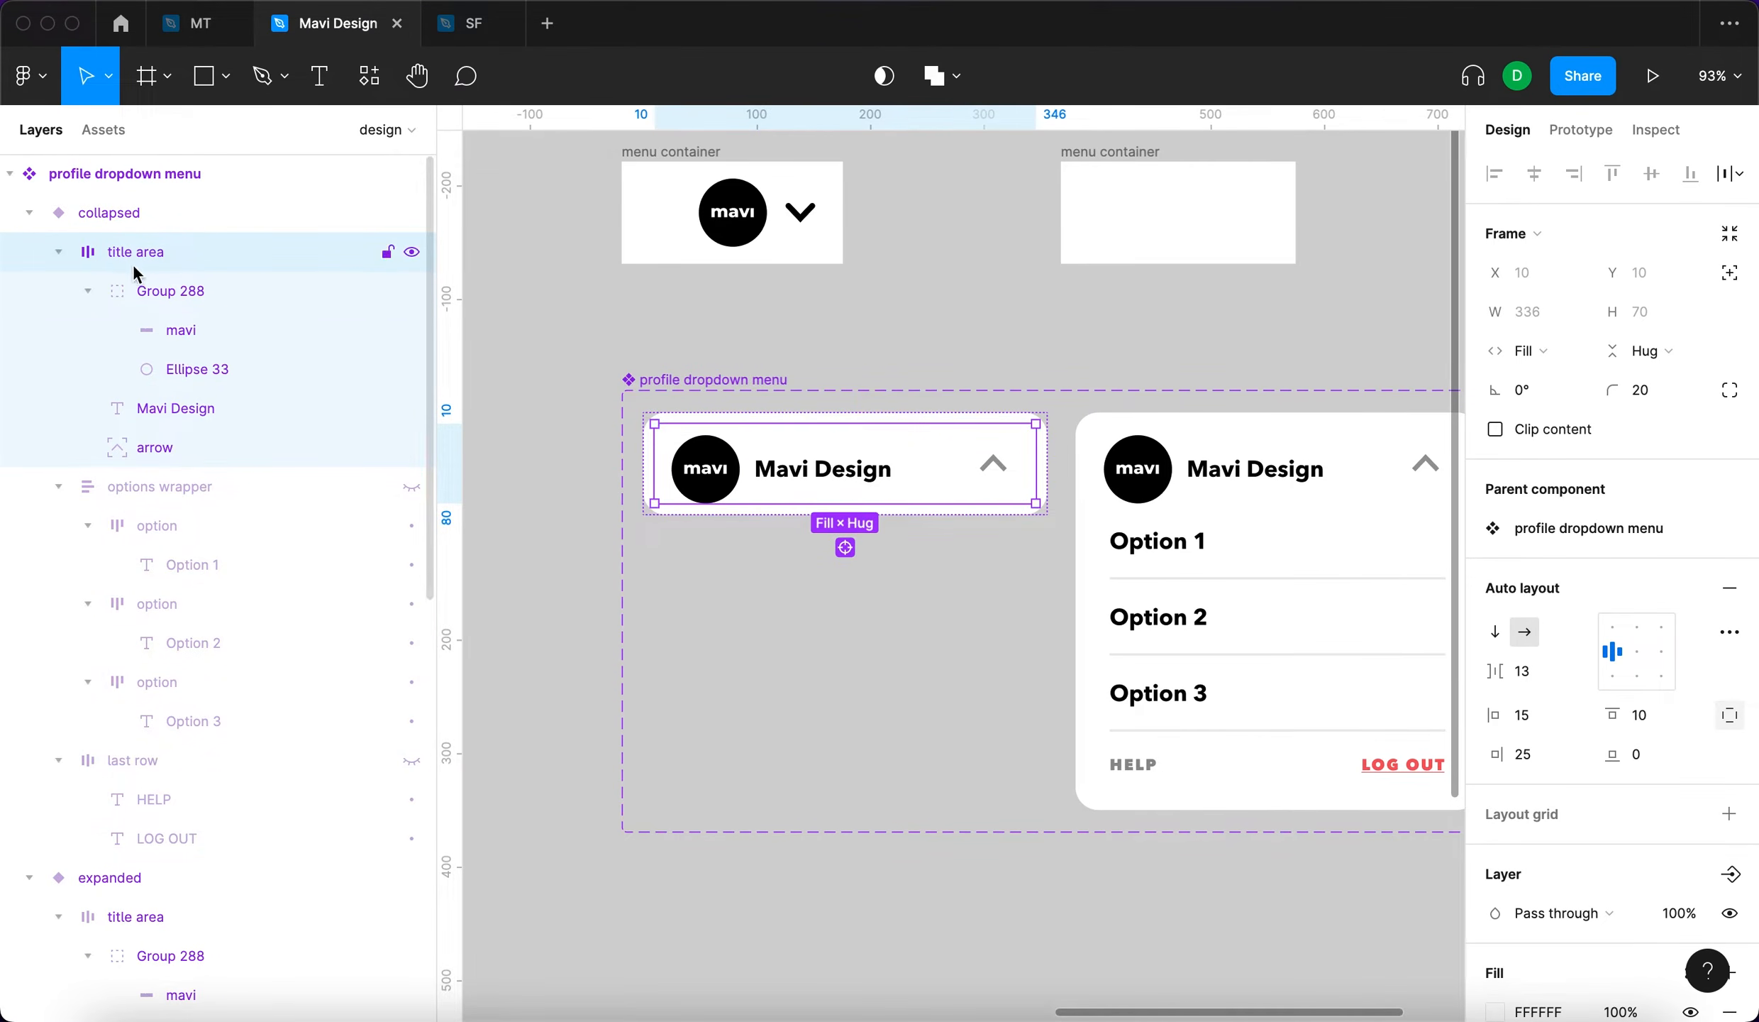
{"action": "left_click", "coordinate": [761, 613]}
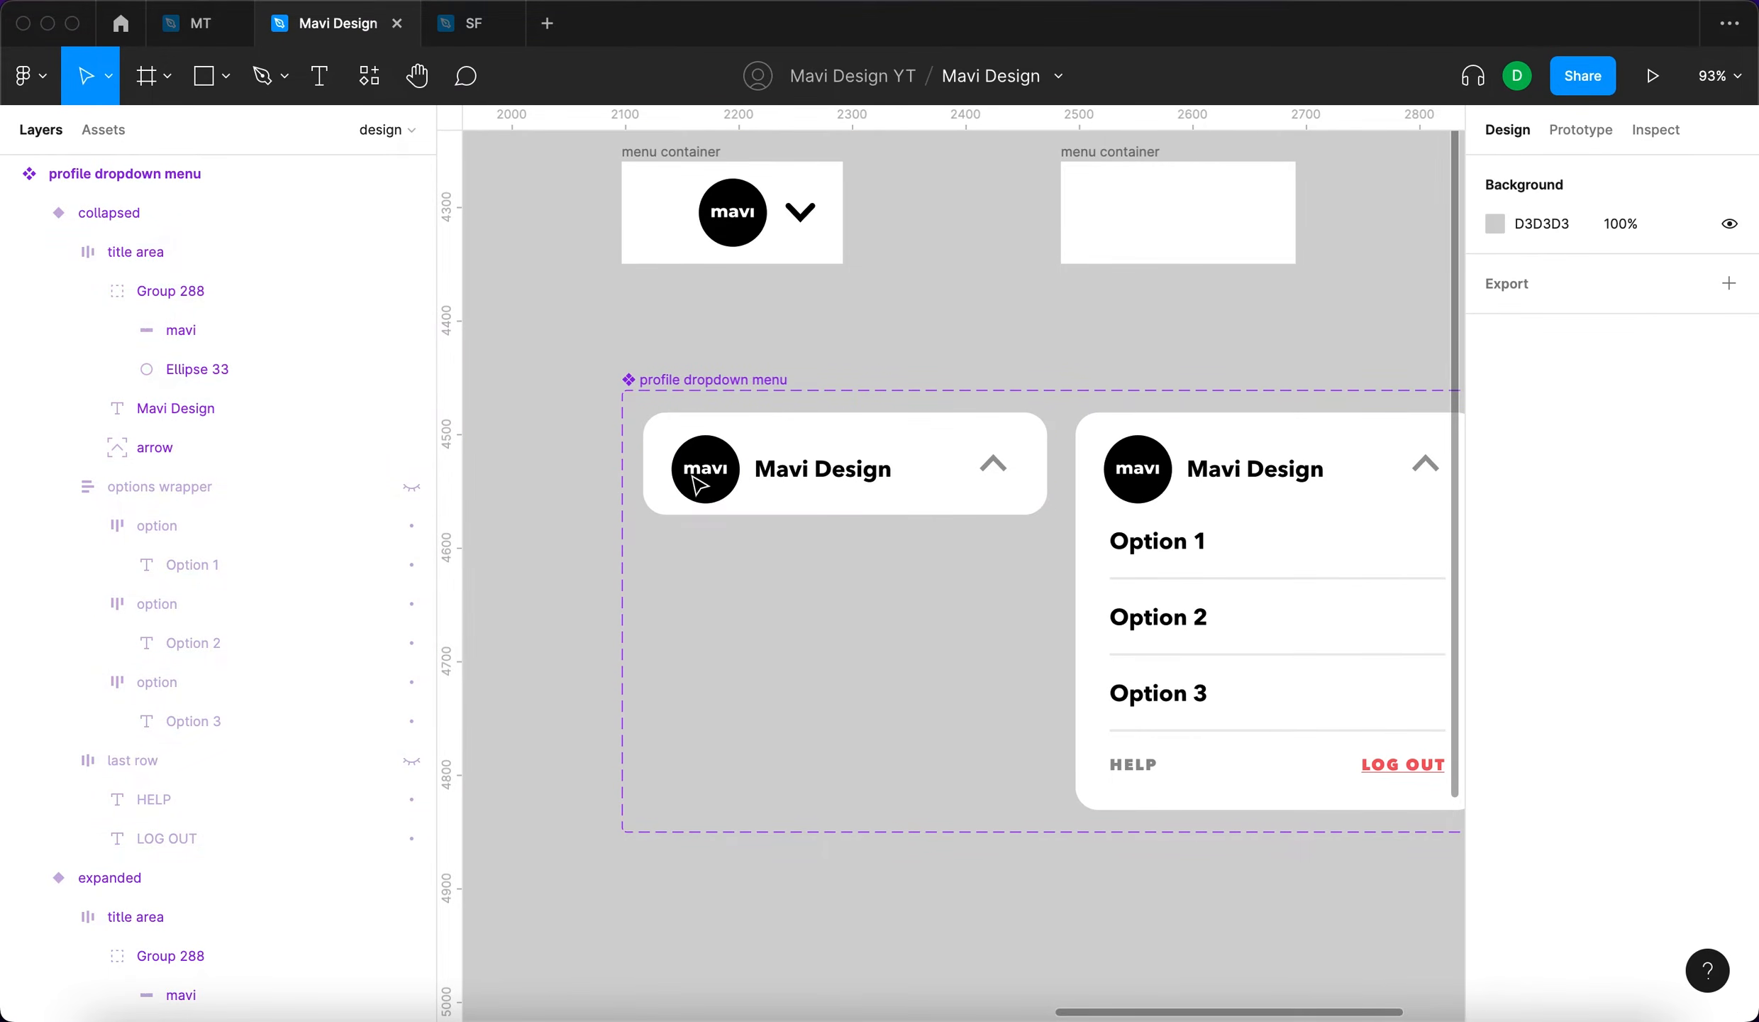
{"action": "double_click", "coordinate": [759, 493]}
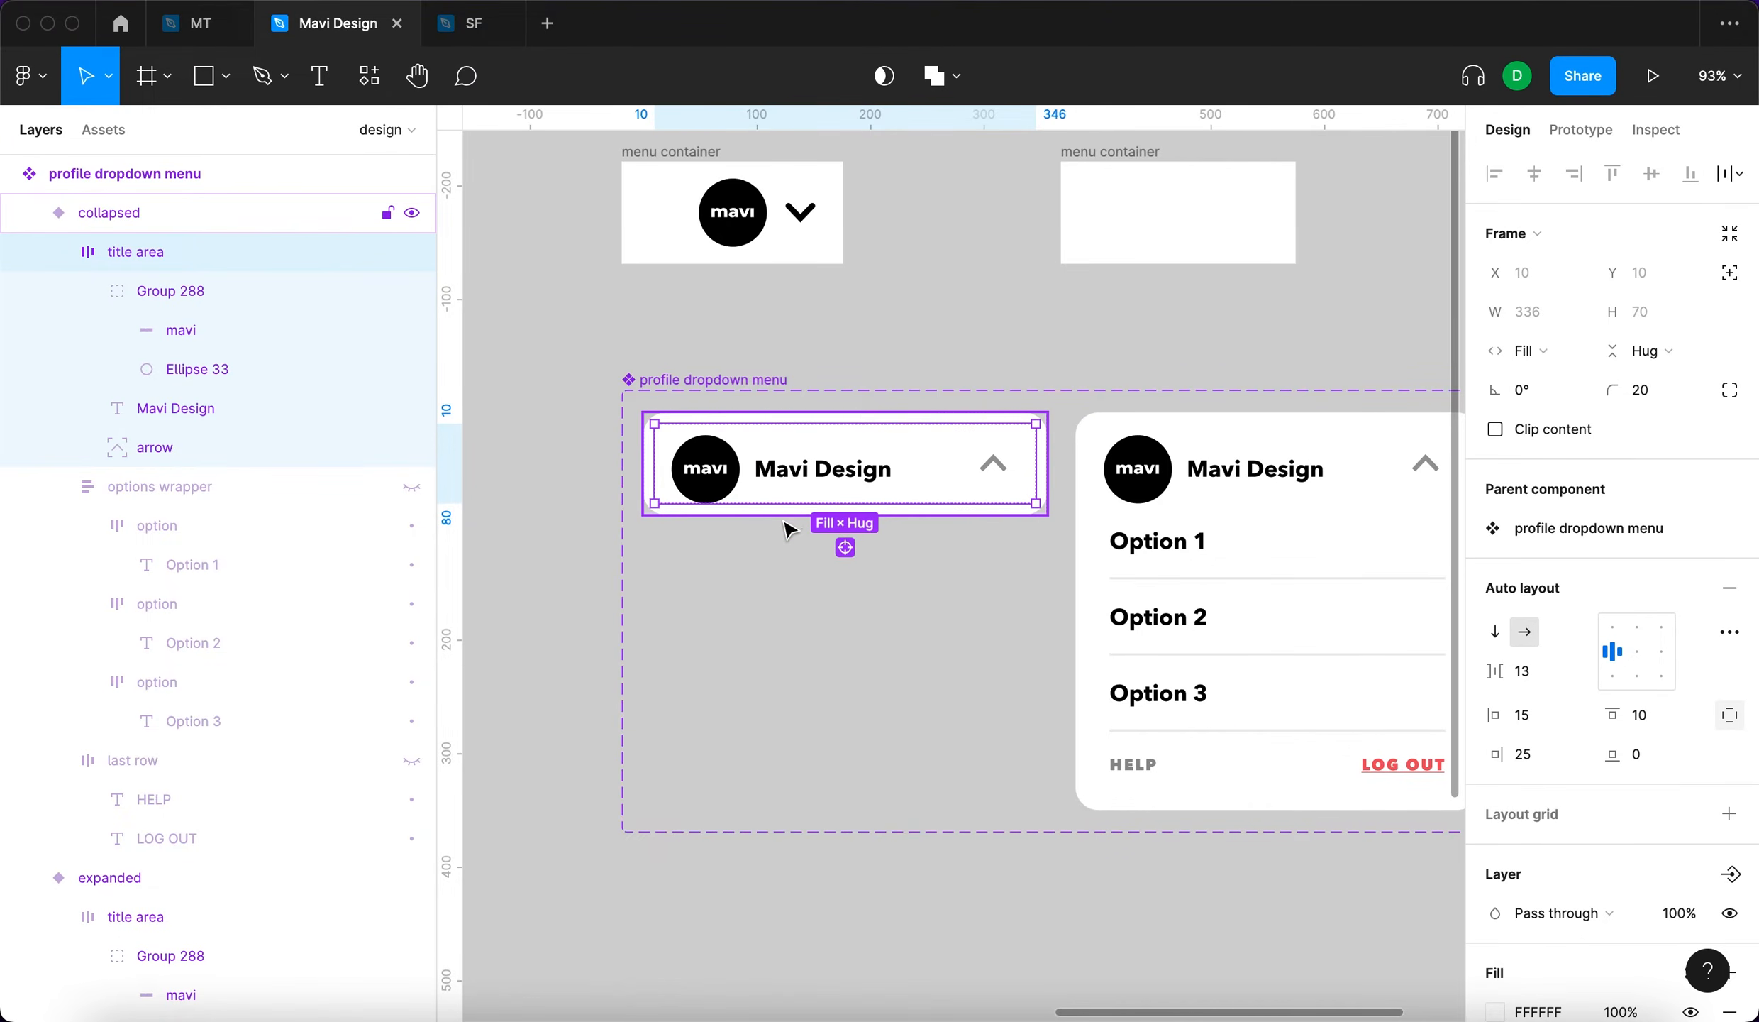
{"action": "left_click", "coordinate": [1653, 758]}
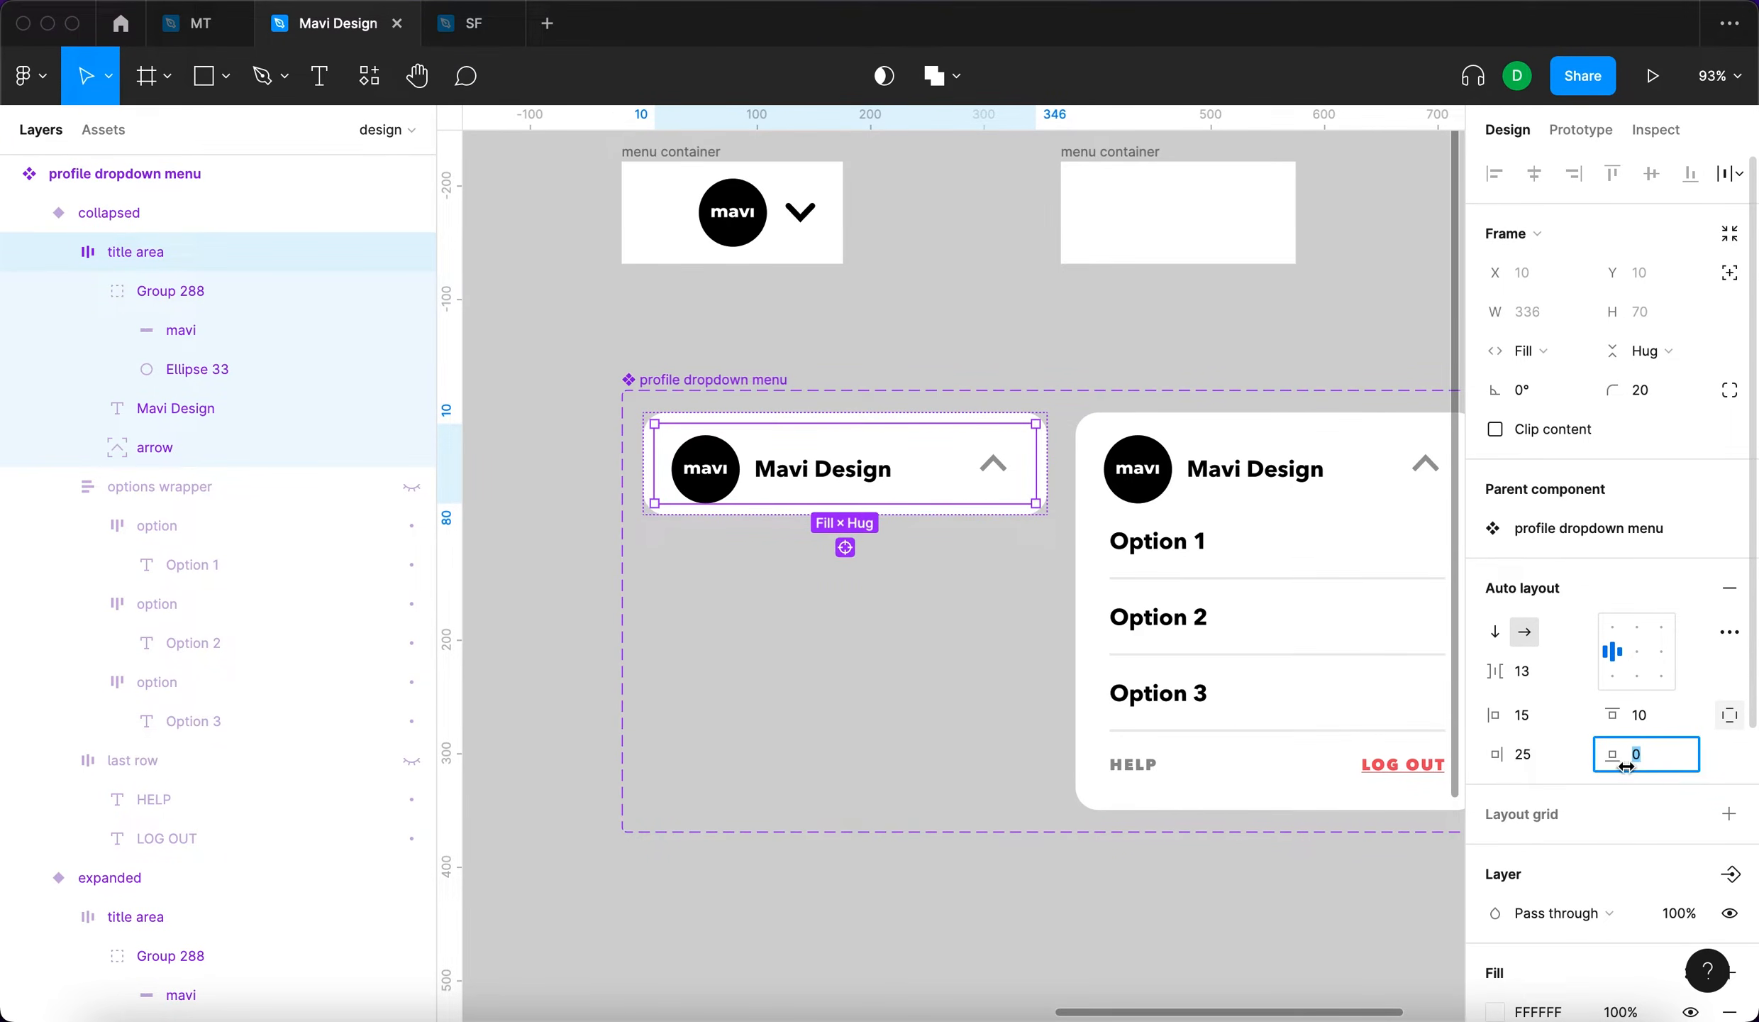
{"action": "key", "text": "shift+Up"}
{"action": "key", "text": "Return"}
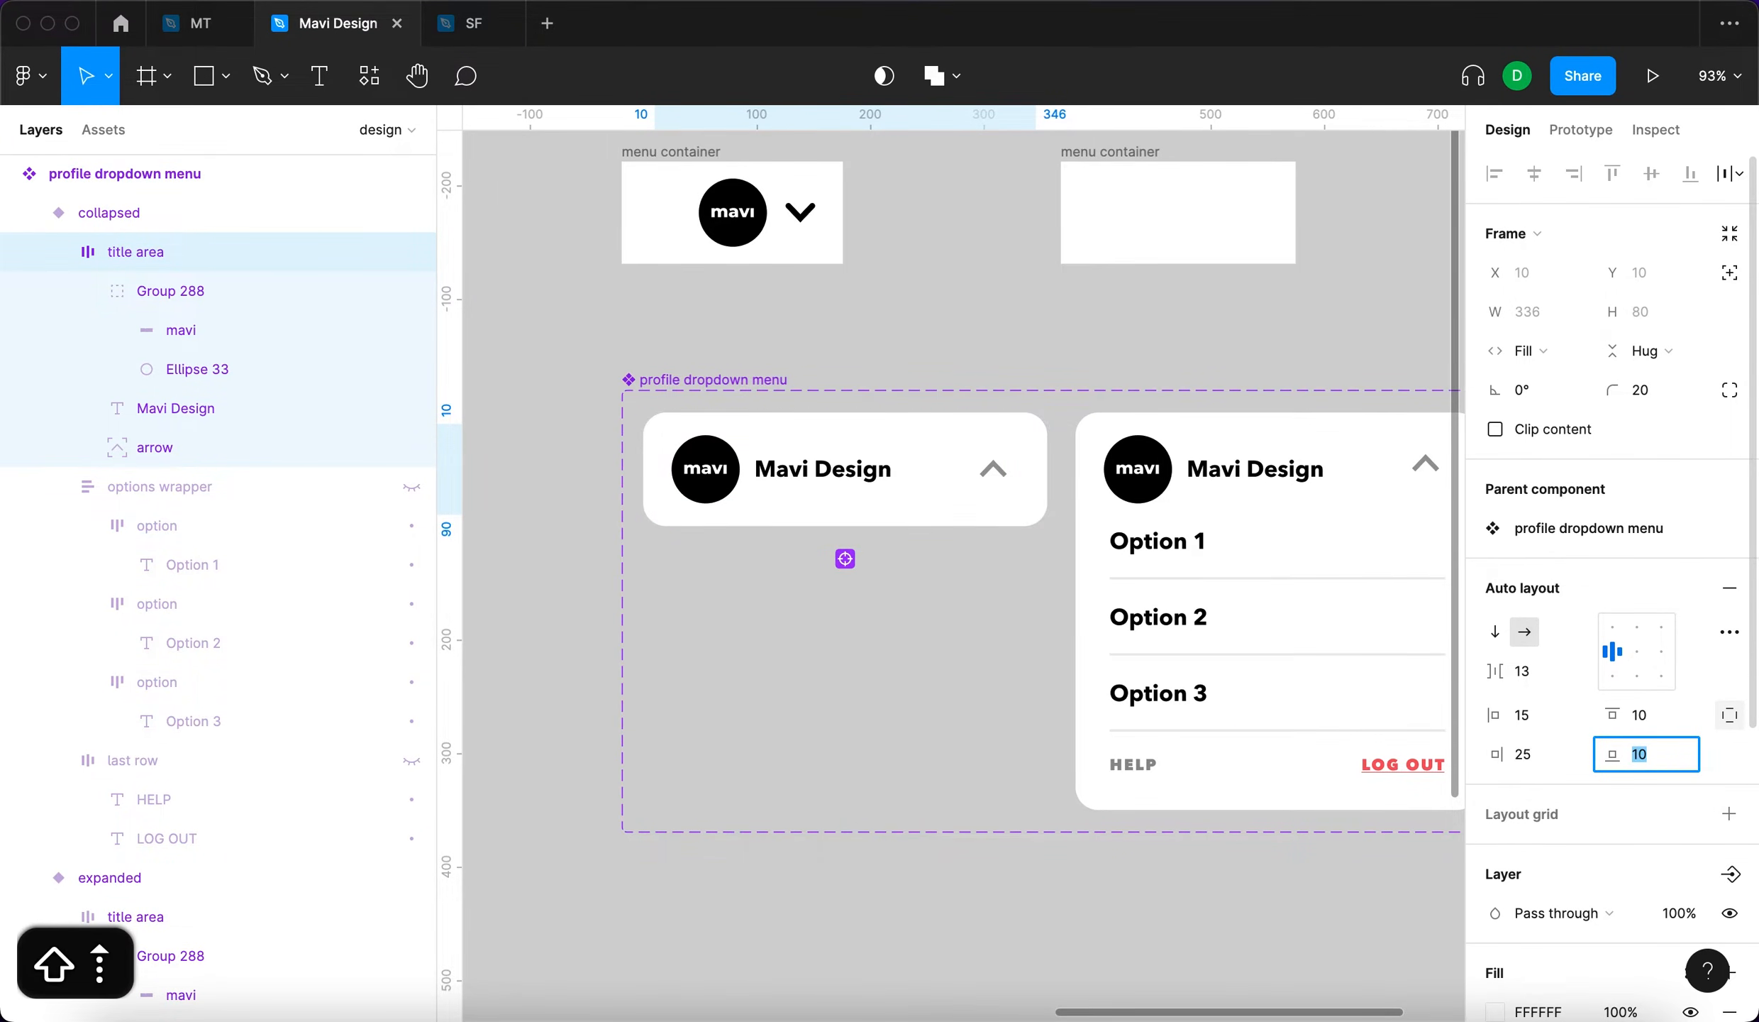
{"action": "left_click", "coordinate": [643, 727]}
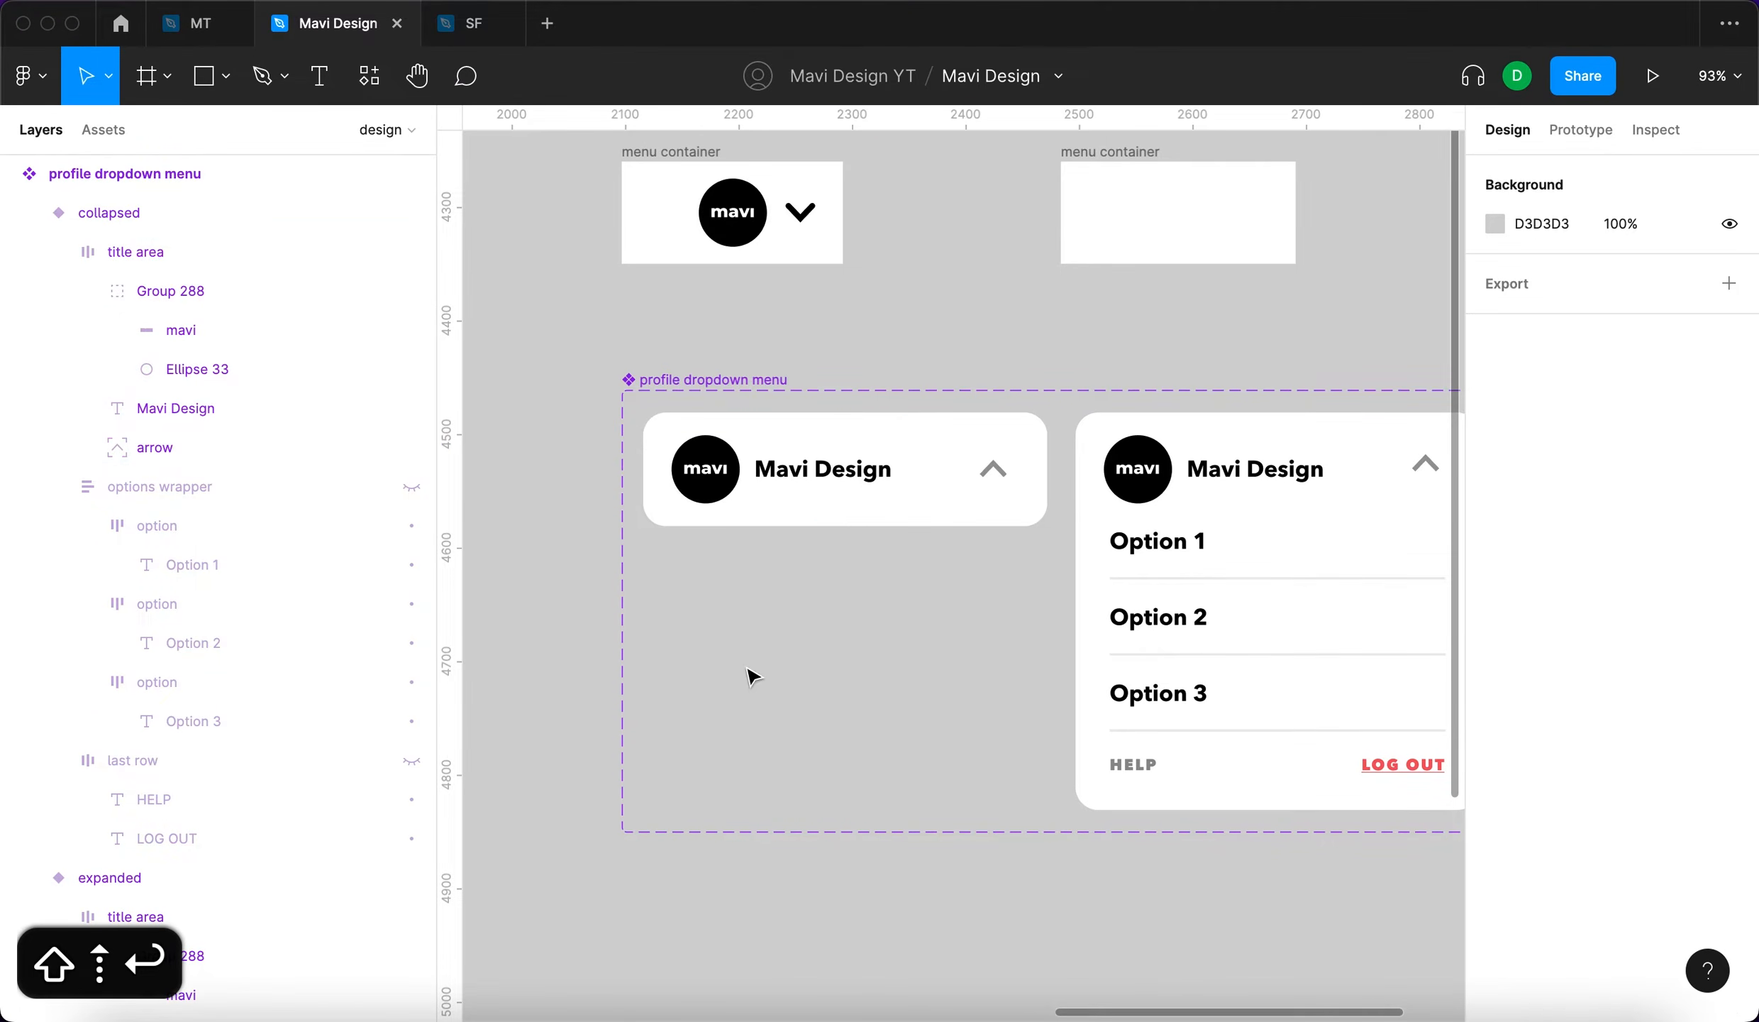
Hide the Mavi Design name text in the collapsed variant and narrow the variant from its left edge to about 160 px wide
{"action": "left_click_drag", "start_coordinate": [895, 703], "coordinate": [867, 710]}
{"action": "left_click", "coordinate": [774, 490]}
{"action": "double_click", "coordinate": [813, 494]}
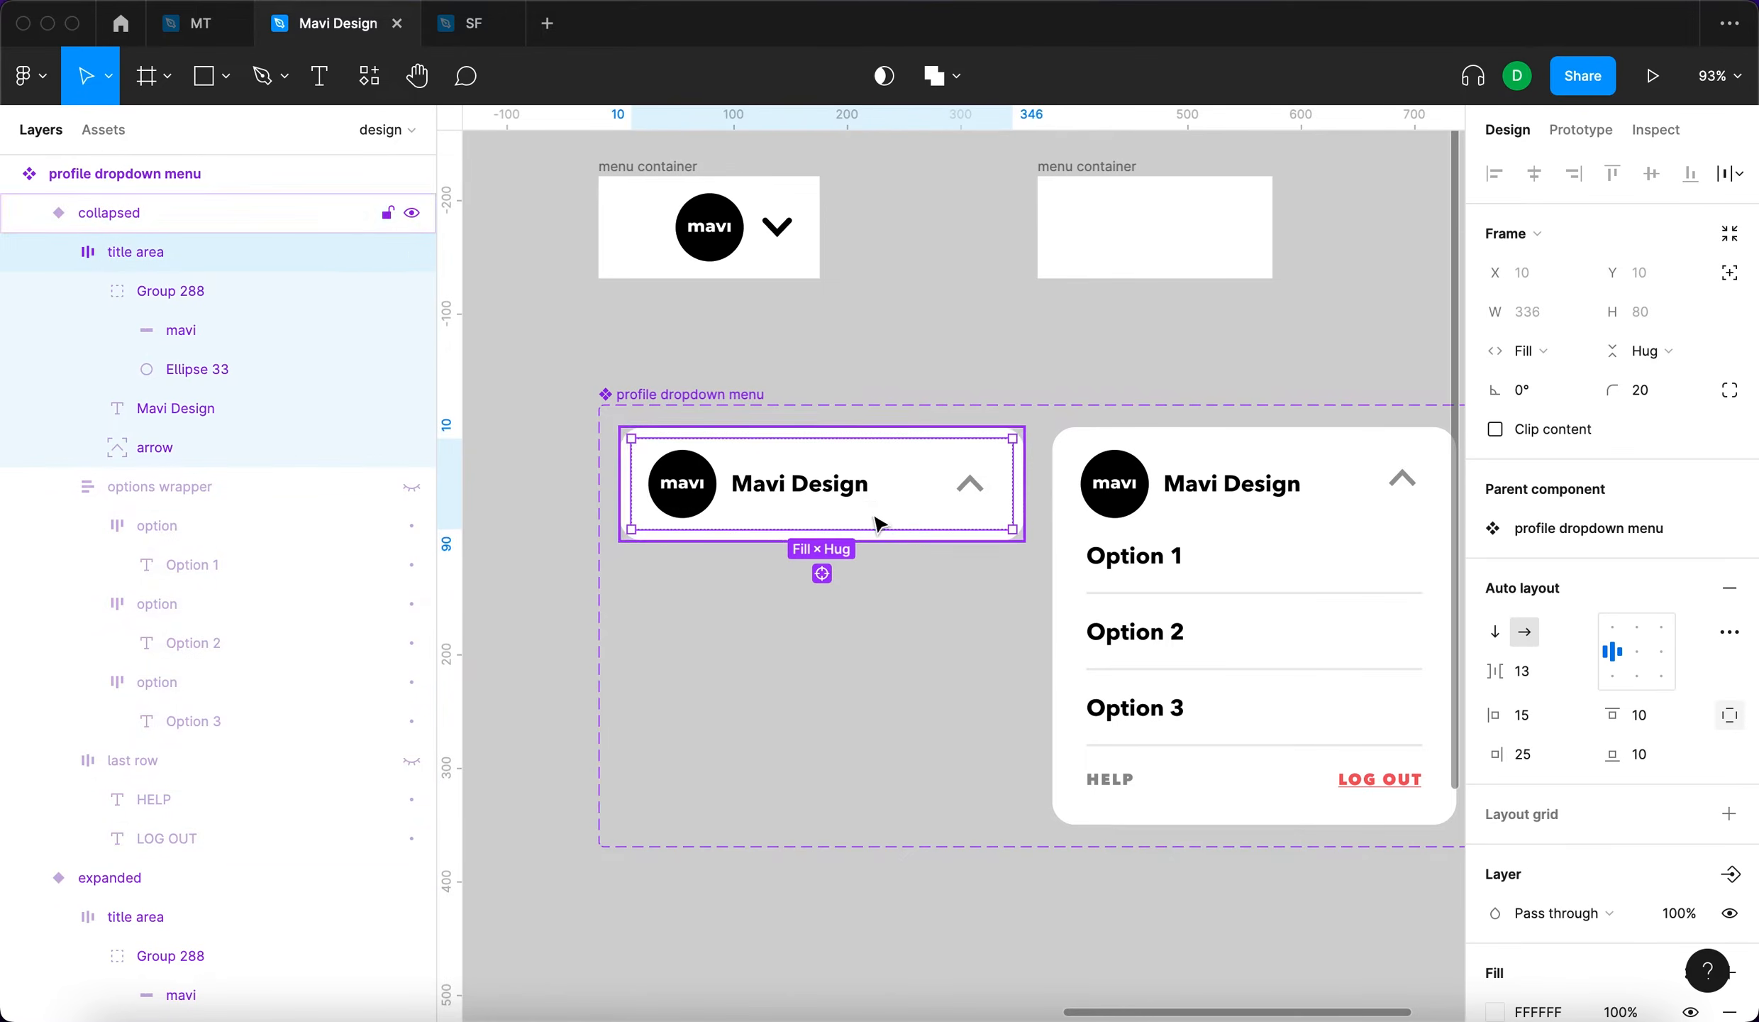
{"action": "double_click", "coordinate": [849, 495]}
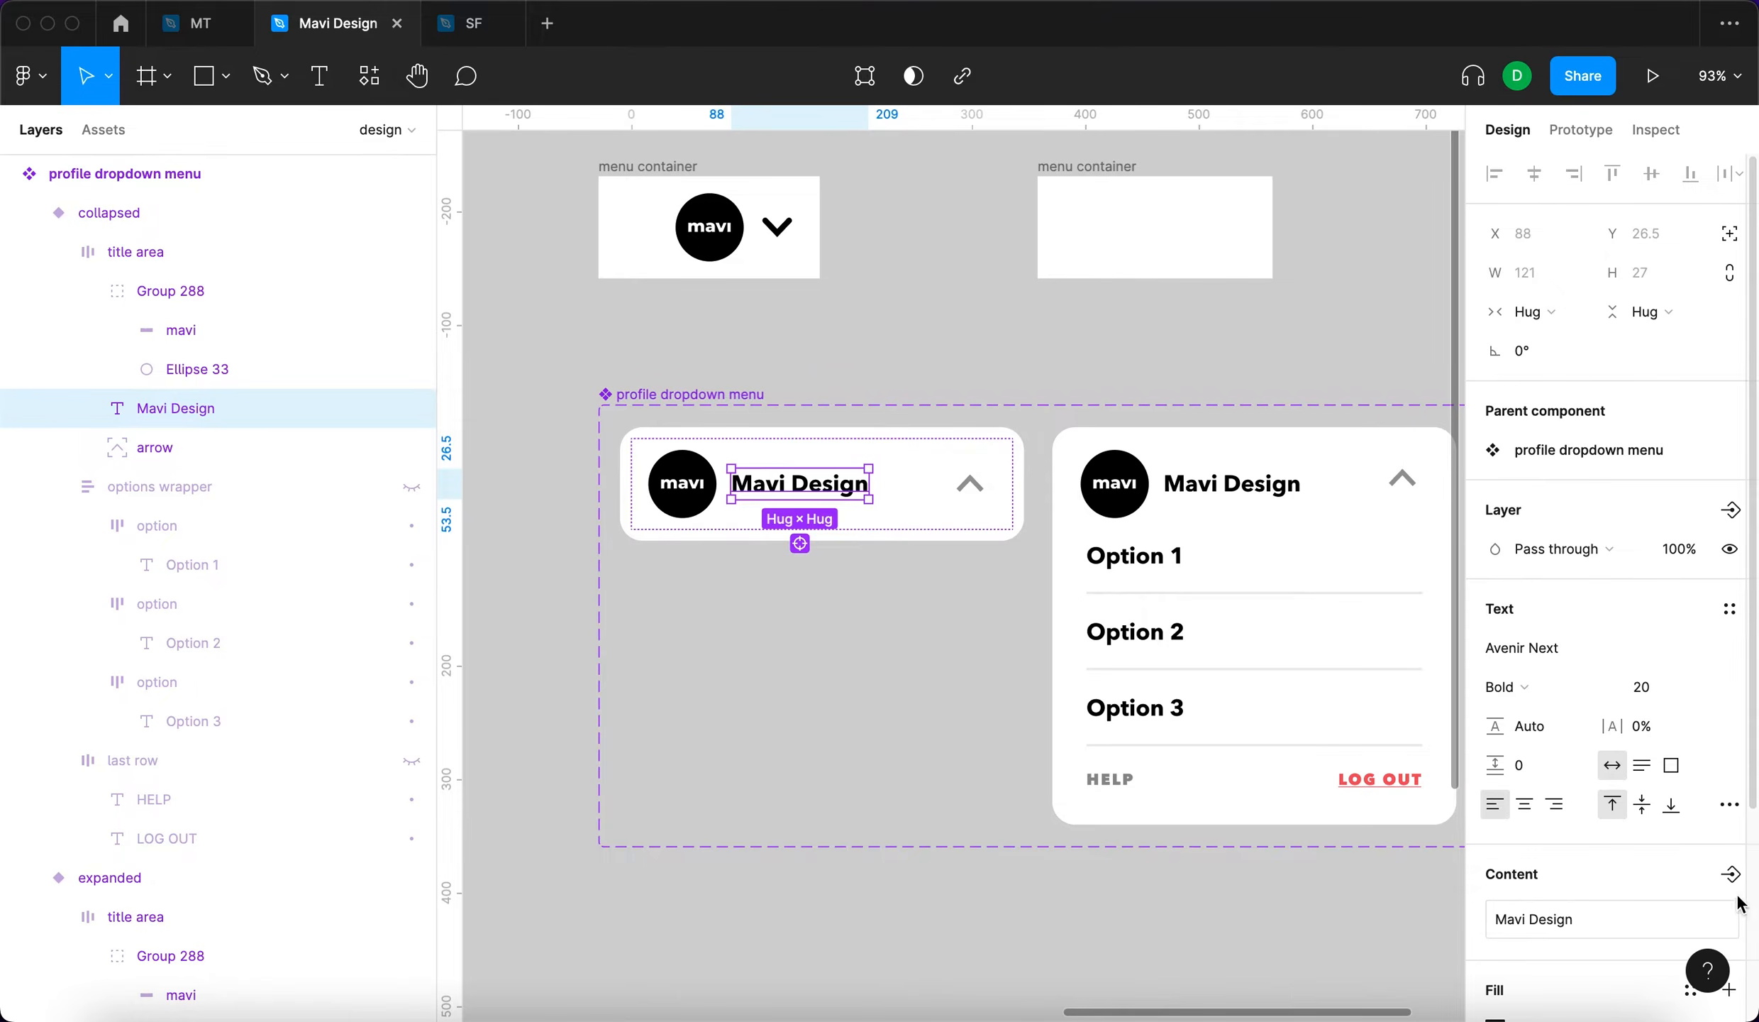
{"action": "scroll", "coordinate": [1703, 851], "scroll_direction": "down", "scroll_amount": 2}
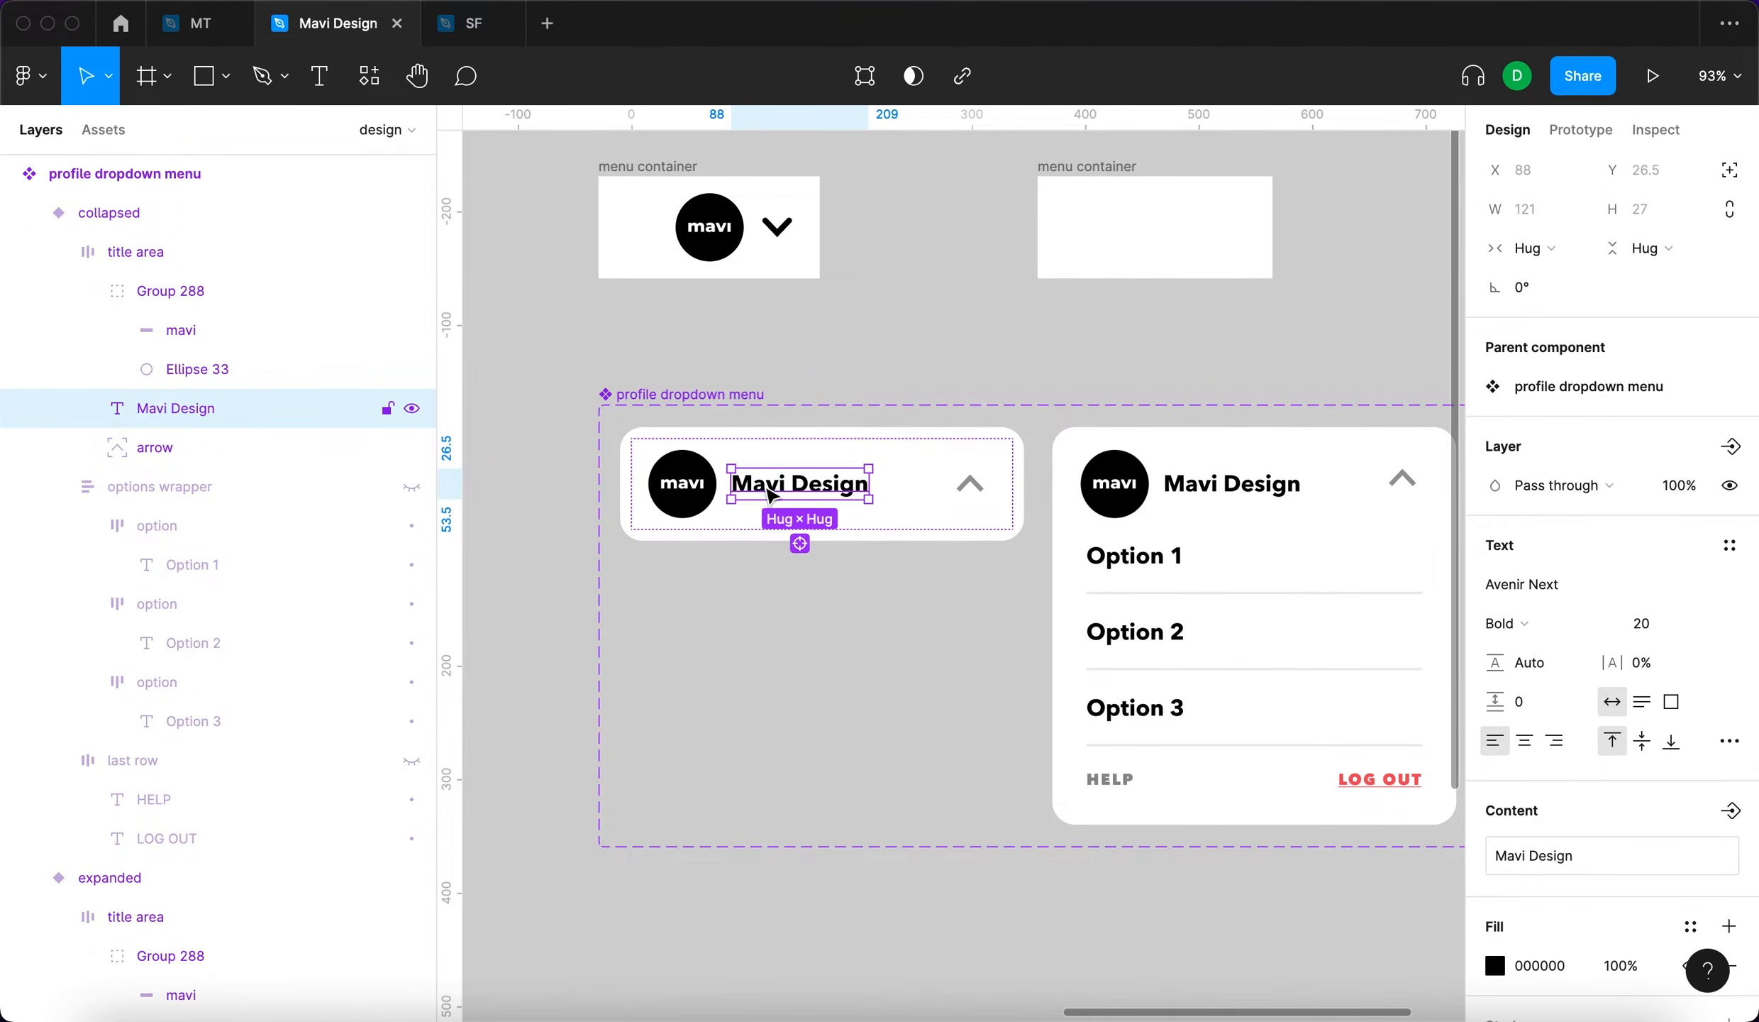
{"action": "scroll", "coordinate": [1728, 713], "scroll_direction": "down", "scroll_amount": 3}
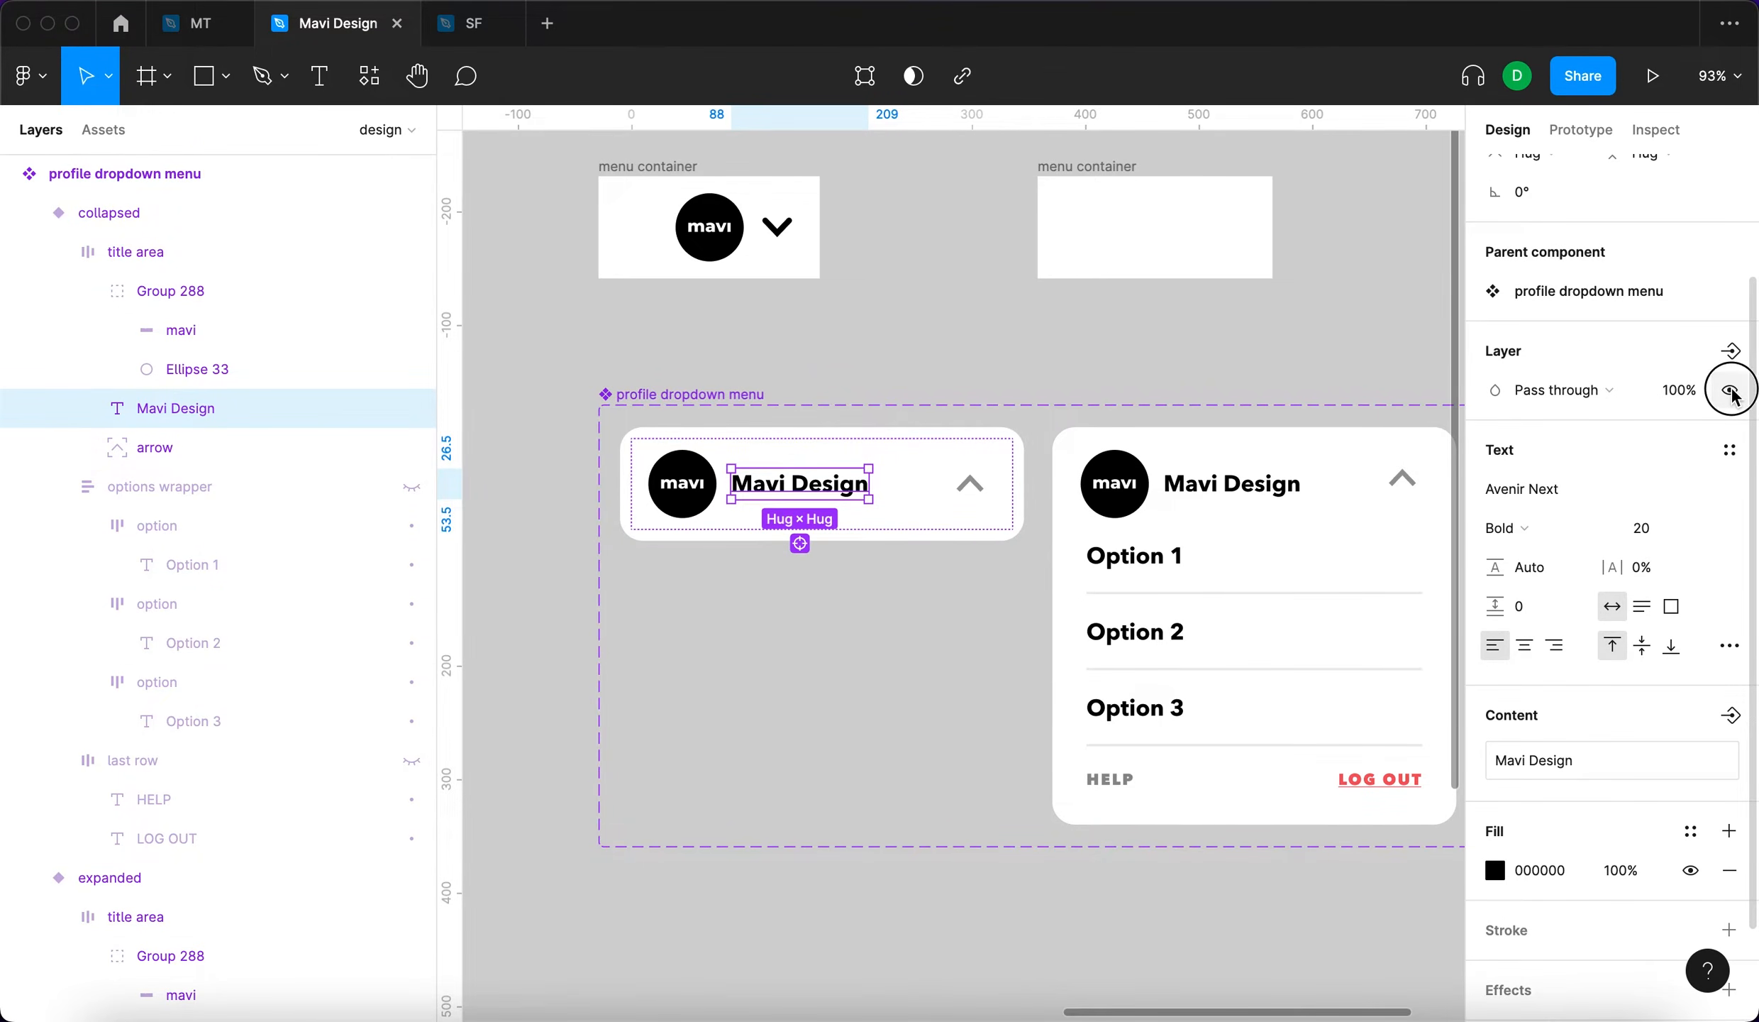
{"action": "left_click", "coordinate": [1731, 391]}
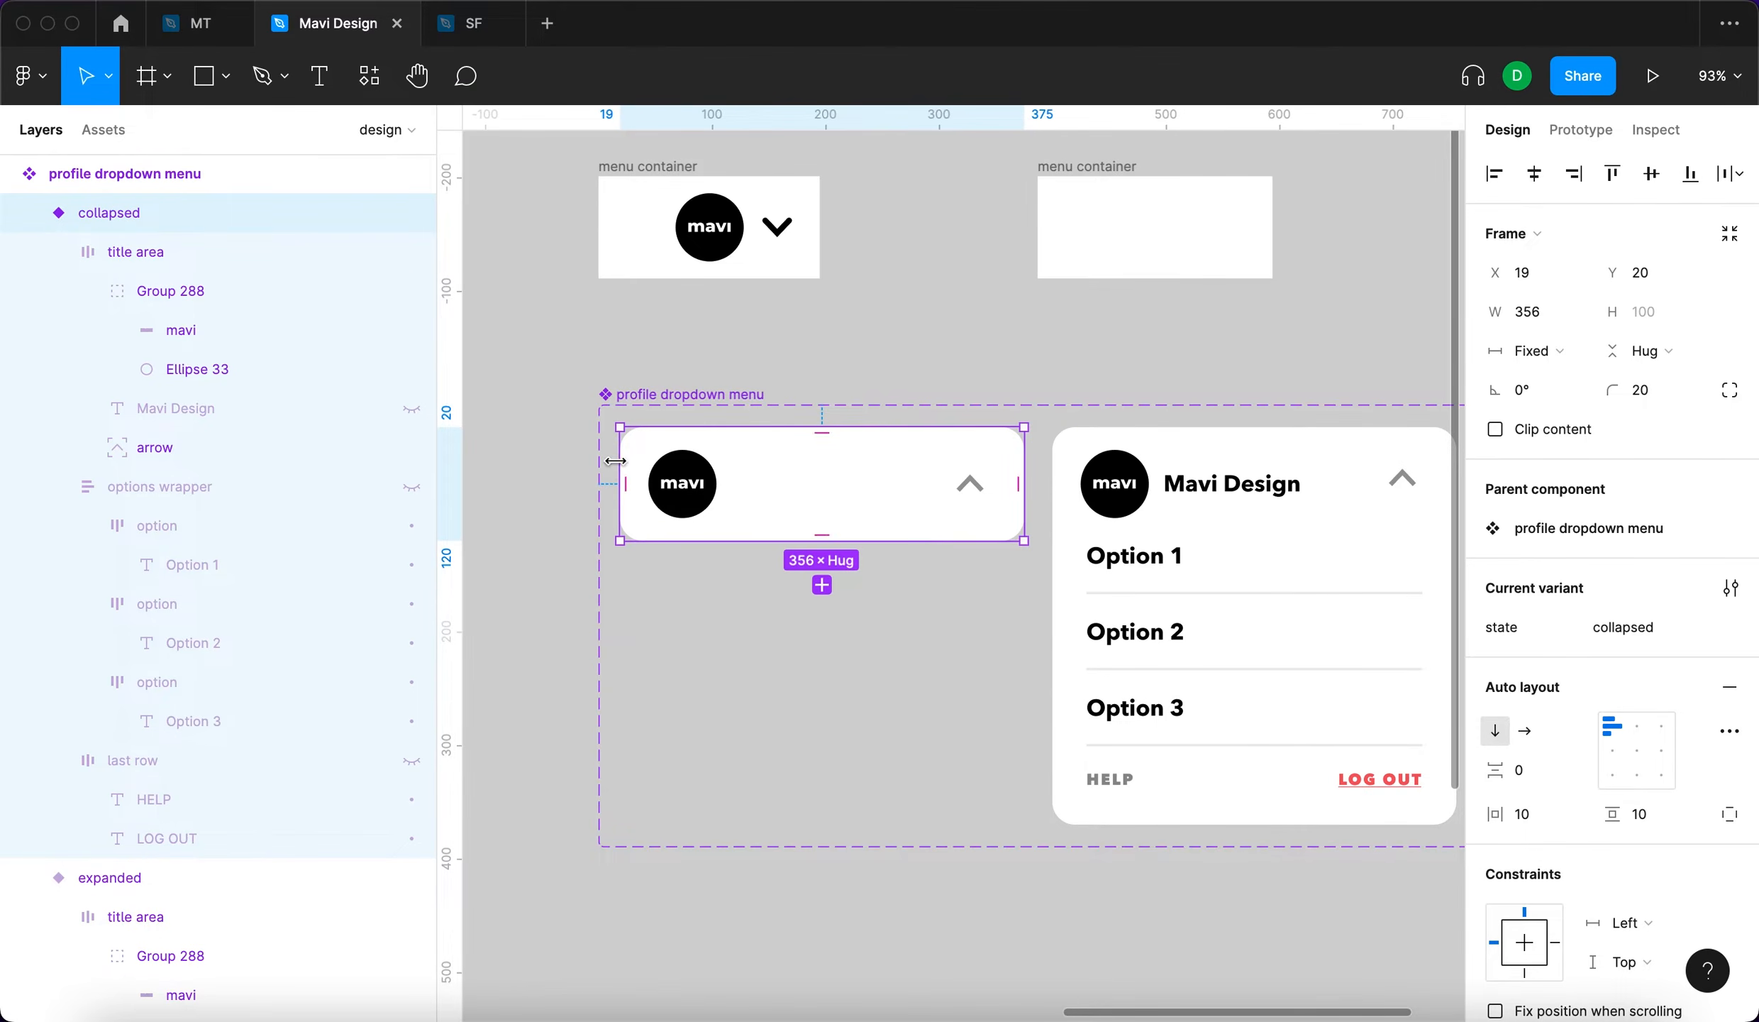
{"action": "left_click_drag", "start_coordinate": [615, 461], "coordinate": [843, 474]}
{"action": "left_click", "coordinate": [972, 685]}
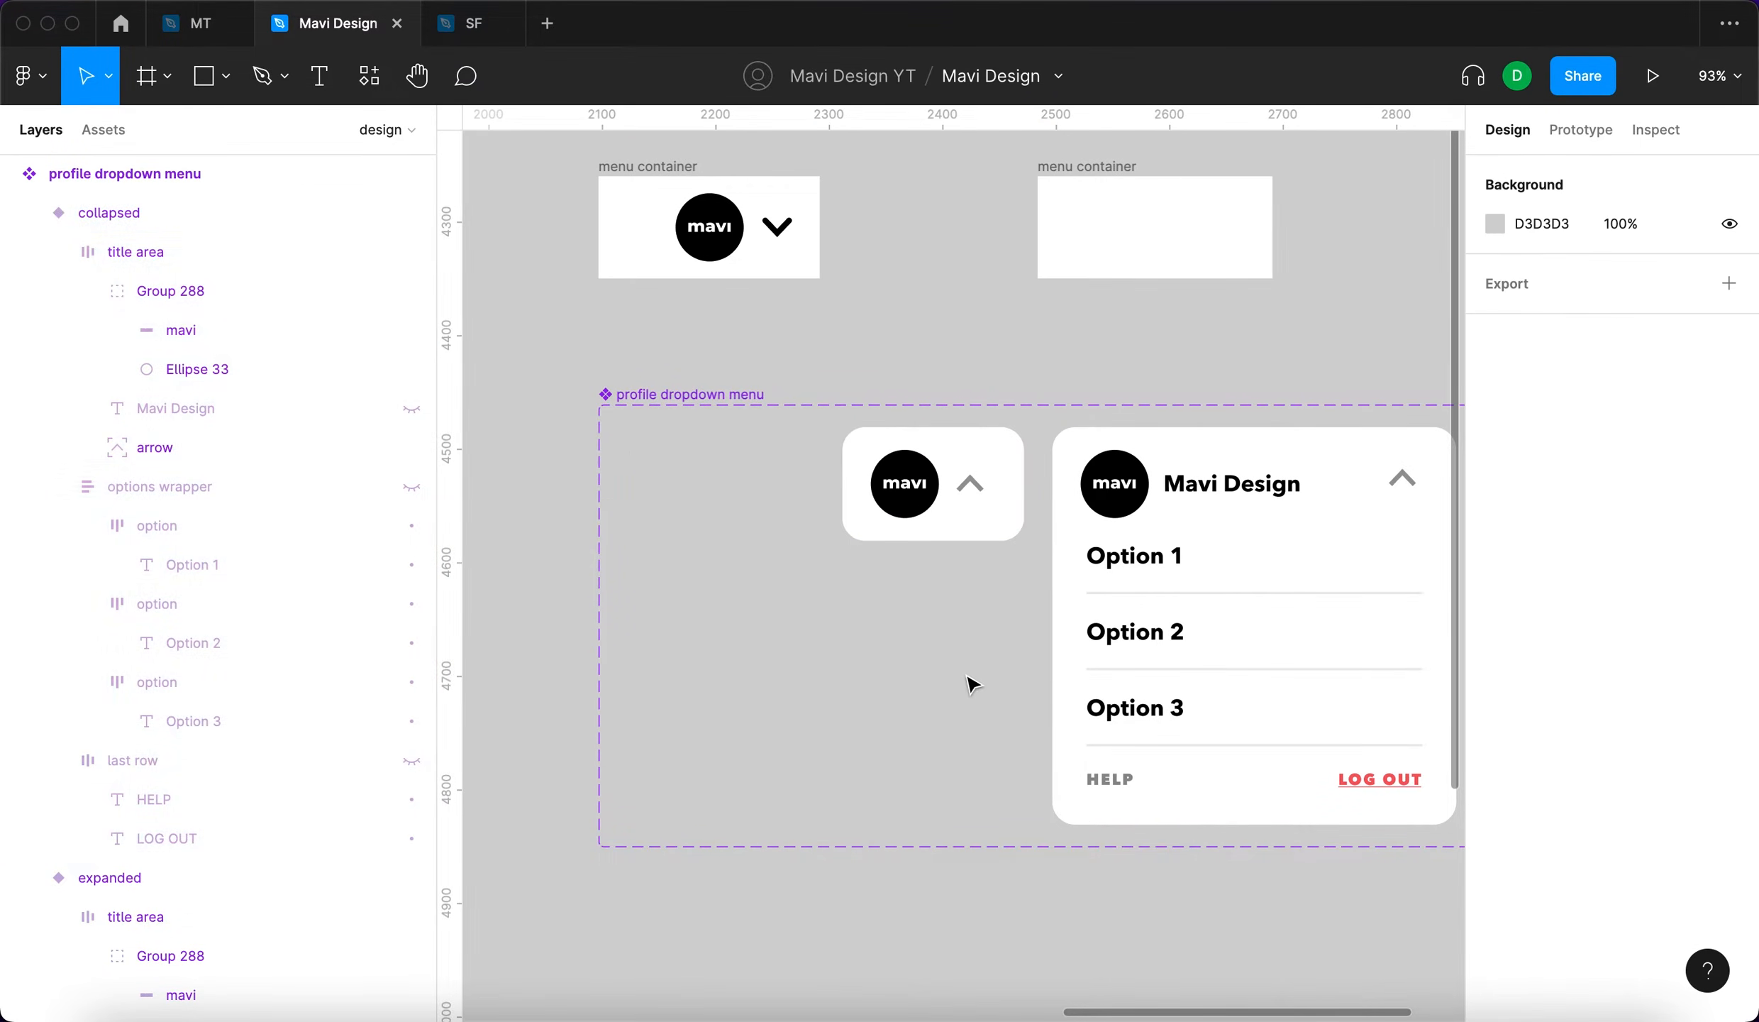
Rotate the arrow in the collapsed variant to 0° so it points down
{"action": "double_click", "coordinate": [981, 493]}
{"action": "scroll", "coordinate": [979, 492], "scroll_direction": "up", "scroll_amount": 5}
{"action": "double_click", "coordinate": [980, 474]}
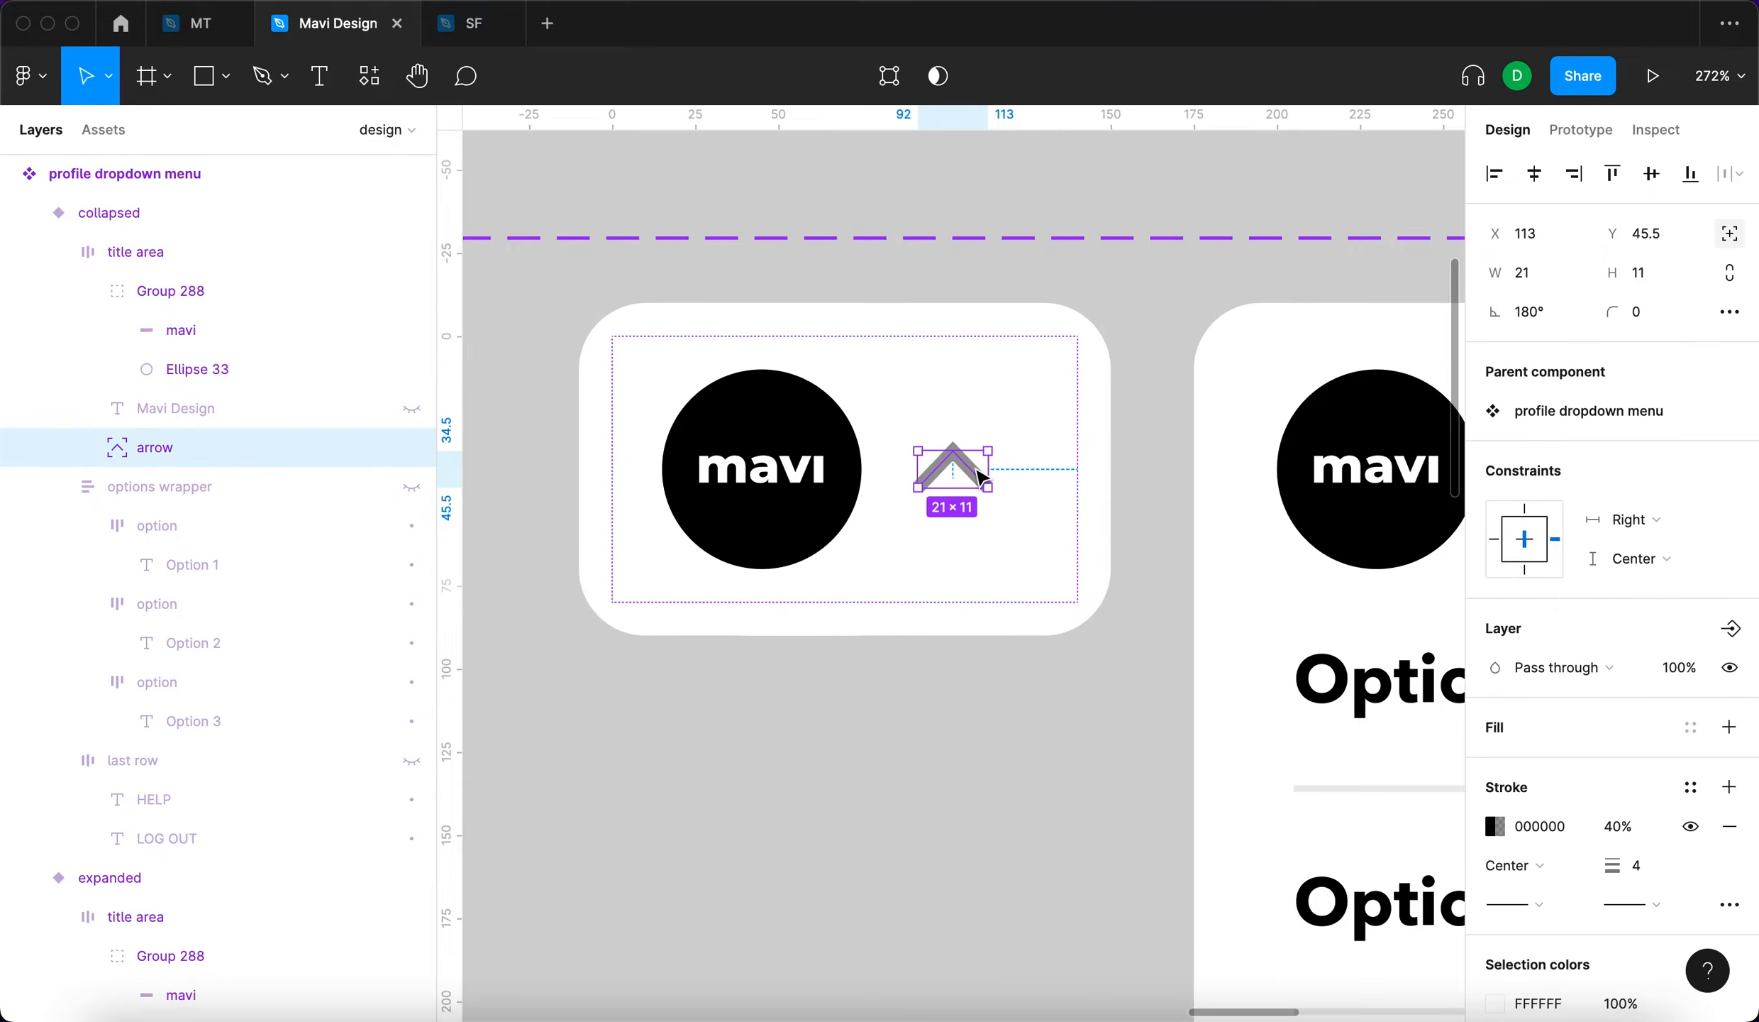
{"action": "mouse_move", "coordinate": [997, 437]}
{"action": "left_mouse_down"}
{"action": "mouse_move", "coordinate": [1006, 575]}
{"action": "mouse_move", "coordinate": [1007, 406]}
{"action": "mouse_move", "coordinate": [915, 434]}
{"action": "mouse_move", "coordinate": [858, 514]}
{"action": "left_mouse_up"}
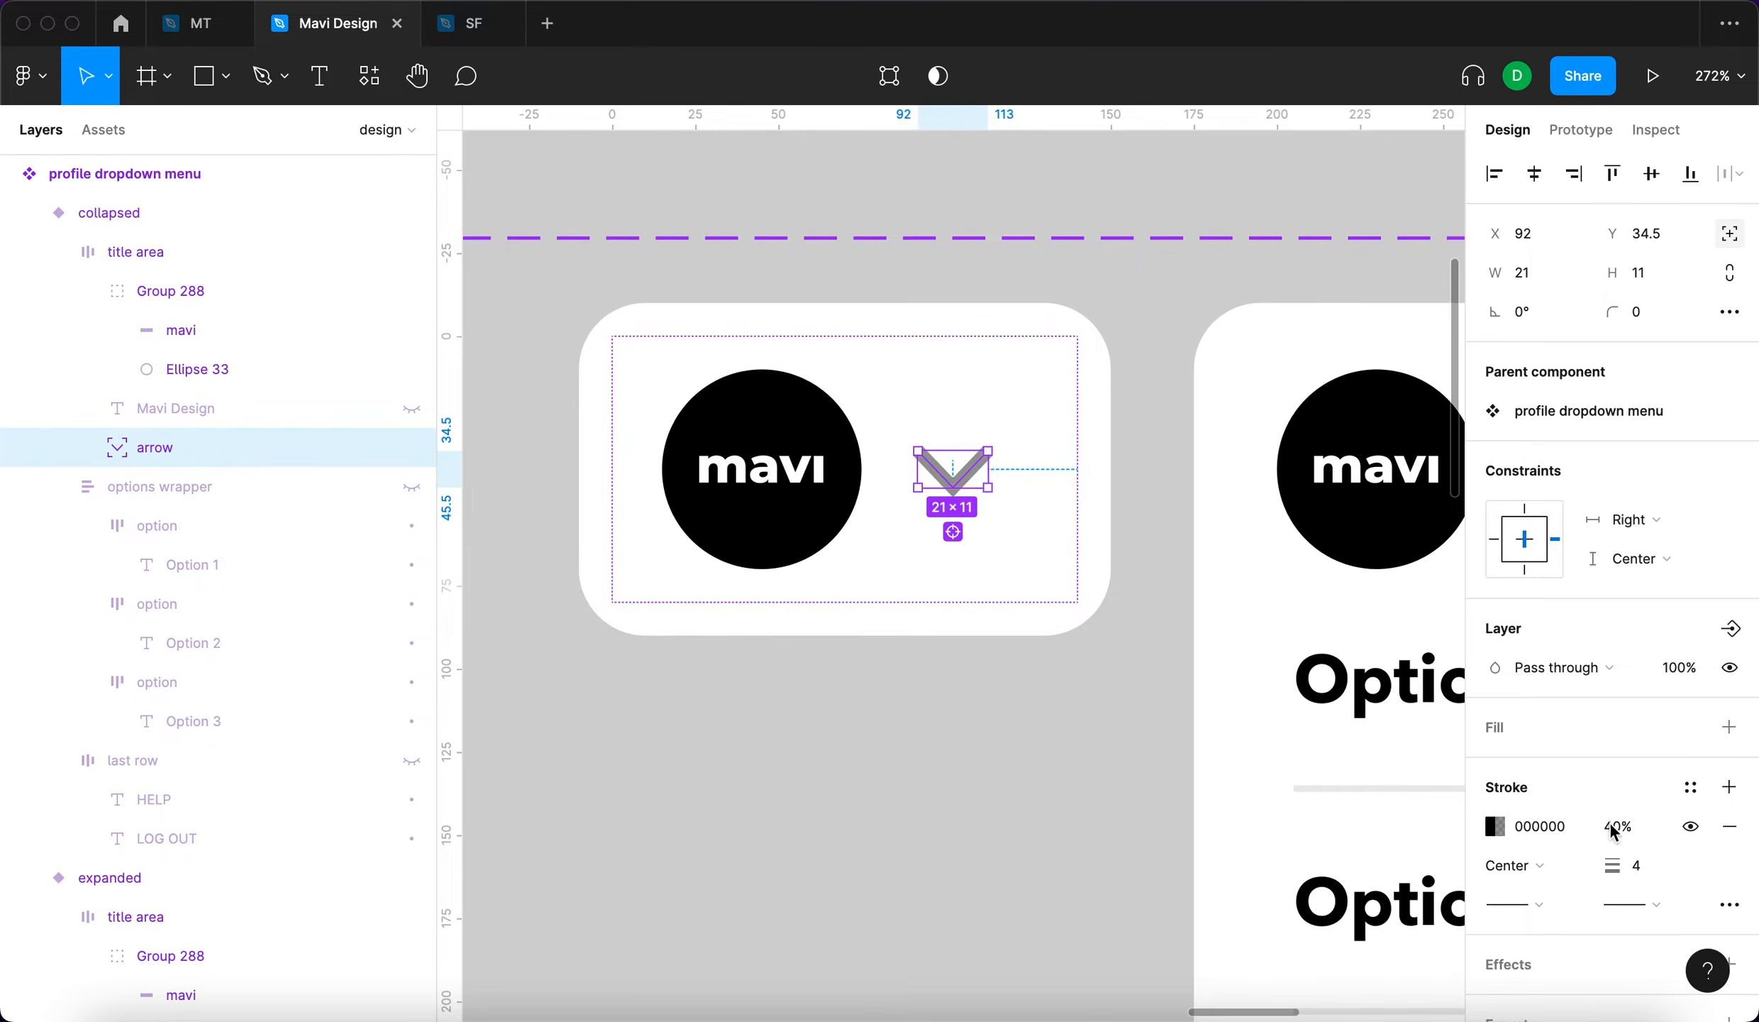
Raise the stroke opacity of the collapsed variant's arrow to 100%
{"action": "left_click", "coordinate": [1633, 830]}
{"action": "key", "text": "shift+Up"}
{"action": "key", "text": "shift+Up"}
{"action": "key", "text": "shift+Up"}
{"action": "key", "text": "shift+Up"}
{"action": "key", "text": "shift+Up"}
{"action": "key", "text": "shift+Up"}
{"action": "key", "text": "shift+Up"}
{"action": "key", "text": "shift+Up"}
{"action": "key", "text": "shift+Up"}
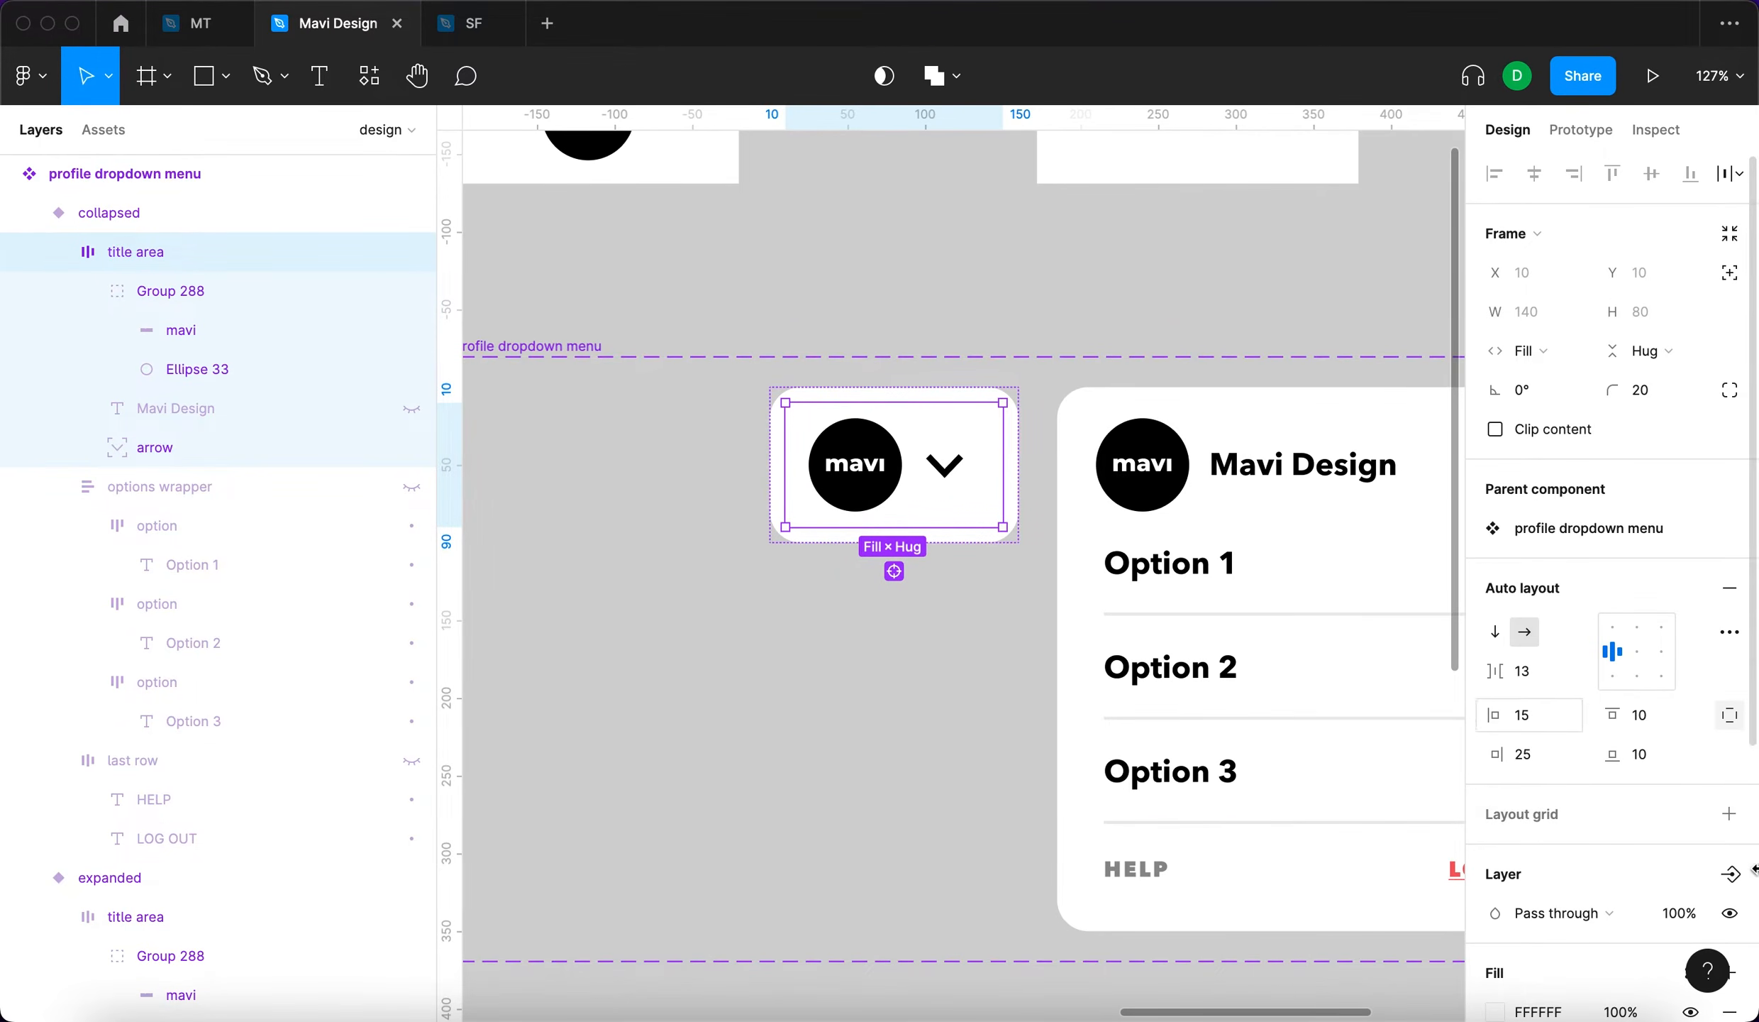
Examine the collapsed variant's padding and compare its height with the empty menu container and the test frame's header rectangle
{"action": "left_click", "coordinate": [1549, 729]}
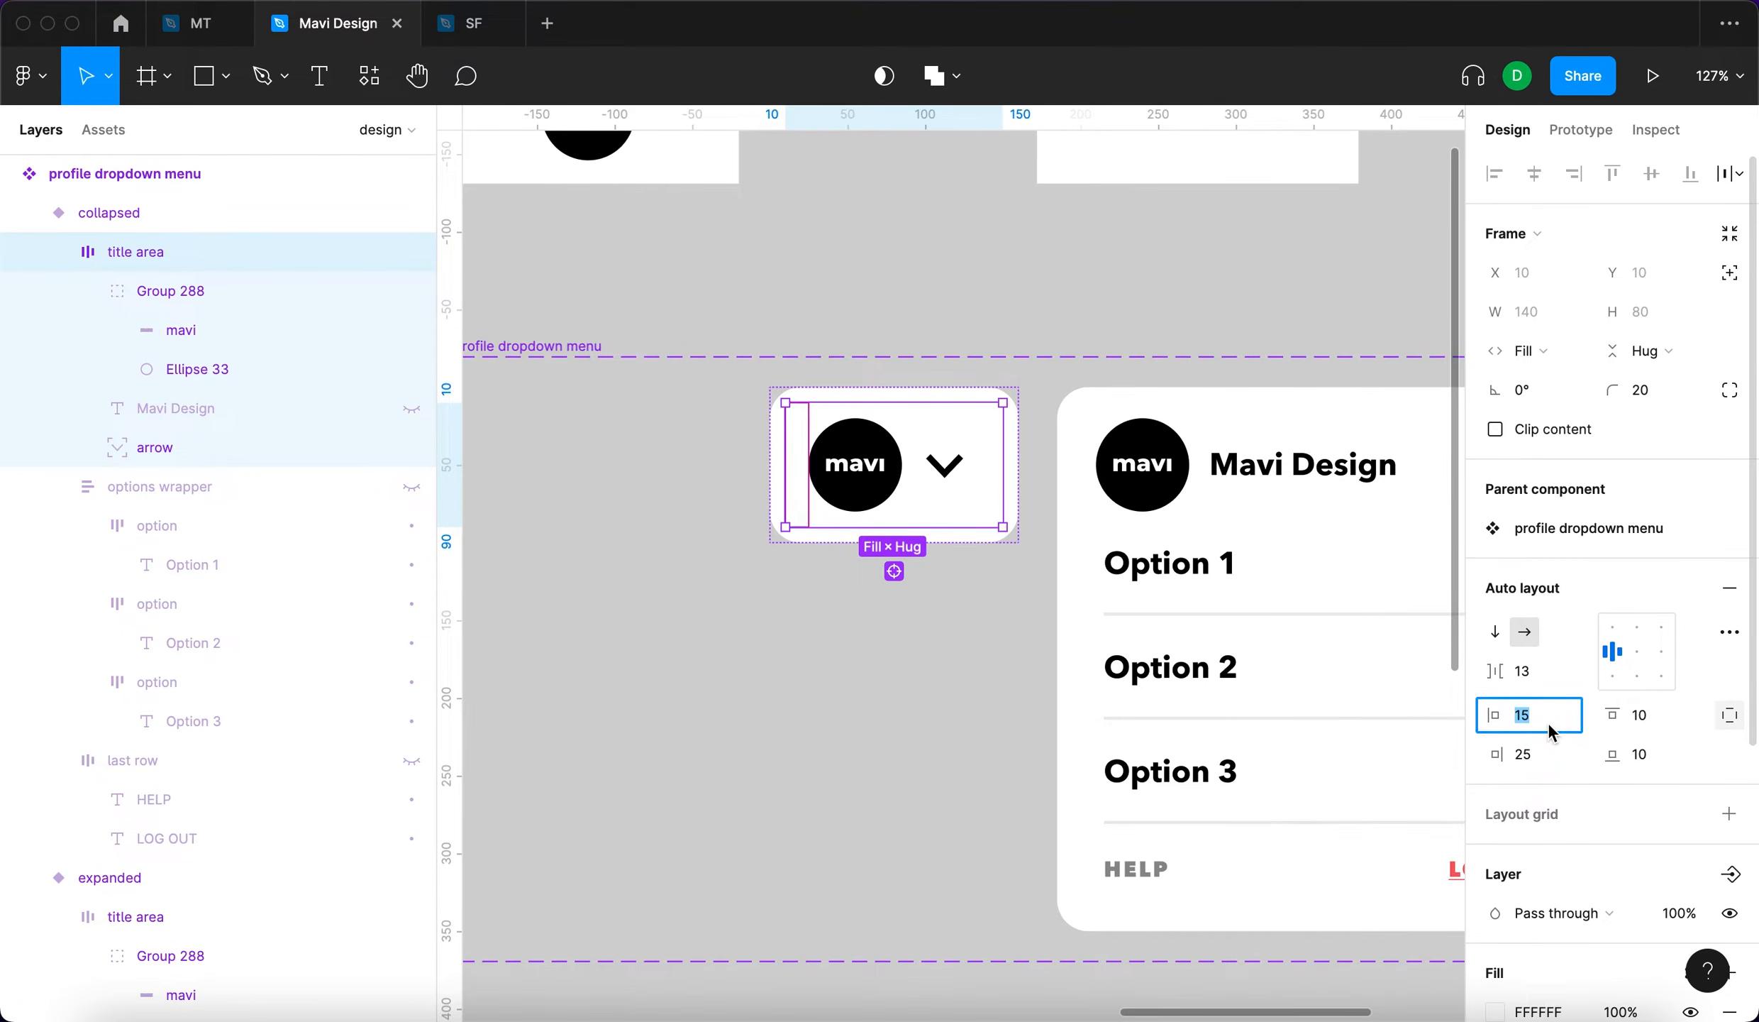
{"action": "scroll", "coordinate": [862, 447], "scroll_direction": "up", "scroll_amount": 5}
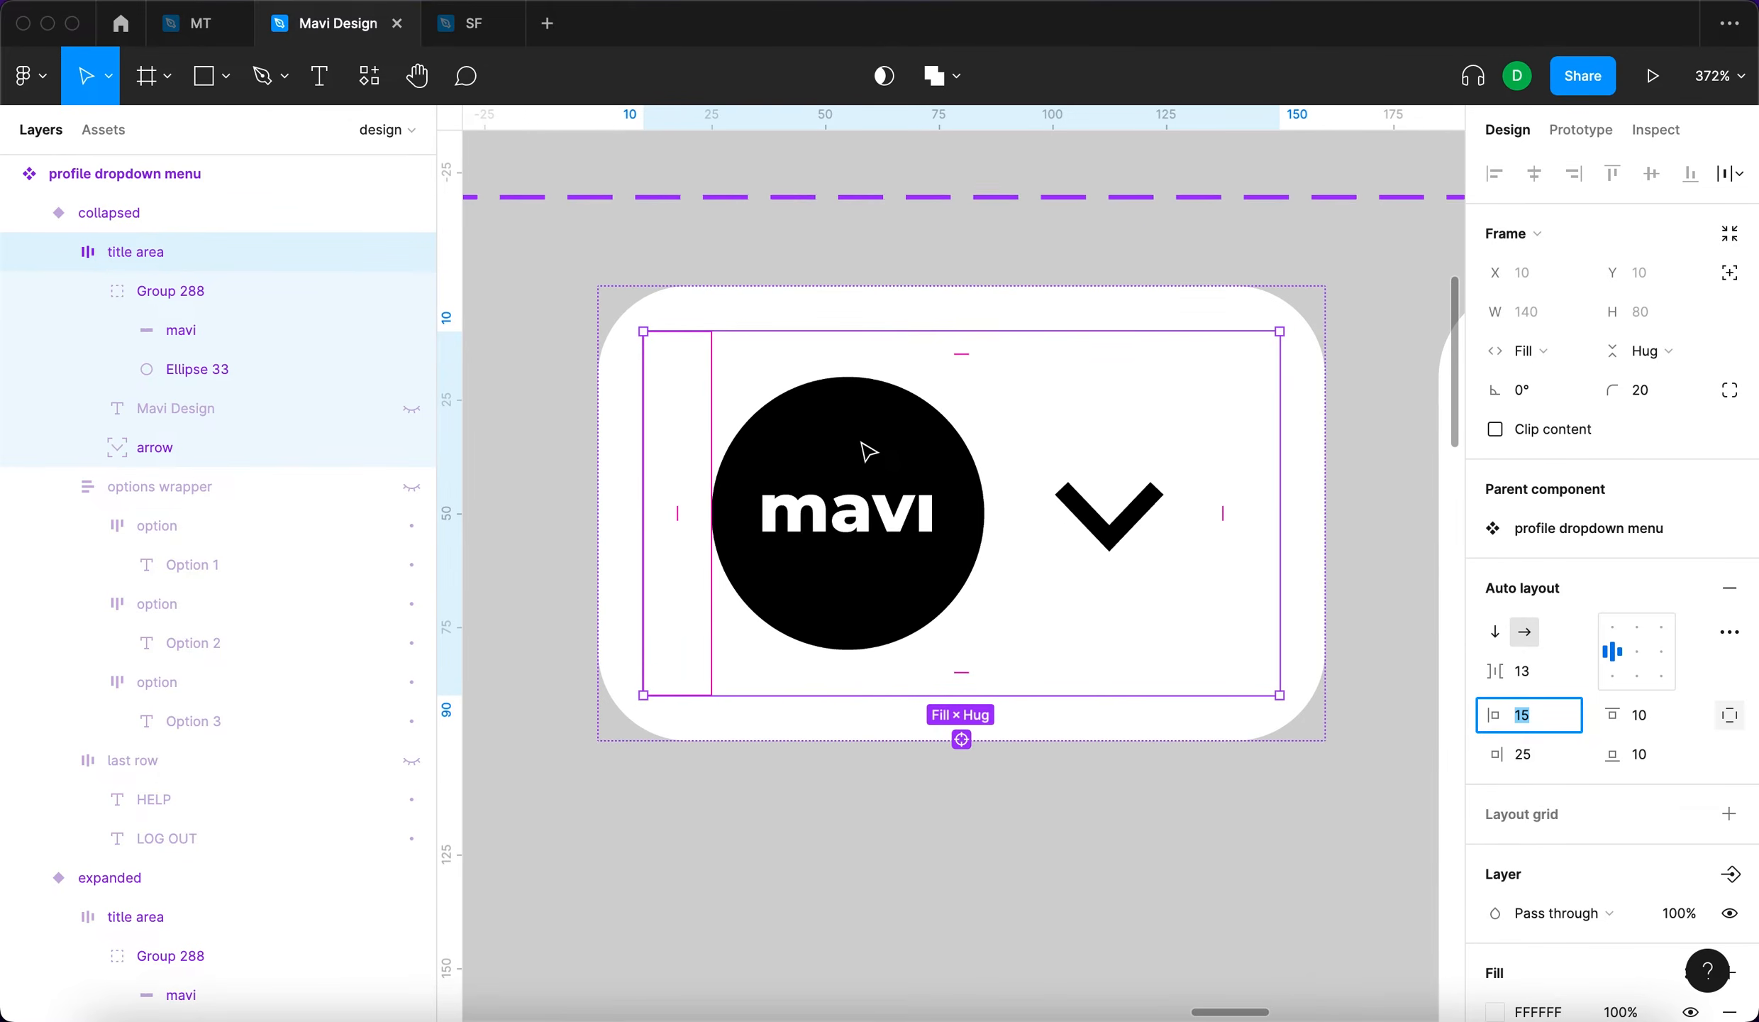
{"action": "key", "text": "Escape"}
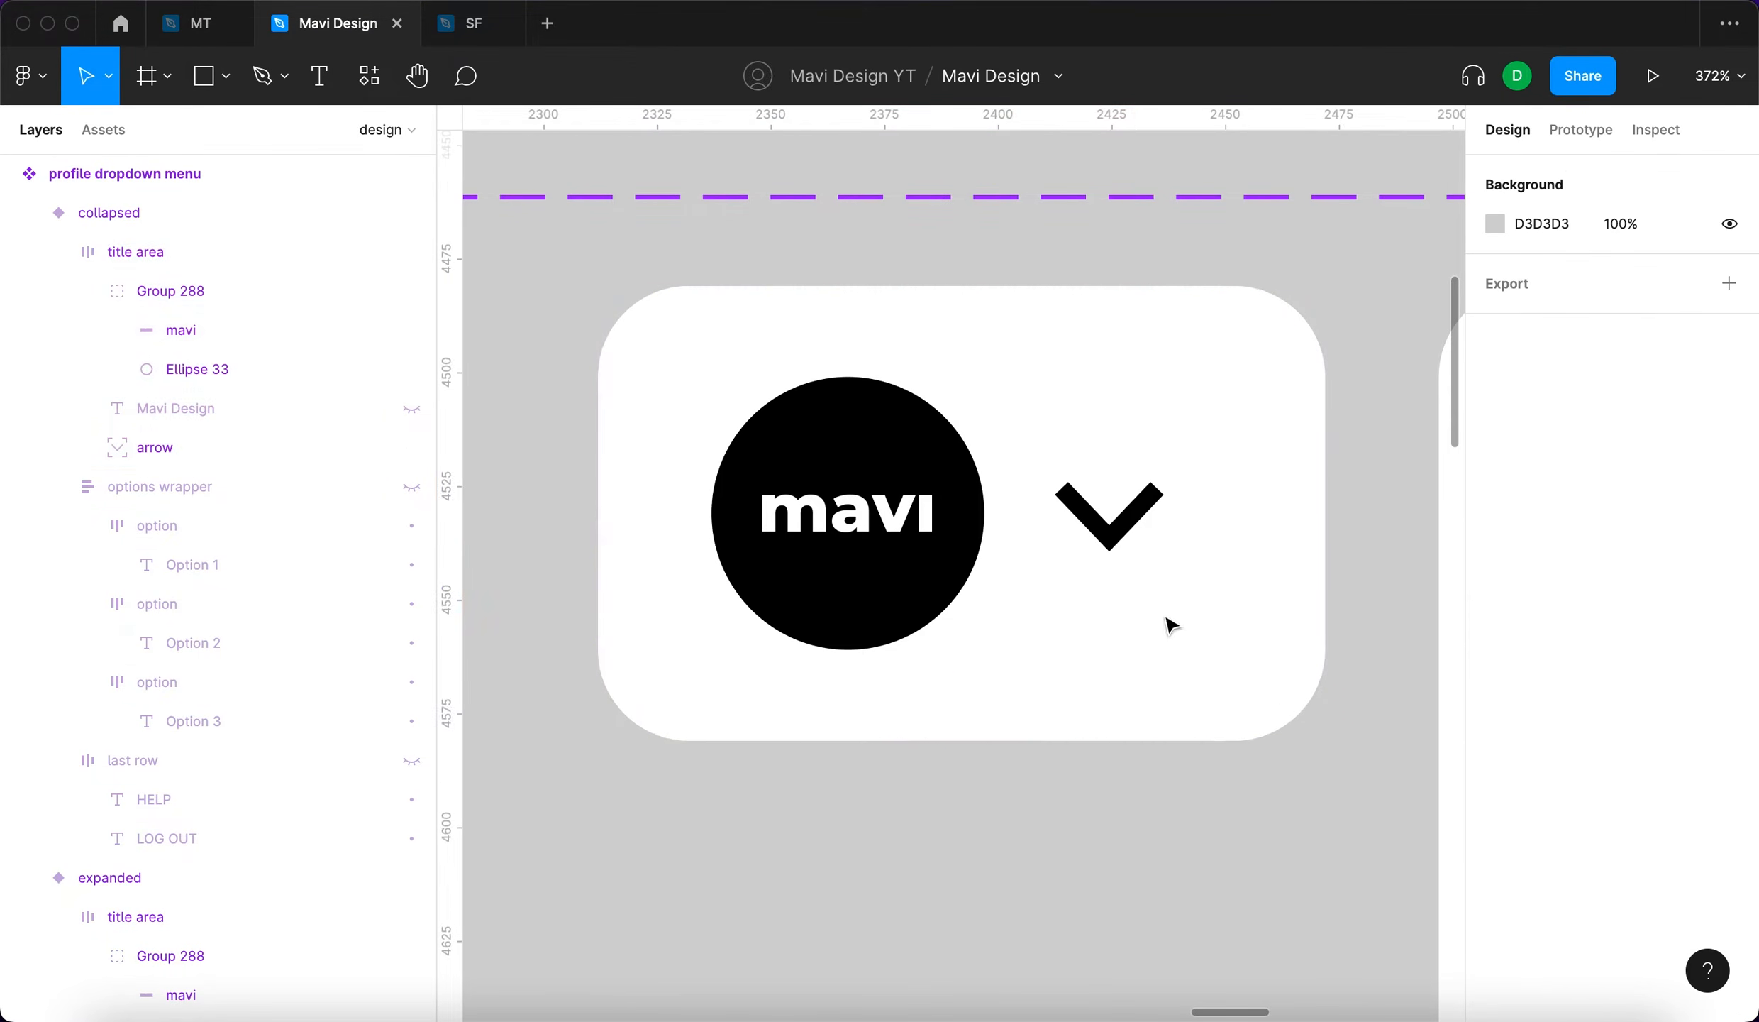
{"action": "left_click", "coordinate": [1316, 471]}
{"action": "scroll", "coordinate": [1139, 456], "scroll_direction": "down", "scroll_amount": 10}
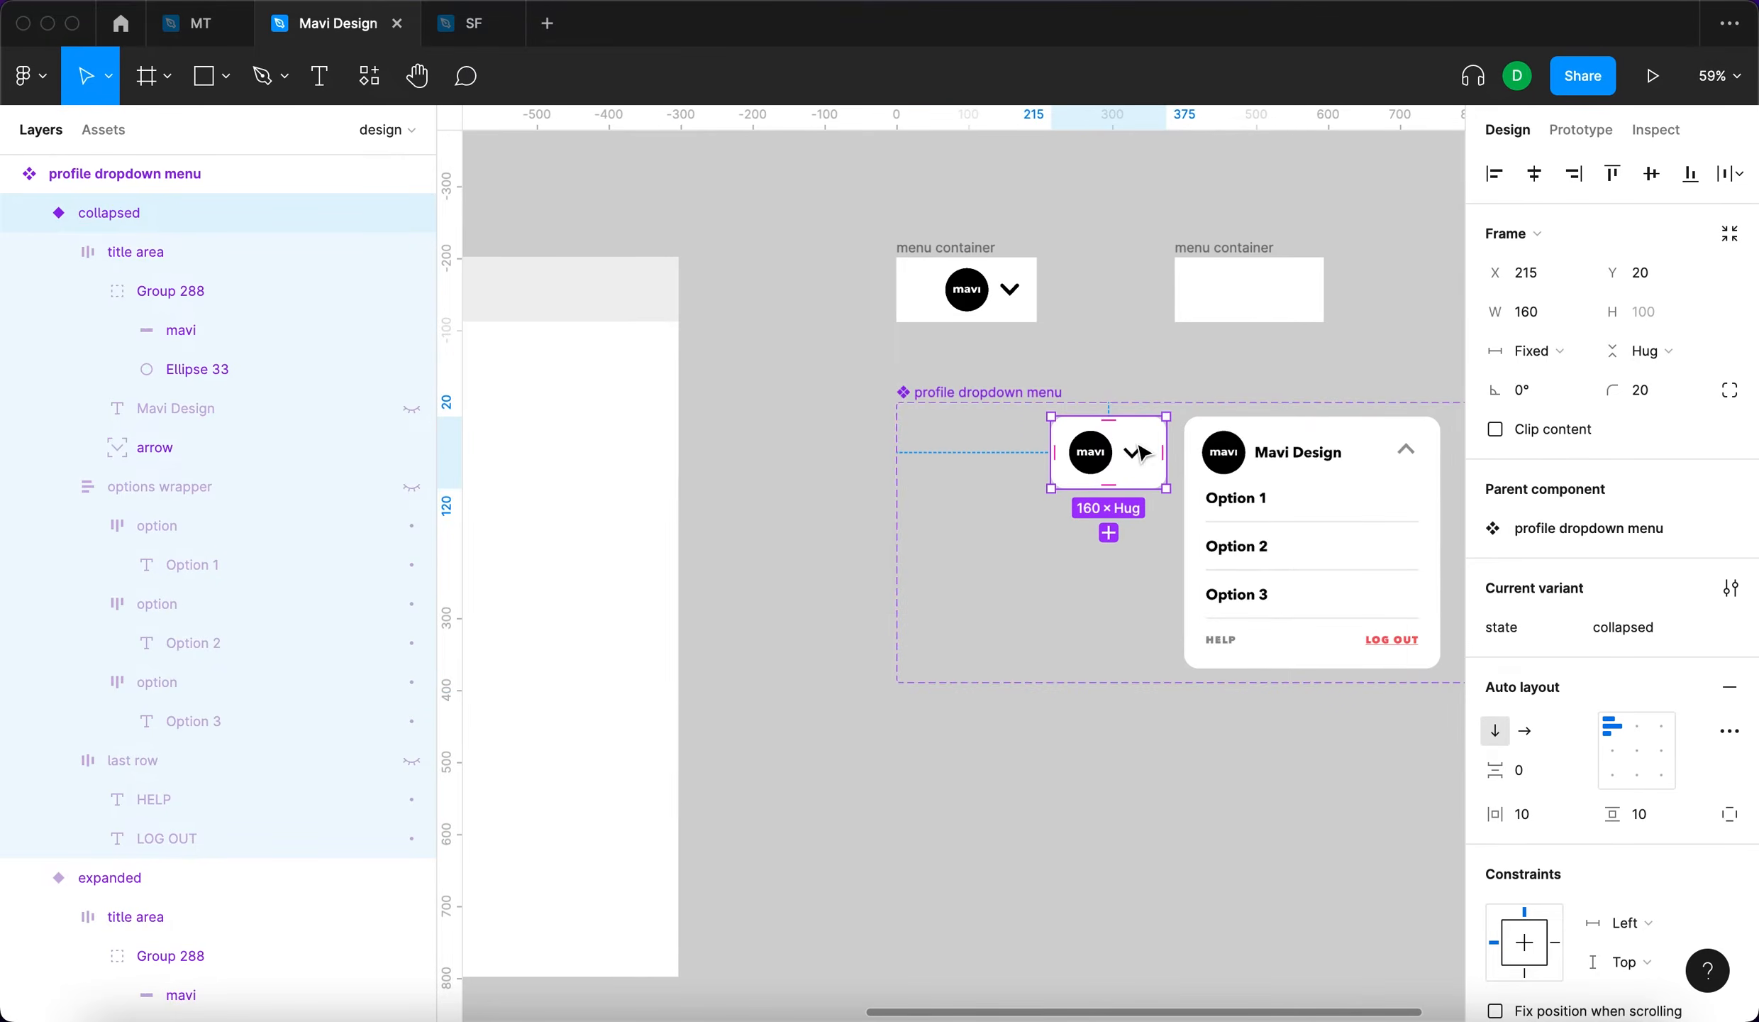
{"action": "left_click", "coordinate": [1318, 307]}
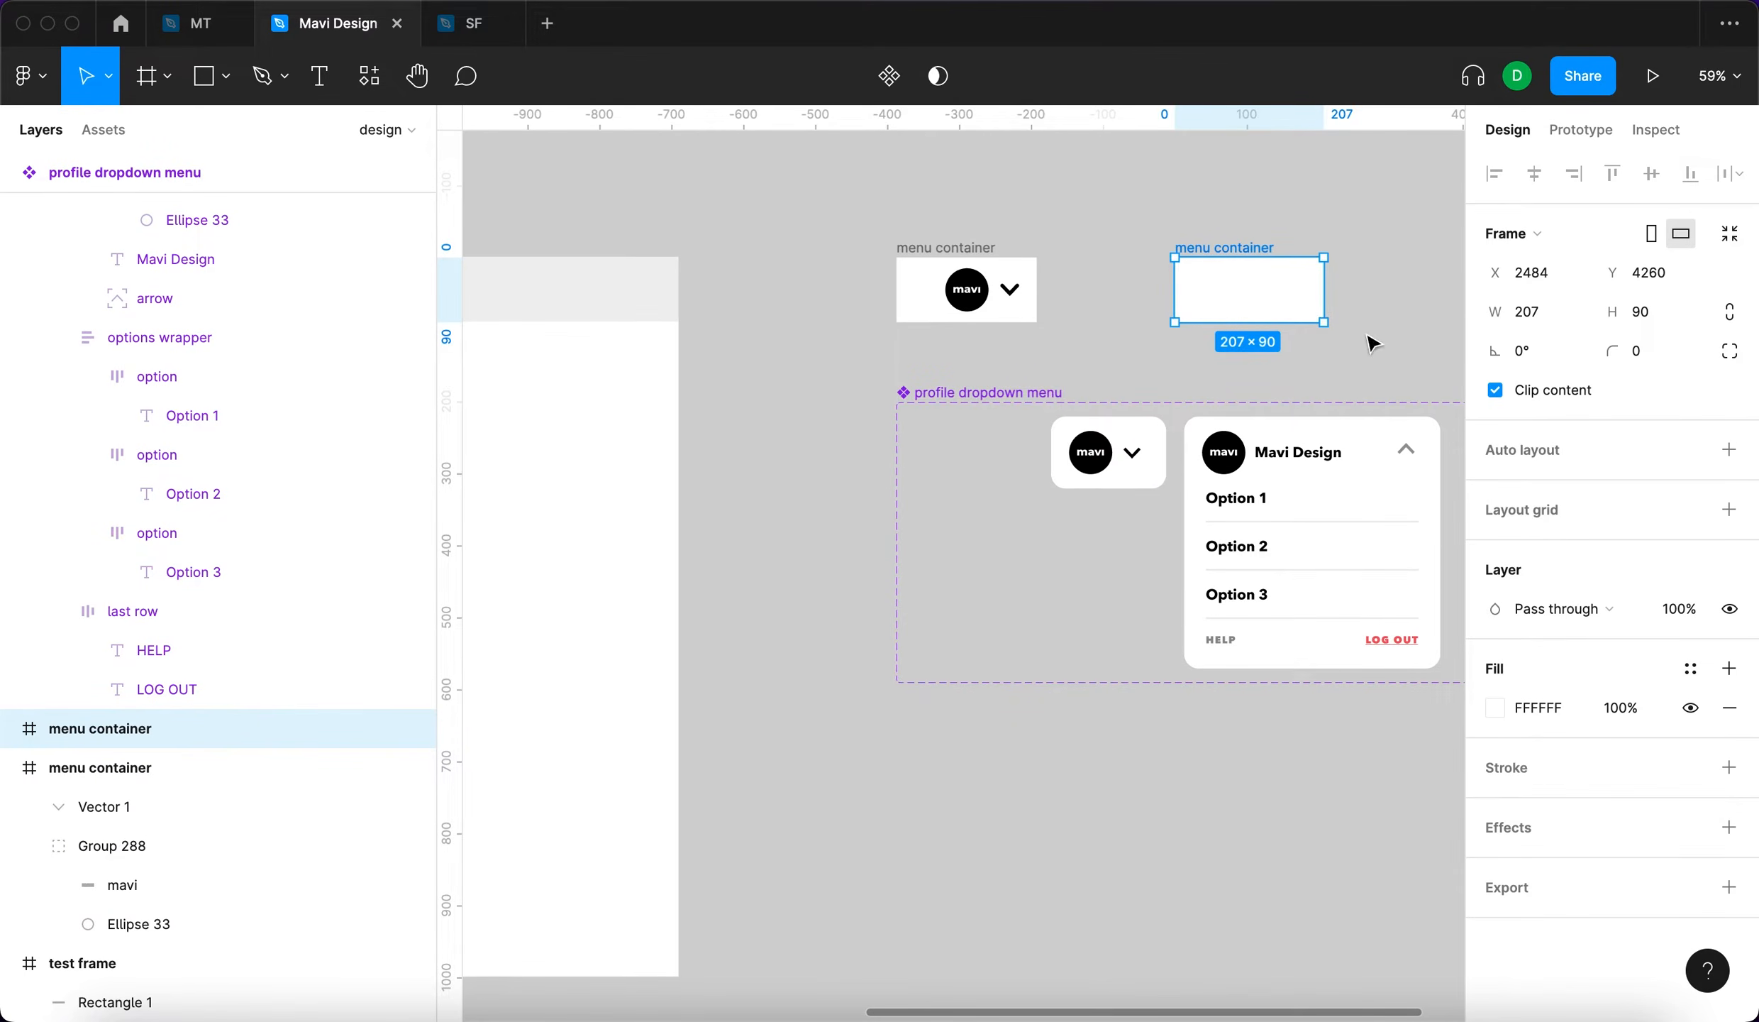
{"action": "scroll", "coordinate": [781, 342], "scroll_direction": "left", "scroll_amount": 5}
{"action": "left_click", "coordinate": [740, 345]}
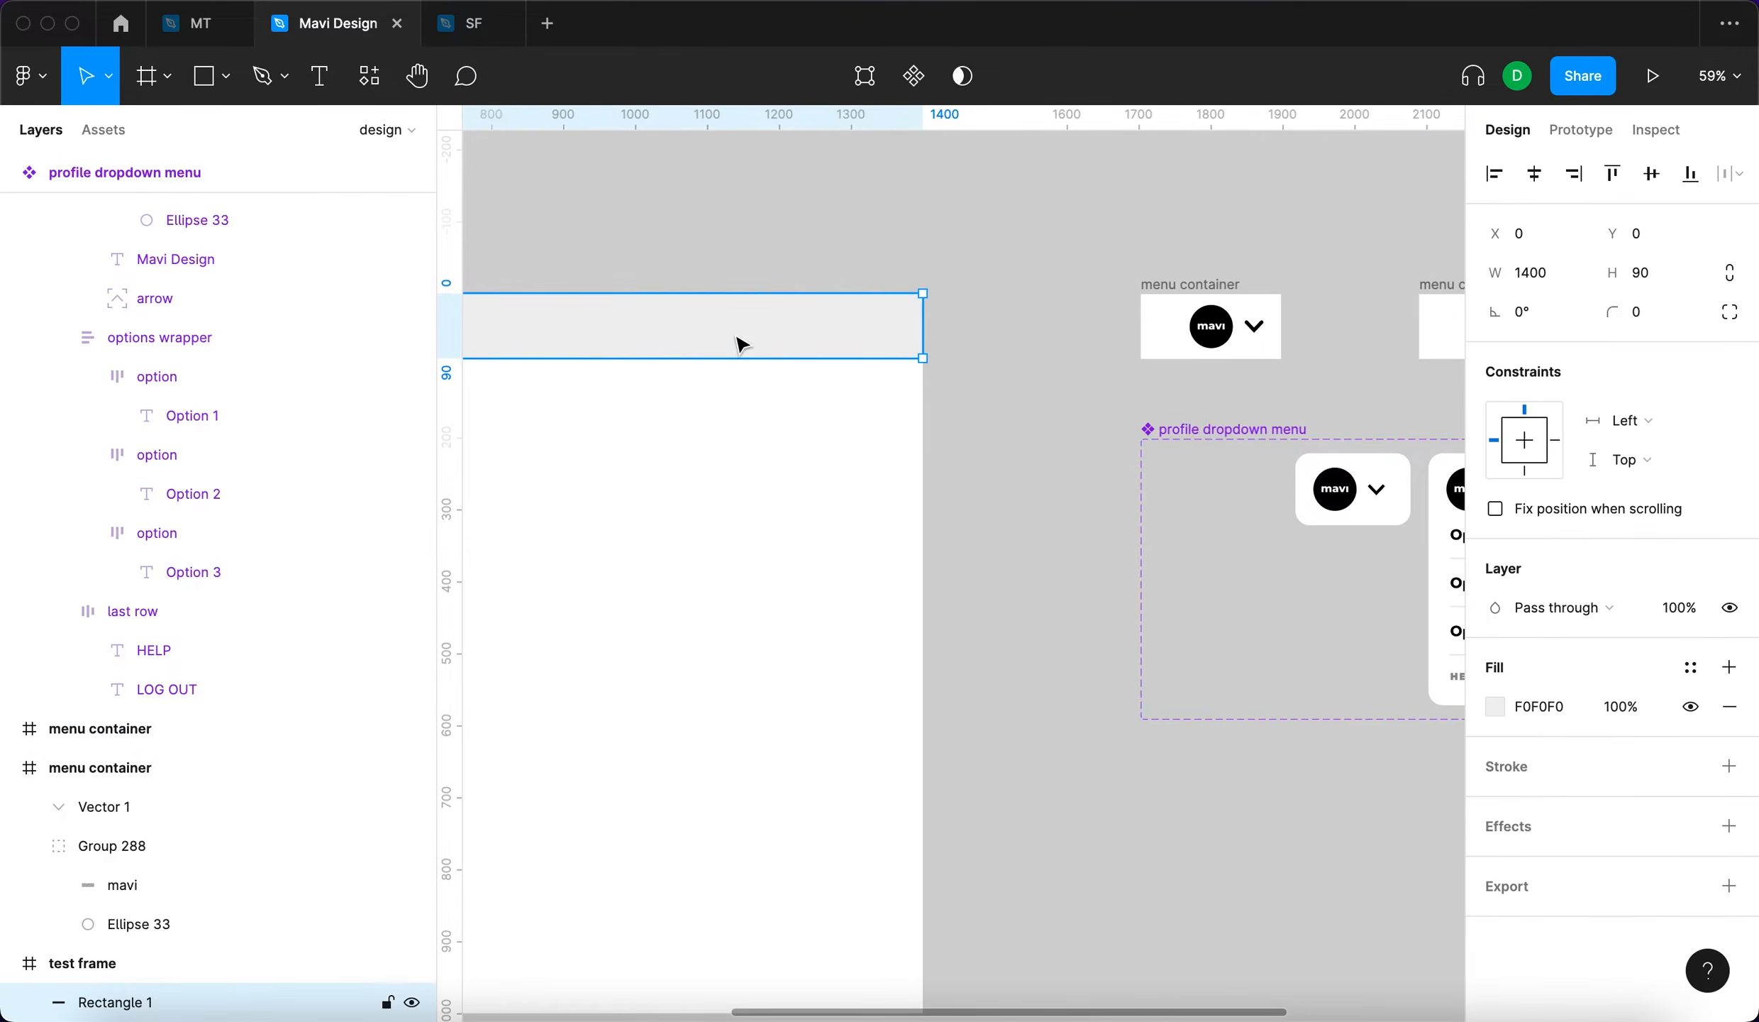
{"action": "left_click", "coordinate": [1628, 272]}
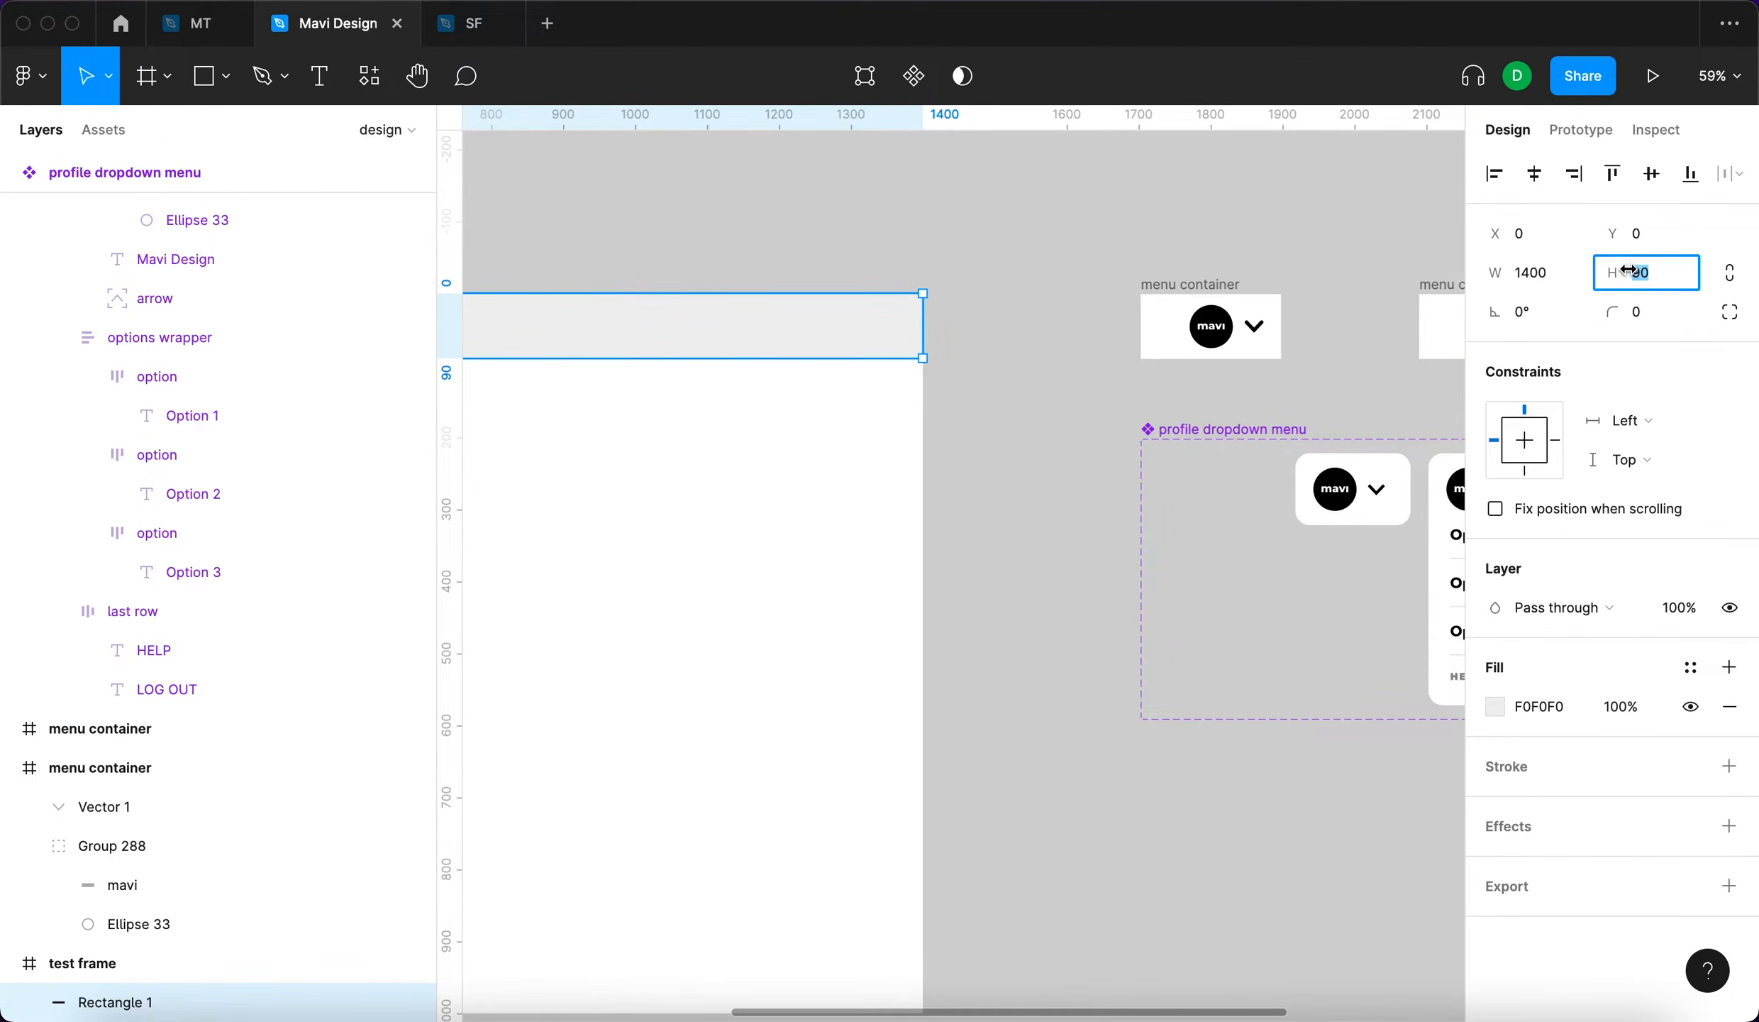
{"action": "left_click", "coordinate": [1269, 671]}
{"action": "left_click", "coordinate": [1335, 488]}
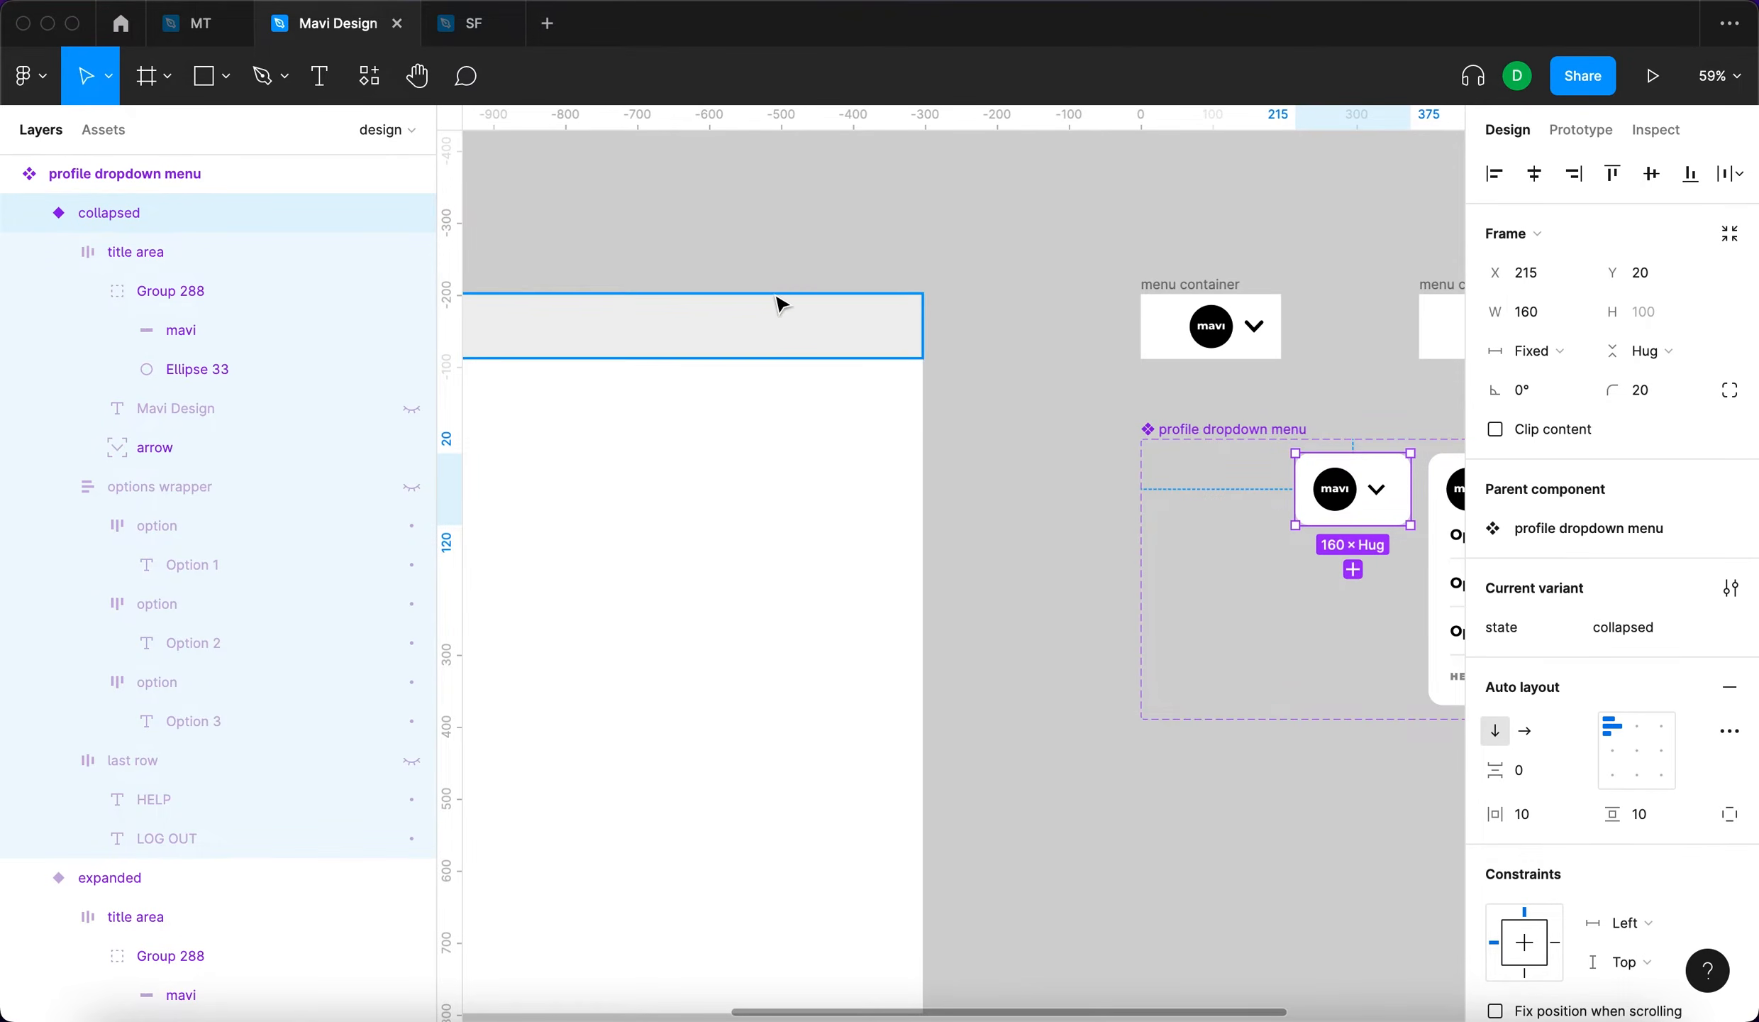
{"action": "scroll", "coordinate": [1286, 648], "scroll_direction": "right", "scroll_amount": 5}
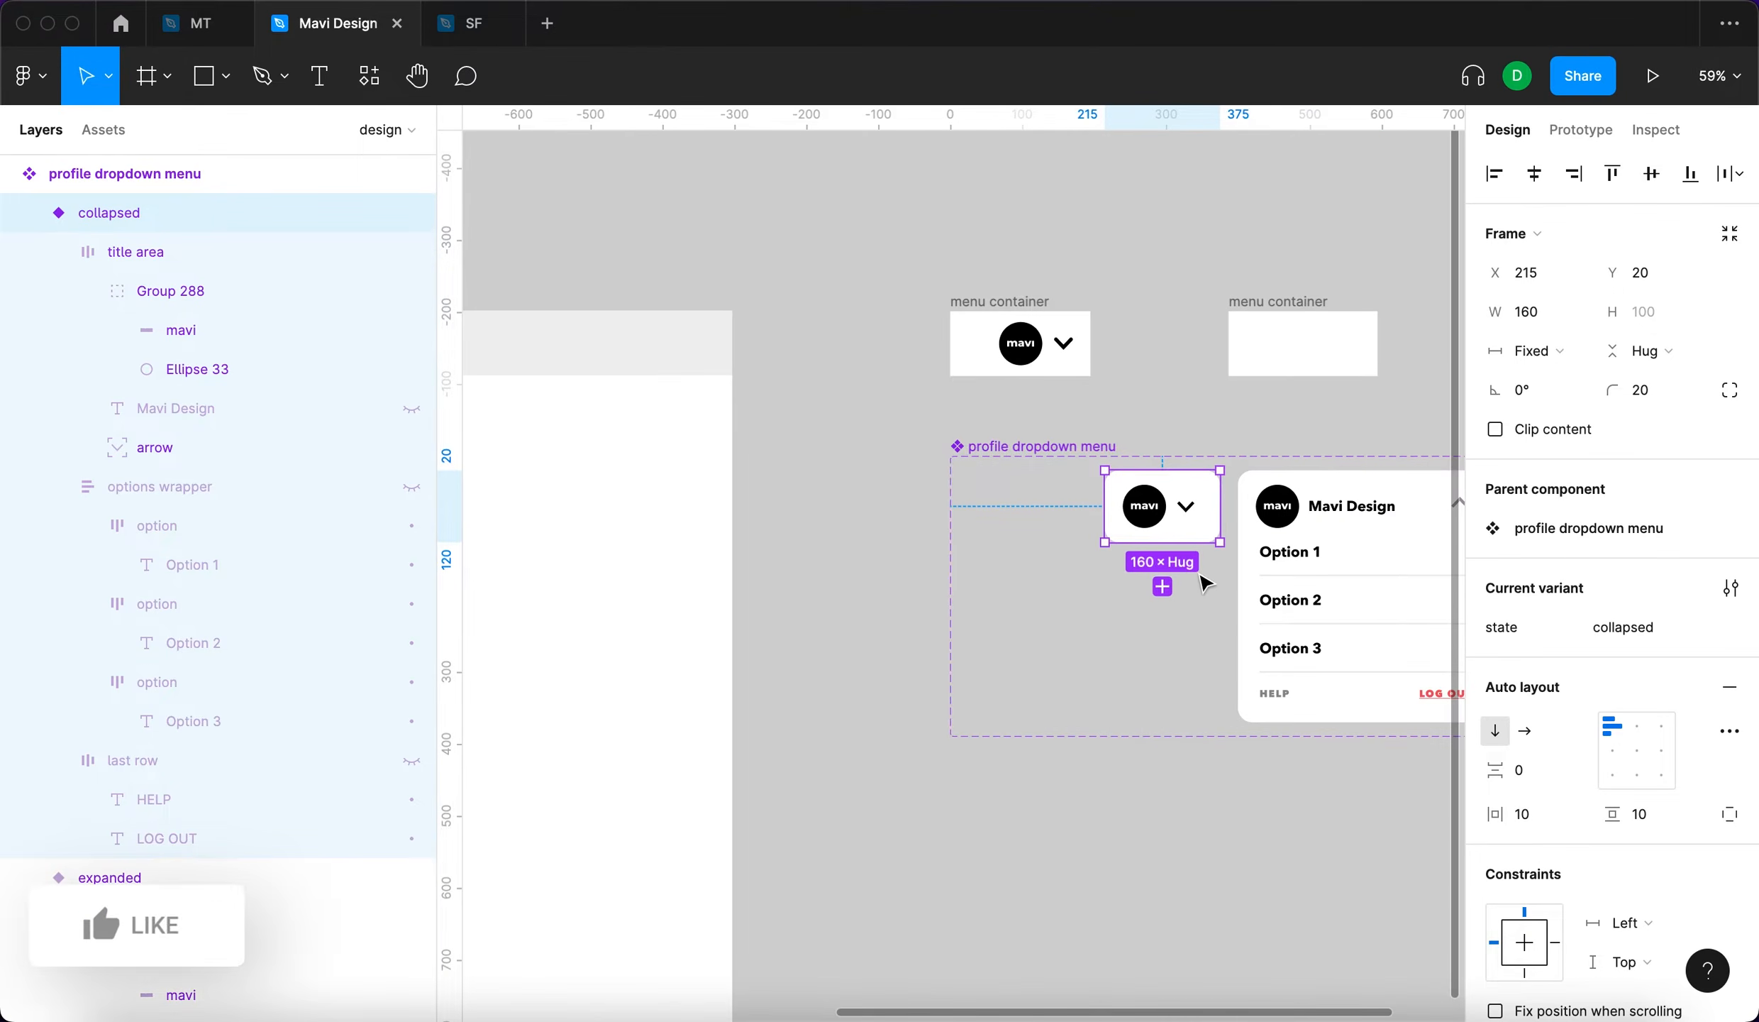
Set the top and bottom padding of the collapsed variant's title area to 0
{"action": "scroll", "coordinate": [1189, 571], "scroll_direction": "up", "scroll_amount": 5}
{"action": "scroll", "coordinate": [1155, 550], "scroll_direction": "up", "scroll_amount": 4}
{"action": "double_click", "coordinate": [1143, 425]}
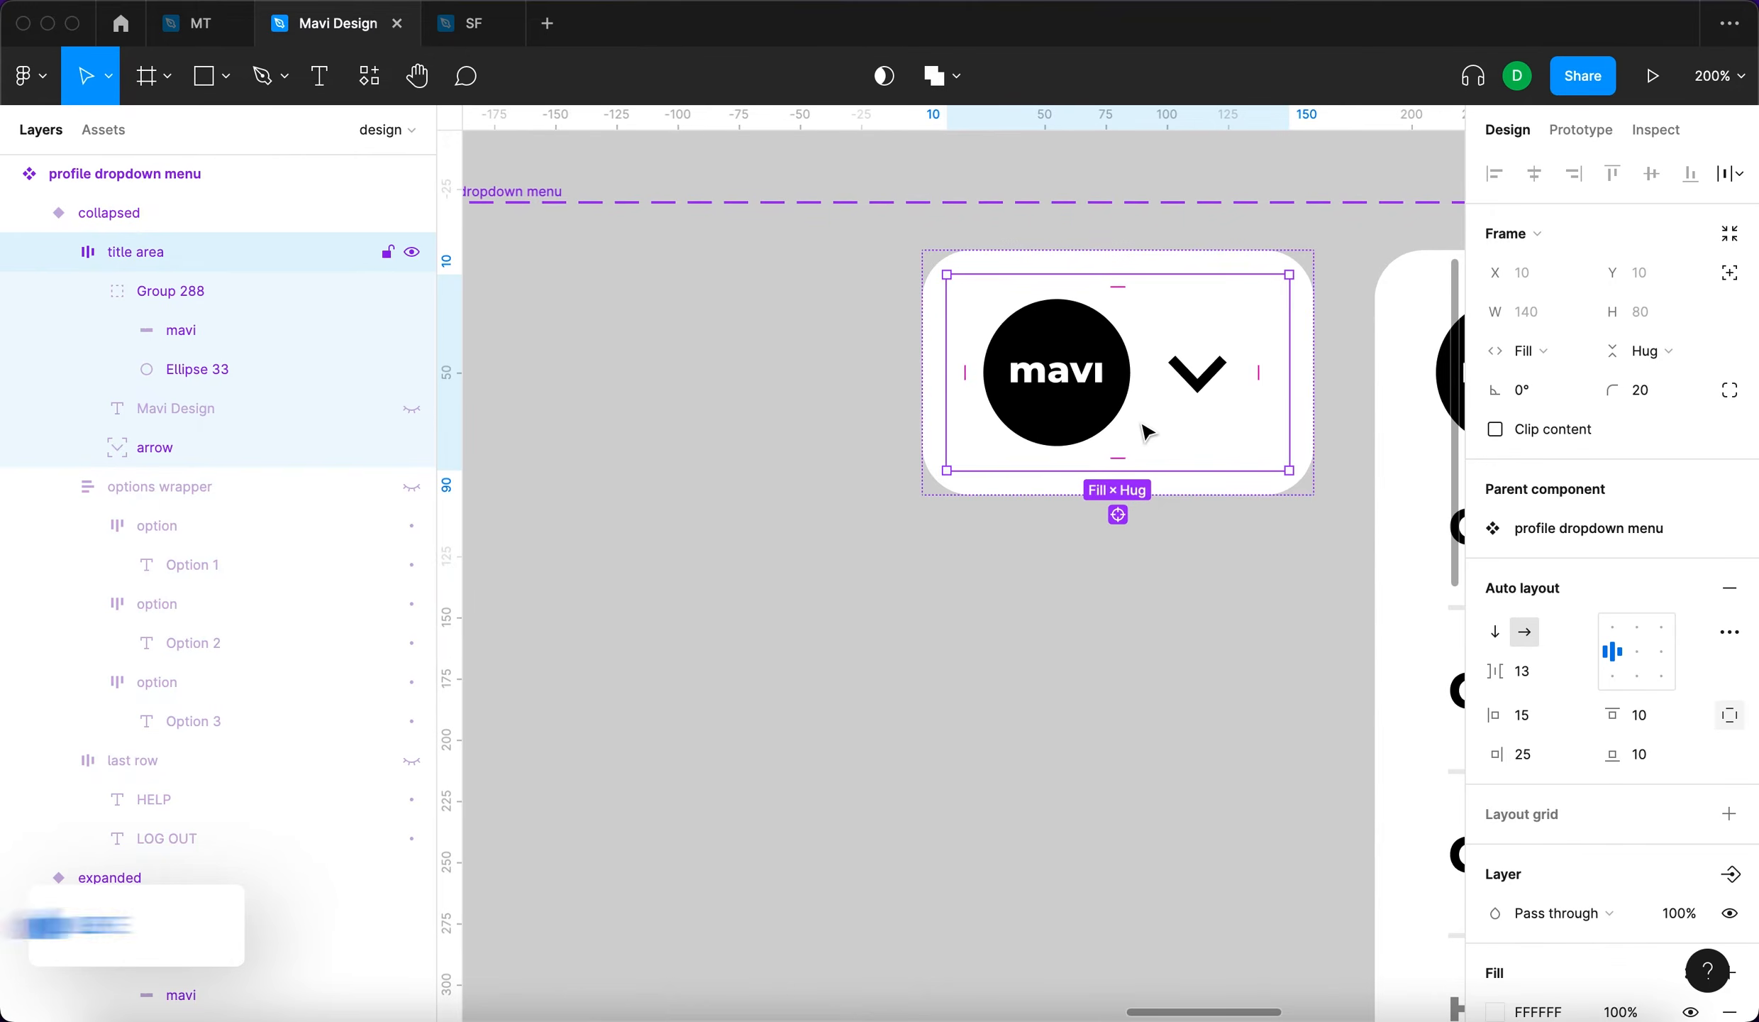
{"action": "left_click", "coordinate": [1653, 717]}
{"action": "type", "text": "0"}
{"action": "key", "text": "Return"}
{"action": "left_click", "coordinate": [1639, 754]}
{"action": "type", "text": "0"}
{"action": "key", "text": "Return"}
{"action": "left_click", "coordinate": [1057, 602]}
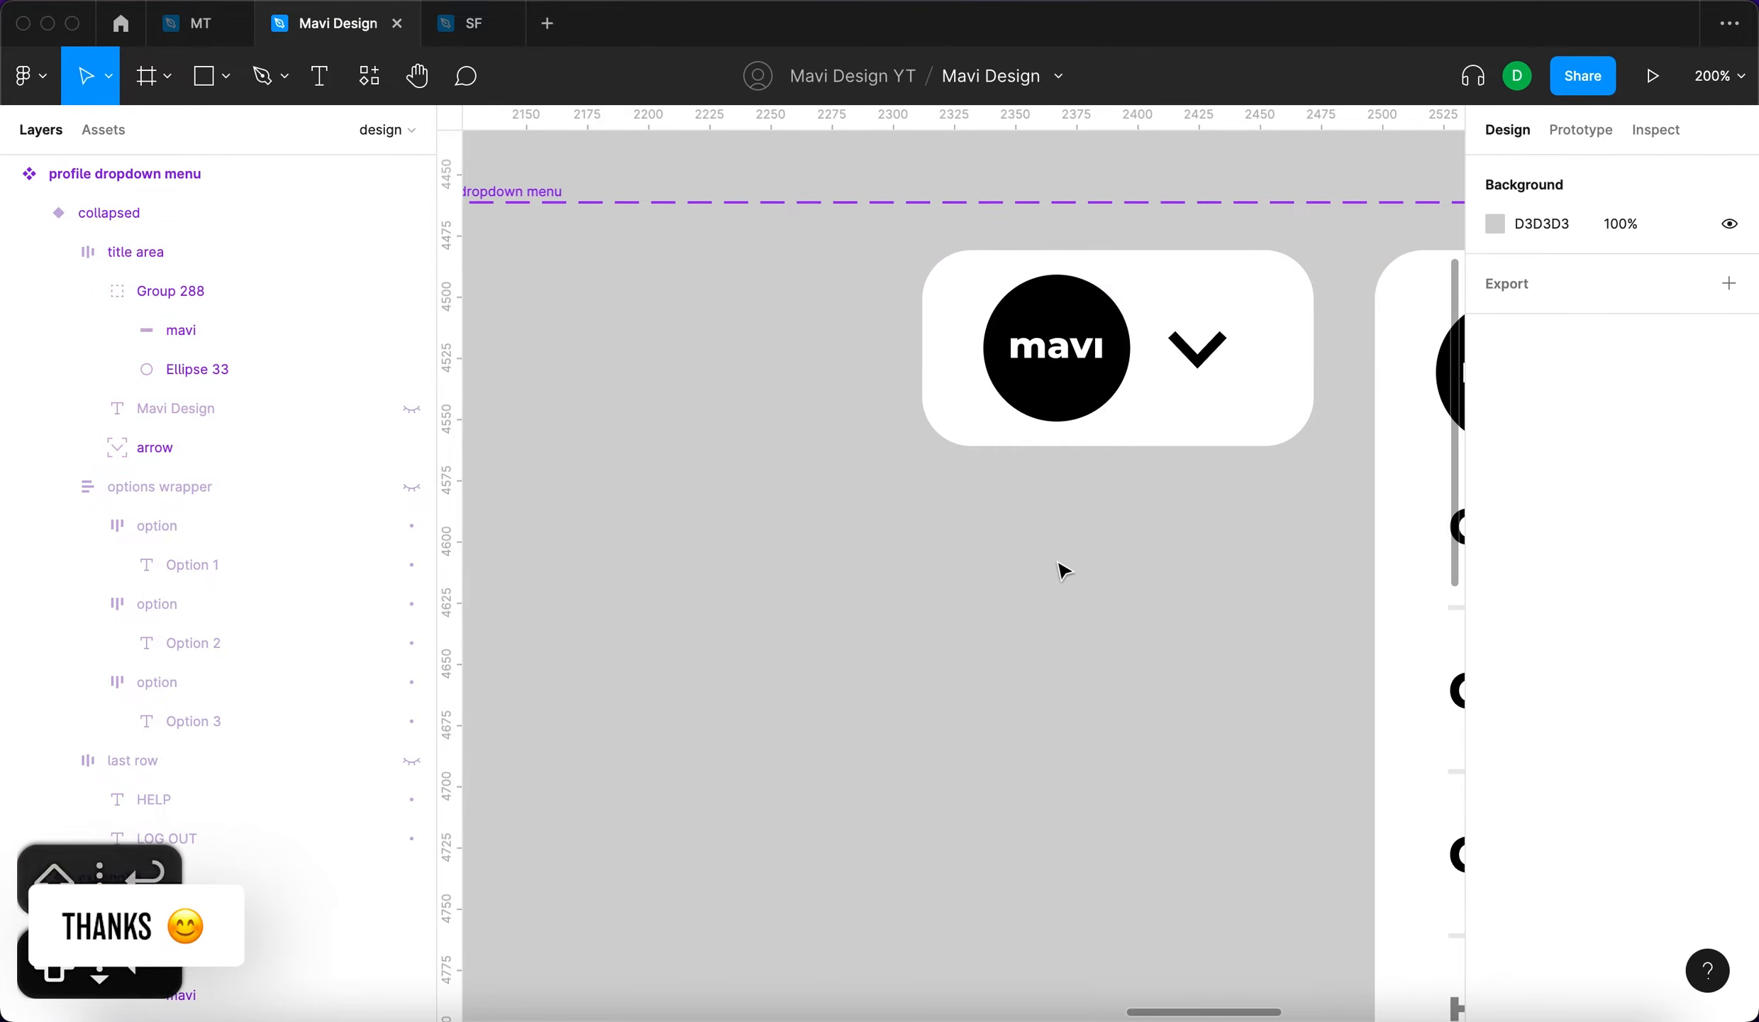
Reduce the left padding of the collapsed variant's title area to 5
{"action": "left_click", "coordinate": [1109, 395]}
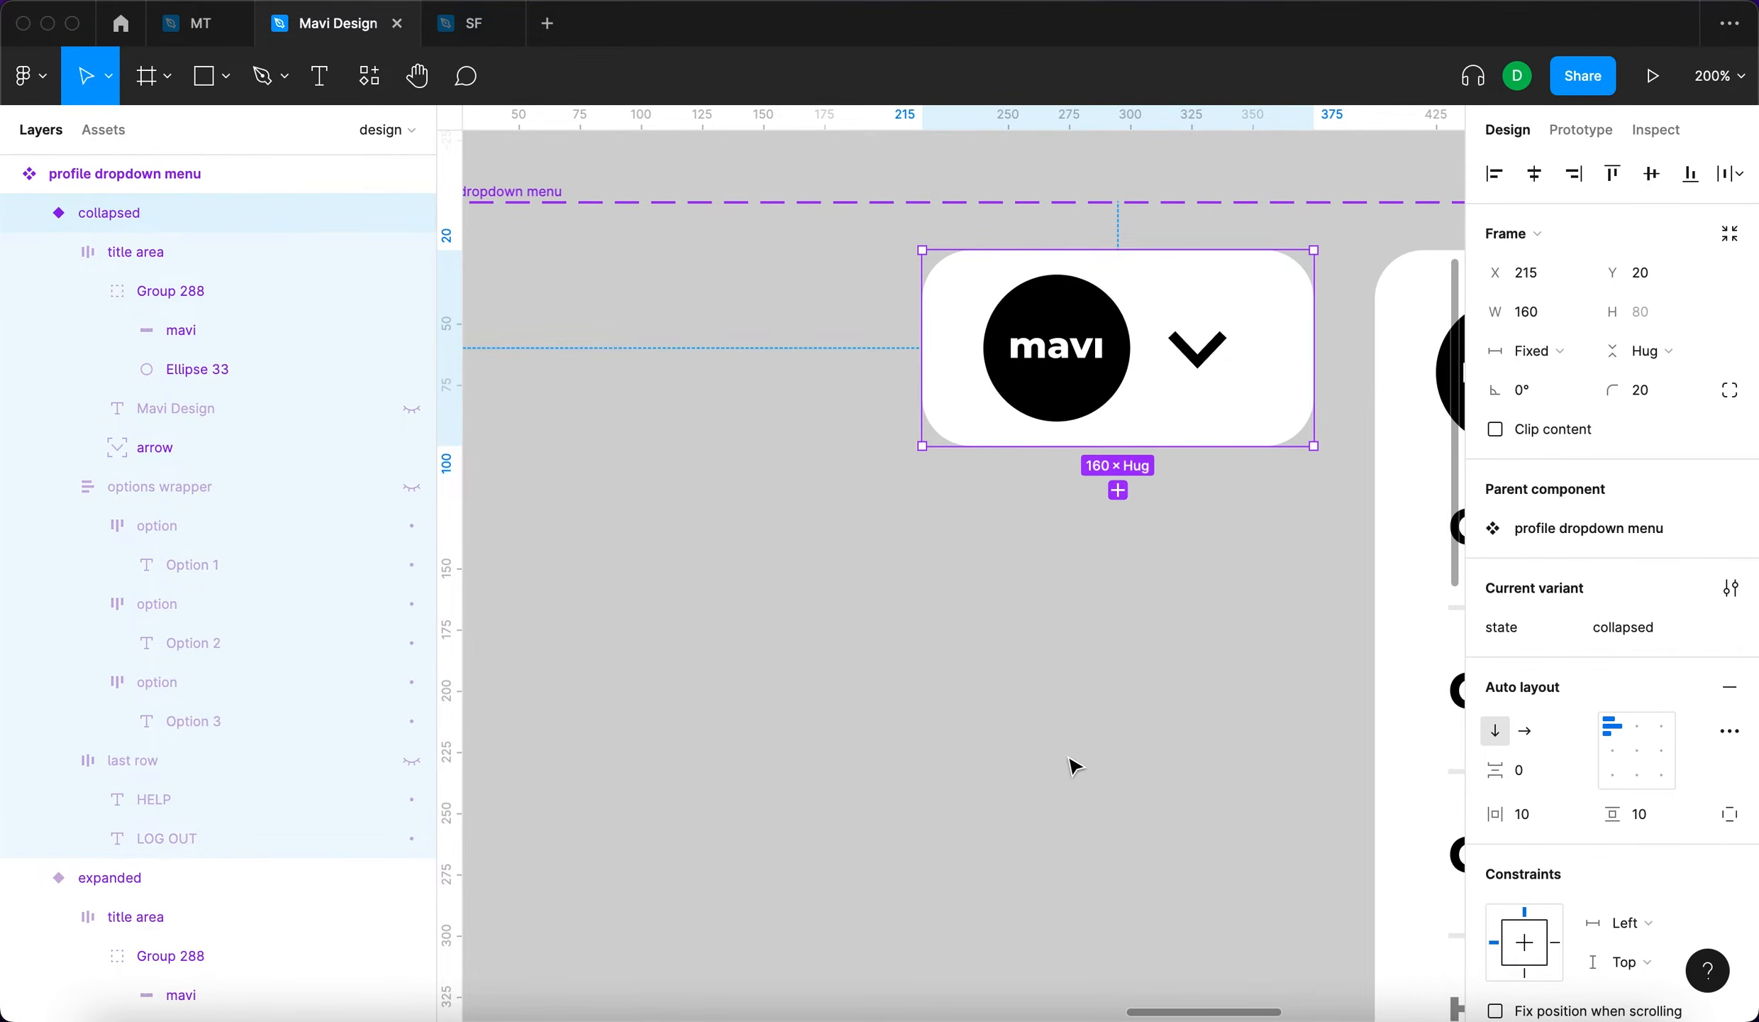
{"action": "key", "text": "Return"}
{"action": "left_click", "coordinate": [1534, 716]}
{"action": "key", "text": "shift+Down"}
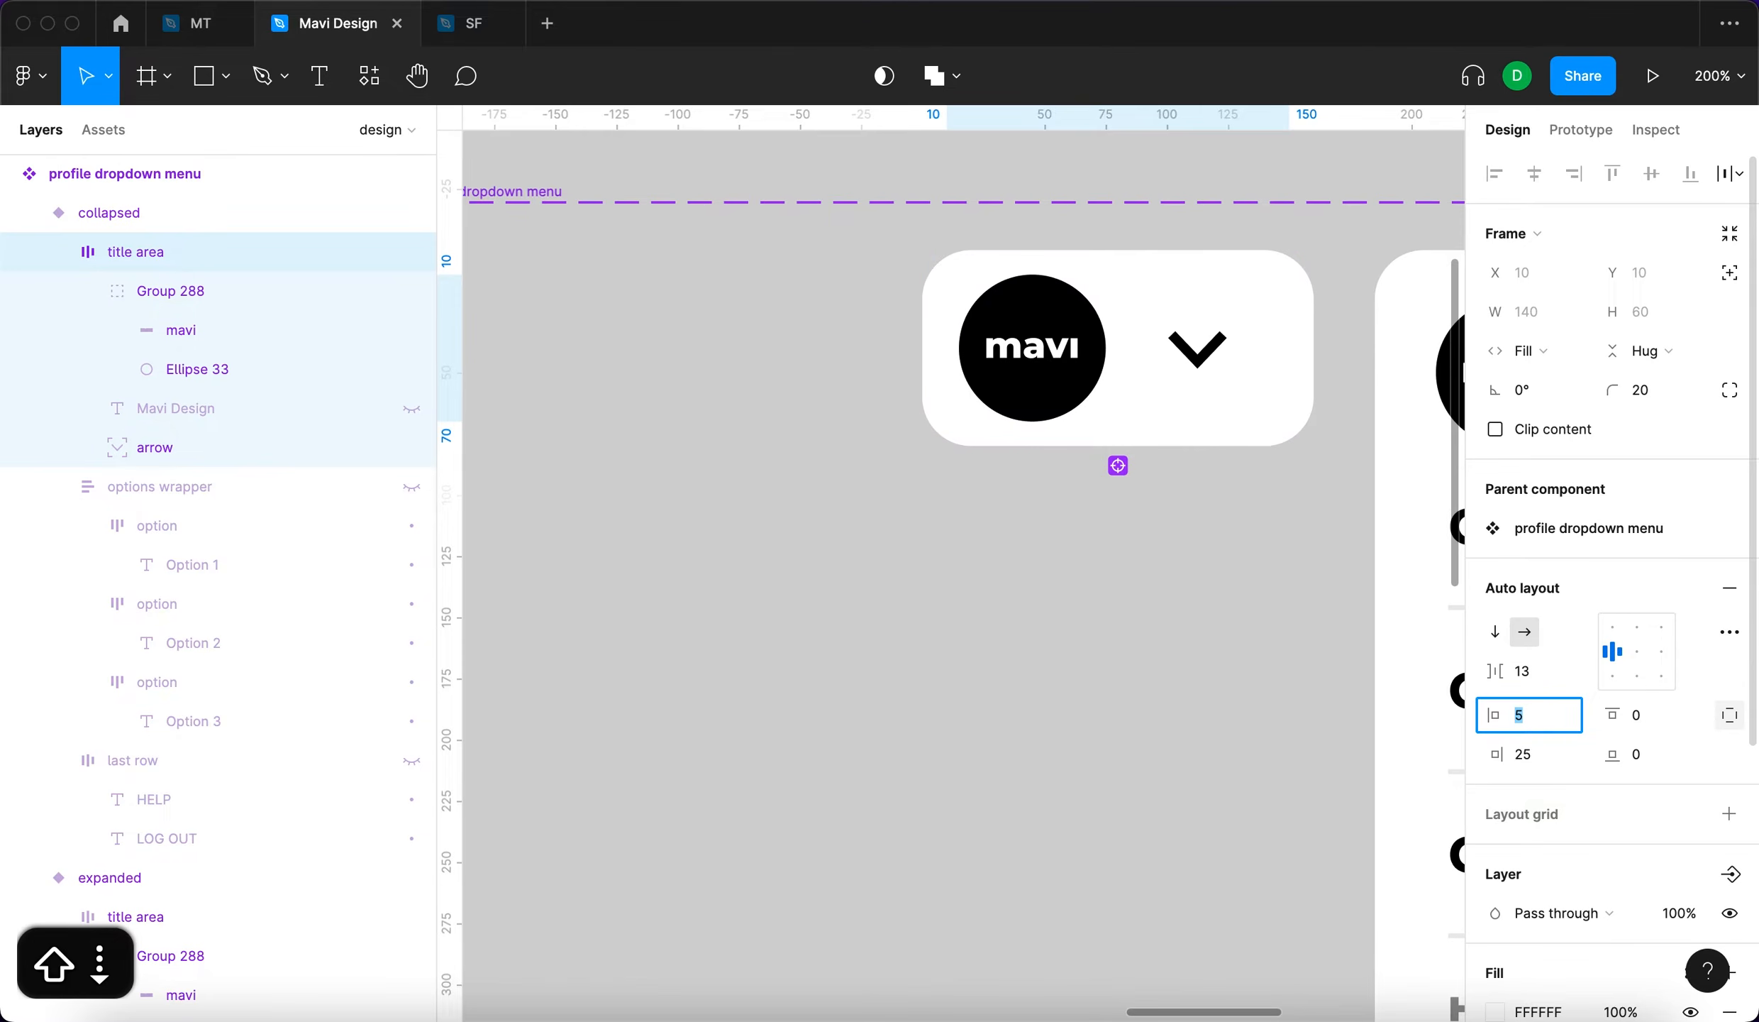
{"action": "key", "text": "shift+Up"}
{"action": "key", "text": "shift+Down"}
{"action": "key", "text": "Down"}
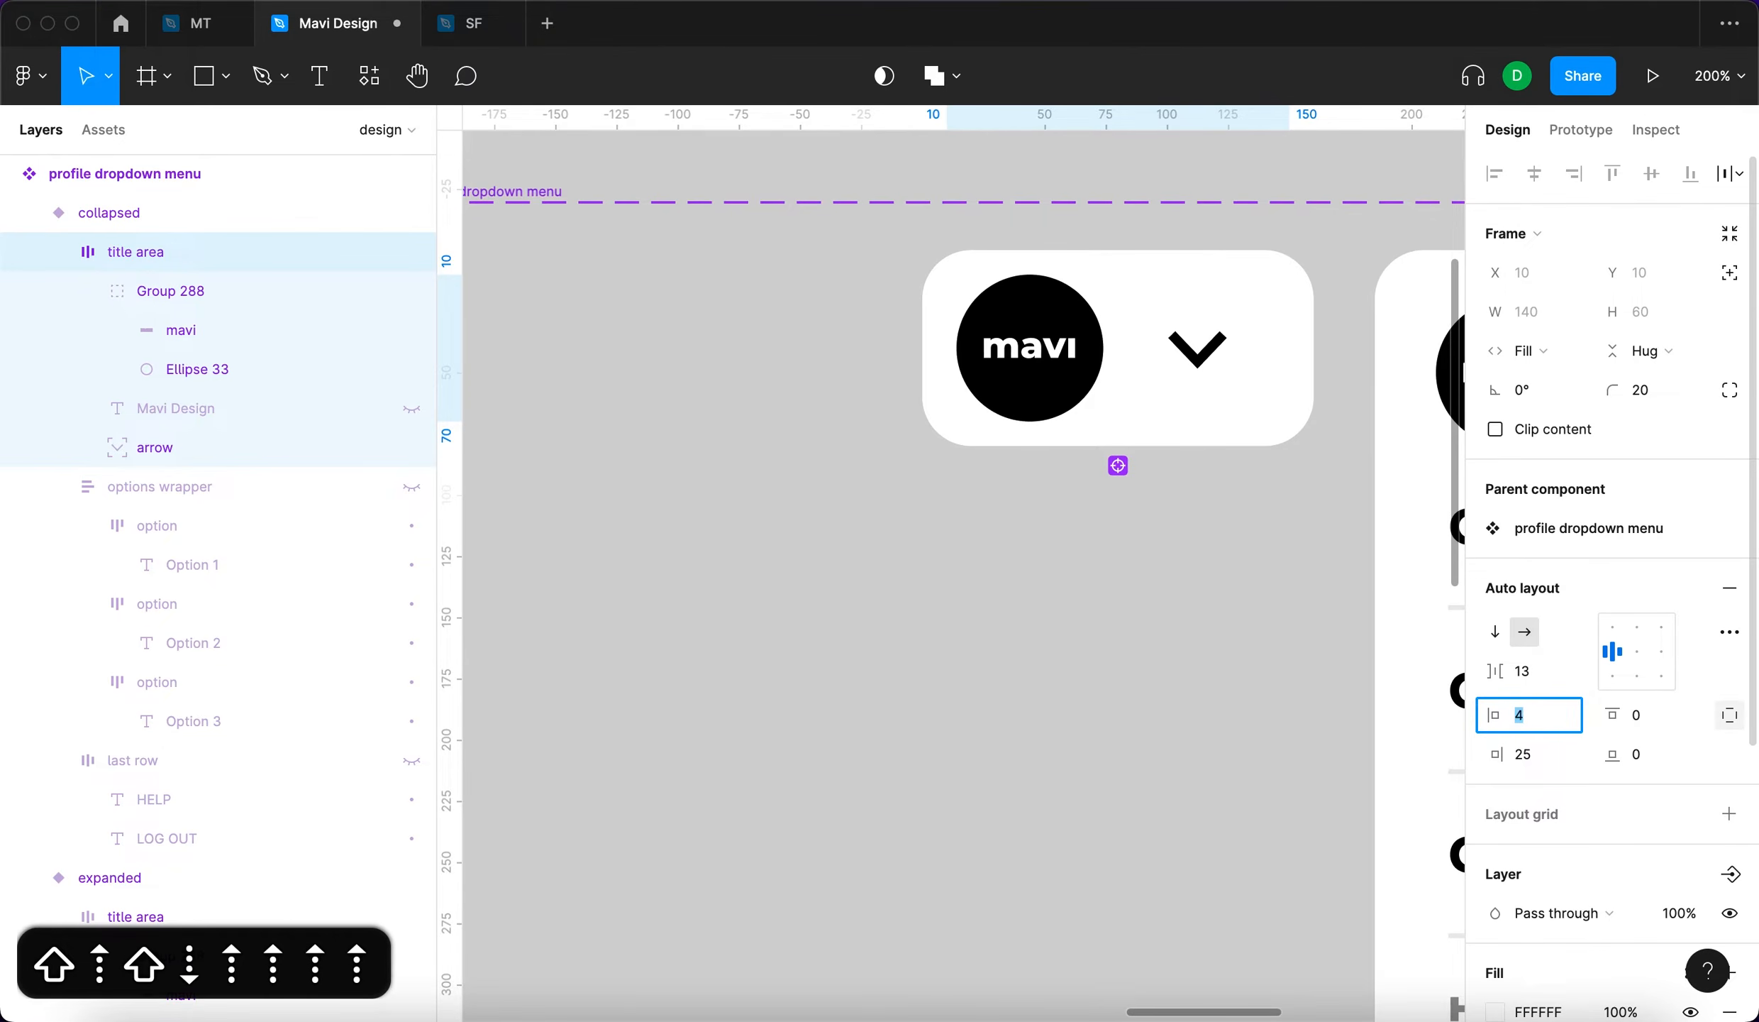
{"action": "key", "text": "Up"}
{"action": "key", "text": "Return"}
Try a right padding of 5 on the collapsed variant's title area, then restore the previous padding
{"action": "left_click", "coordinate": [1536, 758]}
{"action": "key", "text": "shift+Down"}
{"action": "key", "text": "shift+Down"}
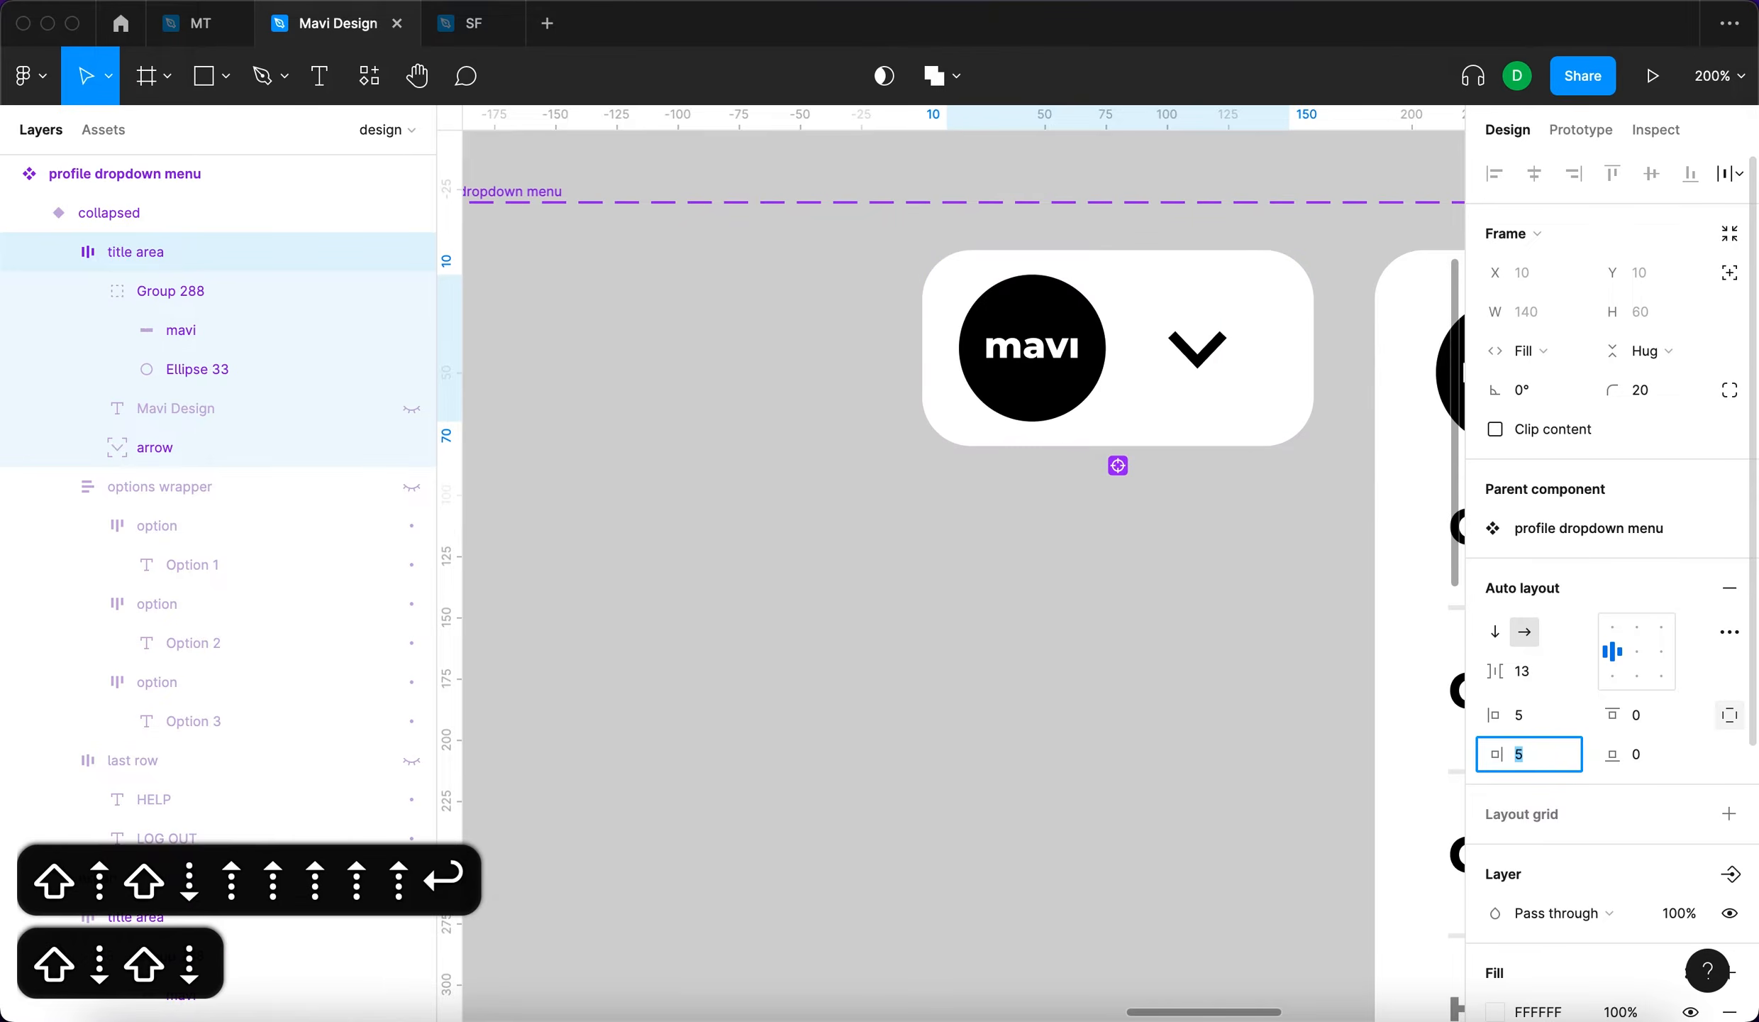
{"action": "key", "text": "shift+Up"}
{"action": "key", "text": "shift+Up"}
{"action": "key", "text": "Return"}
{"action": "left_click", "coordinate": [1162, 659]}
Nudge the collapsed variant's arrow 10 px right and narrow the variant from its left edge to about 138 px wide
{"action": "left_click", "coordinate": [1108, 408]}
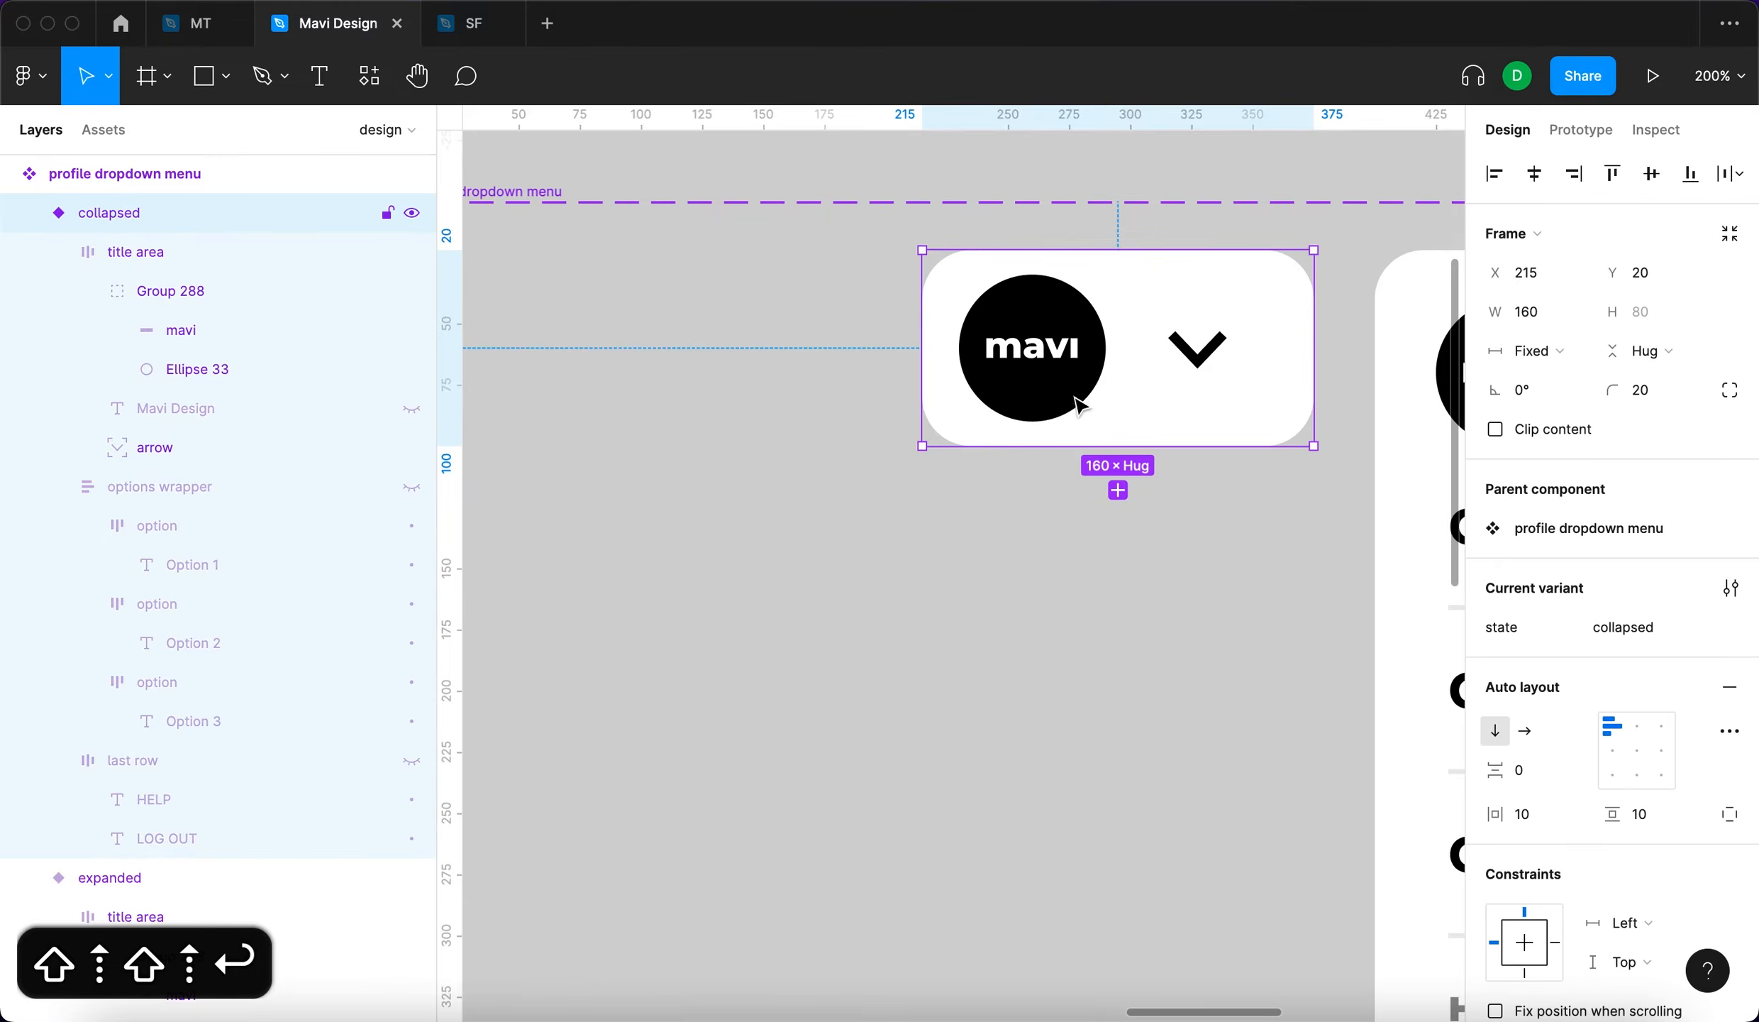
{"action": "left_click", "coordinate": [1128, 390]}
{"action": "left_click", "coordinate": [1197, 348]}
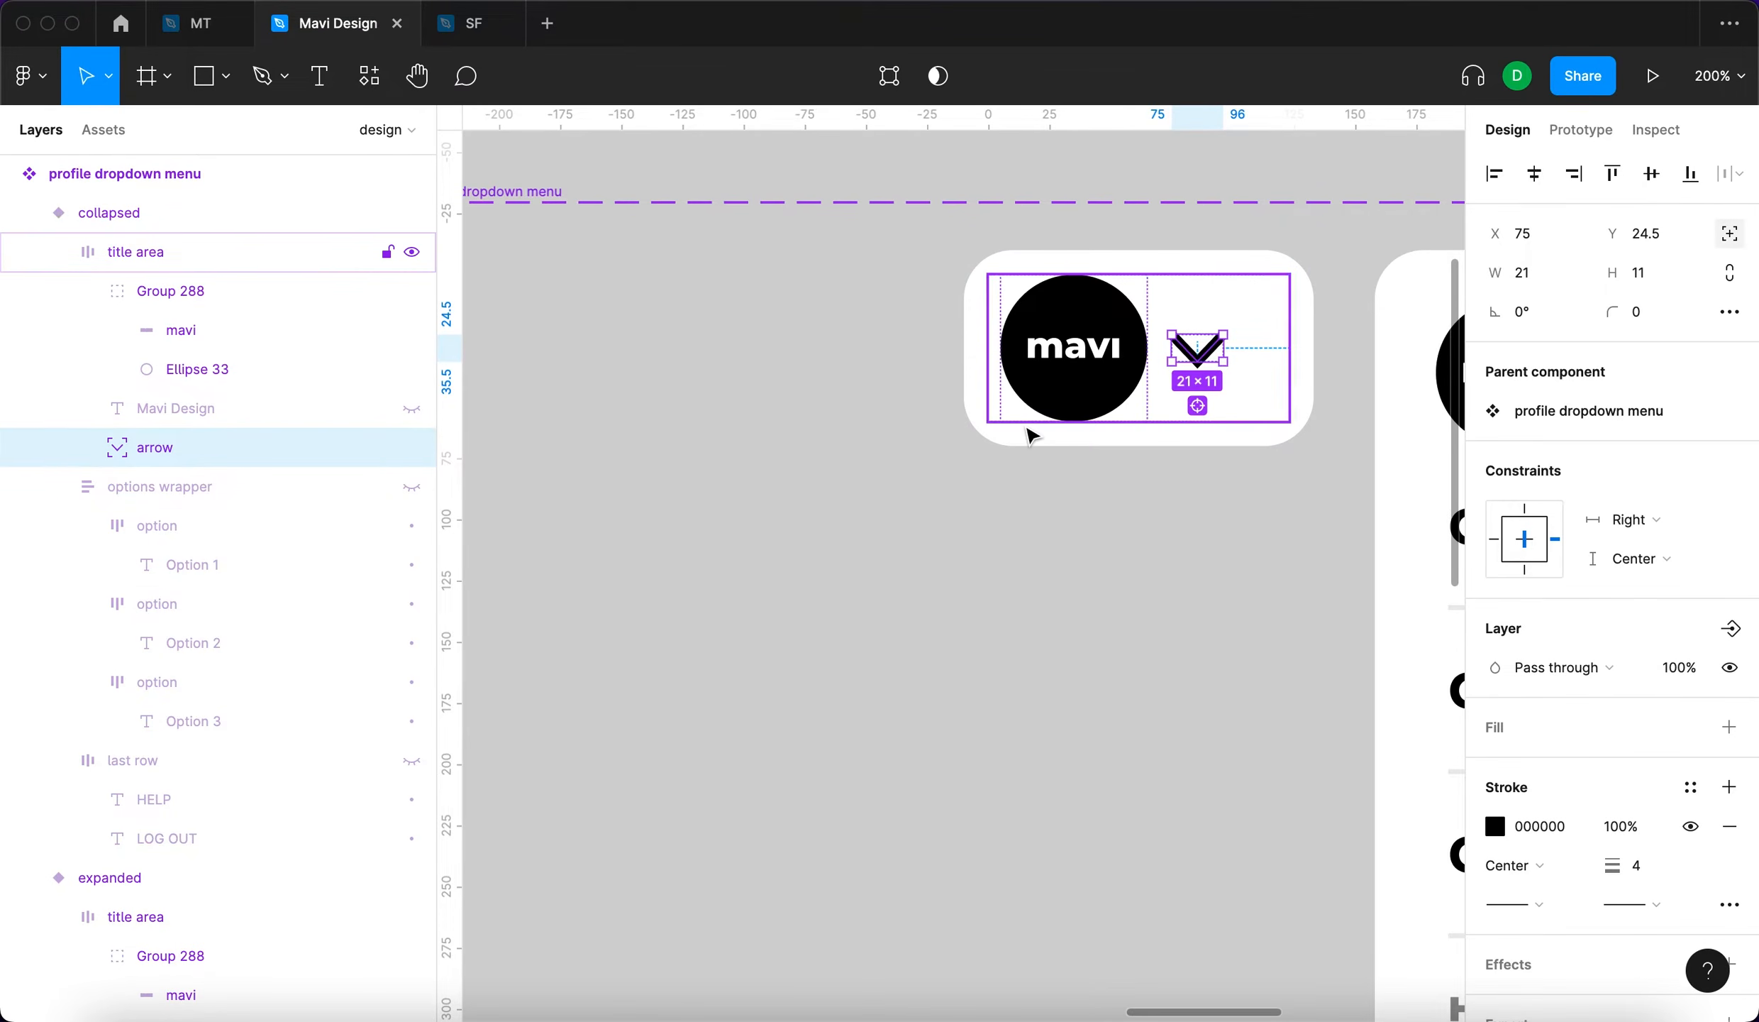
{"action": "key", "text": "shift+Right"}
{"action": "key", "text": "shift+Right"}
{"action": "key", "text": "shift+Left"}
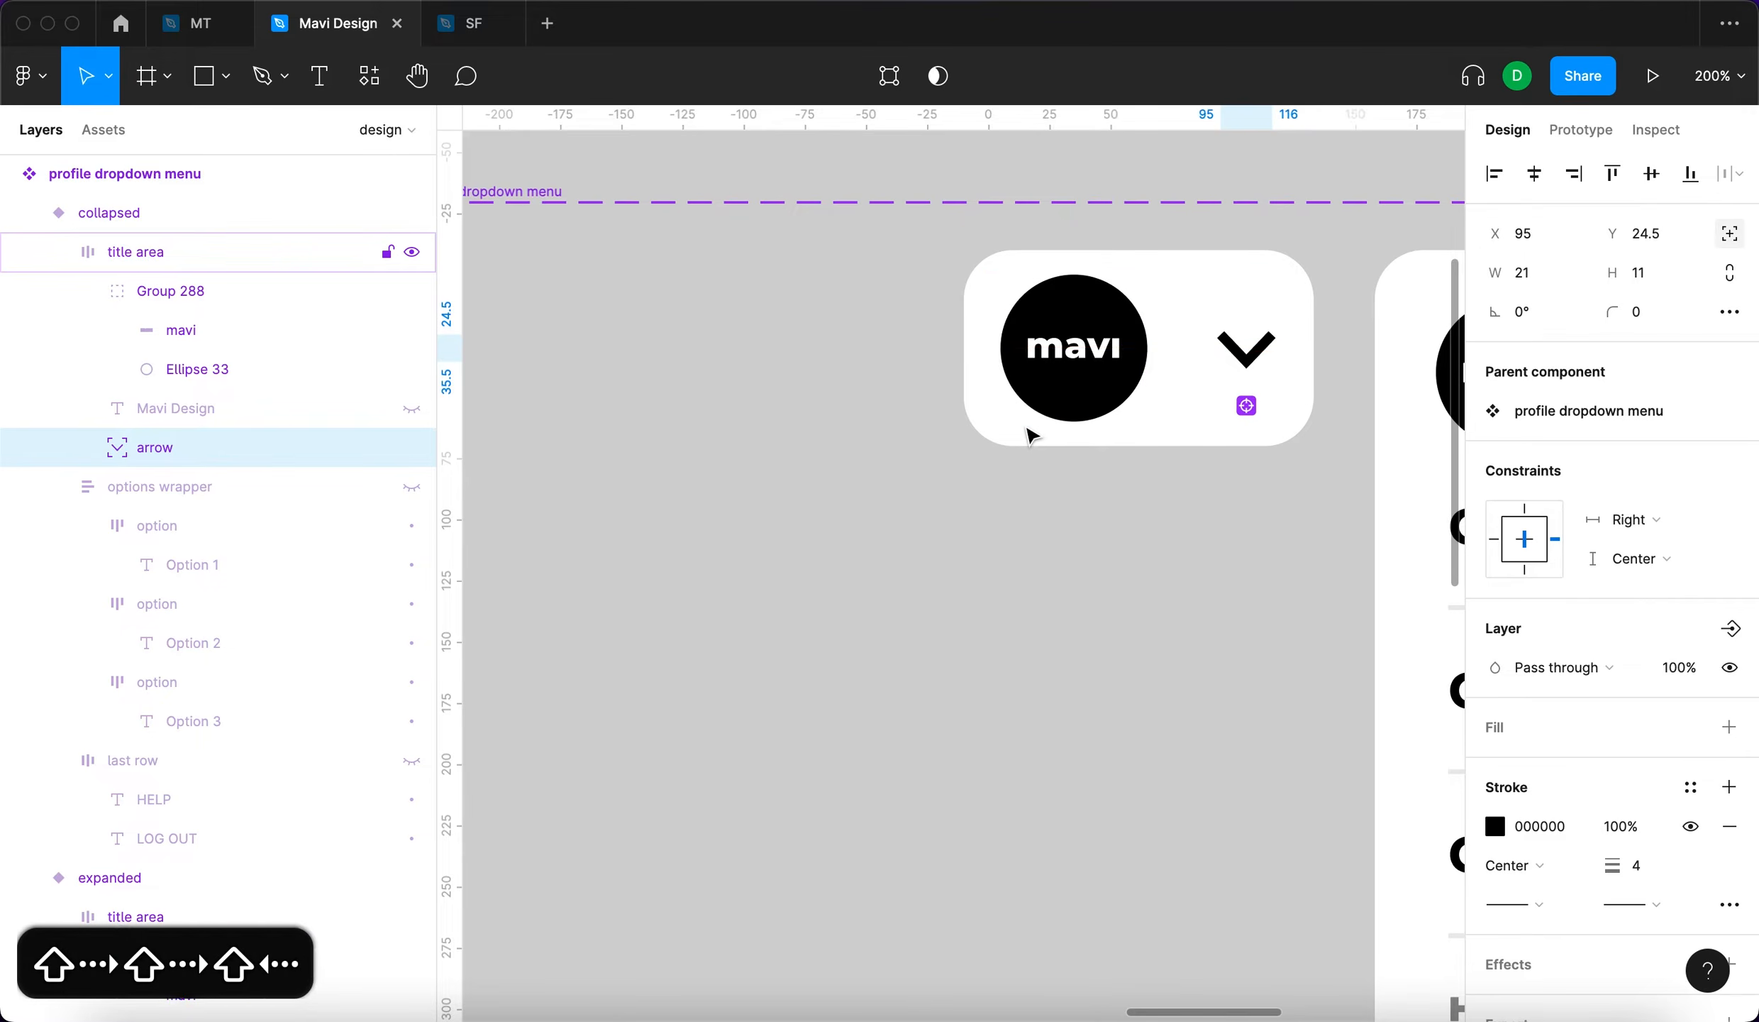
{"action": "left_click", "coordinate": [1032, 435]}
{"action": "left_click_drag", "start_coordinate": [963, 376], "coordinate": [977, 376]}
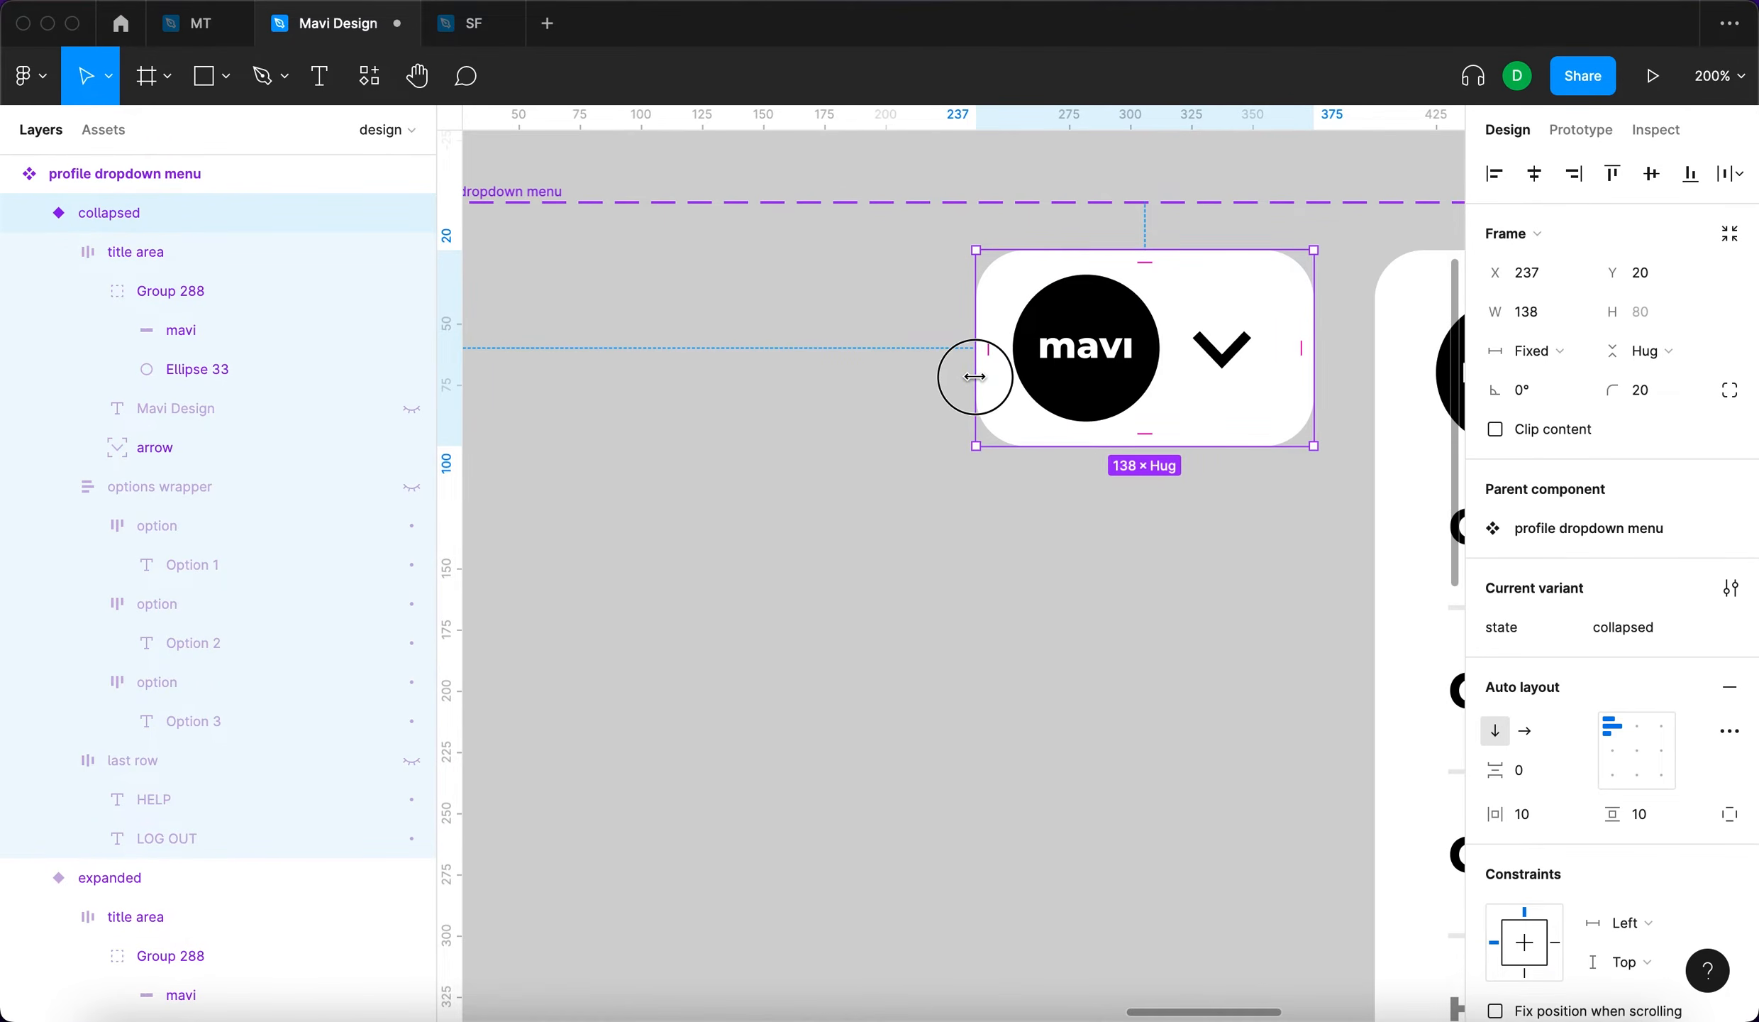
{"action": "left_click", "coordinate": [1043, 688]}
{"action": "key", "text": "shift+1"}
{"action": "left_click", "coordinate": [900, 557]}
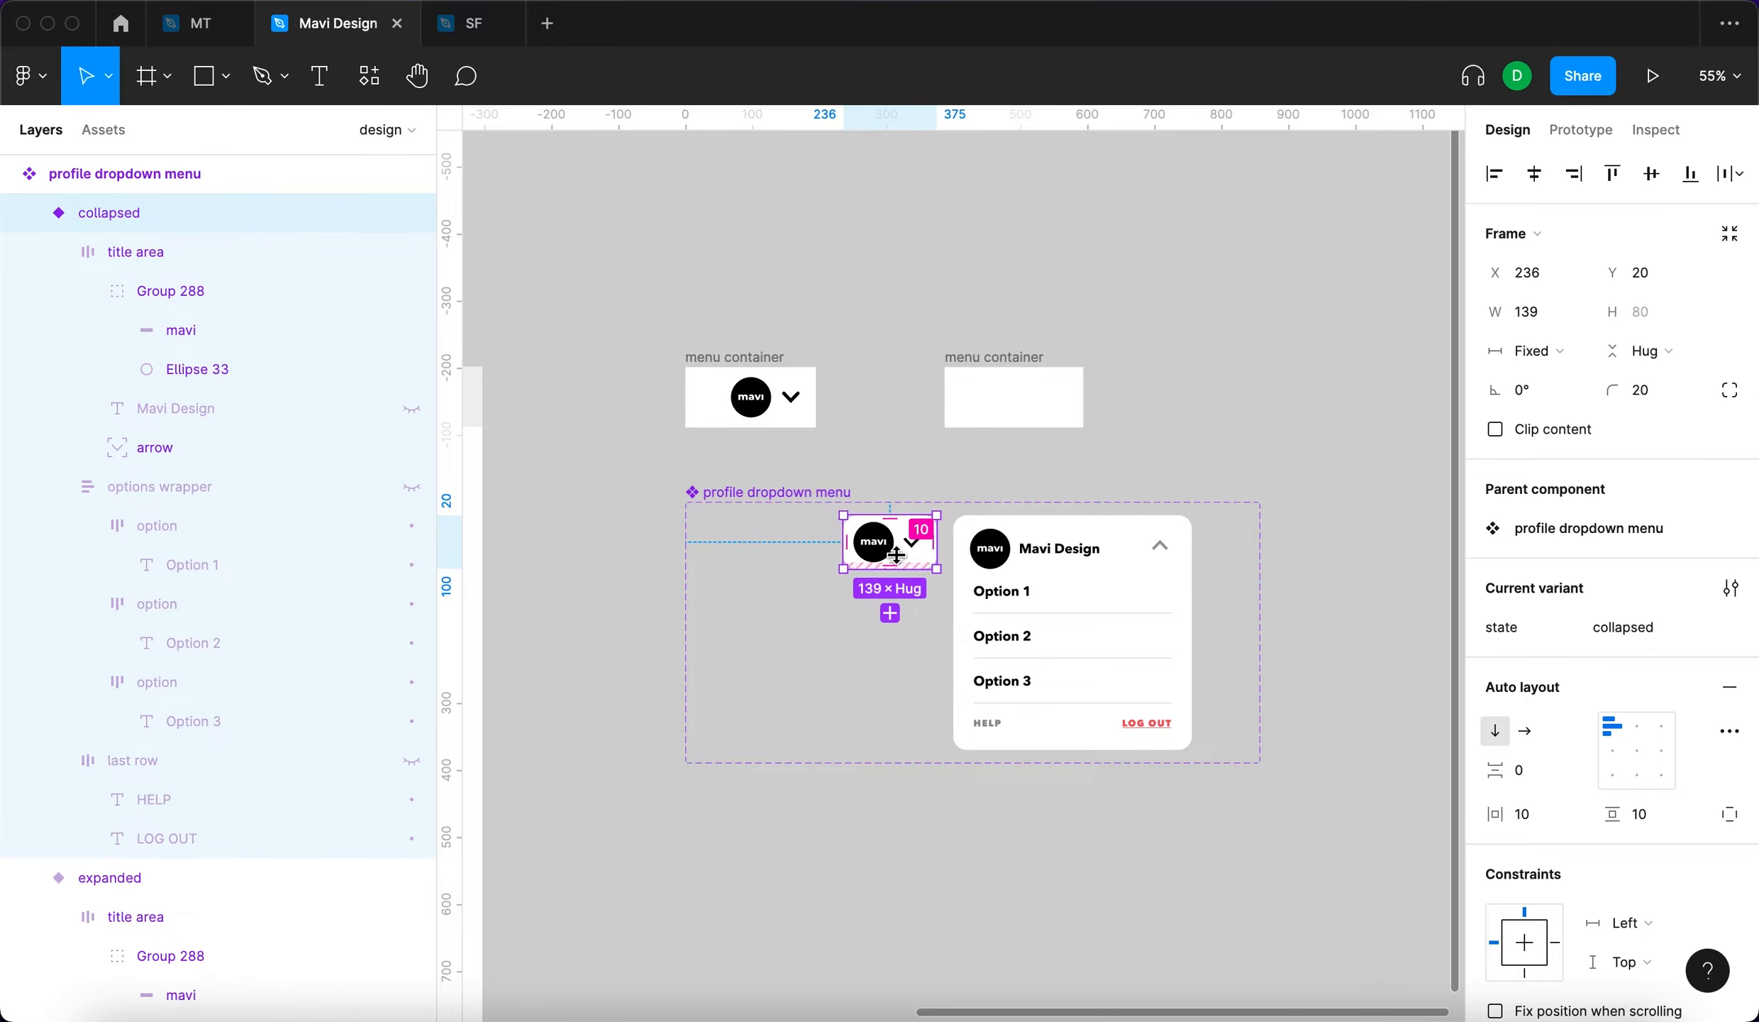
{"action": "left_click", "coordinate": [1079, 613]}
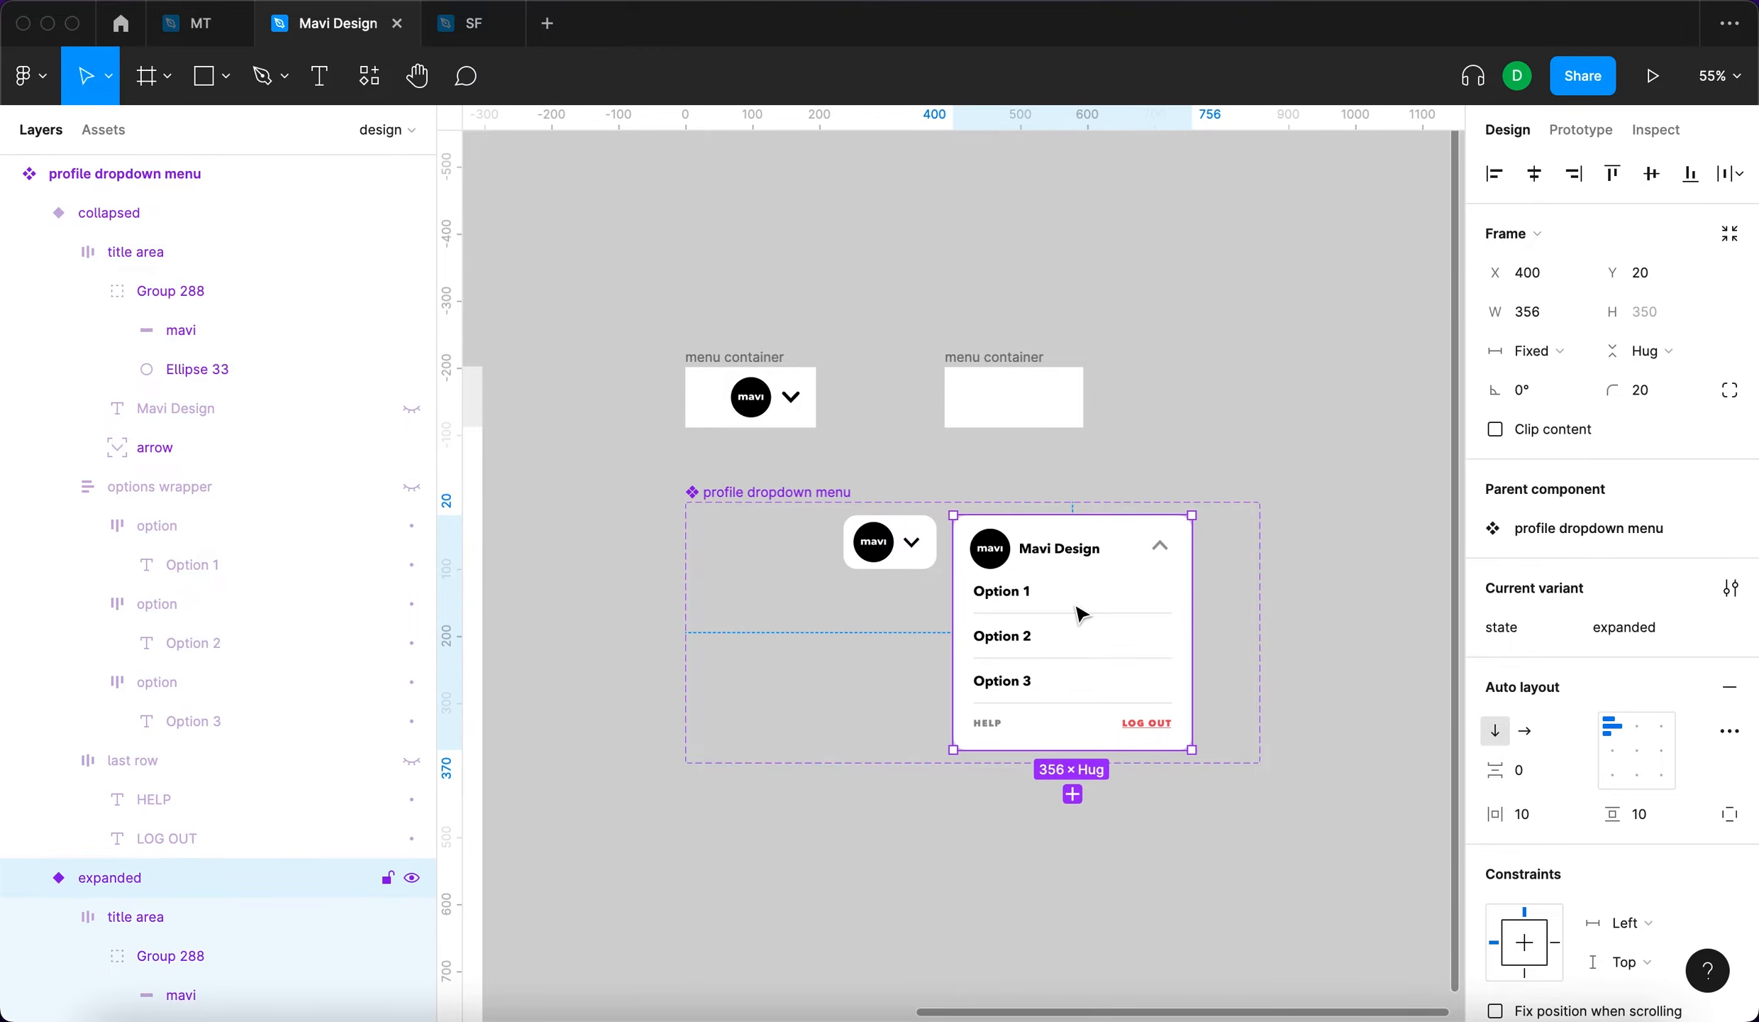
{"action": "left_click", "coordinate": [759, 666]}
{"action": "scroll", "coordinate": [759, 664], "scroll_direction": "up", "scroll_amount": 3}
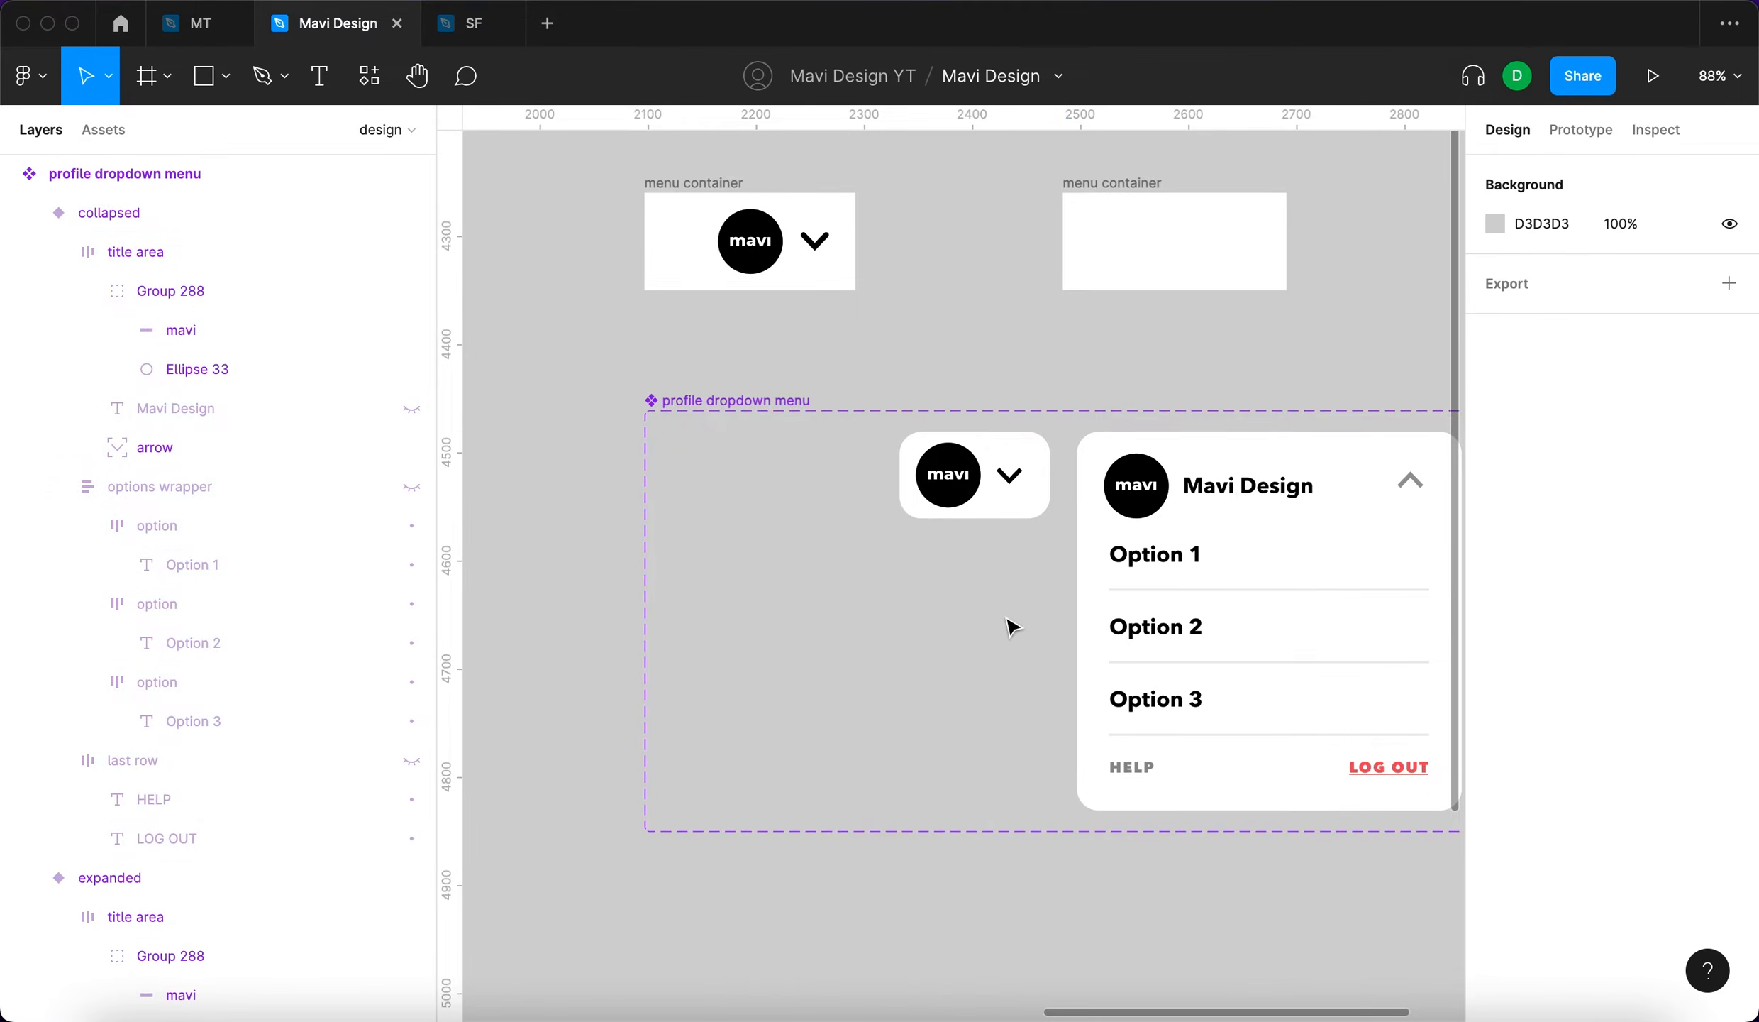
{"action": "left_click", "coordinate": [776, 243]}
{"action": "left_click", "coordinate": [876, 244]}
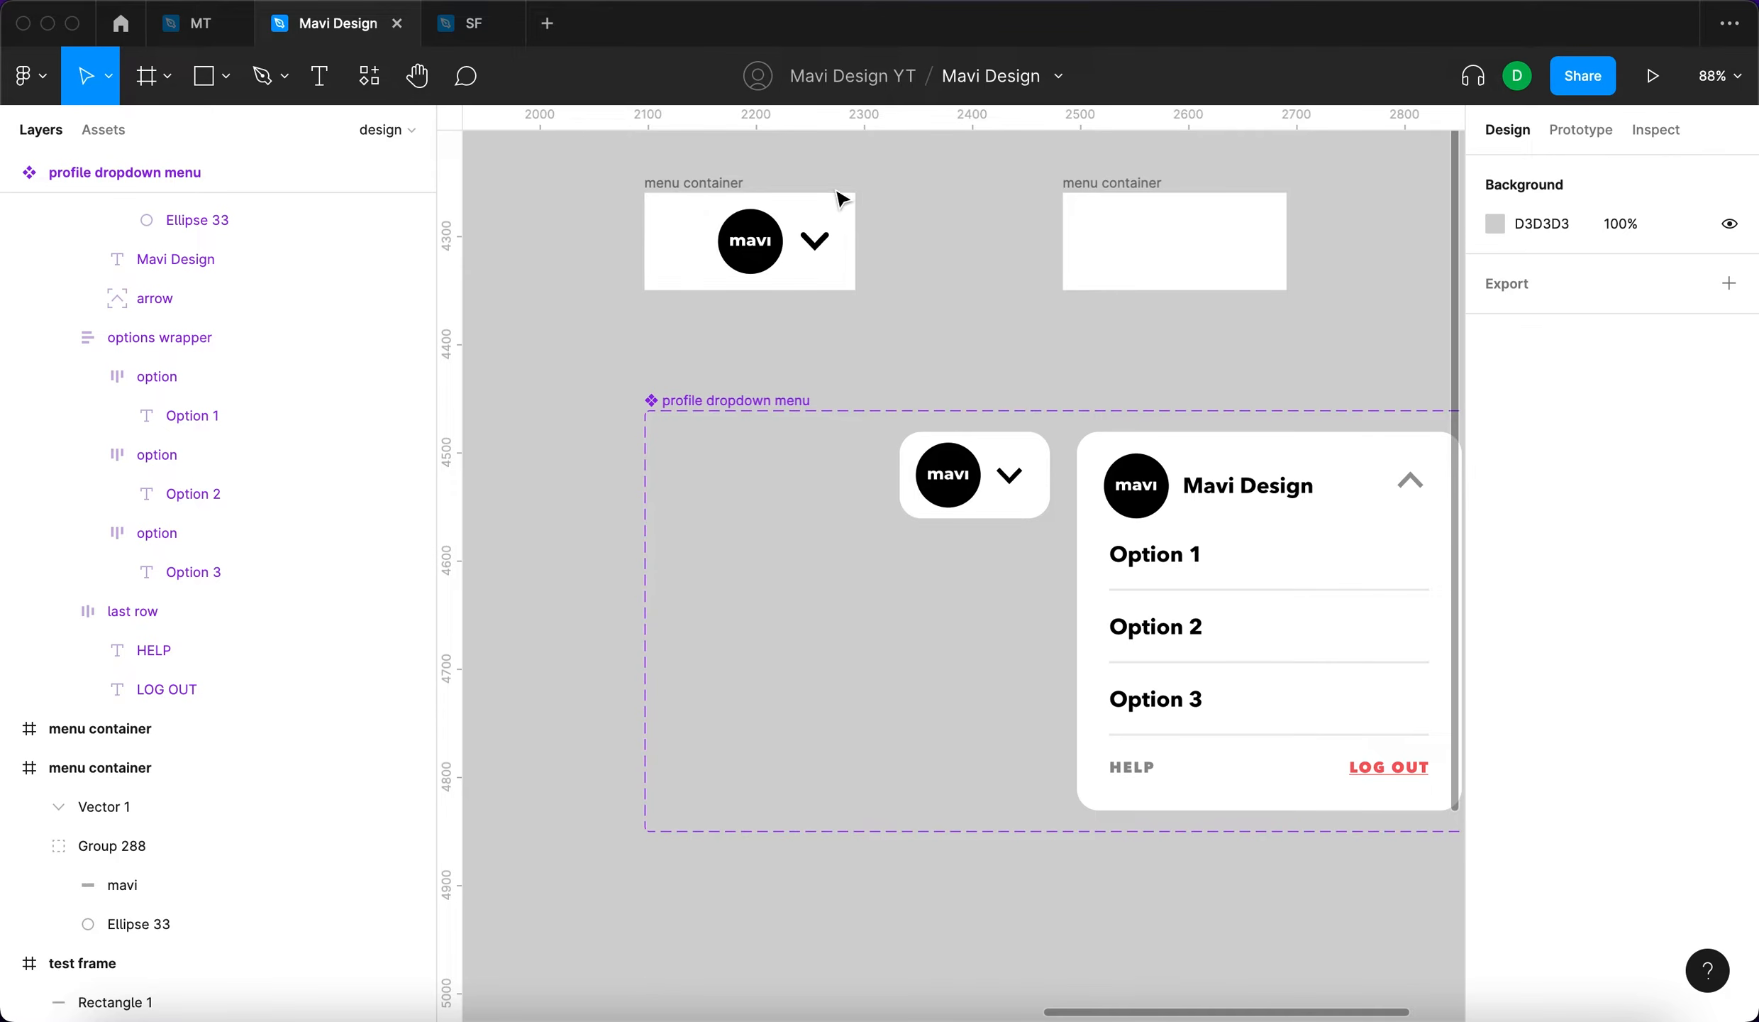
Draw a 130 × 84 rectangle with corner radius 19 in the filled menu container and send it behind the logo and arrow
{"action": "left_click", "coordinate": [206, 76]}
{"action": "left_click_drag", "start_coordinate": [708, 192], "coordinate": [852, 287]}
{"action": "left_click", "coordinate": [1646, 309]}
{"action": "key", "text": "shift+Up"}
{"action": "key", "text": "shift+Up"}
{"action": "key", "text": "shift+Down"}
{"action": "key", "text": "shift+Up"}
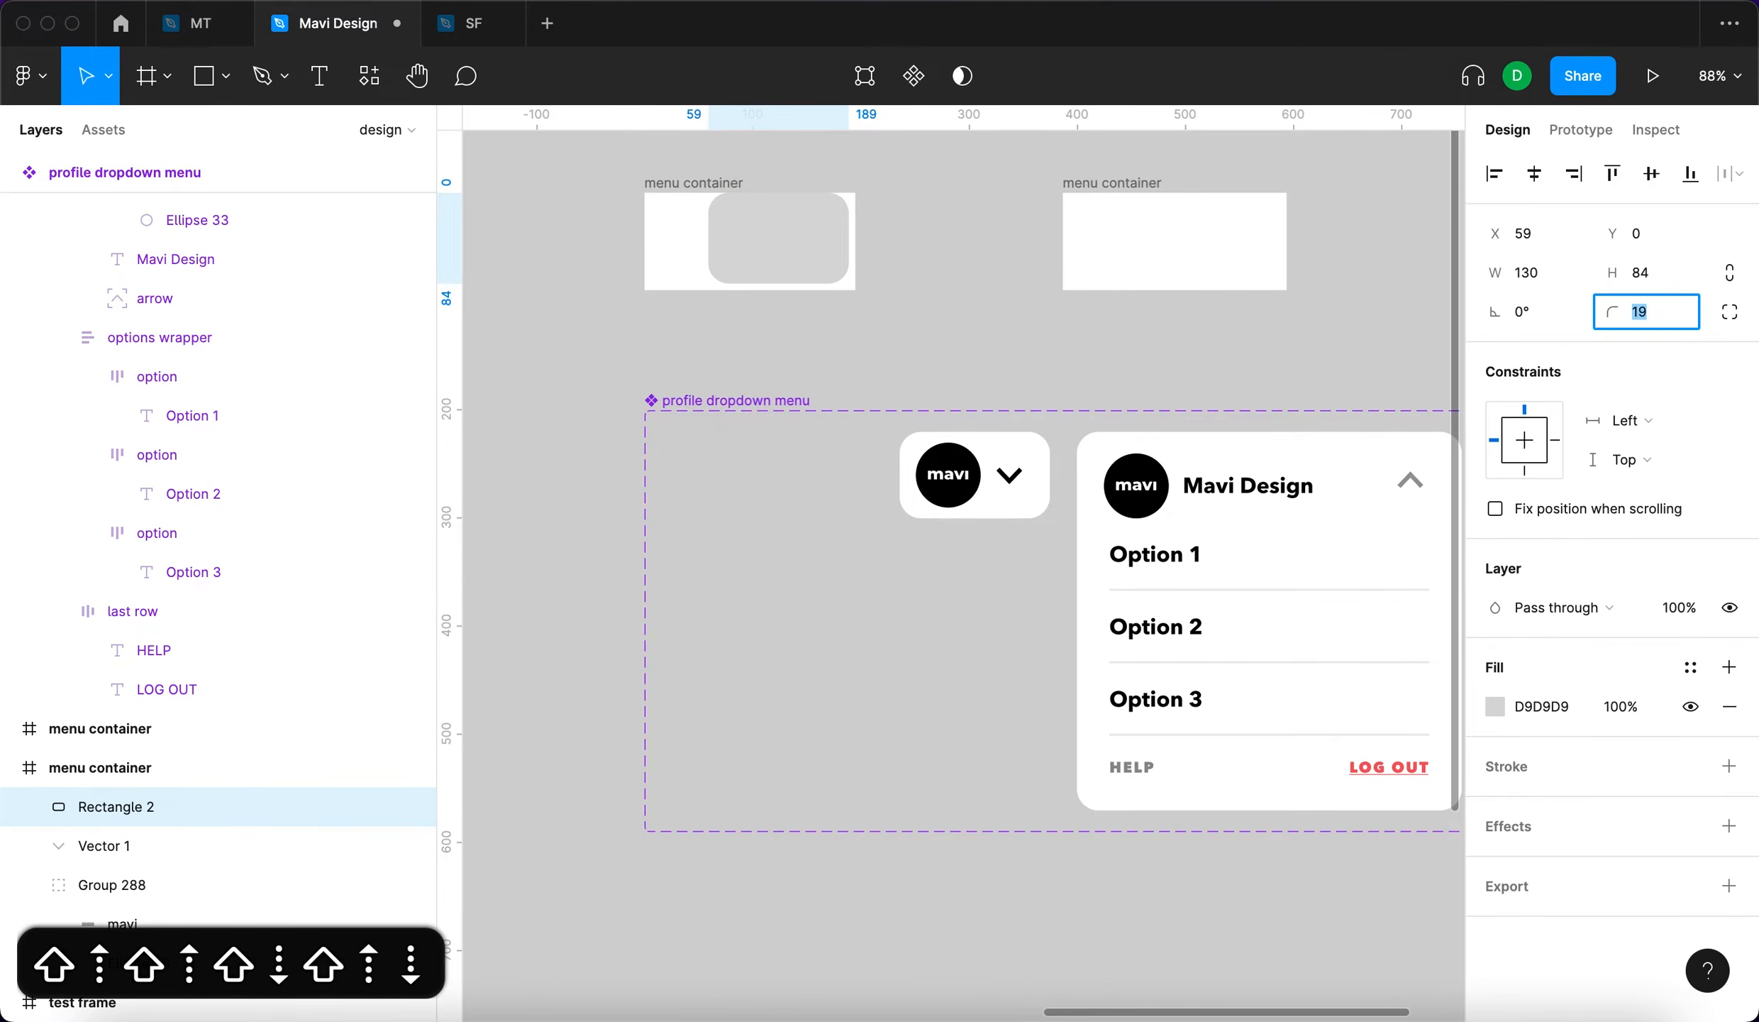
{"action": "key", "text": "Down"}
{"action": "key", "text": "Return"}
{"action": "key", "text": "super+bracketleft"}
{"action": "key", "text": "super+bracketleft"}
Widen the background rectangle from its left edge to about 139 px and fill it with light grey E7E7E7
{"action": "scroll", "coordinate": [729, 223], "scroll_direction": "up", "scroll_amount": 5}
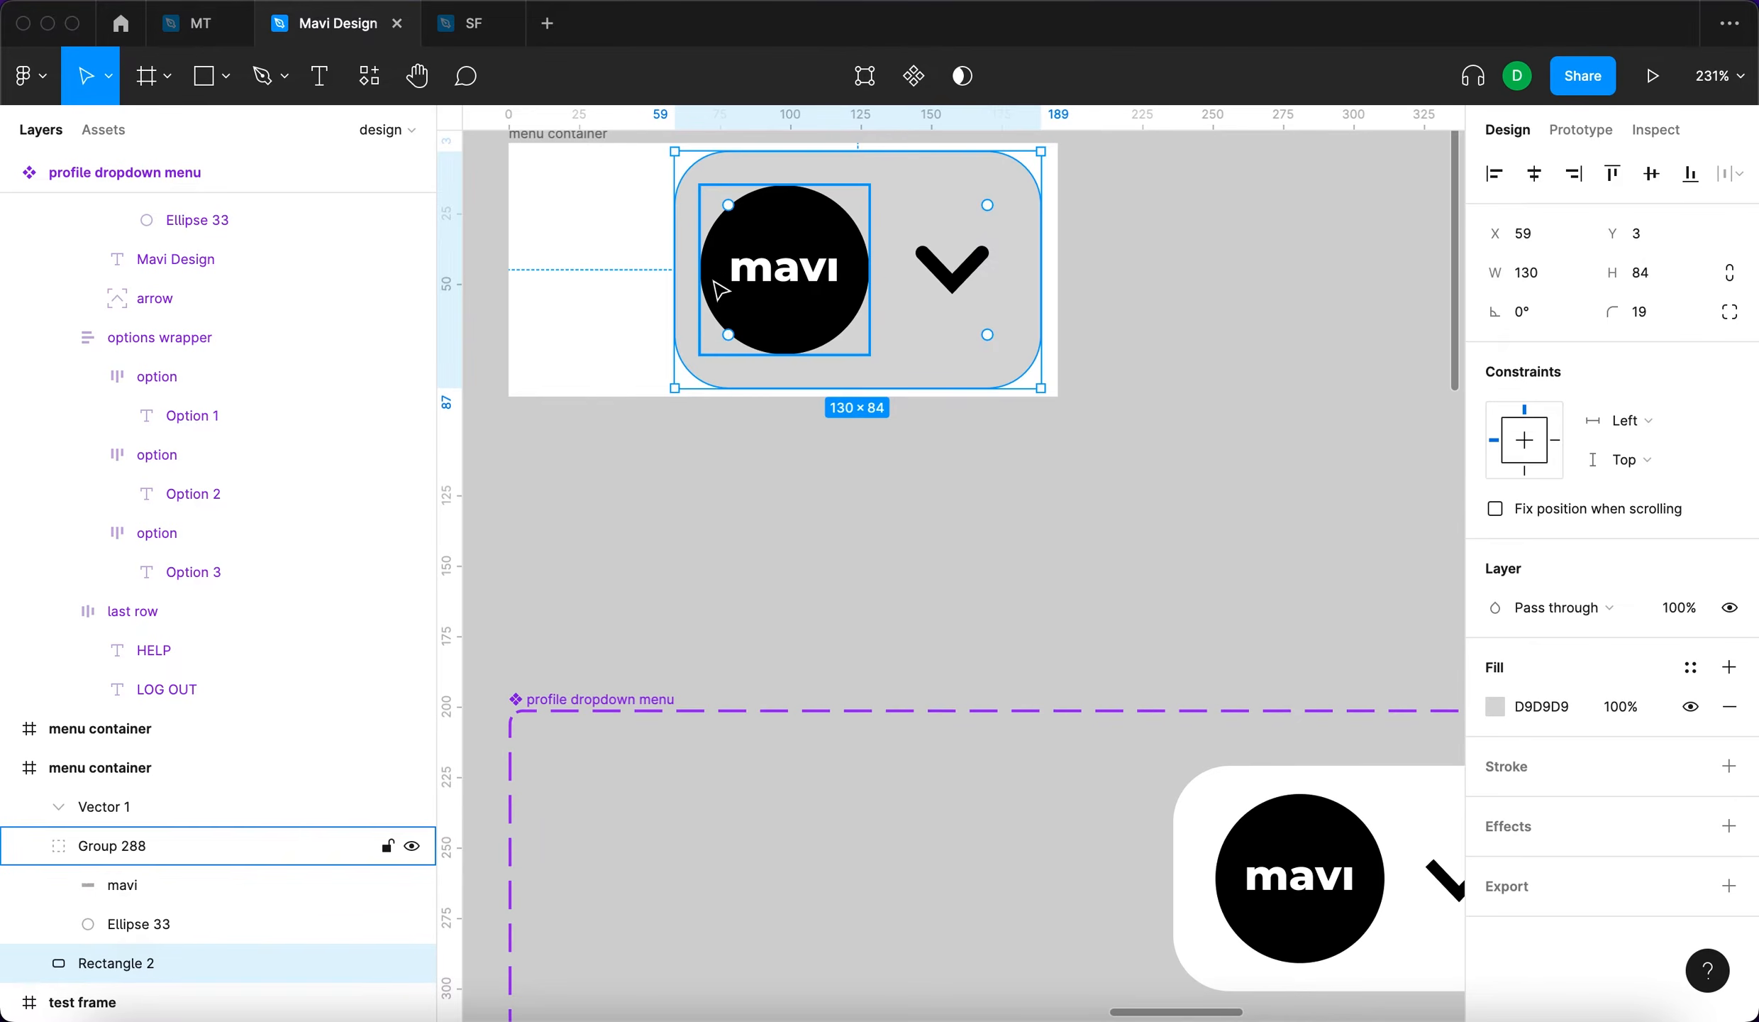
{"action": "mouse_move", "coordinate": [672, 276]}
{"action": "left_mouse_down"}
{"action": "mouse_move", "coordinate": [623, 276]}
{"action": "mouse_move", "coordinate": [649, 276]}
{"action": "left_mouse_up"}
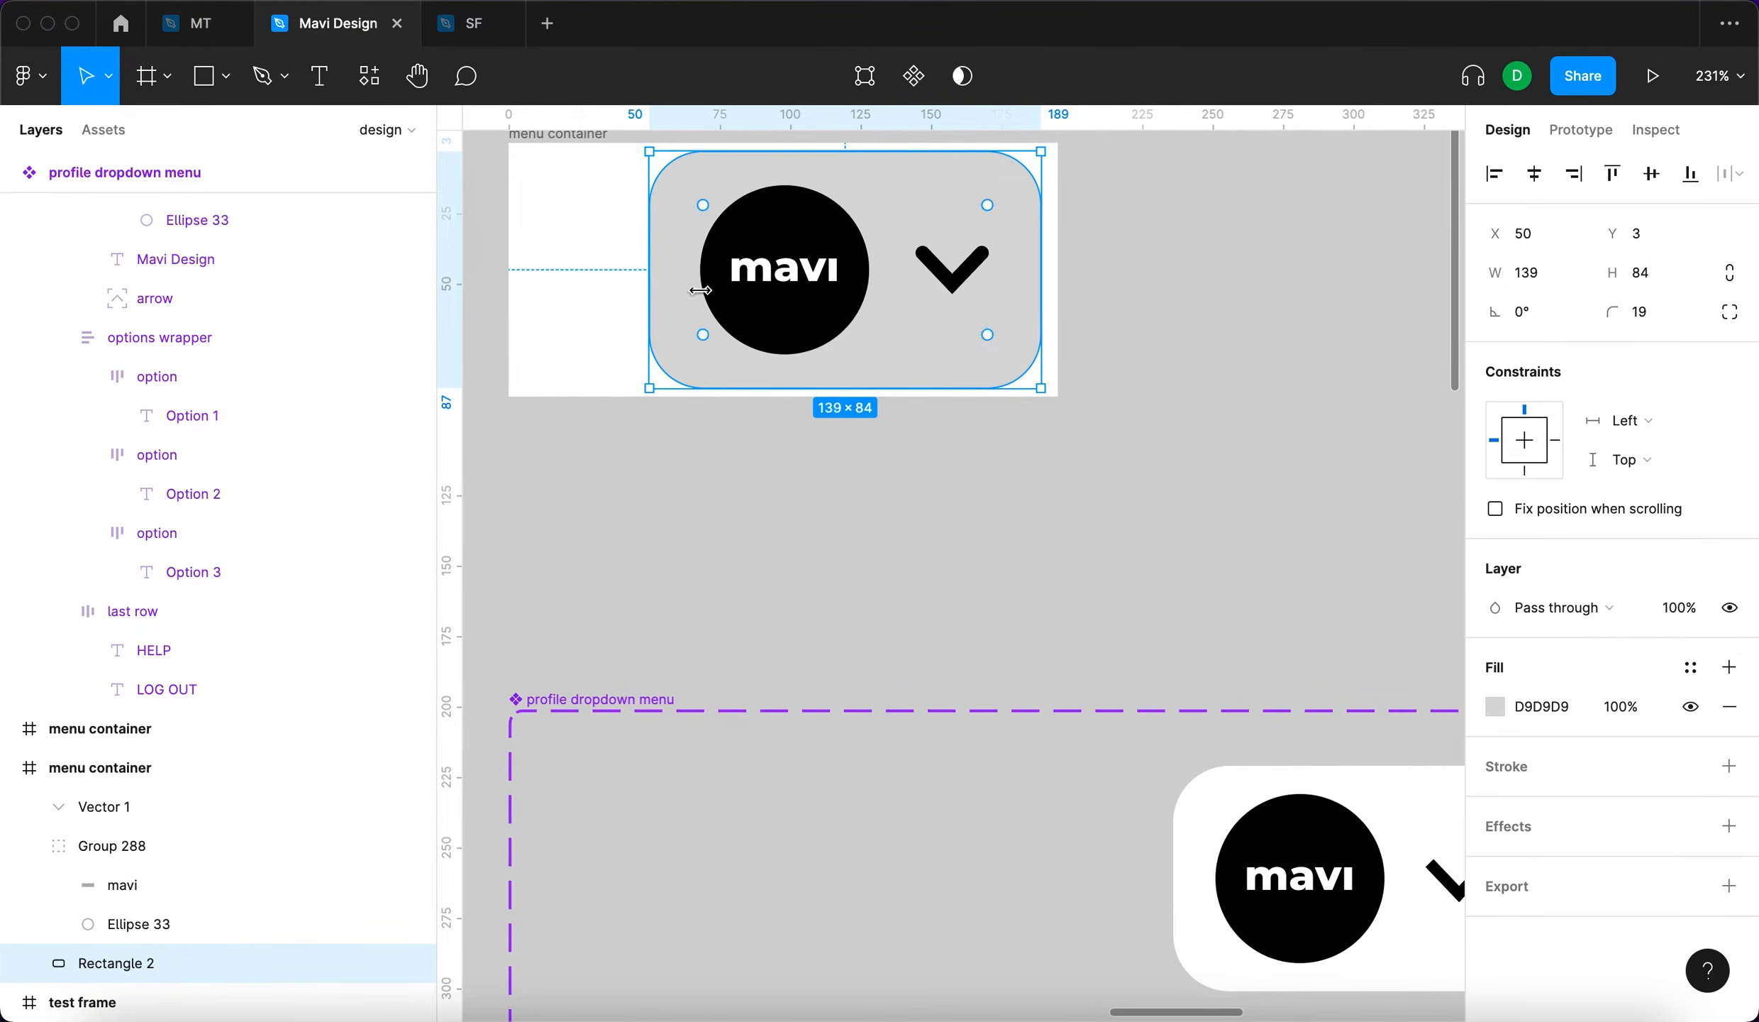
{"action": "left_click", "coordinate": [1494, 706]}
{"action": "mouse_move", "coordinate": [1173, 454]}
{"action": "left_mouse_down"}
{"action": "mouse_move", "coordinate": [1197, 483]}
{"action": "mouse_move", "coordinate": [1163, 449]}
{"action": "left_mouse_up"}
{"action": "left_click", "coordinate": [1440, 384]}
{"action": "left_click", "coordinate": [1218, 283]}
Delete the grey background rectangle from the menu container
{"action": "scroll", "coordinate": [1219, 282], "scroll_direction": "down", "scroll_amount": 6}
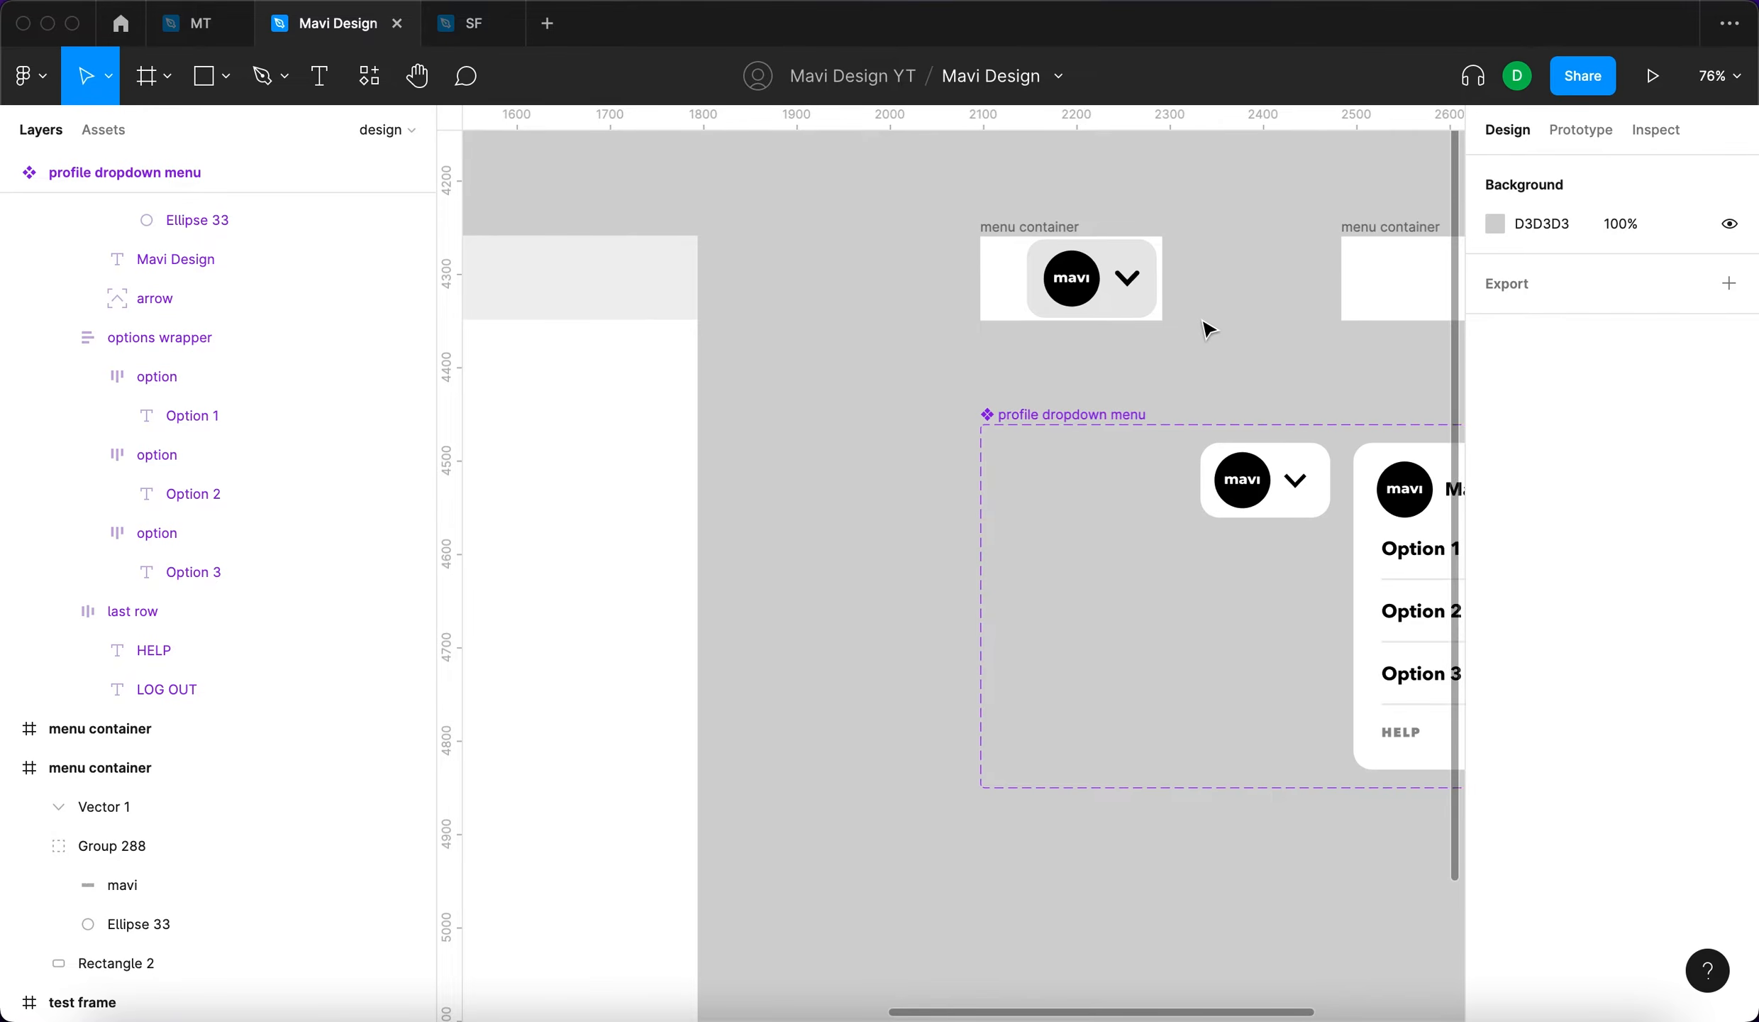
{"action": "scroll", "coordinate": [1206, 330], "scroll_direction": "right", "scroll_amount": 3}
{"action": "left_click", "coordinate": [920, 339]}
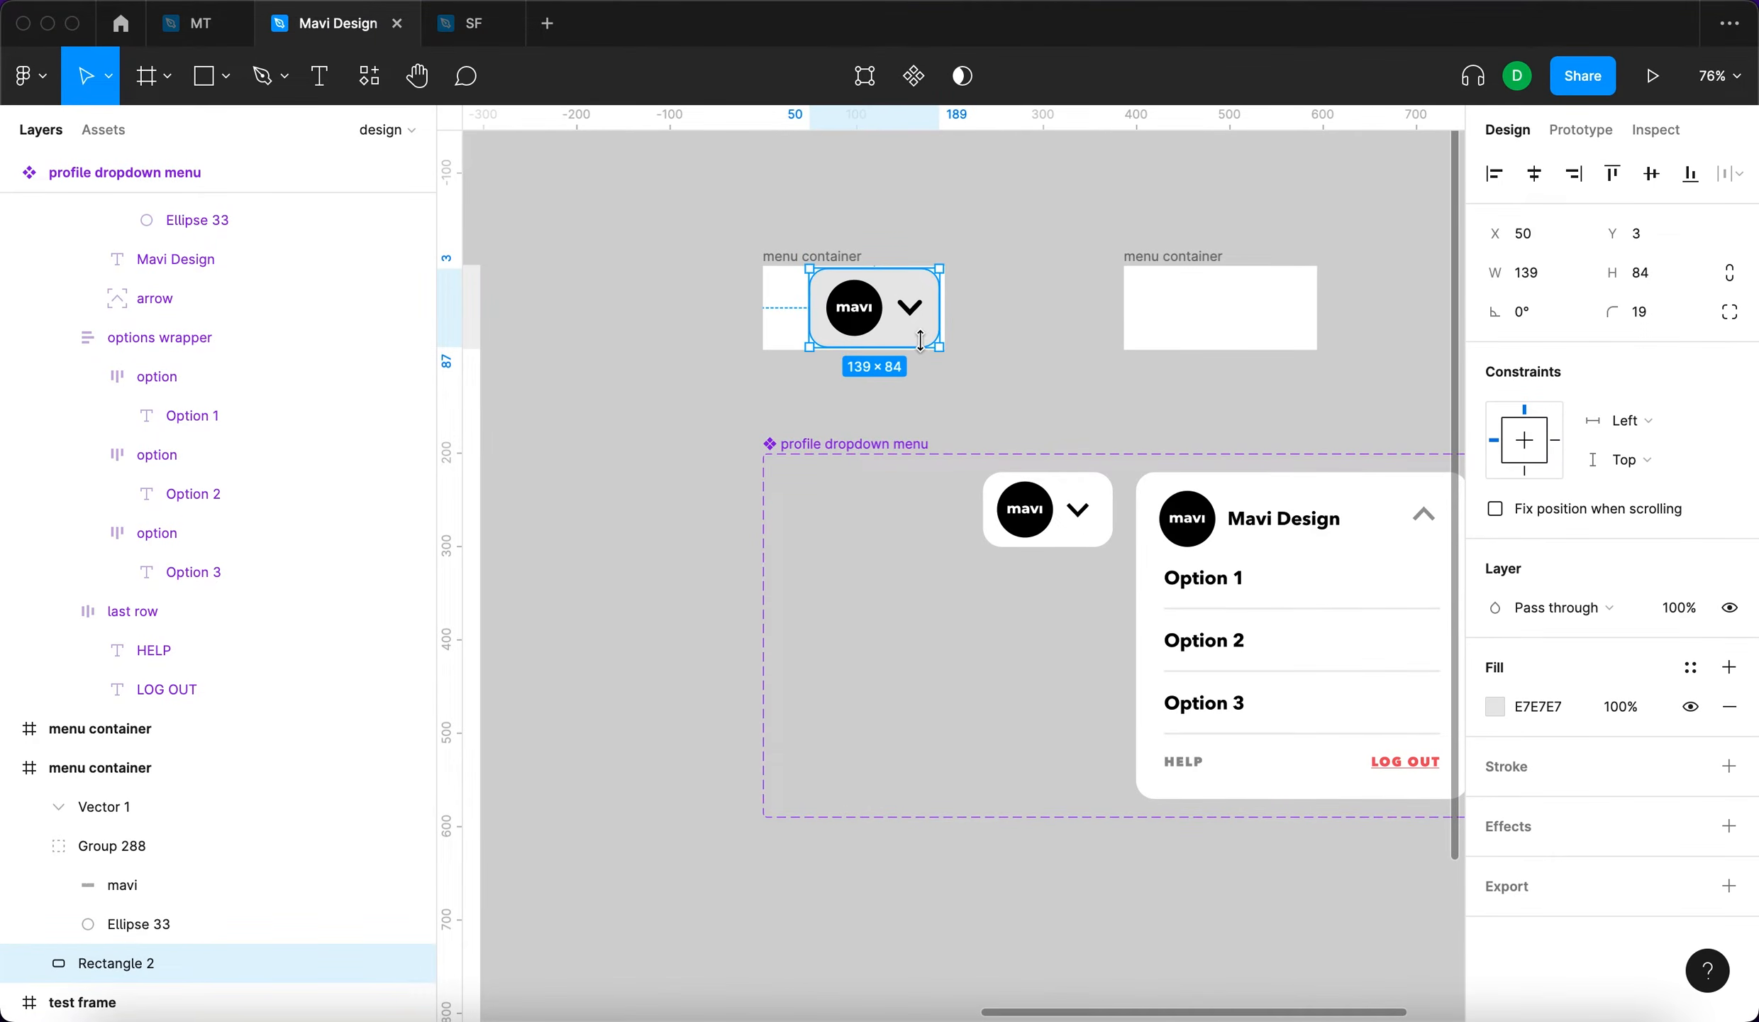
{"action": "key", "text": "BackSpace"}
Move the collapsed variant left to about X 41 and add a new variant beside it at about X 209
{"action": "left_click", "coordinate": [1046, 531]}
{"action": "left_click_drag", "start_coordinate": [1084, 538], "coordinate": [879, 539]}
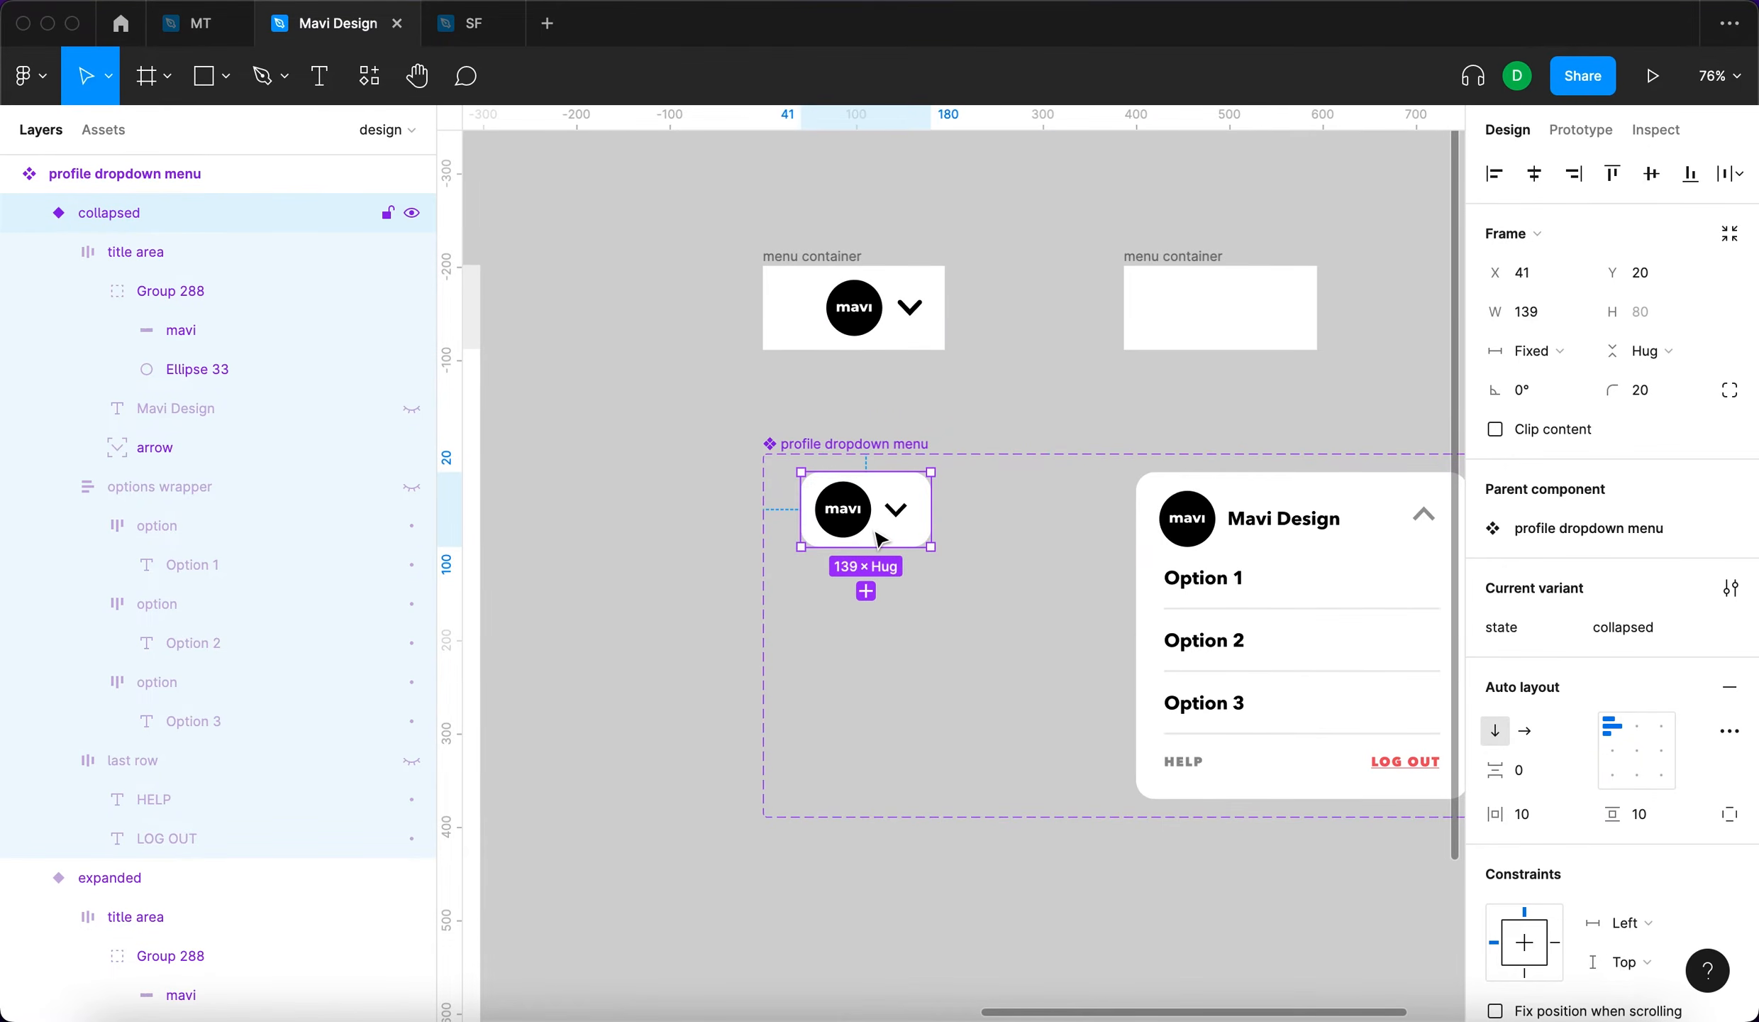
{"action": "left_click", "coordinate": [866, 591]}
{"action": "scroll", "coordinate": [1216, 605], "scroll_direction": "right", "scroll_amount": 5}
{"action": "left_click_drag", "start_coordinate": [1358, 534], "coordinate": [638, 561]}
{"action": "scroll", "coordinate": [648, 616], "scroll_direction": "left", "scroll_amount": 4}
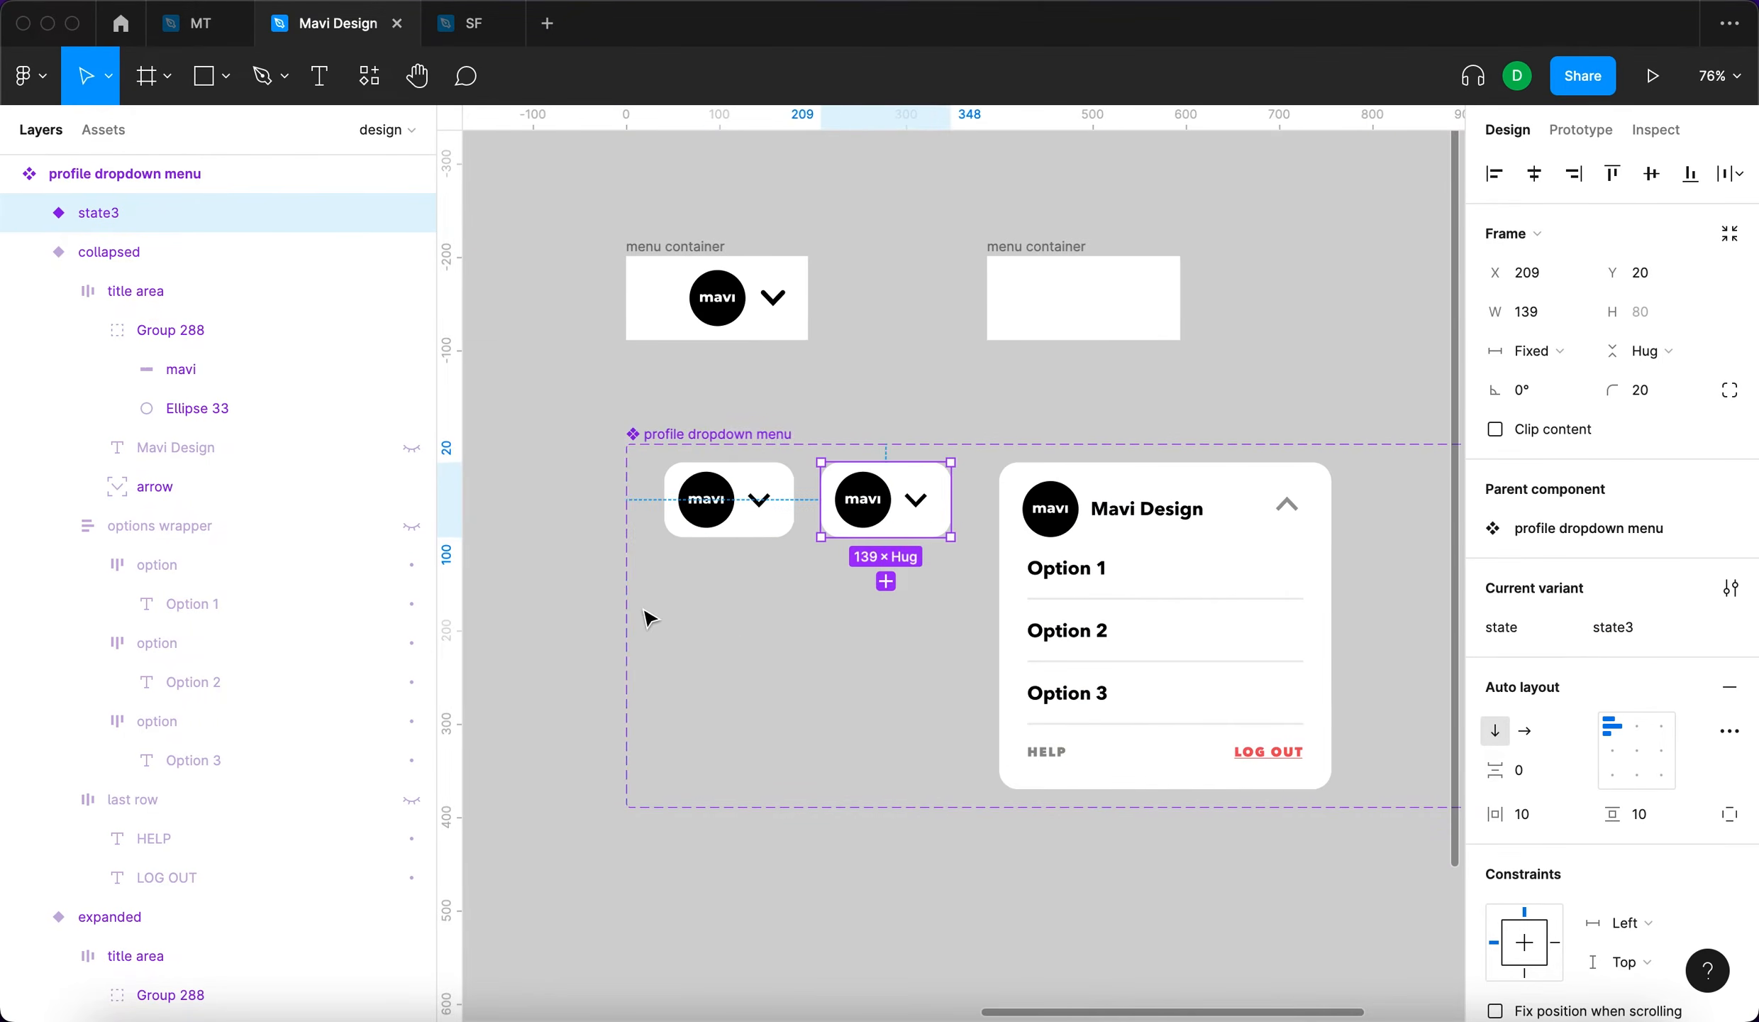
Set the new variant's state to hover
{"action": "left_click", "coordinate": [1623, 634]}
{"action": "type", "text": "hover"}
{"action": "key", "text": "Return"}
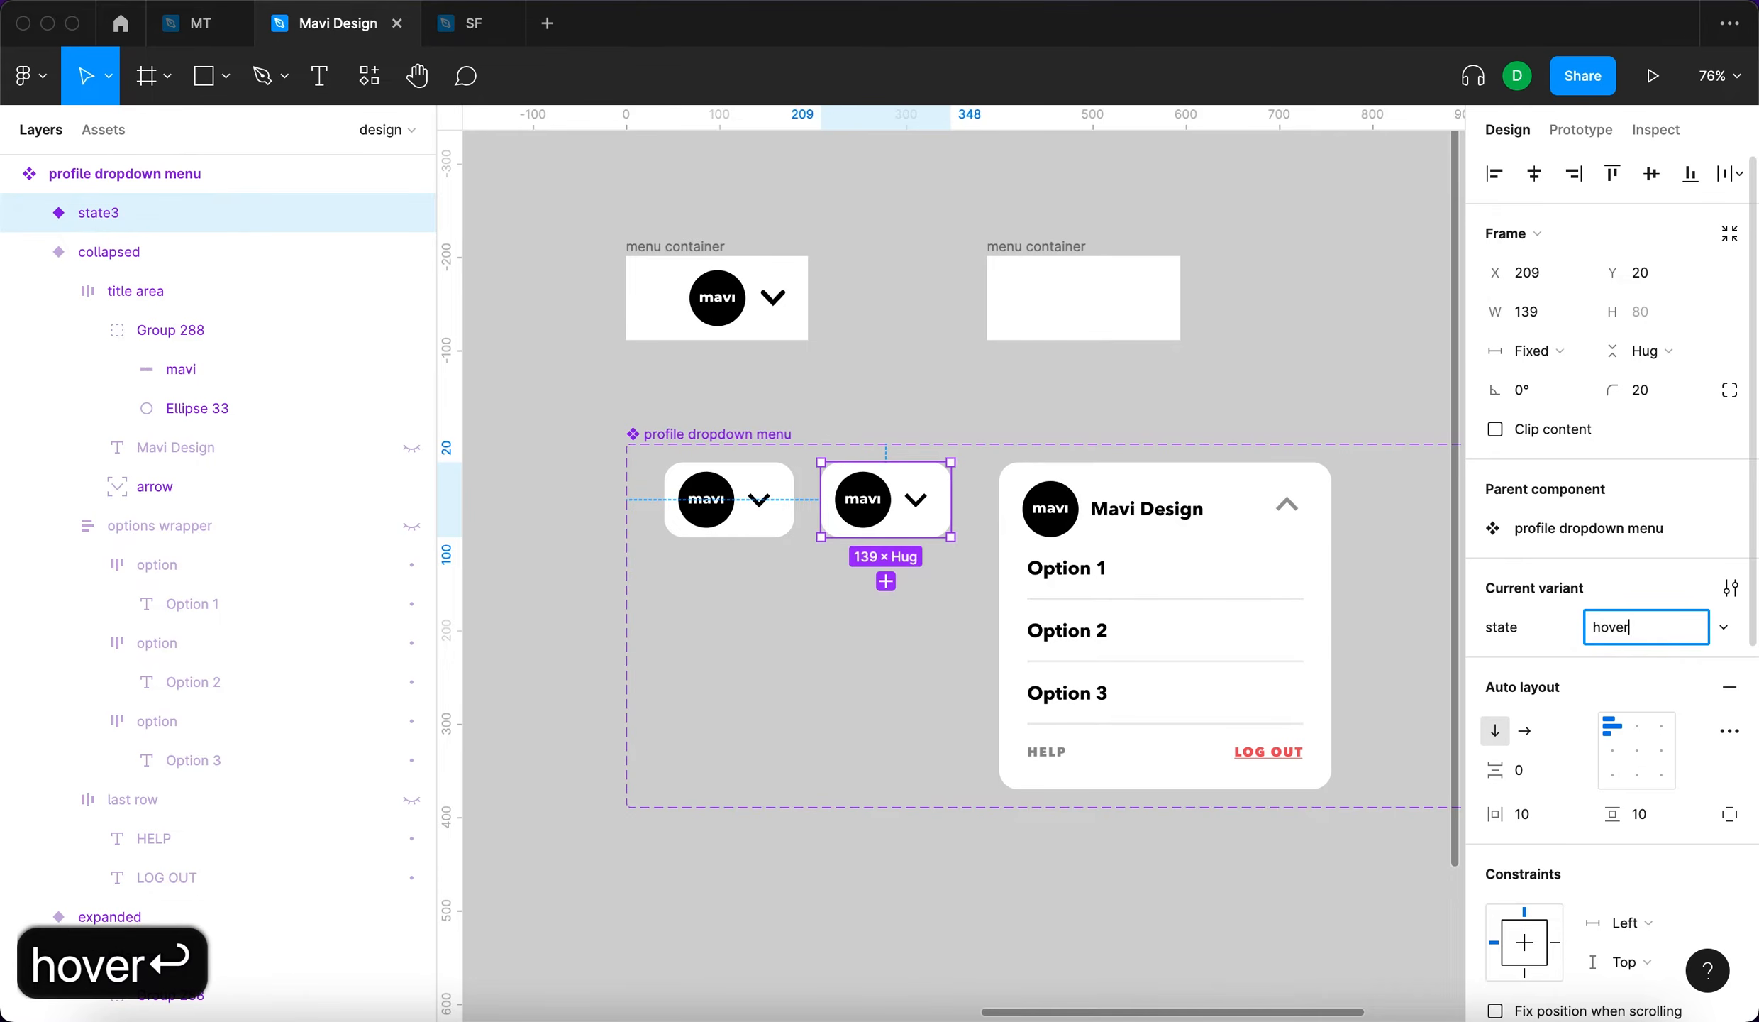
Change the hover variant's fill from white to a light grey
{"action": "left_click", "coordinate": [843, 684]}
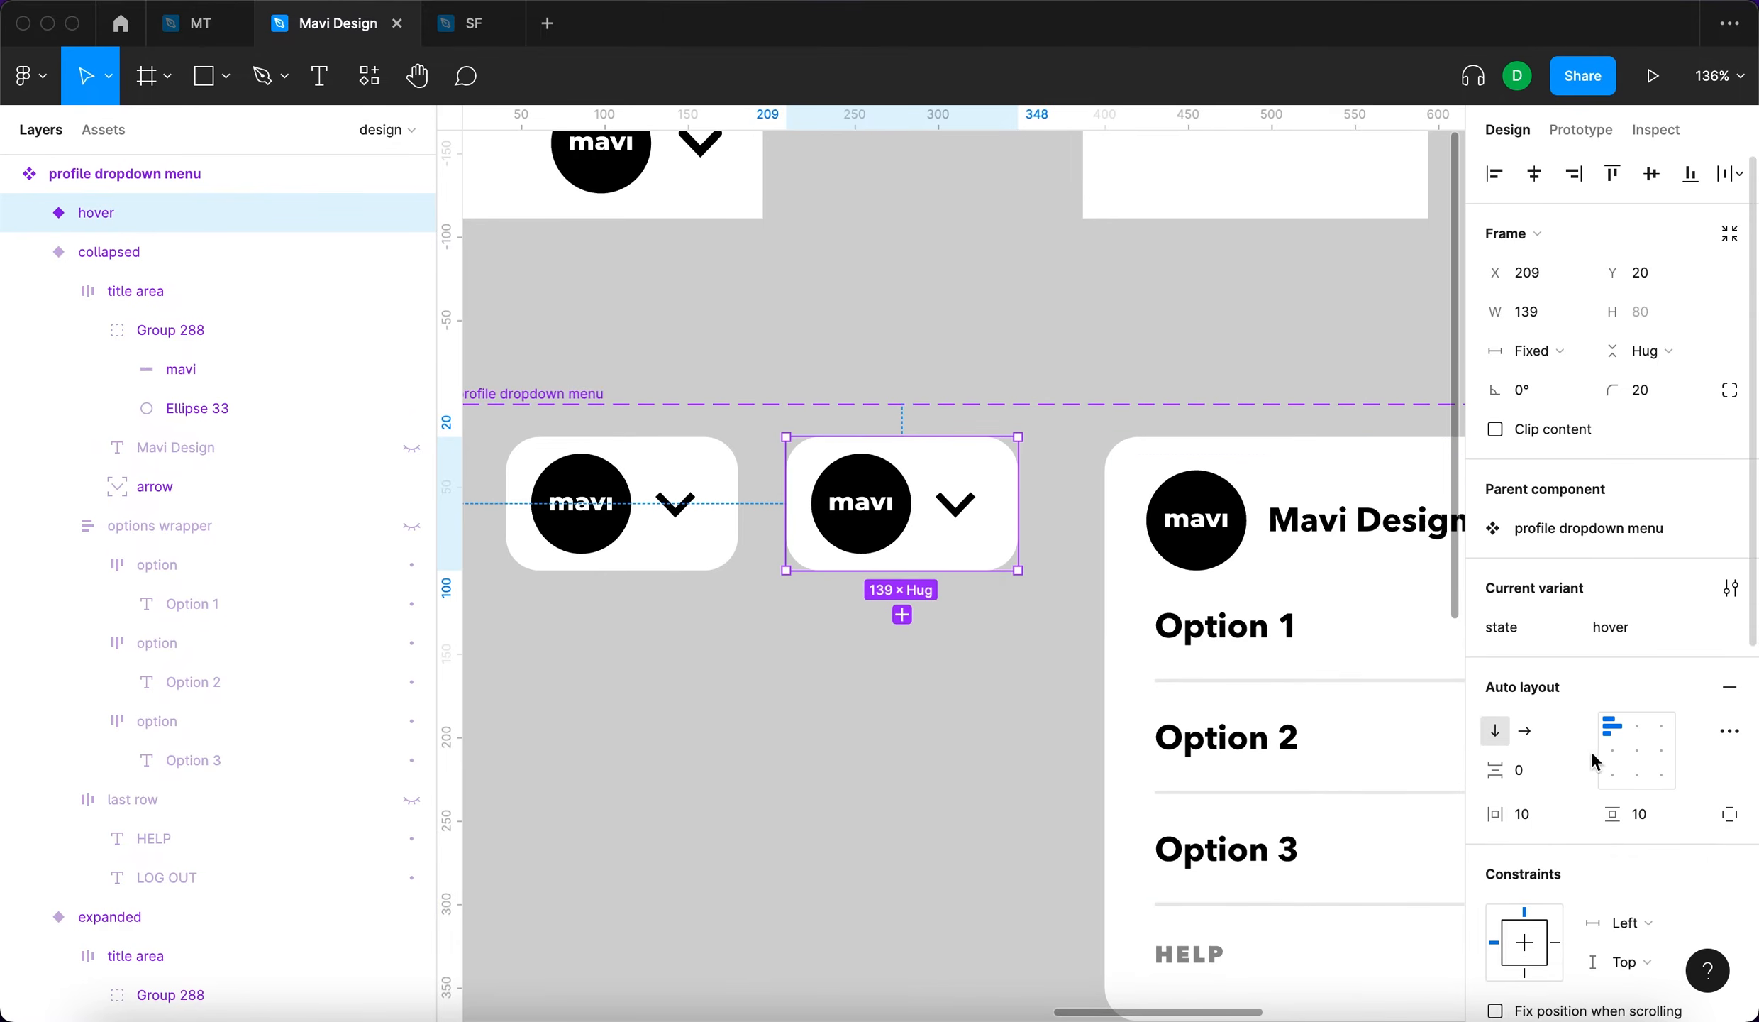
{"action": "scroll", "coordinate": [1591, 761], "scroll_direction": "down", "scroll_amount": 10}
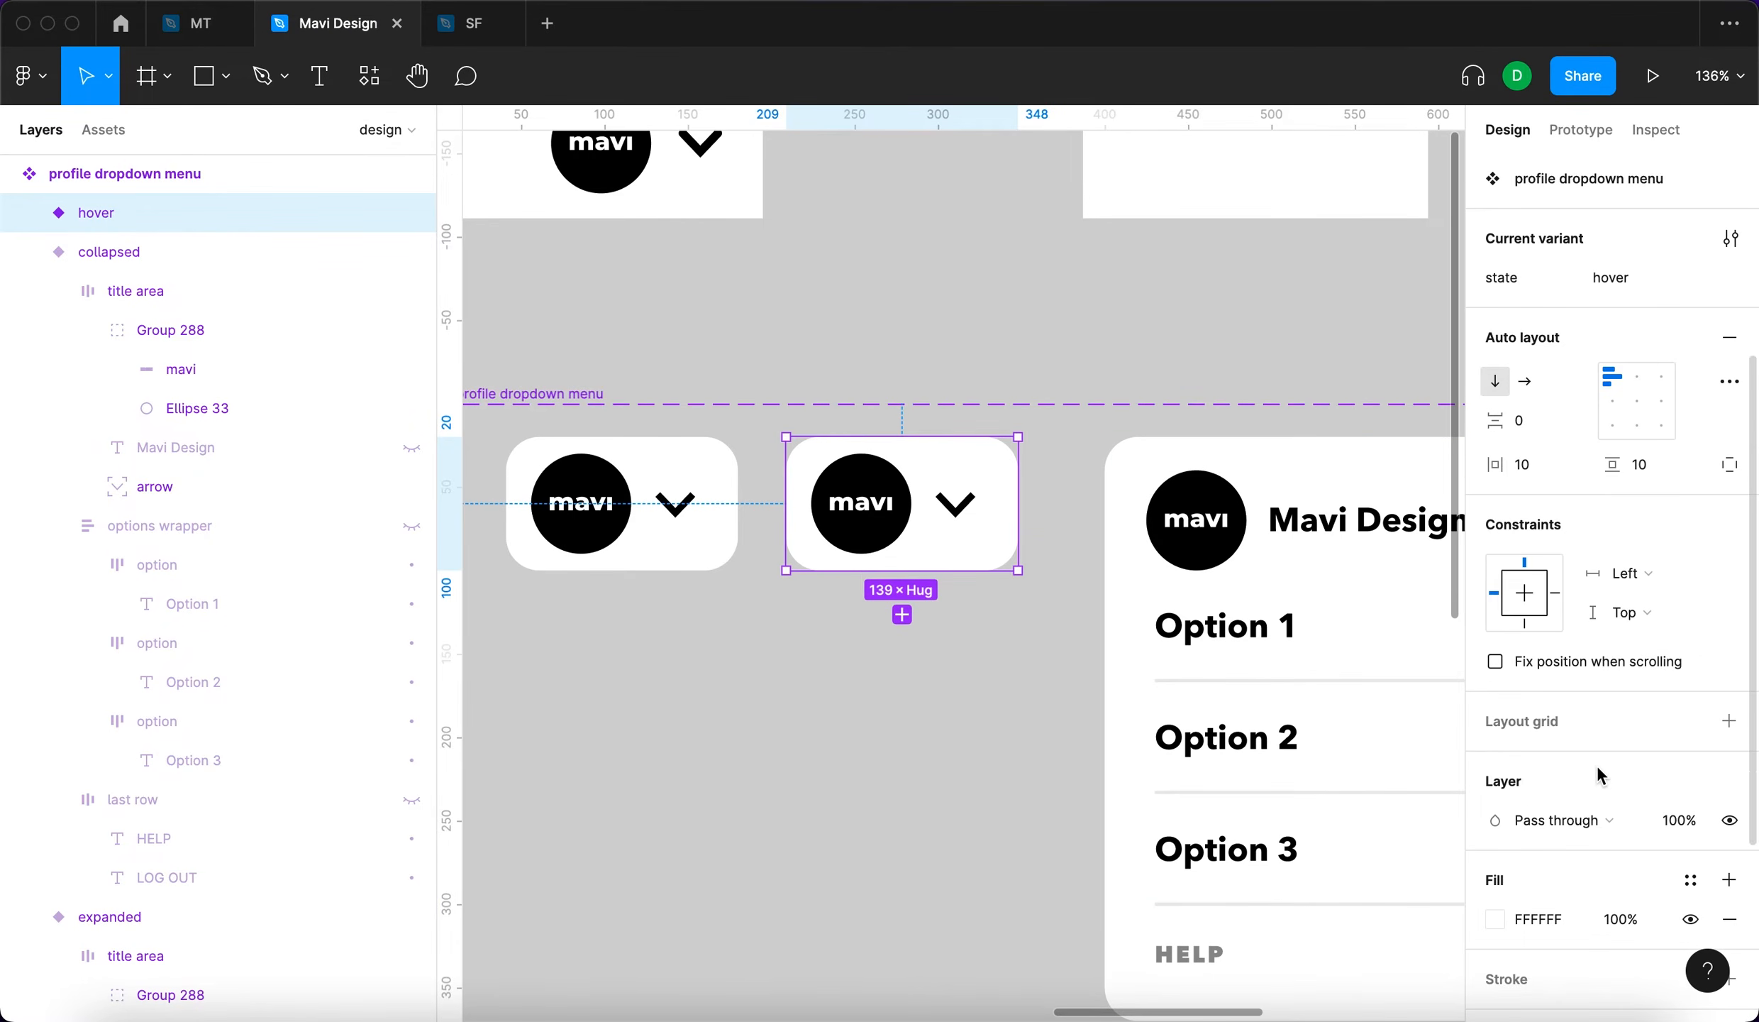
{"action": "left_click", "coordinate": [1494, 611]}
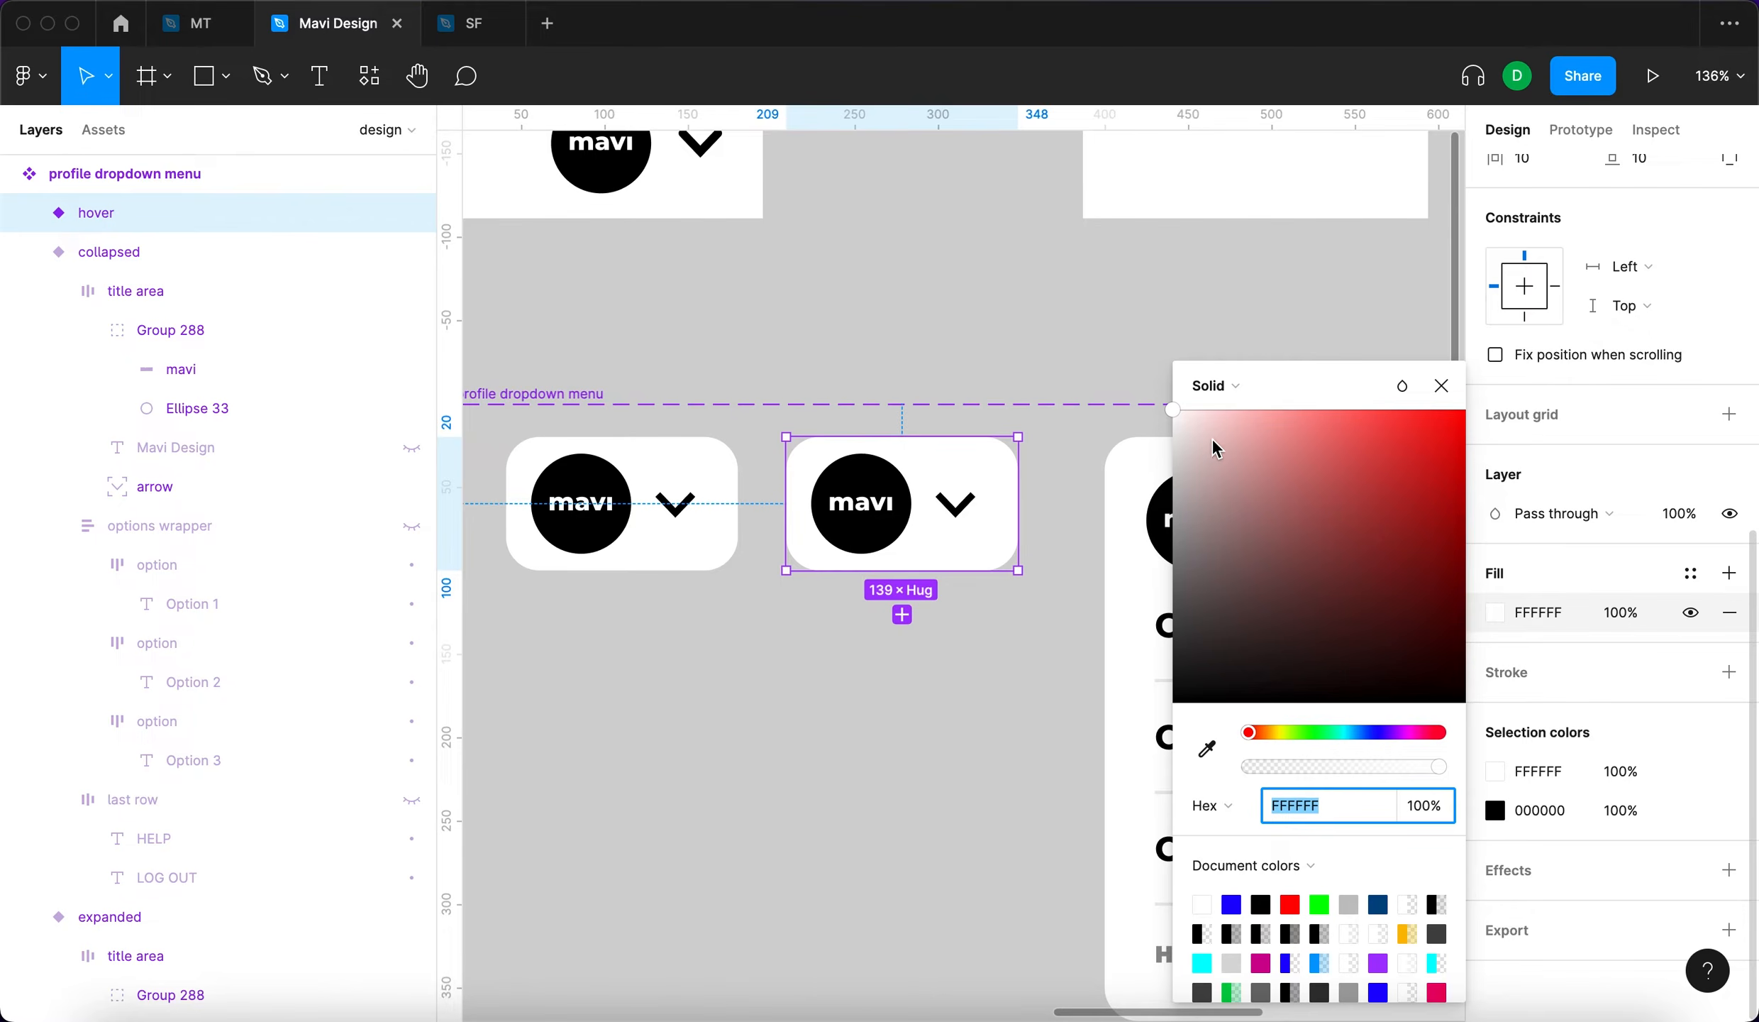
{"action": "left_click_drag", "start_coordinate": [1183, 418], "coordinate": [1151, 444]}
Remove the white fill from the title areas of the hover, collapsed and expanded variants
{"action": "left_click", "coordinate": [910, 491]}
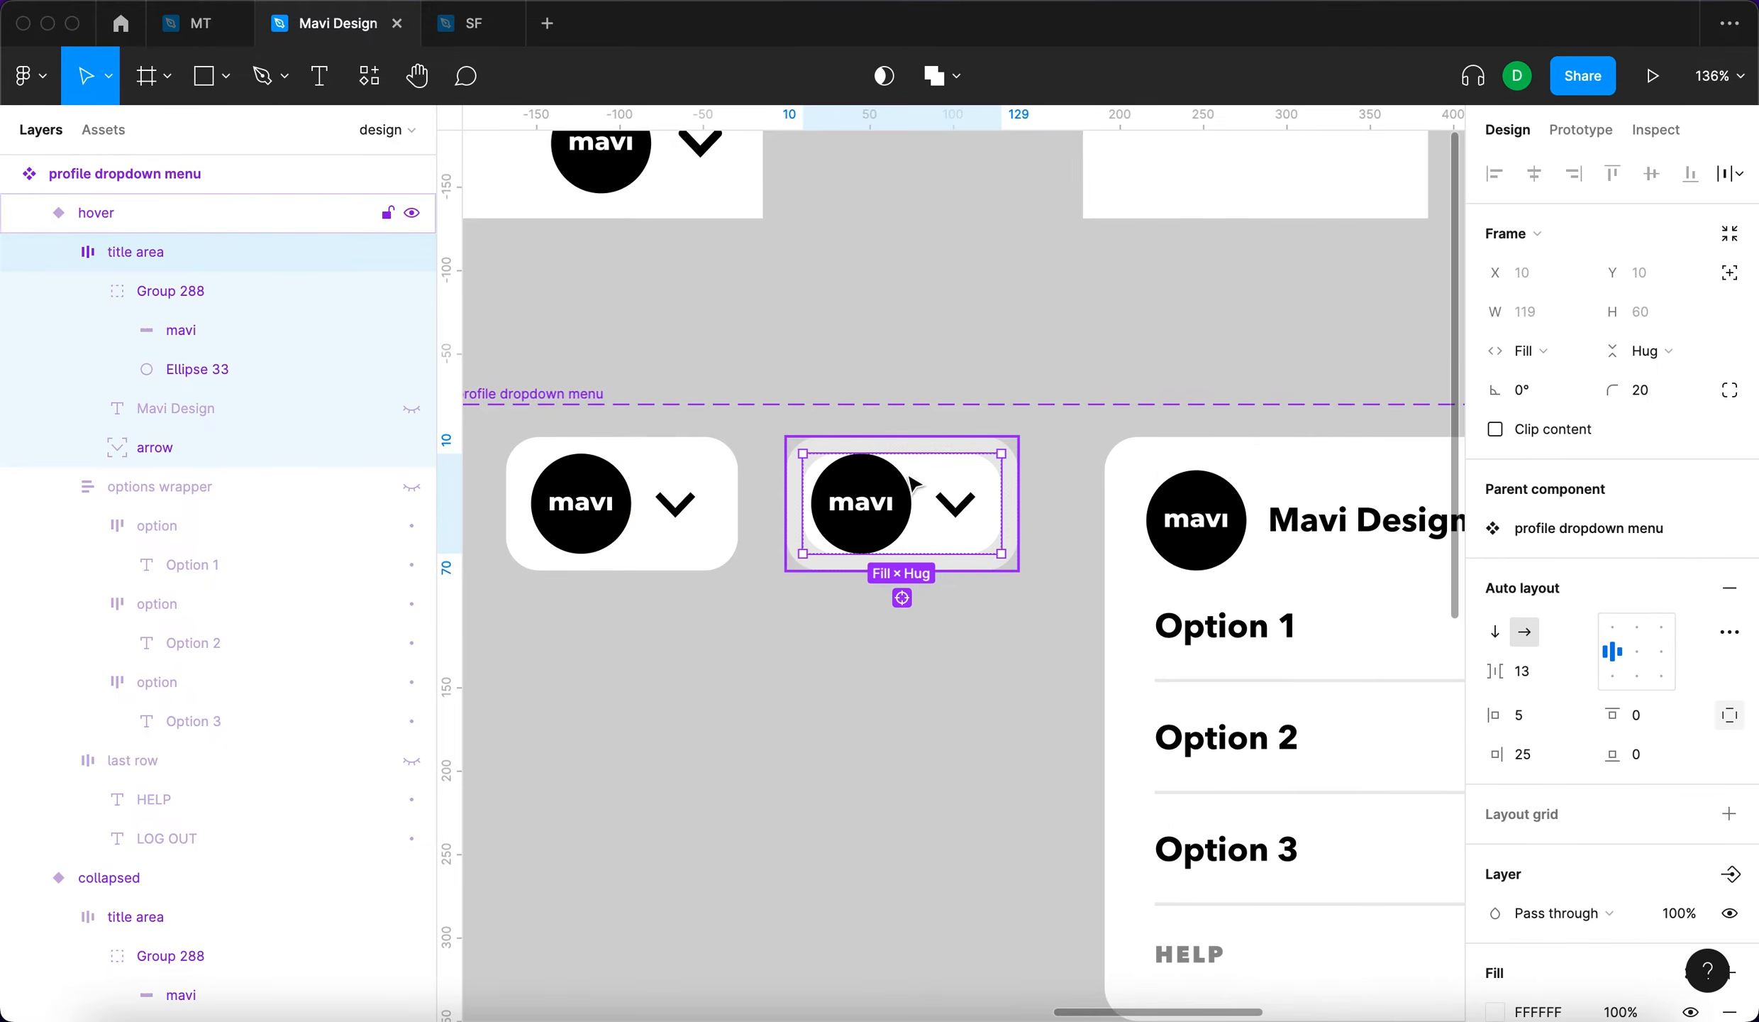
{"action": "scroll", "coordinate": [1715, 823], "scroll_direction": "down", "scroll_amount": 3}
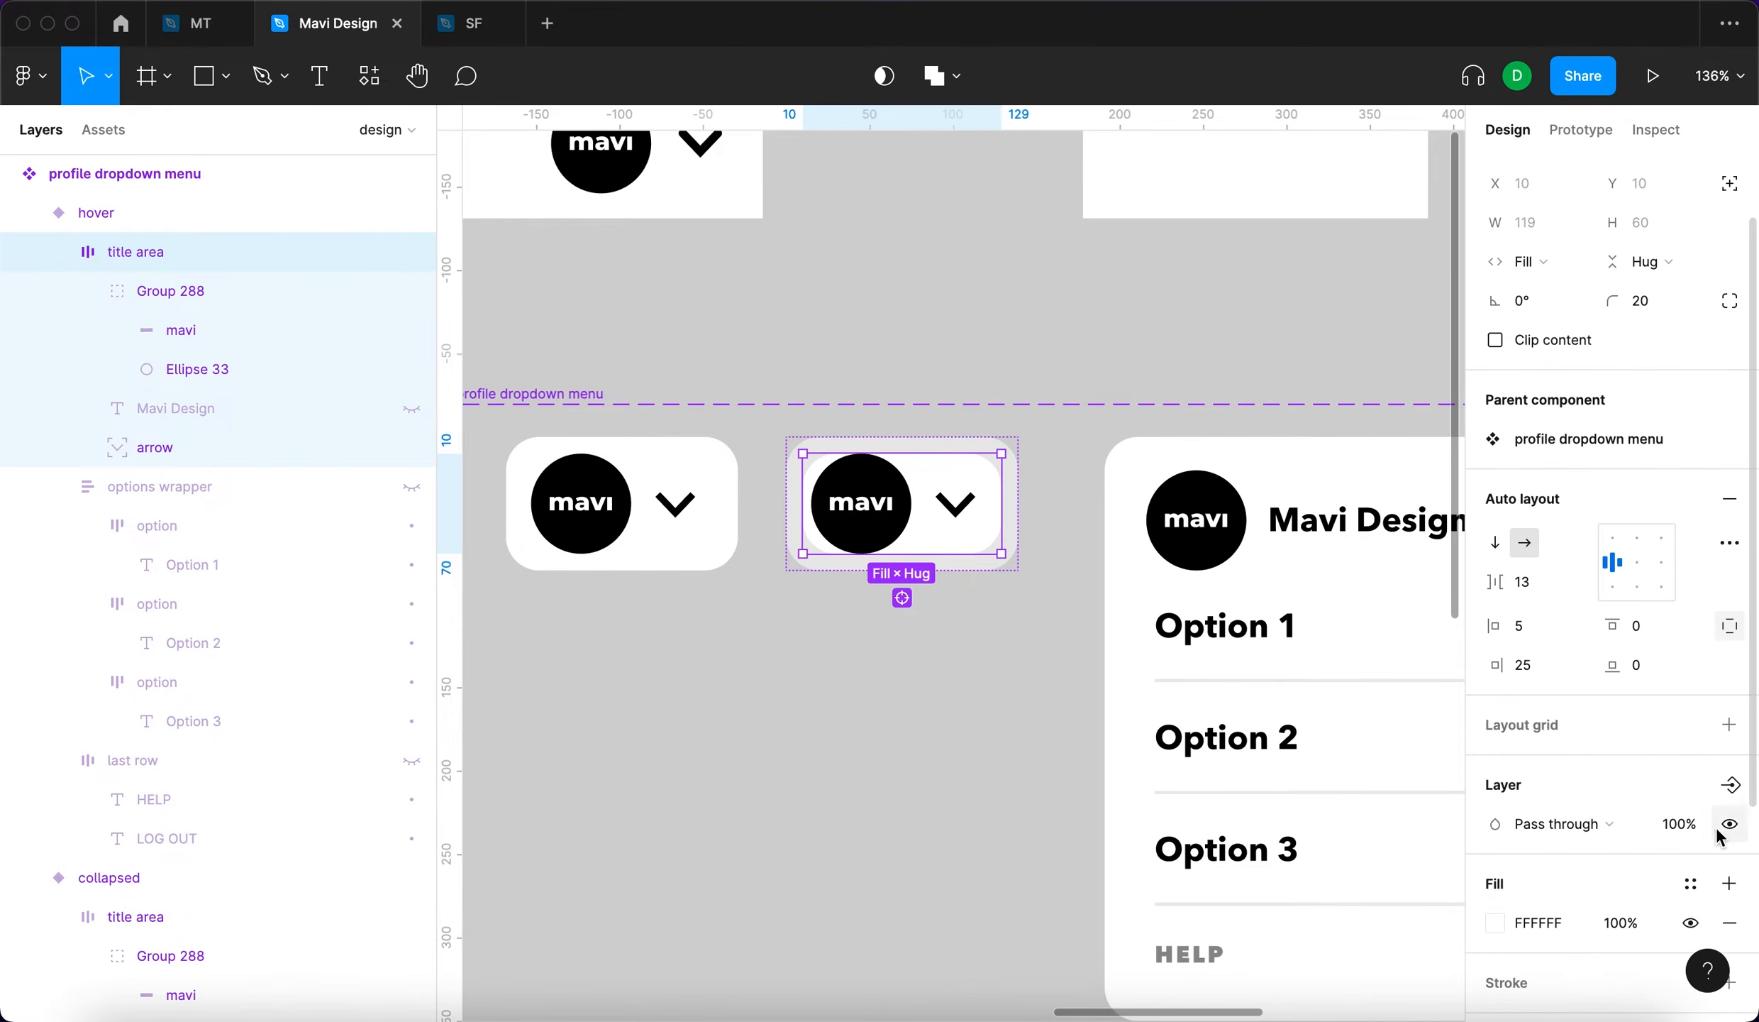
{"action": "left_click", "coordinate": [1729, 810]}
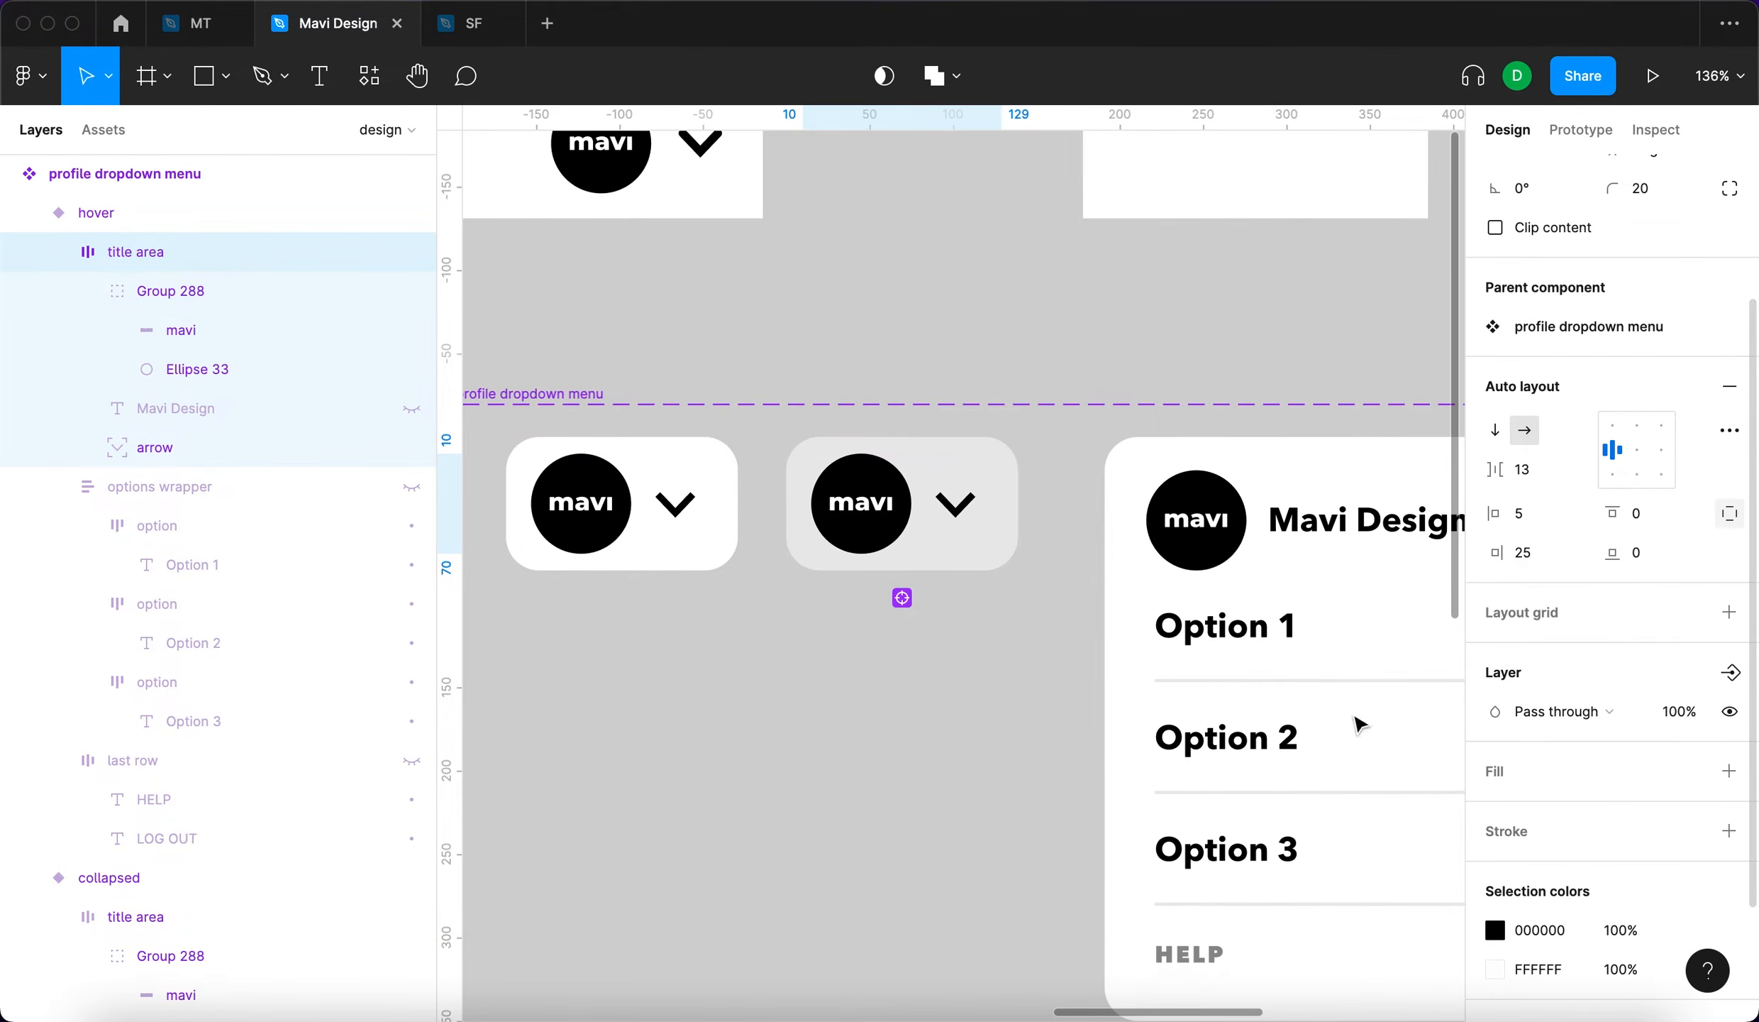
{"action": "left_click", "coordinate": [680, 508]}
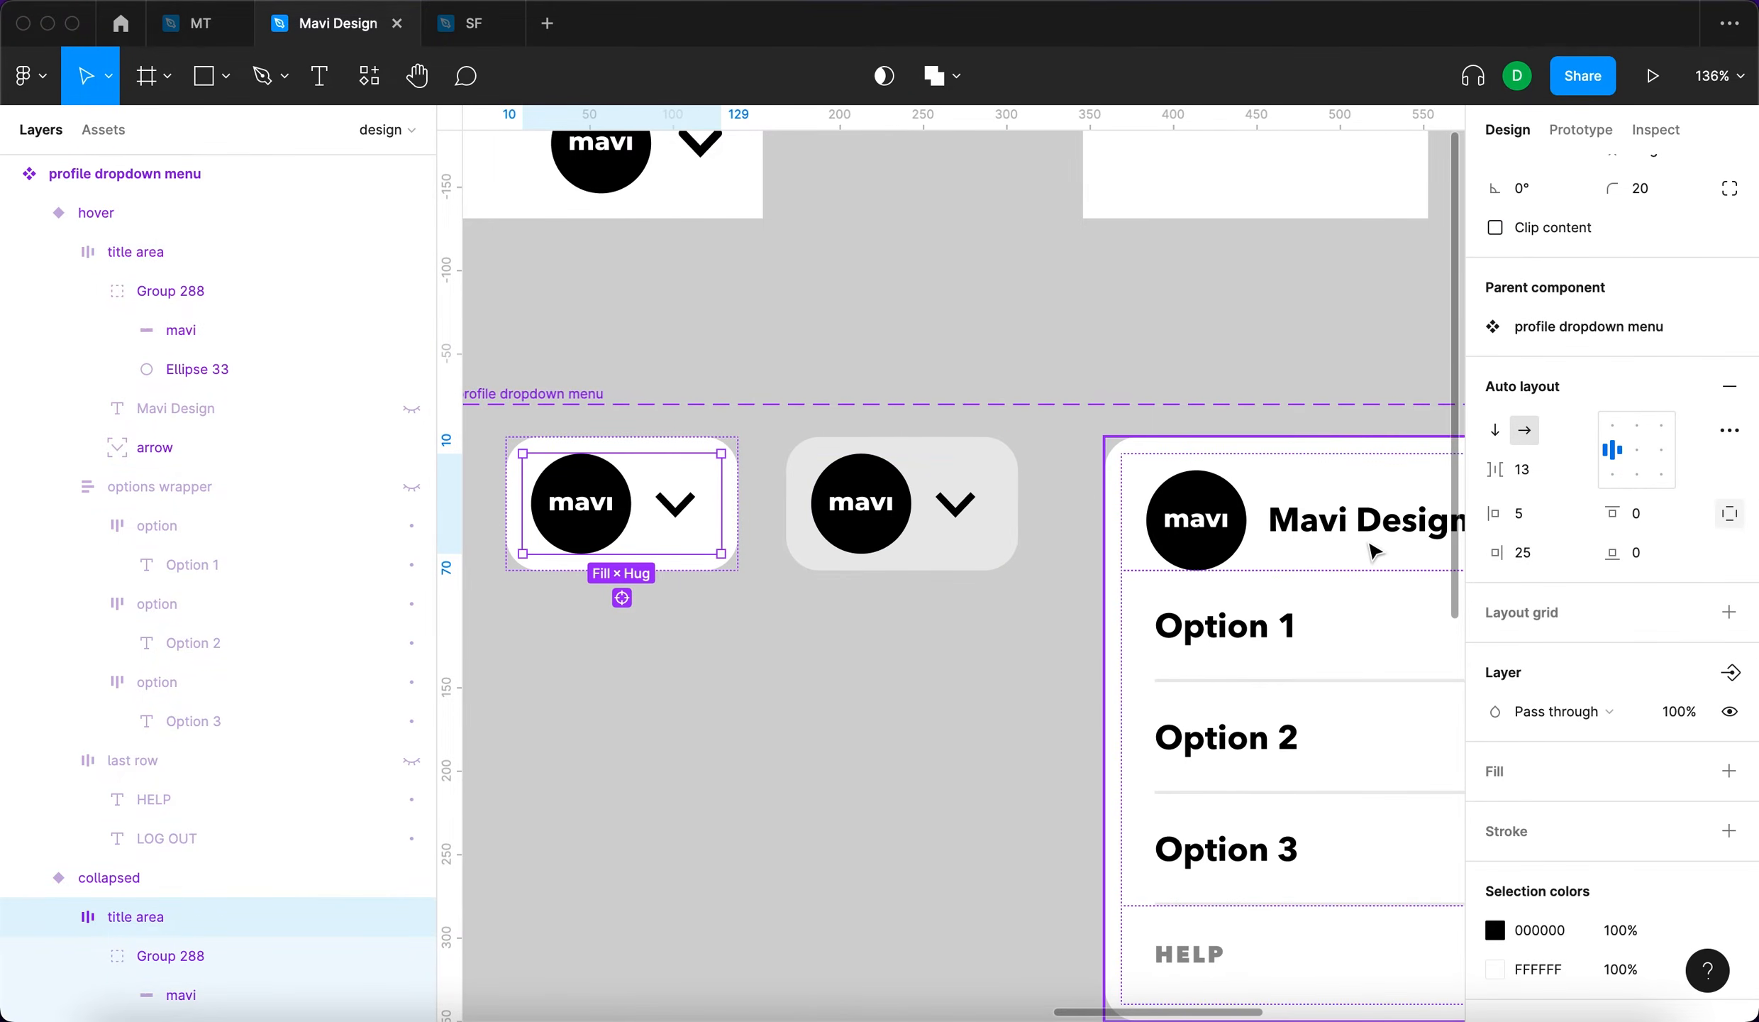
{"action": "left_click", "coordinate": [1375, 550]}
{"action": "scroll", "coordinate": [1374, 550], "scroll_direction": "right", "scroll_amount": 5}
{"action": "left_click", "coordinate": [1730, 810]}
{"action": "left_click", "coordinate": [775, 719]}
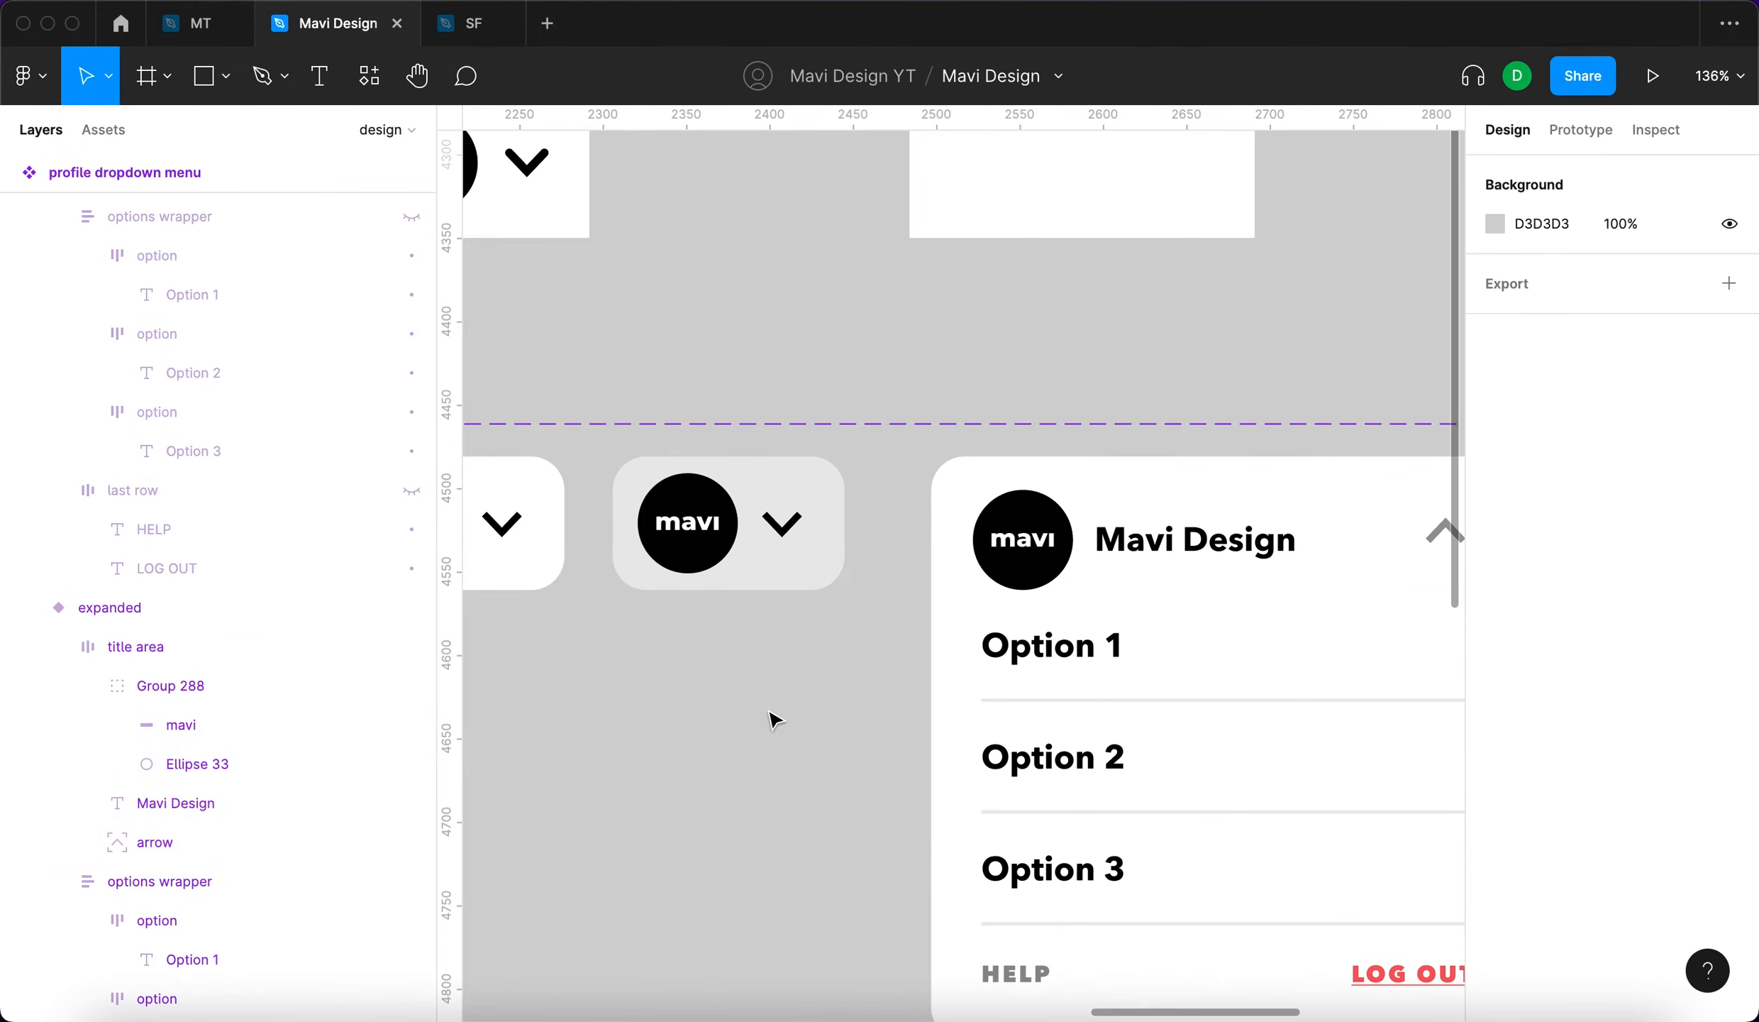
Move the expanded variant slightly closer to the hover variant, to about X 385
{"action": "scroll", "coordinate": [777, 722], "scroll_direction": "down", "scroll_amount": 5}
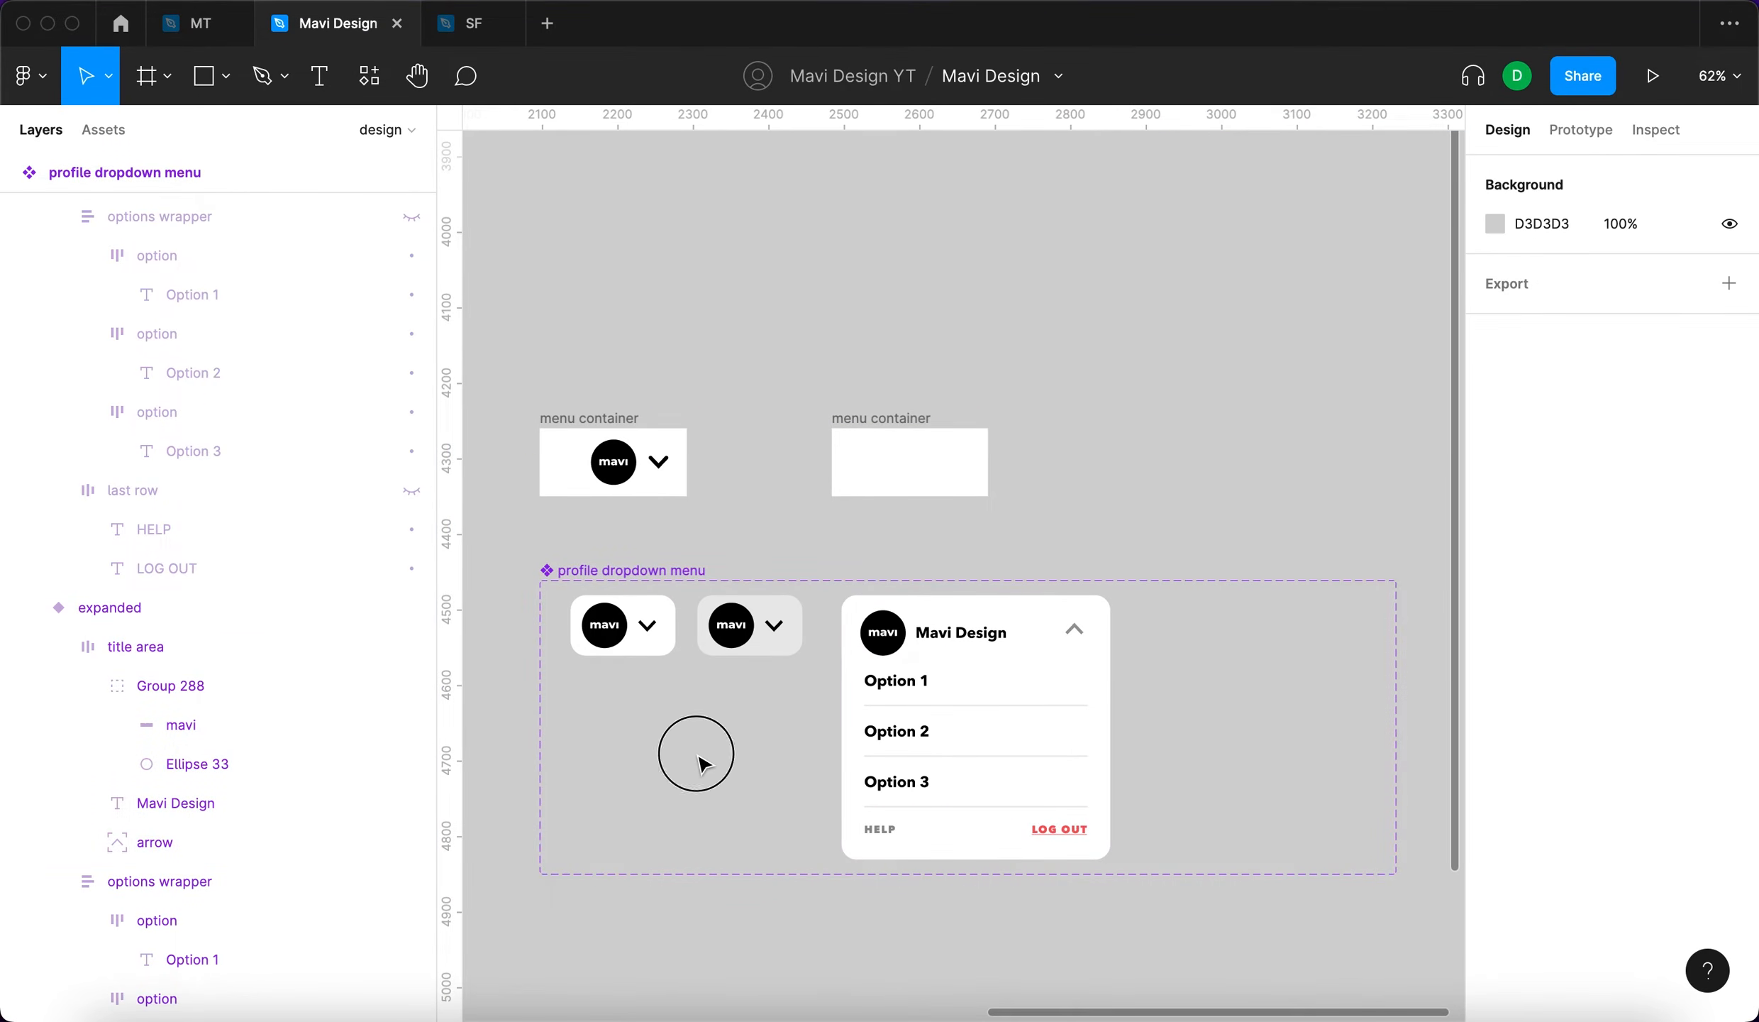
{"action": "scroll", "coordinate": [702, 763], "scroll_direction": "up", "scroll_amount": 5}
{"action": "scroll", "coordinate": [699, 757], "scroll_direction": "left", "scroll_amount": 2}
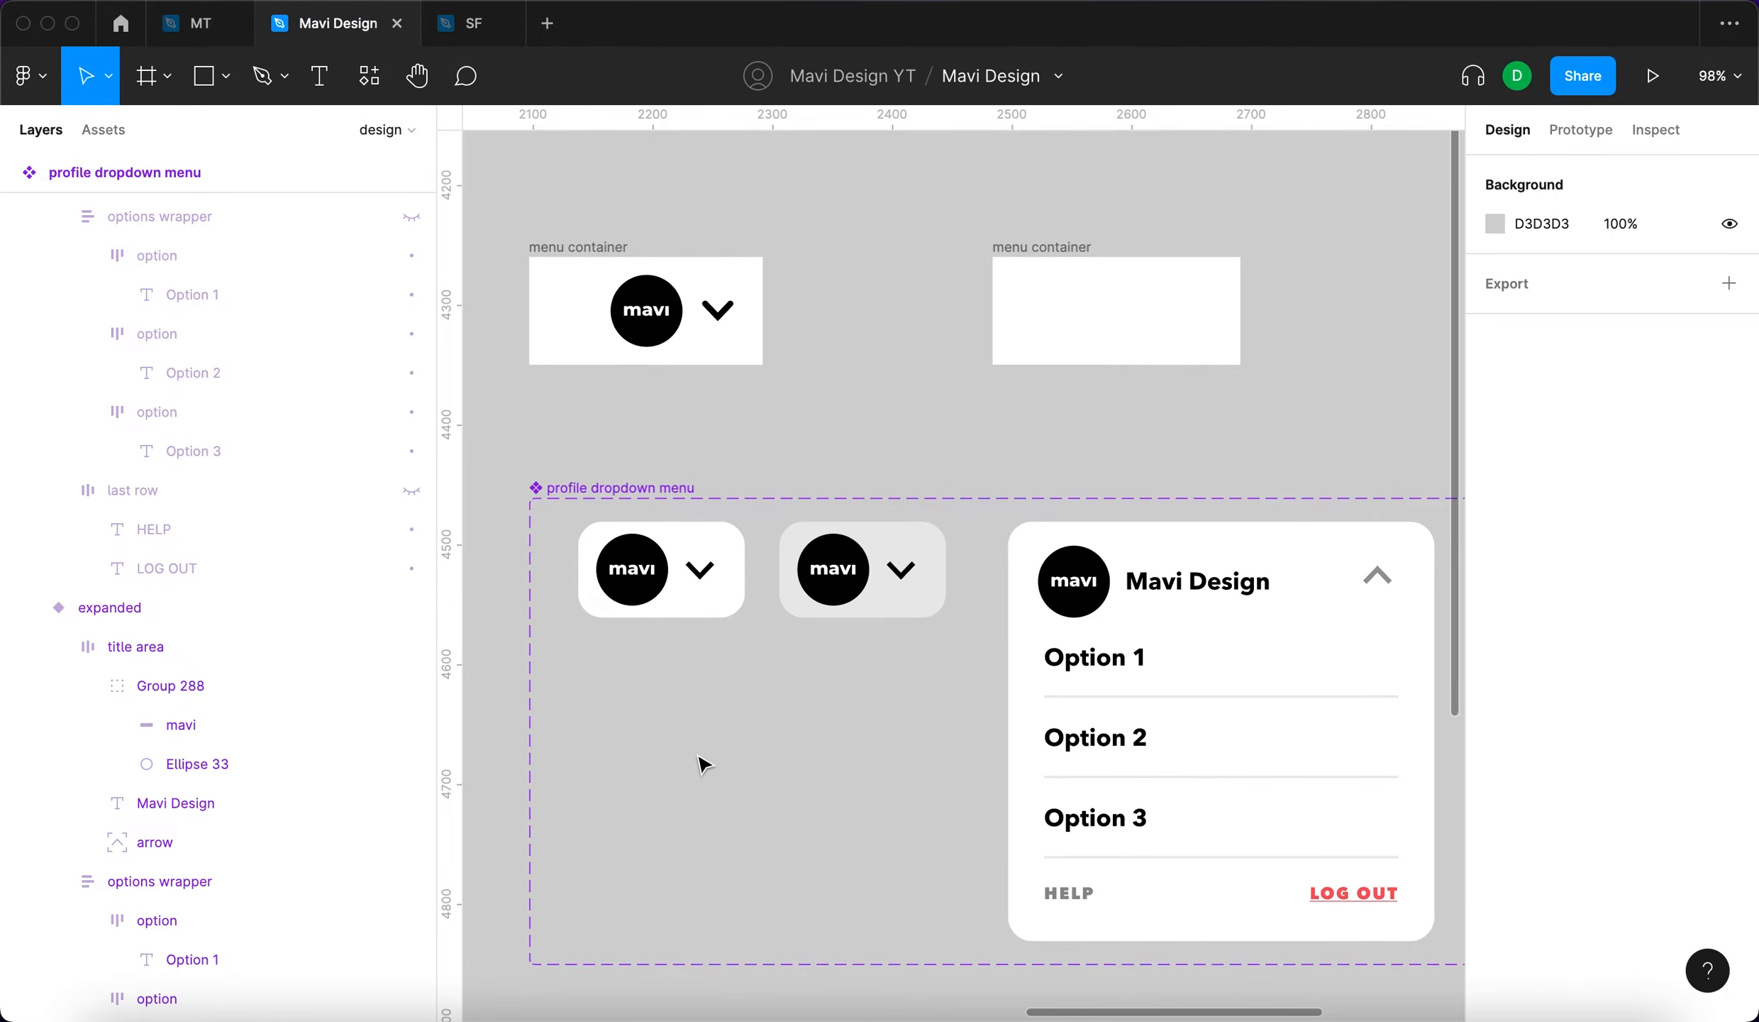
{"action": "scroll", "coordinate": [699, 757], "scroll_direction": "up", "scroll_amount": 2}
{"action": "left_click", "coordinate": [651, 634]}
{"action": "left_click", "coordinate": [1208, 657]}
{"action": "left_click_drag", "start_coordinate": [1209, 645], "coordinate": [1190, 645]}
Connect the collapsed variant to the hover variant with a While hovering interaction and a 100 ms animation
{"action": "left_click", "coordinate": [693, 610]}
{"action": "left_click", "coordinate": [1580, 130]}
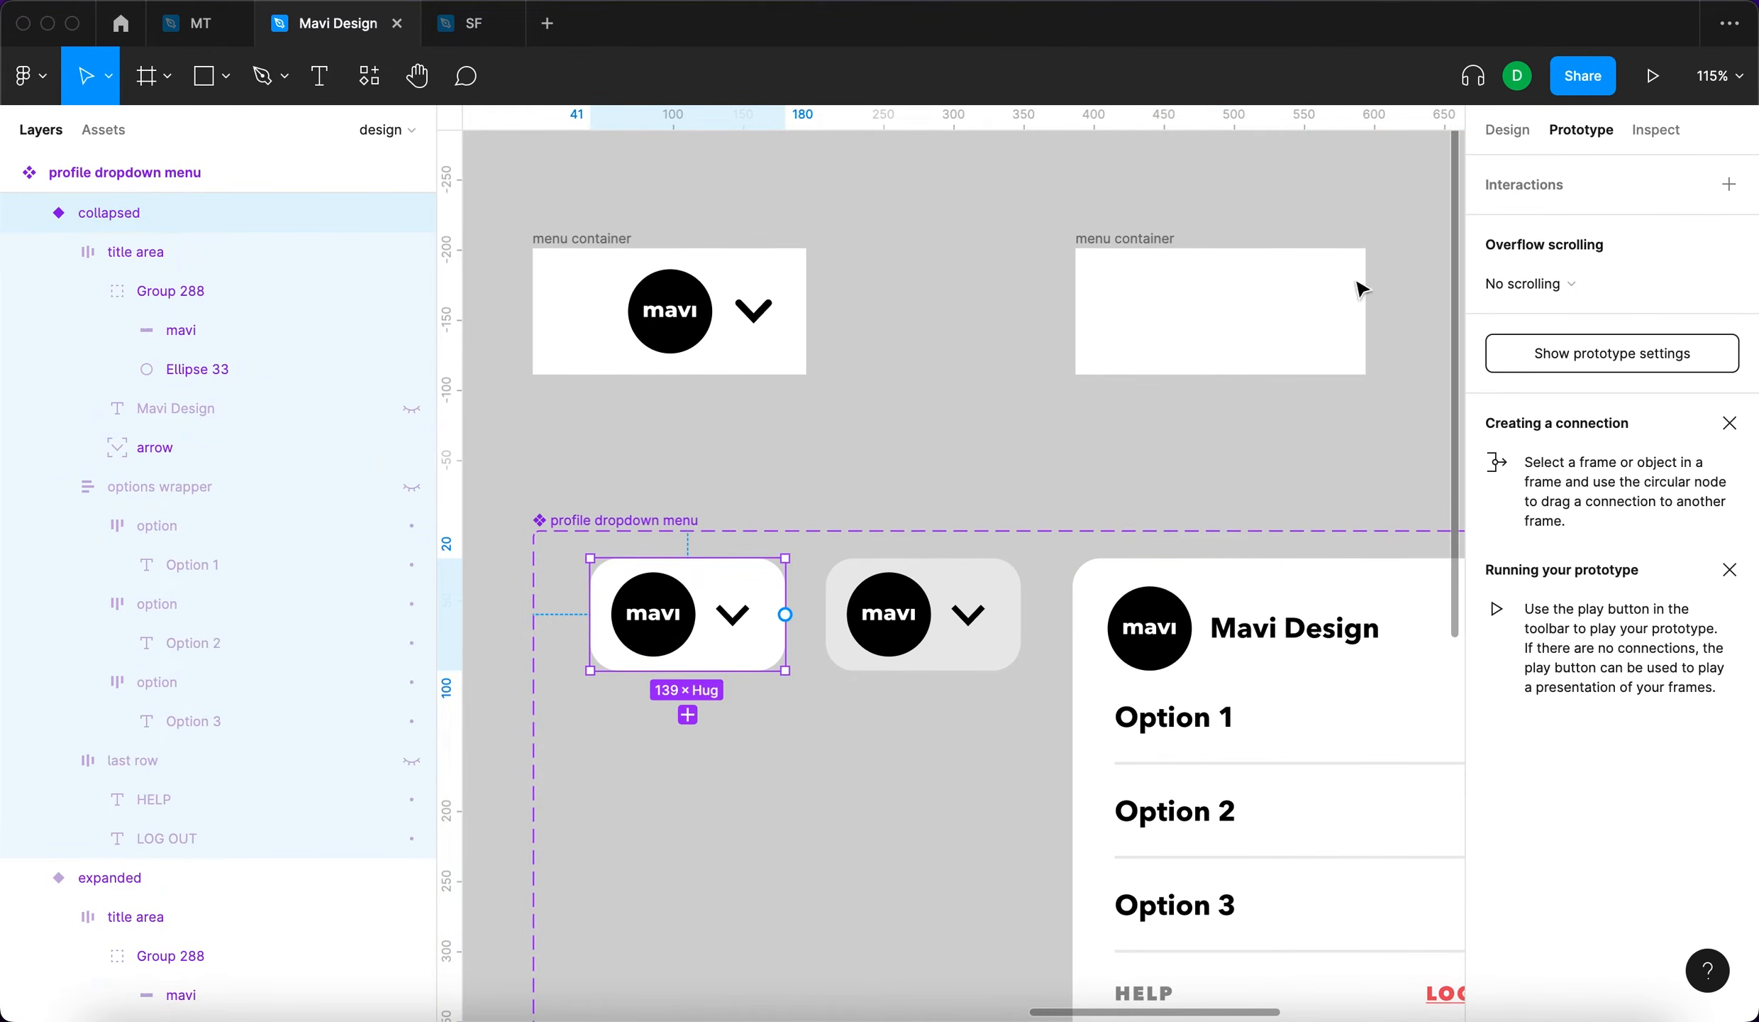
{"action": "left_click_drag", "start_coordinate": [786, 618], "coordinate": [971, 649]}
{"action": "left_click", "coordinate": [1326, 283]}
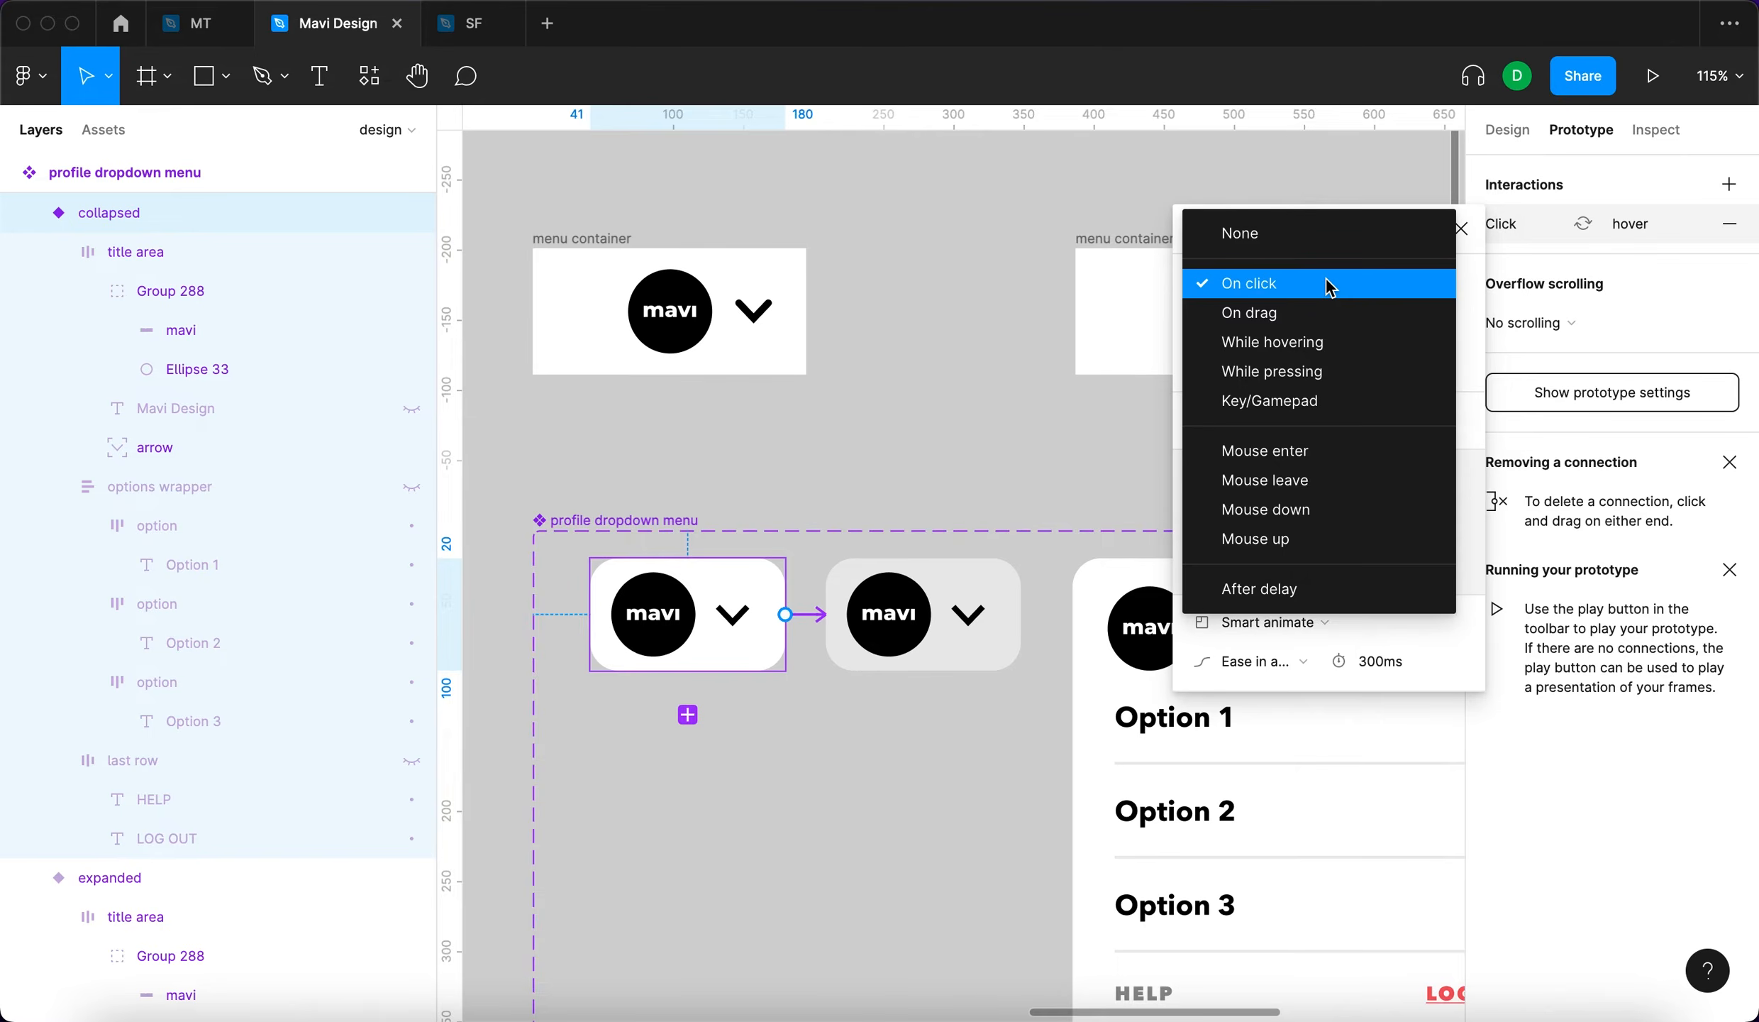
{"action": "left_click", "coordinate": [1304, 348]}
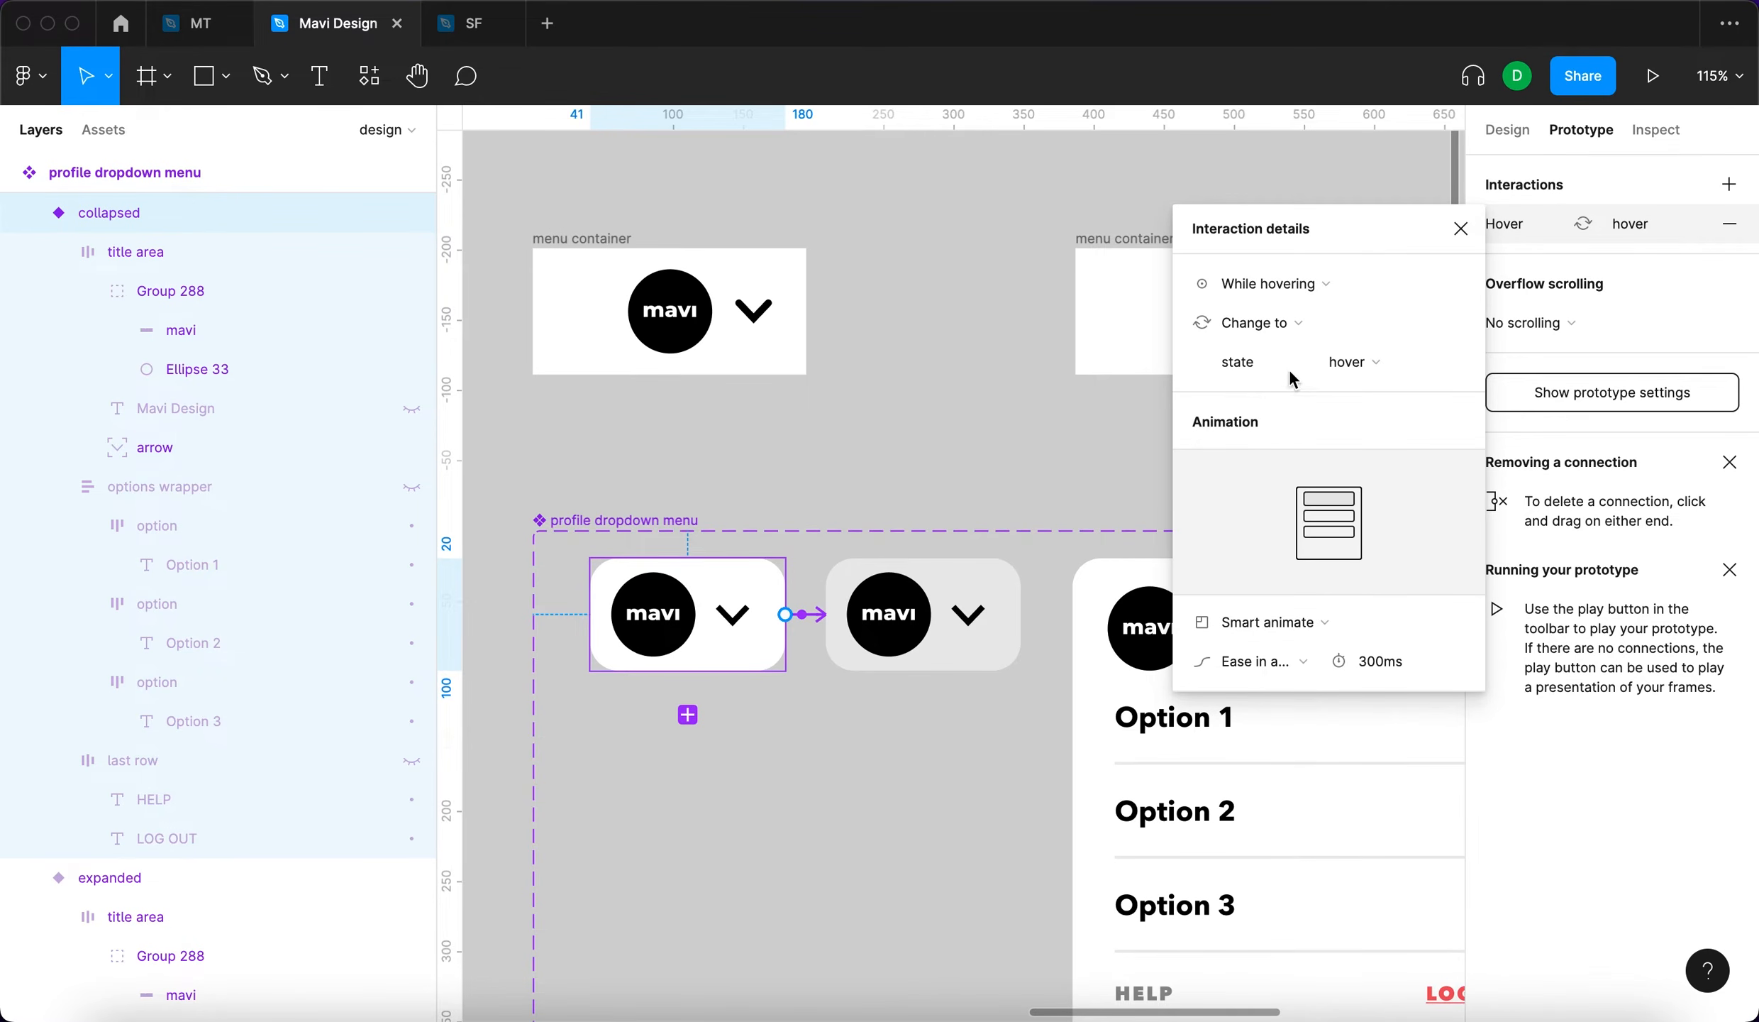
{"action": "left_click", "coordinate": [1372, 661]}
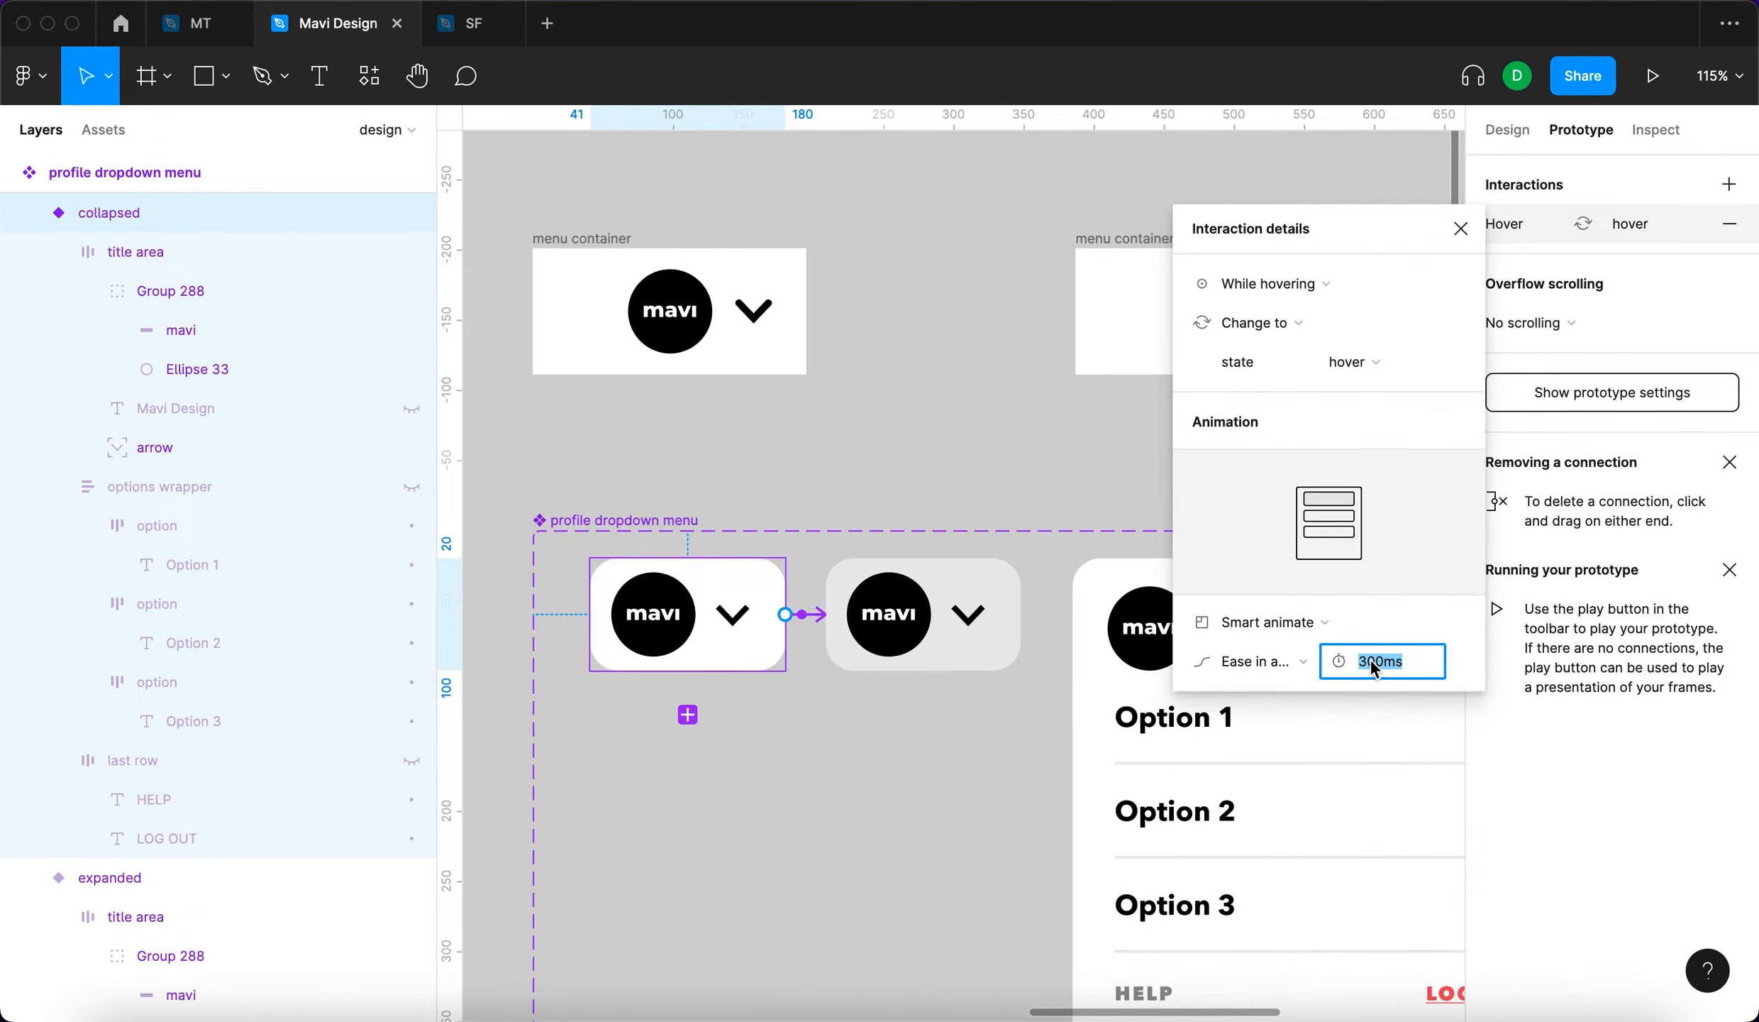
{"action": "type", "text": "100"}
{"action": "key", "text": "Return"}
Connect the hover variant to the expanded variant with an On click Change to interaction
{"action": "scroll", "coordinate": [855, 558], "scroll_direction": "right", "scroll_amount": 3}
{"action": "left_click", "coordinate": [855, 559]}
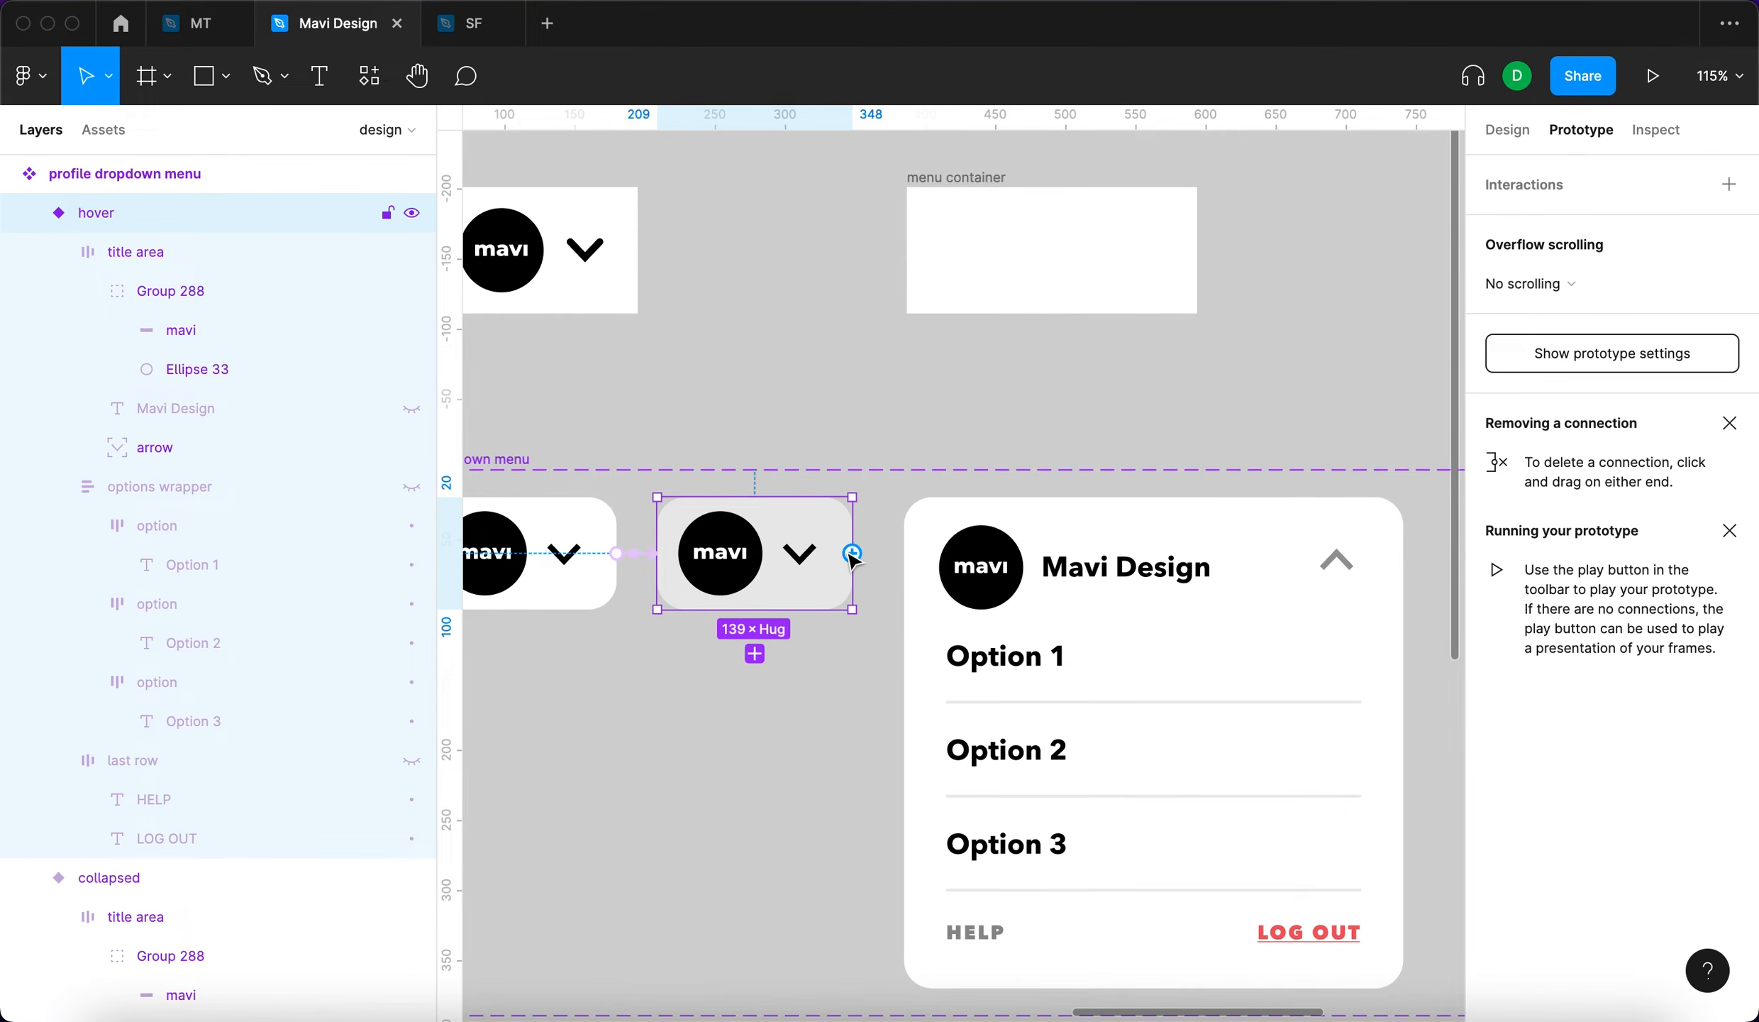
{"action": "left_click_drag", "start_coordinate": [854, 558], "coordinate": [923, 547]}
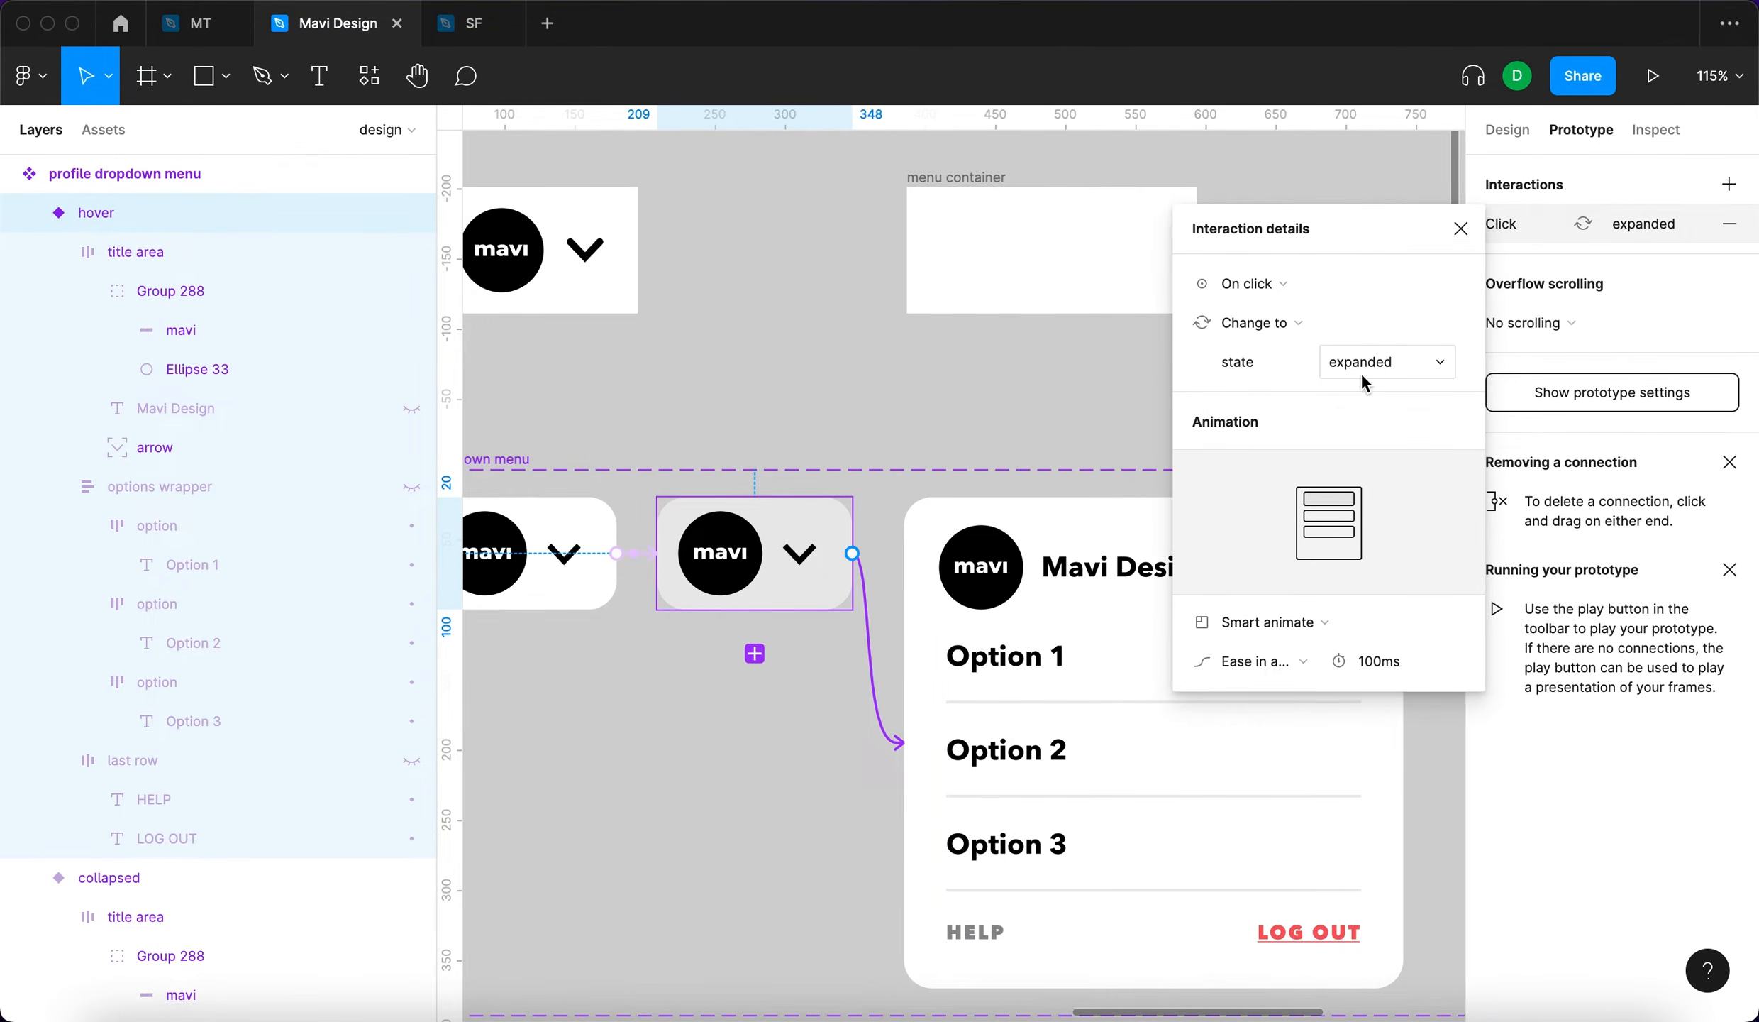
Connect the expanded variant's title area back to the collapsed variant with an On click Change to interaction
{"action": "scroll", "coordinate": [805, 796], "scroll_direction": "down", "scroll_amount": 5}
{"action": "left_click", "coordinate": [944, 619]}
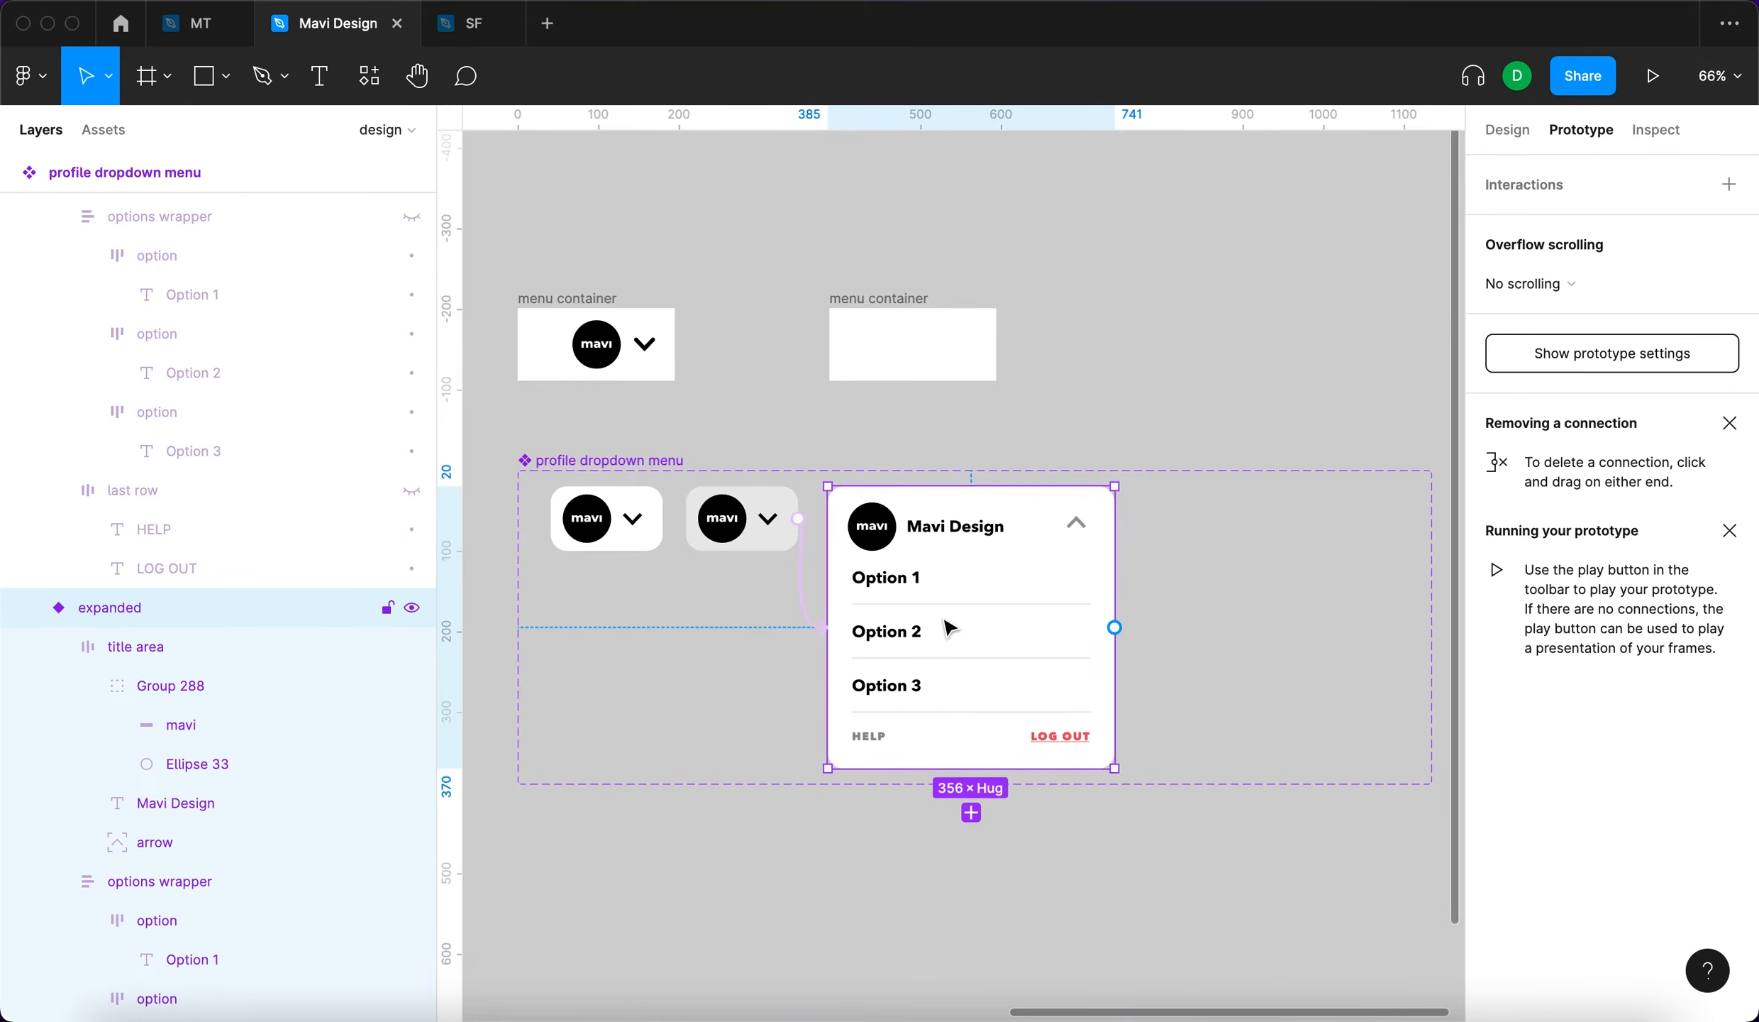
{"action": "left_click", "coordinate": [1044, 547]}
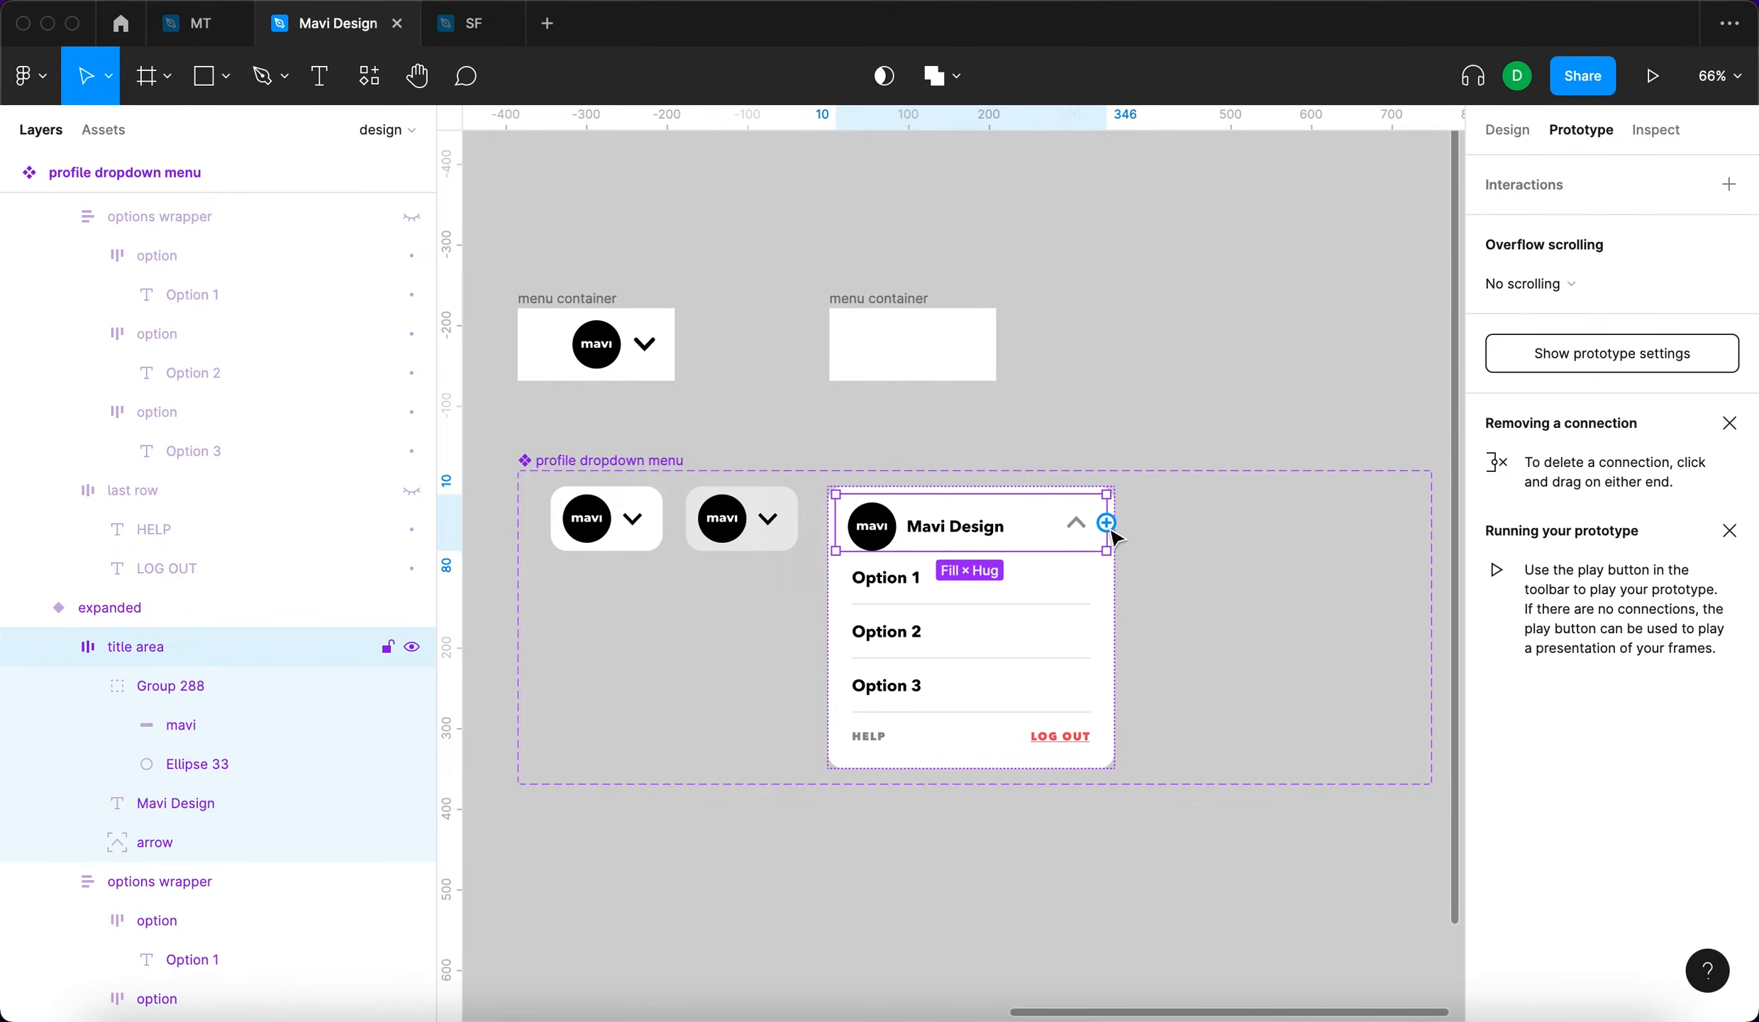
{"action": "left_click_drag", "start_coordinate": [1107, 524], "coordinate": [616, 538]}
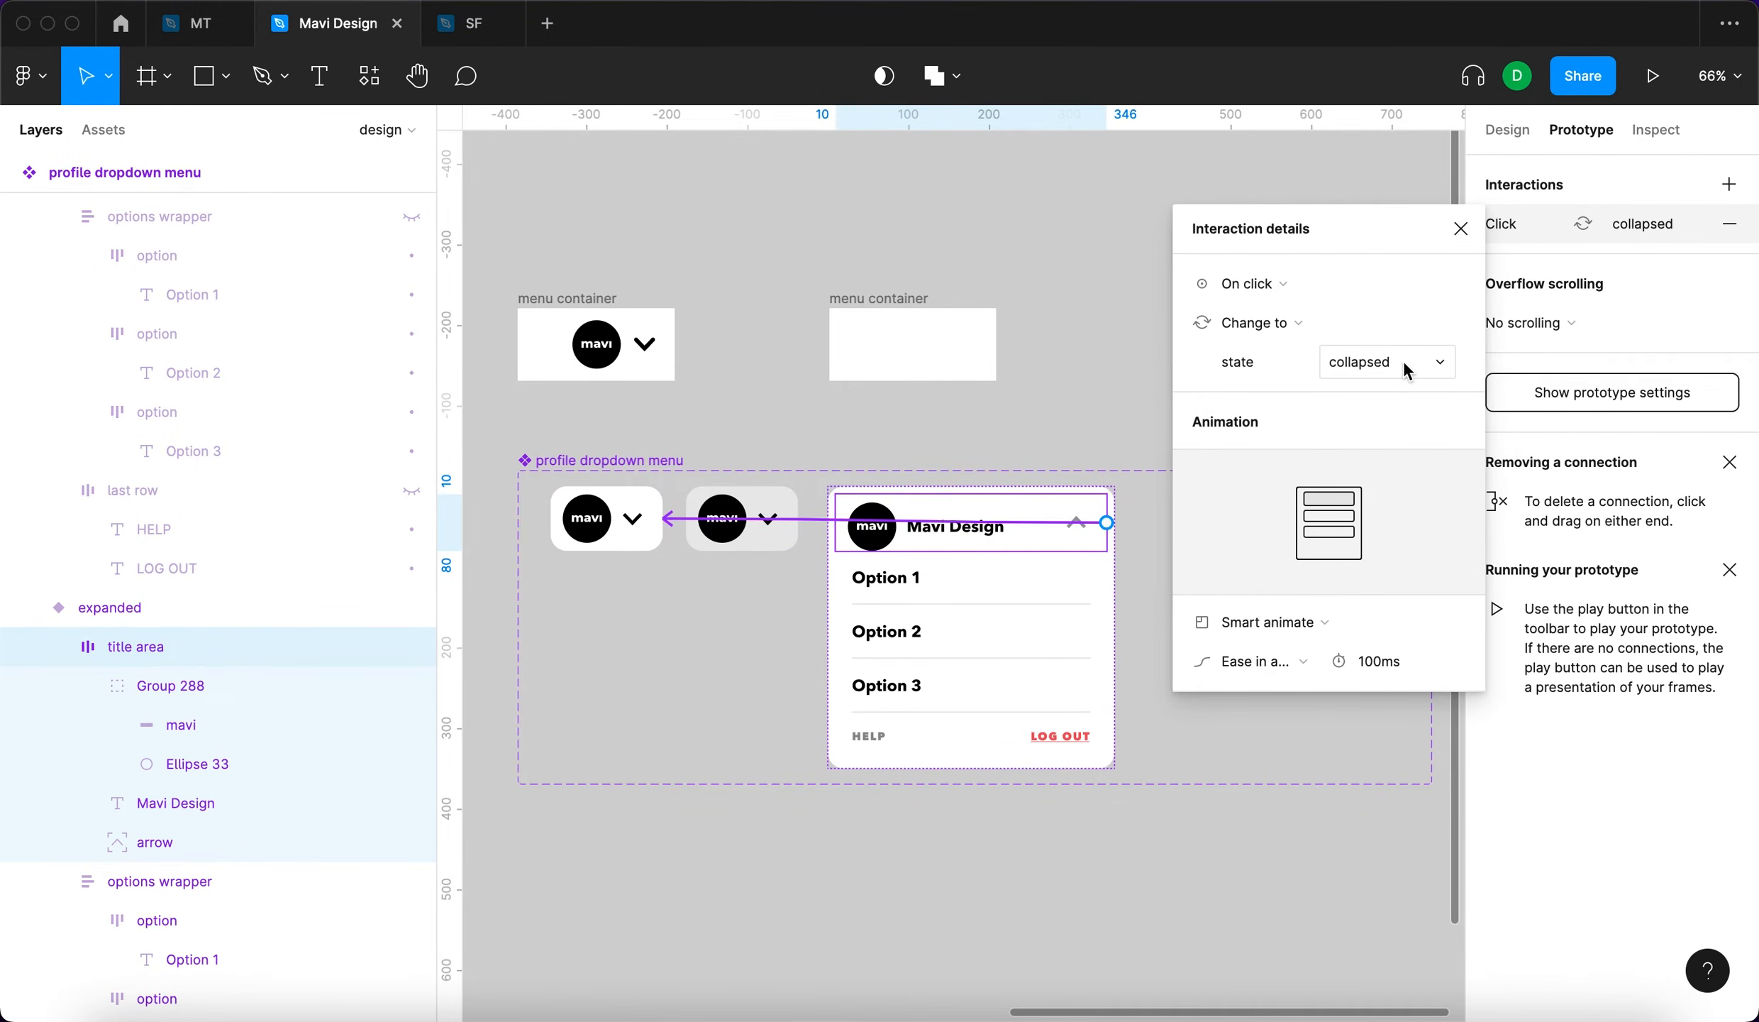
{"action": "left_click", "coordinate": [1460, 228]}
Move the expanded variant down below the hover variant, to about X 390, Y 135
{"action": "left_click_drag", "start_coordinate": [798, 518], "coordinate": [809, 611]}
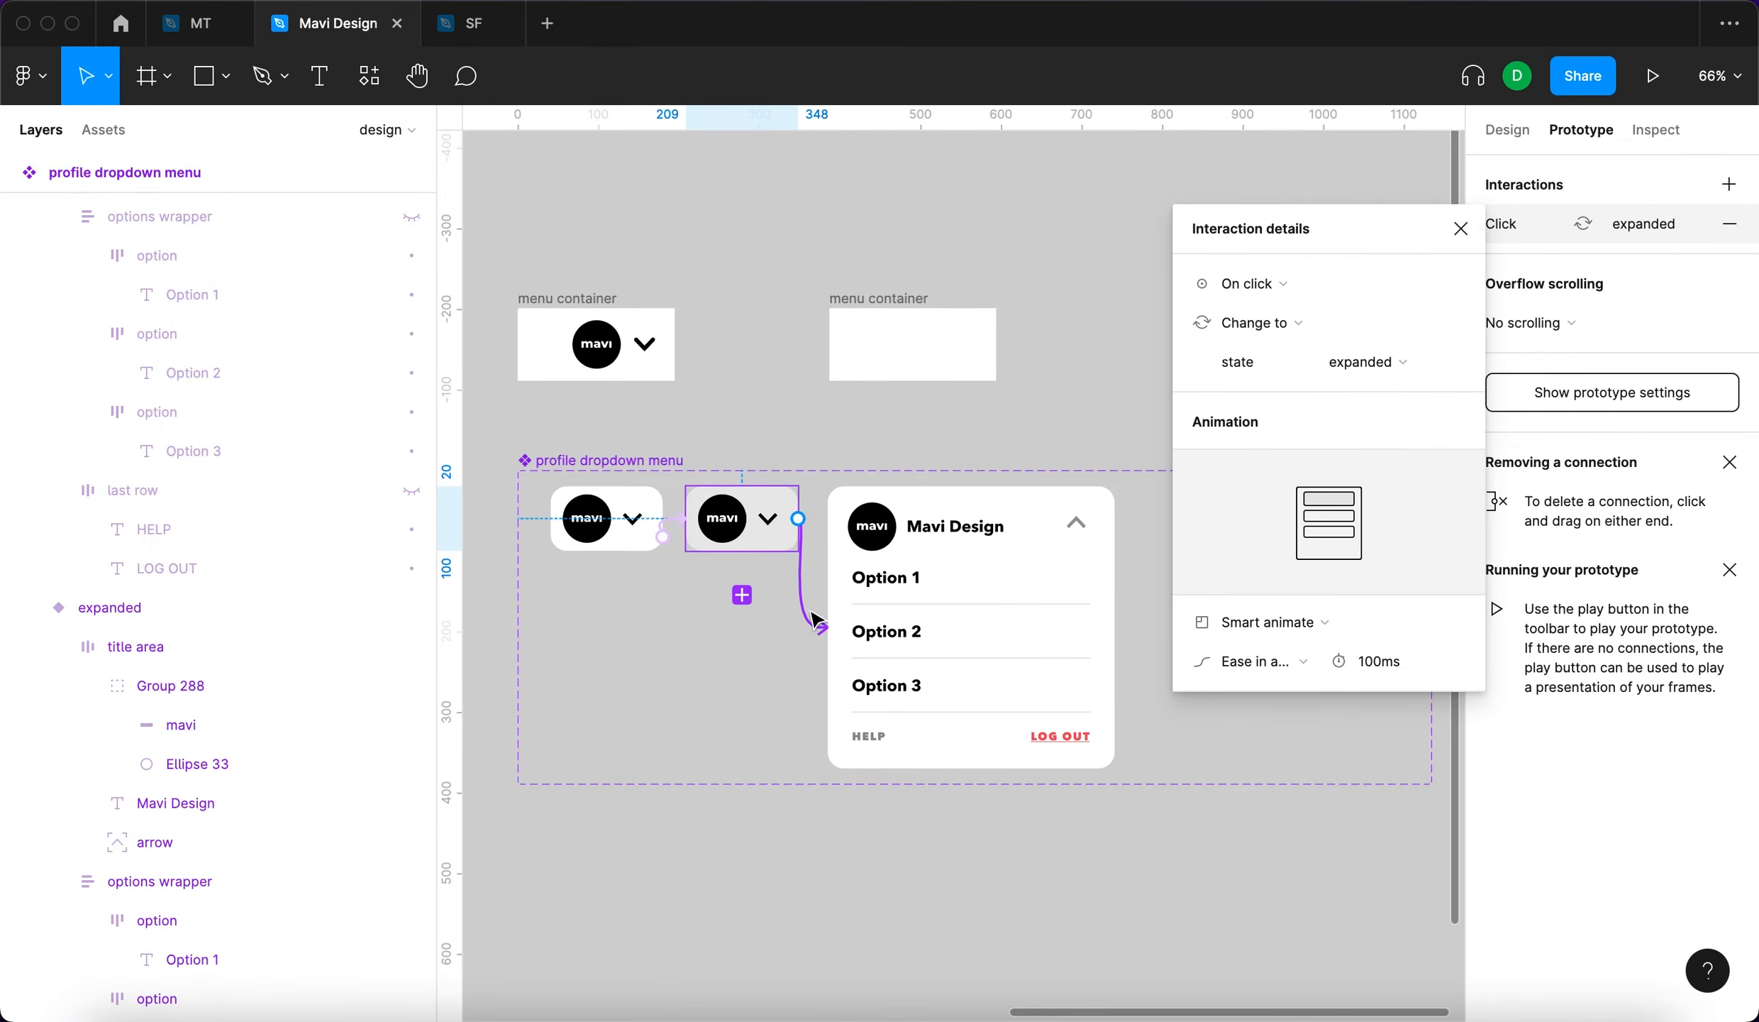
{"action": "left_click", "coordinate": [1461, 228]}
{"action": "left_click", "coordinate": [1225, 785]}
{"action": "left_click_drag", "start_coordinate": [1017, 621], "coordinate": [1017, 711]}
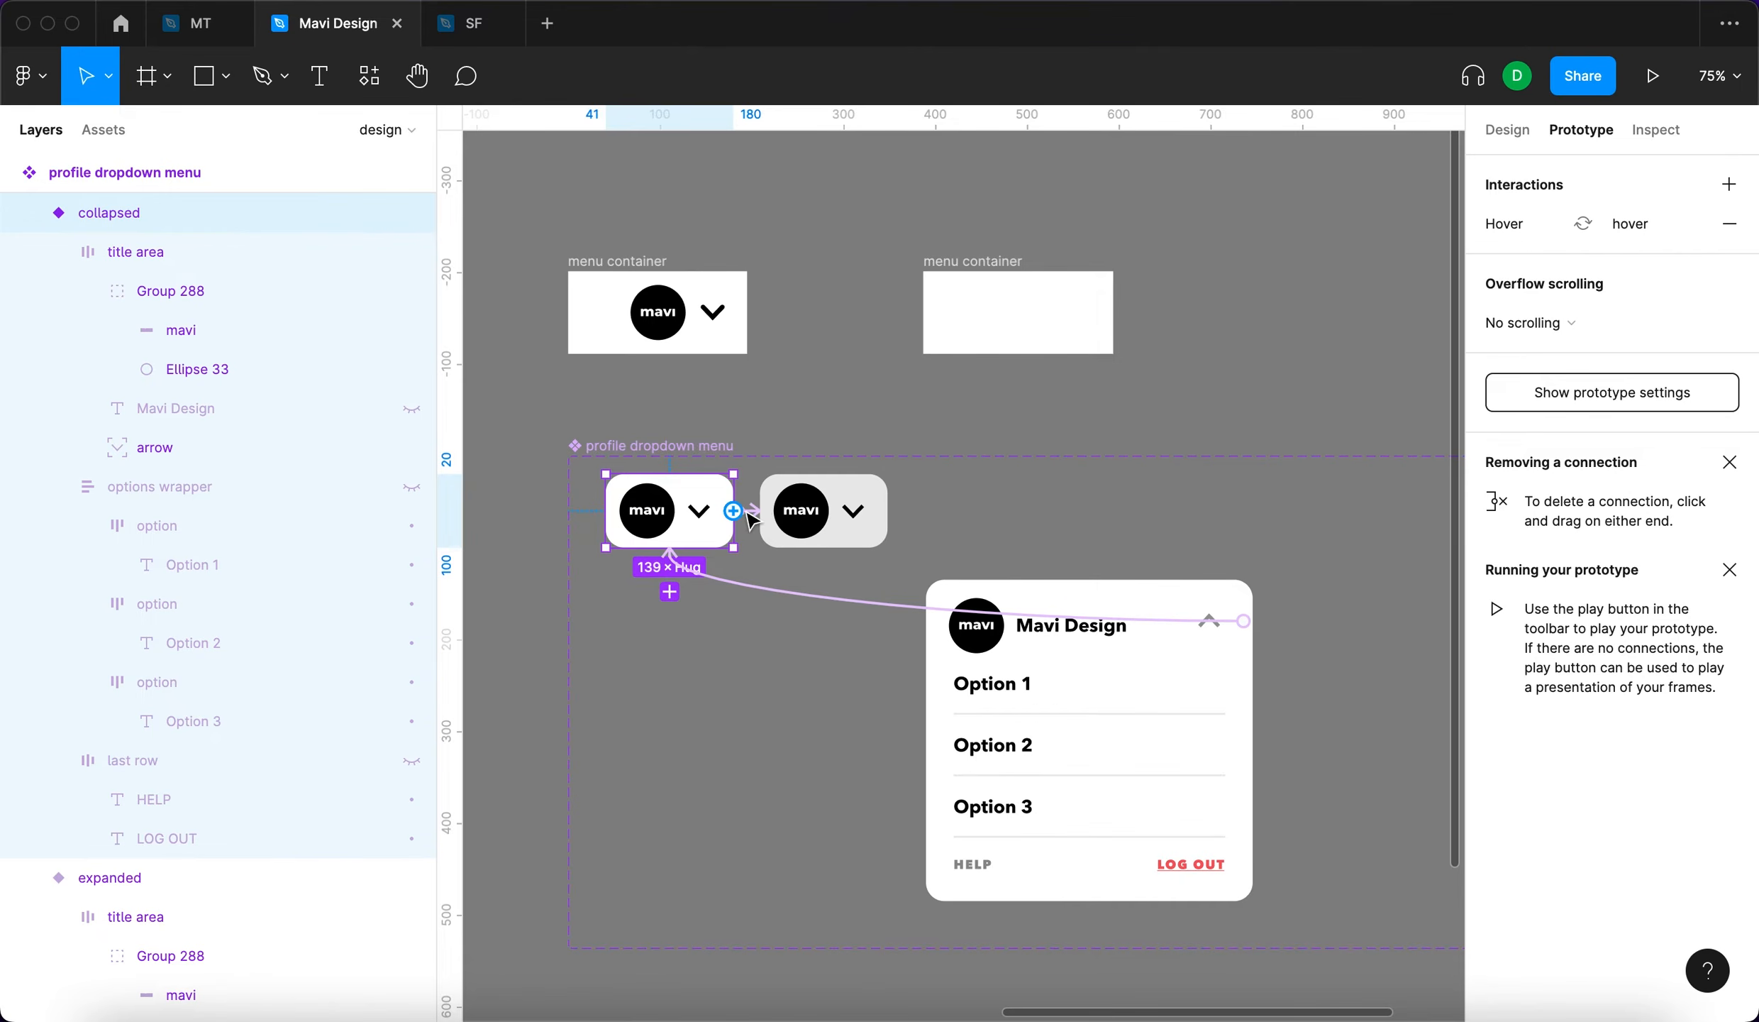
{"action": "left_click", "coordinate": [809, 514]}
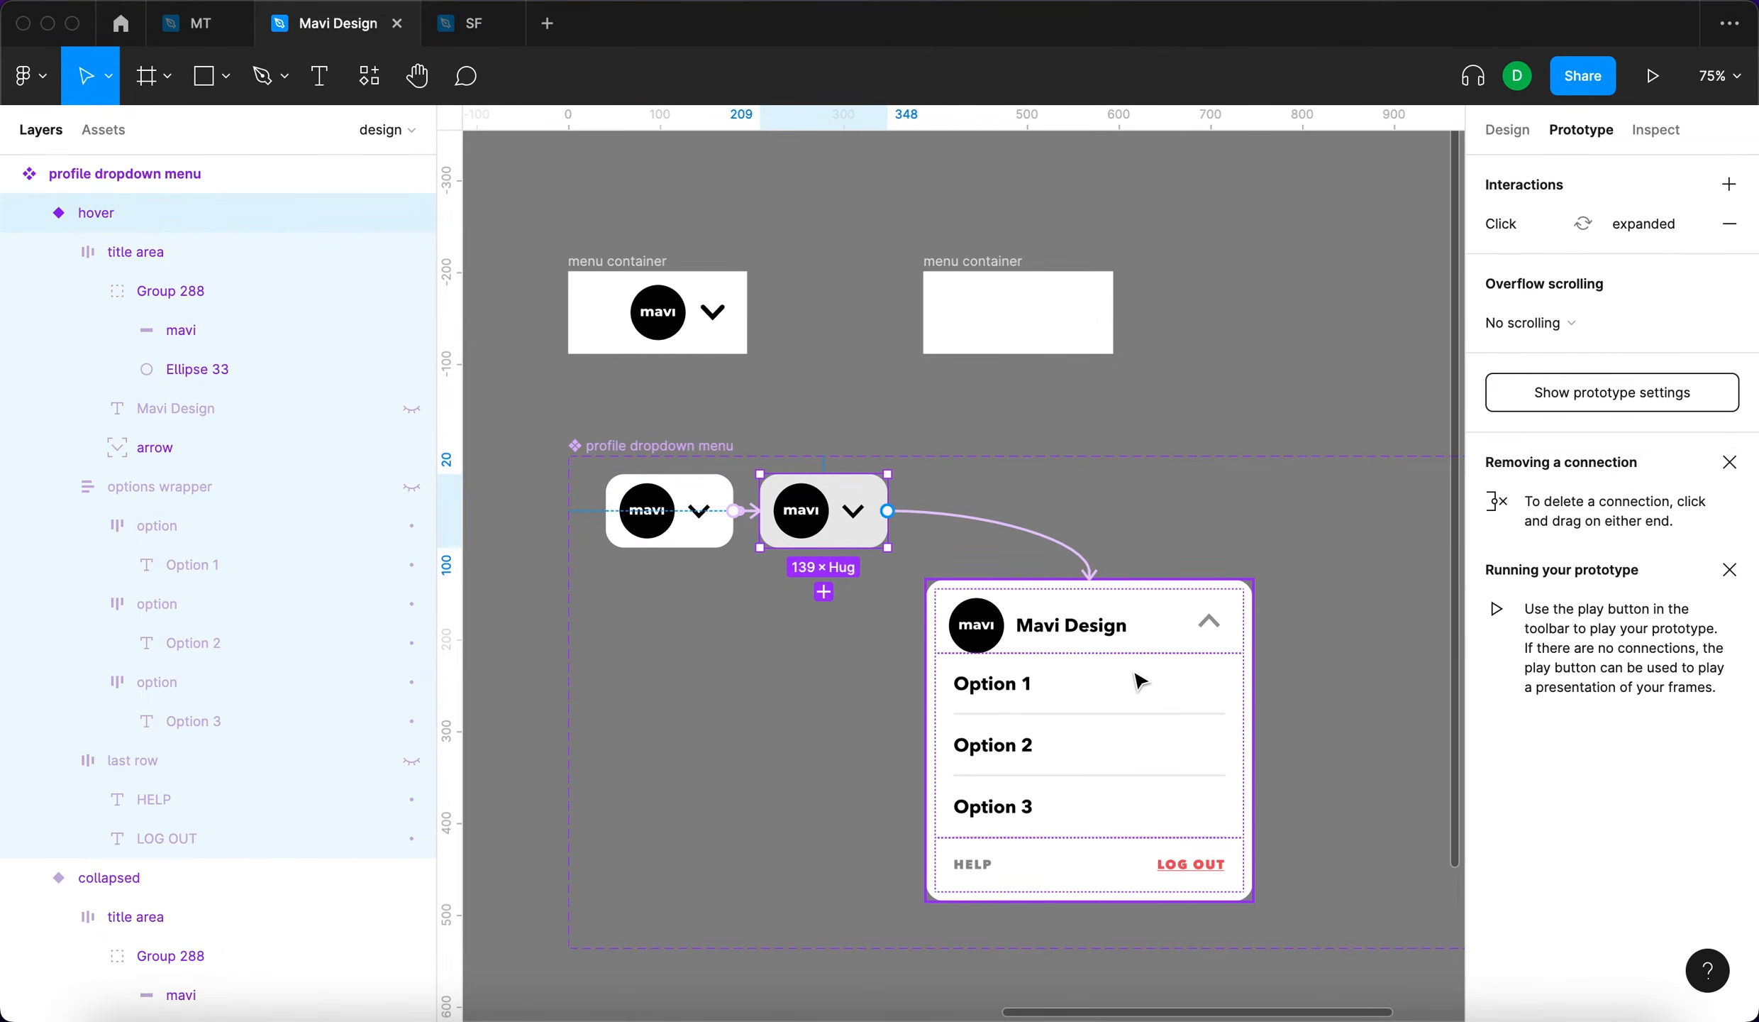
{"action": "left_click", "coordinate": [1089, 710]}
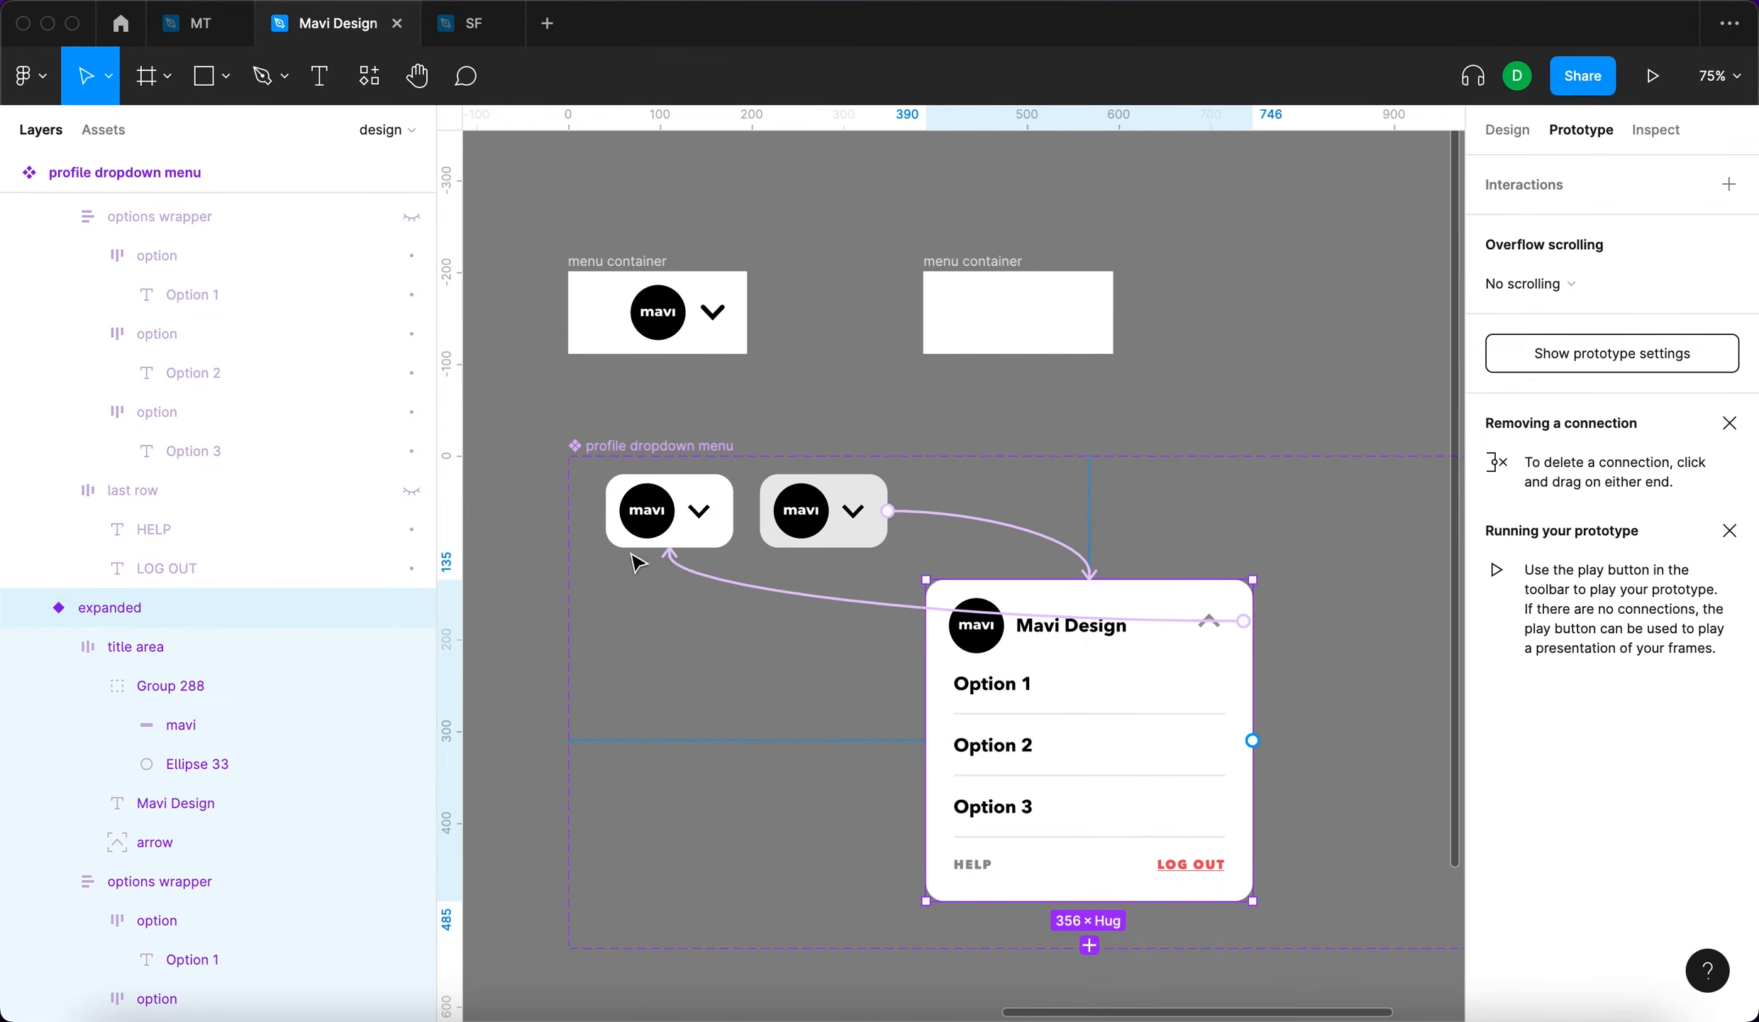
Lighten the page's canvas background to CBCBCB
{"action": "left_click", "coordinate": [718, 656]}
{"action": "left_click", "coordinate": [666, 500]}
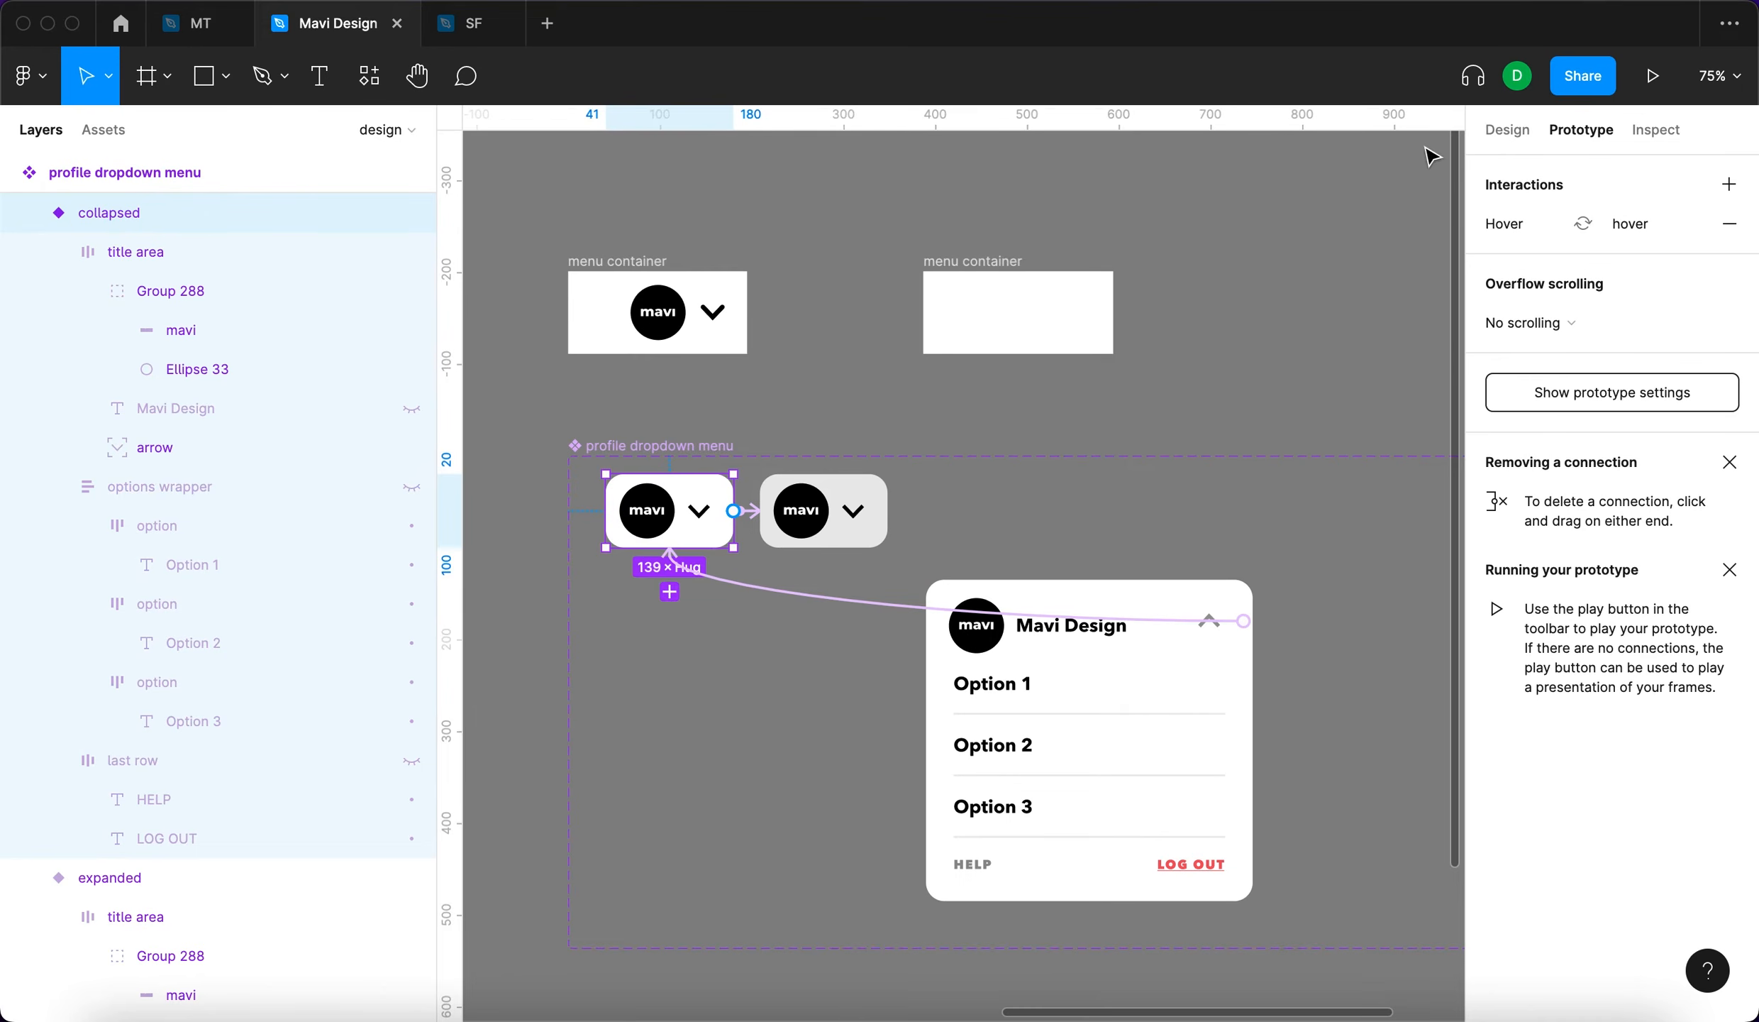
{"action": "left_click", "coordinate": [1511, 130]}
{"action": "left_click", "coordinate": [670, 446]}
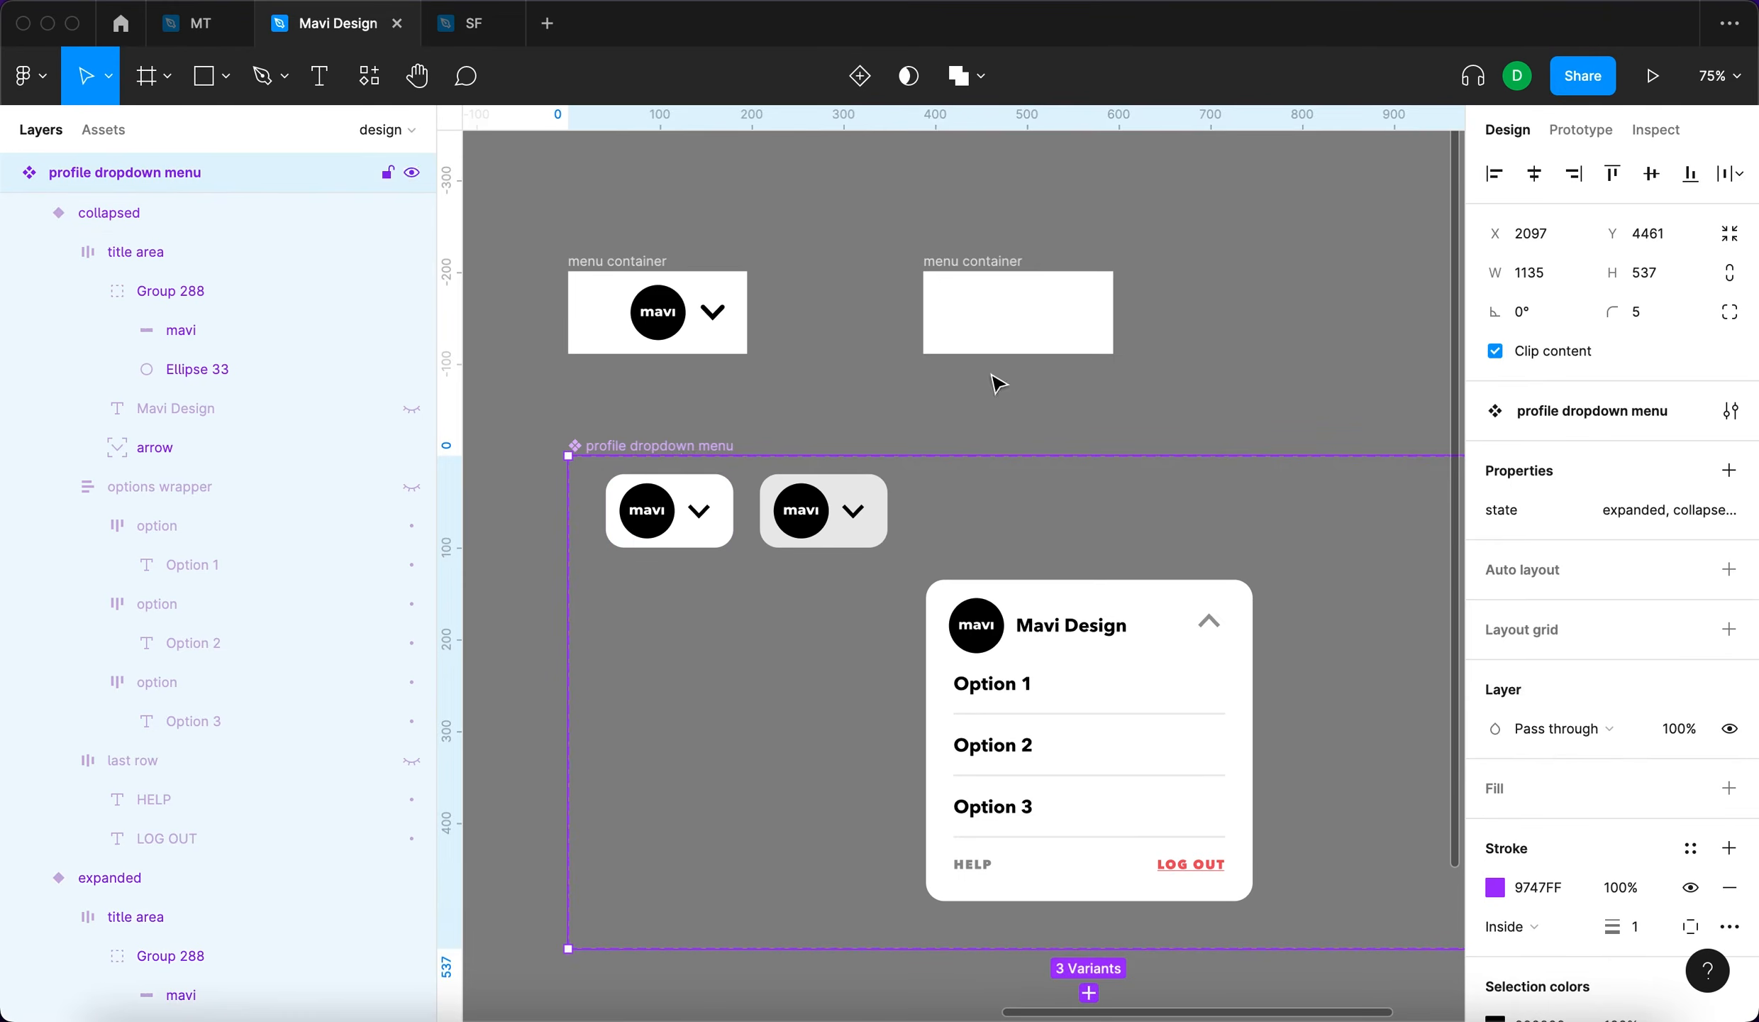
{"action": "left_click", "coordinate": [1279, 355]}
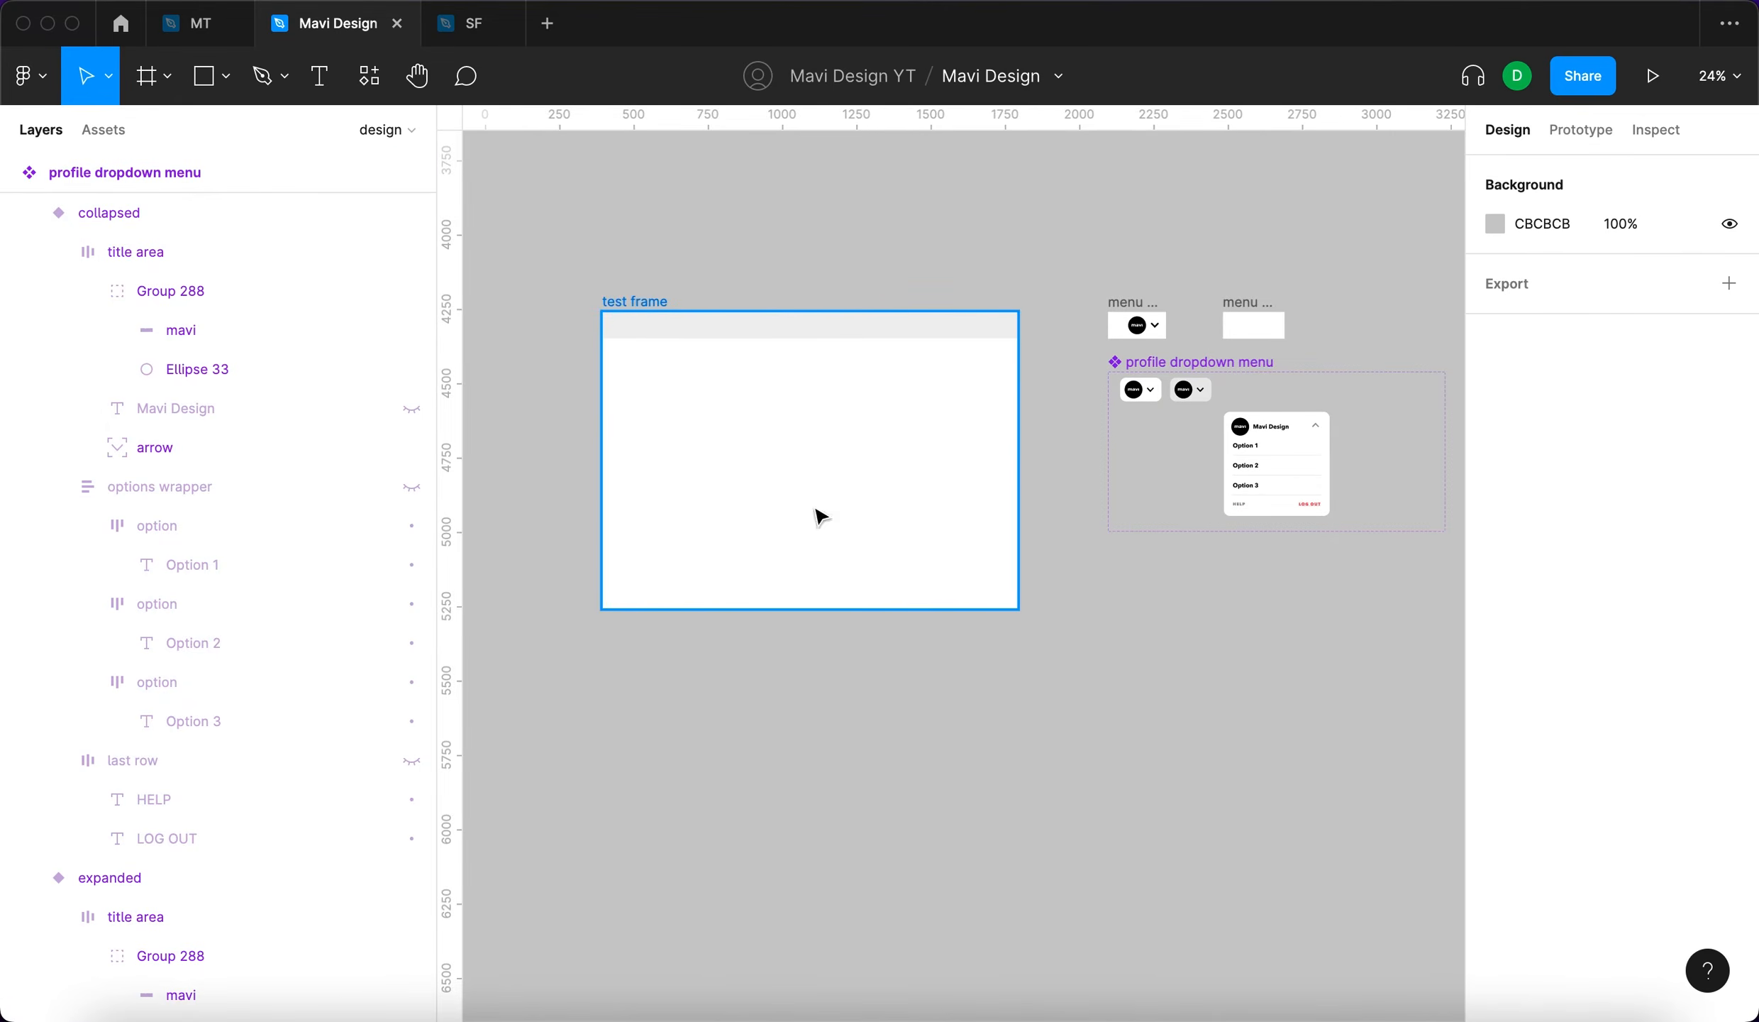
Shorten the test frame from its lower edge to a height of about 739
{"action": "left_click", "coordinate": [821, 516]}
{"action": "left_click_drag", "start_coordinate": [895, 609], "coordinate": [899, 530]}
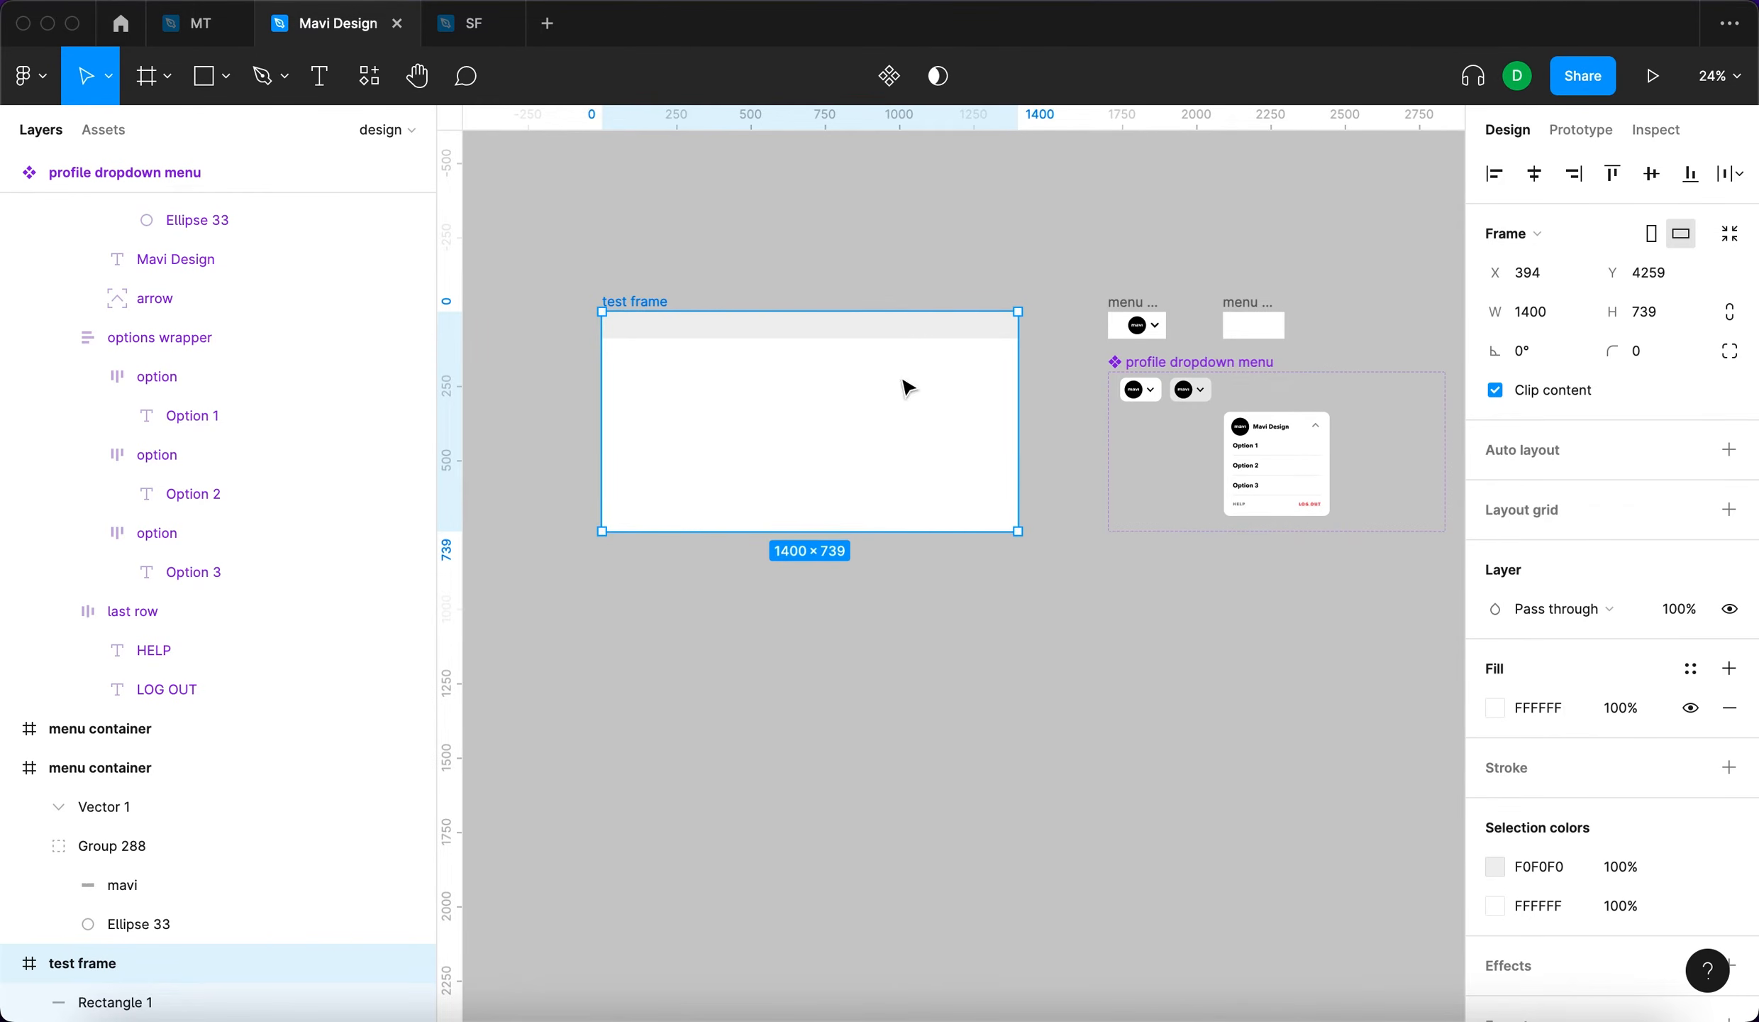
{"action": "left_click", "coordinate": [974, 264]}
Place a collapsed instance of the profile dropdown menu component in the test frame's header bar
{"action": "left_click", "coordinate": [105, 131]}
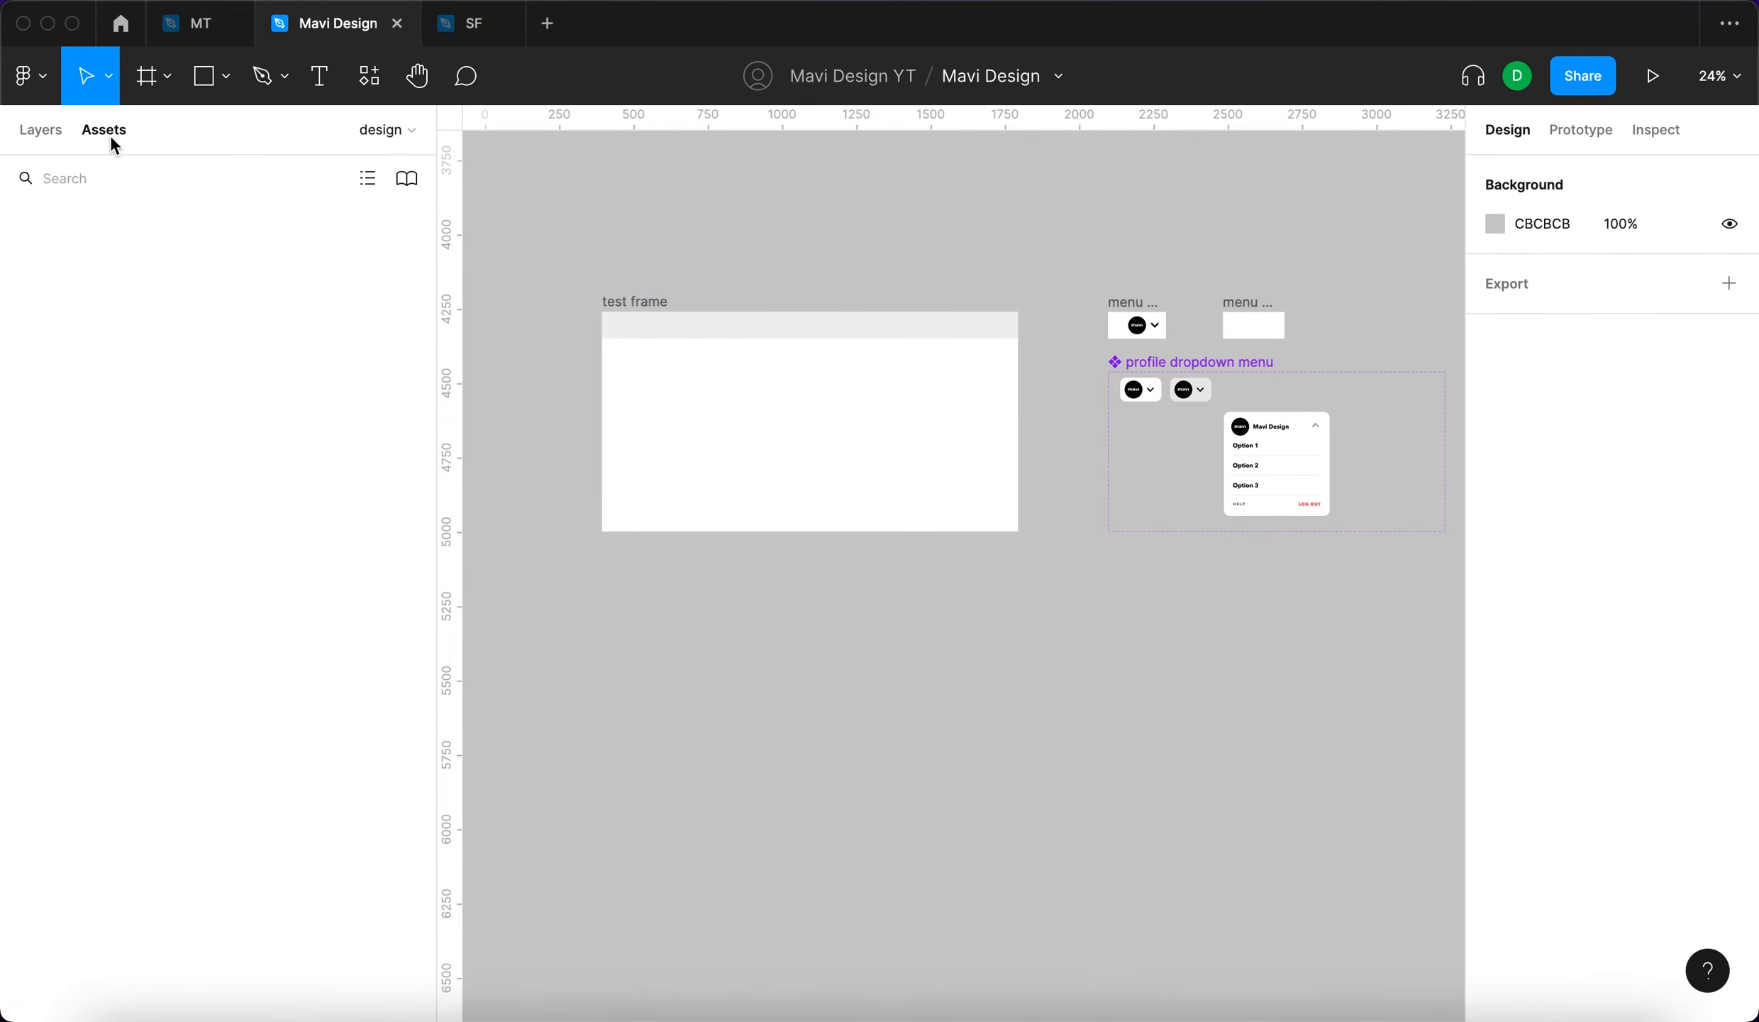
{"action": "left_click_drag", "start_coordinate": [80, 432], "coordinate": [954, 366]}
{"action": "scroll", "coordinate": [911, 343], "scroll_direction": "up", "scroll_amount": 5}
{"action": "left_click", "coordinate": [1065, 431]}
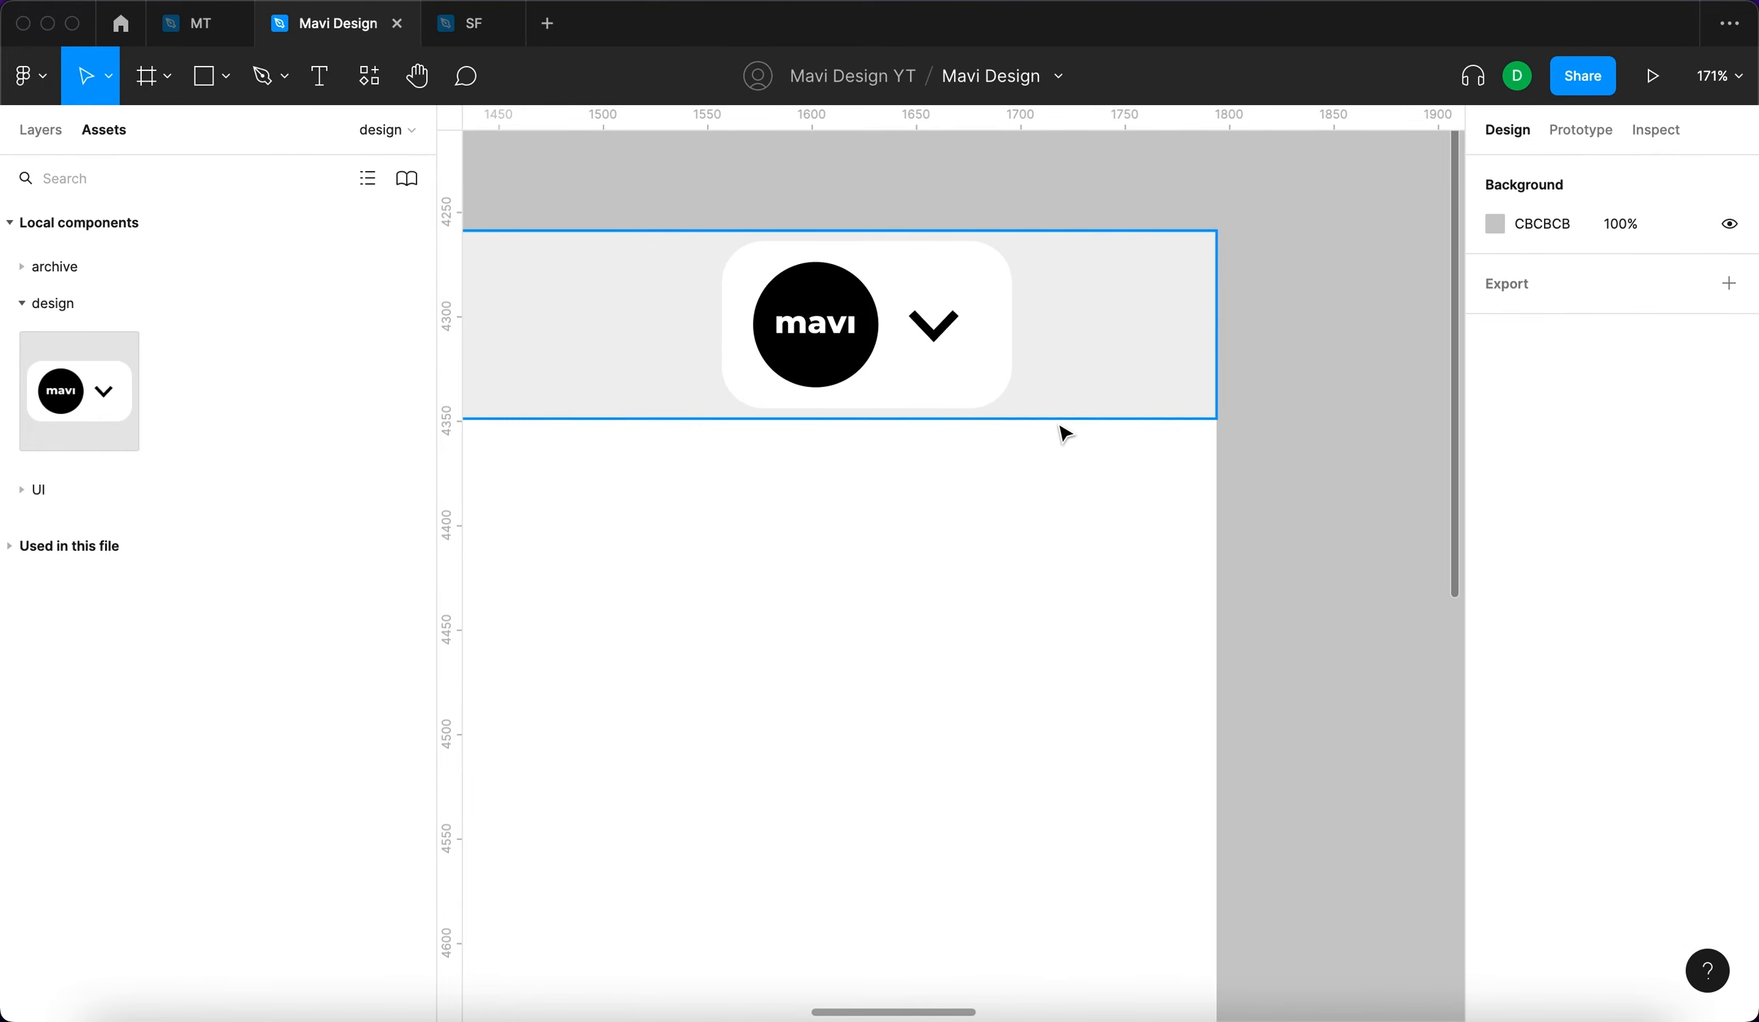
Move the dropdown instance to the far right end of the header bar, at X 1256, Y 5
{"action": "scroll", "coordinate": [1057, 418], "scroll_direction": "down", "scroll_amount": 3}
{"action": "scroll", "coordinate": [1029, 400], "scroll_direction": "up", "scroll_amount": 2}
{"action": "left_click", "coordinate": [1013, 396]}
{"action": "left_click_drag", "start_coordinate": [1006, 400], "coordinate": [1119, 394]}
{"action": "left_click", "coordinate": [930, 530]}
{"action": "scroll", "coordinate": [1009, 589], "scroll_direction": "up", "scroll_amount": 2}
{"action": "scroll", "coordinate": [1008, 517], "scroll_direction": "right", "scroll_amount": 3}
{"action": "scroll", "coordinate": [1007, 518], "scroll_direction": "up", "scroll_amount": 2}
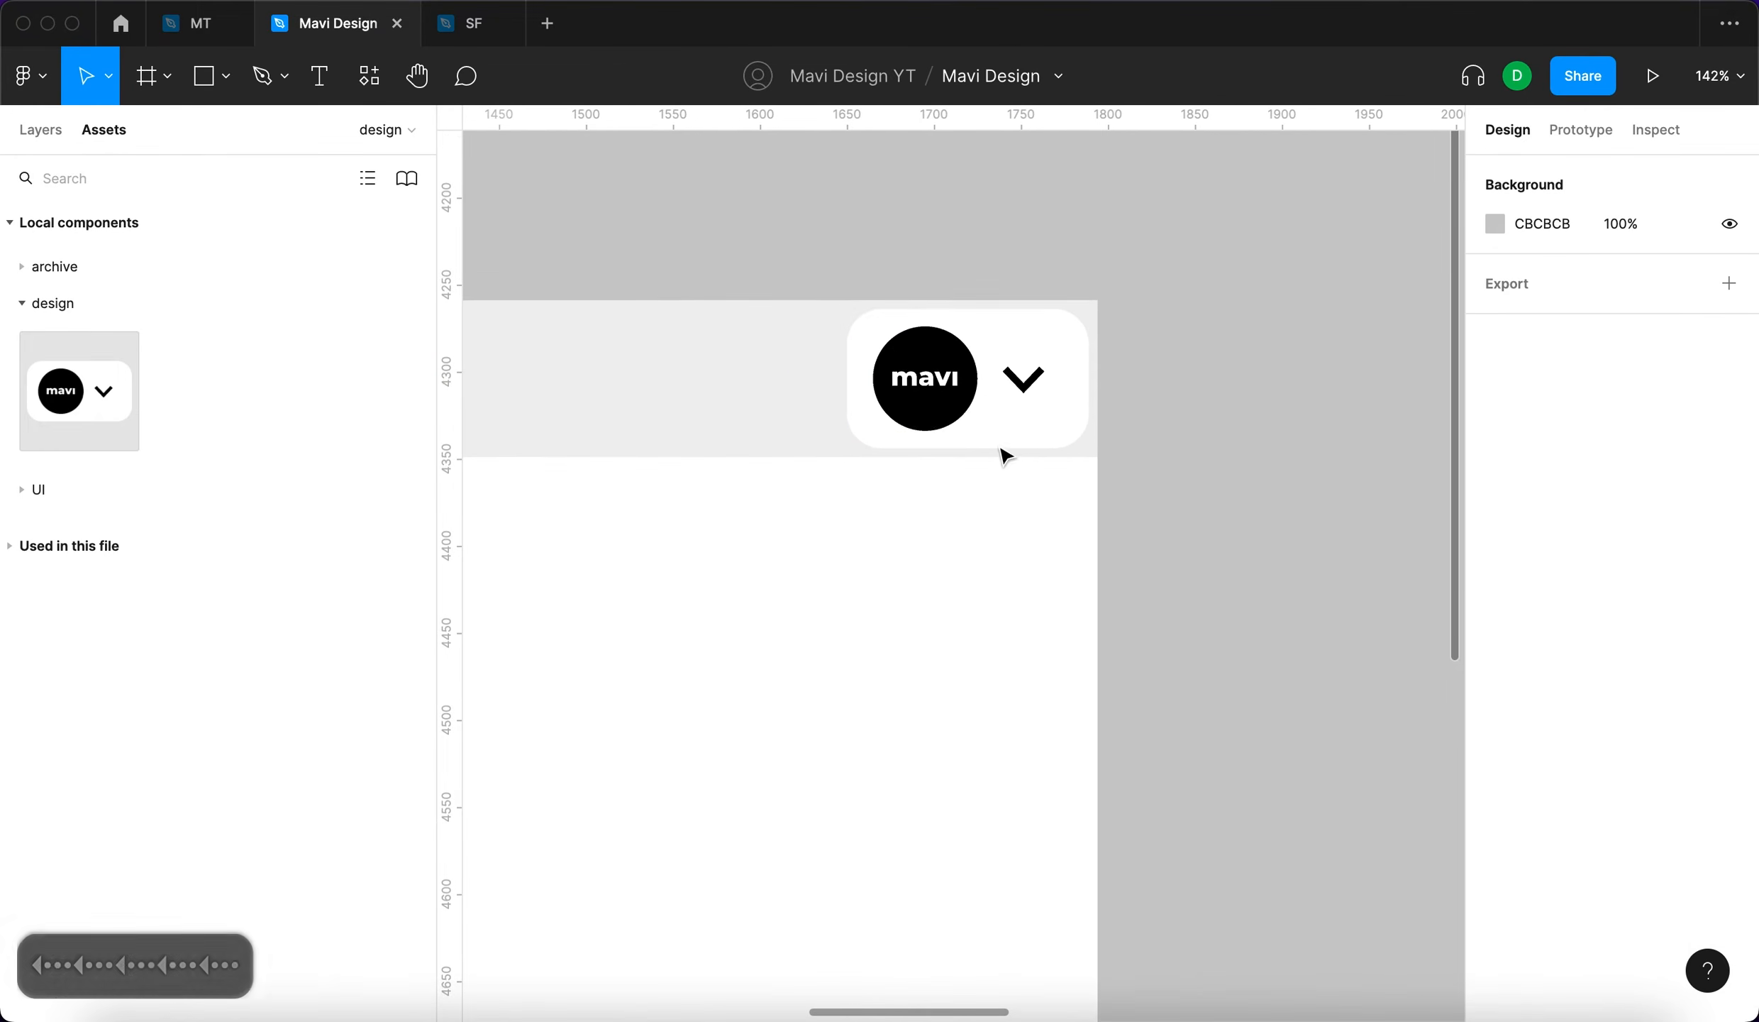
Set the dropdown instance's horizontal constraint to Right
{"action": "left_click", "coordinate": [1003, 436]}
{"action": "left_click", "coordinate": [1639, 827]}
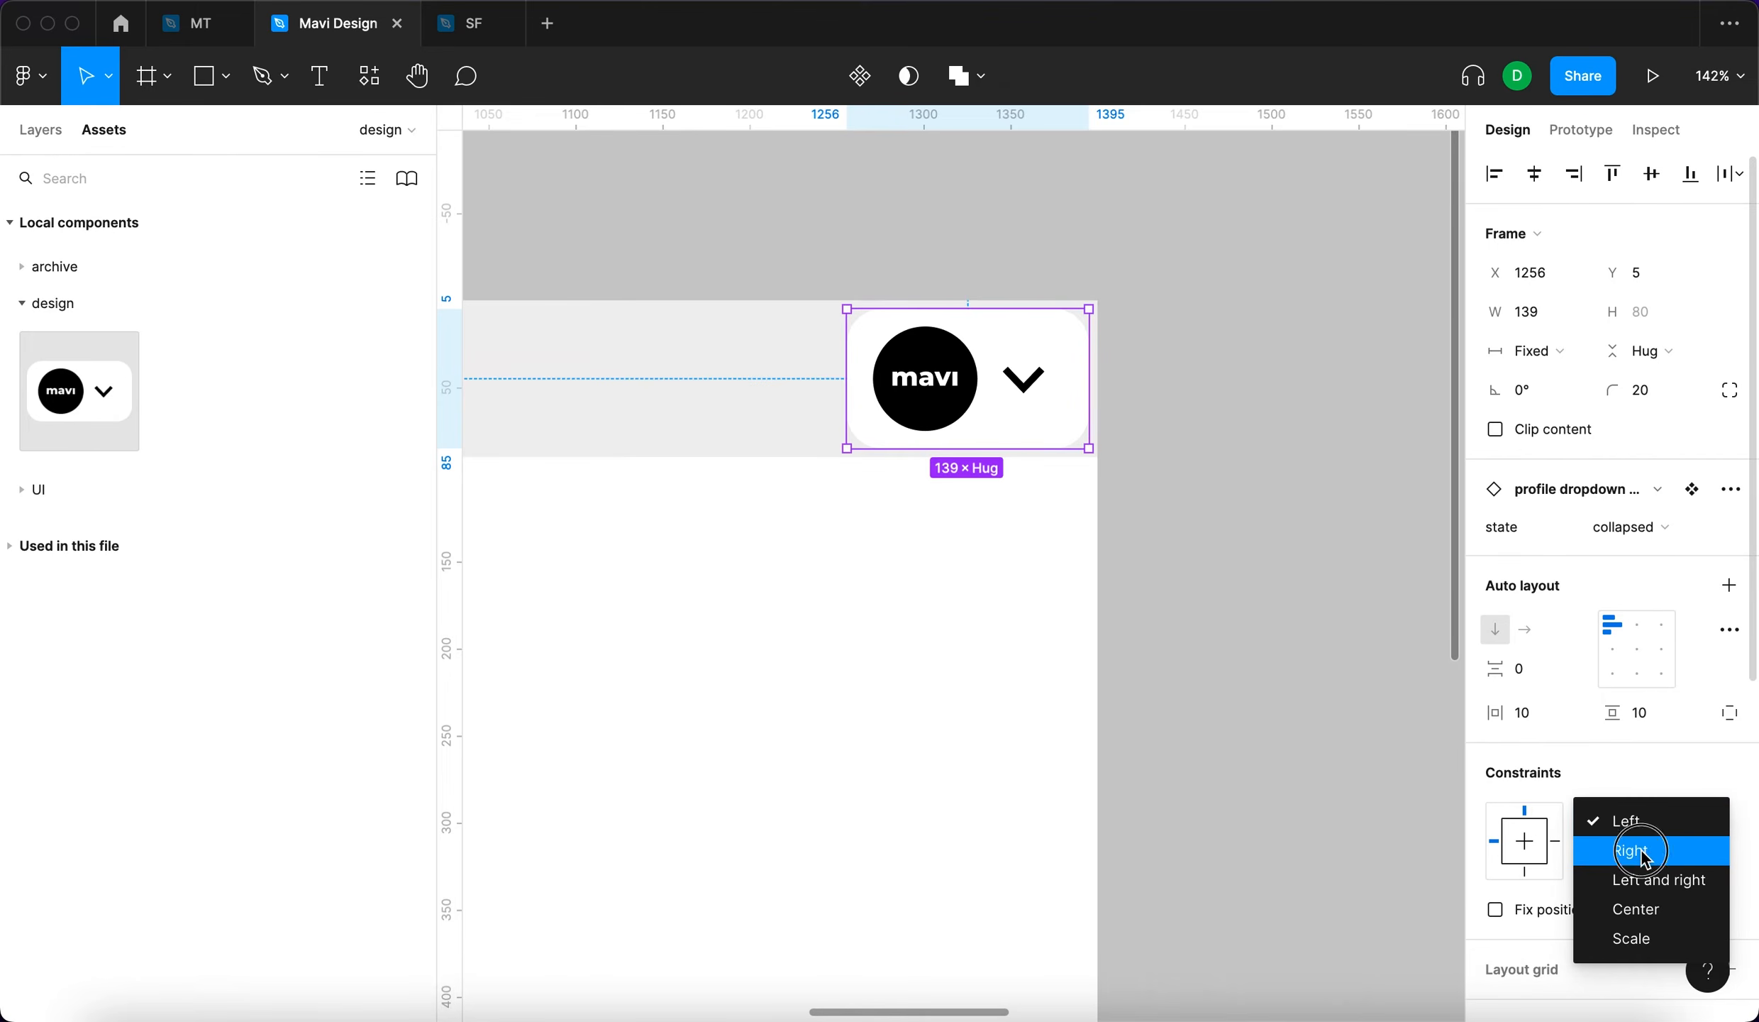
{"action": "left_click", "coordinate": [1630, 850]}
{"action": "left_click", "coordinate": [1631, 861]}
{"action": "left_click", "coordinate": [1013, 384]}
{"action": "left_click", "coordinate": [1103, 385]}
{"action": "scroll", "coordinate": [1096, 384], "scroll_direction": "down", "scroll_amount": 5}
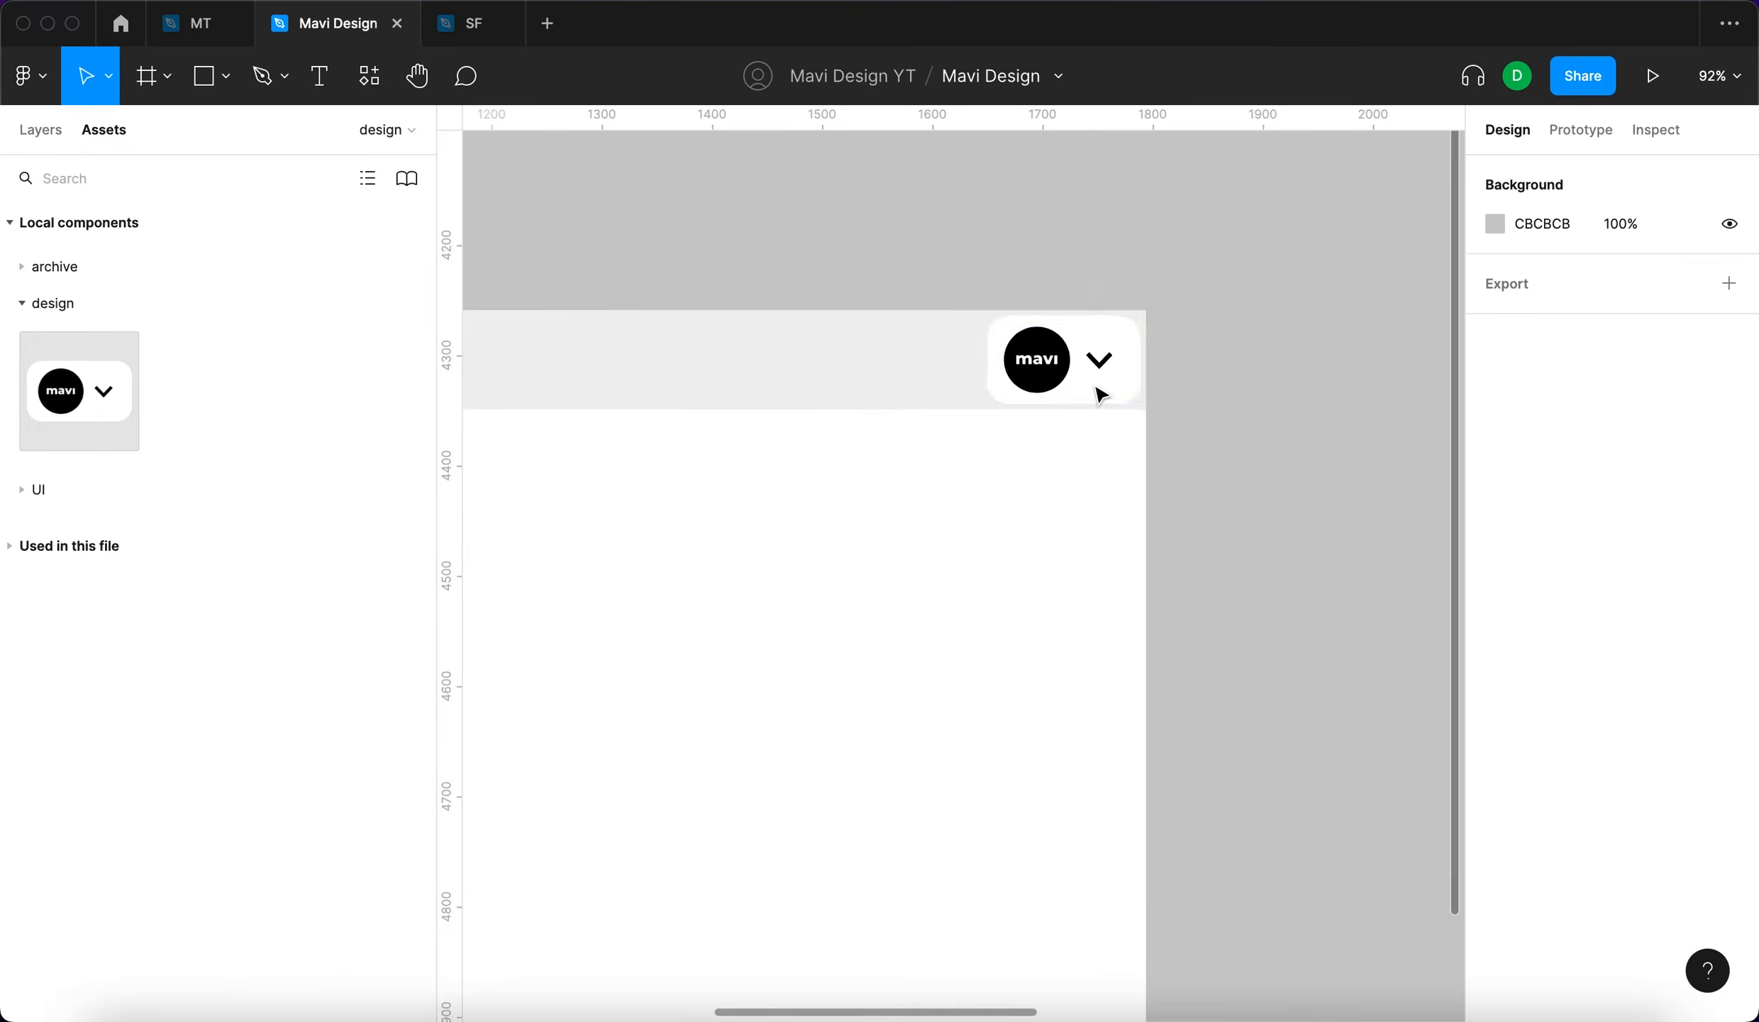
Change the fill of the header bar rectangle in the test frame to white
{"action": "left_click", "coordinate": [887, 379]}
{"action": "scroll", "coordinate": [962, 391], "scroll_direction": "left", "scroll_amount": 6}
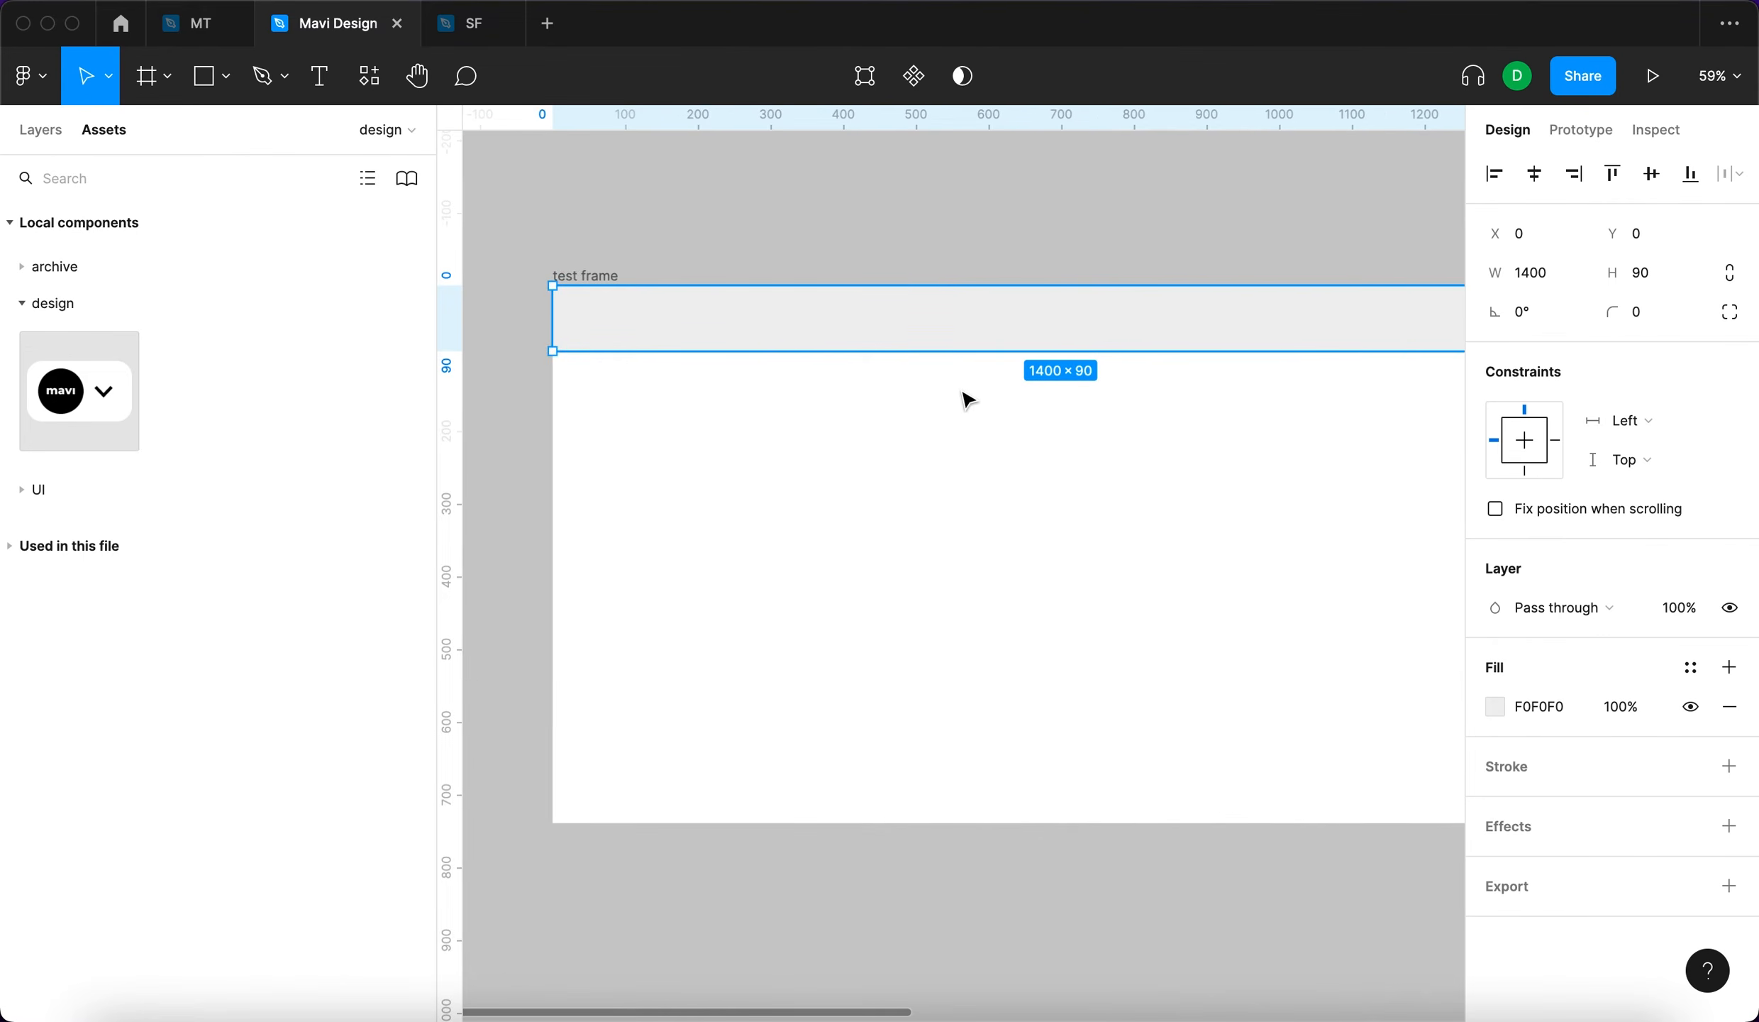
{"action": "left_click", "coordinate": [1494, 710]}
{"action": "left_click_drag", "start_coordinate": [1308, 552], "coordinate": [764, 181]}
{"action": "left_click", "coordinate": [764, 181]}
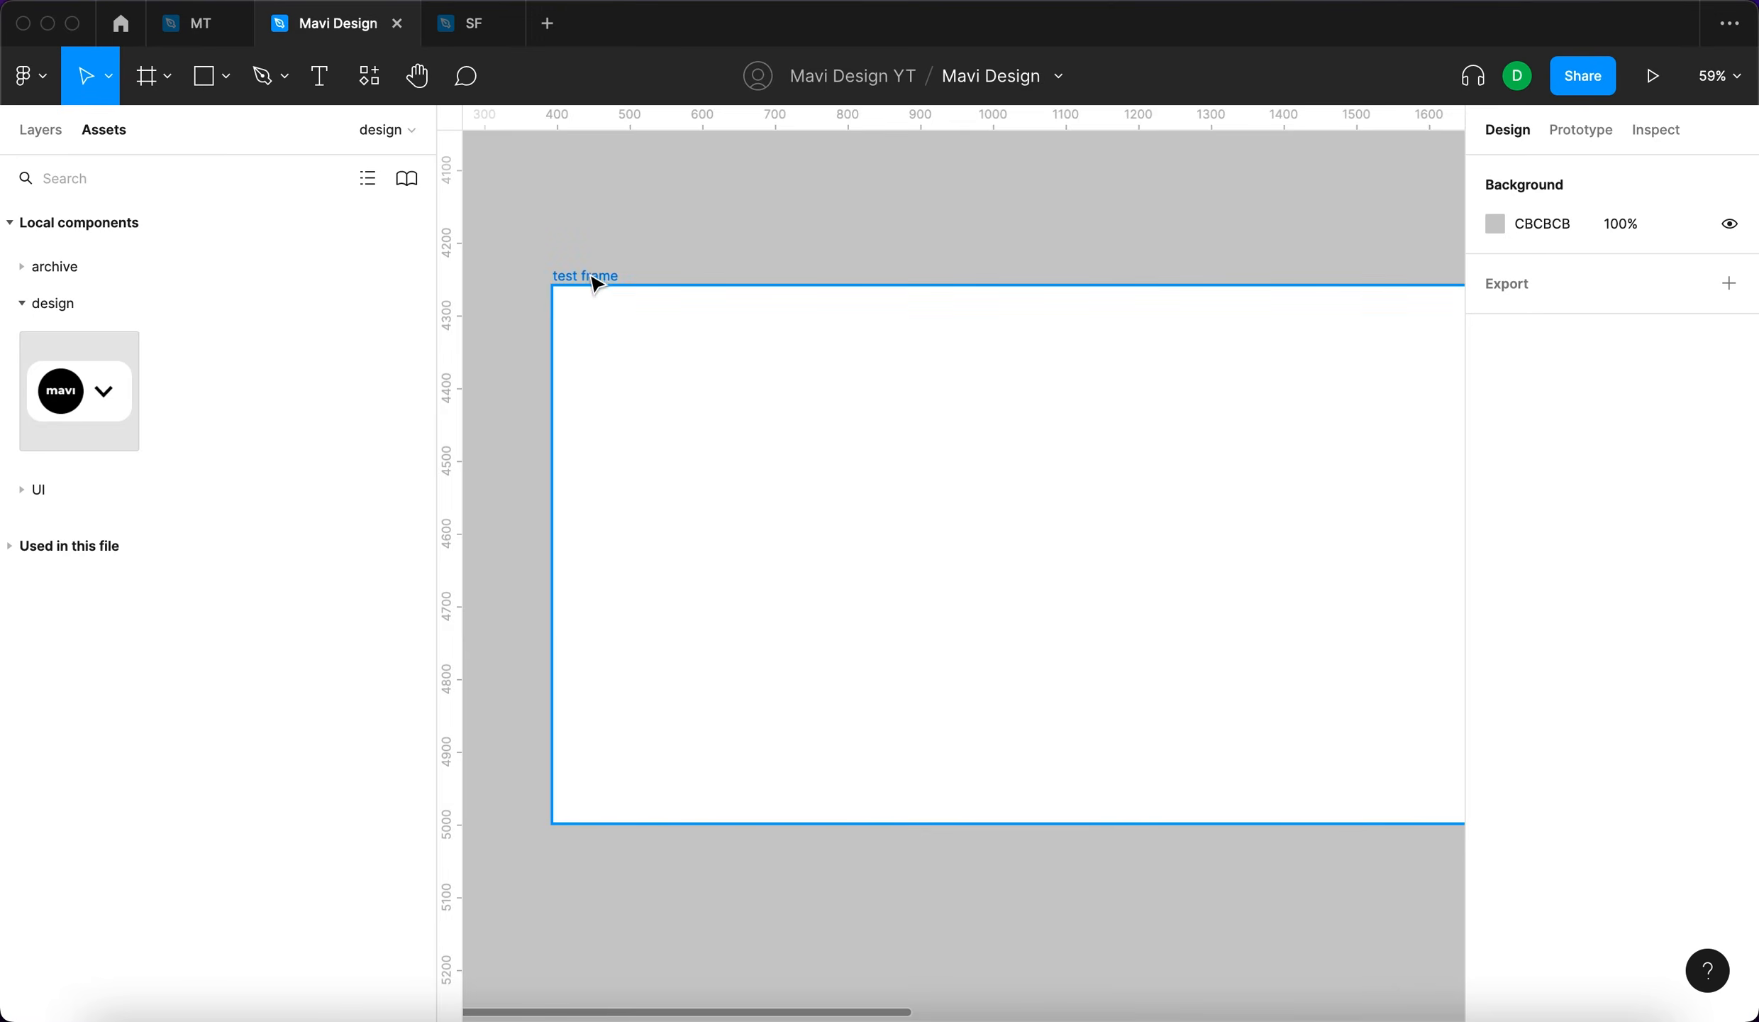
Change the test frame's background fill to light grey E0E0E0
{"action": "left_click", "coordinate": [596, 284]}
{"action": "left_click", "coordinate": [1495, 707]}
{"action": "left_click_drag", "start_coordinate": [1189, 426], "coordinate": [1145, 455]}
{"action": "left_click", "coordinate": [1451, 390]}
{"action": "left_click", "coordinate": [1335, 224]}
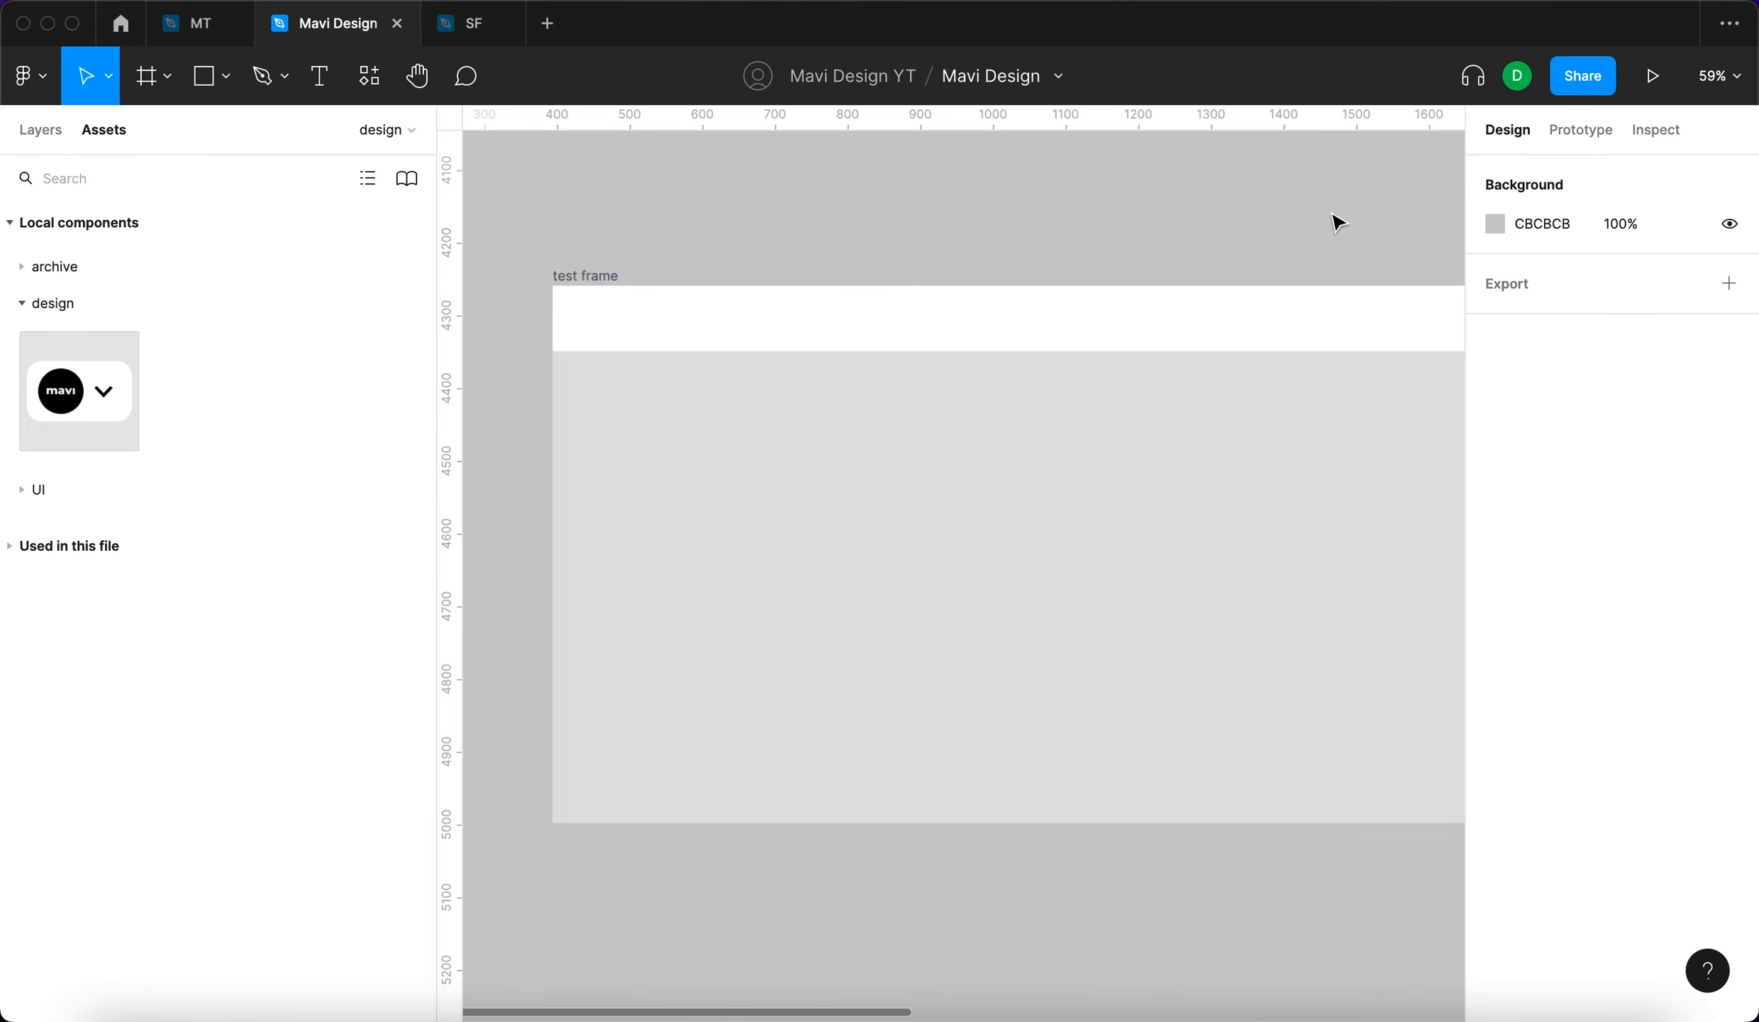
Draw a placeholder rectangle about 133 × 43 at the header's left end, with corner radius 90 and fill E0E0E0
{"action": "scroll", "coordinate": [1242, 284], "scroll_direction": "right", "scroll_amount": 10}
{"action": "scroll", "coordinate": [1171, 419], "scroll_direction": "left", "scroll_amount": 5}
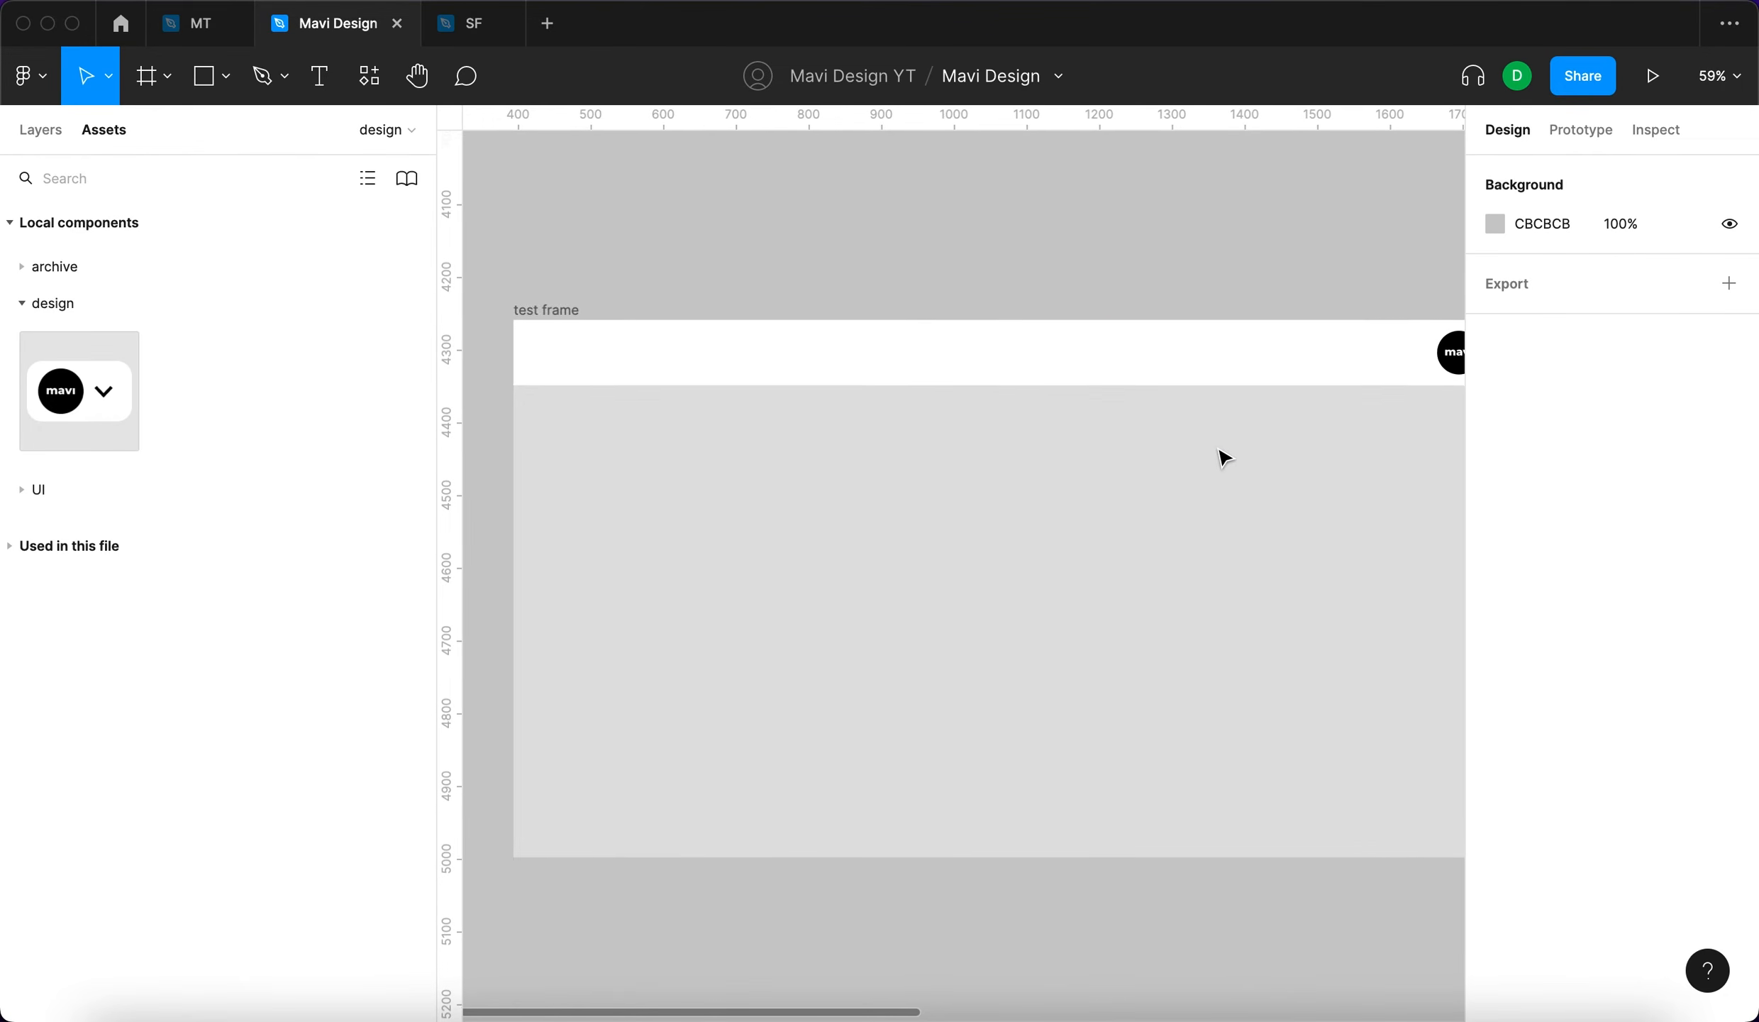
{"action": "scroll", "coordinate": [1197, 440], "scroll_direction": "down", "scroll_amount": 3}
{"action": "scroll", "coordinate": [864, 267], "scroll_direction": "left", "scroll_amount": 1}
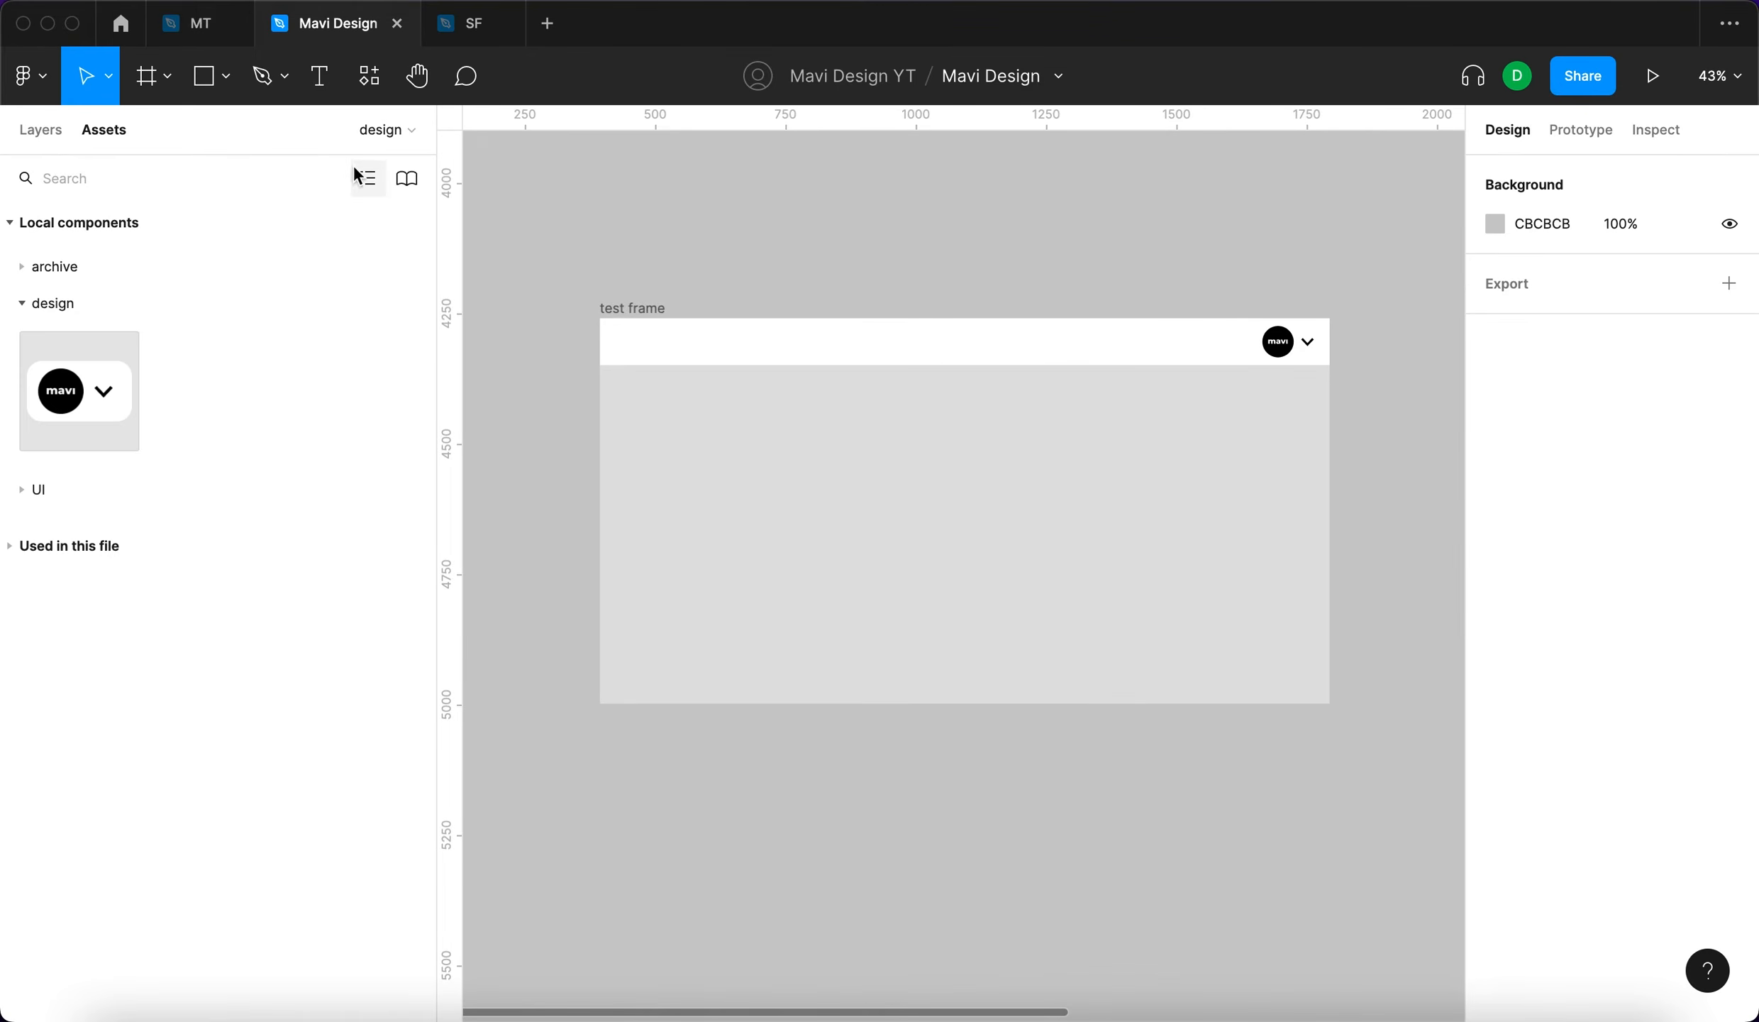
{"action": "left_click", "coordinate": [204, 75]}
{"action": "left_click_drag", "start_coordinate": [613, 329], "coordinate": [684, 351]}
{"action": "key", "text": "i"}
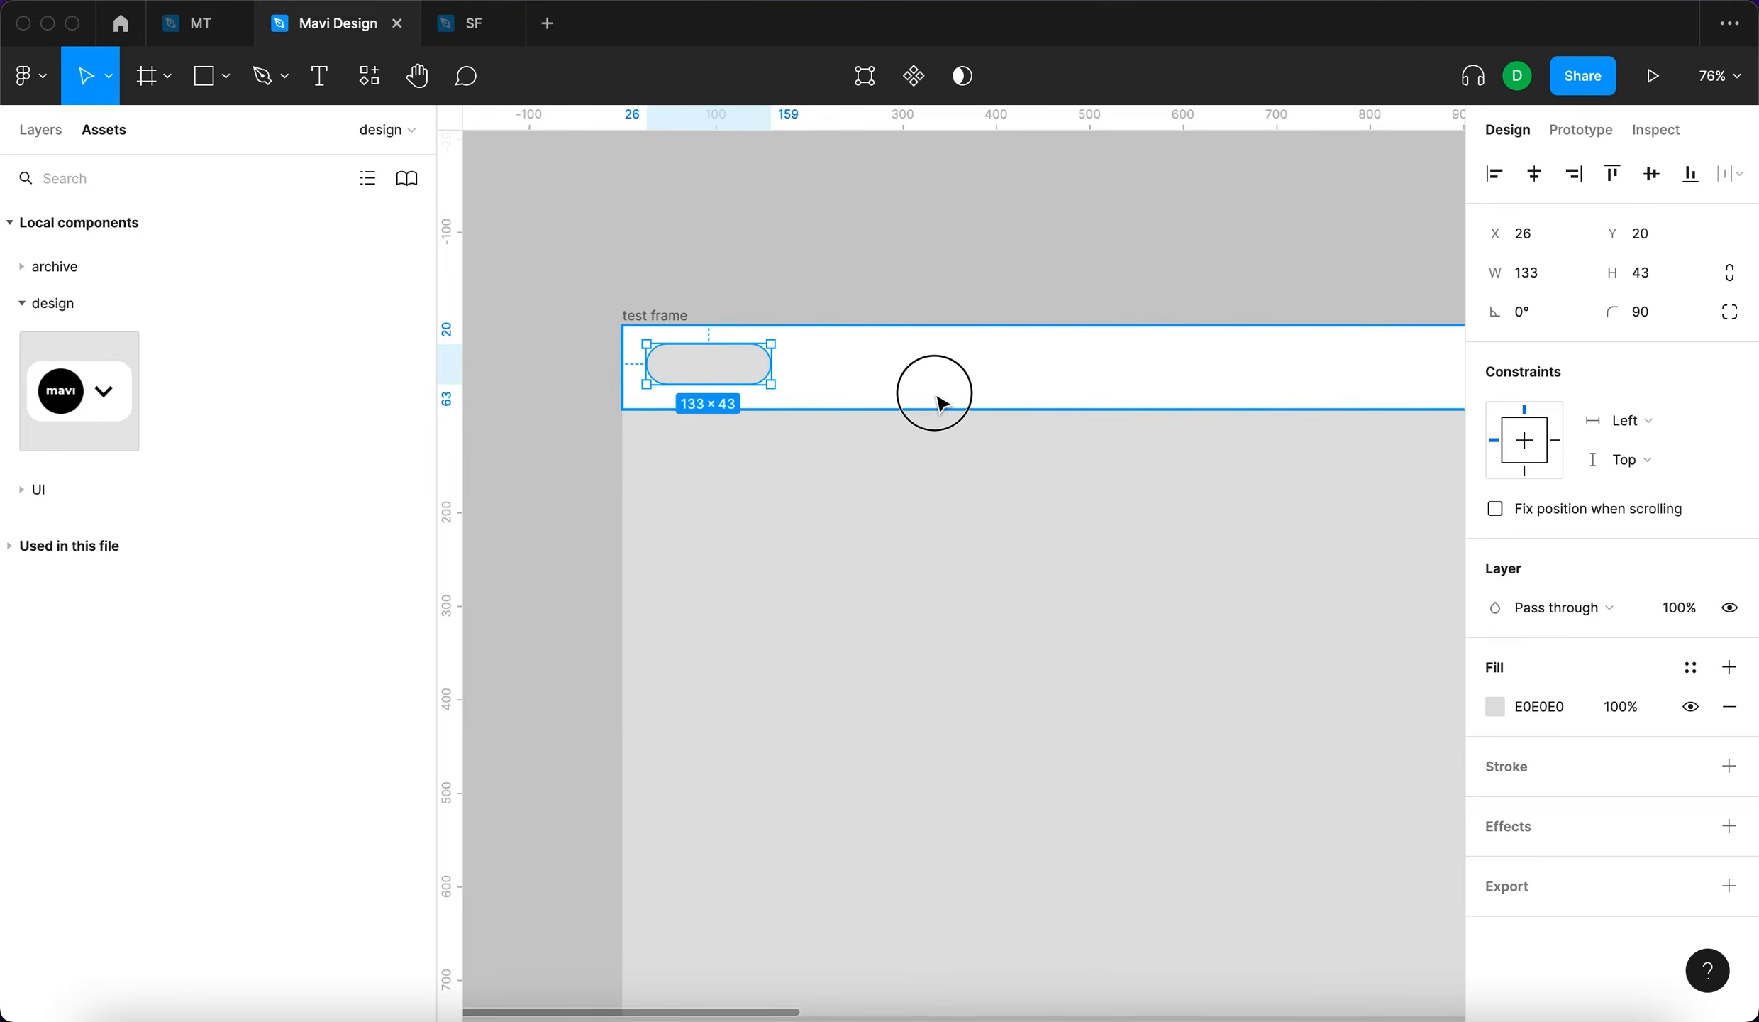
Centre the rounded placeholder vertically within the header bar
{"action": "left_click", "coordinate": [935, 397], "text": "shift"}
{"action": "left_click", "coordinate": [691, 359]}
{"action": "scroll", "coordinate": [688, 349], "scroll_direction": "up", "scroll_amount": 3}
{"action": "key", "text": "alt"}
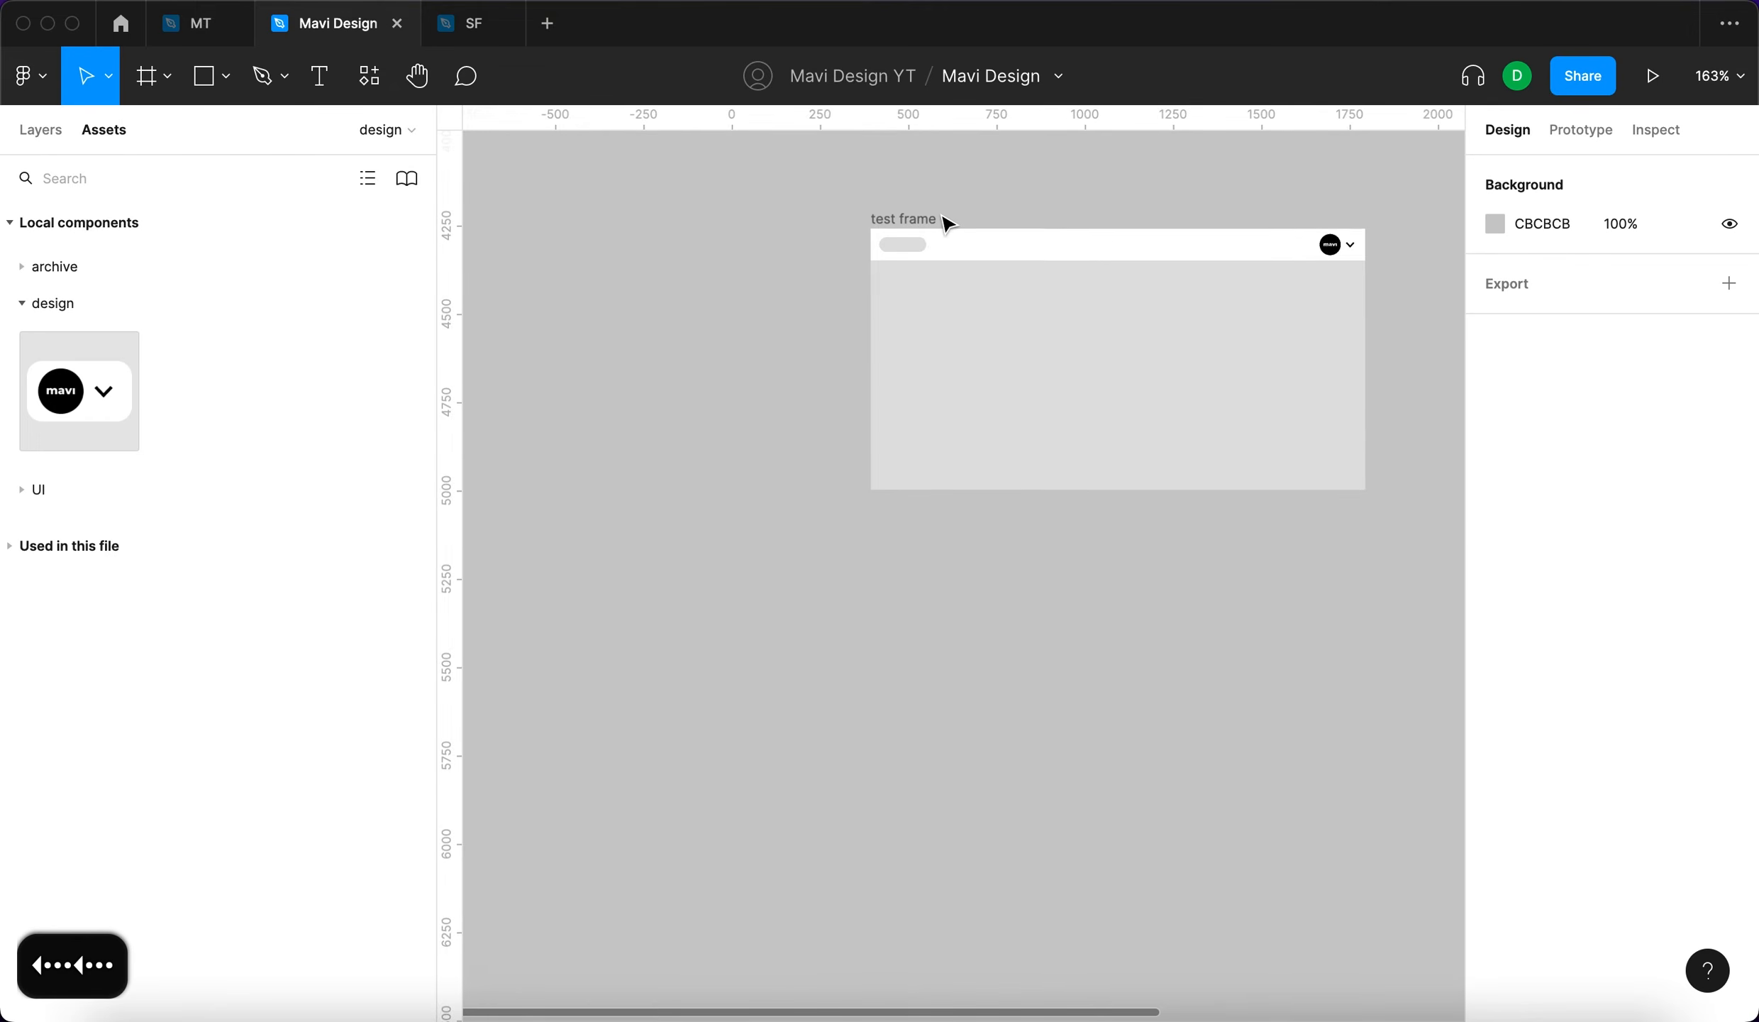
{"action": "scroll", "coordinate": [943, 217], "scroll_direction": "right", "scroll_amount": 3}
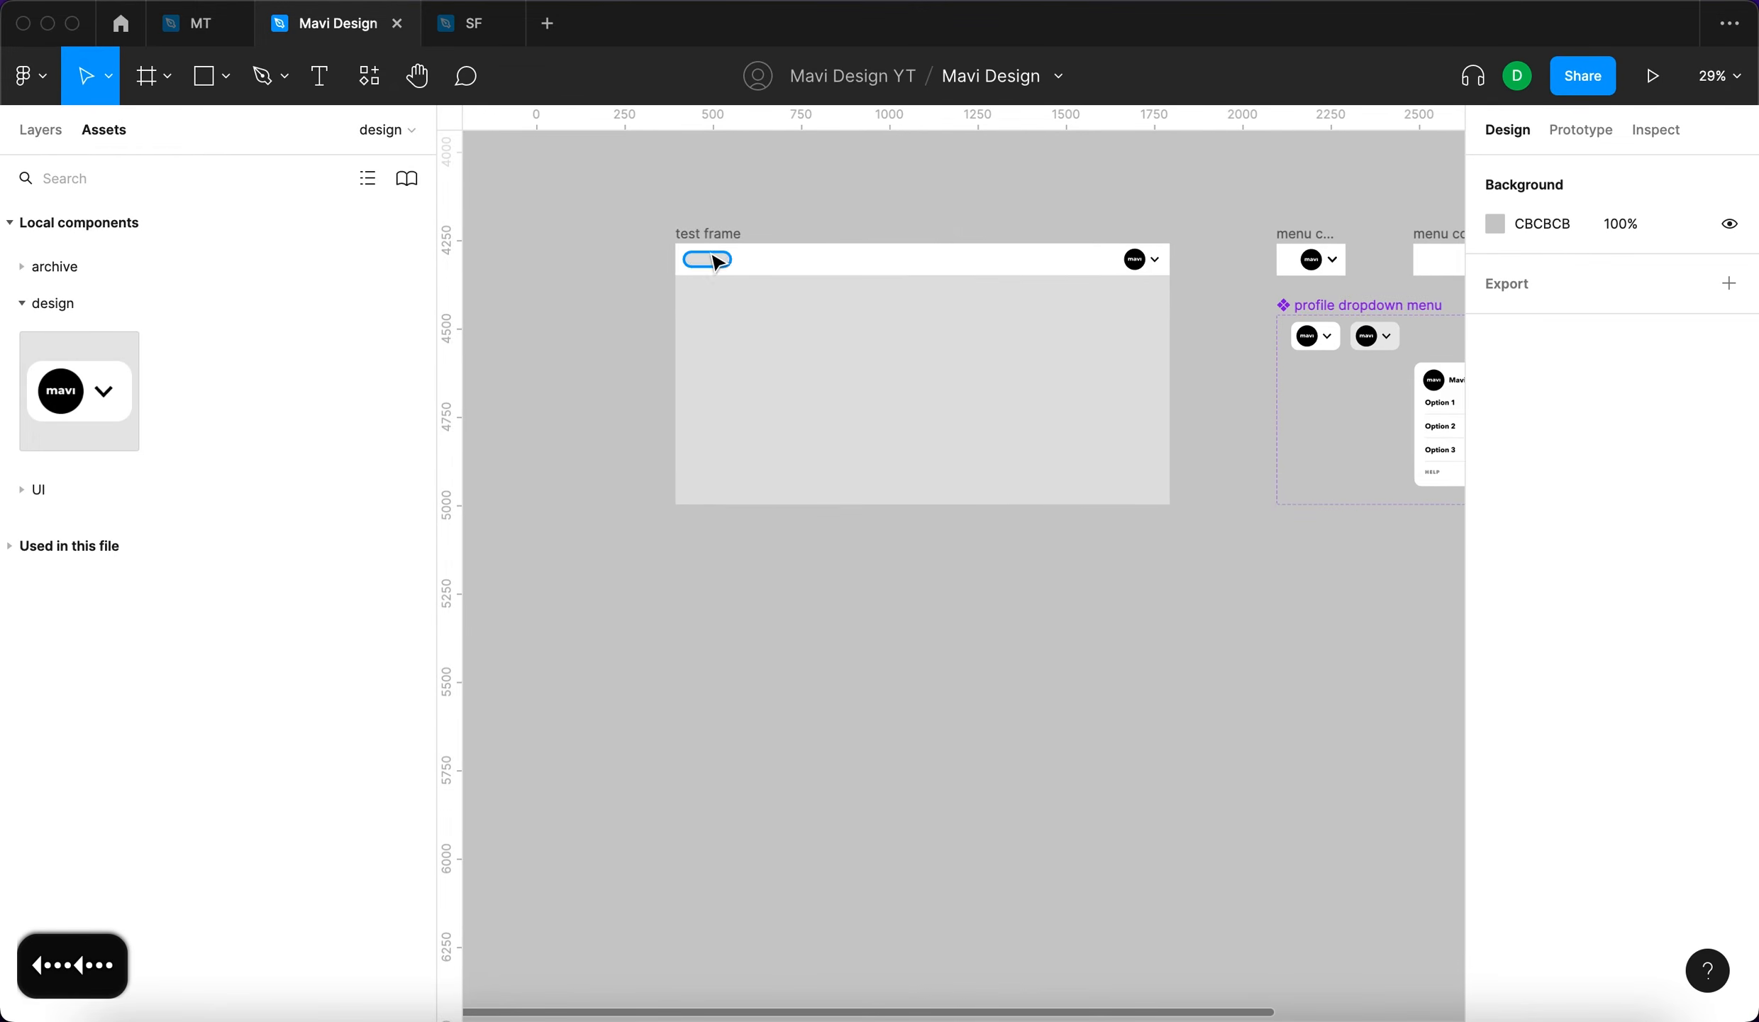
{"action": "left_click", "coordinate": [1178, 217]}
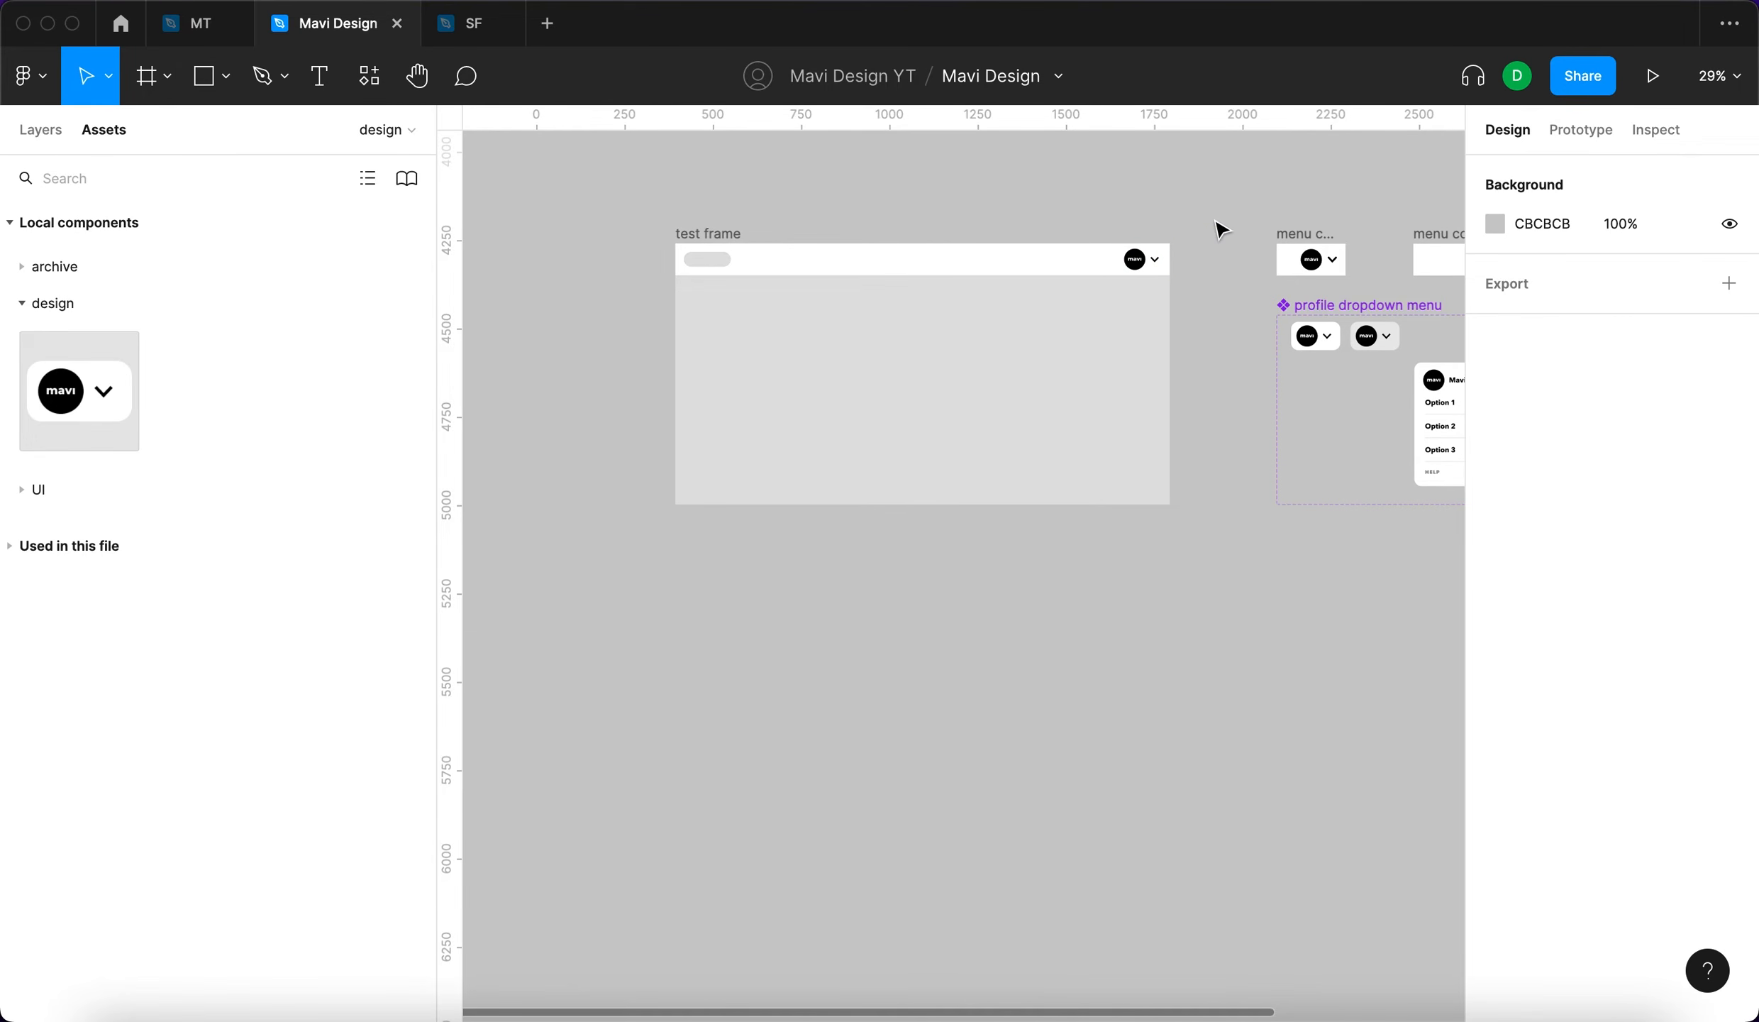
Preview the test frame prototype and try the dropdown's hover, expand and collapse interactions
{"action": "scroll", "coordinate": [1206, 231], "scroll_direction": "right", "scroll_amount": 3}
{"action": "scroll", "coordinate": [1192, 232], "scroll_direction": "up", "scroll_amount": 1}
{"action": "scroll", "coordinate": [1107, 241], "scroll_direction": "right", "scroll_amount": 3}
{"action": "scroll", "coordinate": [1107, 241], "scroll_direction": "up", "scroll_amount": 1}
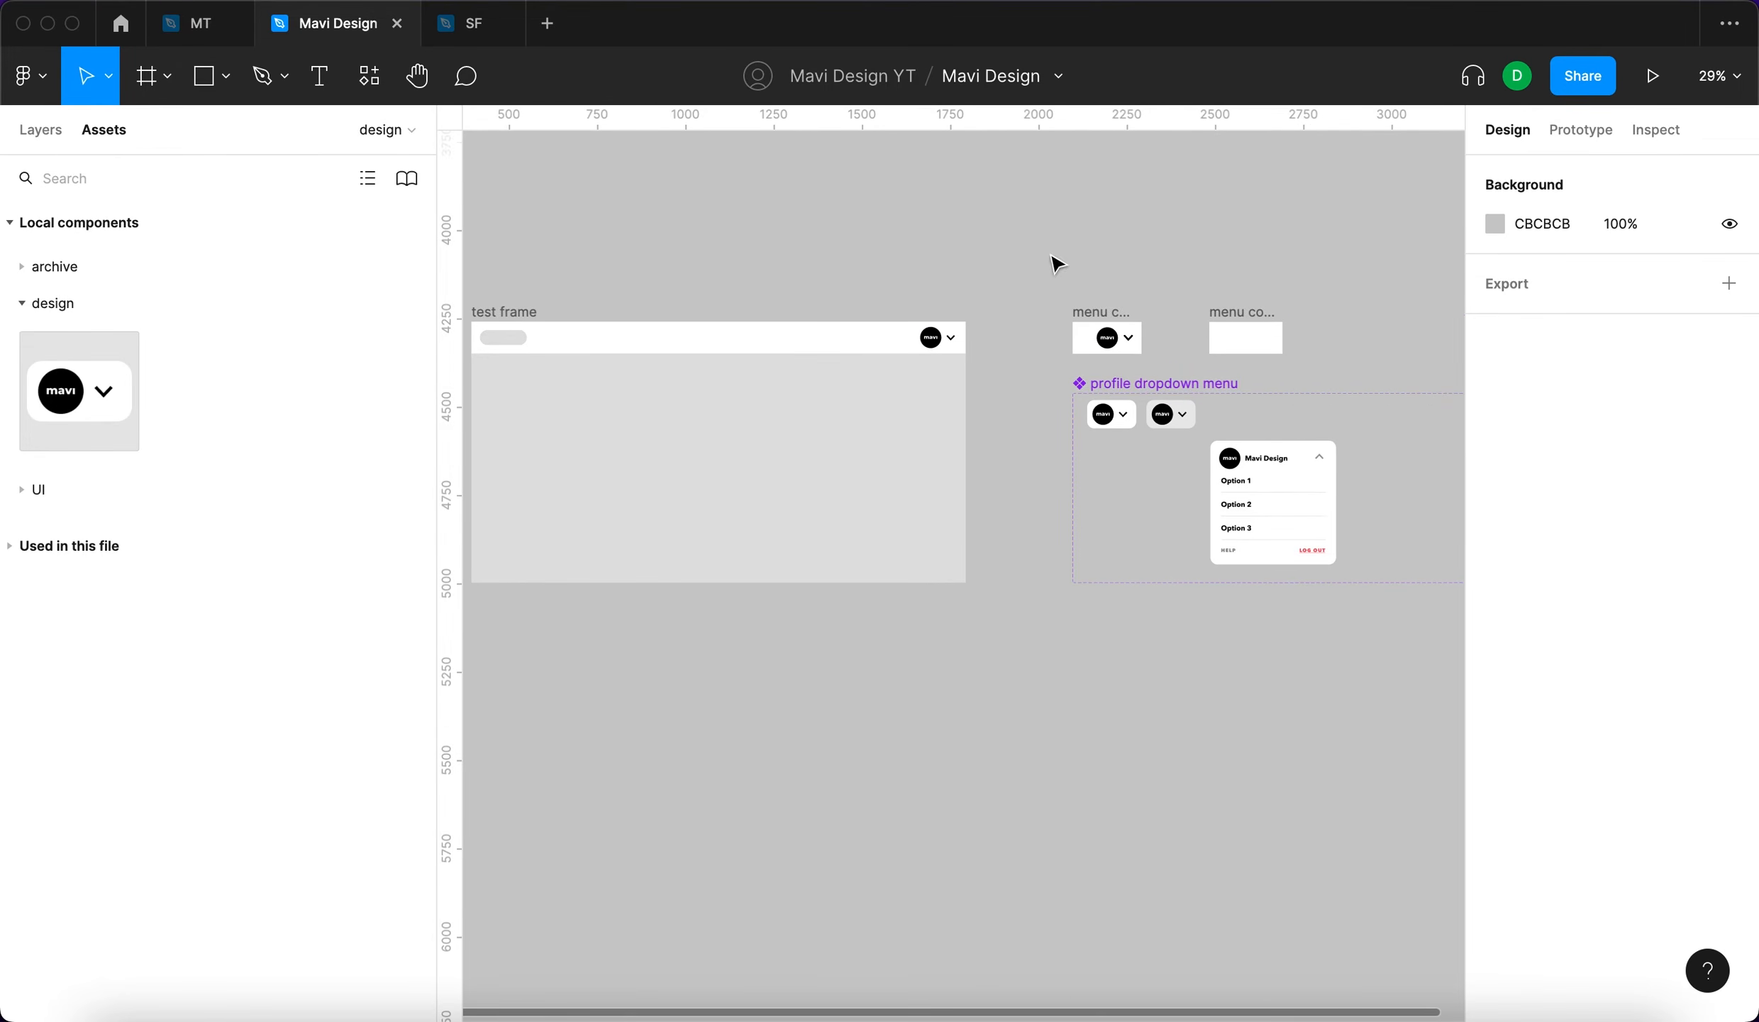
{"action": "left_click", "coordinate": [1653, 78]}
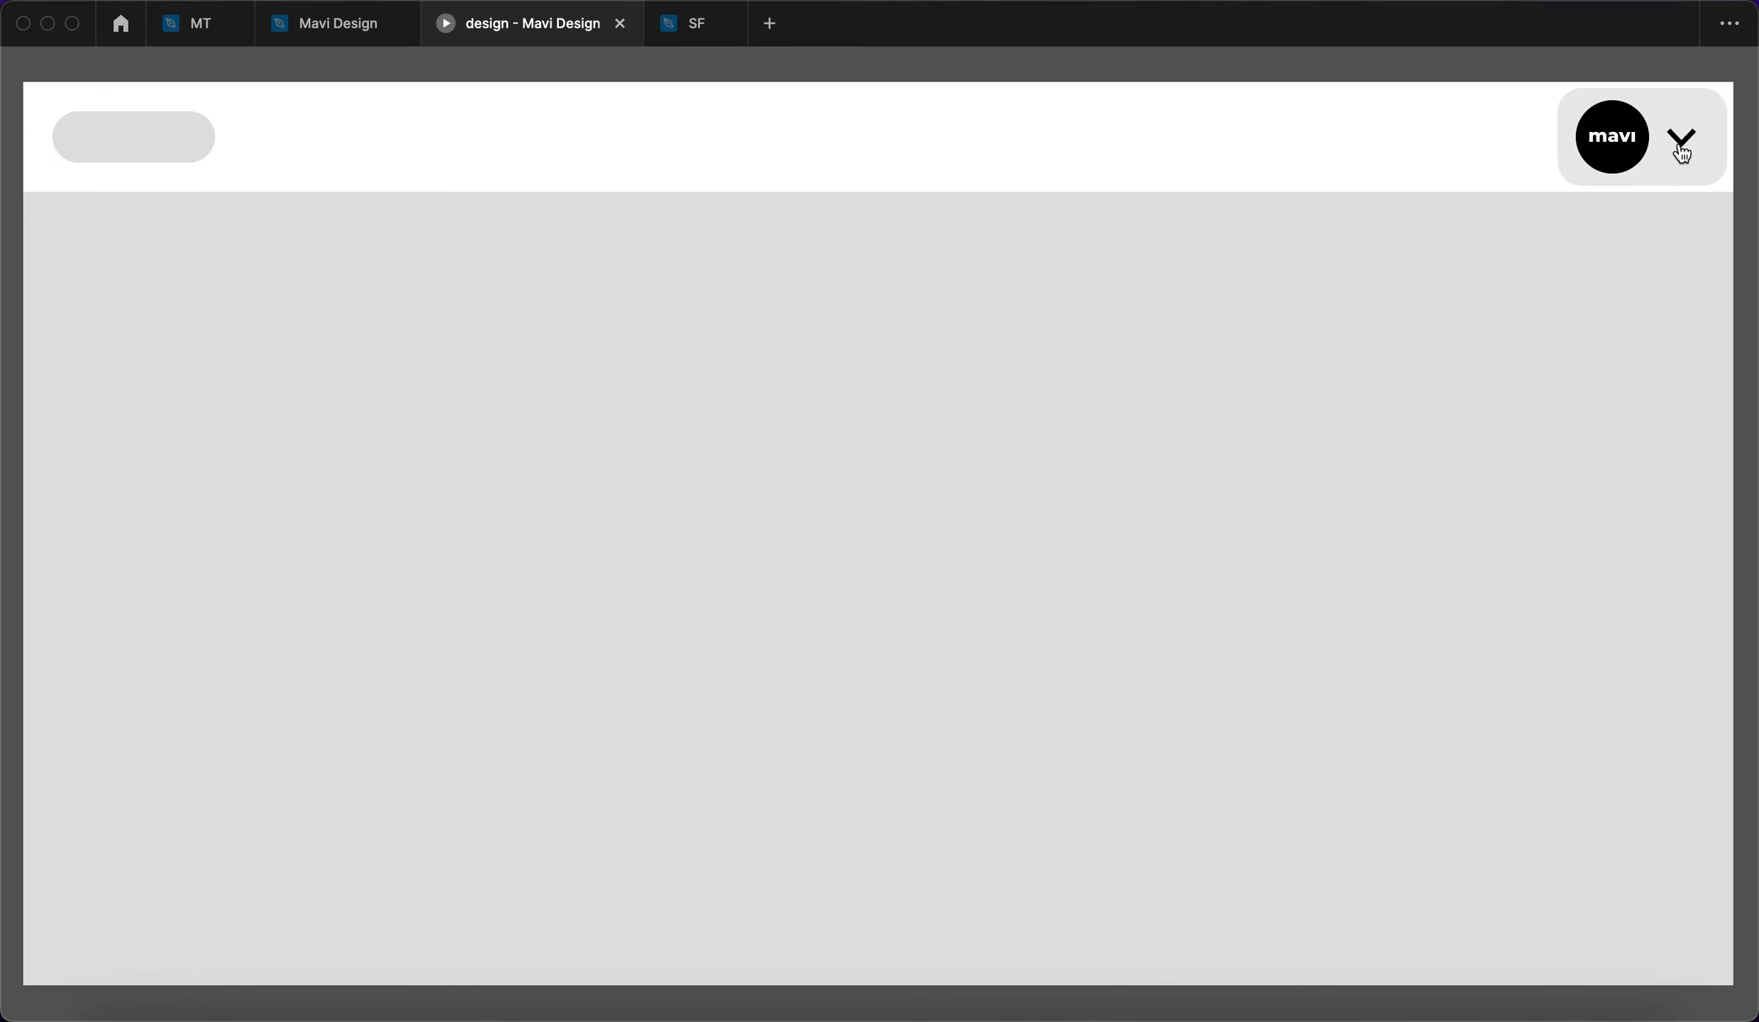
{"action": "left_click", "coordinate": [1701, 162]}
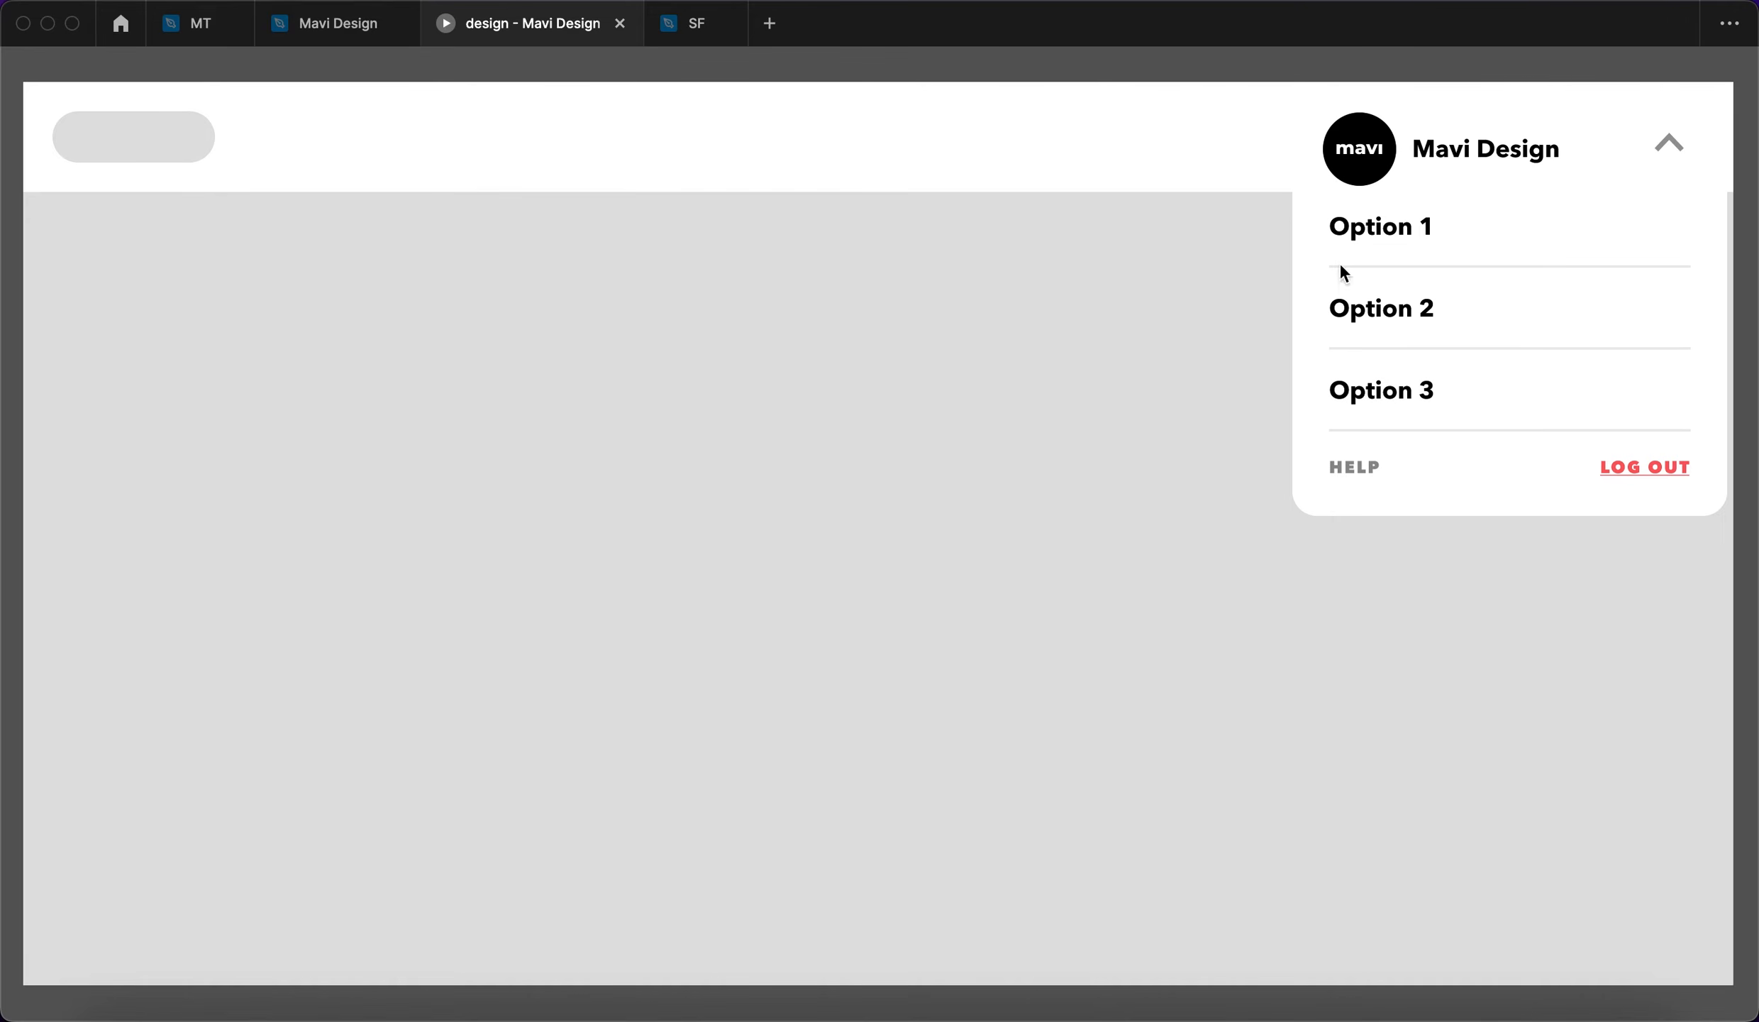
{"action": "left_click", "coordinate": [1655, 160]}
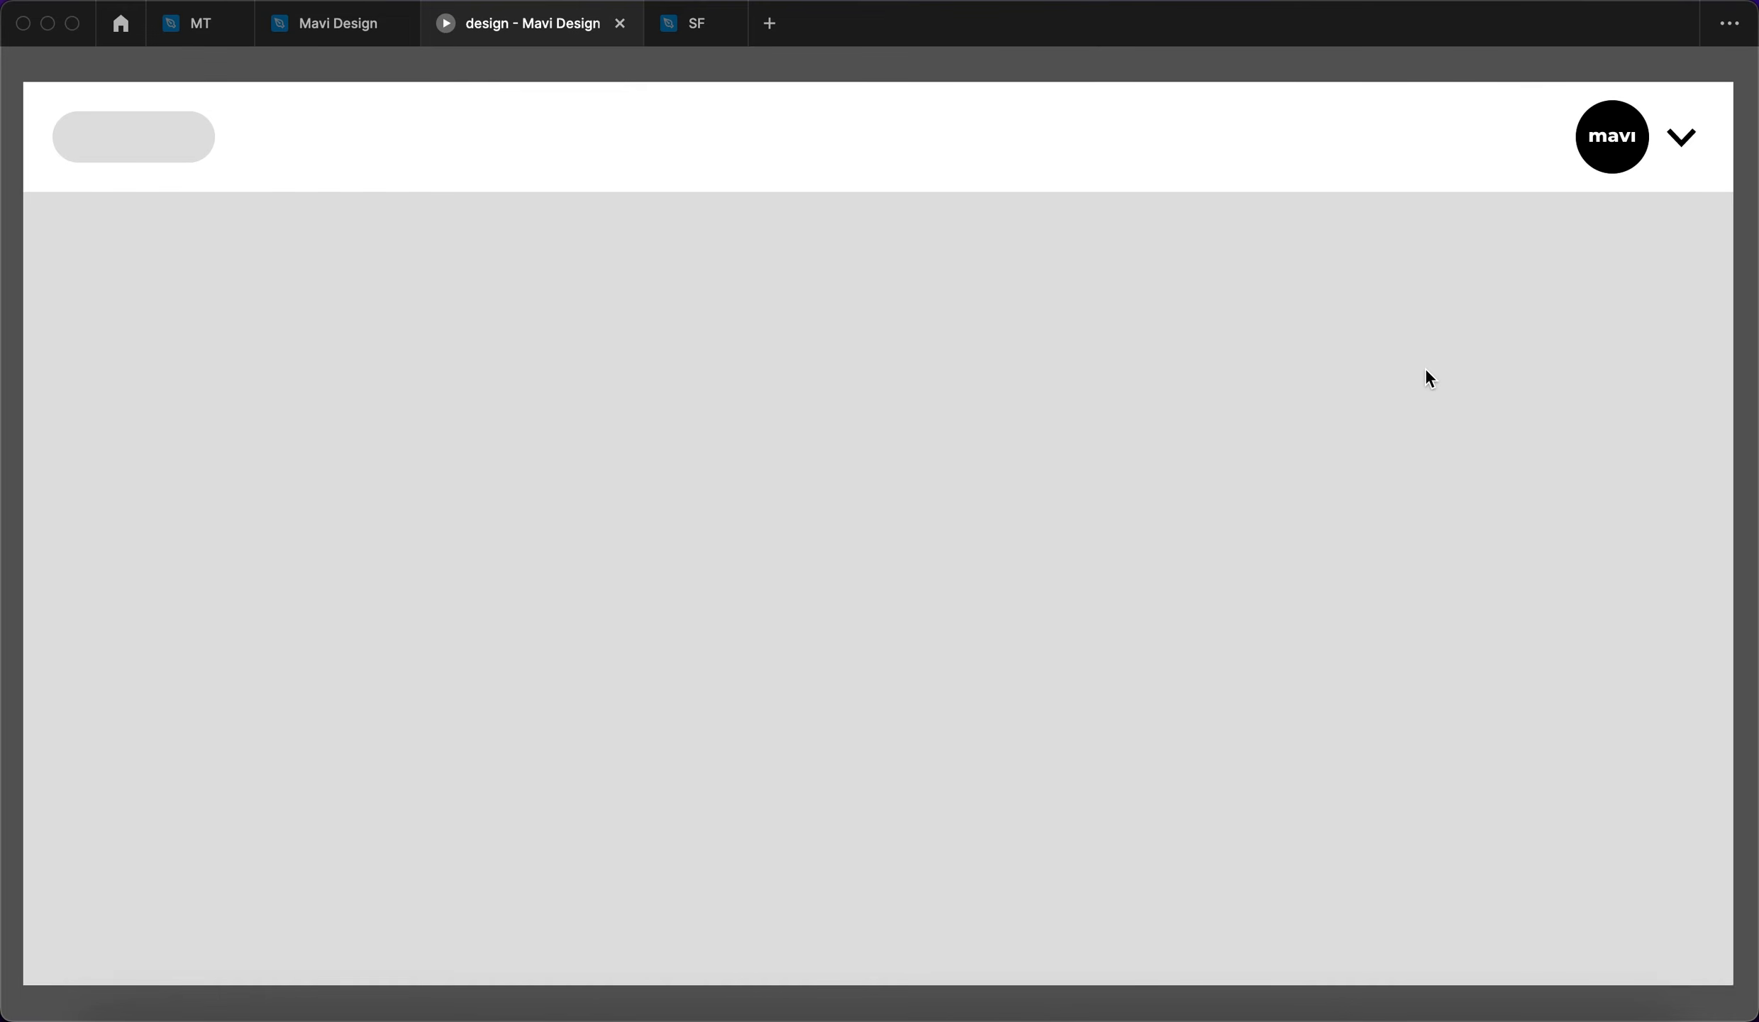
{"action": "left_click", "coordinate": [1673, 169]}
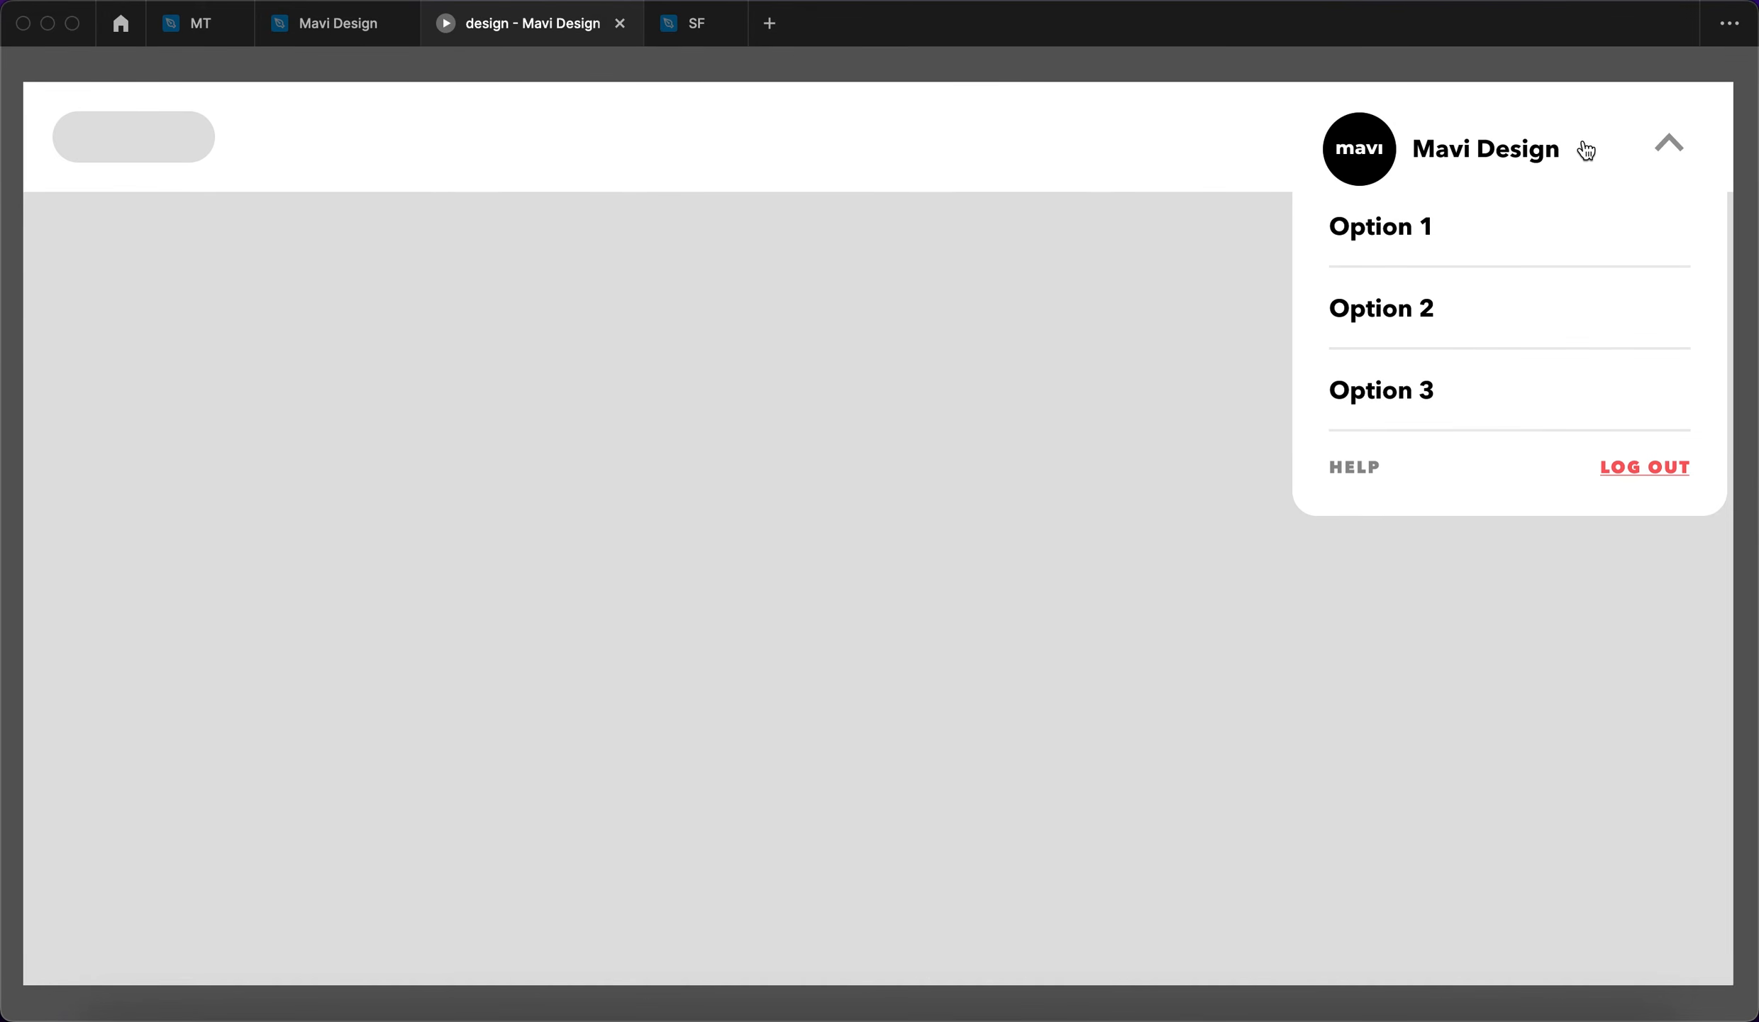
{"action": "left_click", "coordinate": [1664, 146]}
{"action": "left_click", "coordinate": [1659, 144]}
{"action": "left_click", "coordinate": [1548, 167]}
{"action": "left_click", "coordinate": [1624, 158]}
{"action": "left_click", "coordinate": [1615, 165]}
Back in the design file, set the hover variant's On click animation to the expanded variant to 300 ms
{"action": "left_click", "coordinate": [312, 26]}
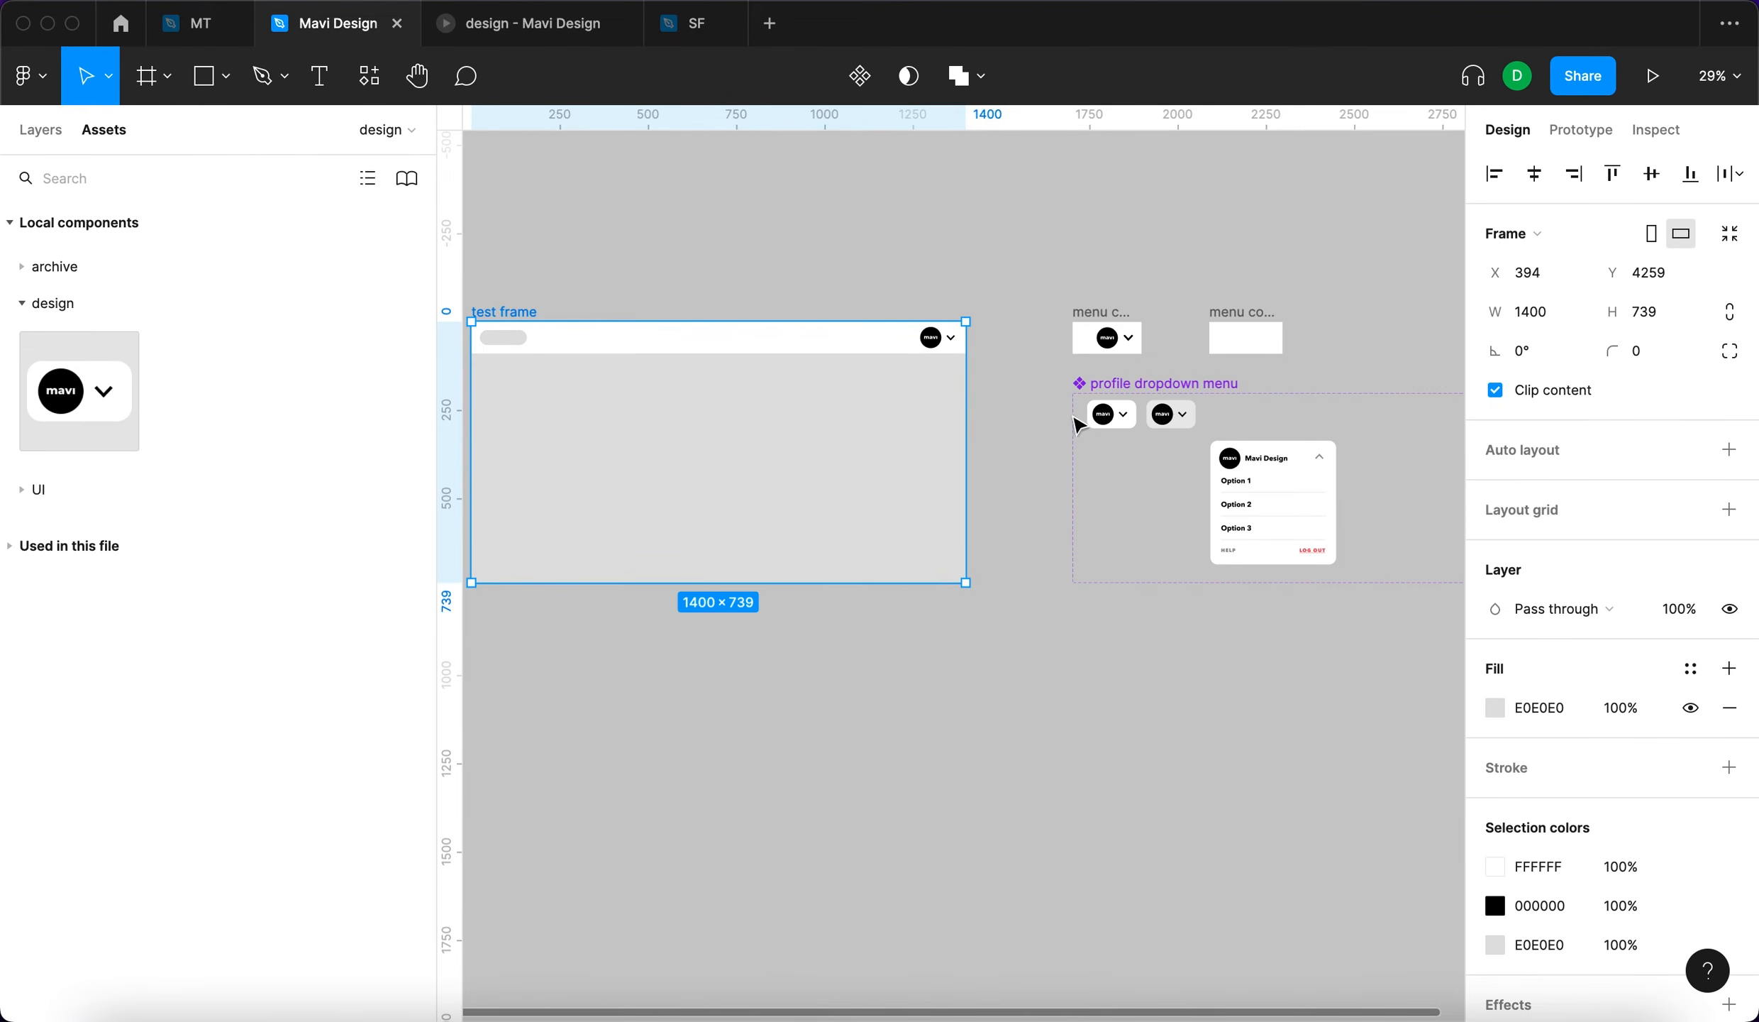
{"action": "left_click", "coordinate": [1241, 424]}
{"action": "left_click", "coordinate": [1263, 451]}
{"action": "scroll", "coordinate": [1430, 346], "scroll_direction": "up", "scroll_amount": 3}
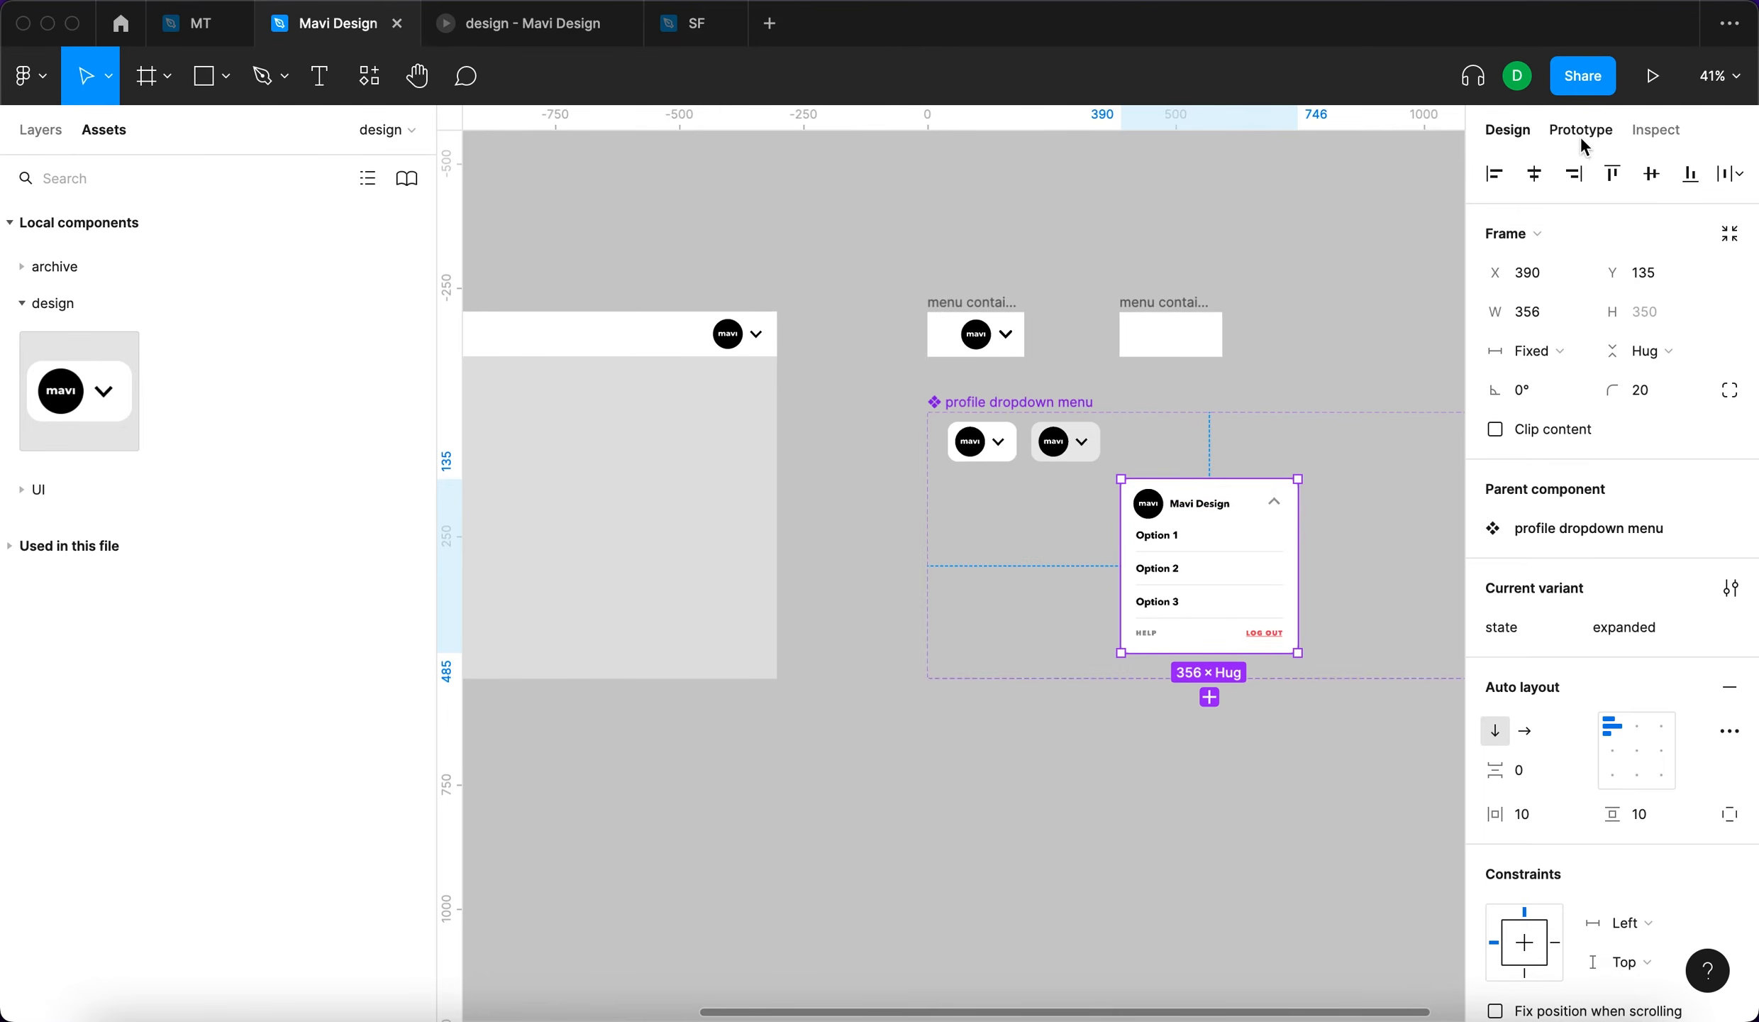
{"action": "left_click", "coordinate": [1580, 130]}
{"action": "scroll", "coordinate": [1149, 510], "scroll_direction": "up", "scroll_amount": 5}
{"action": "left_click", "coordinate": [1162, 363]}
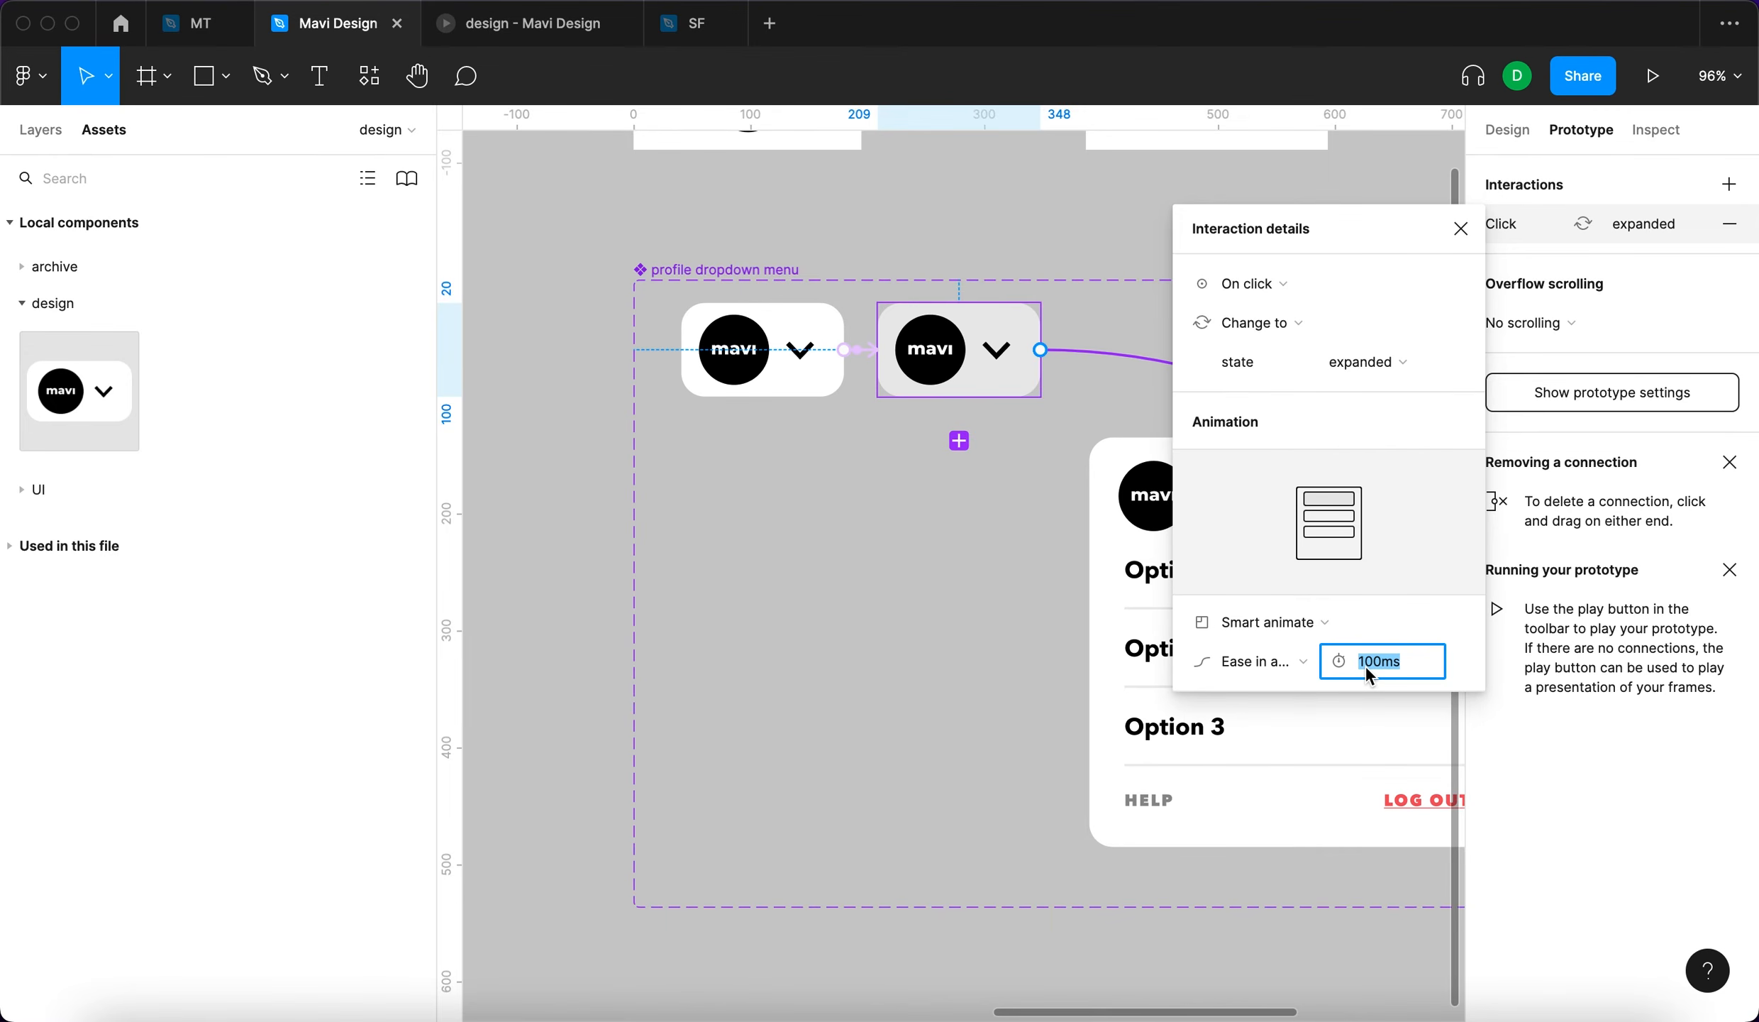
{"action": "type", "text": "300"}
{"action": "key", "text": "Return"}
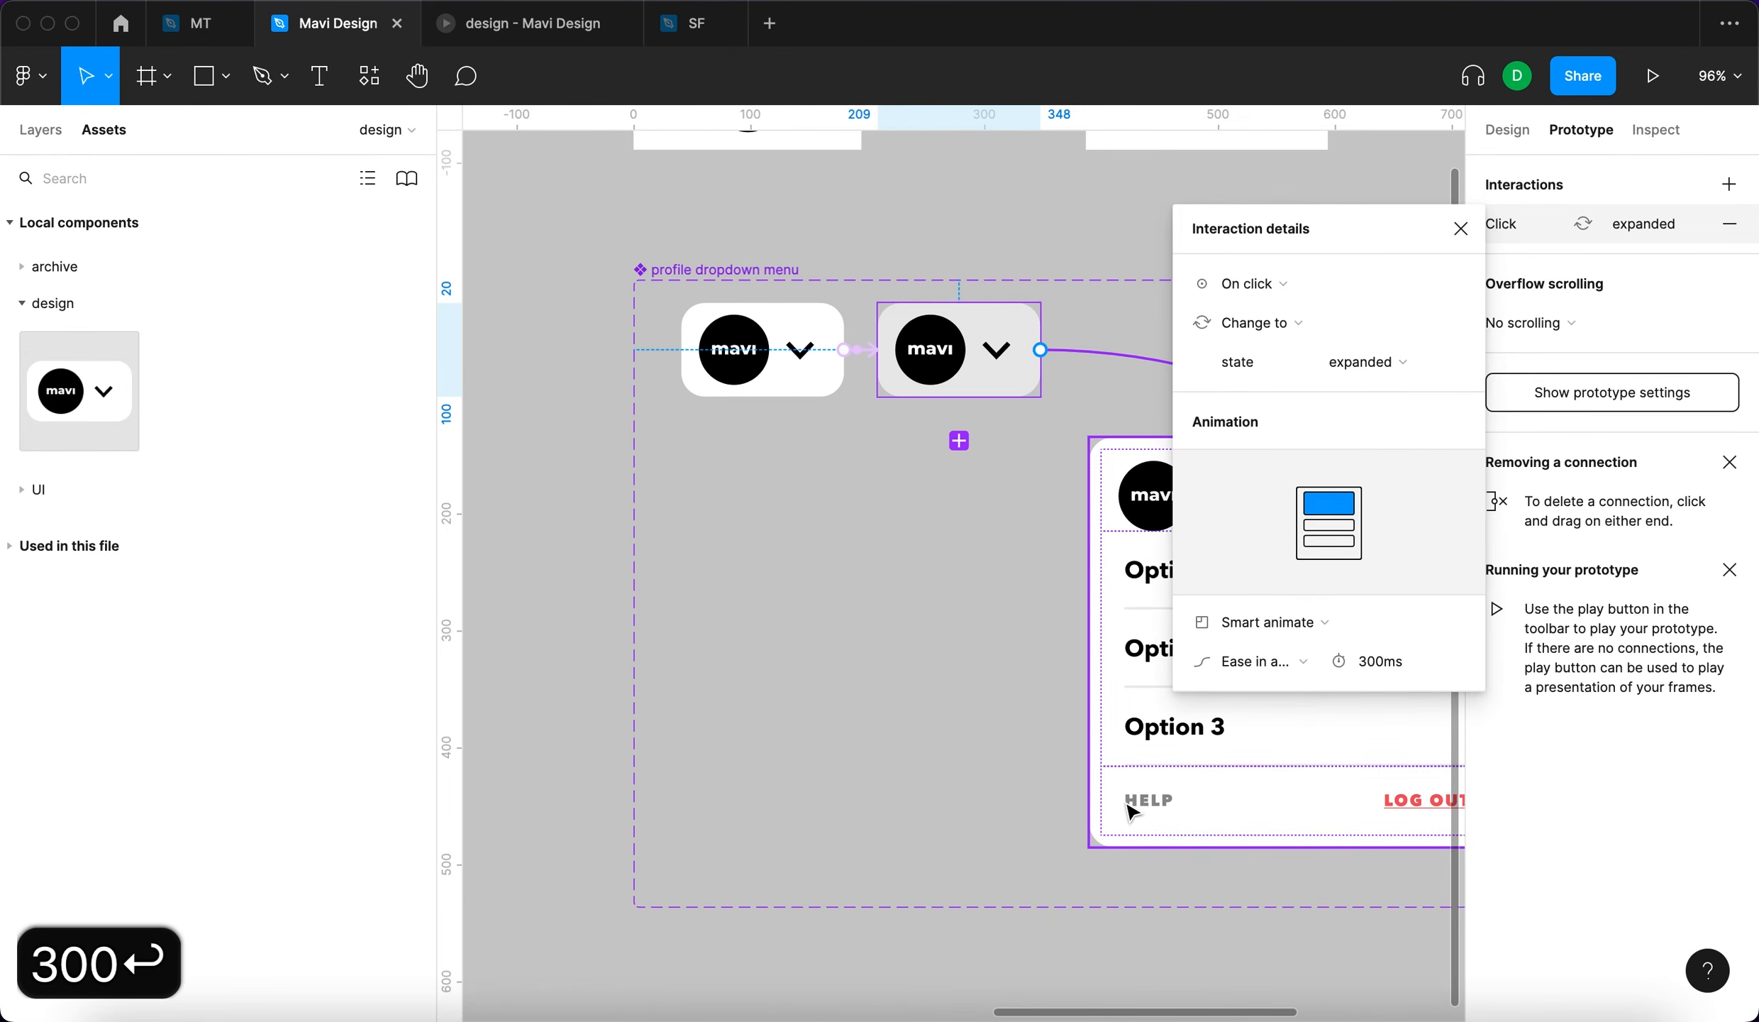
Set the On click animation from the expanded variant's title area to the collapsed variant to 300 ms
{"action": "left_click", "coordinate": [1149, 809]}
{"action": "left_click", "coordinate": [943, 459]}
{"action": "left_click", "coordinate": [1374, 670]}
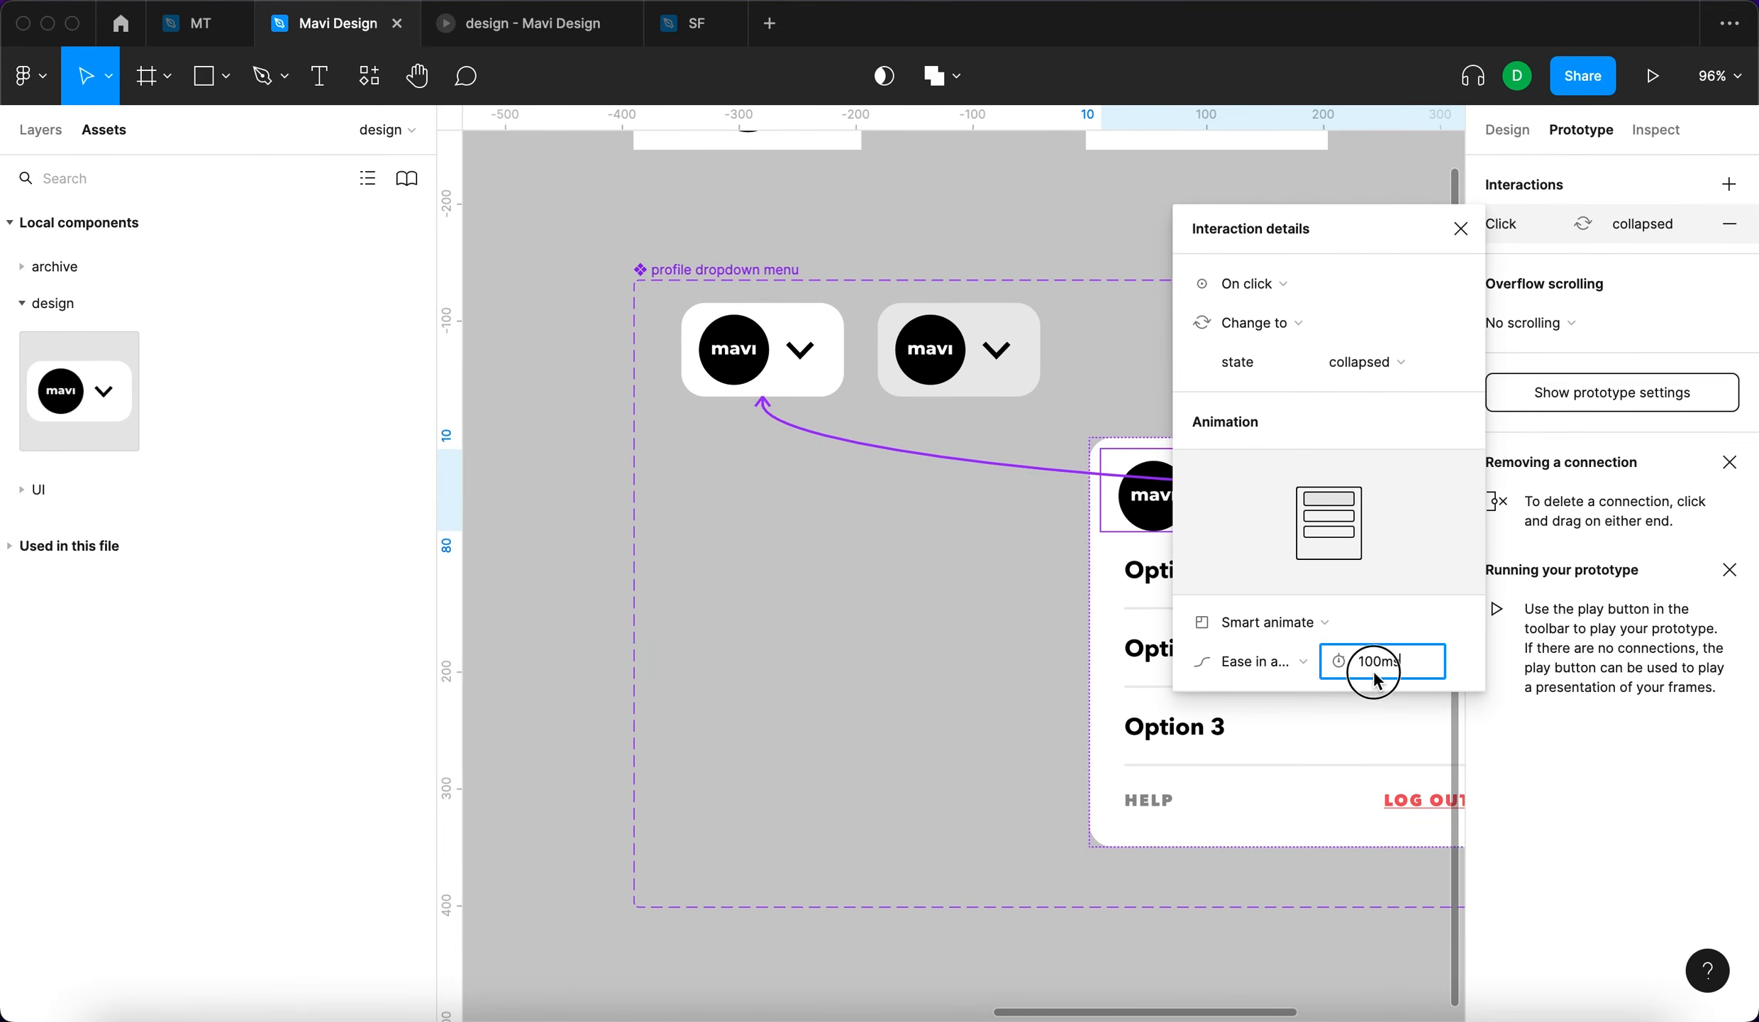
{"action": "type", "text": "300"}
{"action": "key", "text": "Return"}
{"action": "left_click", "coordinate": [553, 592]}
Preview the dropdown's slower expand and collapse animations in the prototype, and return to the design file's component variants
{"action": "key", "text": "super+alt+Return"}
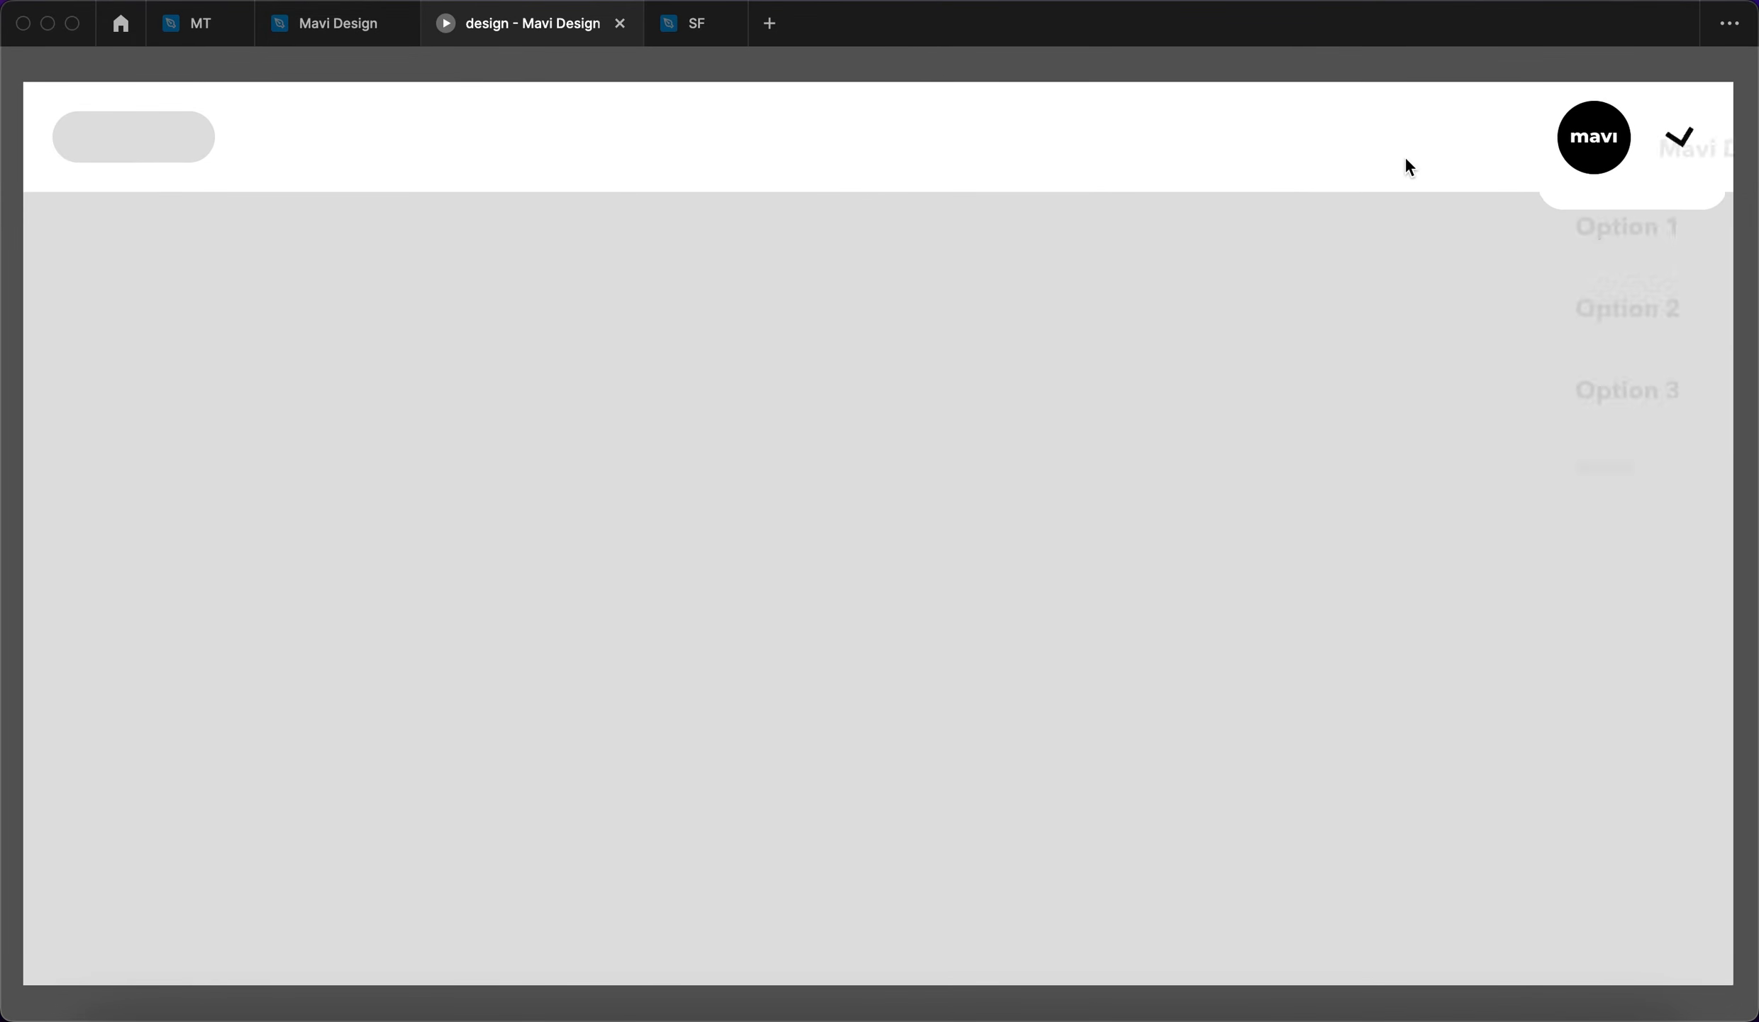
{"action": "left_click", "coordinate": [1701, 167]}
{"action": "left_click", "coordinate": [1673, 157]}
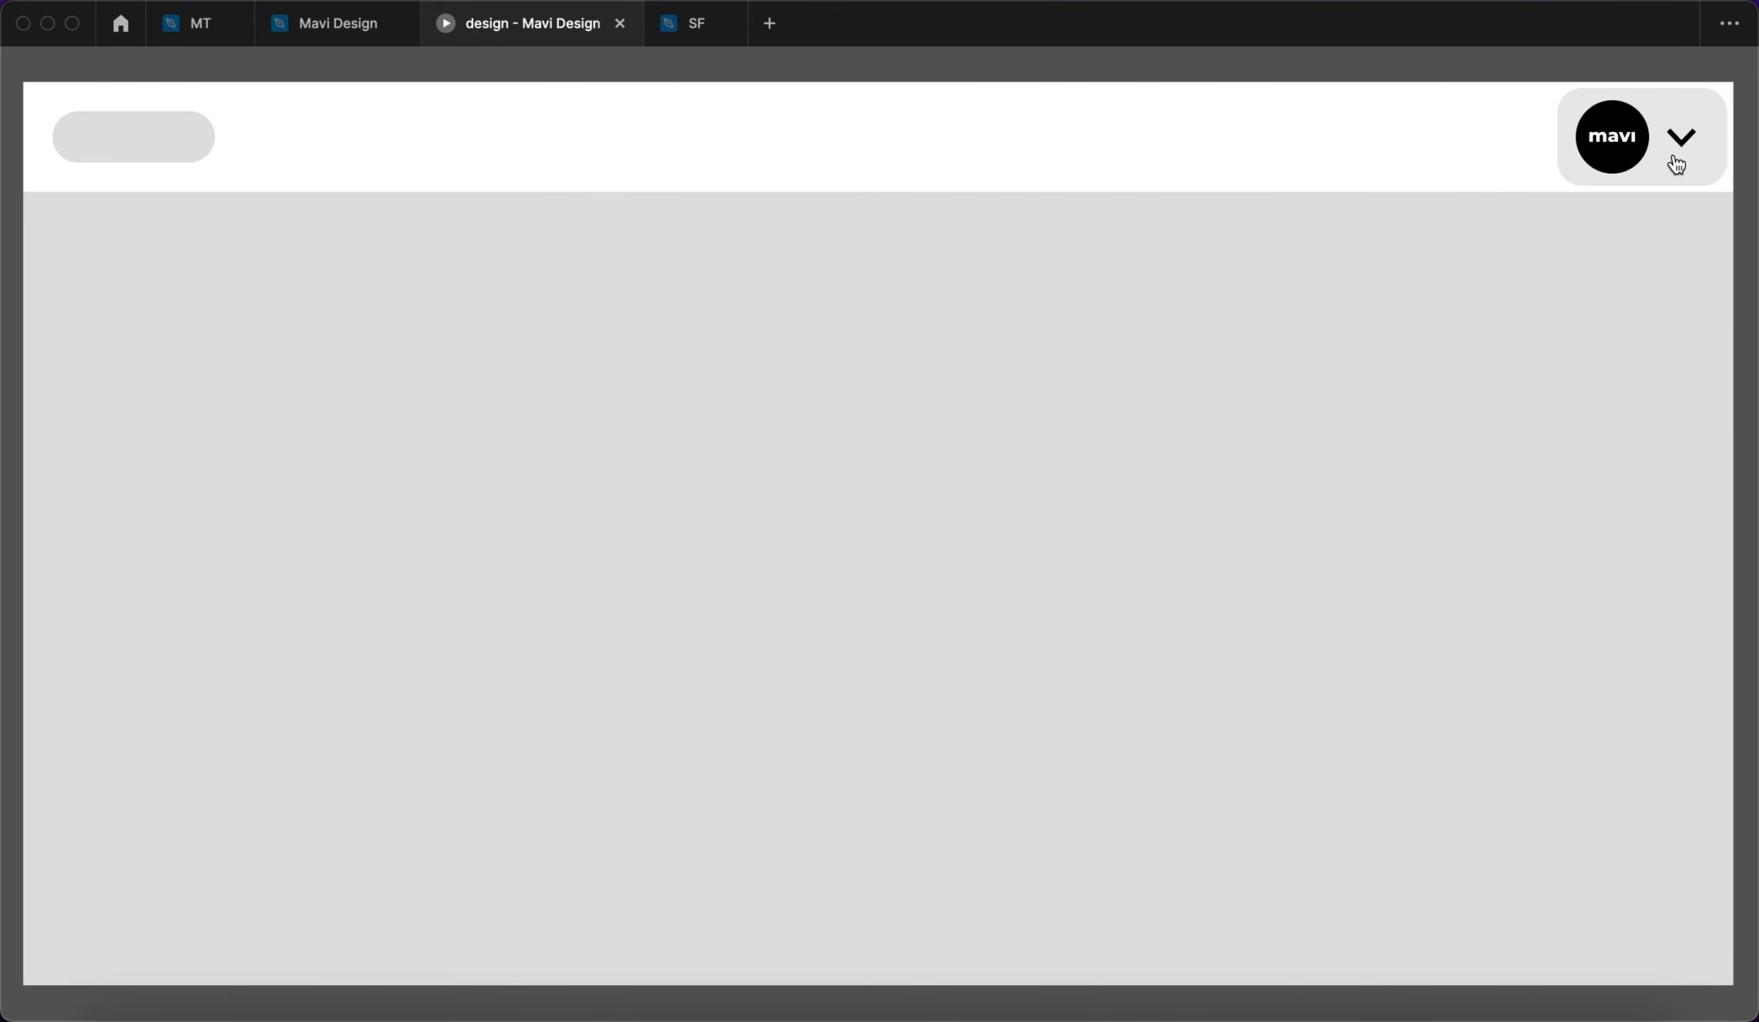
{"action": "left_click", "coordinate": [1676, 165]}
{"action": "left_click", "coordinate": [1504, 130]}
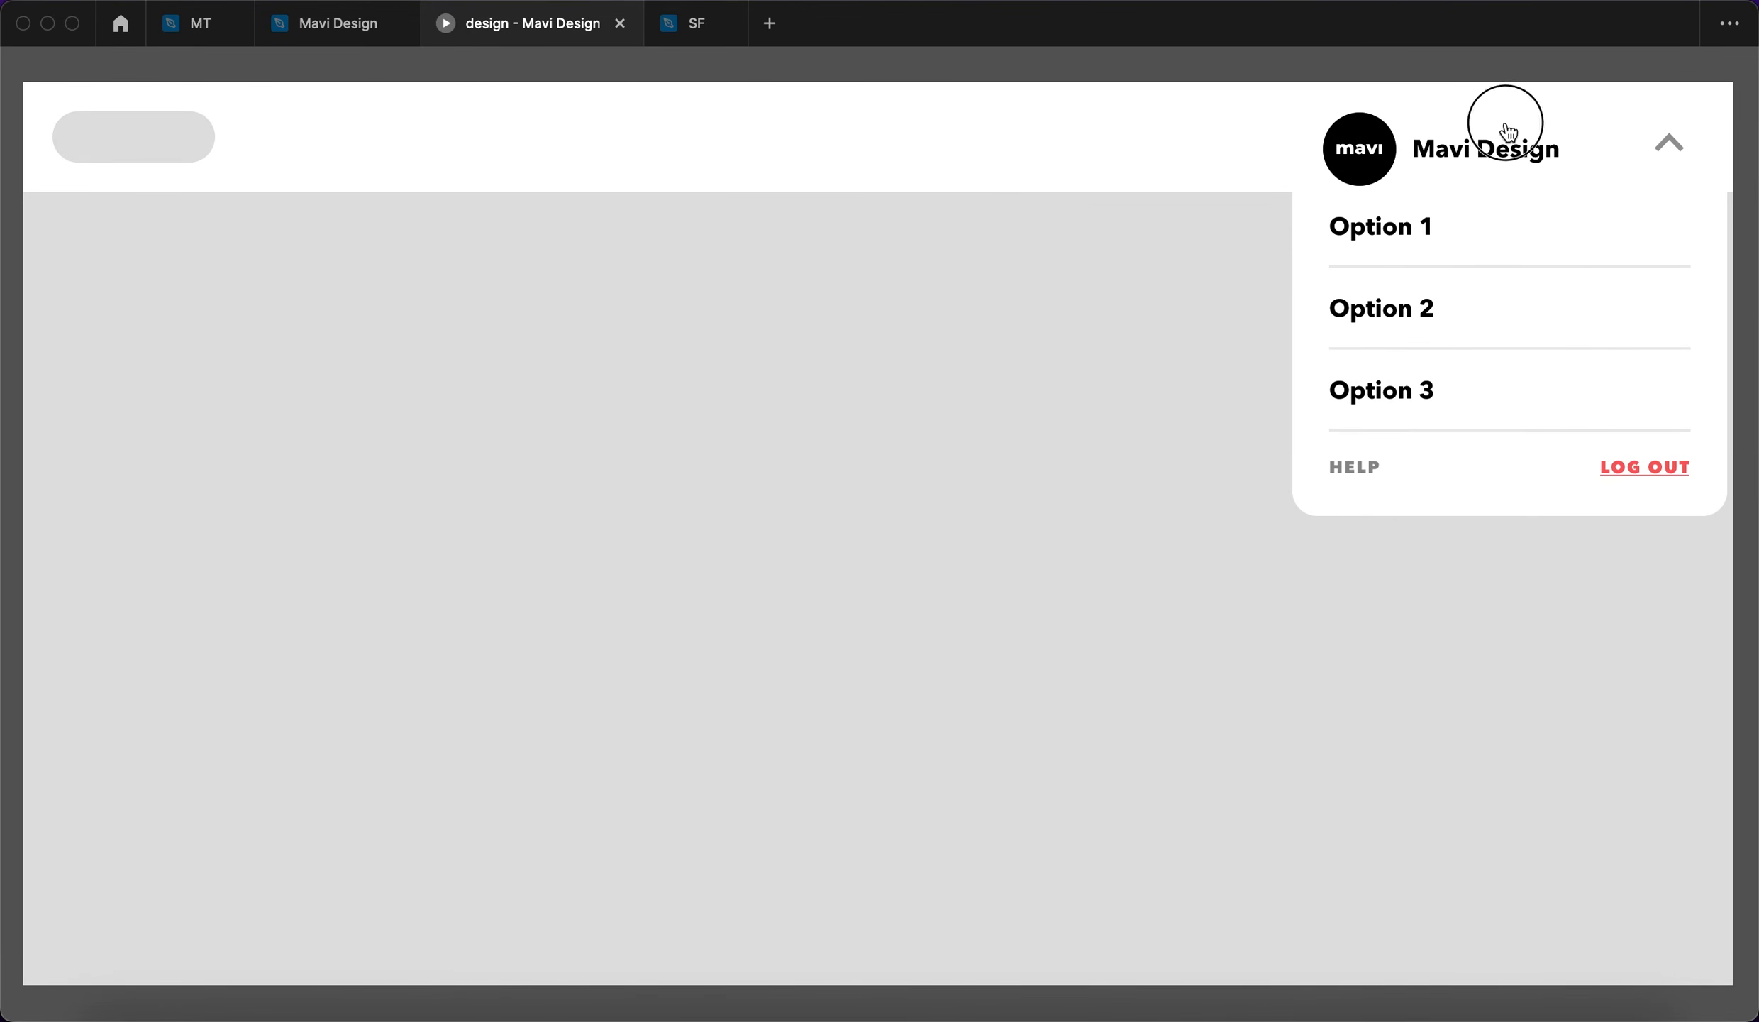
{"action": "left_click", "coordinate": [1700, 130]}
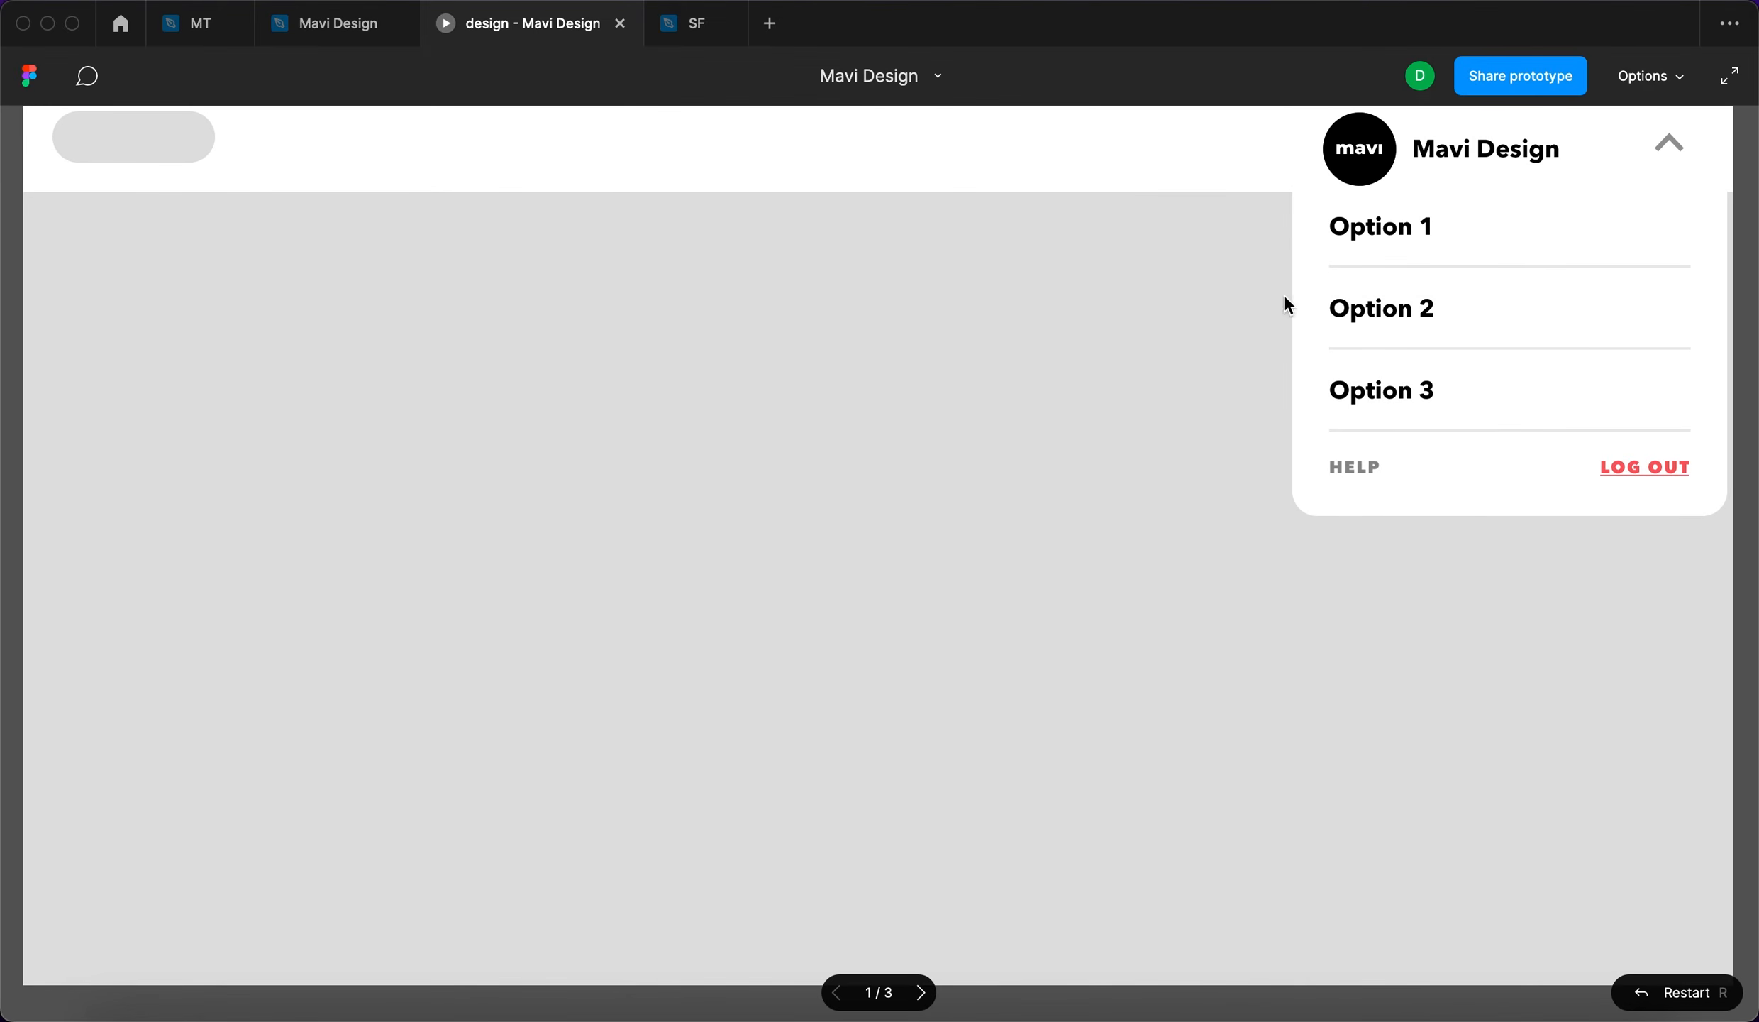
{"action": "left_click", "coordinate": [1186, 443]}
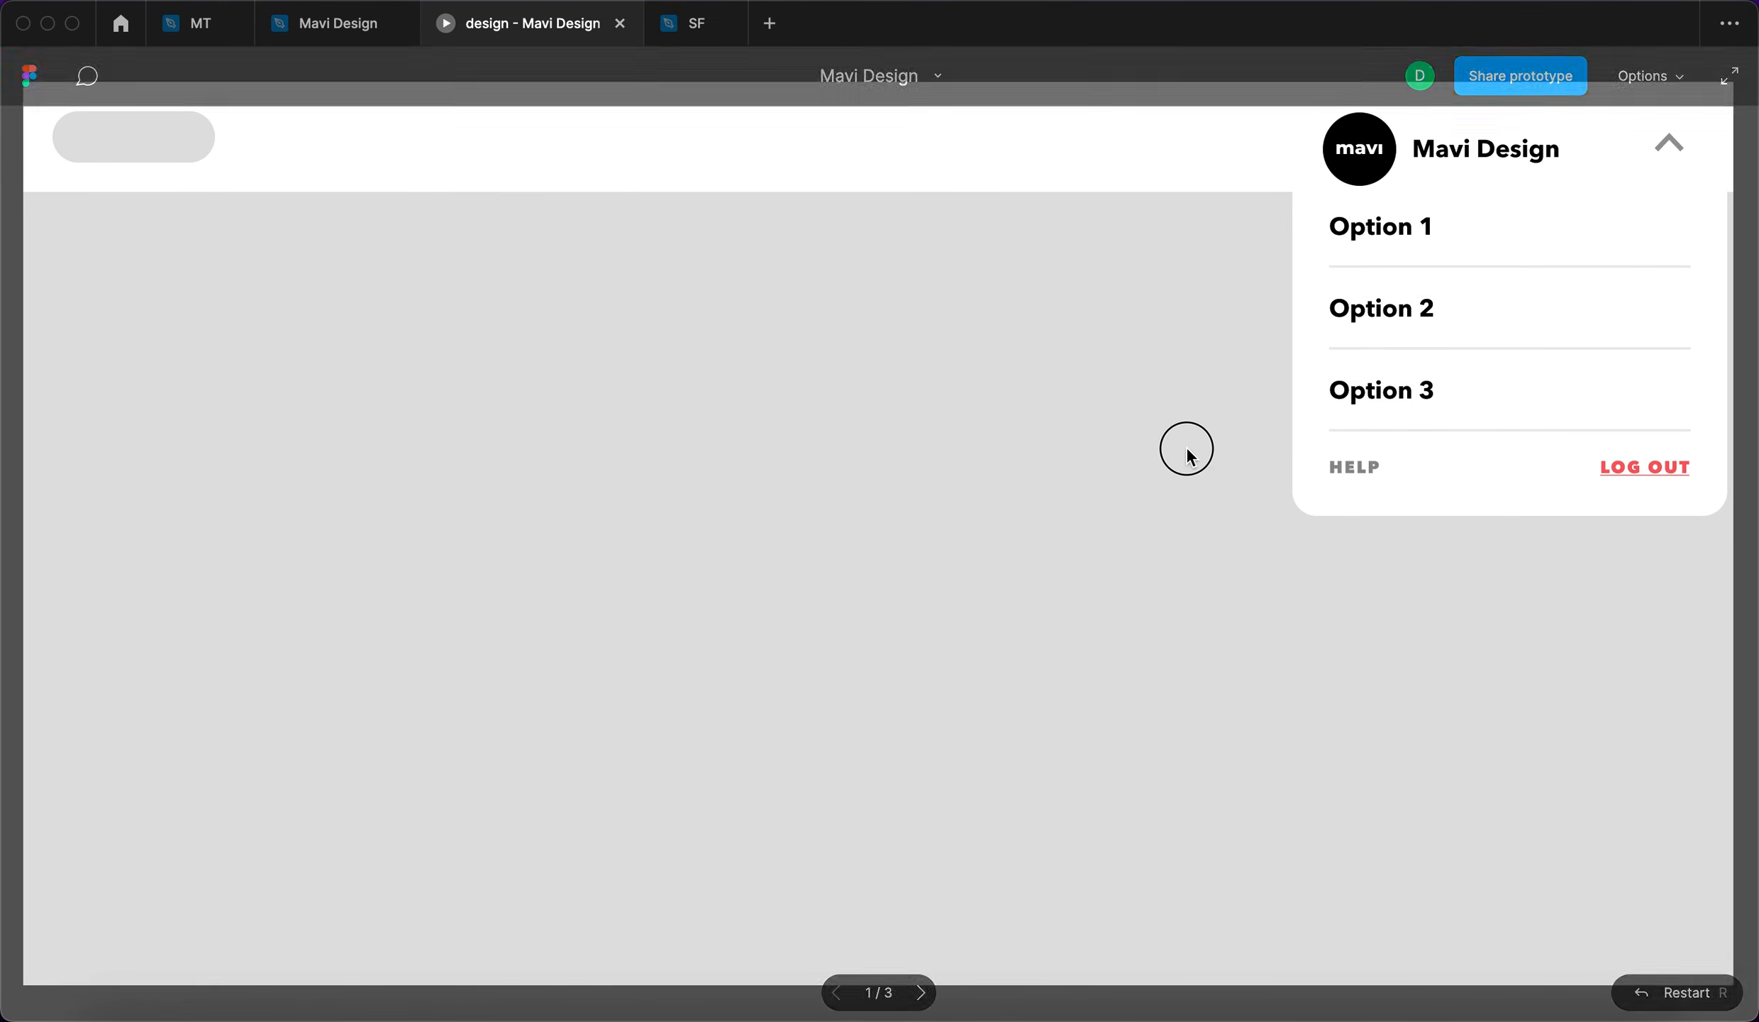
{"action": "left_click", "coordinate": [1559, 169]}
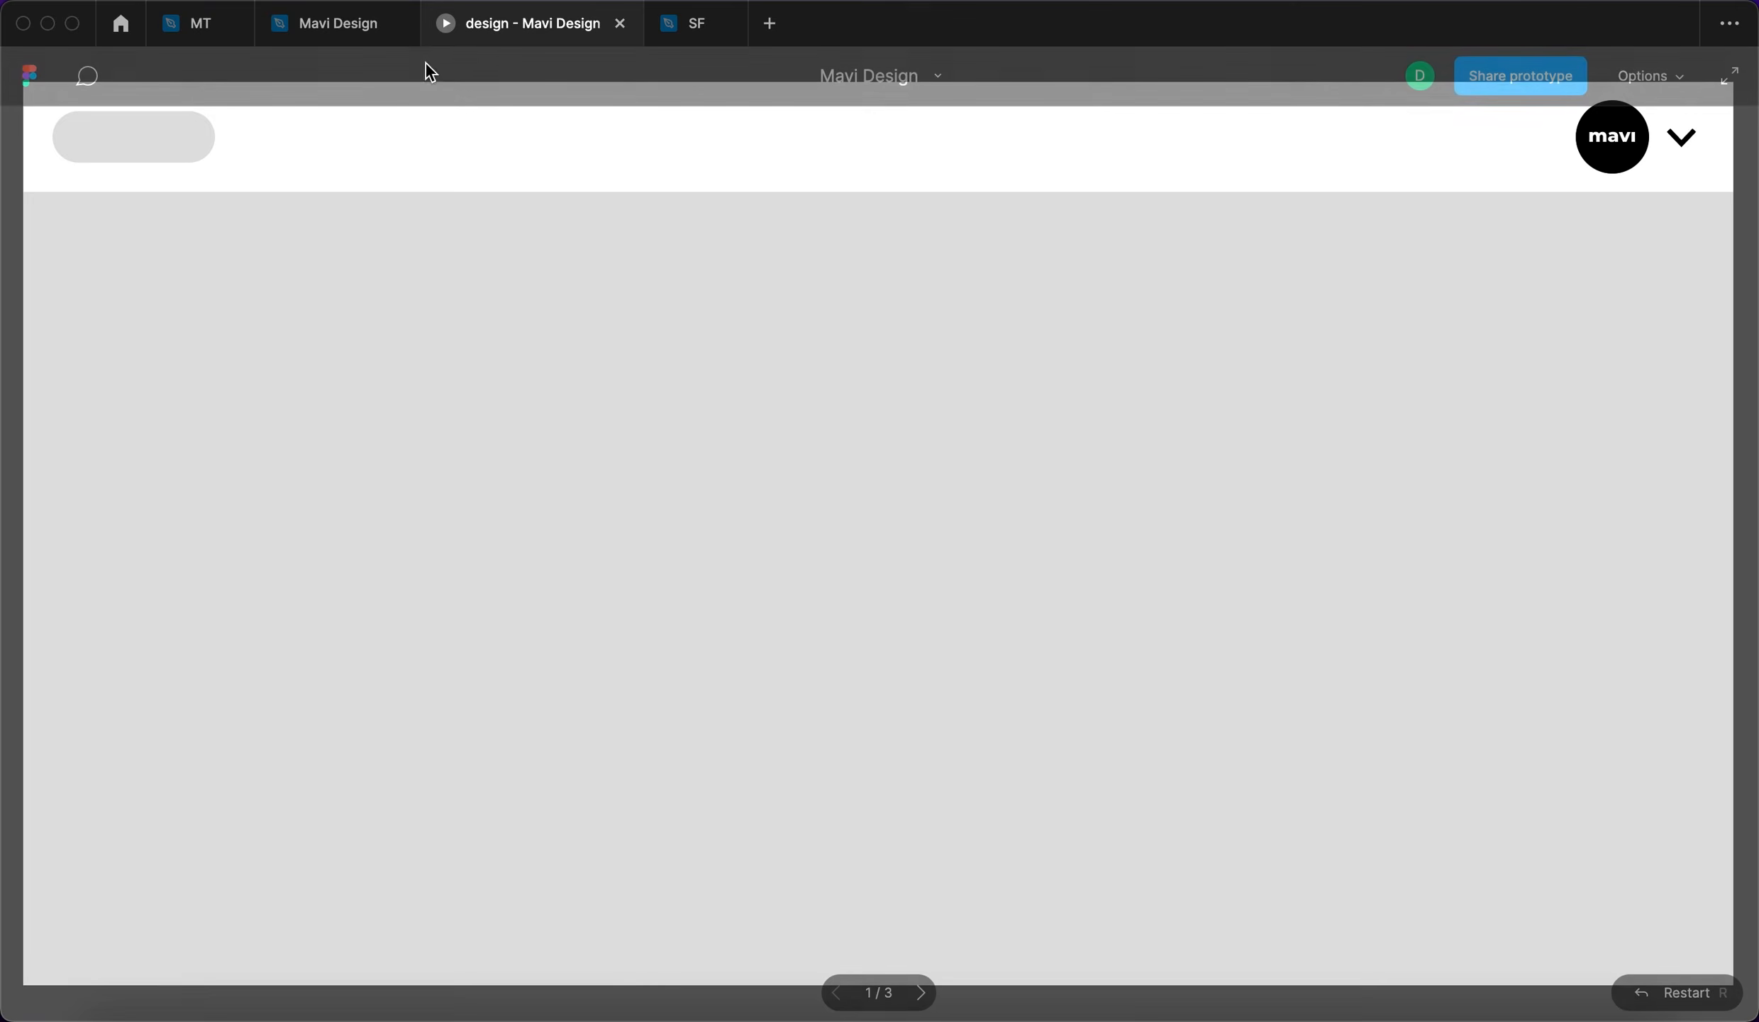
{"action": "left_click", "coordinate": [353, 28]}
{"action": "scroll", "coordinate": [880, 642], "scroll_direction": "down", "scroll_amount": 5}
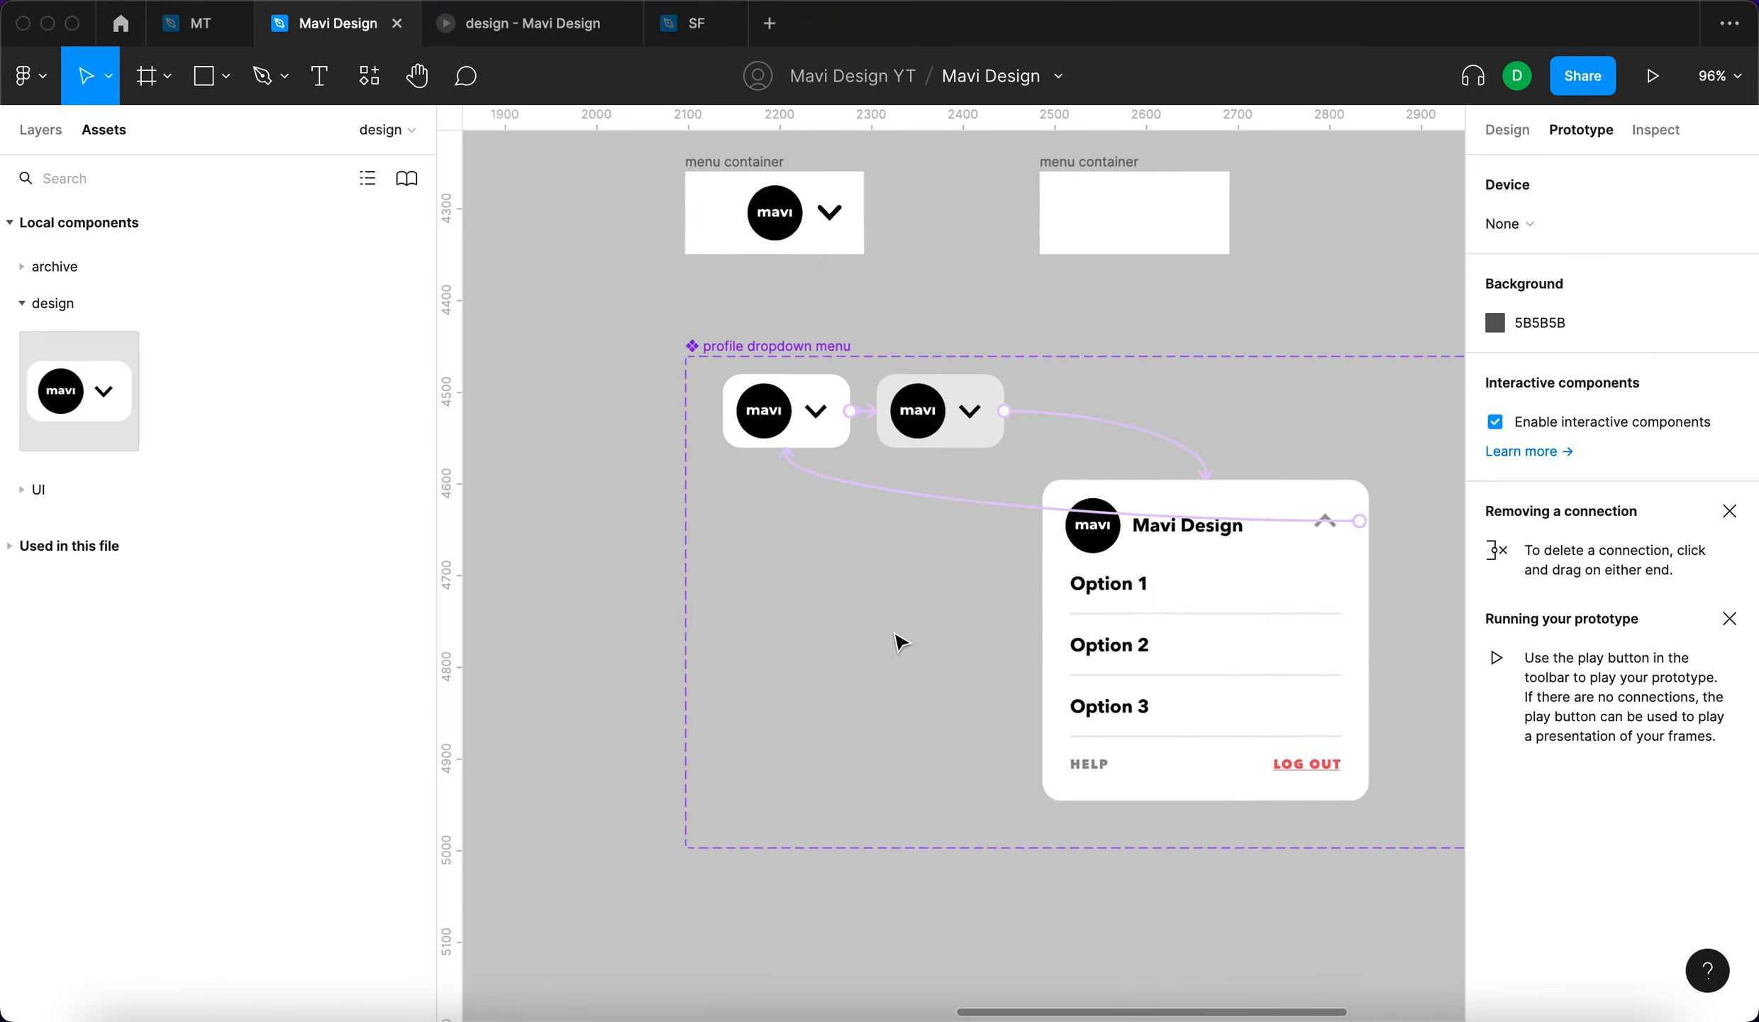
Show the test frame's profile dropdown instance in its expanded state and add a drop shadow effect to it
{"action": "left_click", "coordinate": [1111, 698]}
{"action": "scroll", "coordinate": [1125, 692], "scroll_direction": "up", "scroll_amount": 4}
{"action": "left_click", "coordinate": [1511, 134]}
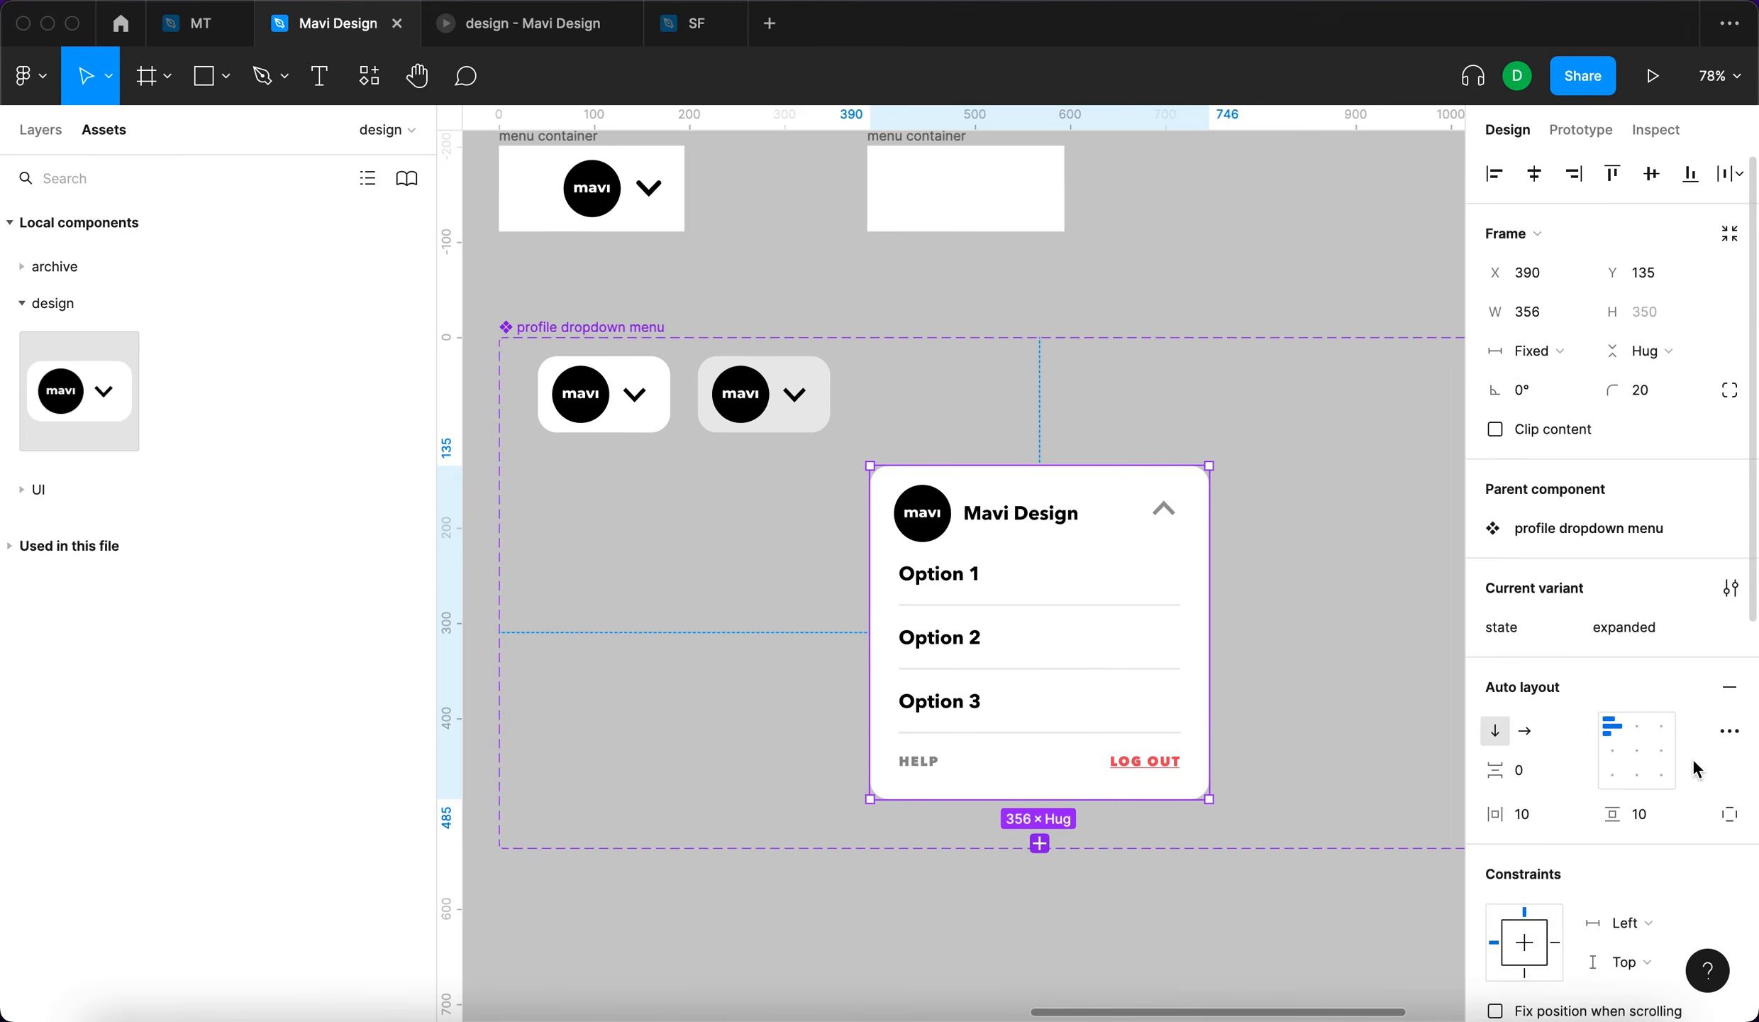
{"action": "scroll", "coordinate": [1693, 766], "scroll_direction": "down", "scroll_amount": 8}
{"action": "scroll", "coordinate": [1419, 724], "scroll_direction": "down", "scroll_amount": 4}
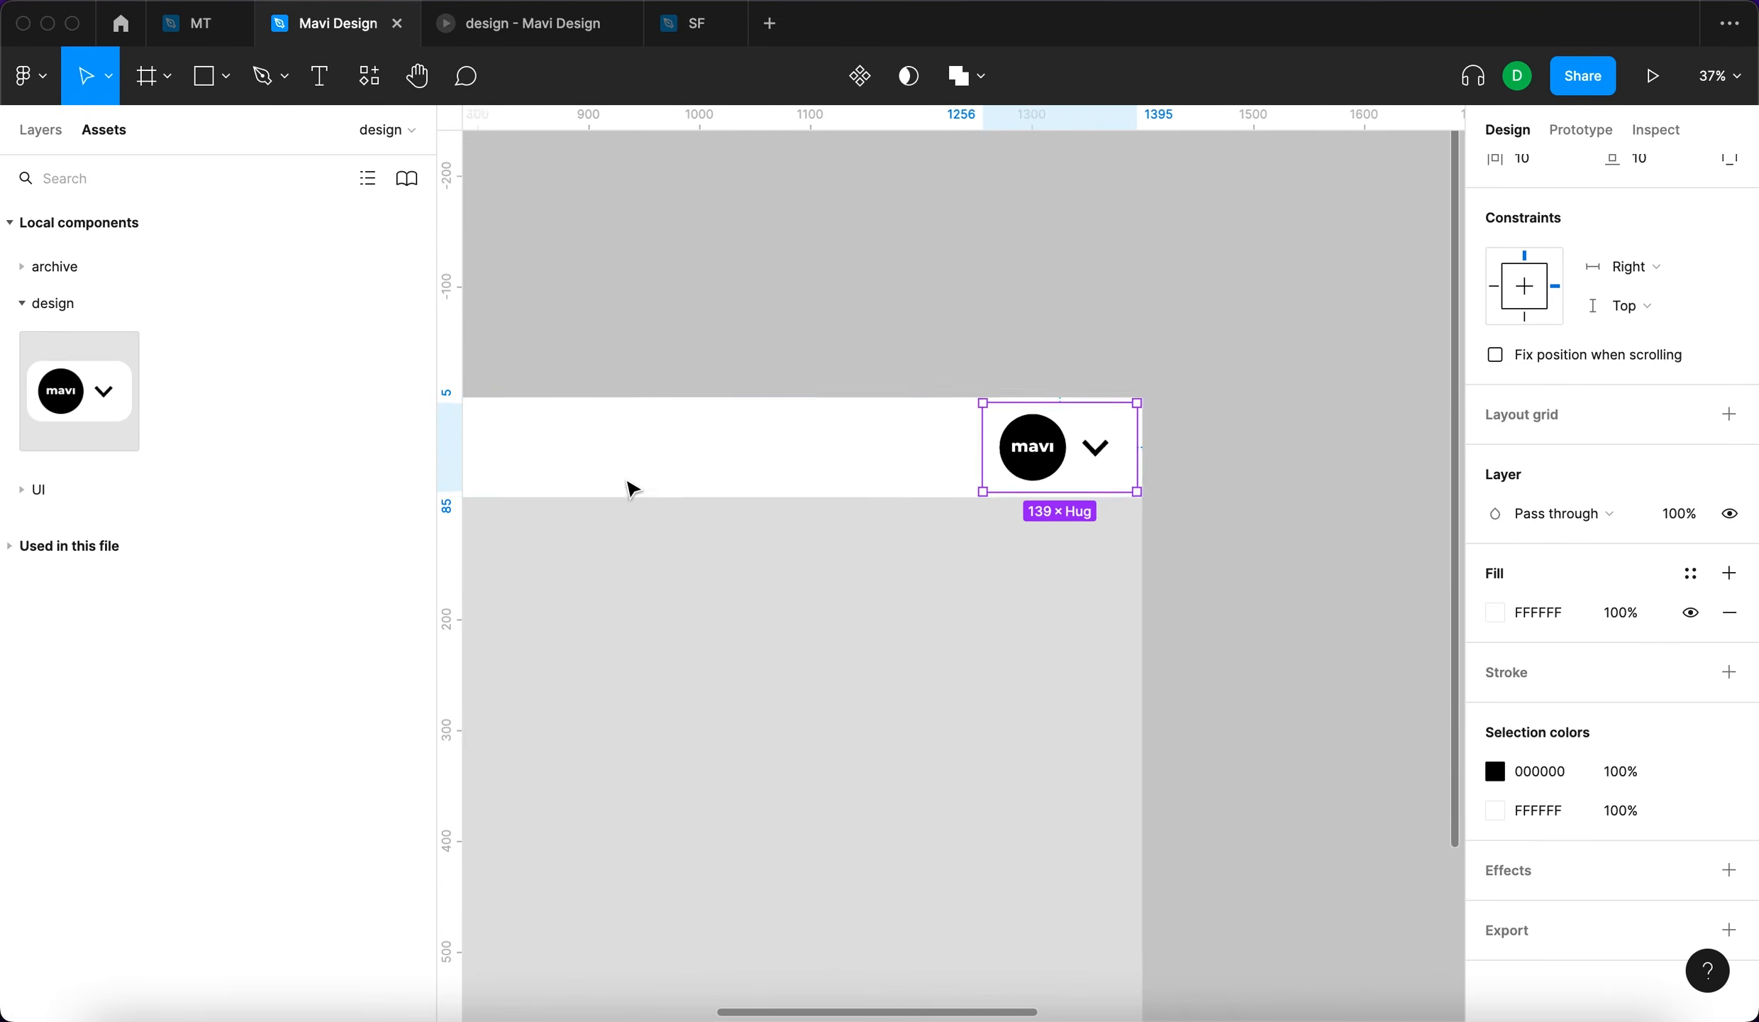
{"action": "scroll", "coordinate": [632, 489], "scroll_direction": "up", "scroll_amount": 3}
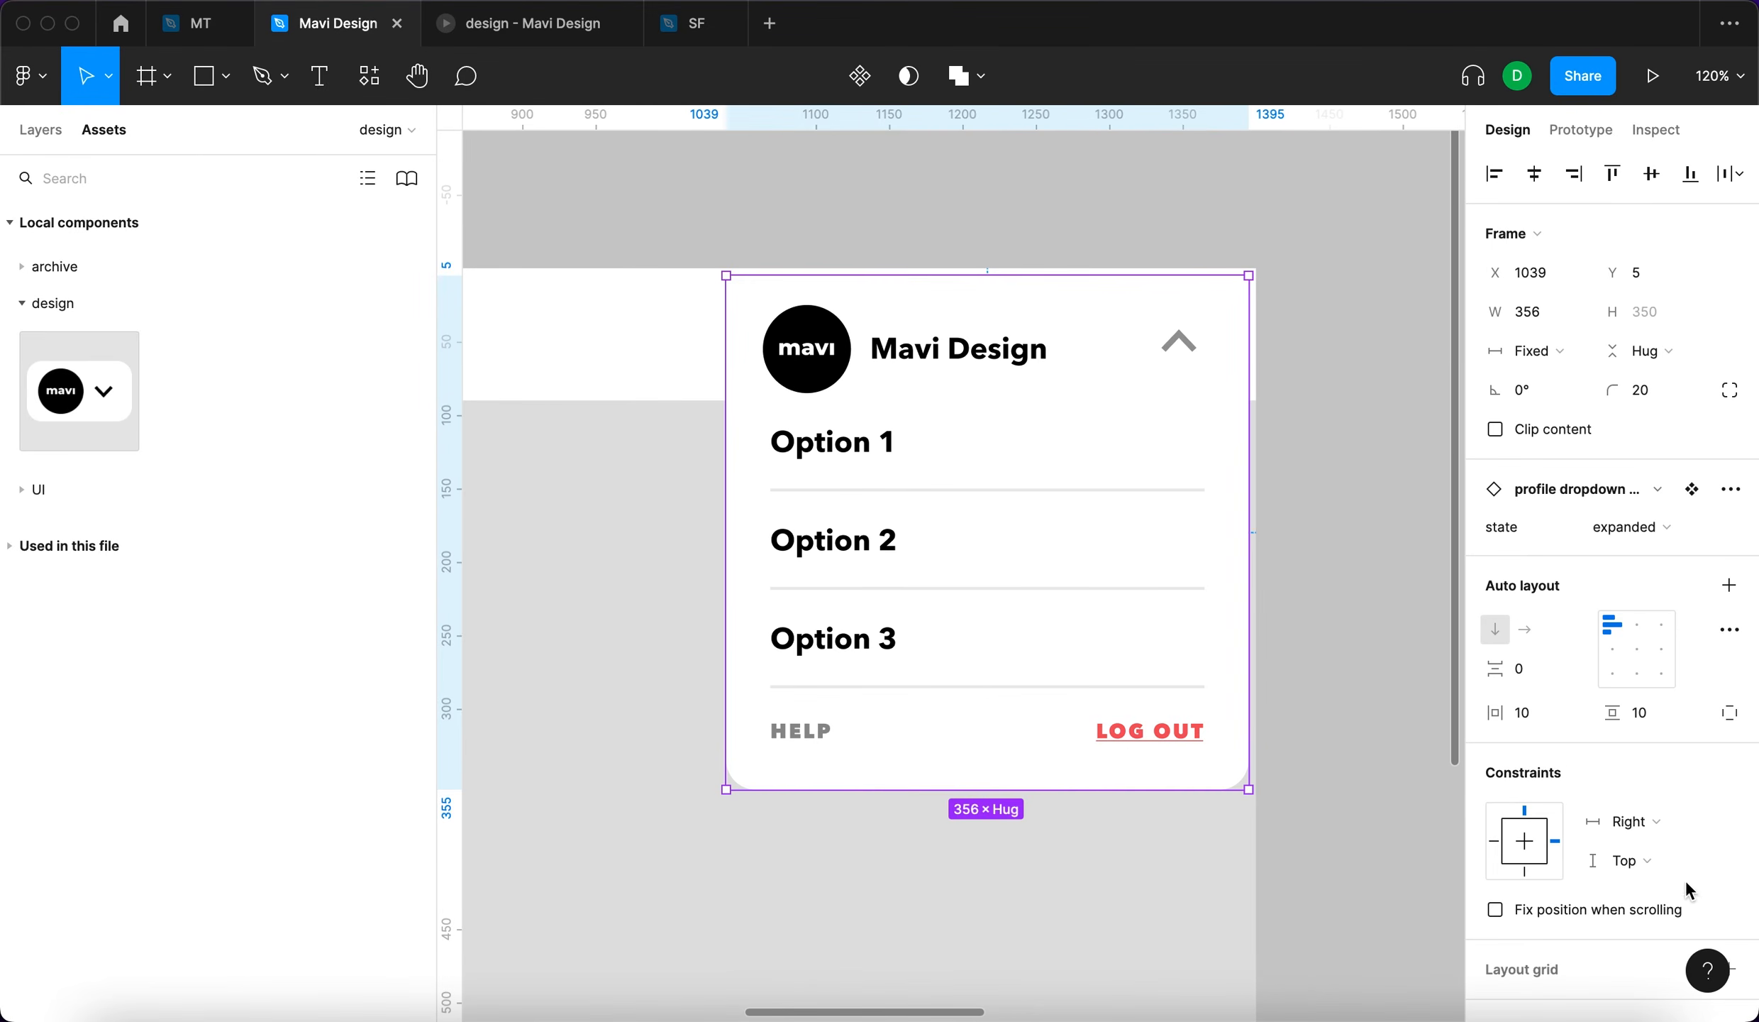
{"action": "scroll", "coordinate": [1708, 864], "scroll_direction": "down", "scroll_amount": 6}
{"action": "left_click", "coordinate": [1729, 927]}
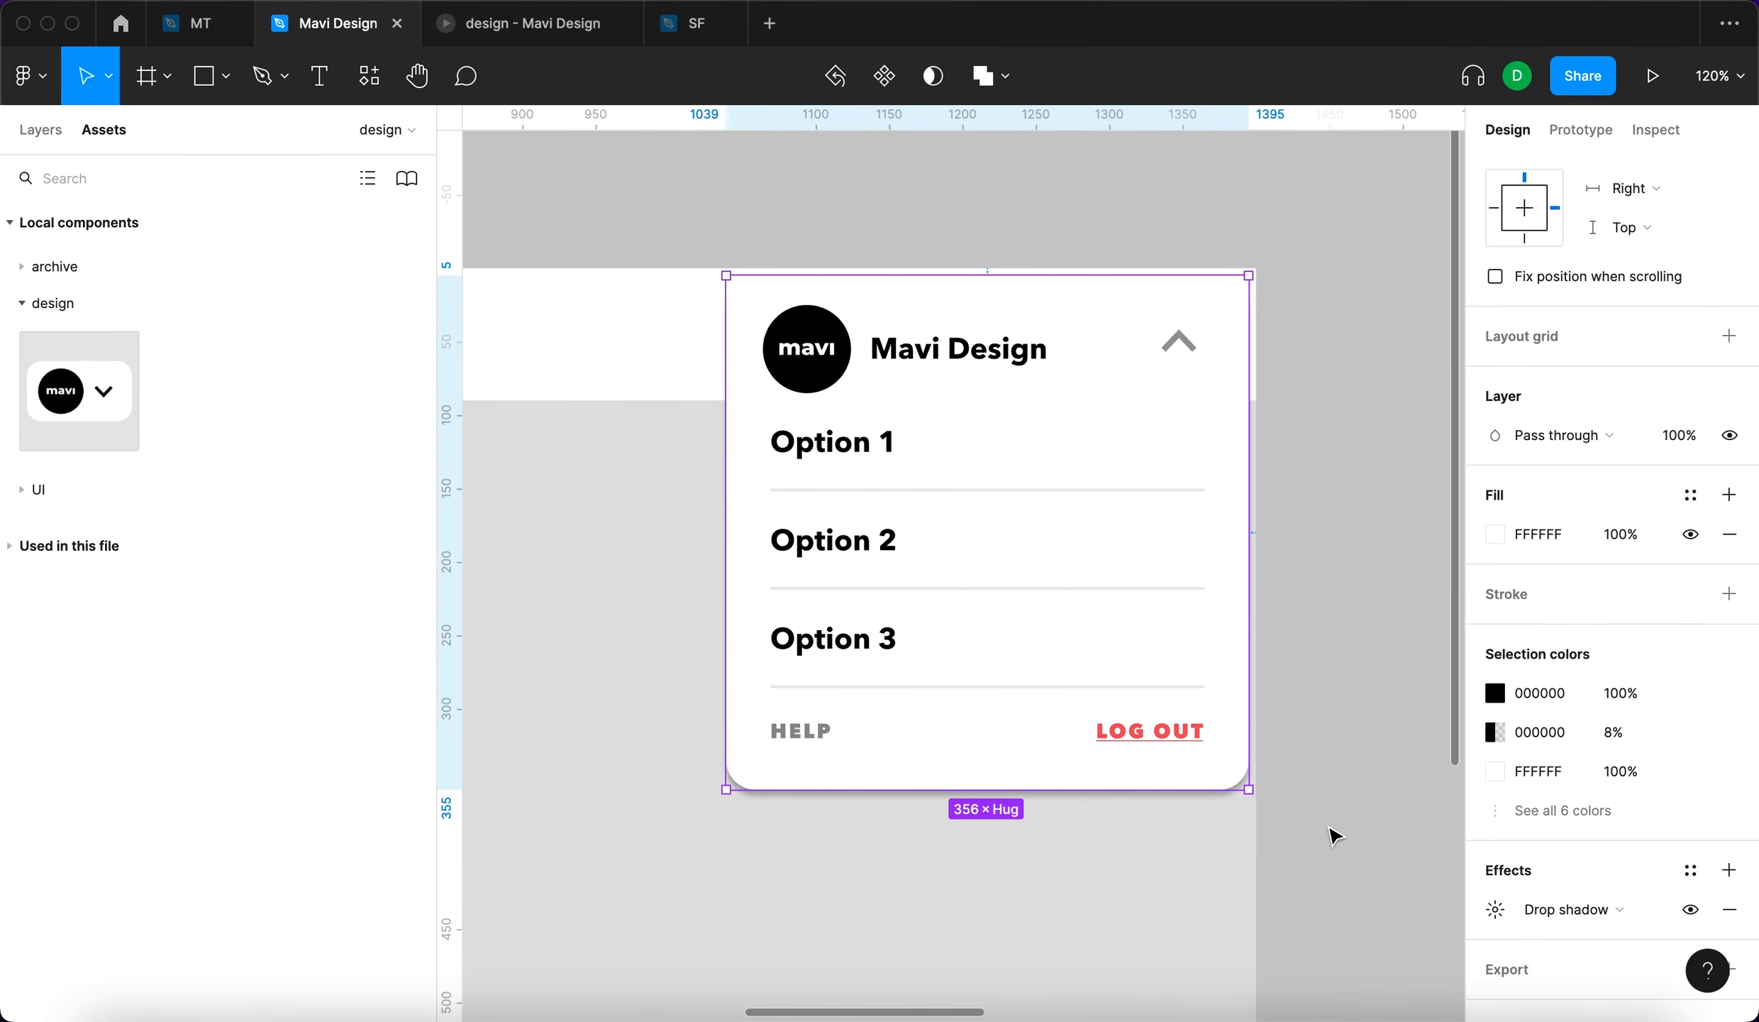
Set the drop shadow's blur to 85 on the test frame's expanded dropdown instance
{"action": "left_click", "coordinate": [1493, 908]}
{"action": "left_click", "coordinate": [1390, 841]}
{"action": "key", "text": "Up"}
{"action": "key", "text": "shift+Up"}
{"action": "key", "text": "shift+Up"}
{"action": "key", "text": "shift+Up"}
{"action": "key", "text": "shift+Up"}
{"action": "key", "text": "shift+Up"}
{"action": "key", "text": "shift+Up"}
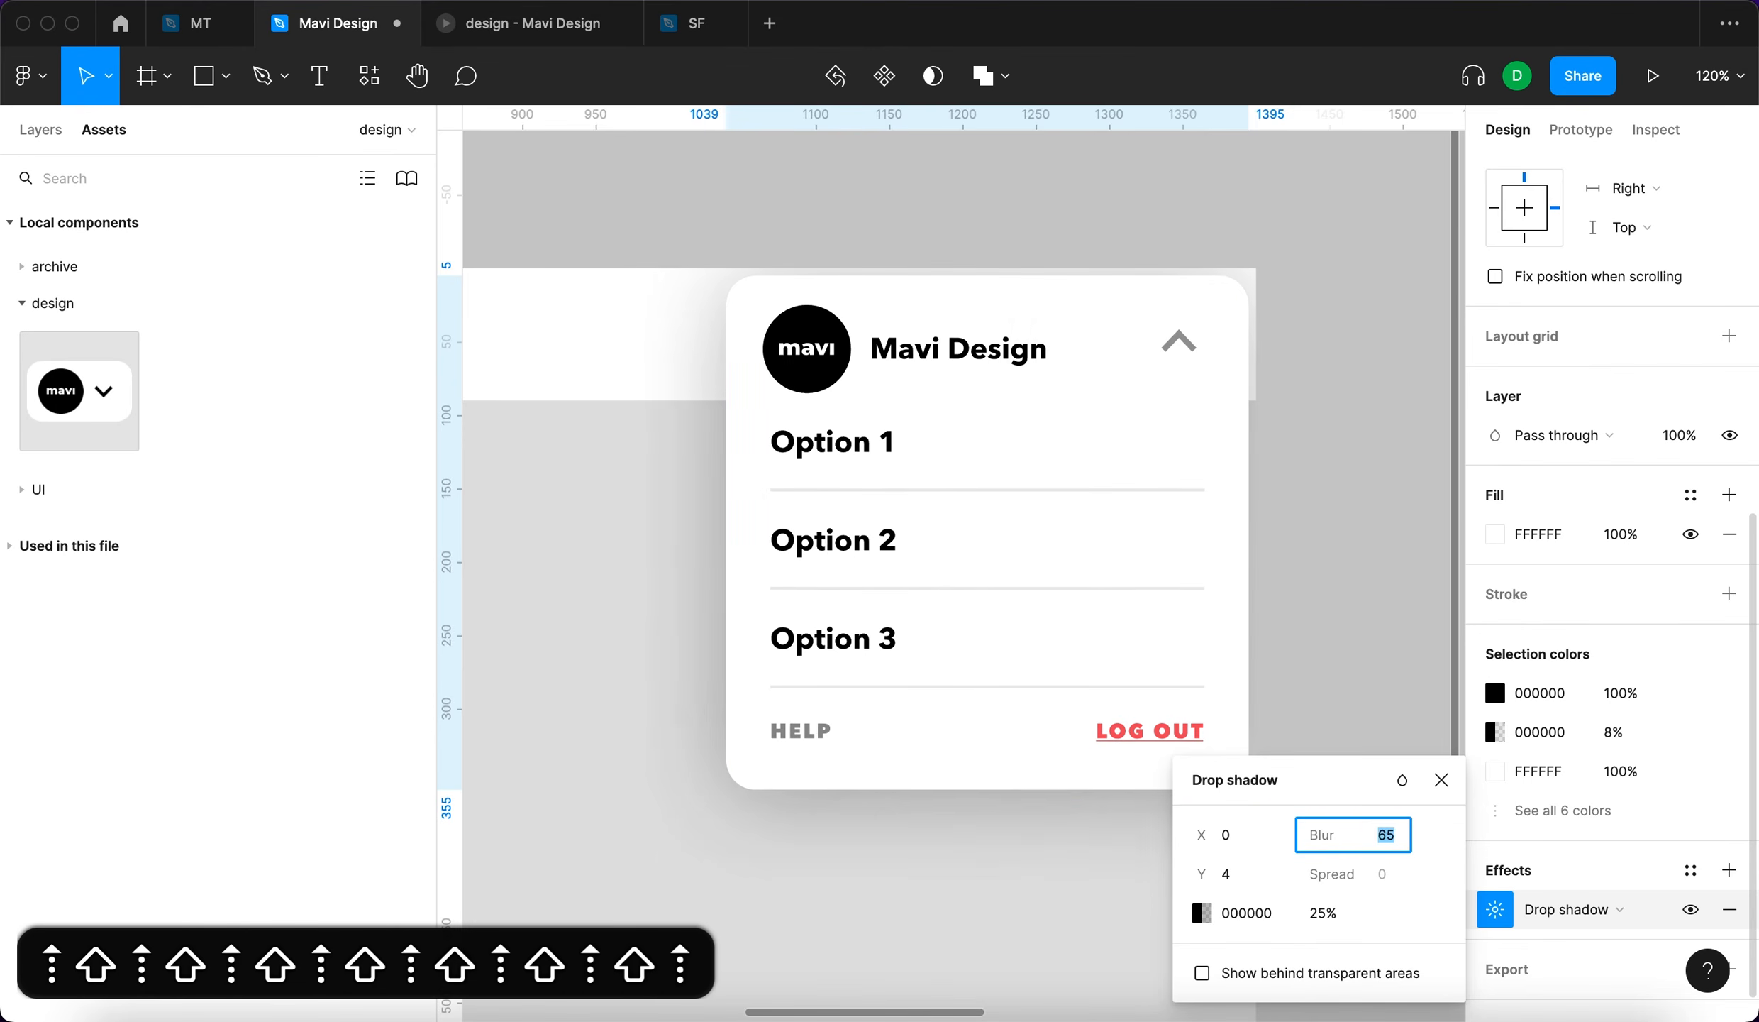
{"action": "key", "text": "shift+Up"}
Increase the drop shadow's vertical offset to 34 so it falls below the dropdown
{"action": "left_click", "coordinate": [1259, 872]}
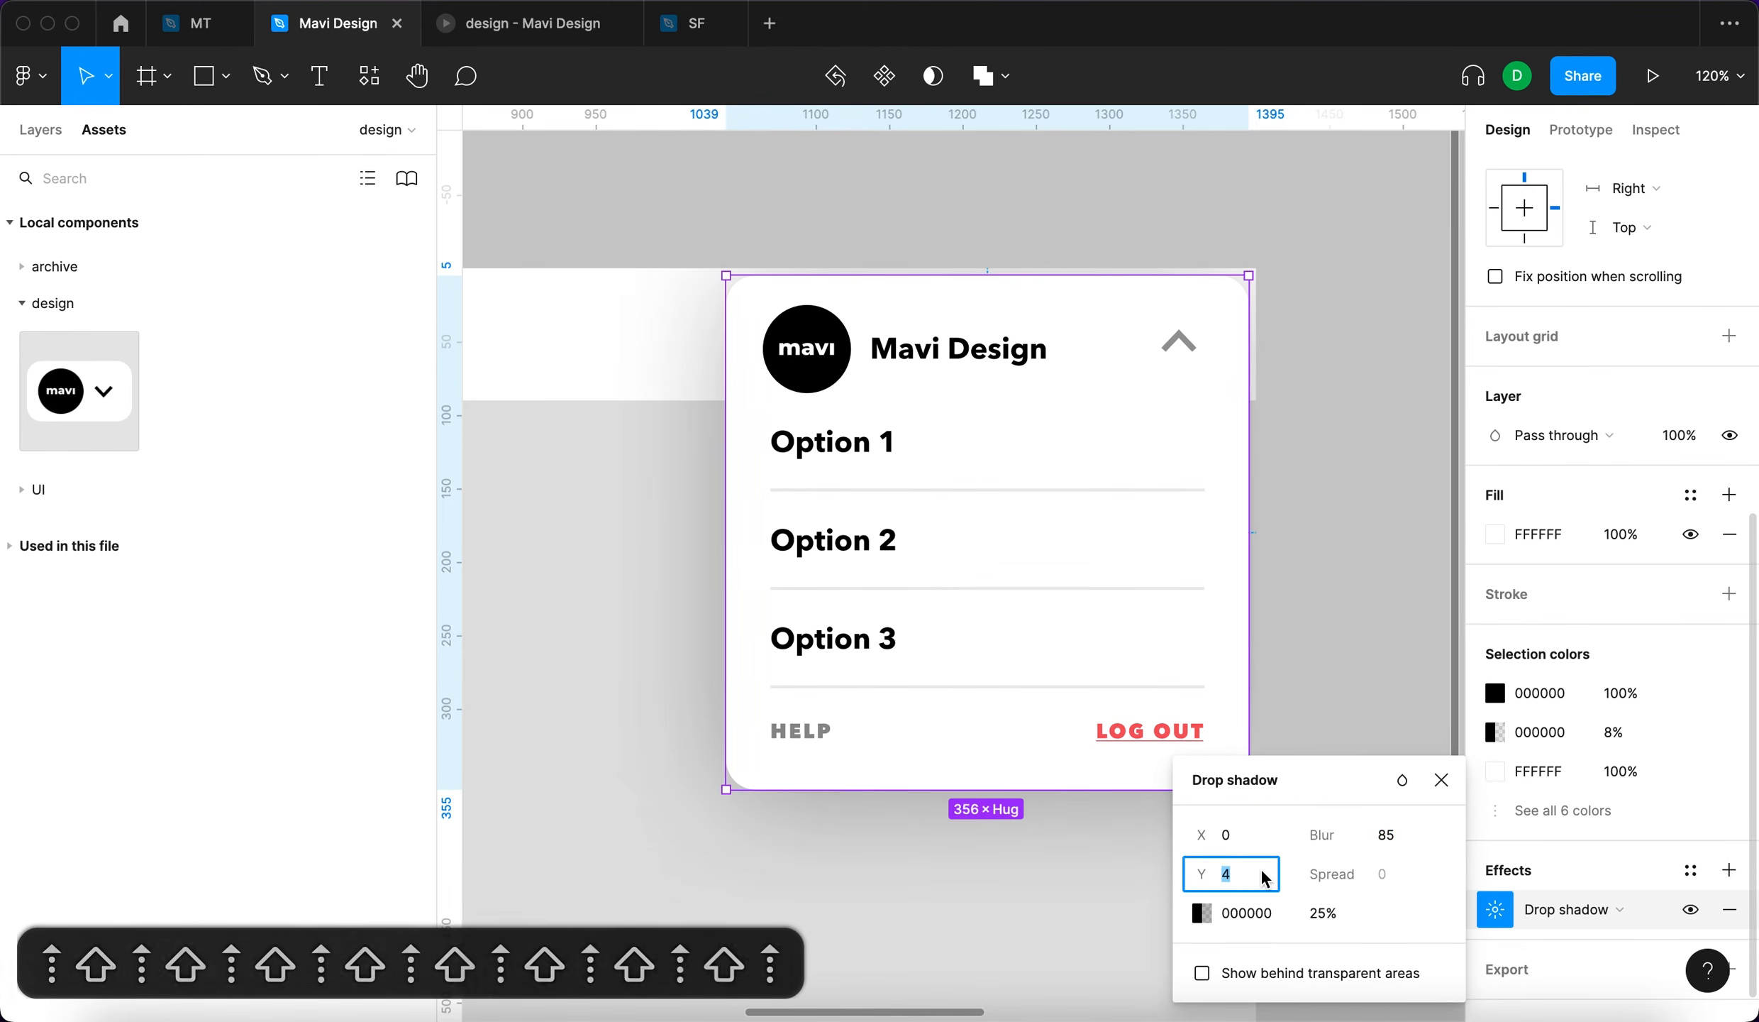
{"action": "key", "text": "shift+Up"}
{"action": "key", "text": "shift+Up"}
{"action": "key", "text": "shift+Up"}
{"action": "key", "text": "shift+Up"}
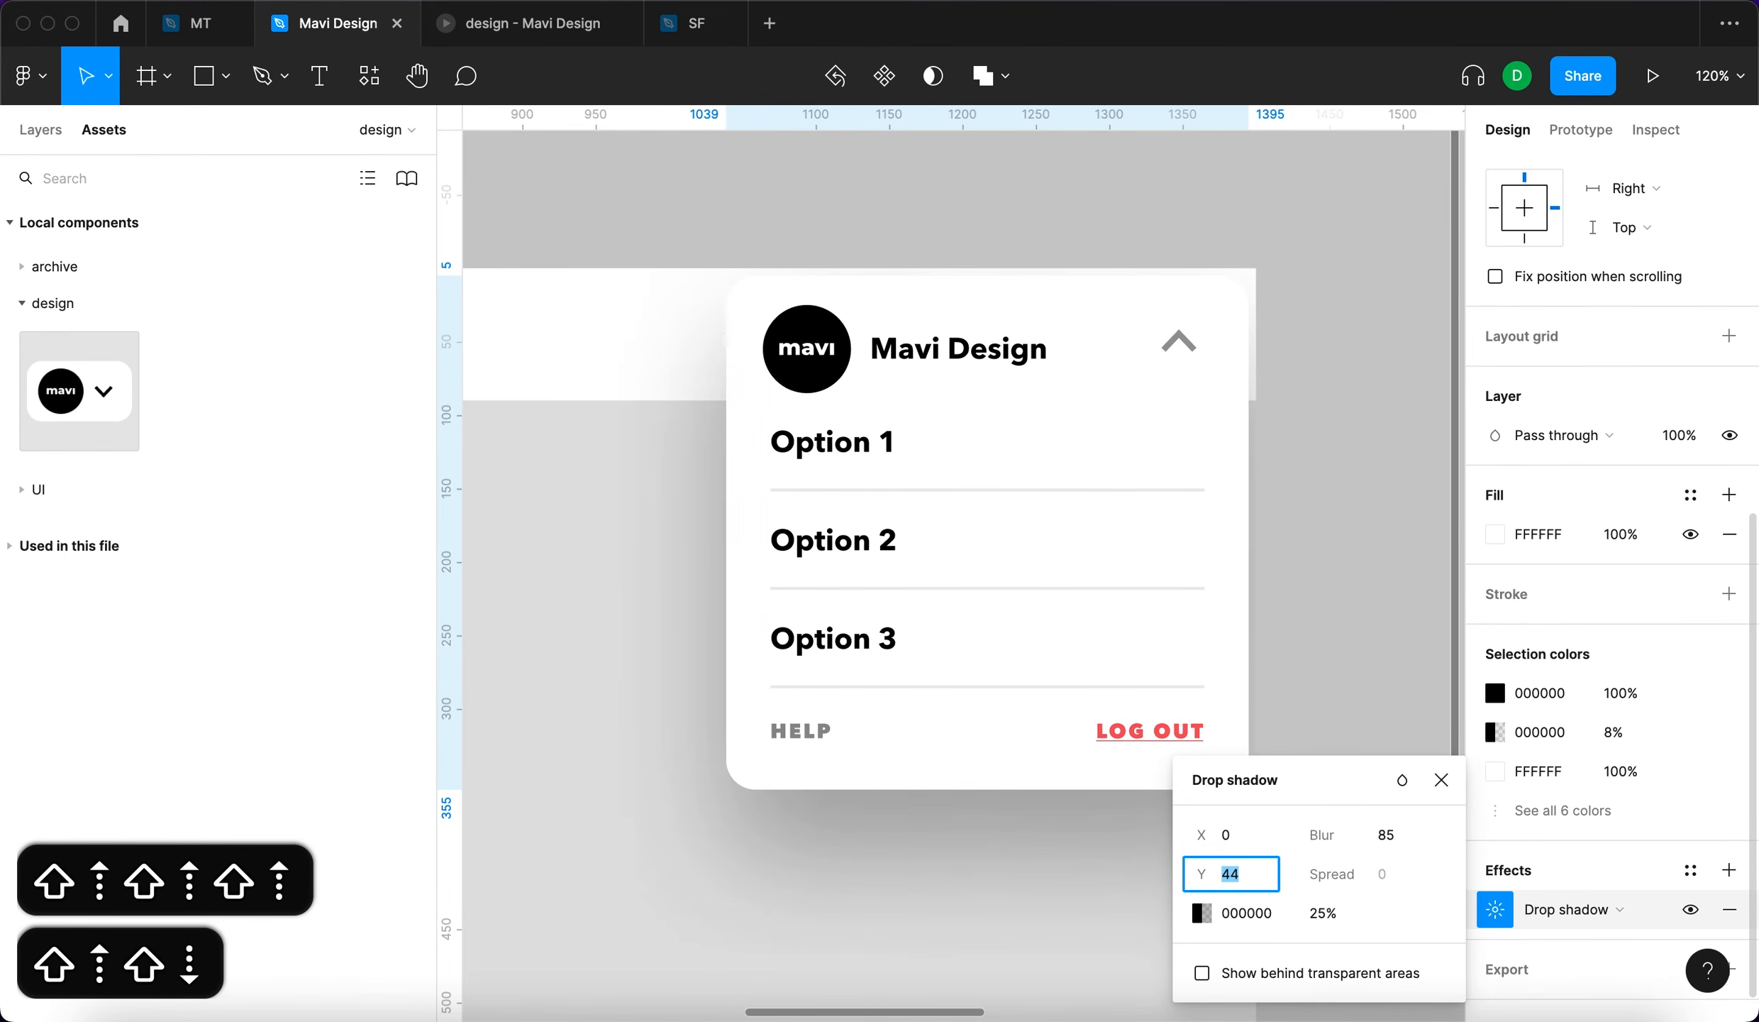
Try a stronger drop shadow with 35% opacity and a blur of 95
{"action": "left_click", "coordinate": [1324, 913]}
{"action": "key", "text": "shift+Up"}
{"action": "left_click", "coordinate": [1393, 836]}
{"action": "key", "text": "shift+Up"}
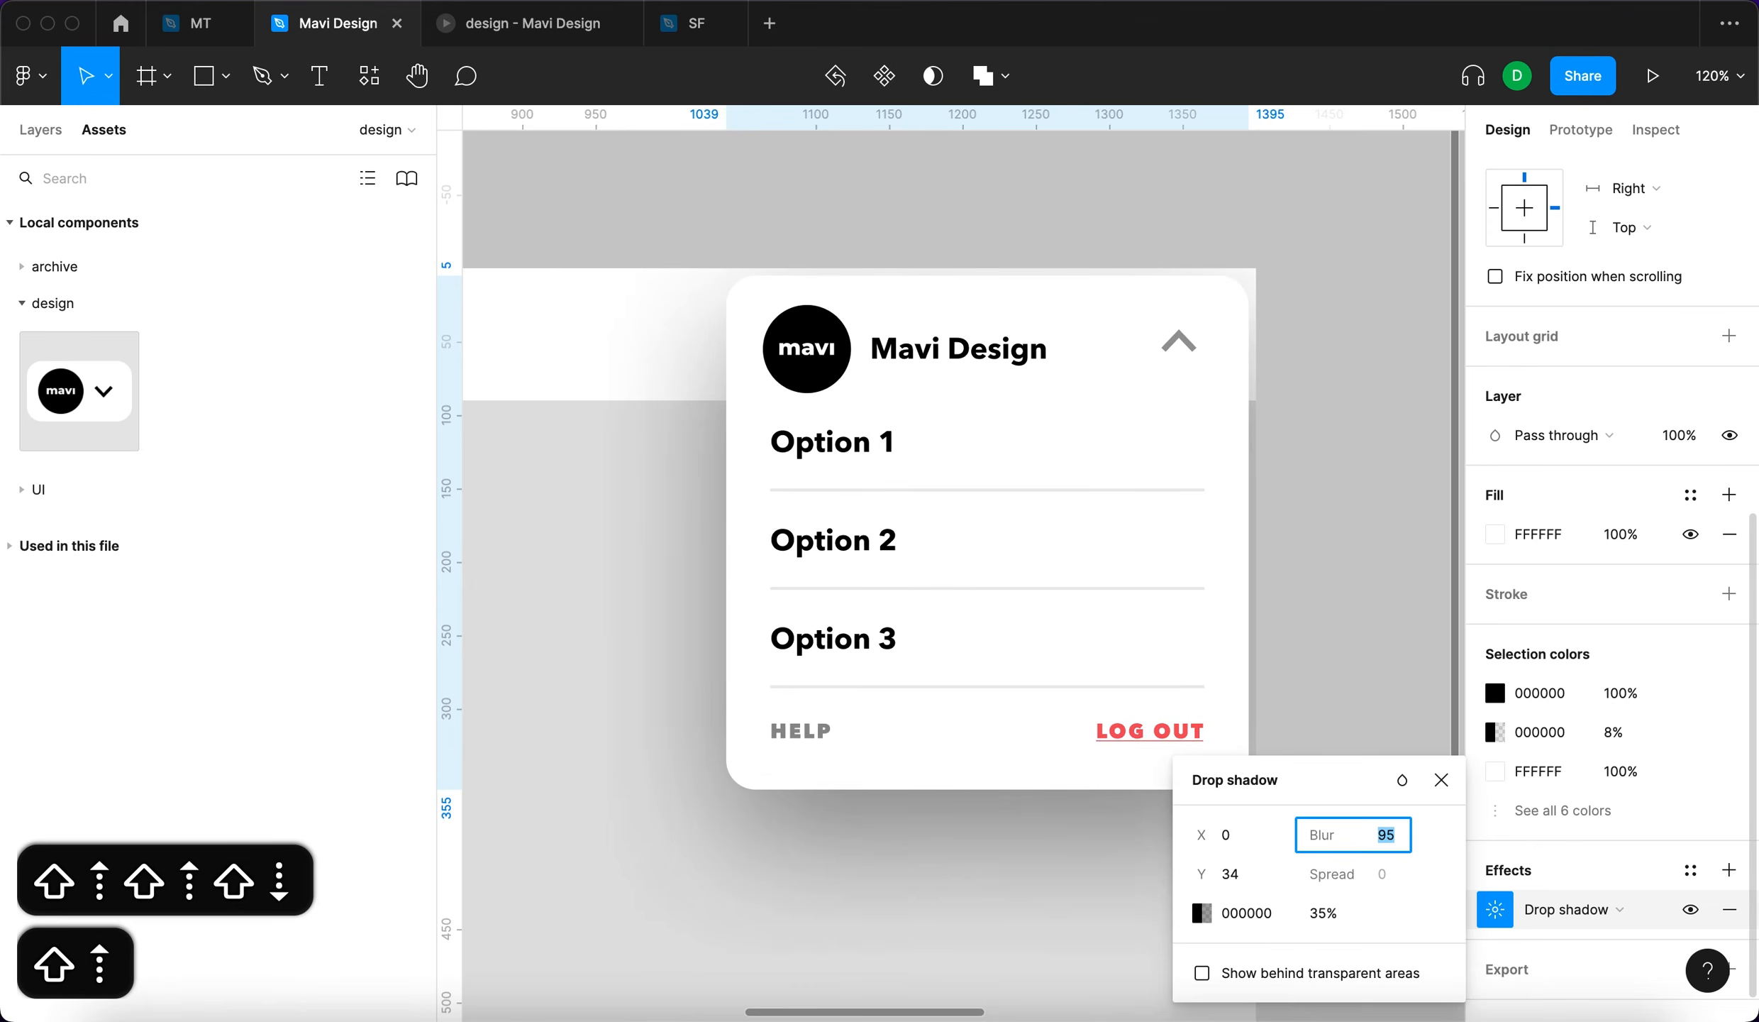
Copy the instance's drop shadow and paste it onto all three variants of the profile dropdown menu component
{"action": "left_click", "coordinate": [1495, 909]}
{"action": "left_click", "coordinate": [1471, 910]}
{"action": "key", "text": "super+c"}
{"action": "key", "text": "super+c"}
{"action": "scroll", "coordinate": [1186, 782], "scroll_direction": "down", "scroll_amount": 5}
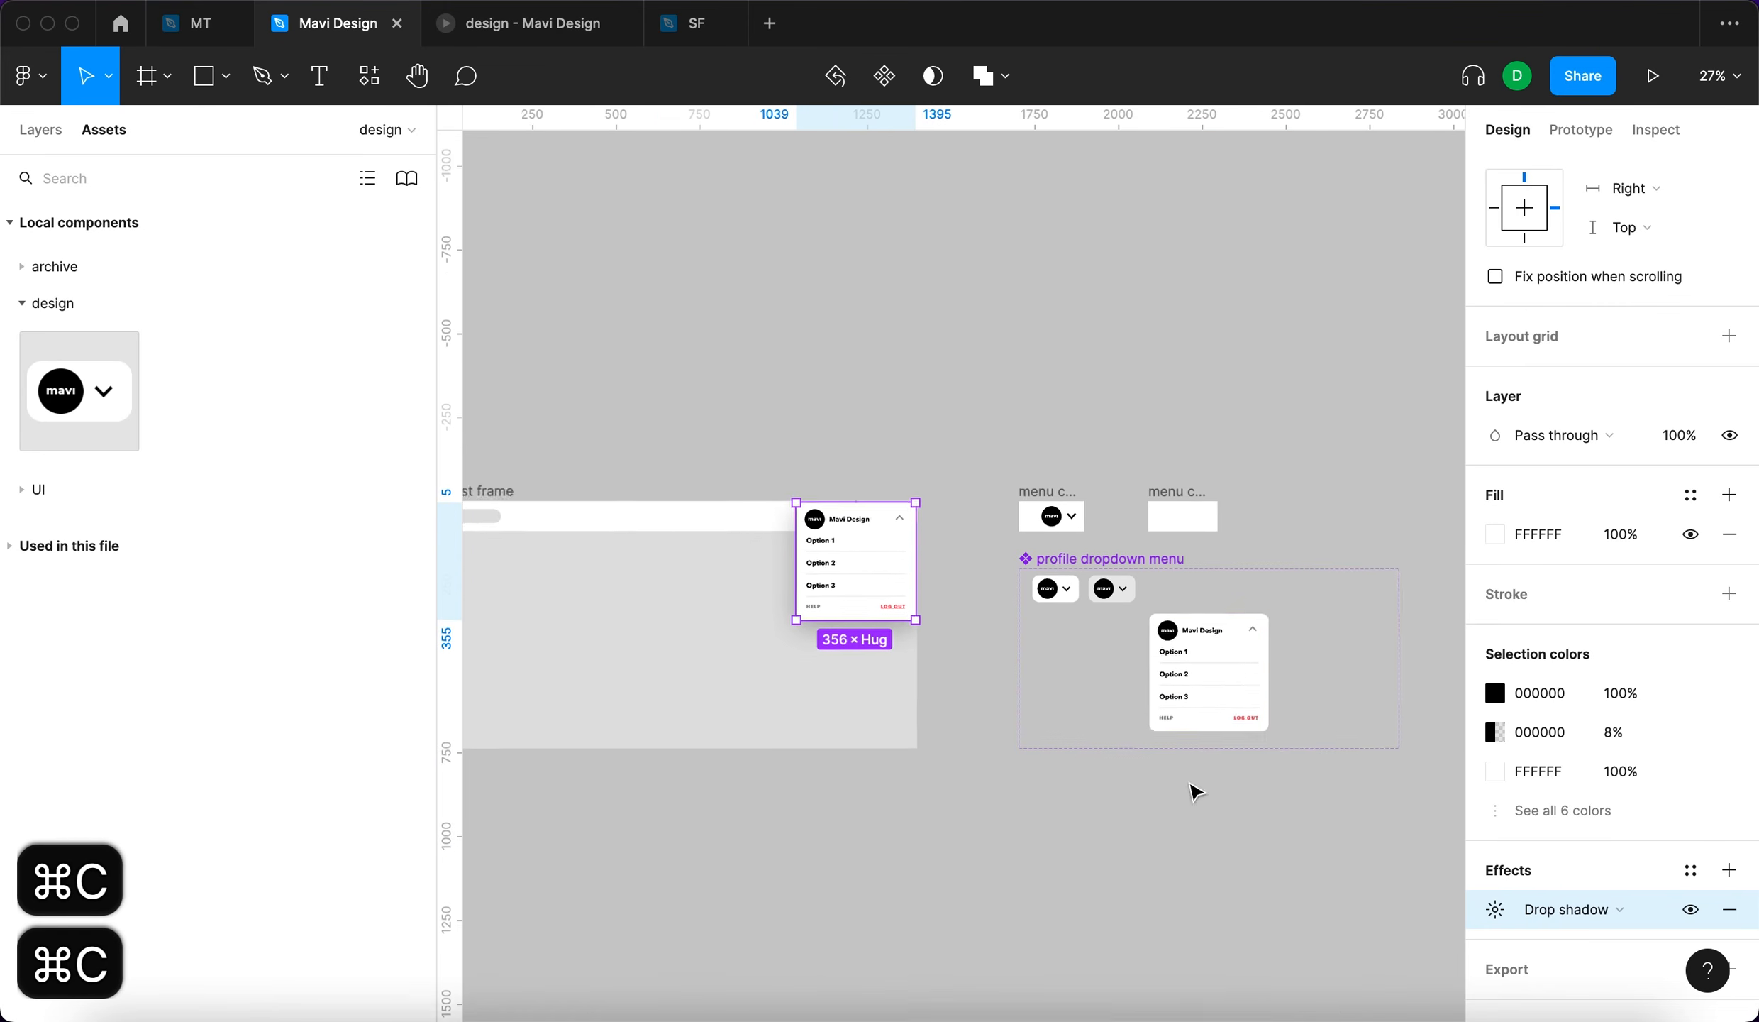
{"action": "scroll", "coordinate": [1194, 790], "scroll_direction": "right", "scroll_amount": 2}
{"action": "left_click", "coordinate": [1081, 655]}
{"action": "scroll", "coordinate": [1081, 655], "scroll_direction": "up", "scroll_amount": 5}
{"action": "left_click", "coordinate": [857, 306], "text": "shift"}
{"action": "left_click", "coordinate": [660, 298], "text": "shift"}
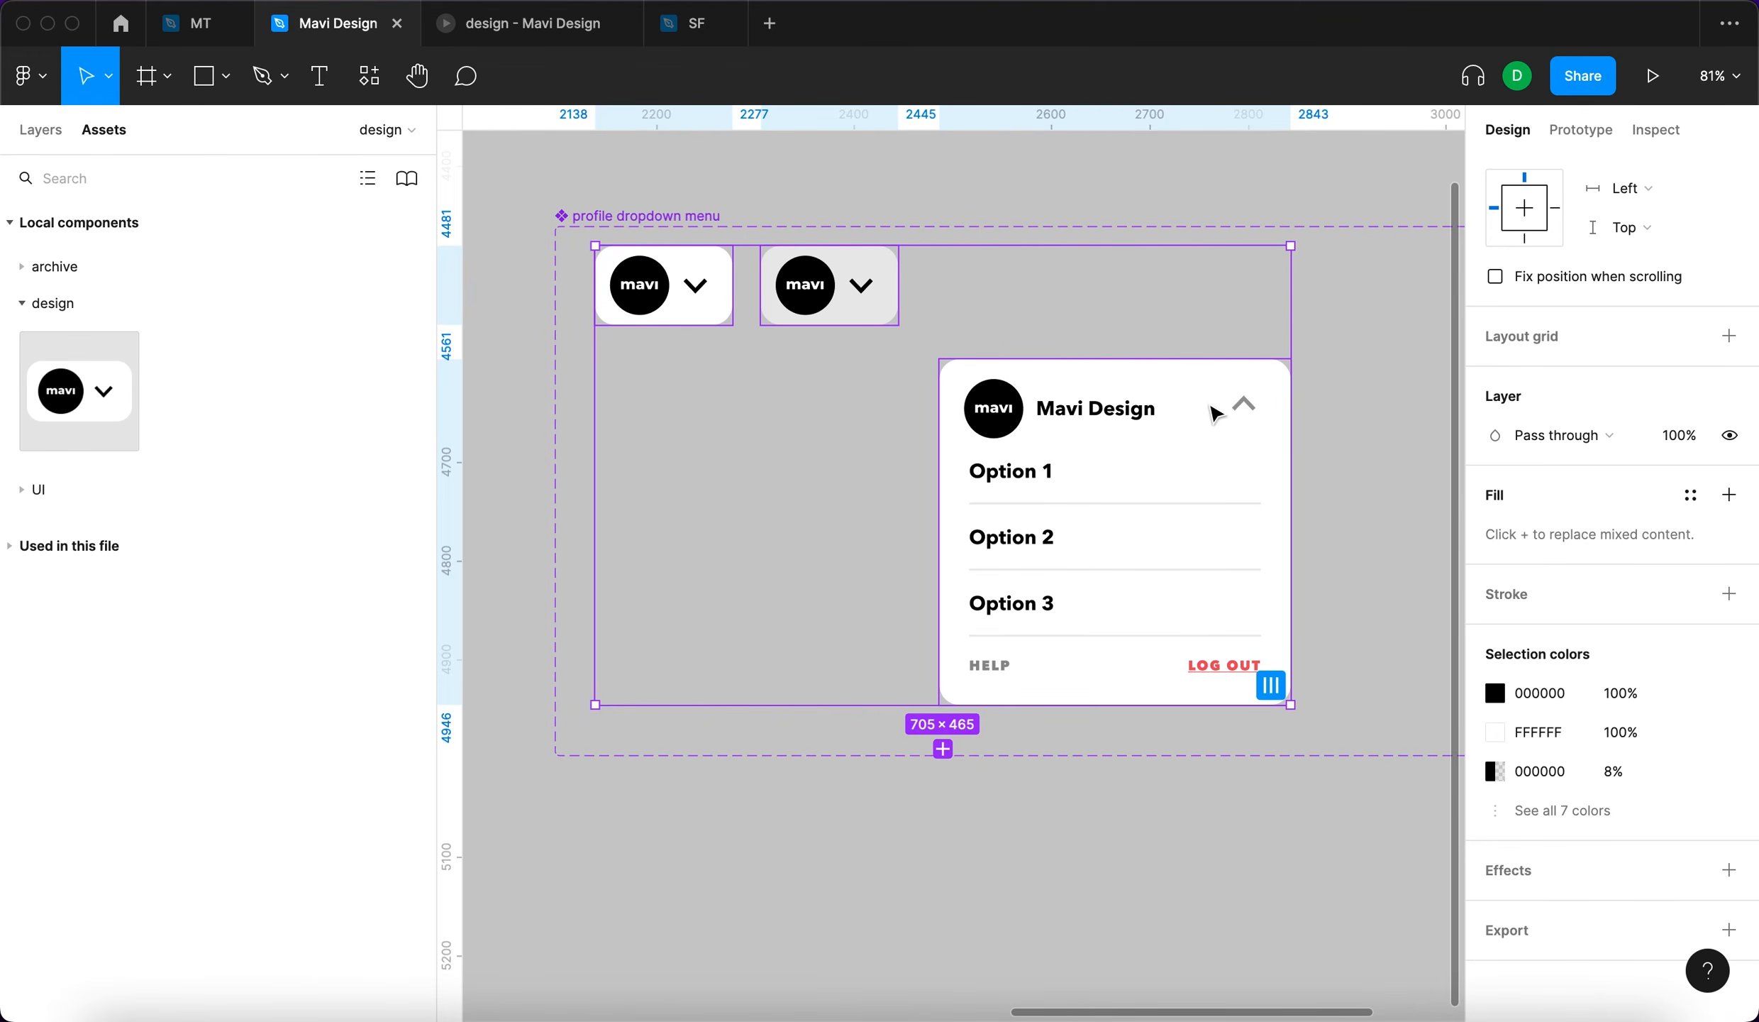
{"action": "key", "text": "super+v"}
{"action": "left_click", "coordinate": [1198, 896]}
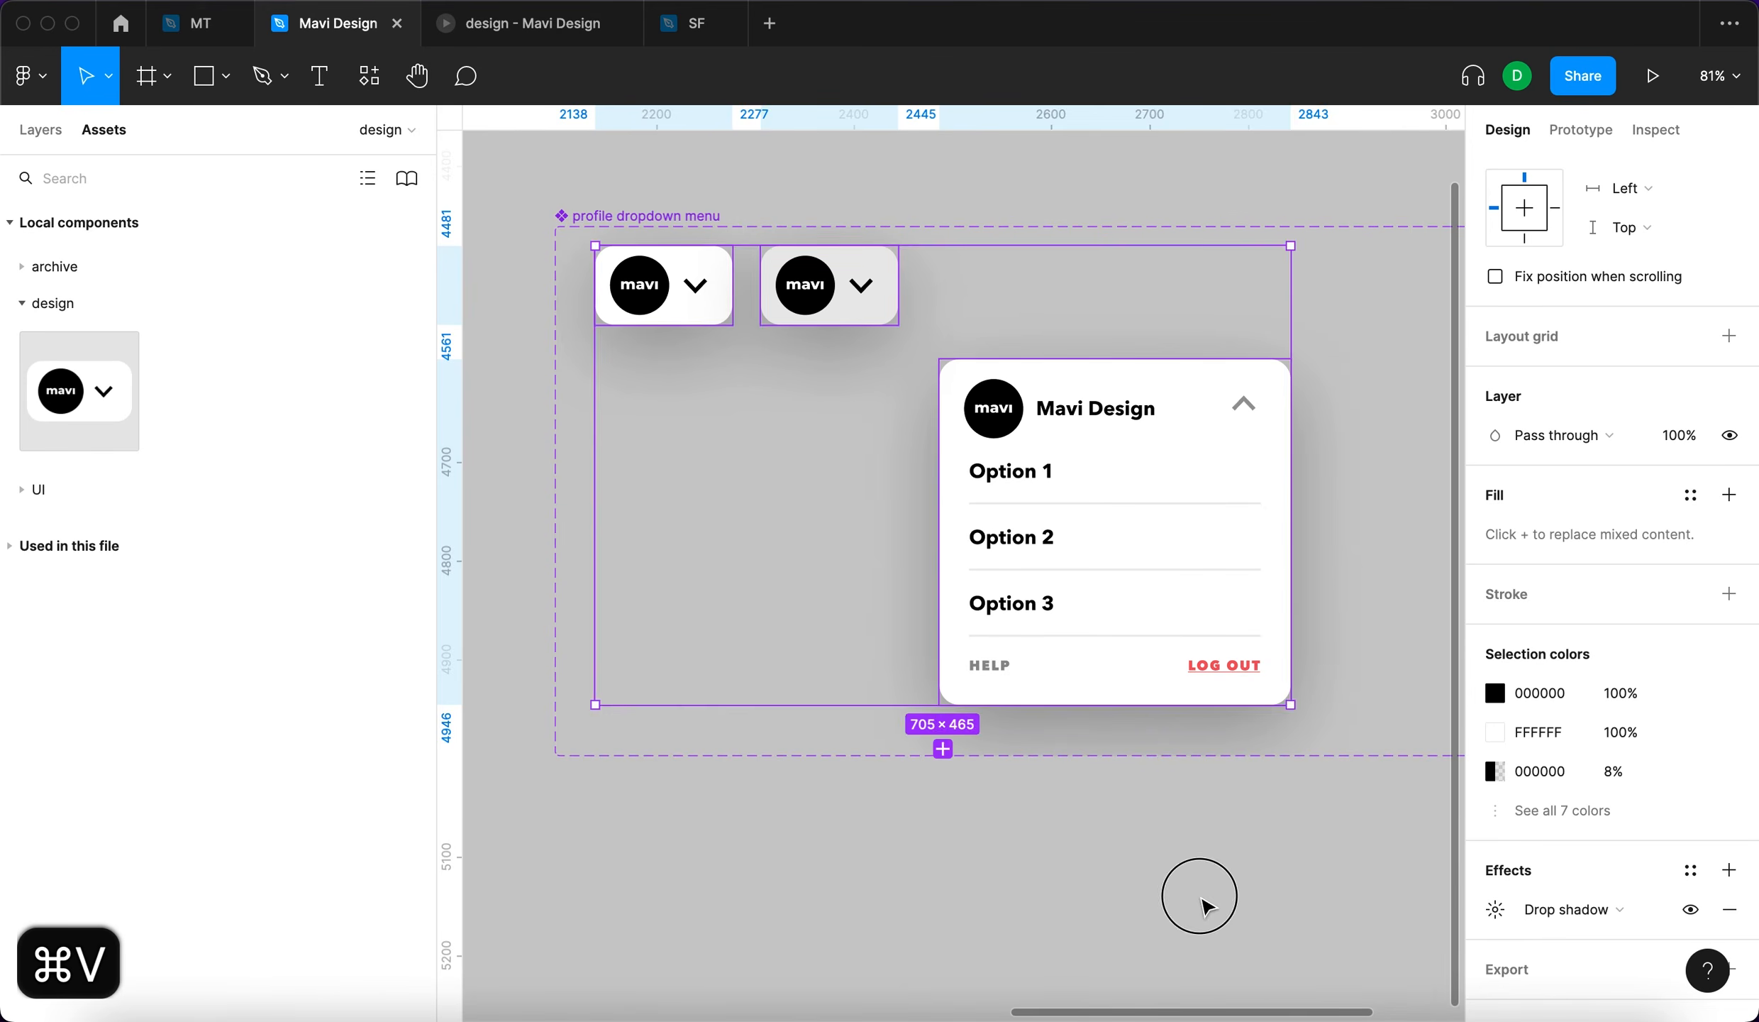
Set the drop shadow's opacity to 0% on the collapsed and hover variants
{"action": "left_click", "coordinate": [825, 310]}
{"action": "left_click", "coordinate": [709, 300], "text": "shift"}
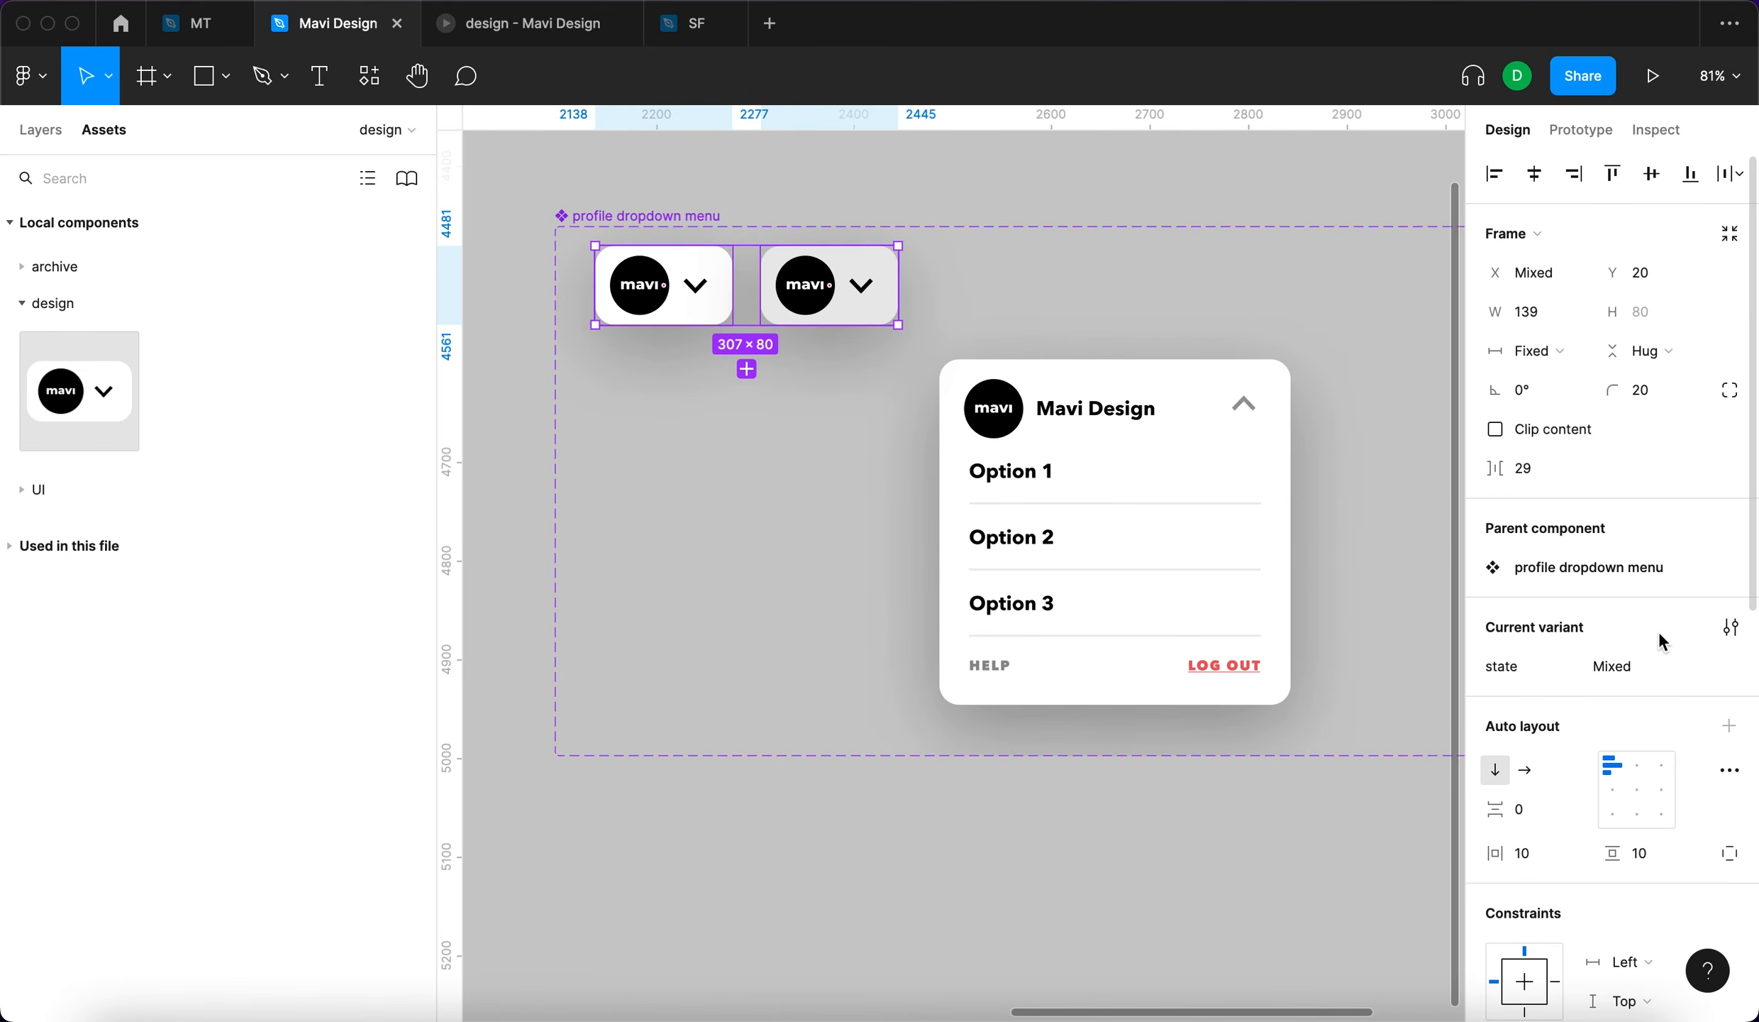
{"action": "scroll", "coordinate": [1657, 636], "scroll_direction": "down", "scroll_amount": 10}
{"action": "scroll", "coordinate": [1649, 585], "scroll_direction": "down", "scroll_amount": 4}
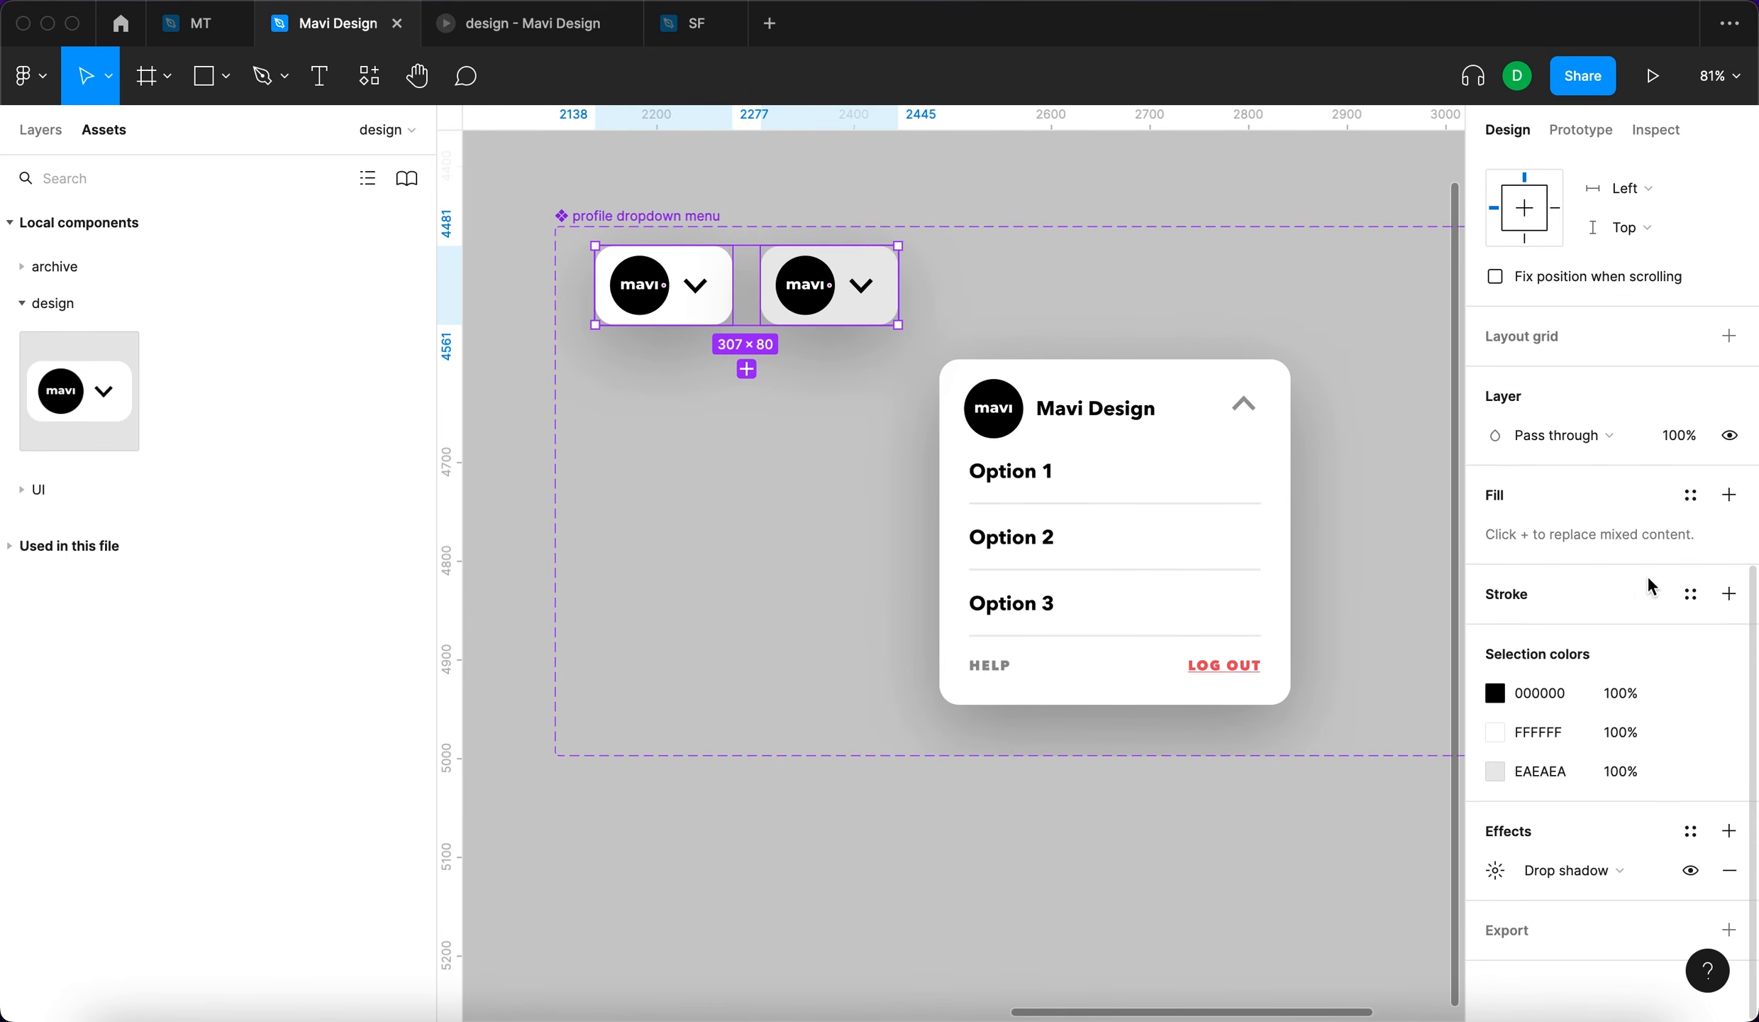
{"action": "left_click", "coordinate": [1497, 870]}
{"action": "left_click", "coordinate": [1348, 919]}
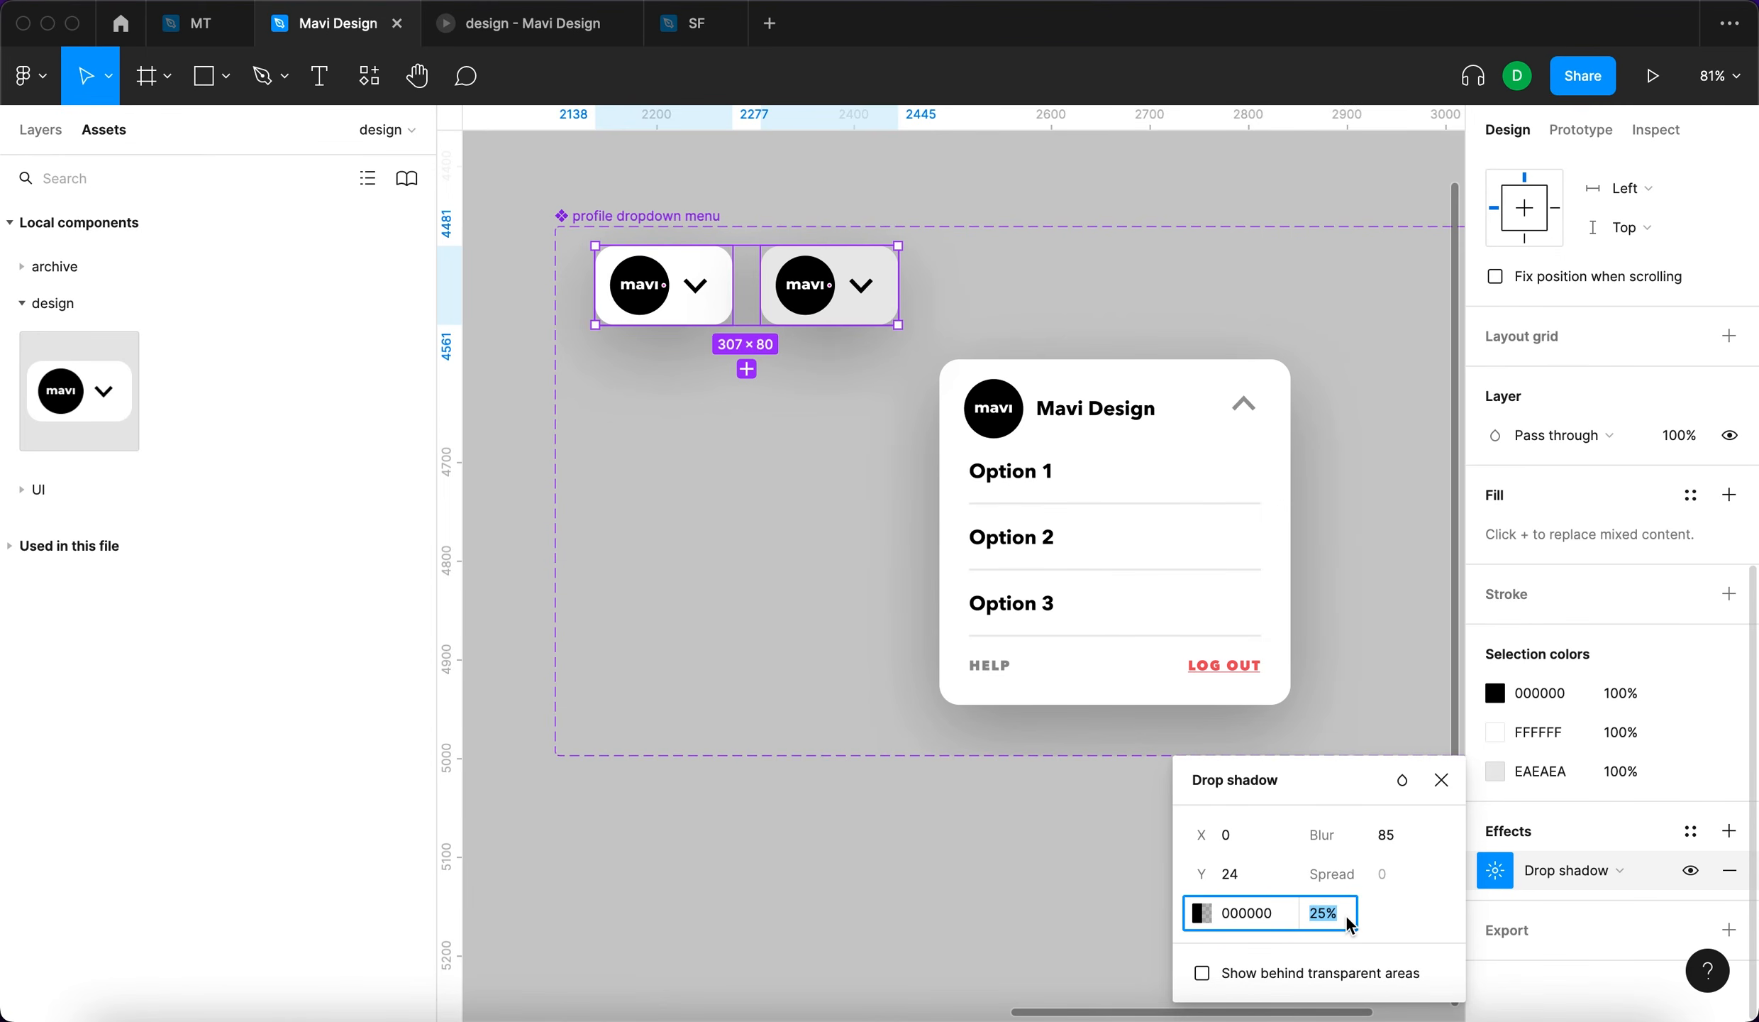
{"action": "type", "text": "0"}
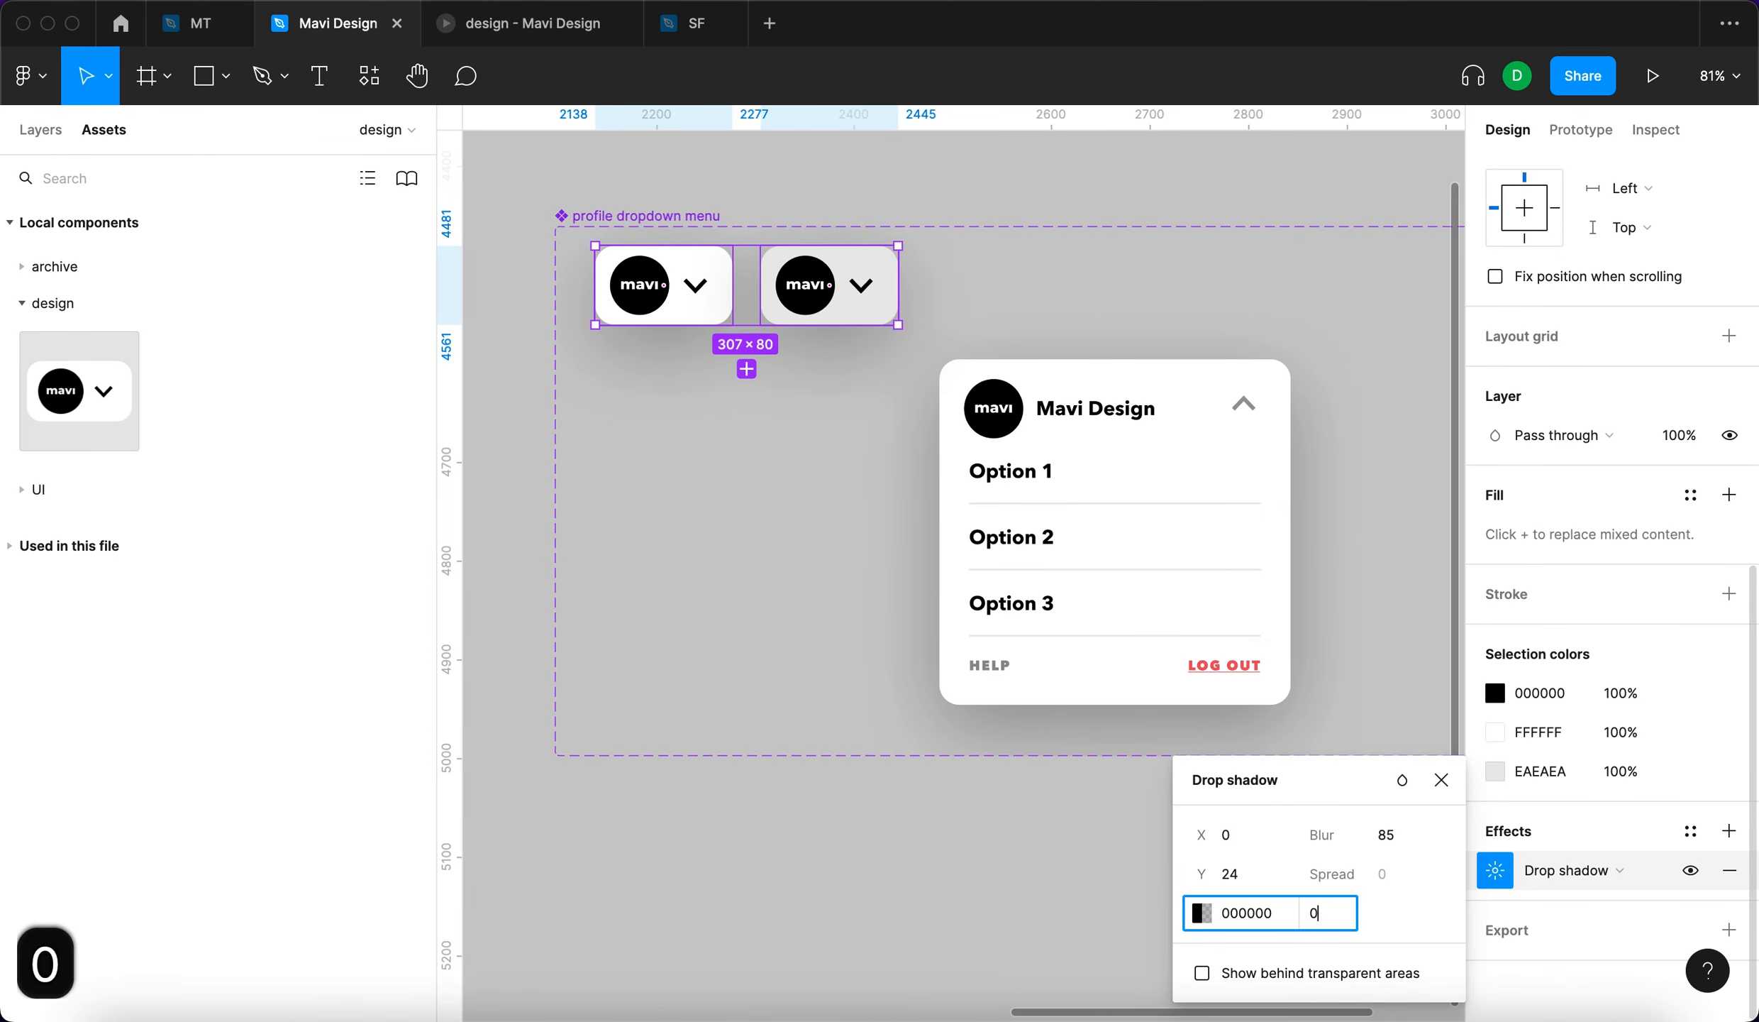
{"action": "key", "text": "Return"}
{"action": "left_click", "coordinate": [746, 931]}
Remove the drop shadow from the test frame's dropdown instance and set its state back to collapsed
{"action": "key", "text": "space"}
{"action": "left_click_drag", "start_coordinate": [816, 530], "coordinate": [1190, 652]}
{"action": "key", "text": "space"}
{"action": "left_click_drag", "start_coordinate": [785, 503], "coordinate": [1020, 619]}
{"action": "left_click", "coordinate": [748, 481]}
{"action": "scroll", "coordinate": [1642, 802], "scroll_direction": "down", "scroll_amount": 10}
{"action": "left_click", "coordinate": [1729, 883]}
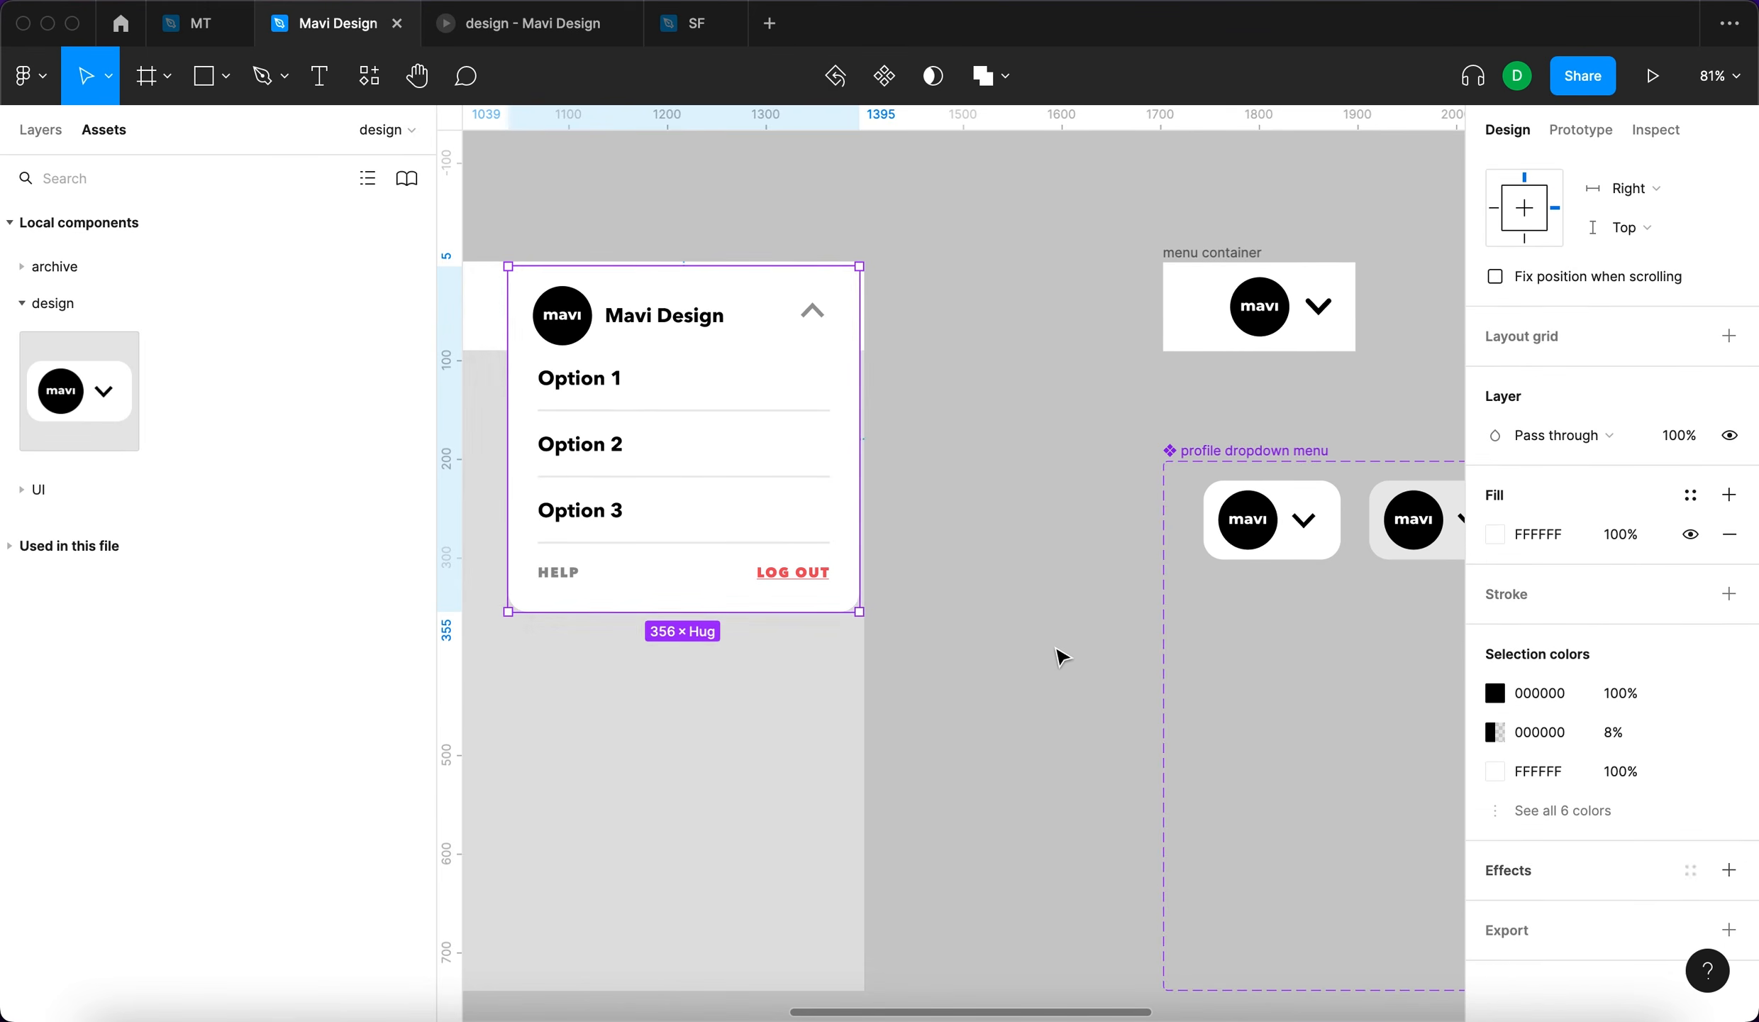
{"action": "left_click", "coordinate": [1056, 648]}
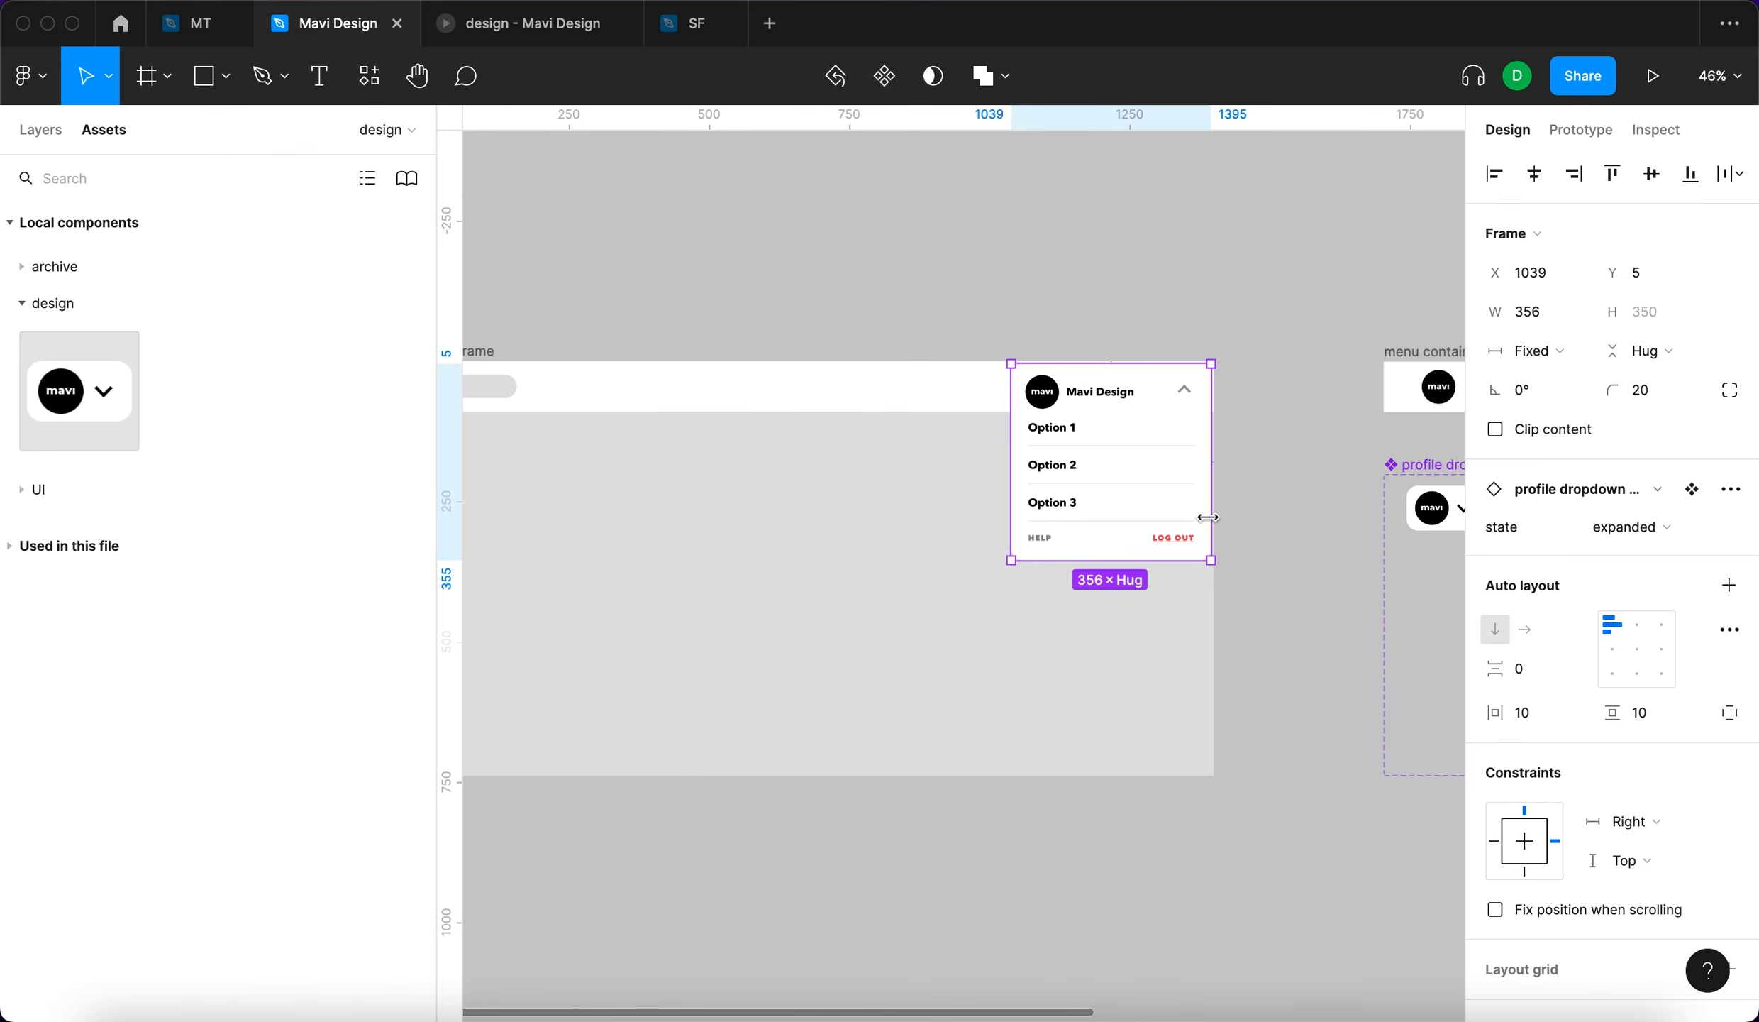
{"action": "left_click", "coordinate": [1610, 530]}
{"action": "left_click", "coordinate": [1630, 583]}
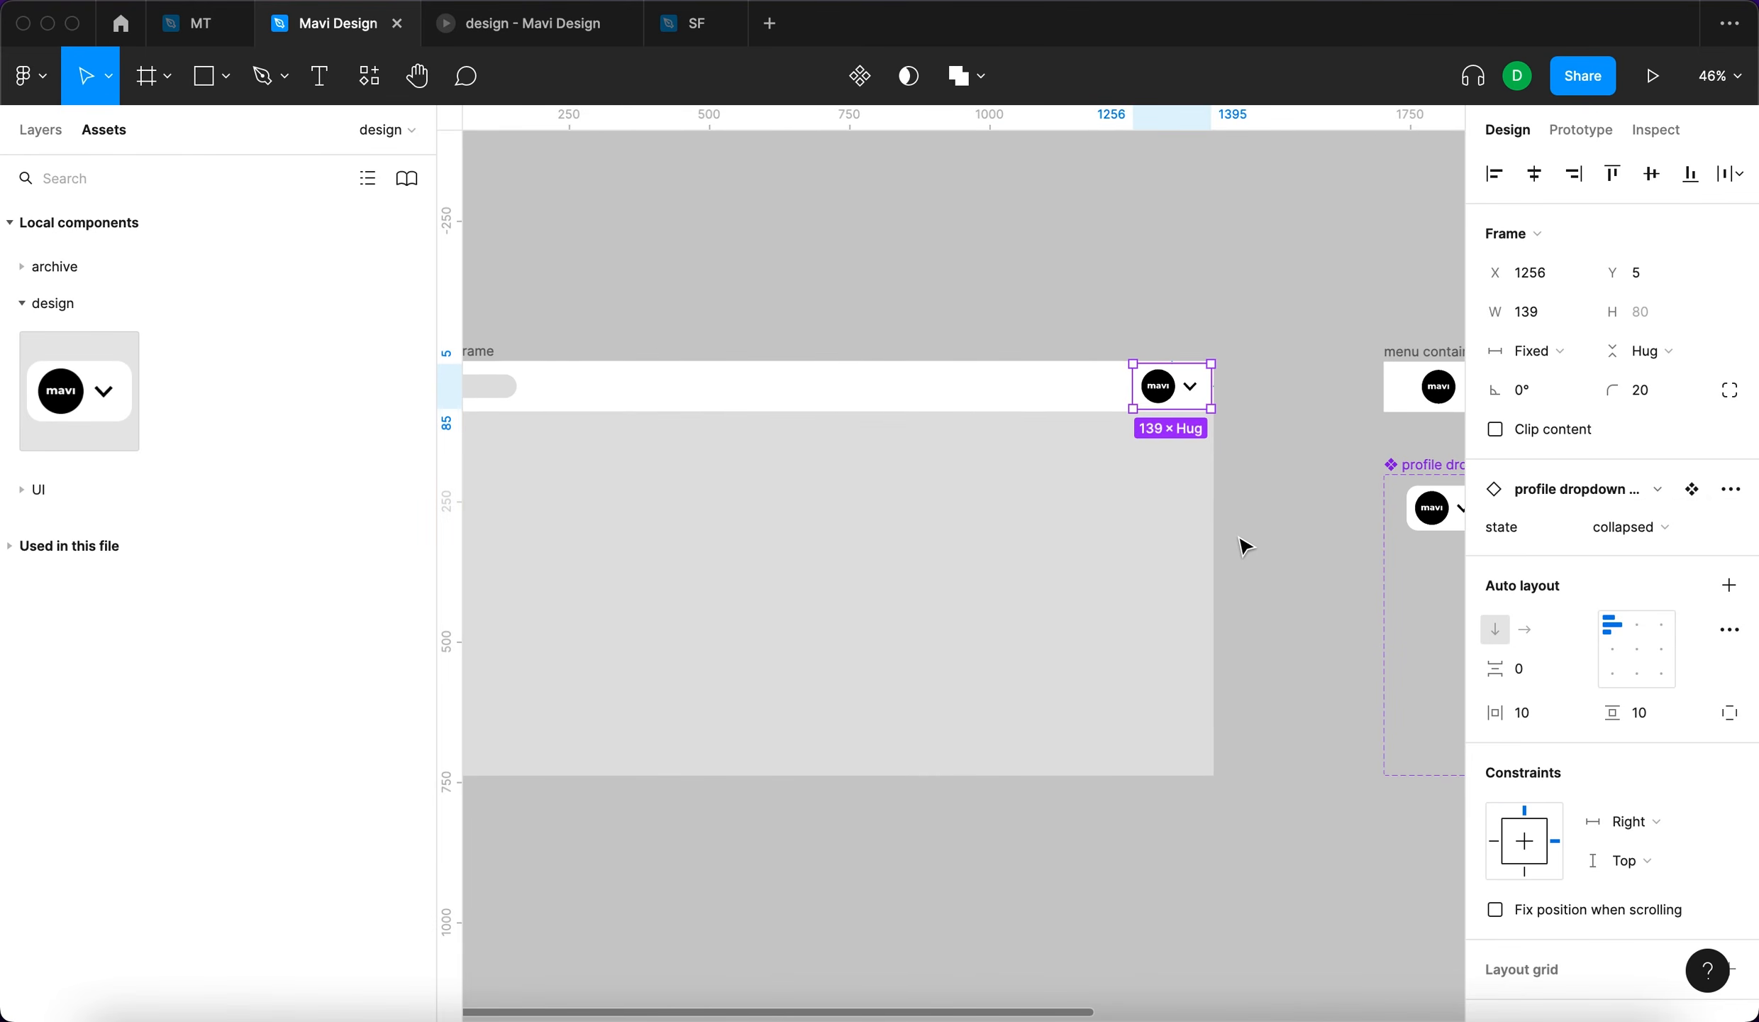
Delete the old dropdown instance from the test frame and place a fresh profile dropdown menu instance at the header's right end
{"action": "left_click", "coordinate": [1237, 448]}
{"action": "scroll", "coordinate": [723, 338], "scroll_direction": "right", "scroll_amount": 5}
{"action": "double_click", "coordinate": [969, 415]}
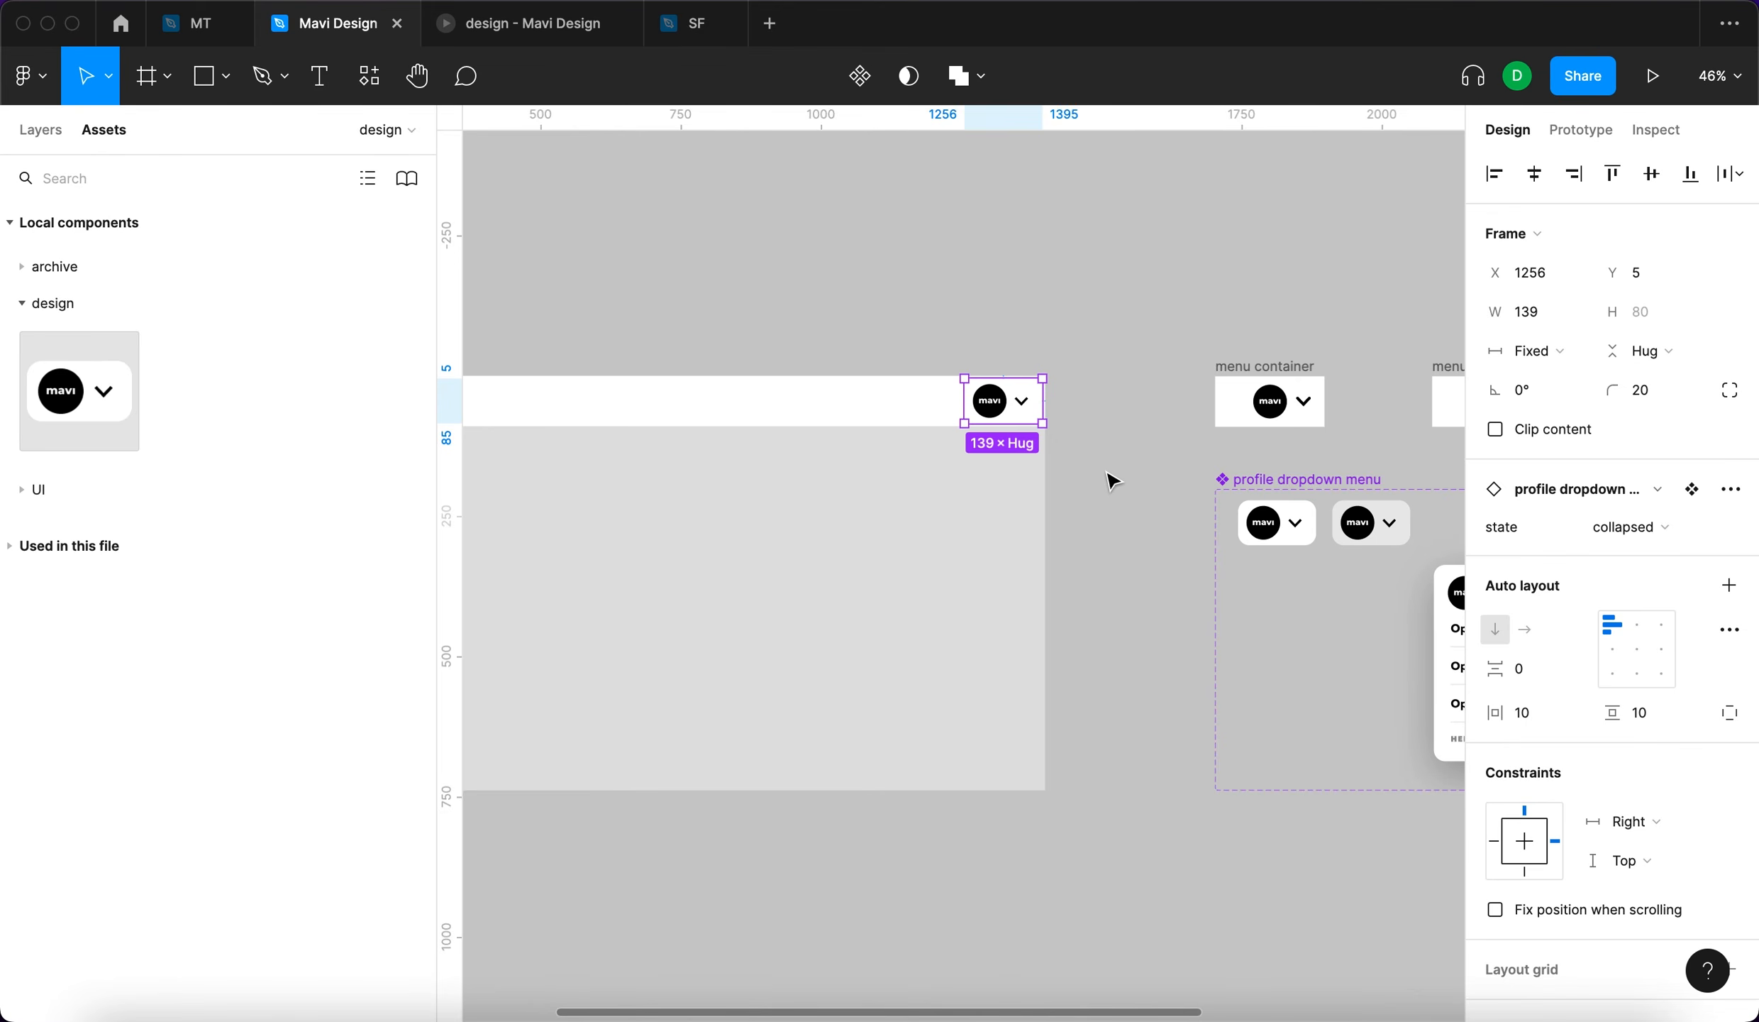
{"action": "key", "text": "BackSpace"}
{"action": "left_click", "coordinate": [67, 389]}
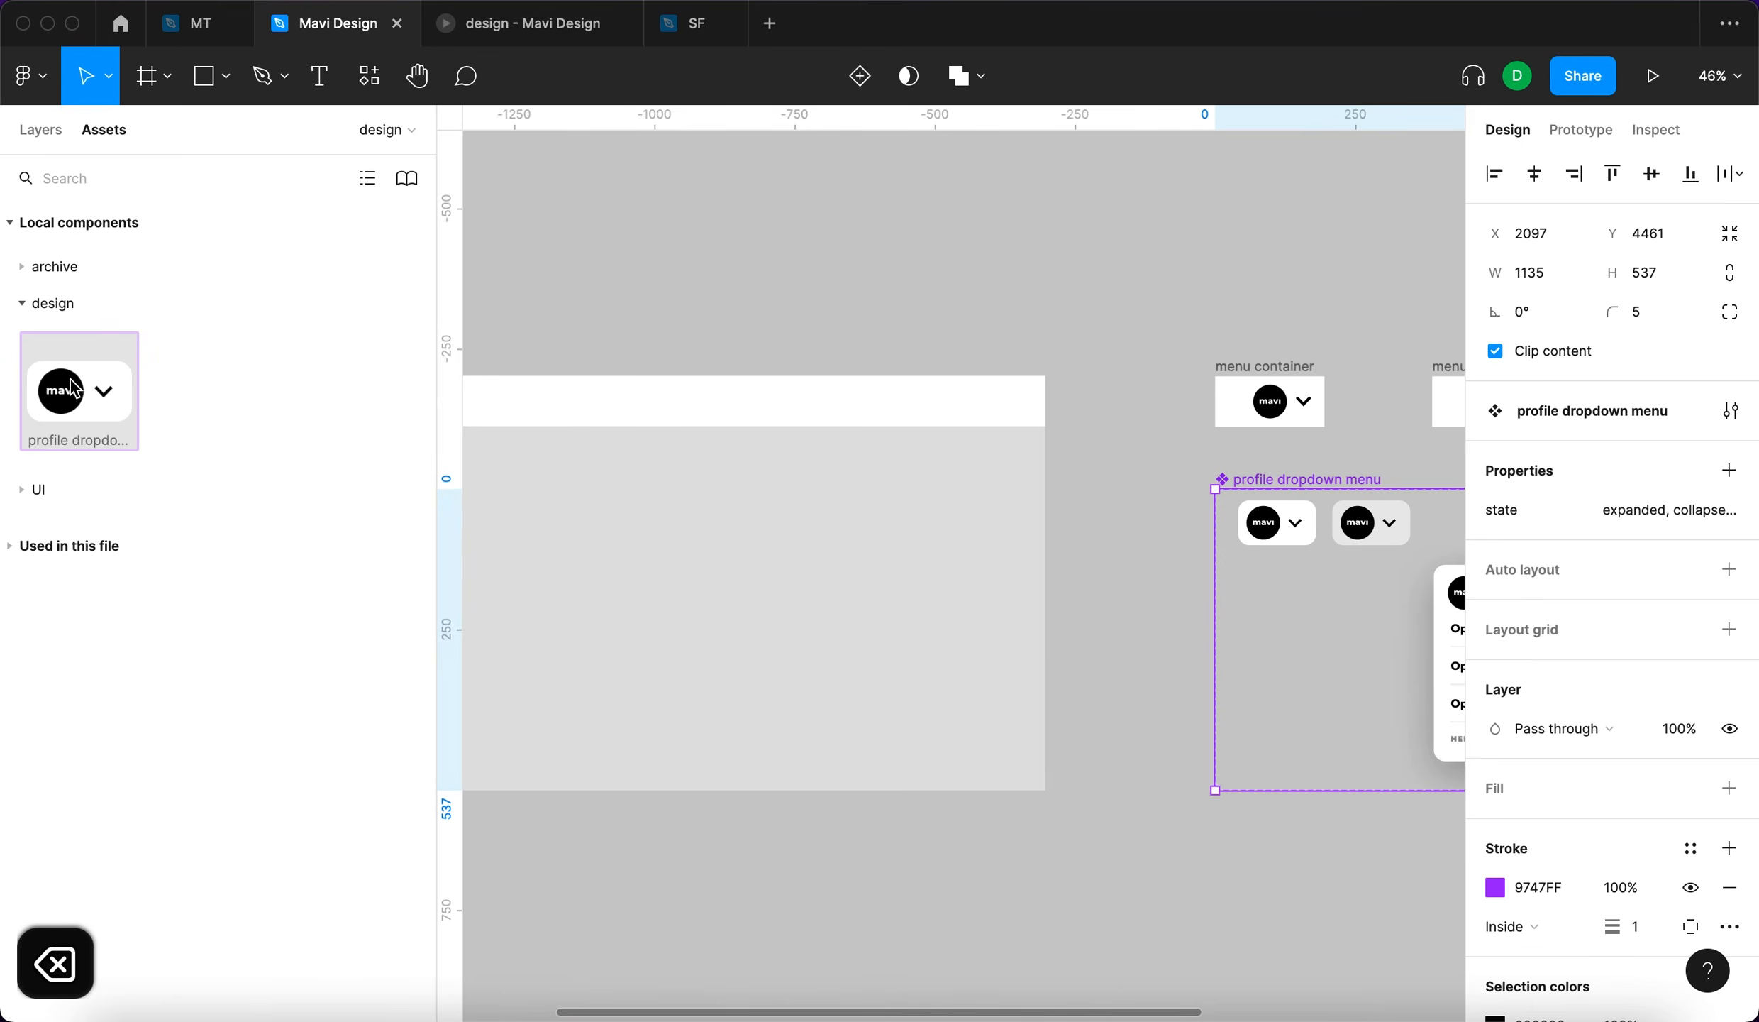
{"action": "left_click_drag", "start_coordinate": [63, 402], "coordinate": [1050, 400]}
{"action": "key", "text": "shift+2"}
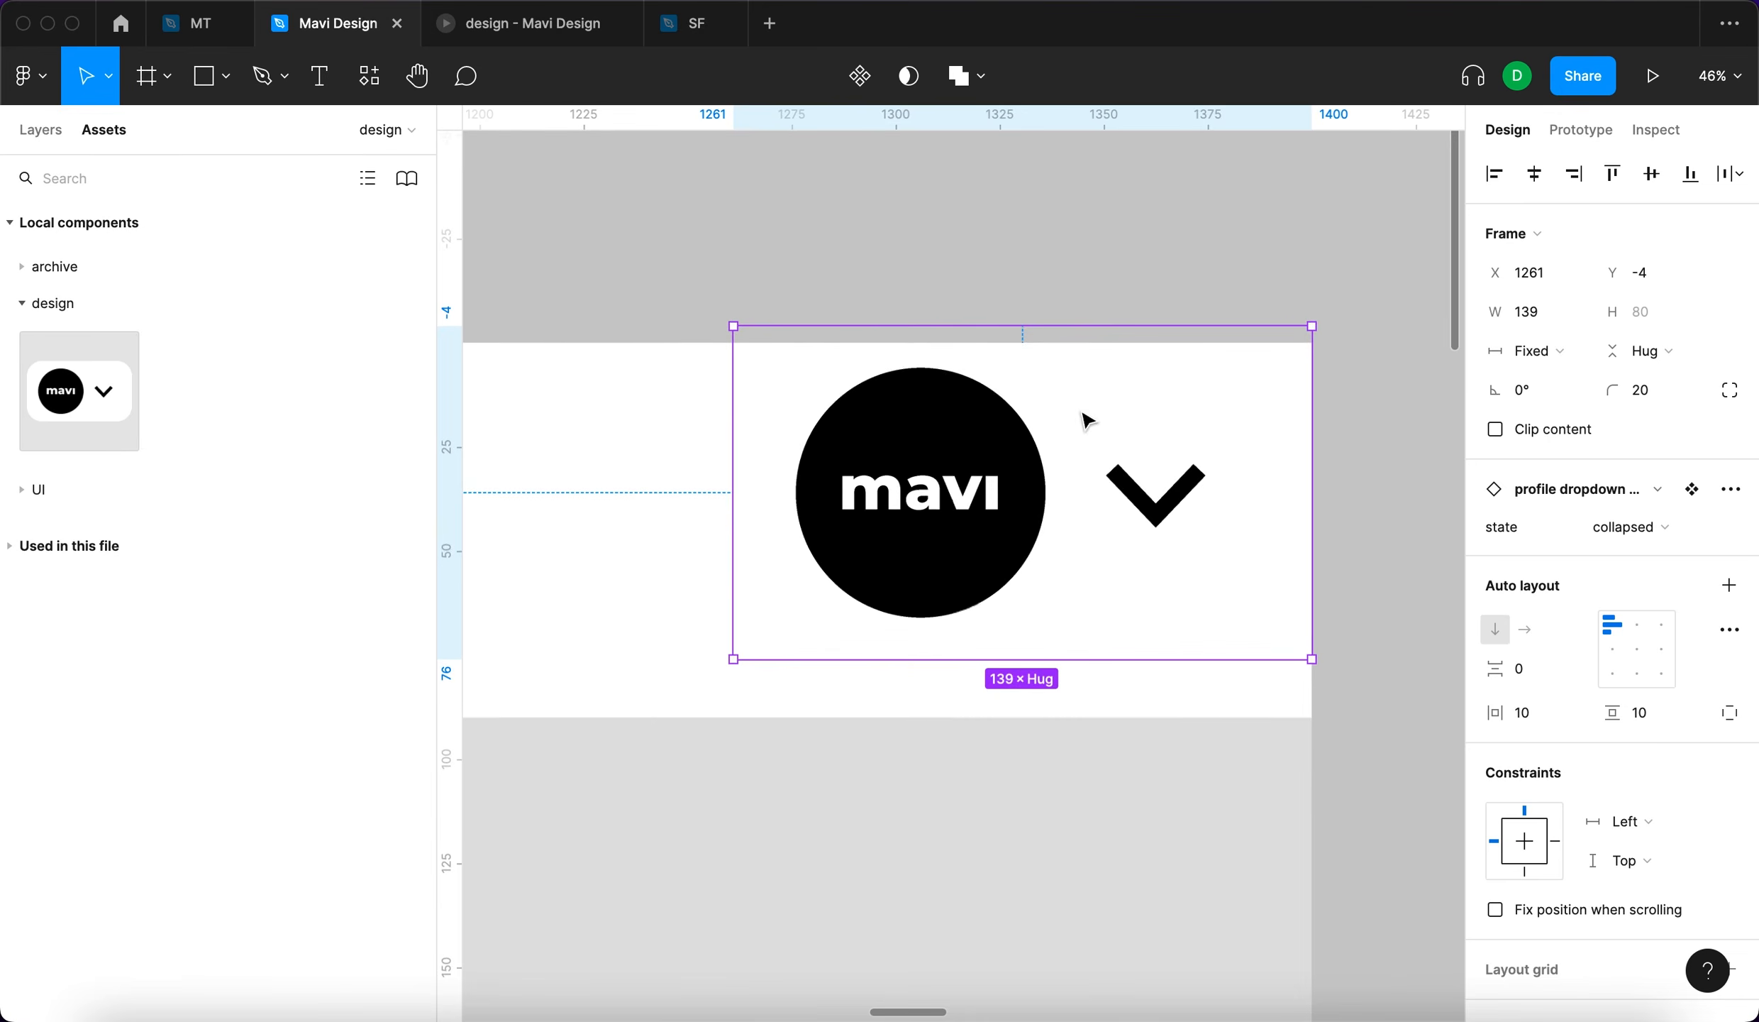
Center the new dropdown instance vertically in the header and set its horizontal constraint to Right
{"action": "scroll", "coordinate": [1308, 500], "scroll_direction": "down", "scroll_amount": 5}
{"action": "left_click", "coordinate": [1283, 443]}
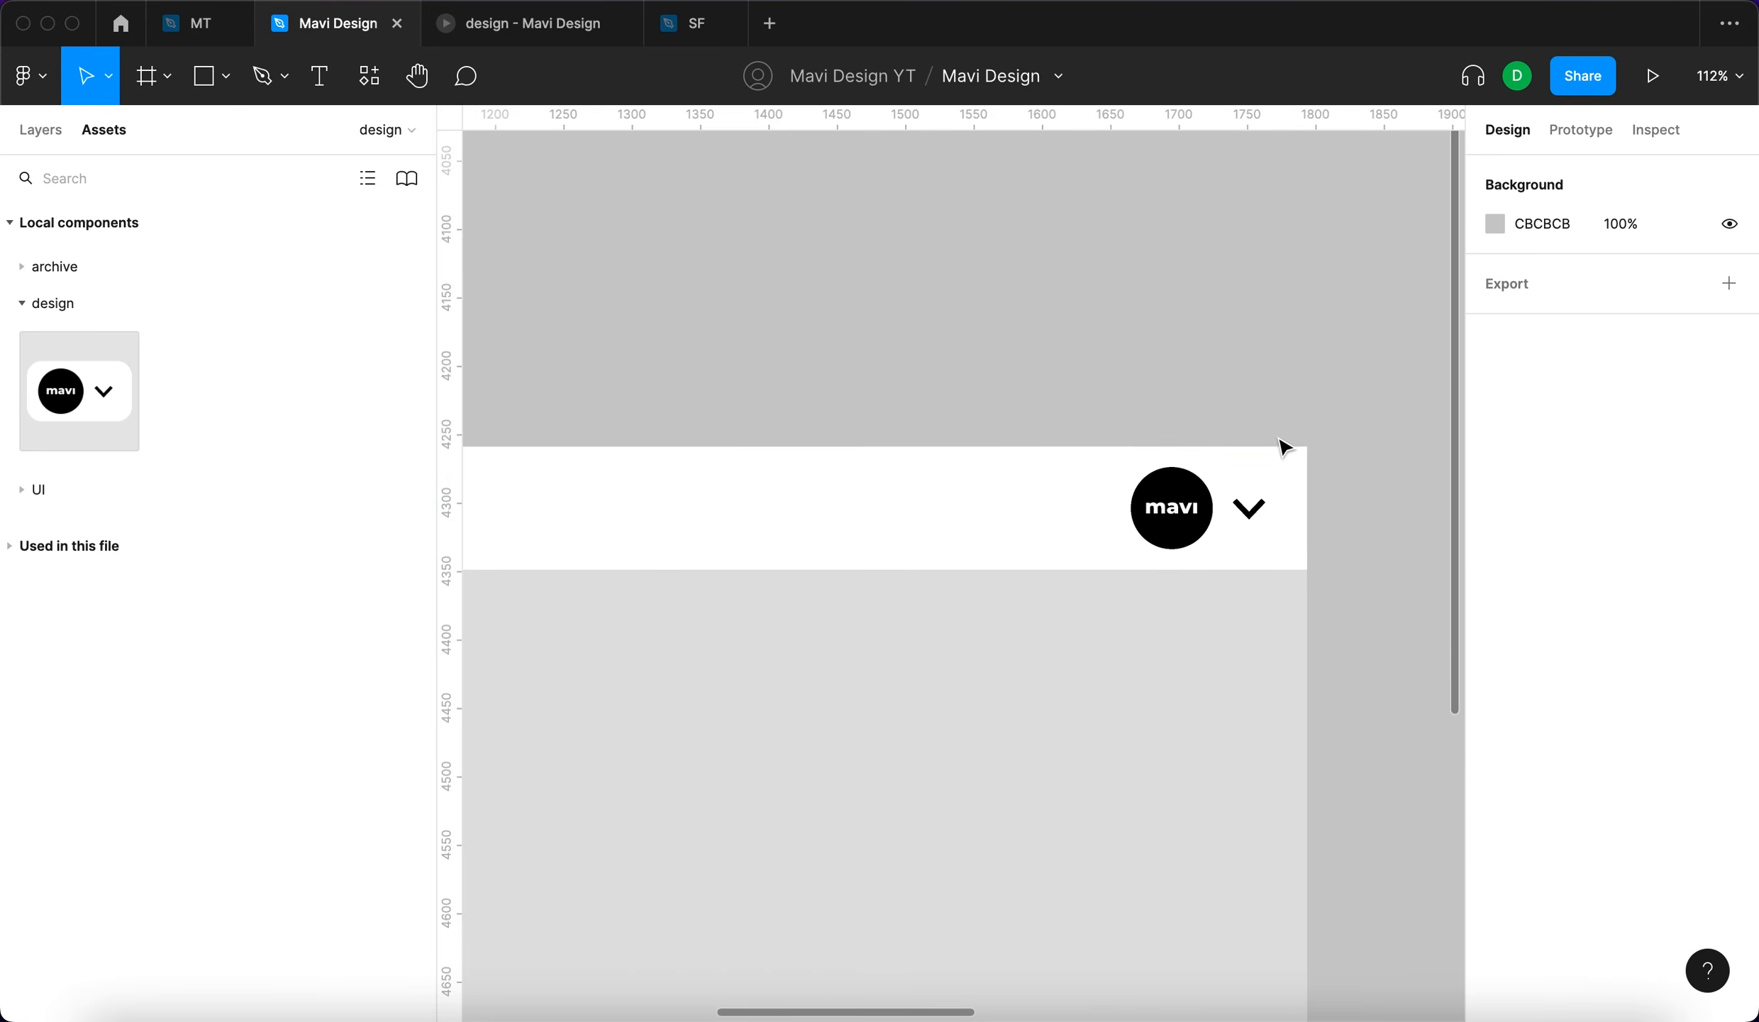
{"action": "left_click", "coordinate": [1270, 496]}
{"action": "left_click", "coordinate": [1554, 841]}
{"action": "left_click", "coordinate": [1249, 683]}
{"action": "key", "text": "shift+1"}
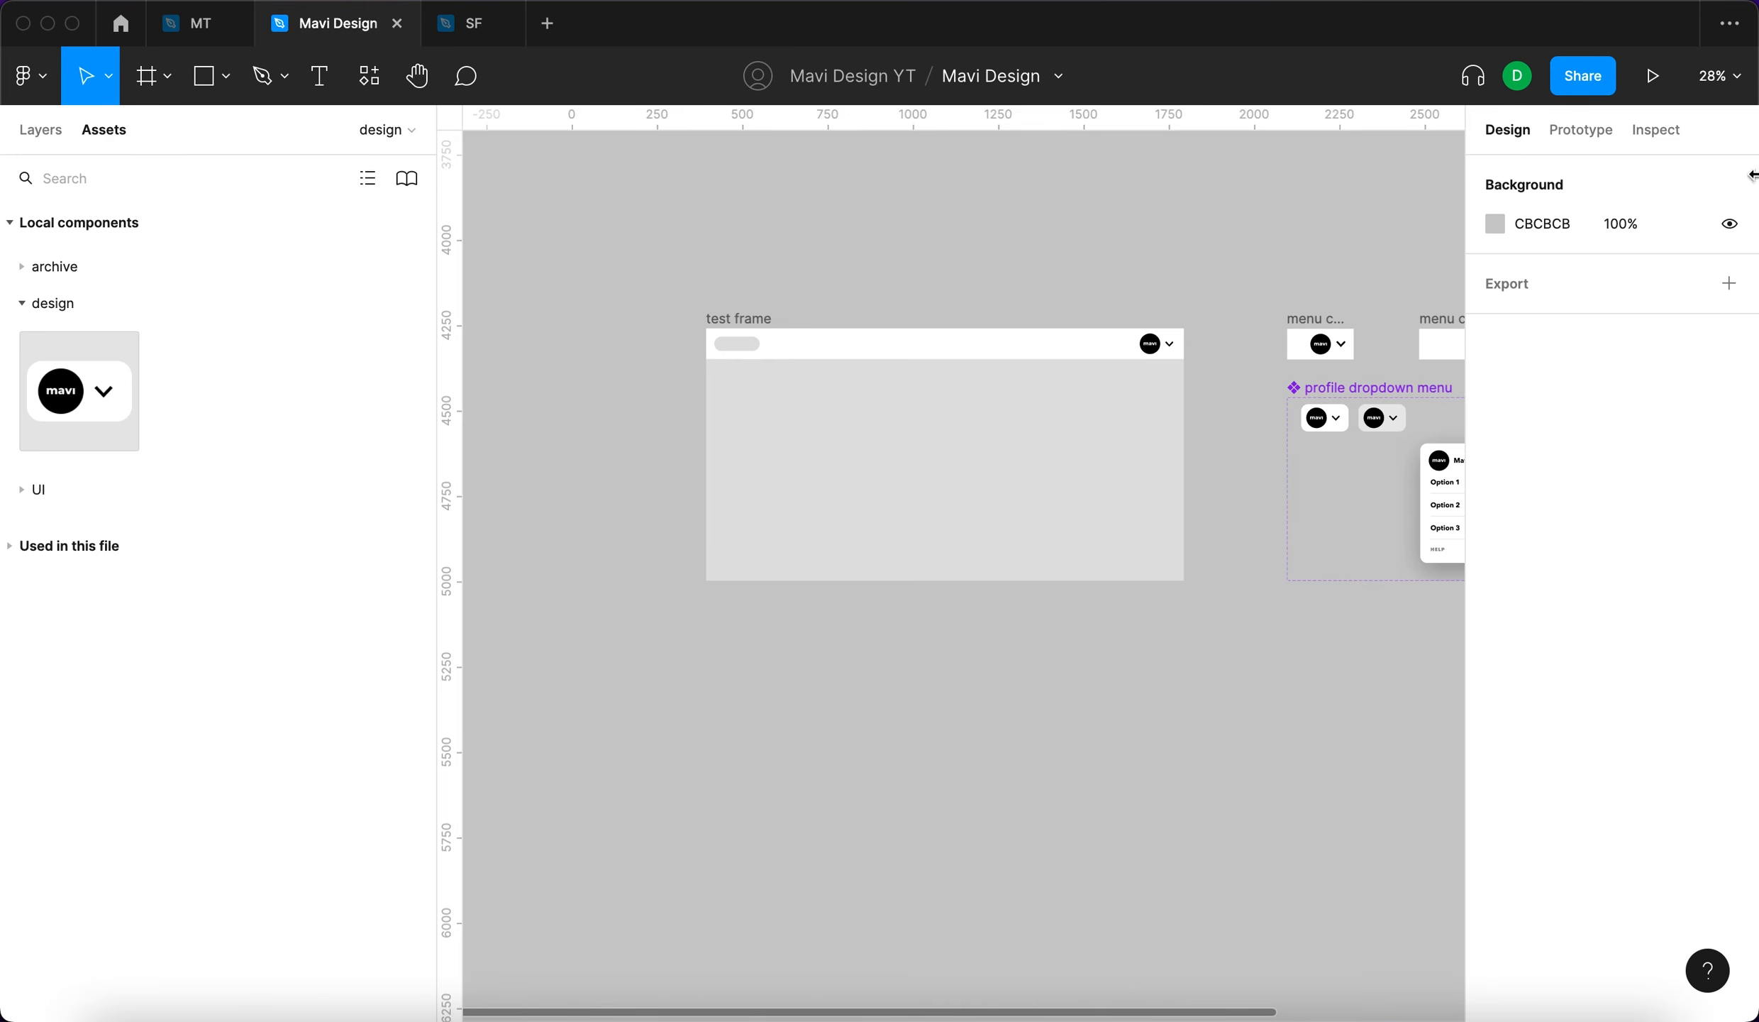
Preview the dropdown with its new shadow in the prototype, expanding and collapsing it, and return to the design file
{"action": "left_click", "coordinate": [1653, 75]}
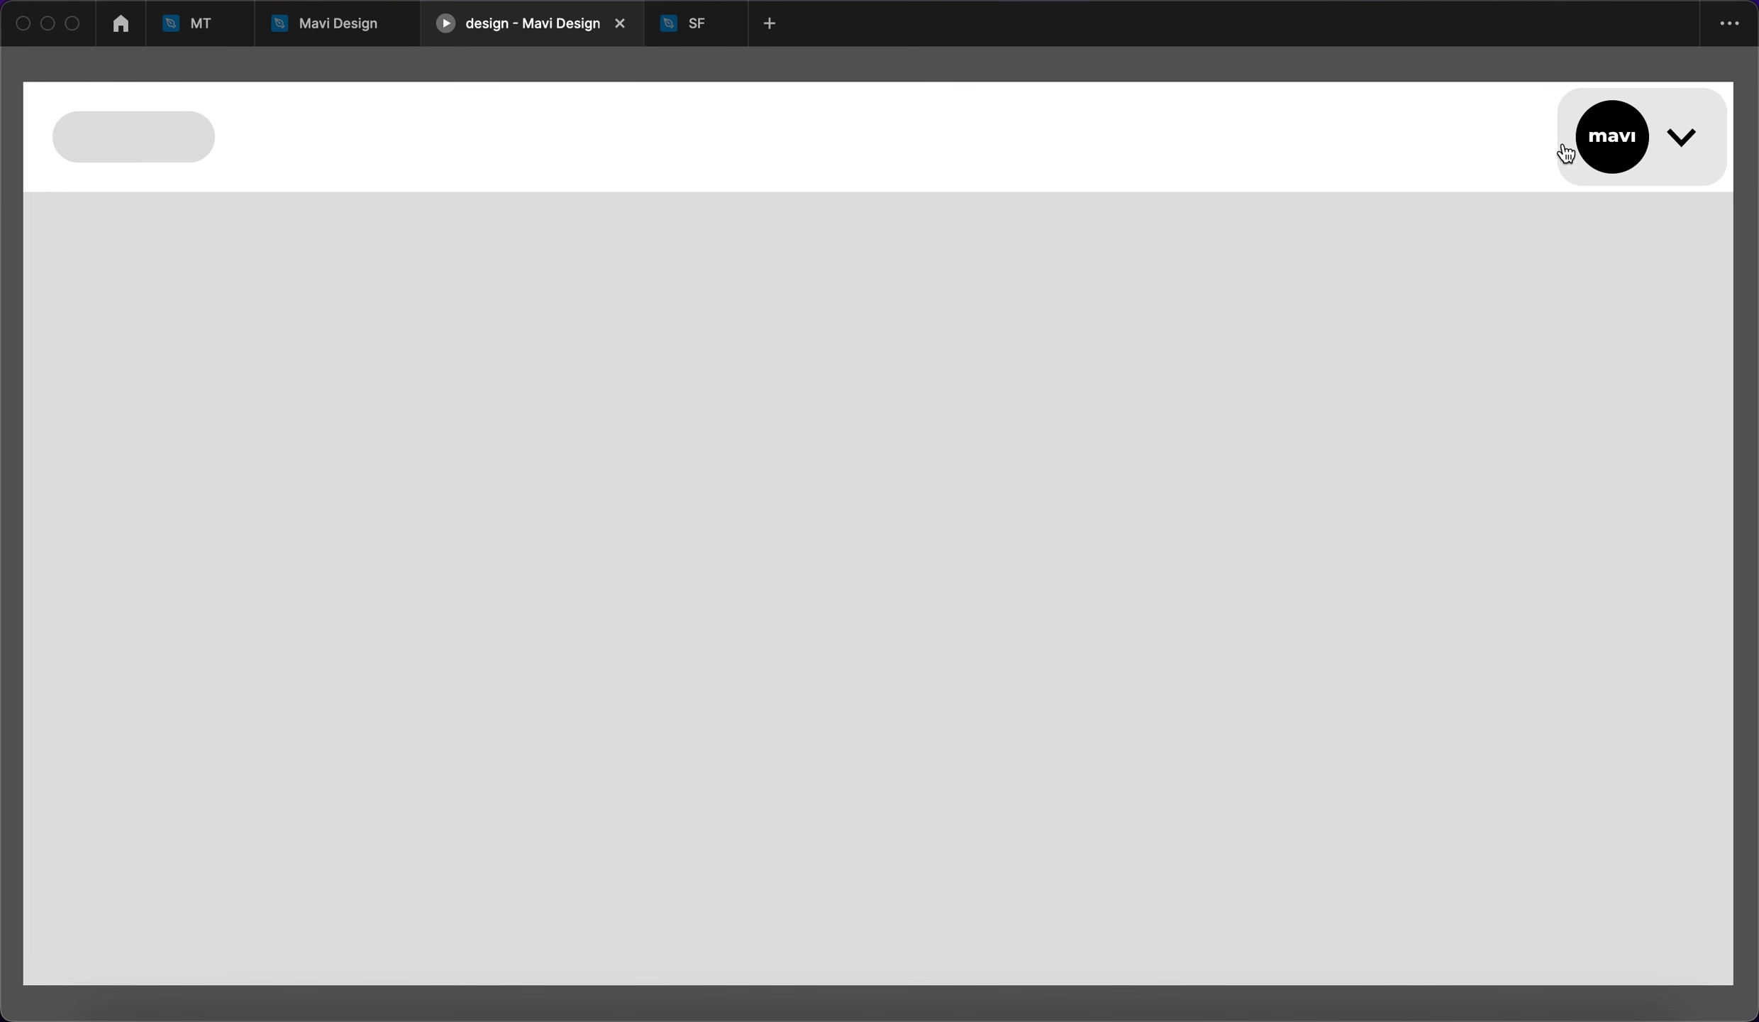
{"action": "left_click", "coordinate": [1632, 166]}
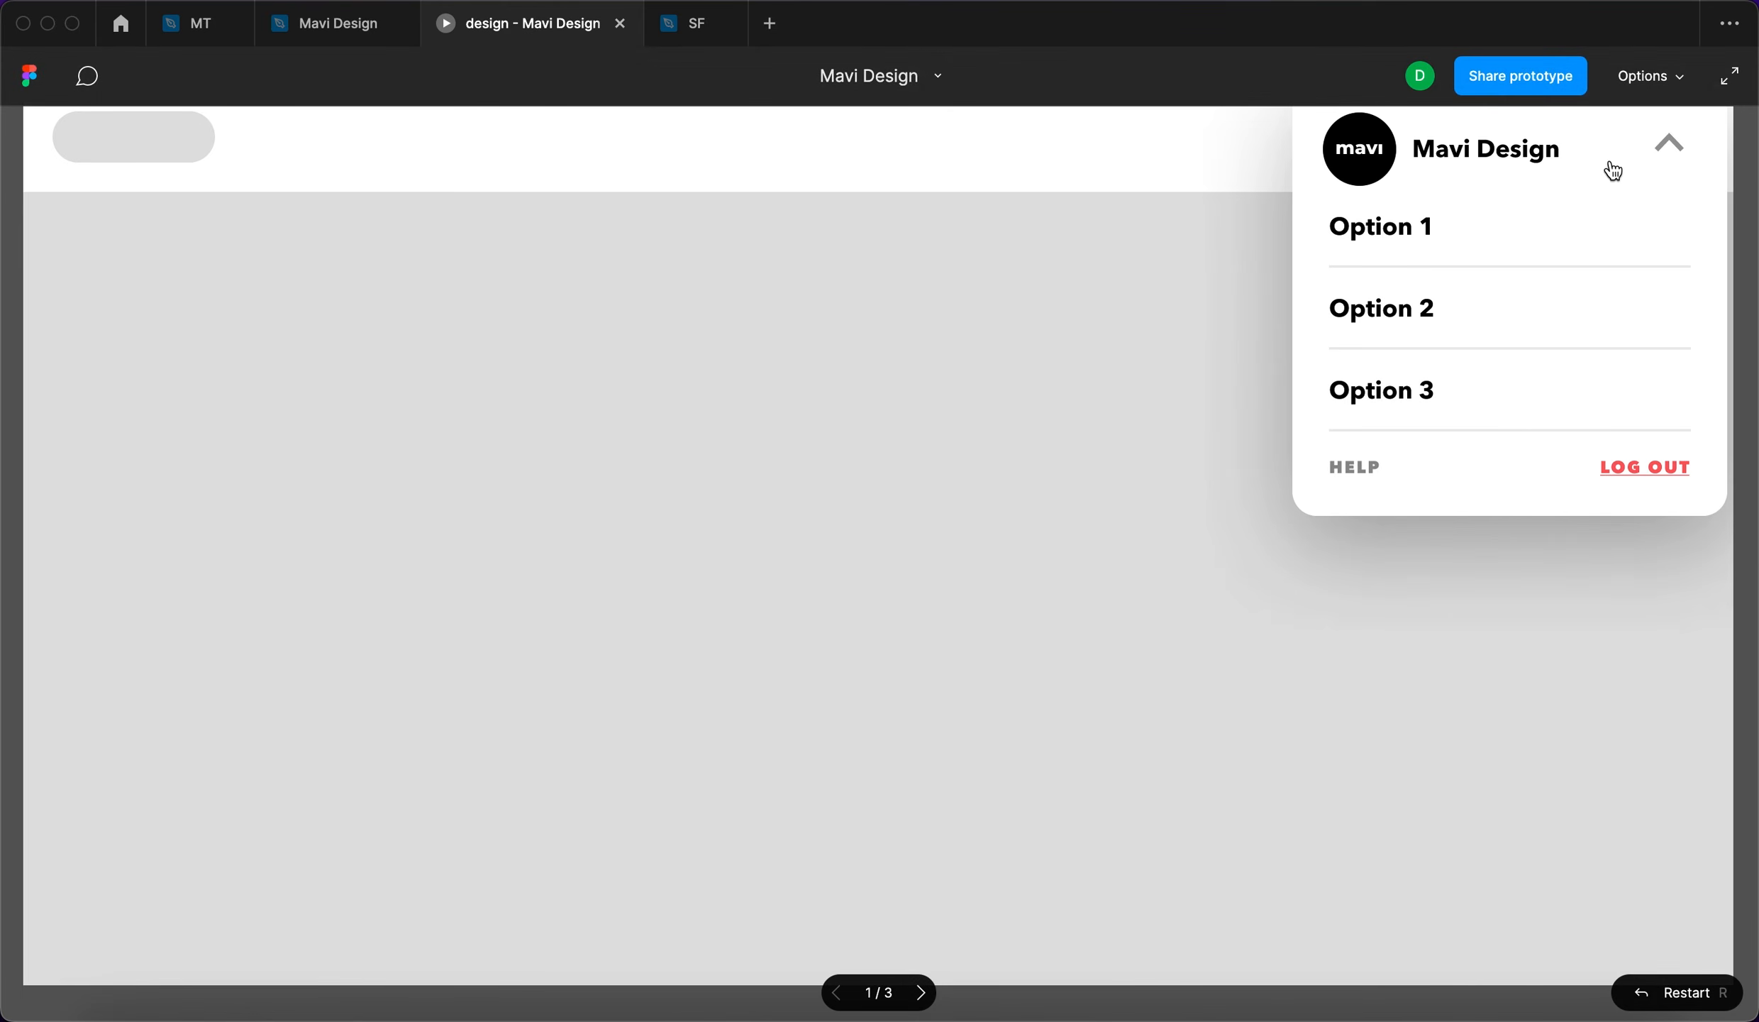
{"action": "left_click", "coordinate": [1346, 169]}
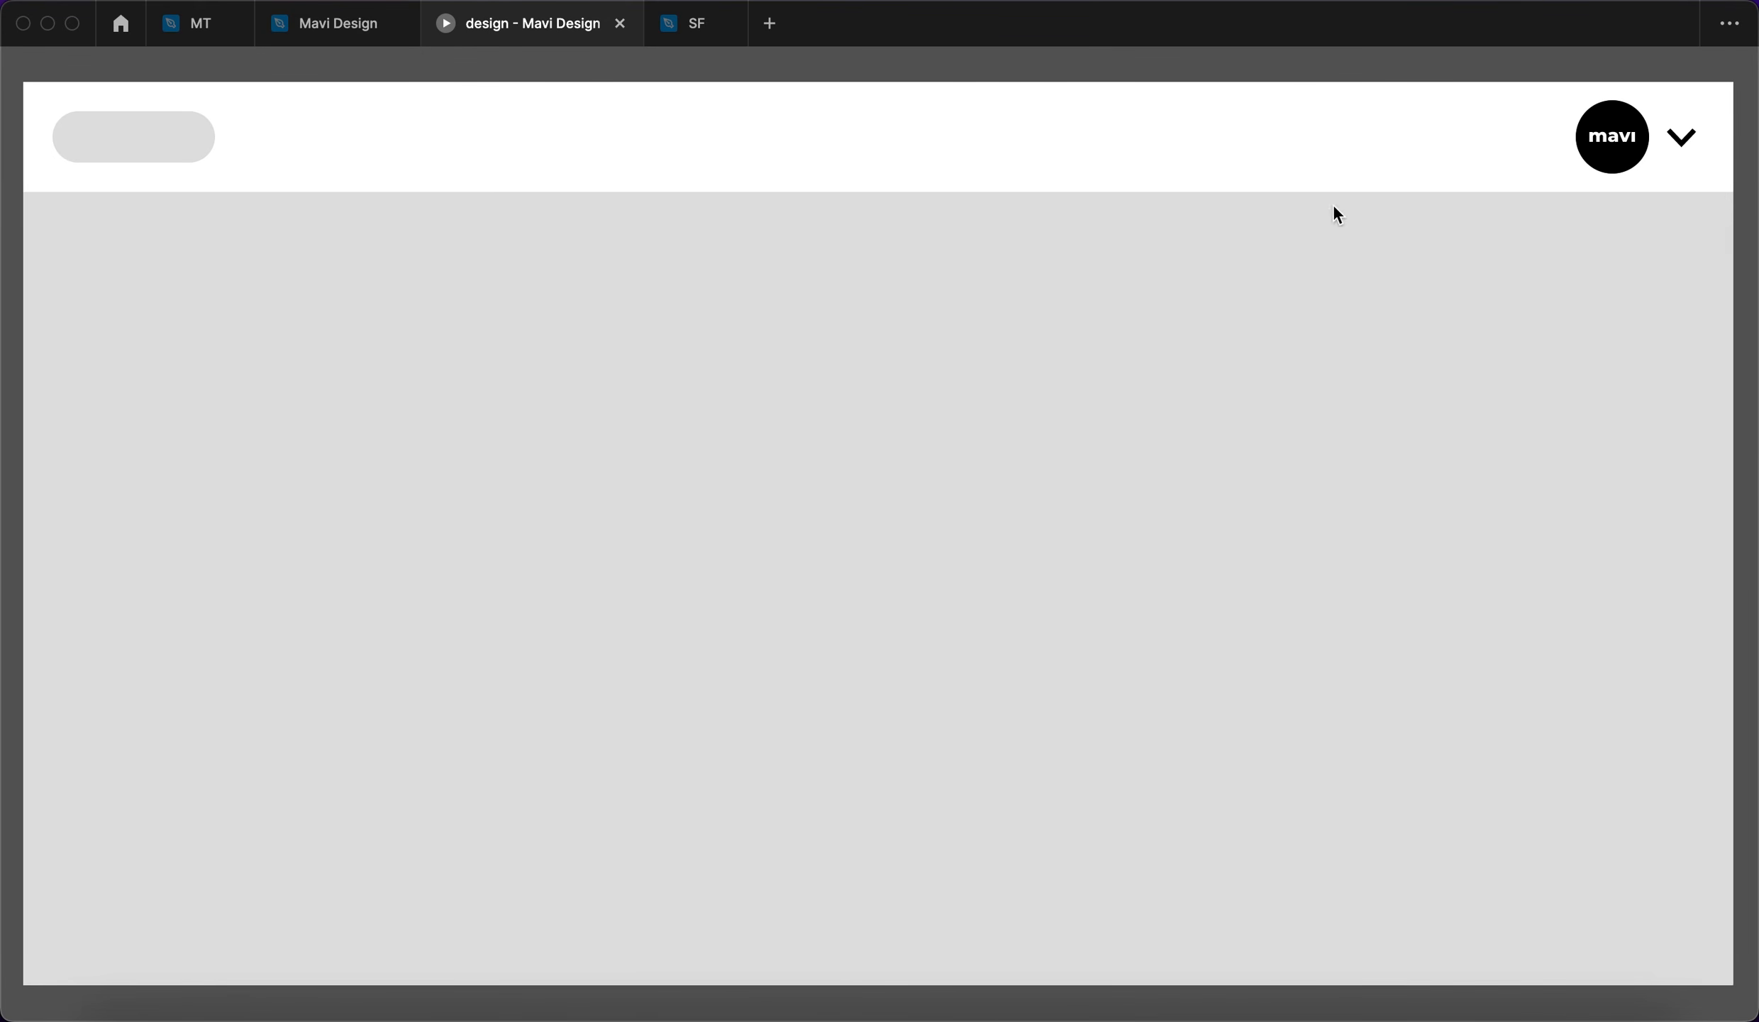
{"action": "left_click", "coordinate": [1624, 149]}
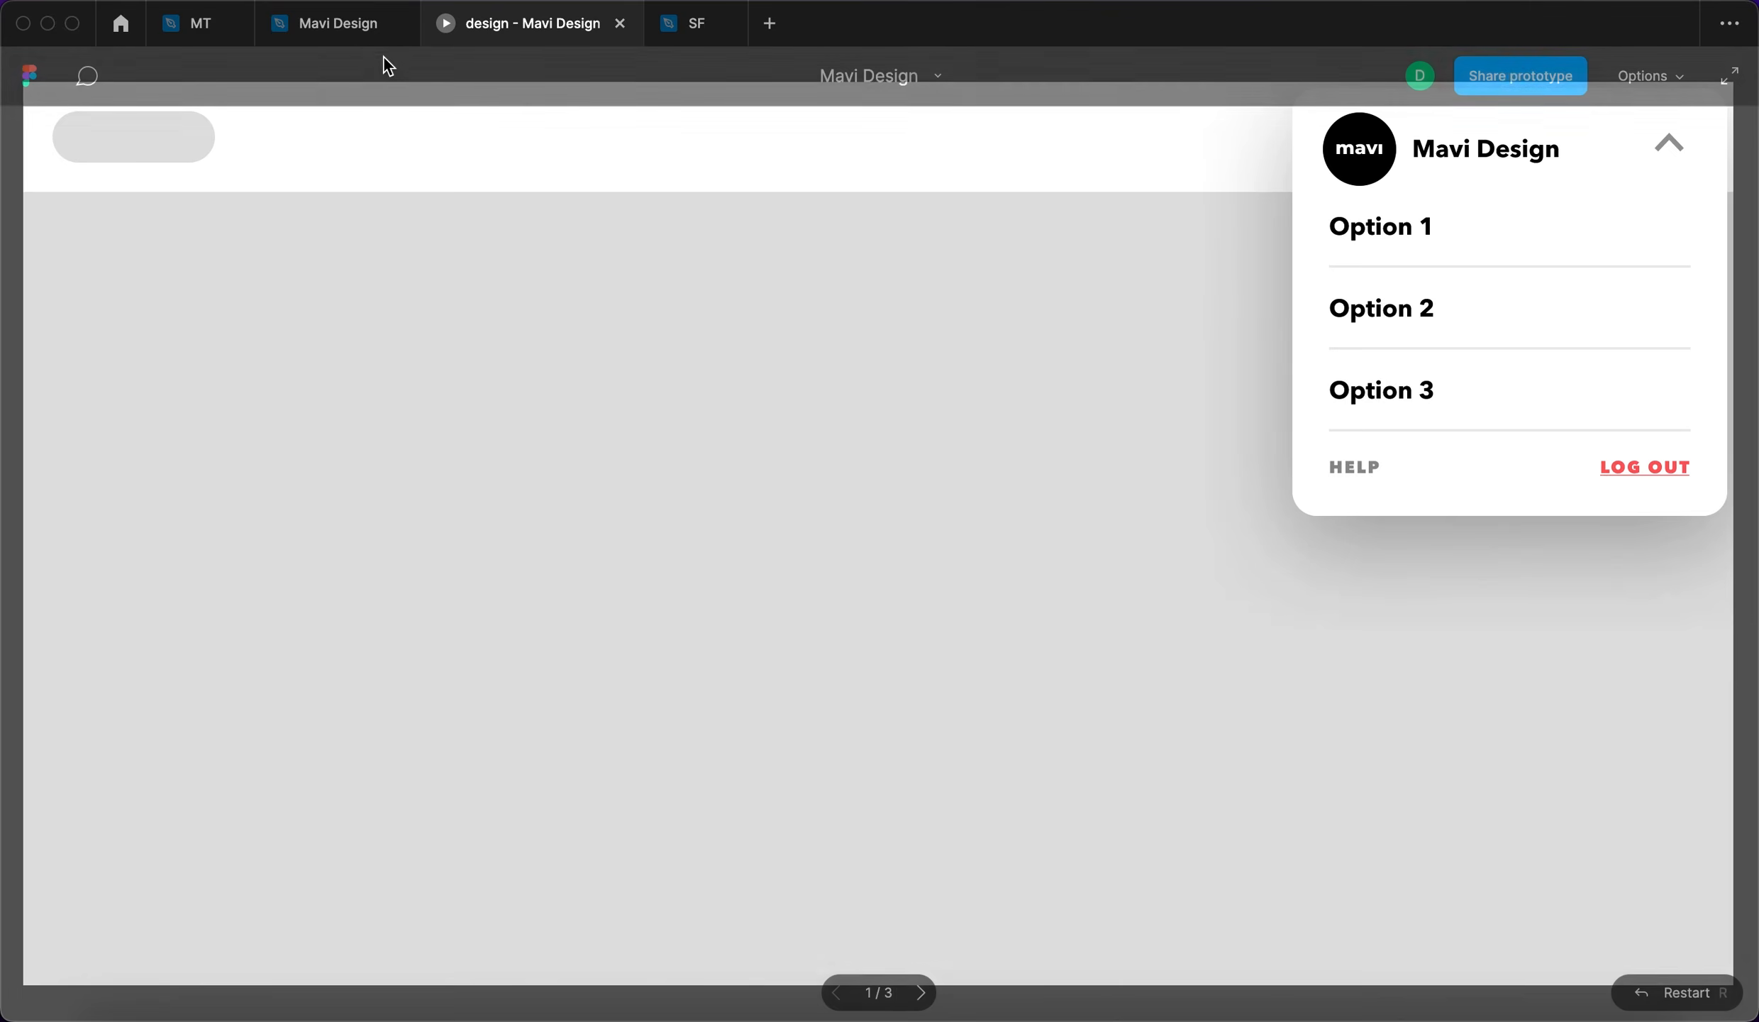
{"action": "left_click", "coordinate": [338, 24]}
Nudge the expanded variant's chevron down about 6 px to align it with the title text
{"action": "scroll", "coordinate": [1281, 523], "scroll_direction": "right", "scroll_amount": 5}
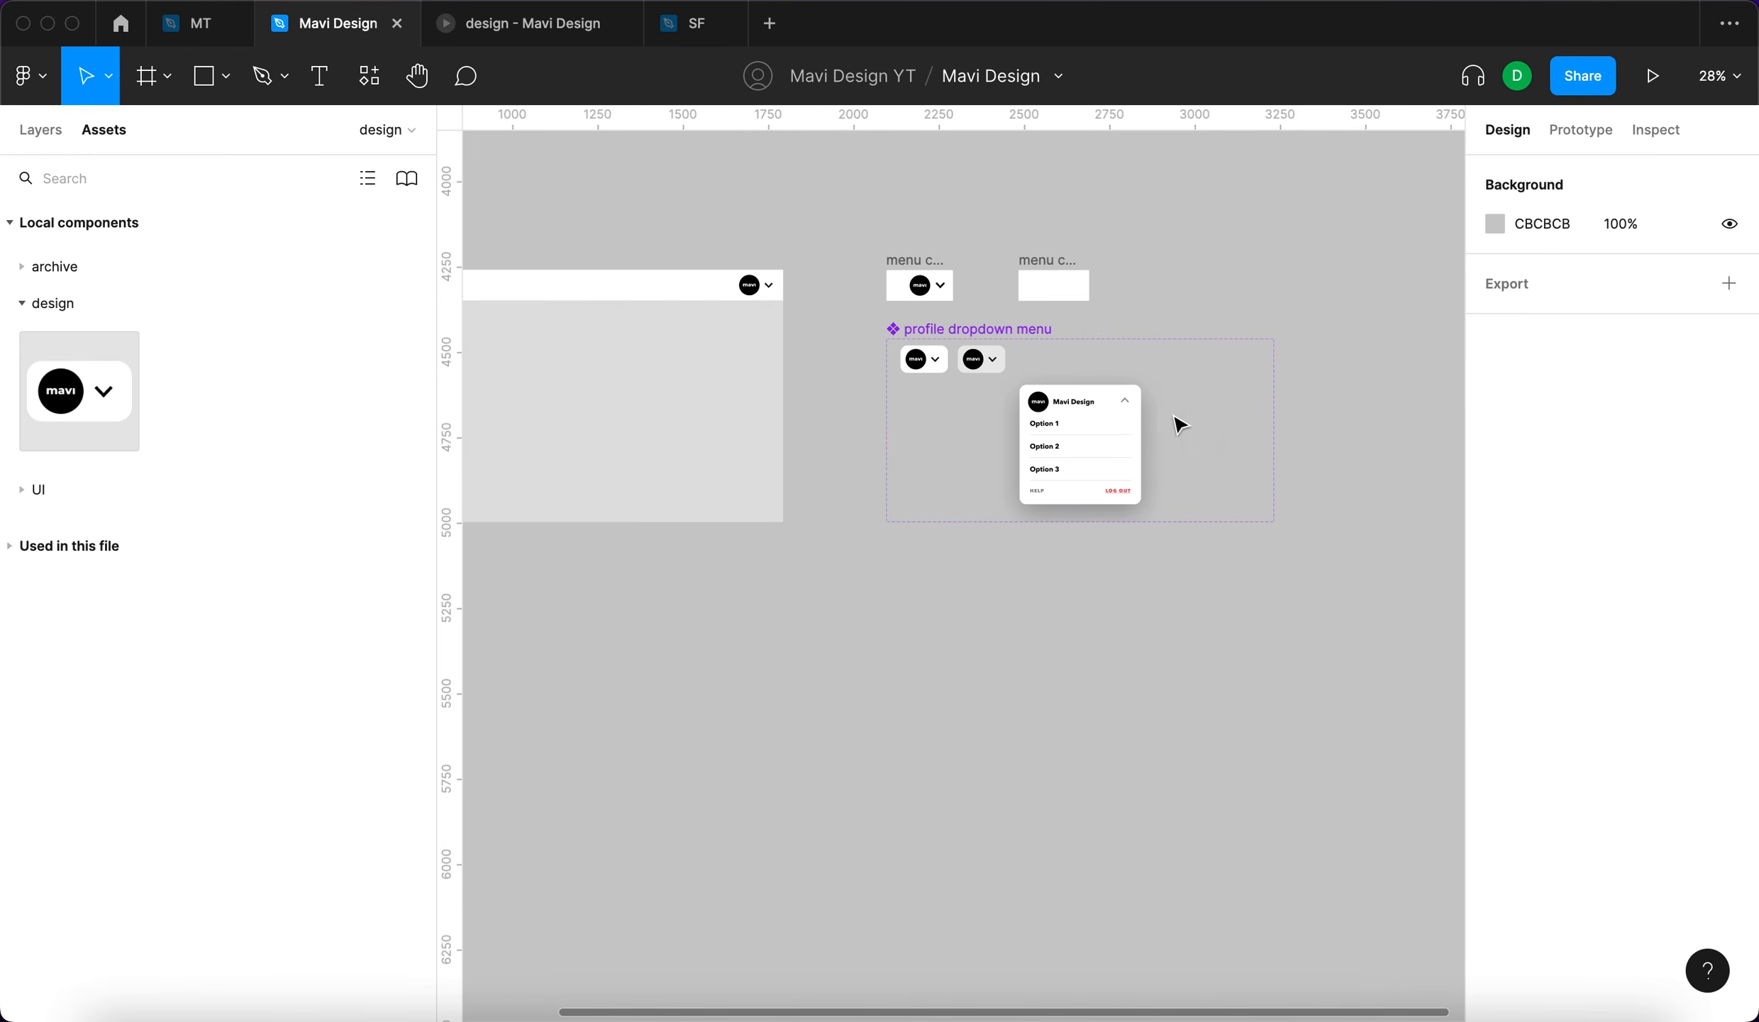
{"action": "scroll", "coordinate": [1177, 424], "scroll_direction": "up", "scroll_amount": 10}
{"action": "left_click", "coordinate": [1114, 408]}
{"action": "double_click", "coordinate": [1117, 410]}
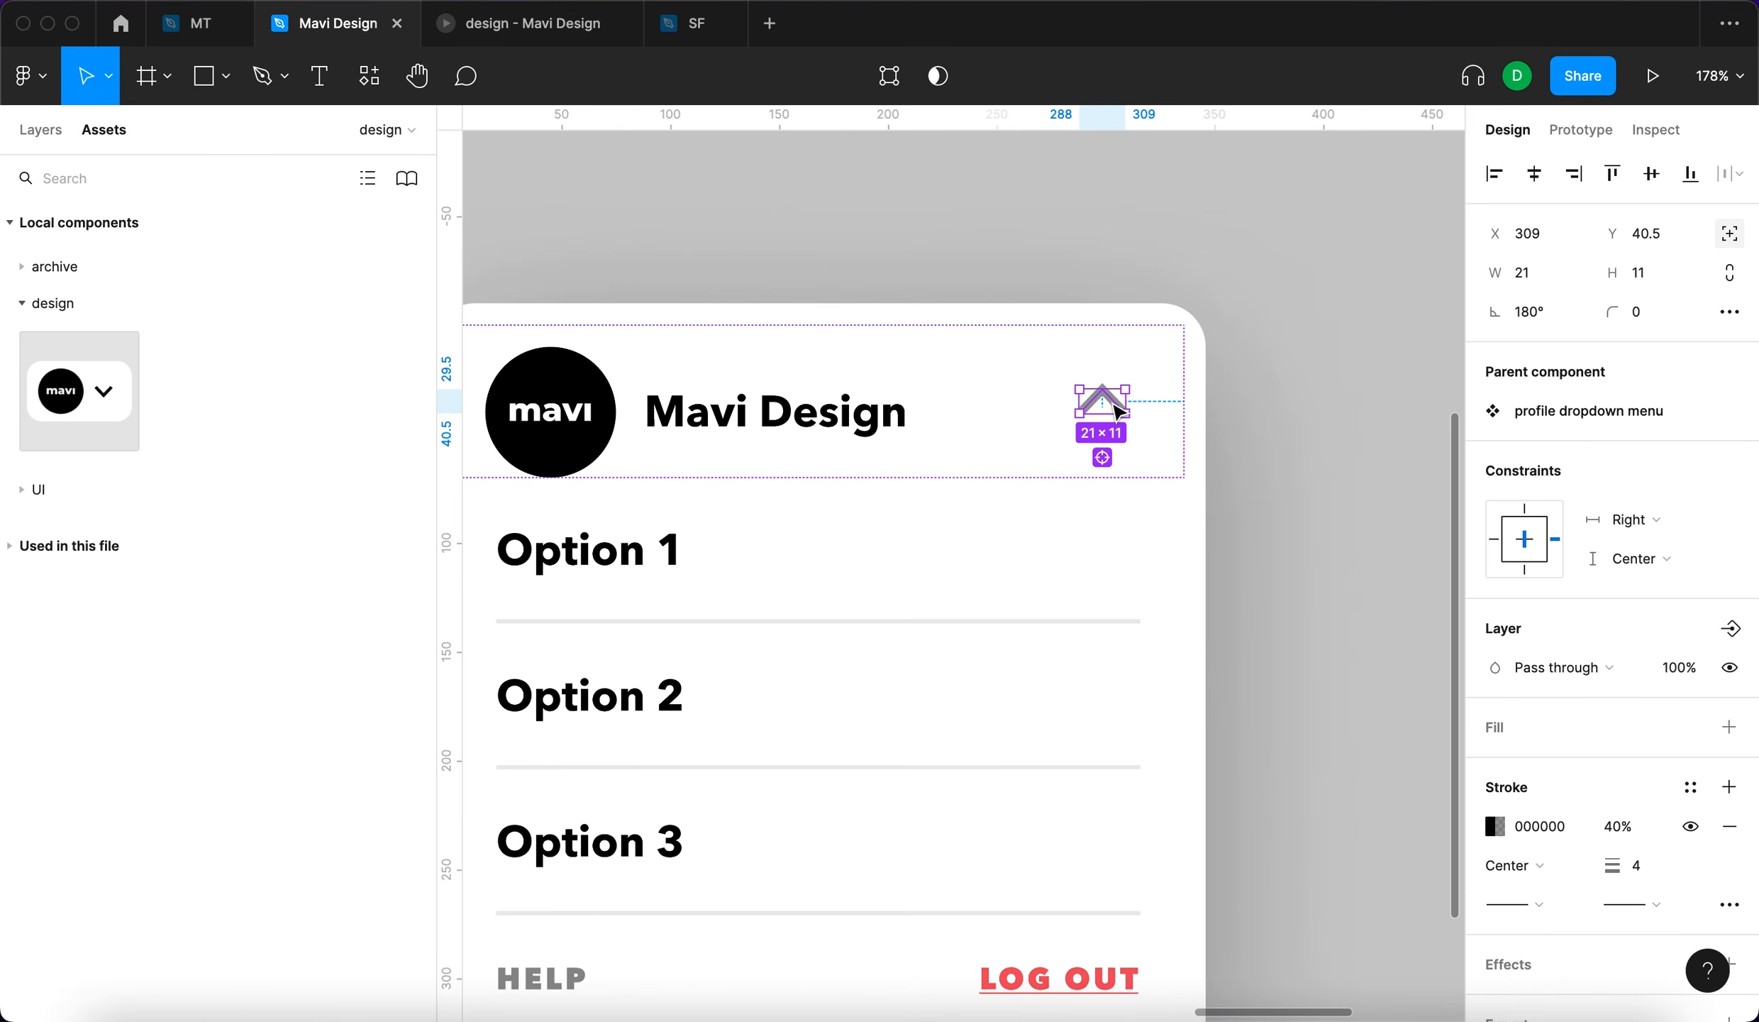
{"action": "key", "text": "Down"}
{"action": "key", "text": "Down"}
{"action": "key", "text": "Down"}
{"action": "key", "text": "Down"}
{"action": "key", "text": "Down"}
{"action": "key", "text": "Down"}
{"action": "key", "text": "Down"}
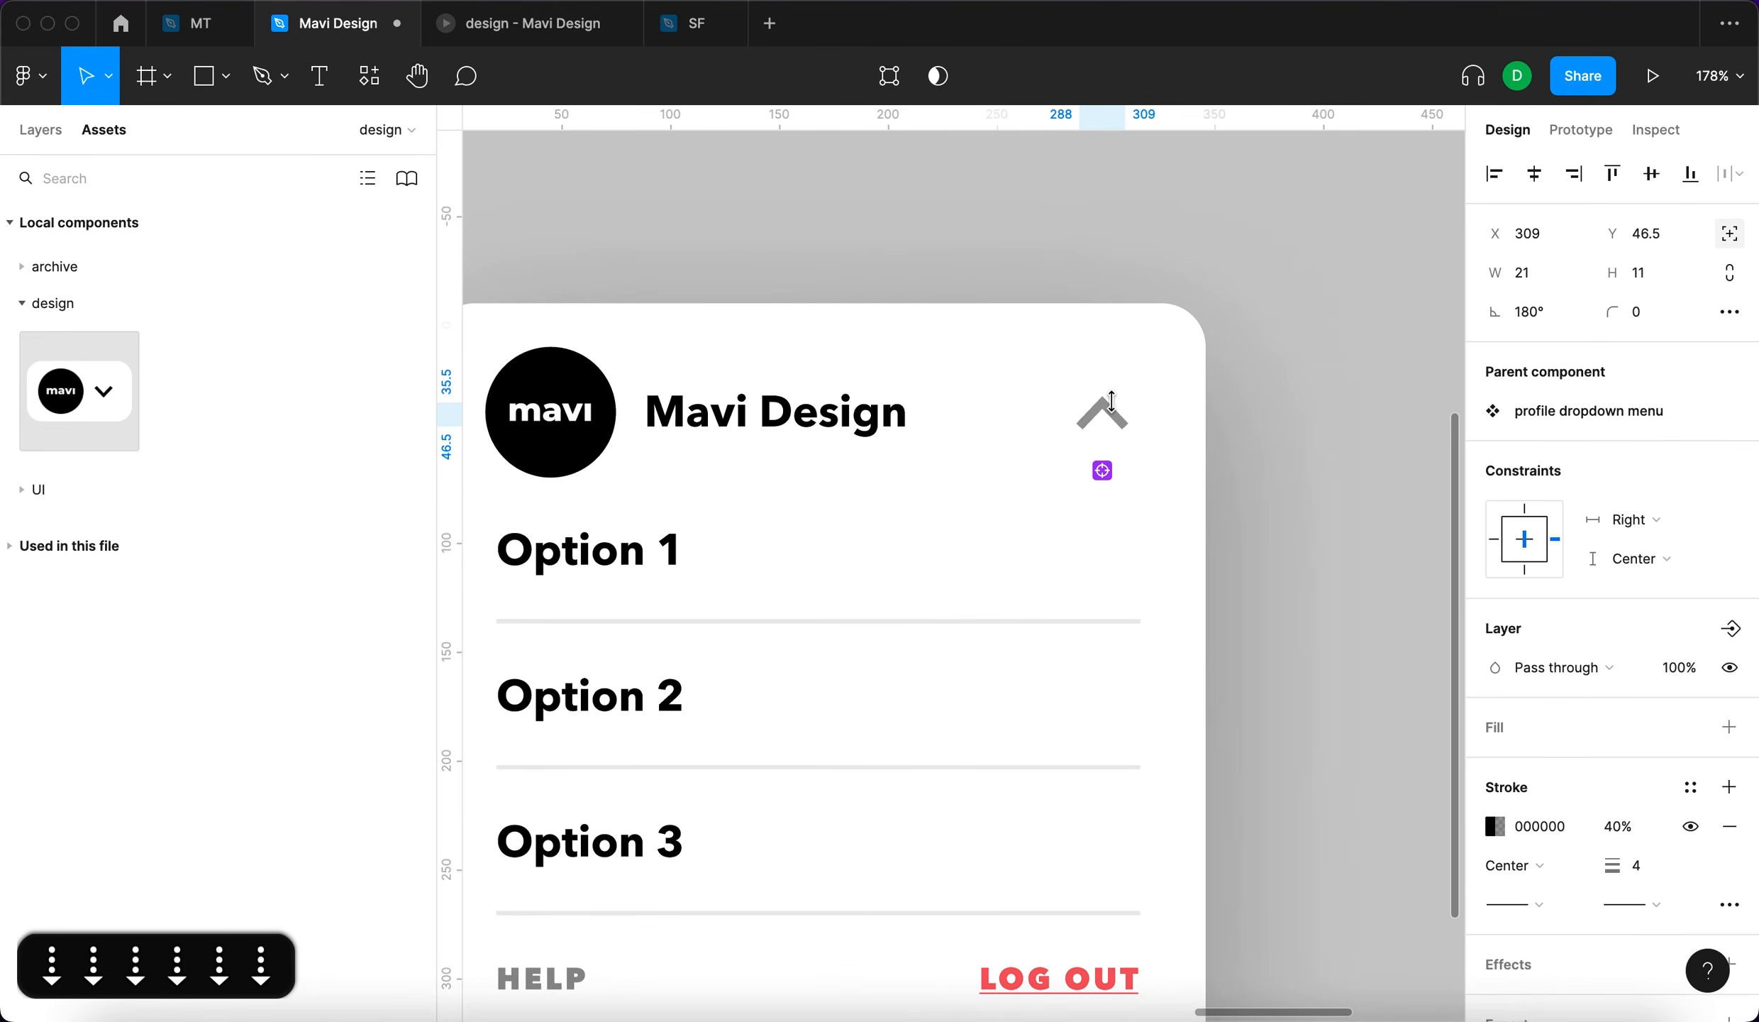
{"action": "key", "text": "Up"}
{"action": "left_click", "coordinate": [1280, 452]}
{"action": "scroll", "coordinate": [1281, 452], "scroll_direction": "down", "scroll_amount": 10}
Preview the prototype again, repeatedly expanding and collapsing the dropdown to check the chevron alignment and animation
{"action": "left_click", "coordinate": [532, 23]}
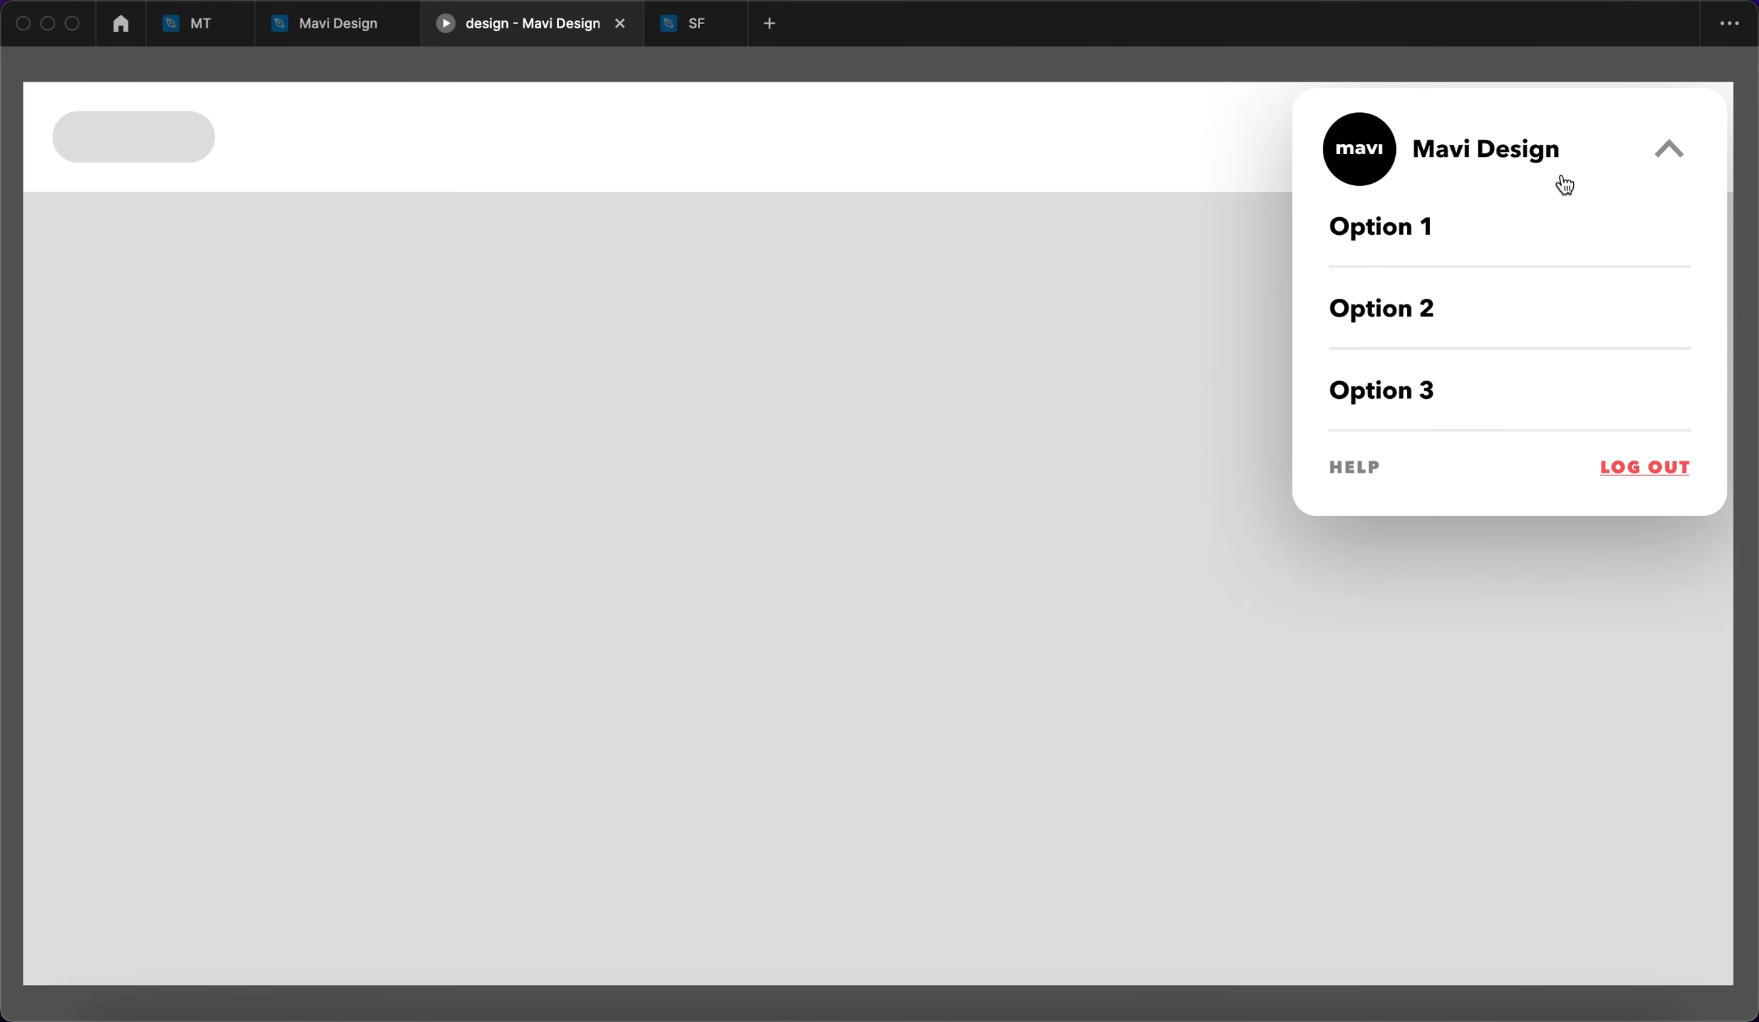
{"action": "left_click", "coordinate": [1620, 169]}
{"action": "left_click", "coordinate": [1606, 157]}
{"action": "left_click", "coordinate": [1373, 169]}
{"action": "left_click", "coordinate": [1592, 144]}
{"action": "left_click", "coordinate": [1567, 166]}
{"action": "left_click", "coordinate": [1564, 156]}
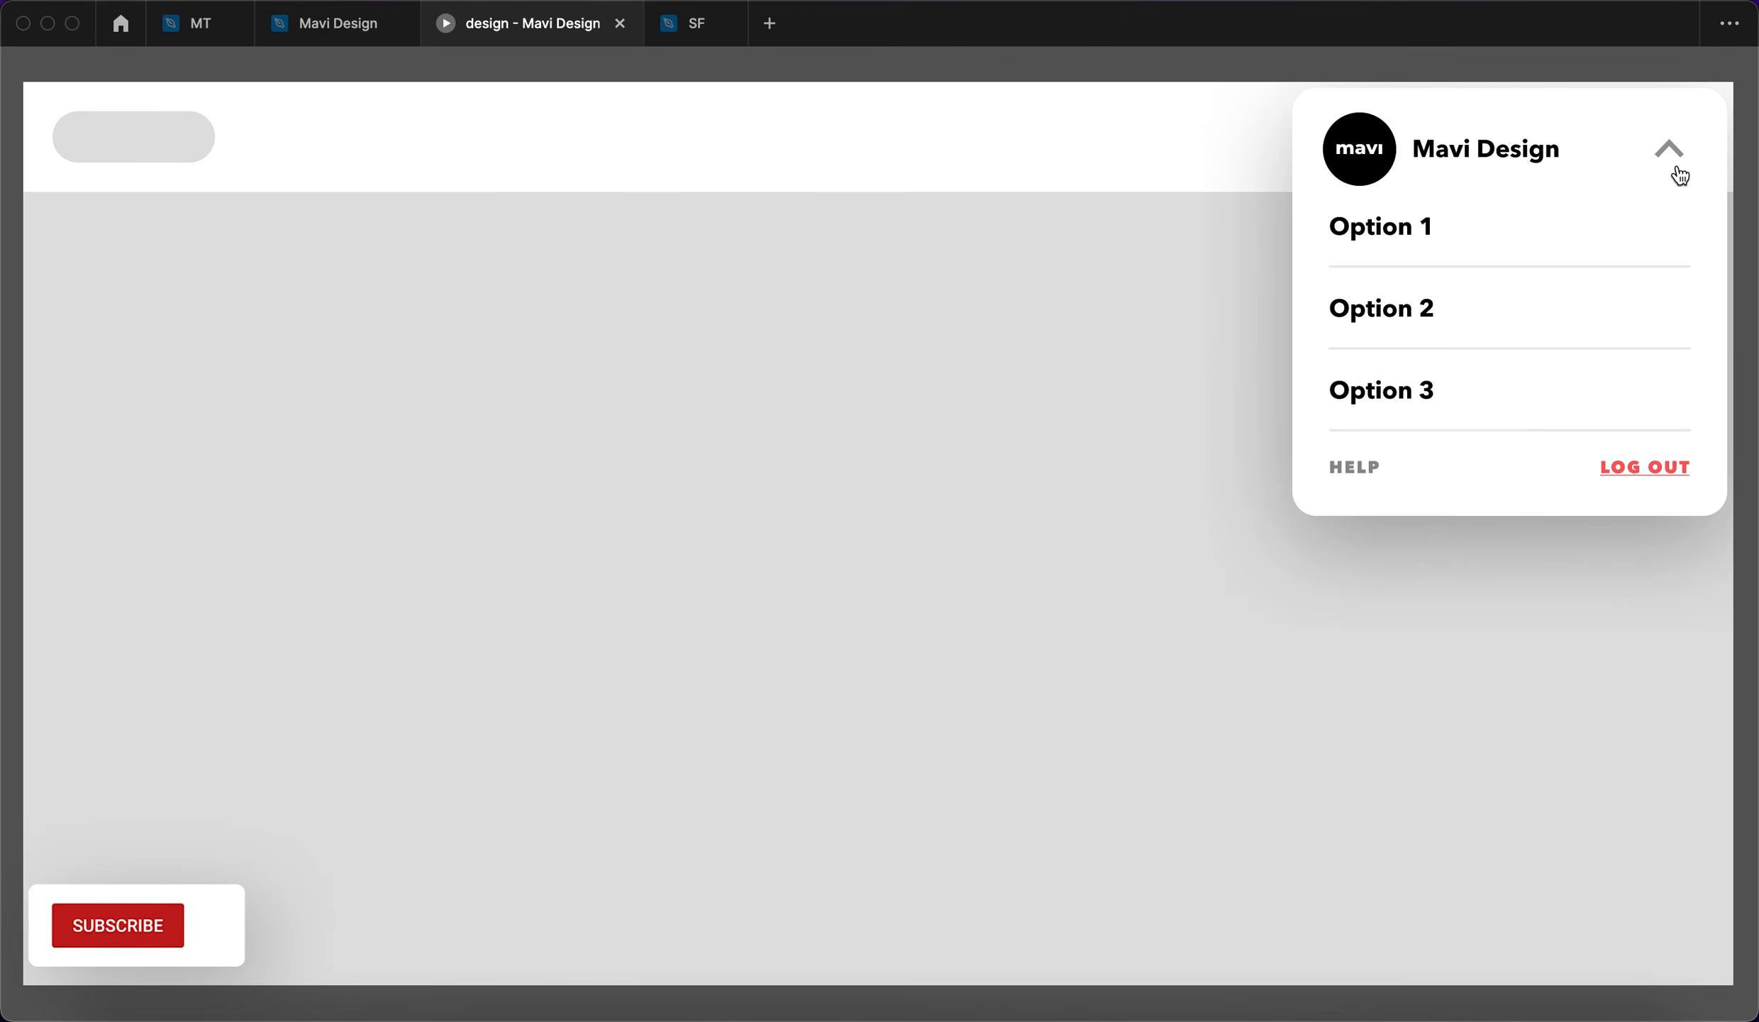